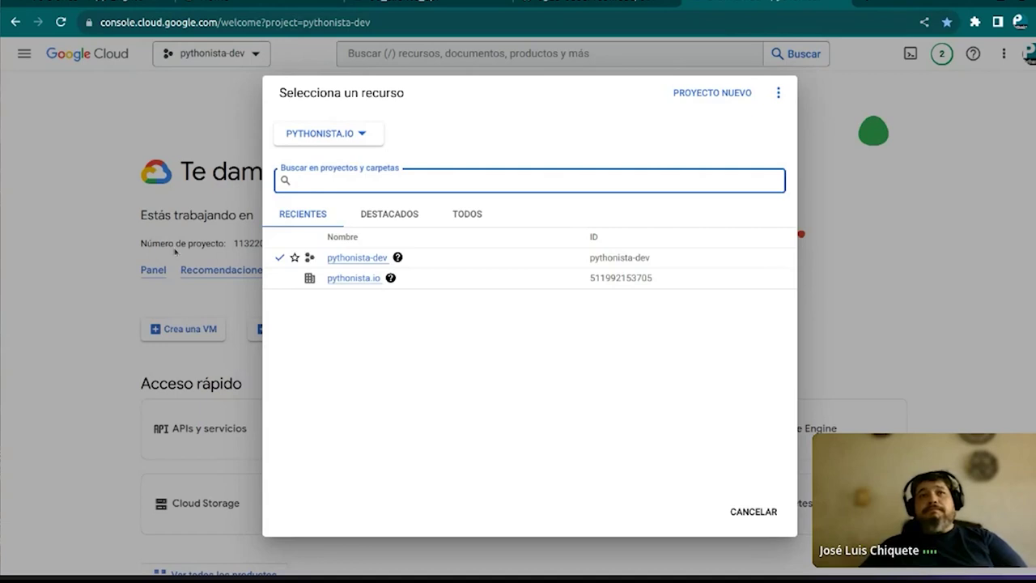
Close the project chooser on the pythonista-dev welcome page and open the navigation menu
click(82, 136)
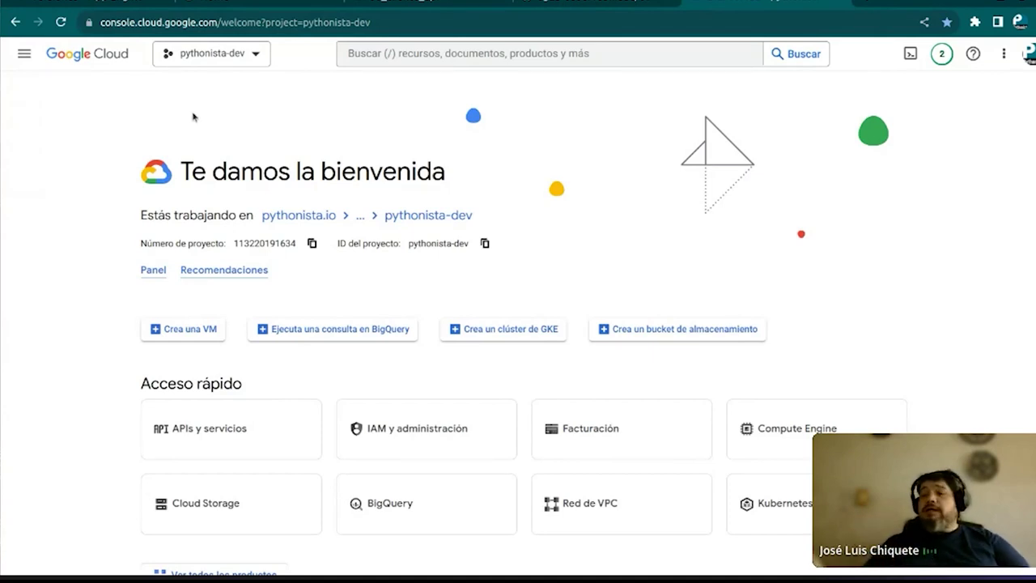
click(24, 53)
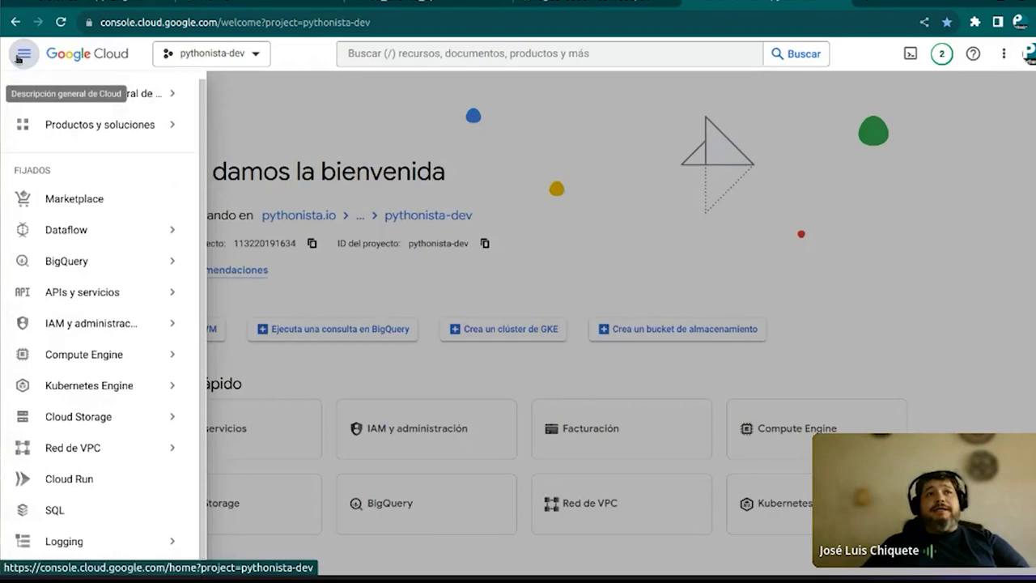
Scroll through the pythonista-dev IAM principals and roles, then return to the GitHub notebook tab
mouse_move(143, 323)
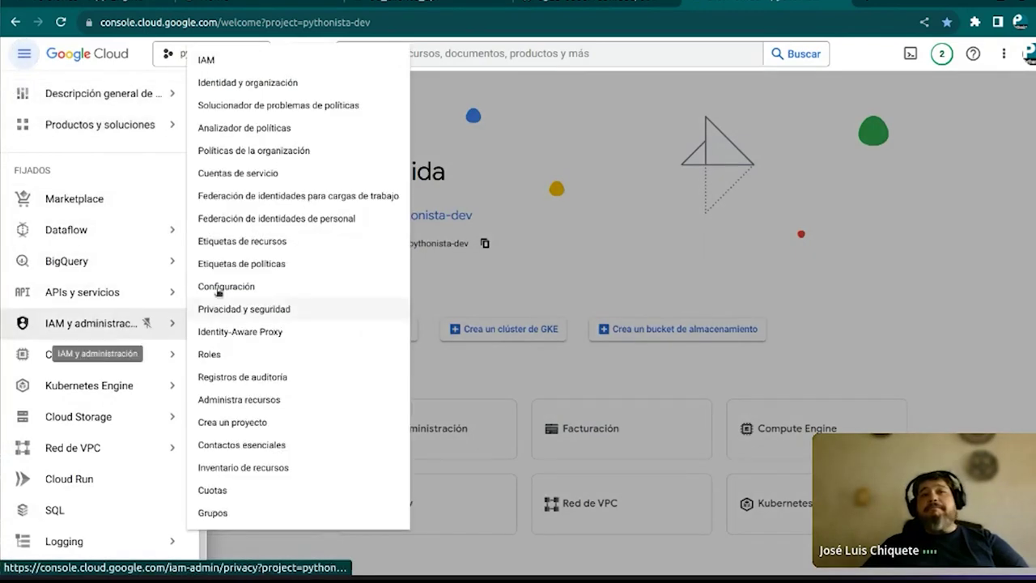
click(207, 62)
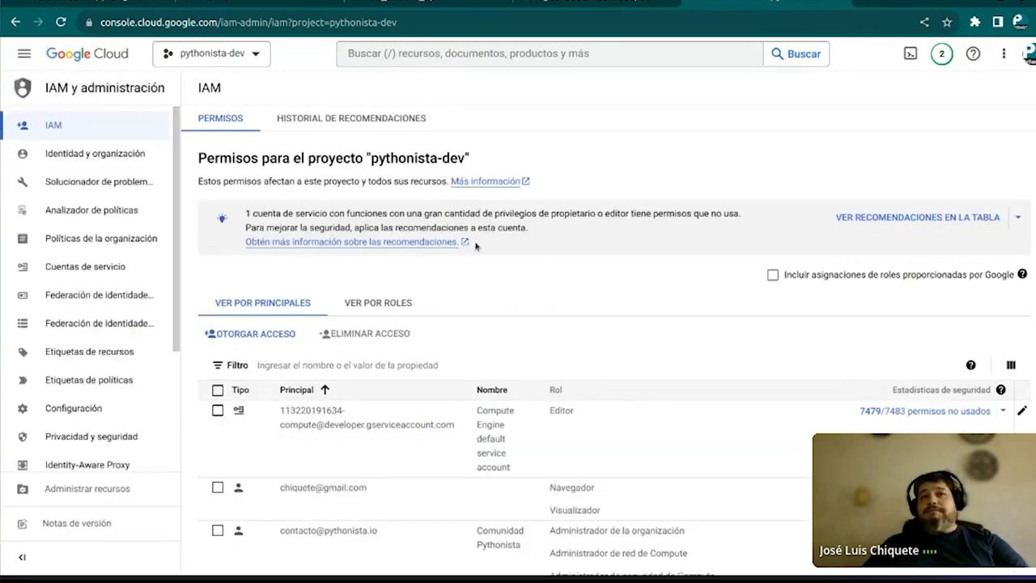
scroll(475, 246, down, 3)
scroll(476, 245, down, 2)
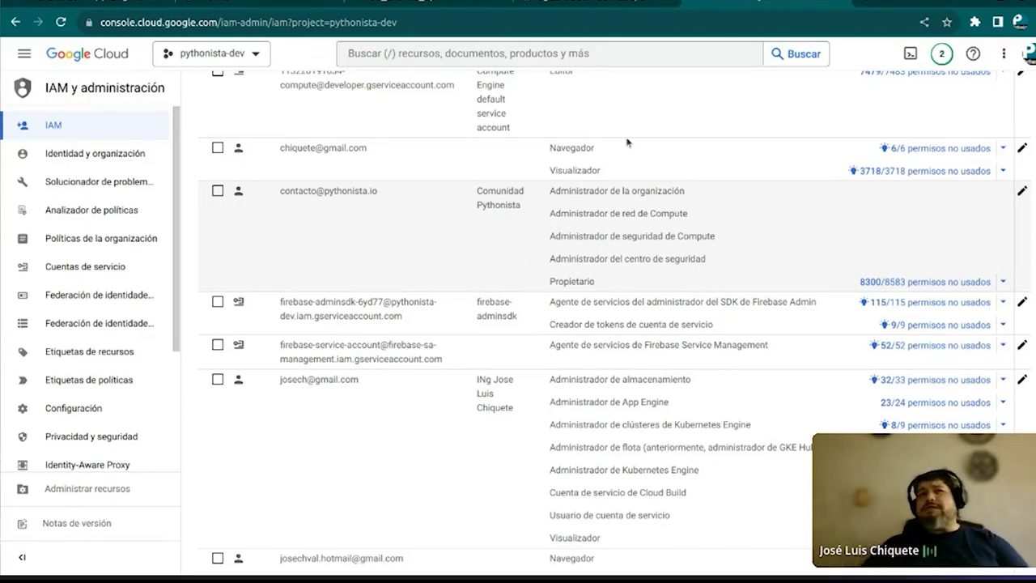
click(589, 4)
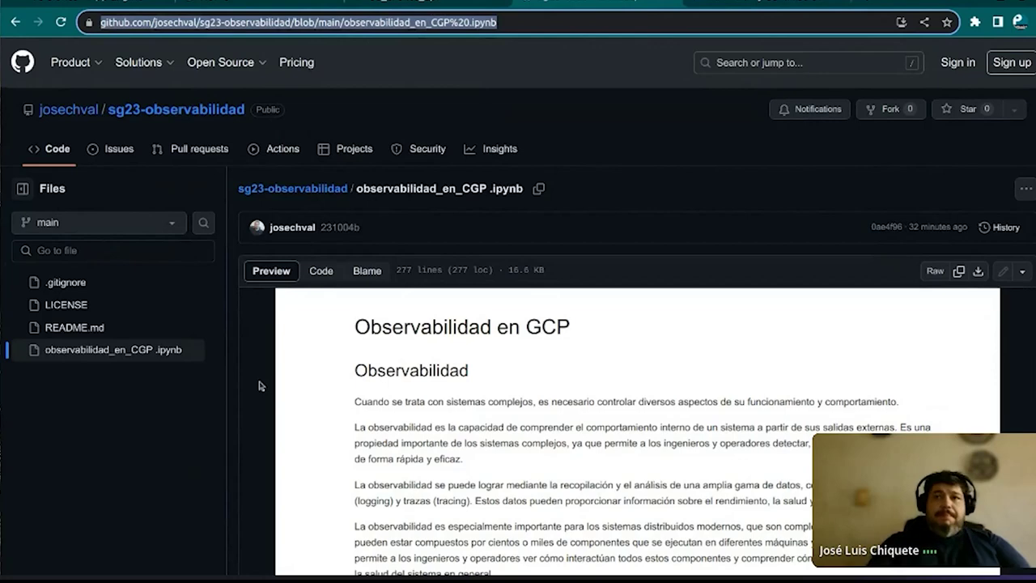
Zoom into the notebook and highlight 'observabilidad', 'métricas (monitoreo)' and 'tracing' in the intro
key(ctrl+plus)
key(ctrl+plus)
key(ctrl+plus)
key(ctrl+plus)
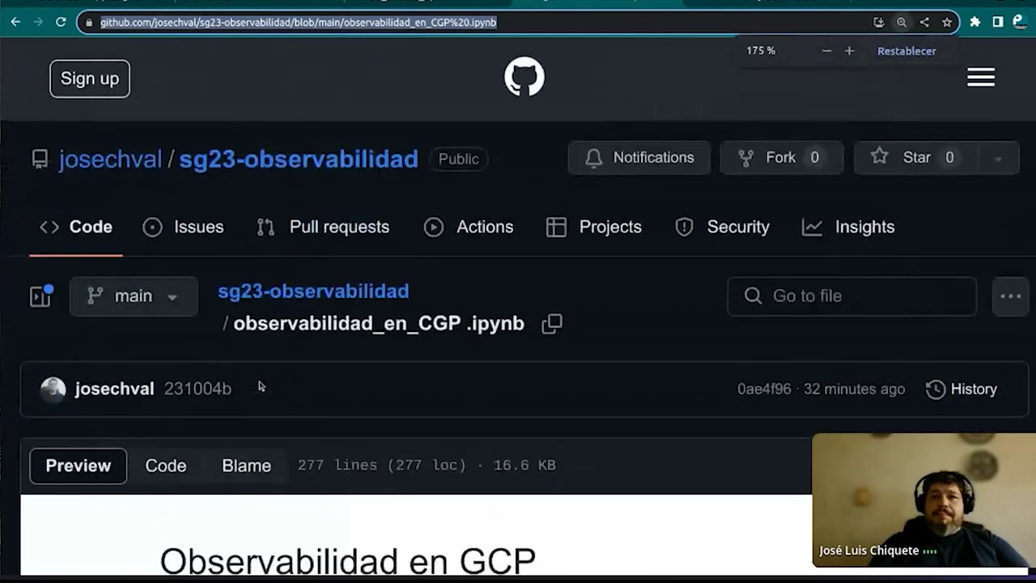
scroll(217, 425, down, 5)
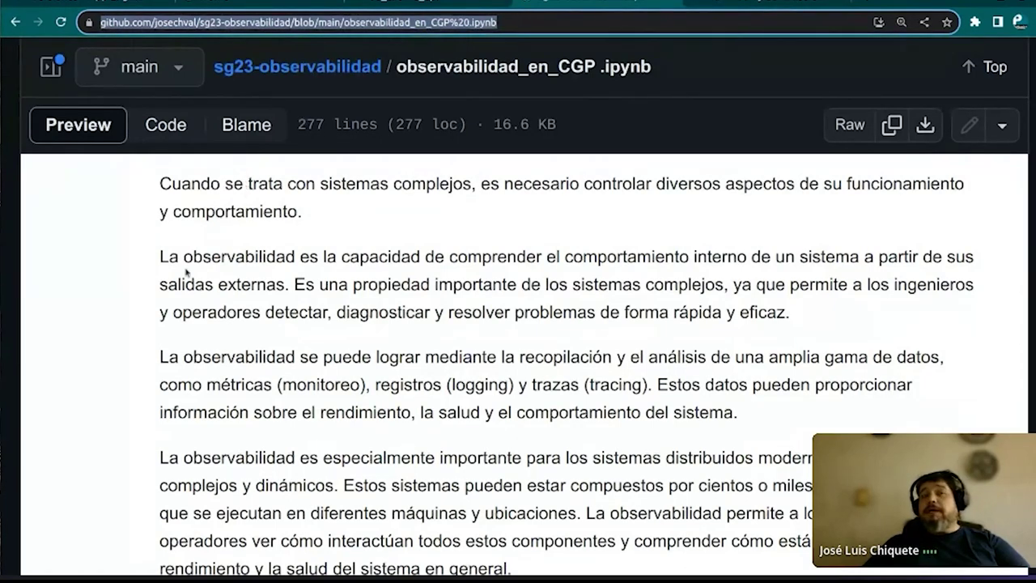
drag(184, 256, 293, 271)
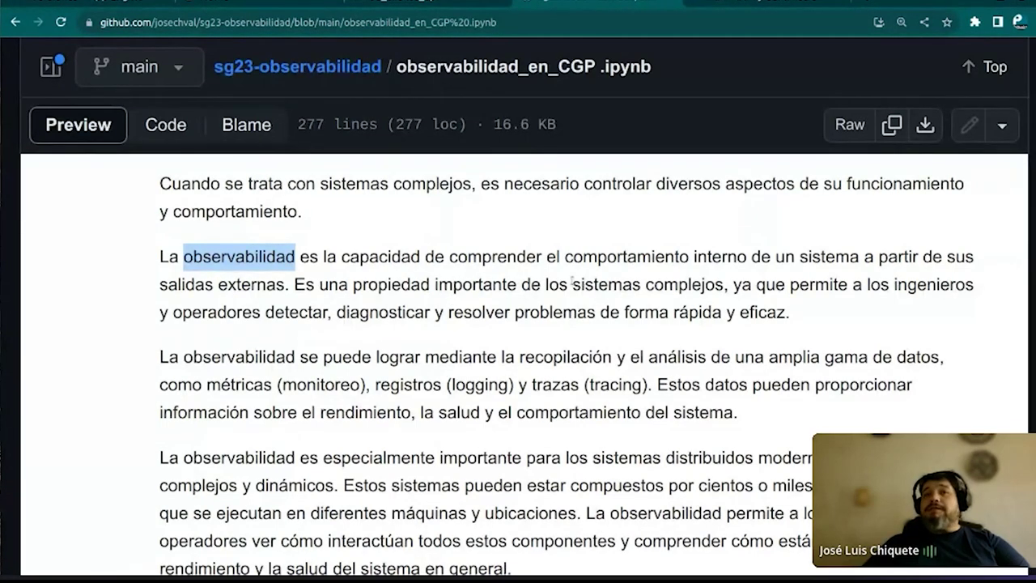
drag(584, 285, 797, 328)
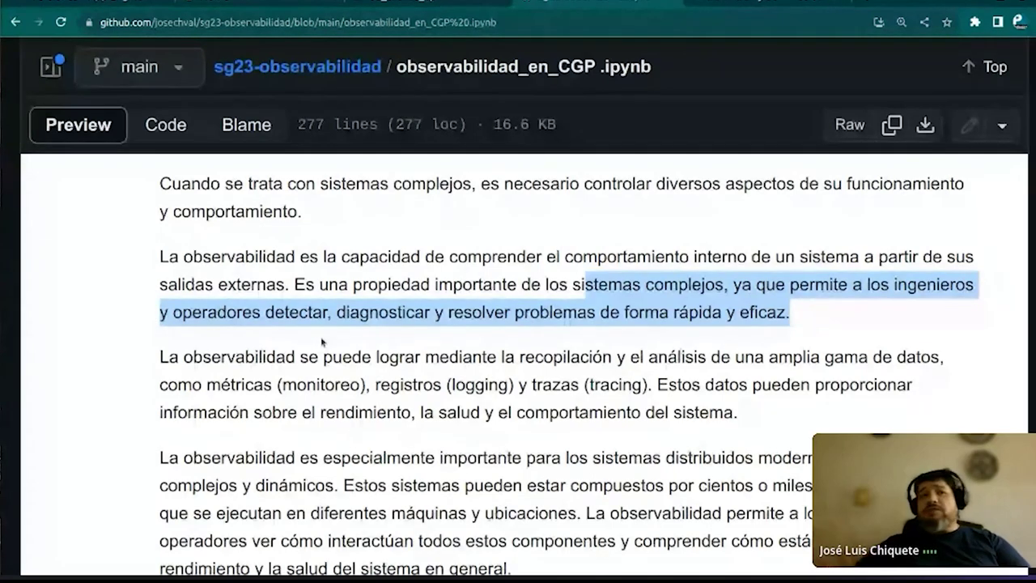
drag(211, 392, 363, 399)
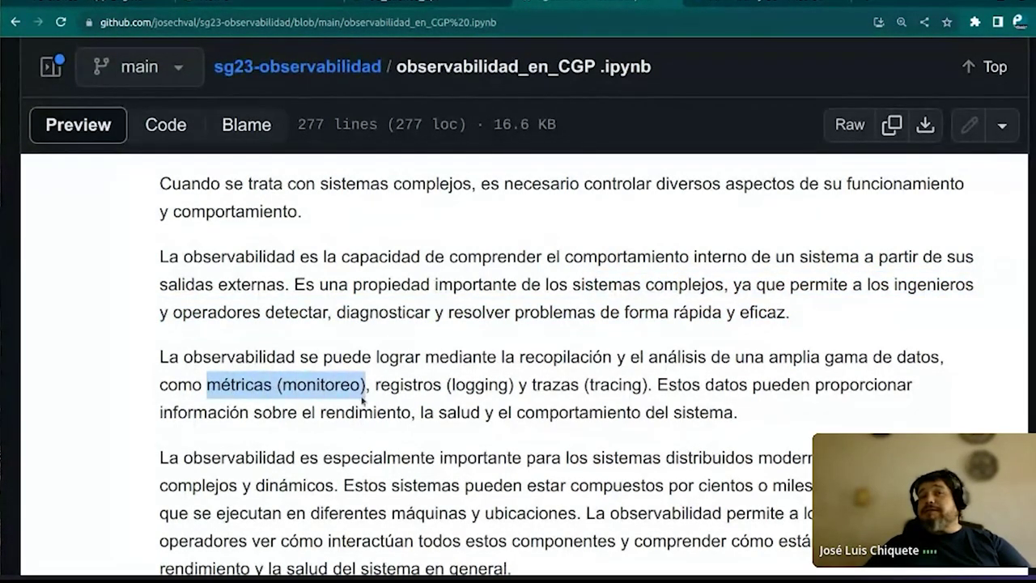
click(422, 382)
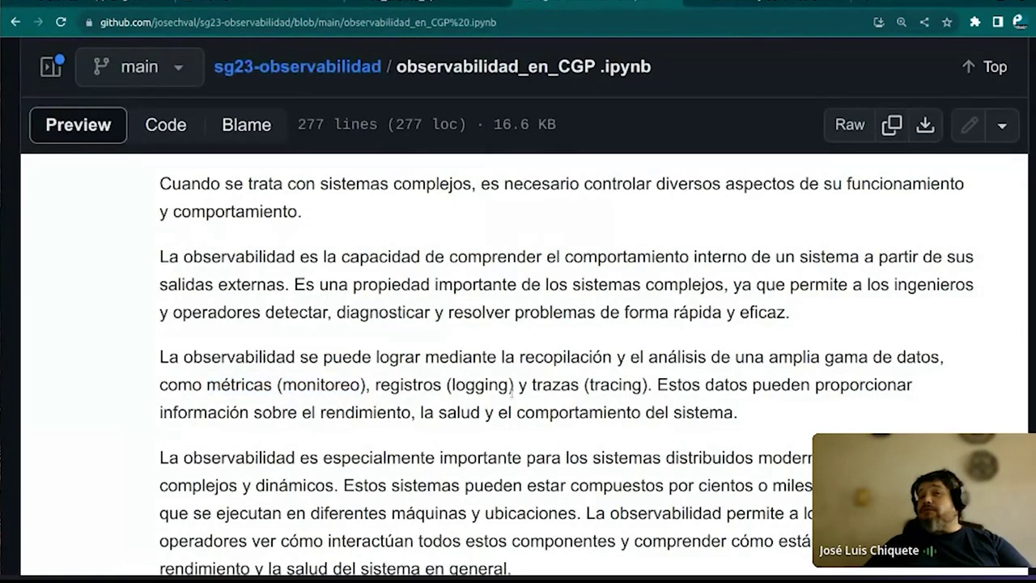
drag(589, 387, 642, 387)
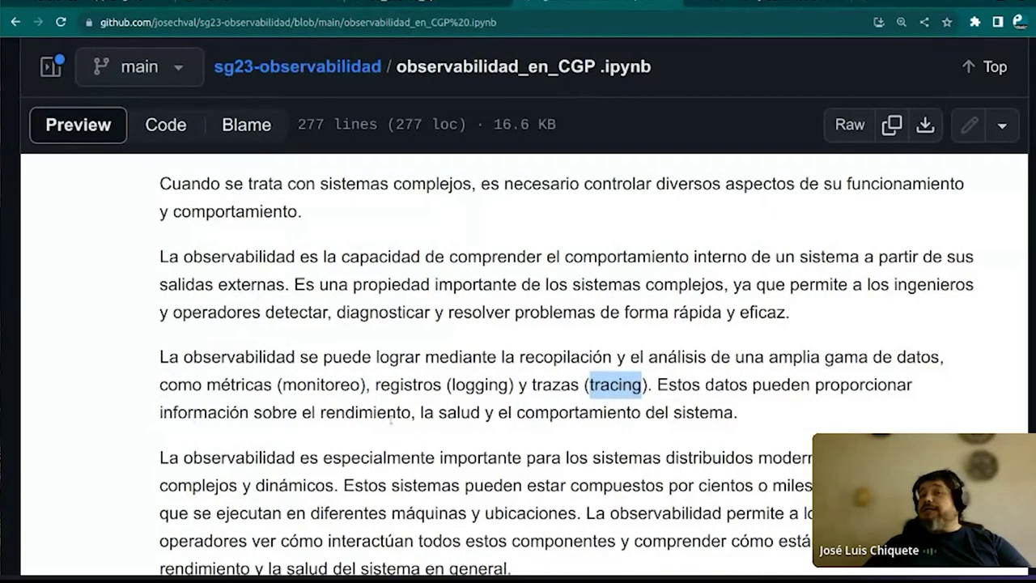
Scroll to the observability benefits and highlight the faster problem detection benefit
scroll(340, 405, down, 1)
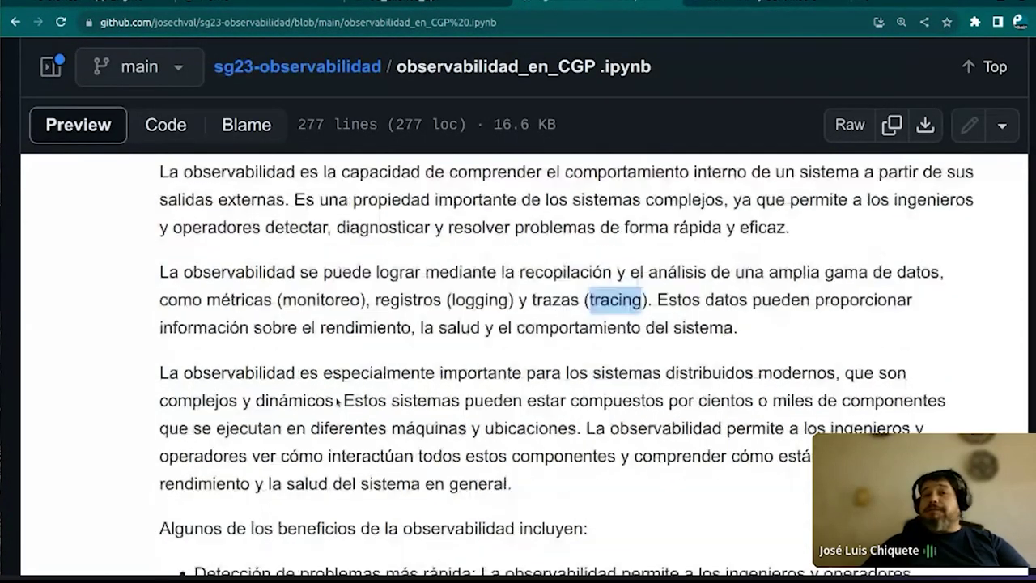
scroll(336, 401, down, 1)
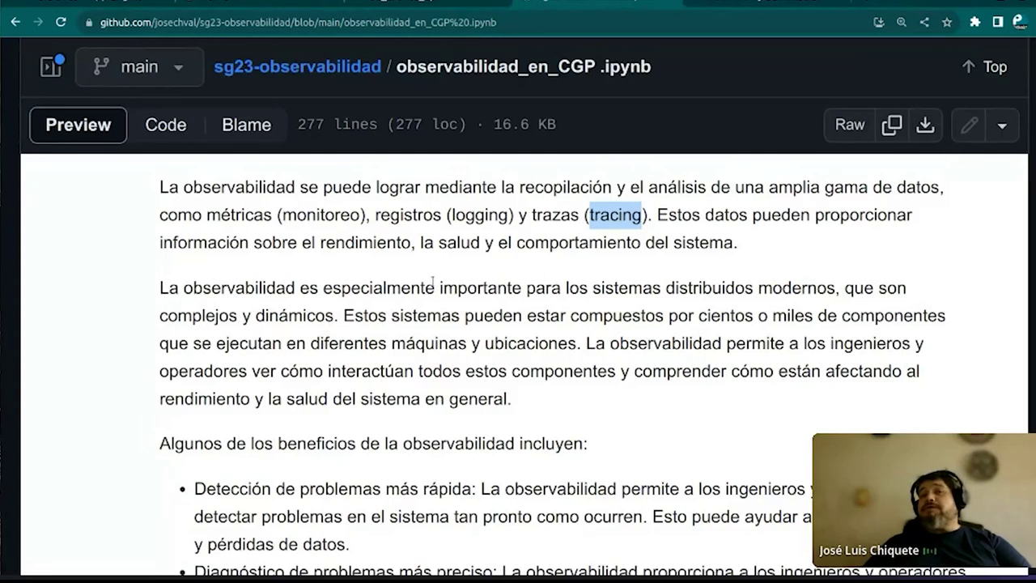
scroll(393, 288, down, 2)
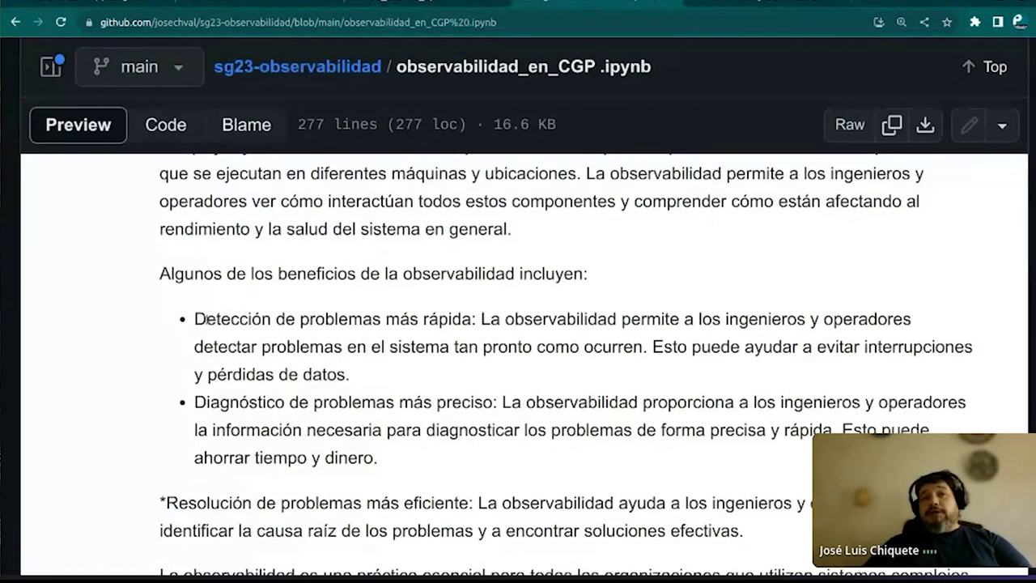
drag(195, 319, 473, 325)
click(358, 369)
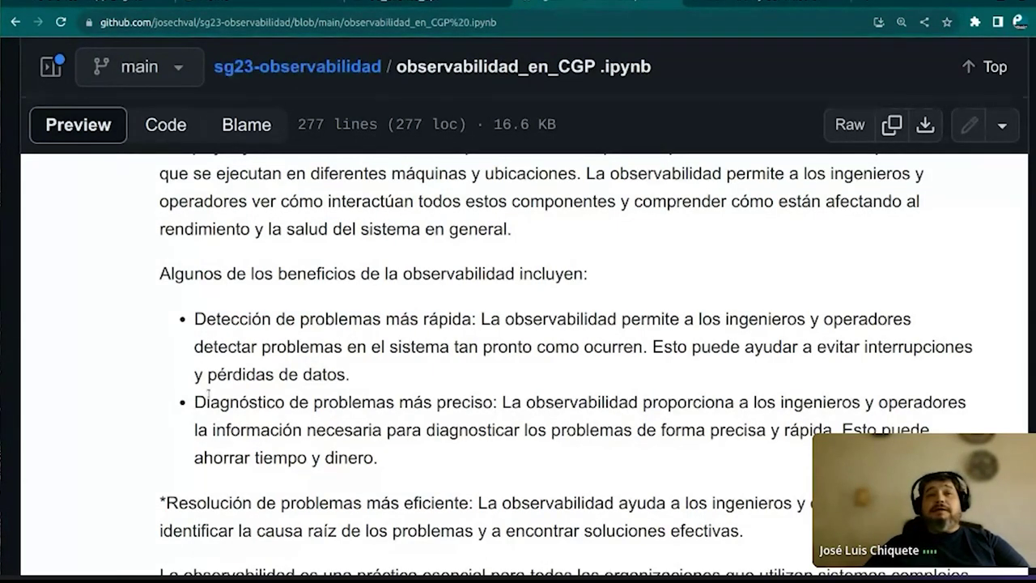
Scroll down to highlight the Monitoreo definition, then start a new browser tab
scroll(209, 394, down, 2)
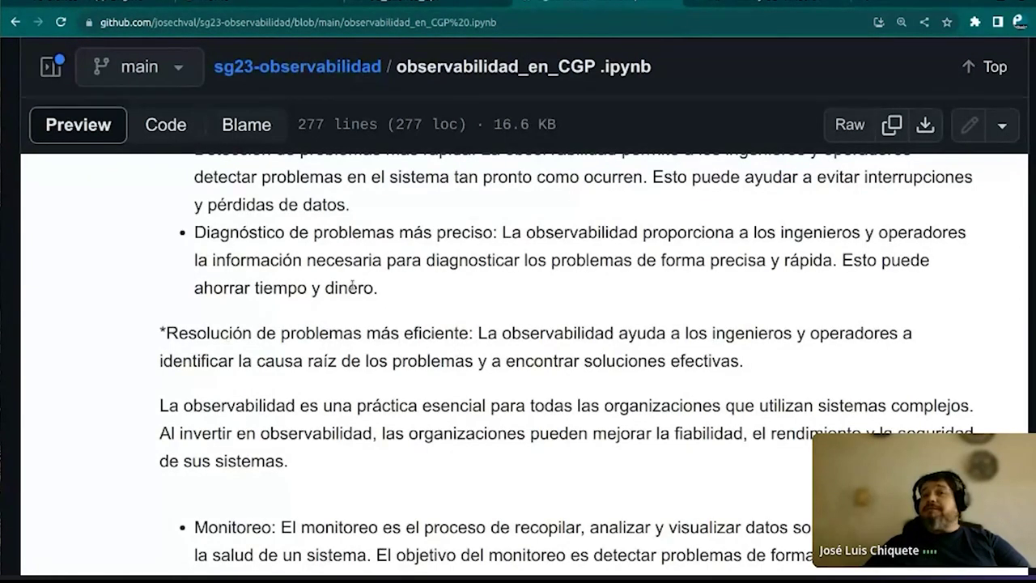
scroll(401, 302, down, 1)
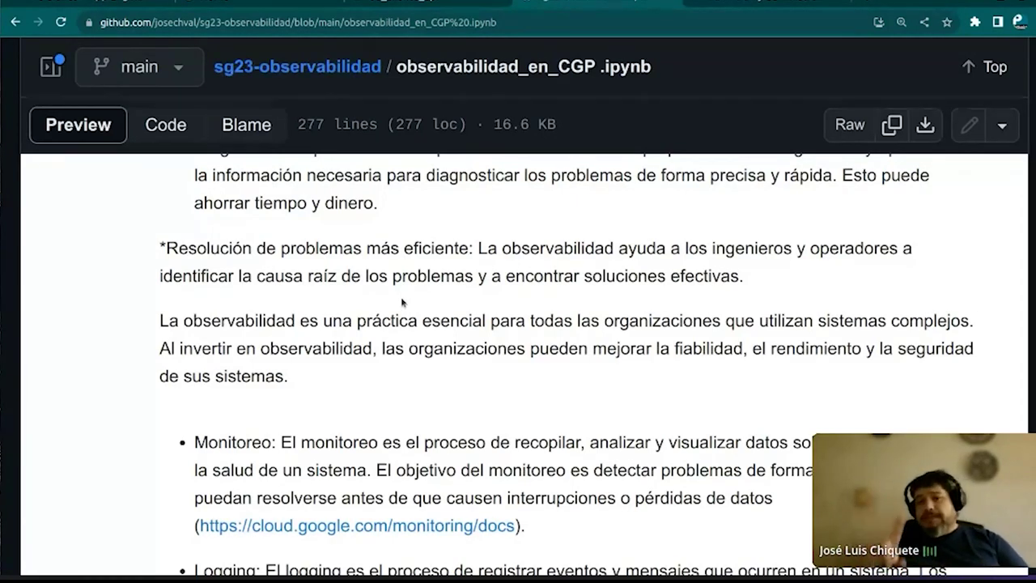
scroll(402, 303, down, 2)
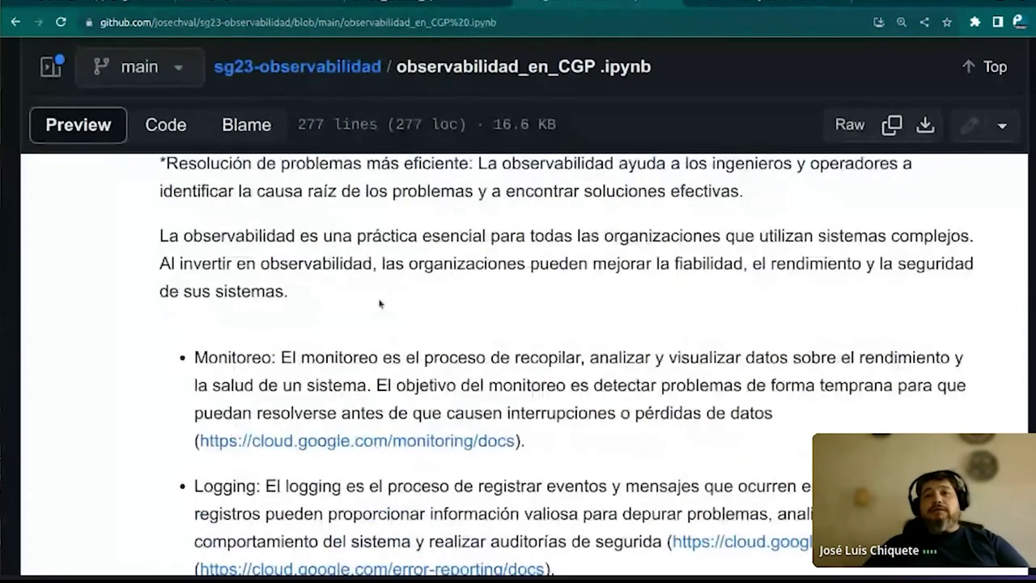
scroll(380, 303, down, 1)
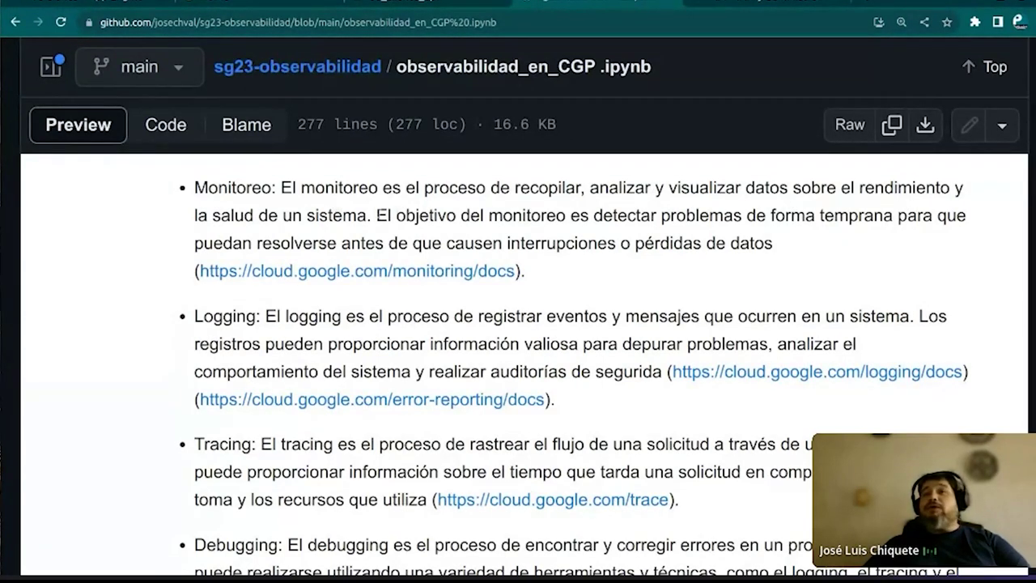
drag(281, 188, 366, 215)
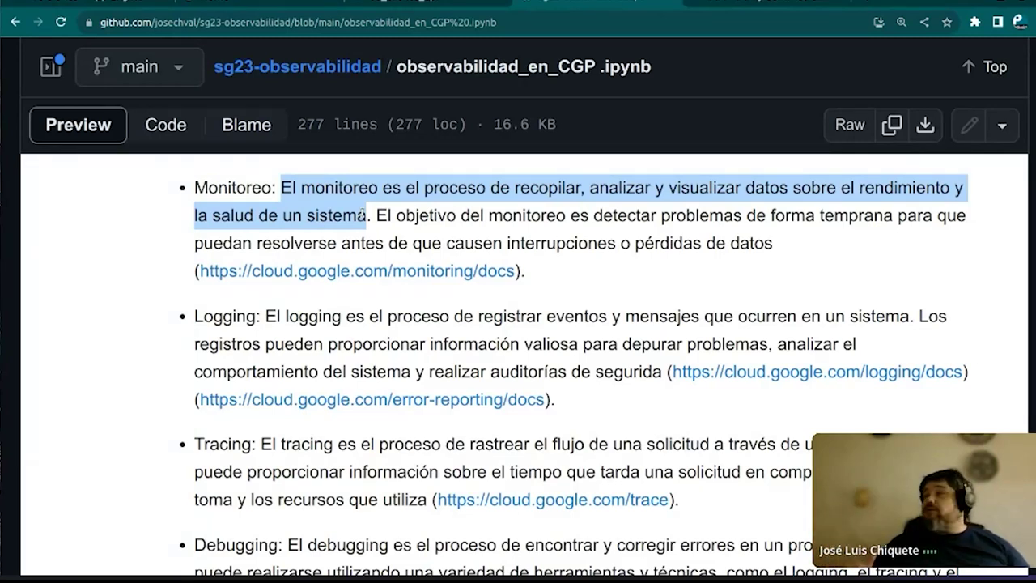
click(378, 188)
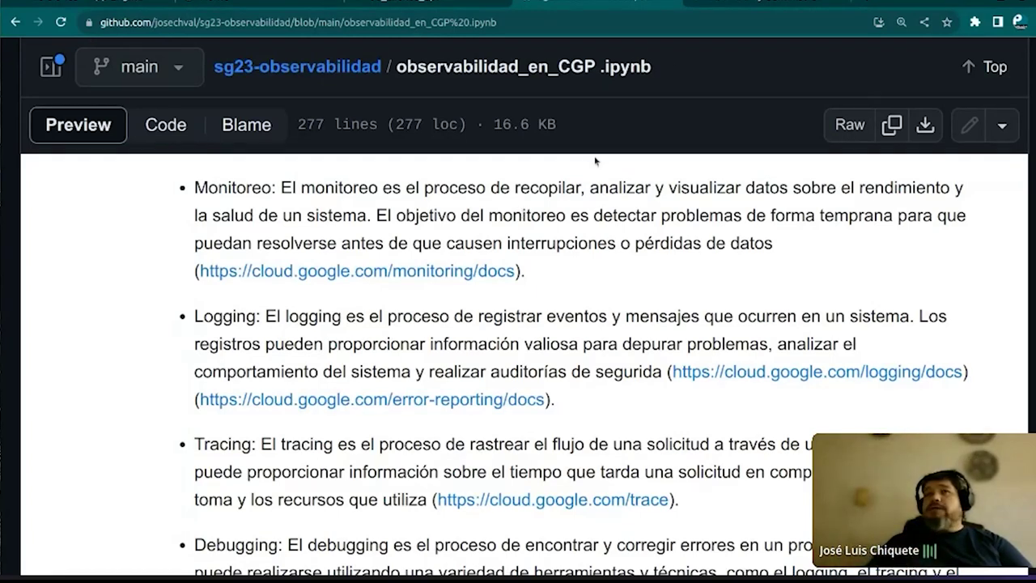
click(867, 2)
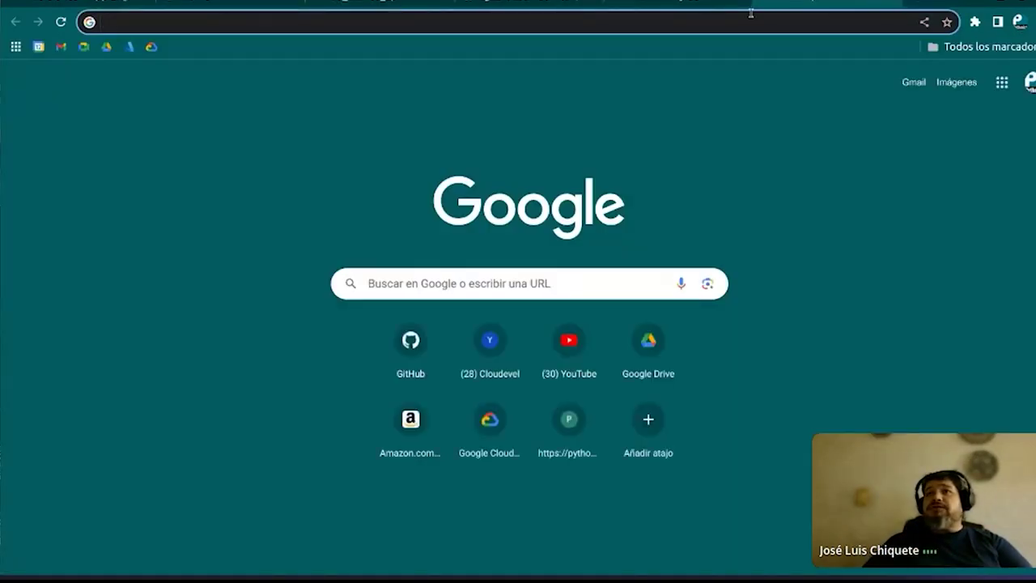
Search Google for 'gcp operations suite' and open the Cloud Monitoring & Logging product page
click(751, 14)
text(oerat)
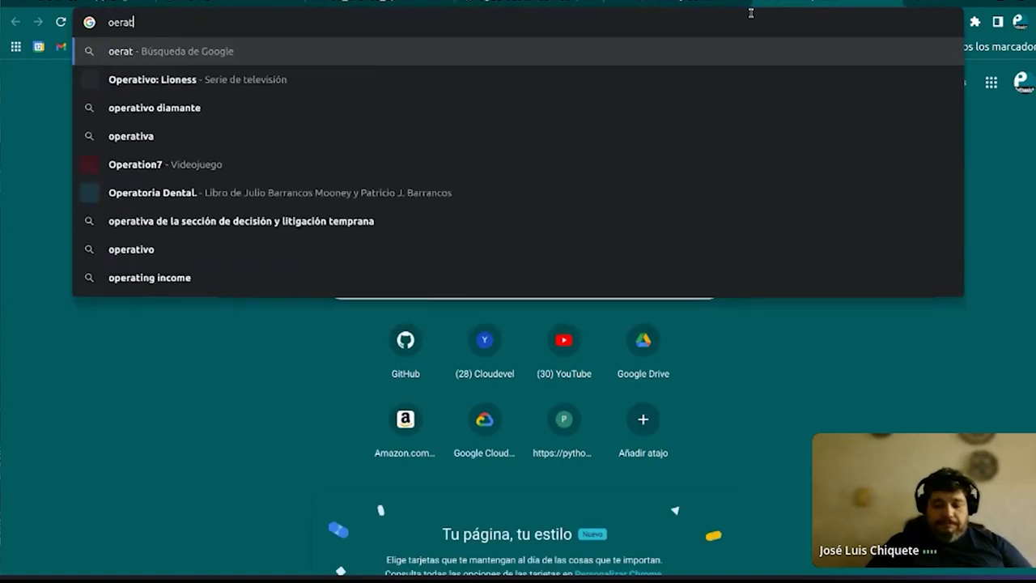
text(ions suite)
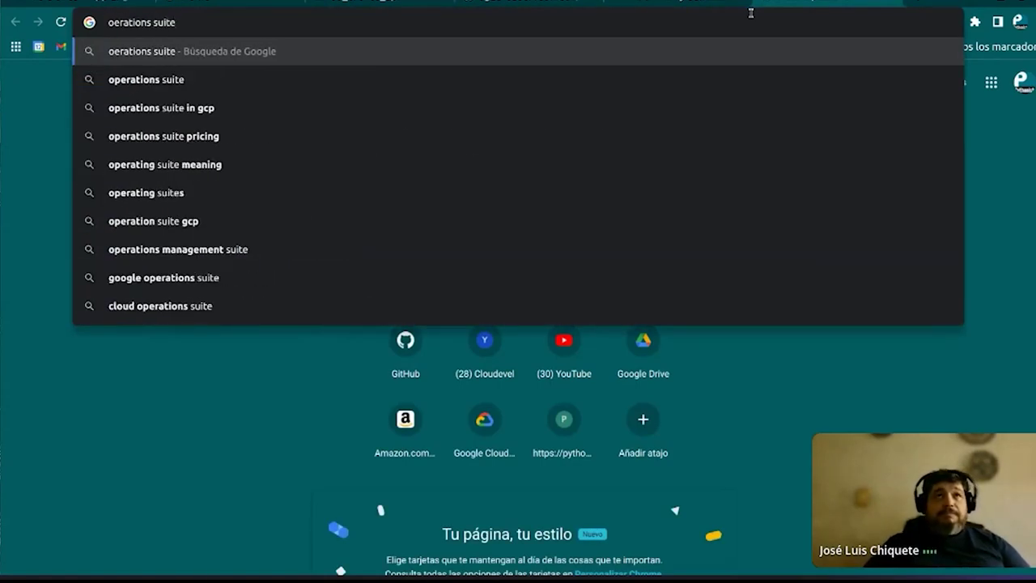
text(gcp)
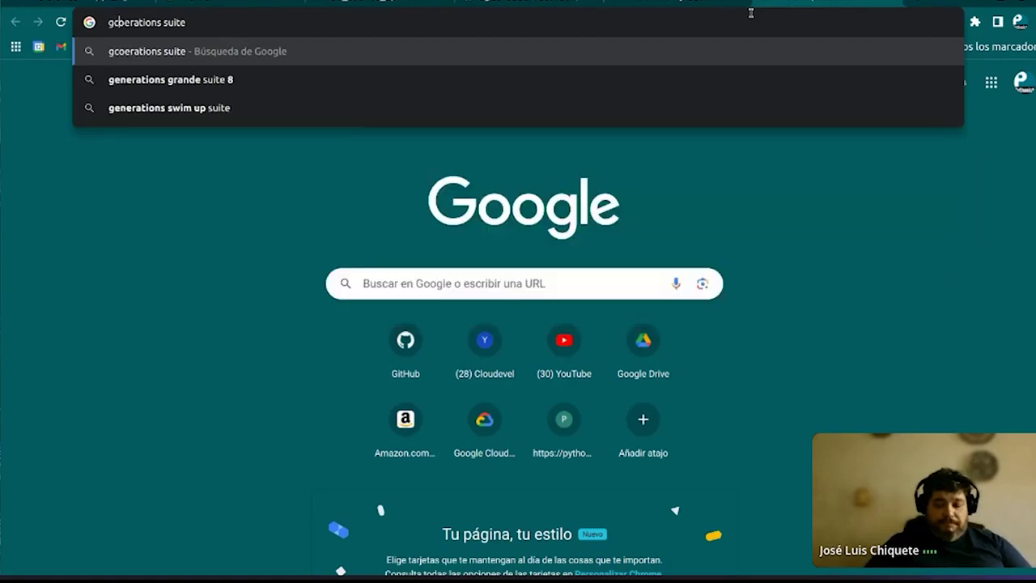
key(Right)
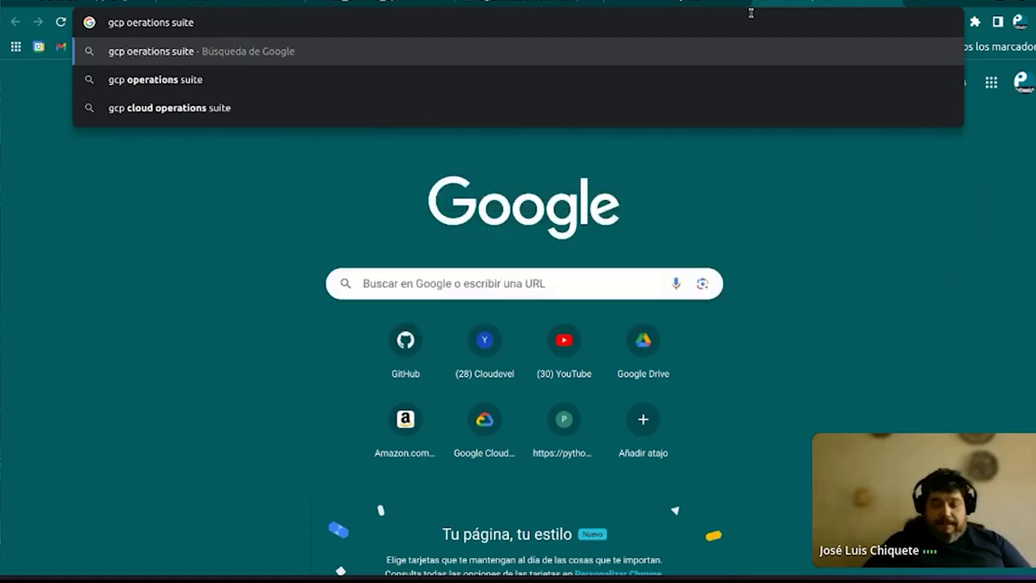
text(p)
key(Return)
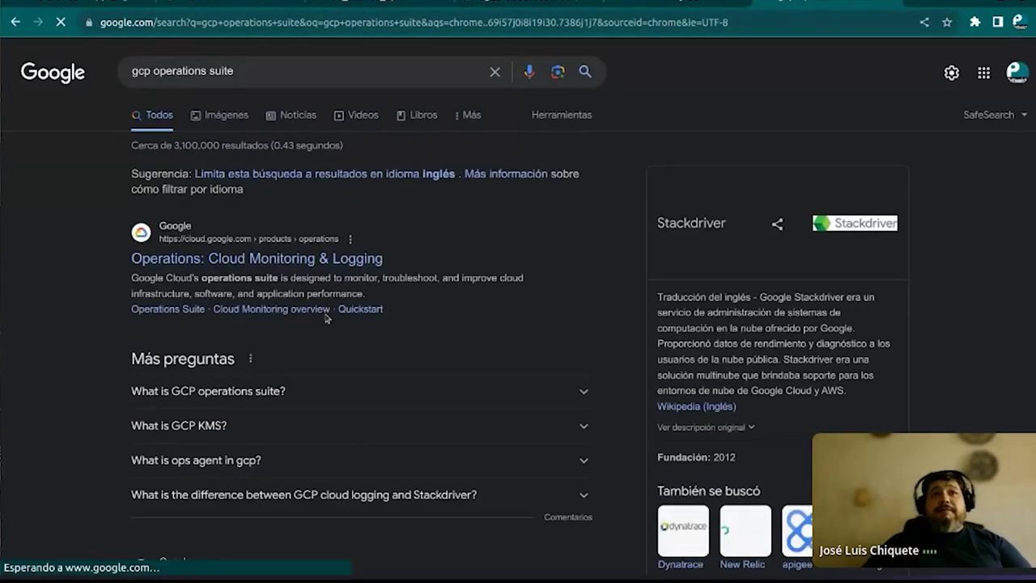
click(217, 261)
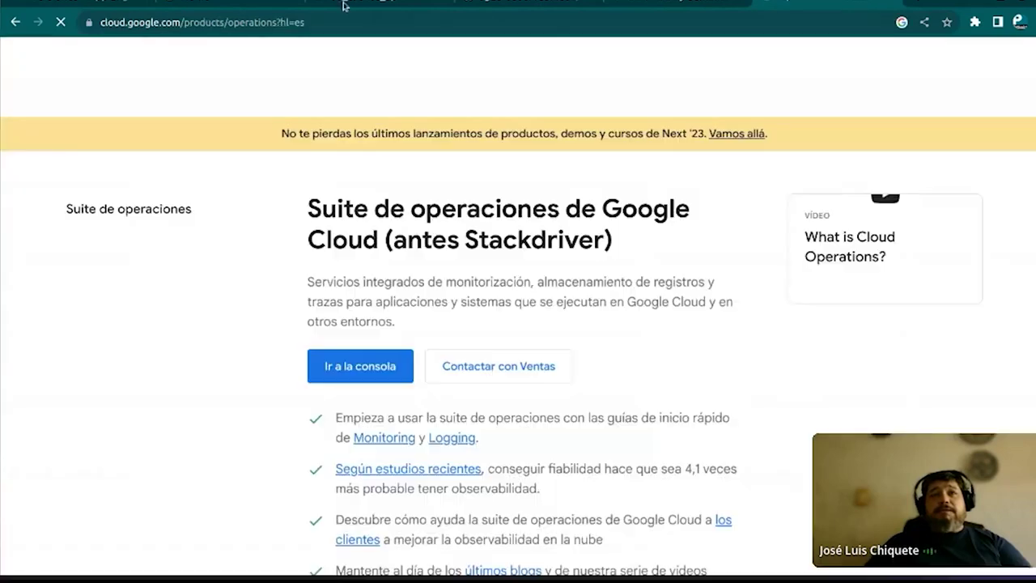
Copy the operations suite page's web address from the address bar
click(341, 23)
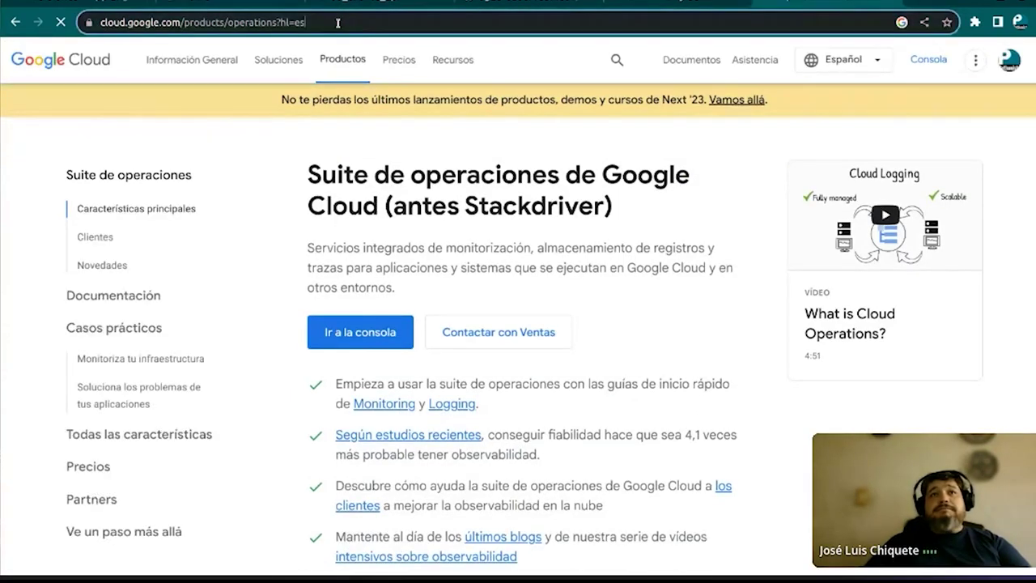
right_click(165, 25)
click(197, 97)
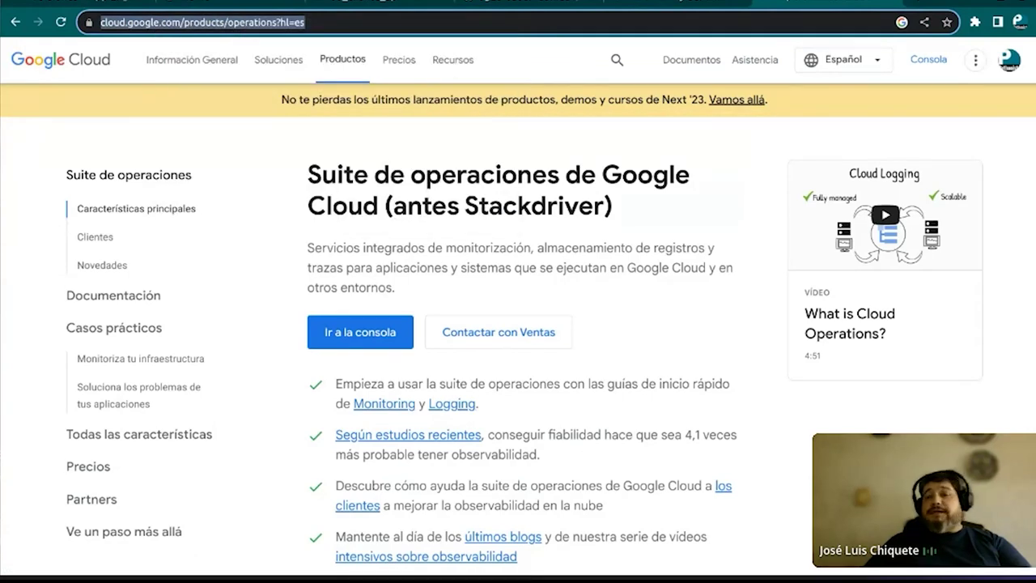
key(Escape)
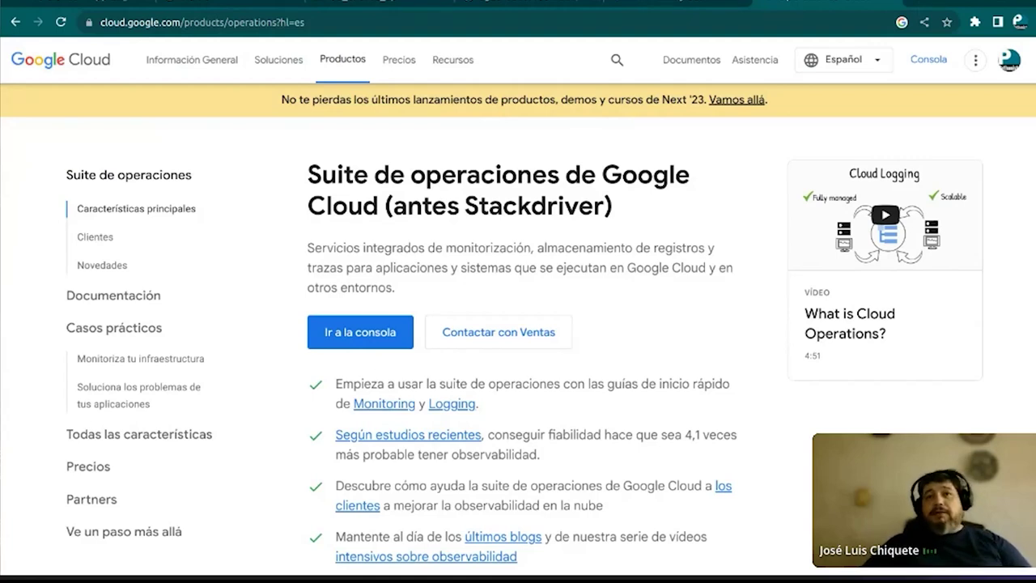
Highlight 'Stackdriver' in the heading and skim down the operations suite page
drag(465, 207, 604, 208)
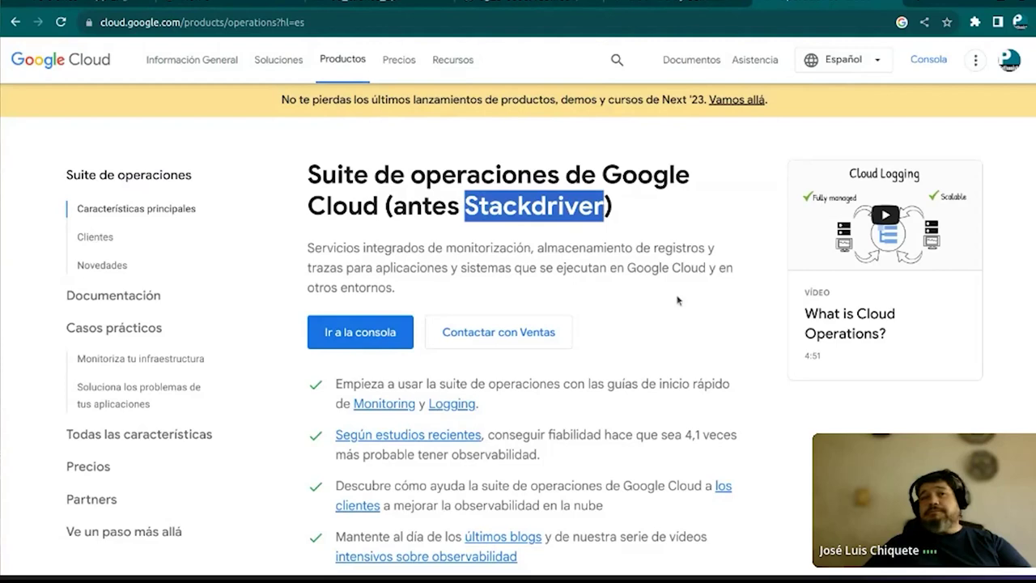
click(696, 269)
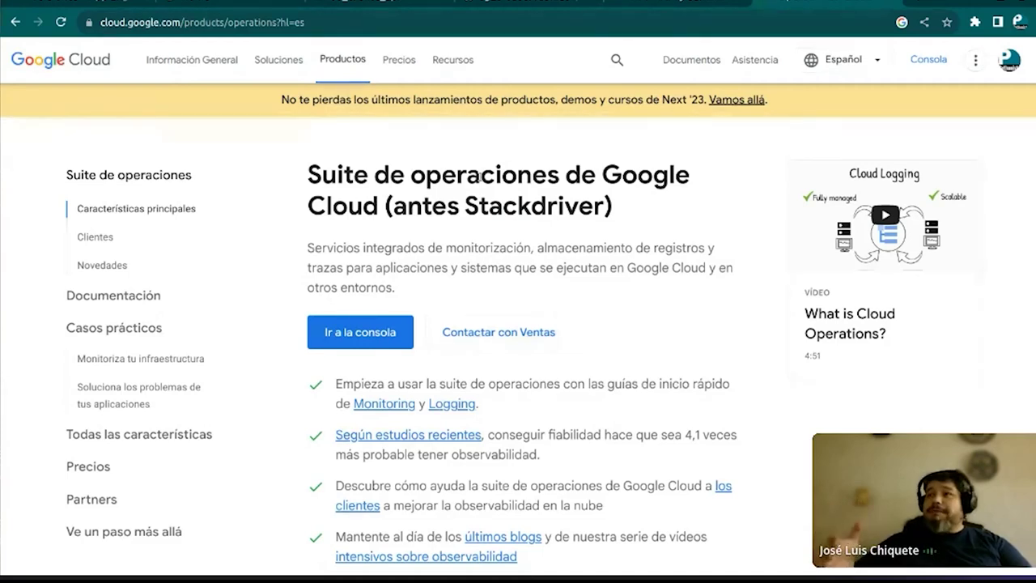
scroll(444, 237, down, 4)
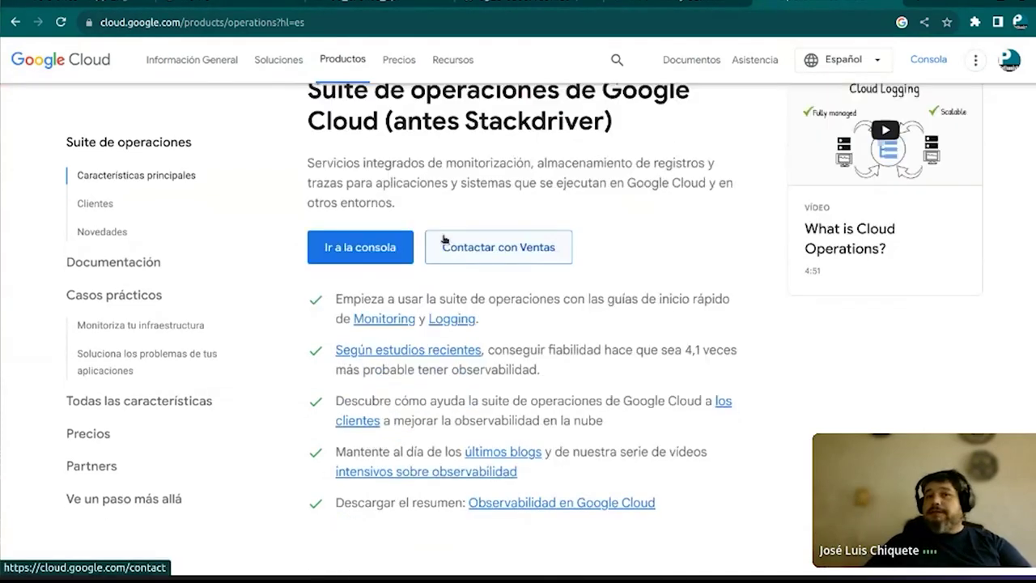
scroll(444, 237, down, 2)
scroll(444, 237, down, 1)
scroll(444, 238, up, 1)
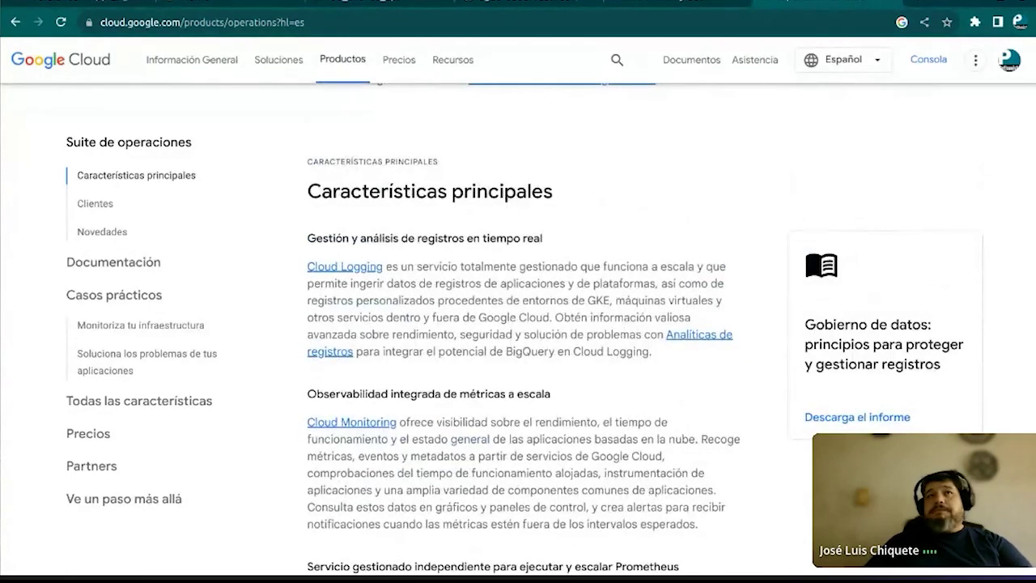
Open the Cloud Monitoring documentation via the link in the GitHub notebook
click(519, 8)
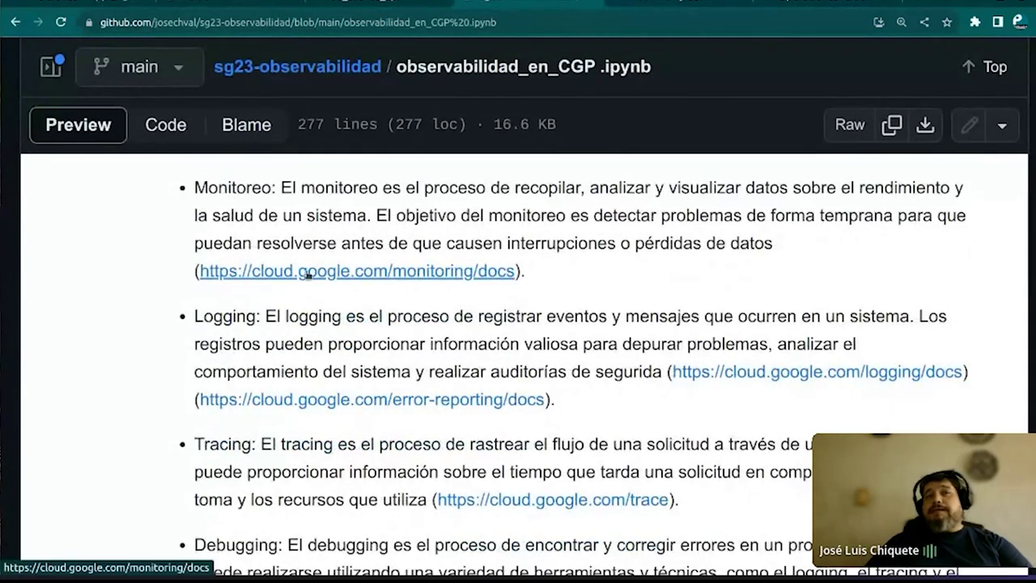
click(425, 275)
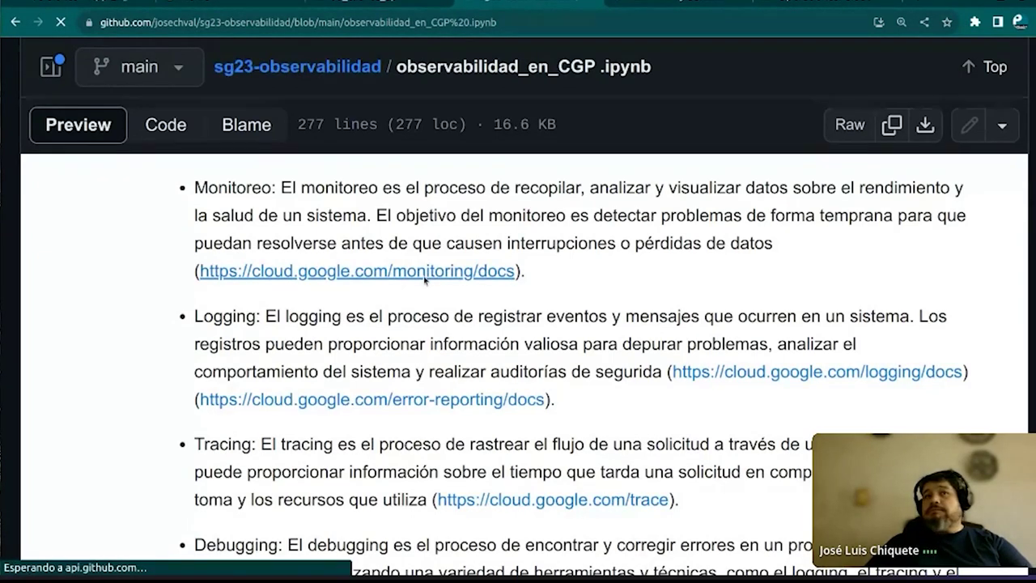
scroll(307, 332, down, 3)
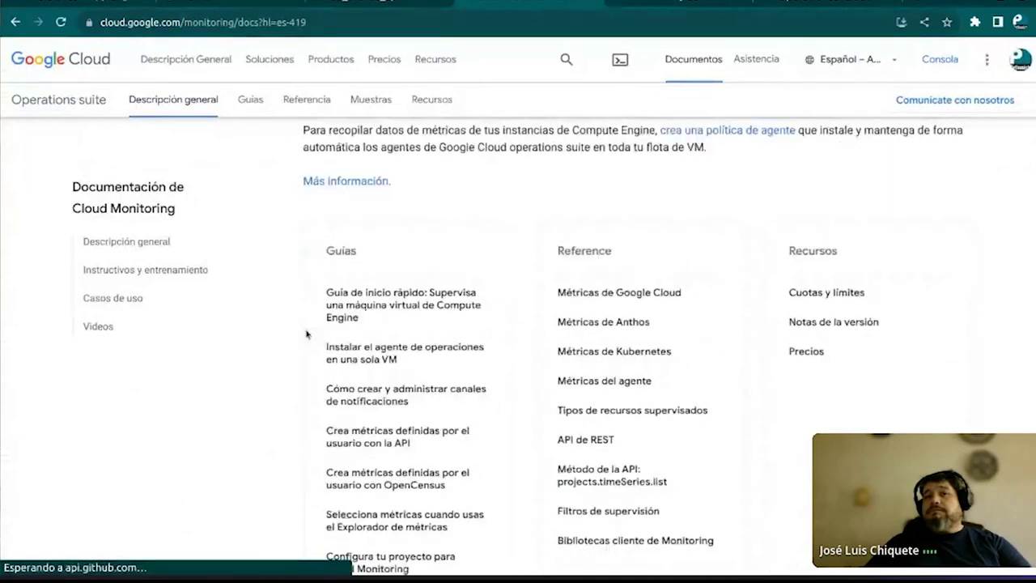
scroll(307, 334, down, 4)
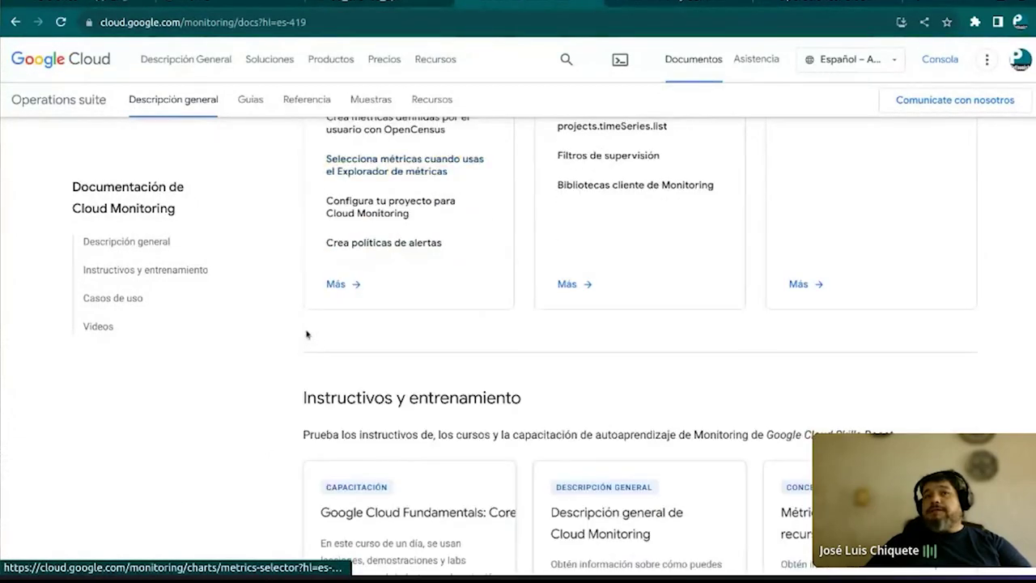
scroll(307, 334, down, 5)
scroll(307, 333, down, 8)
scroll(307, 333, up, 15)
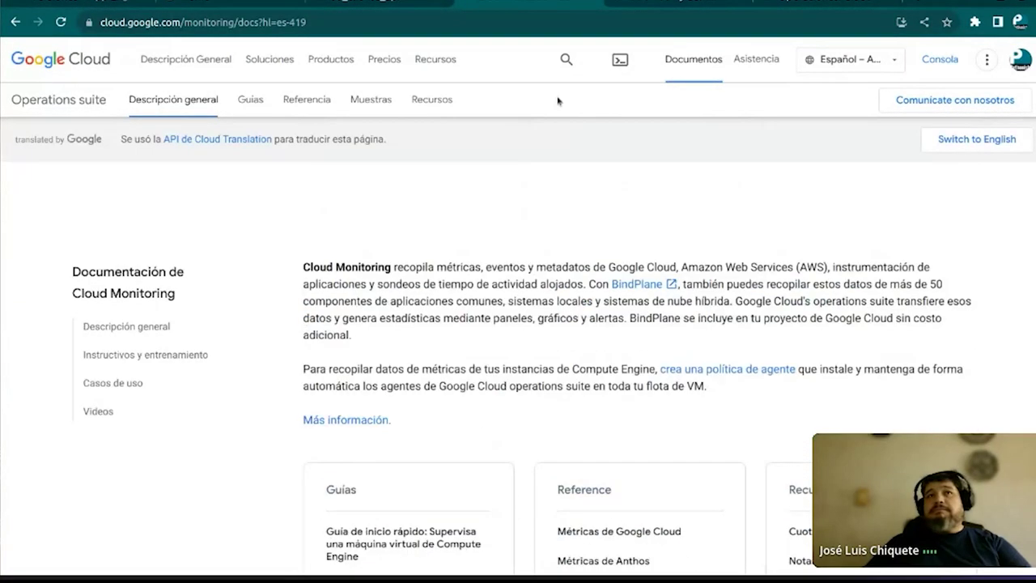
Go back to the GitHub notebook and highlight the Logging definition below Monitoreo
key(alt+Left)
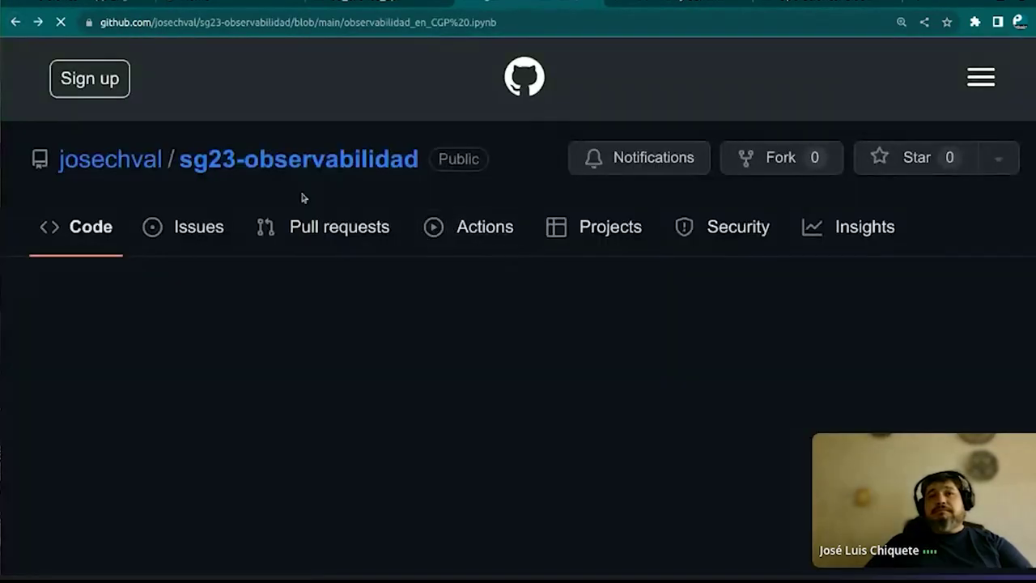
scroll(364, 403, down, 2)
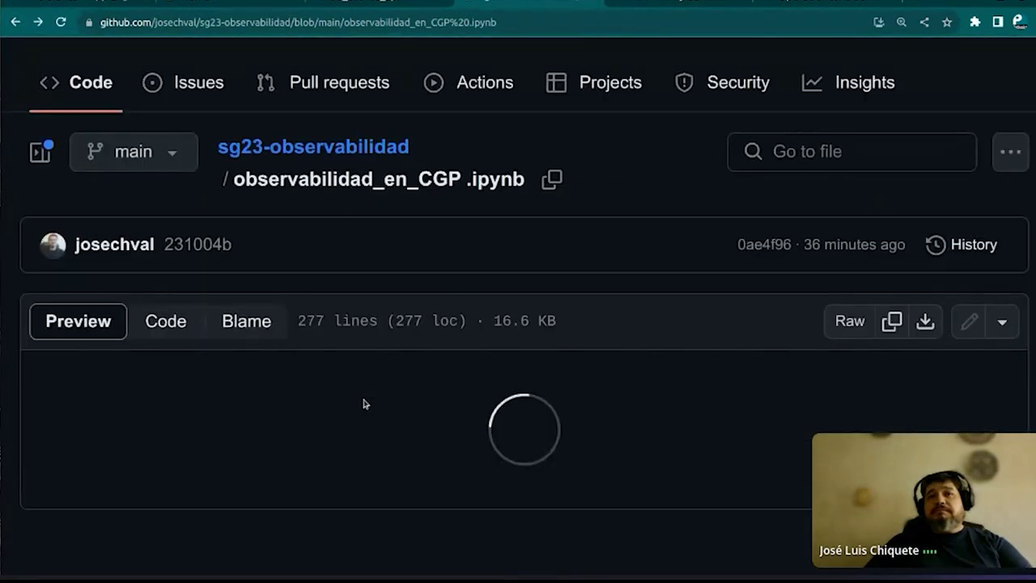
scroll(364, 403, down, 6)
scroll(363, 403, down, 6)
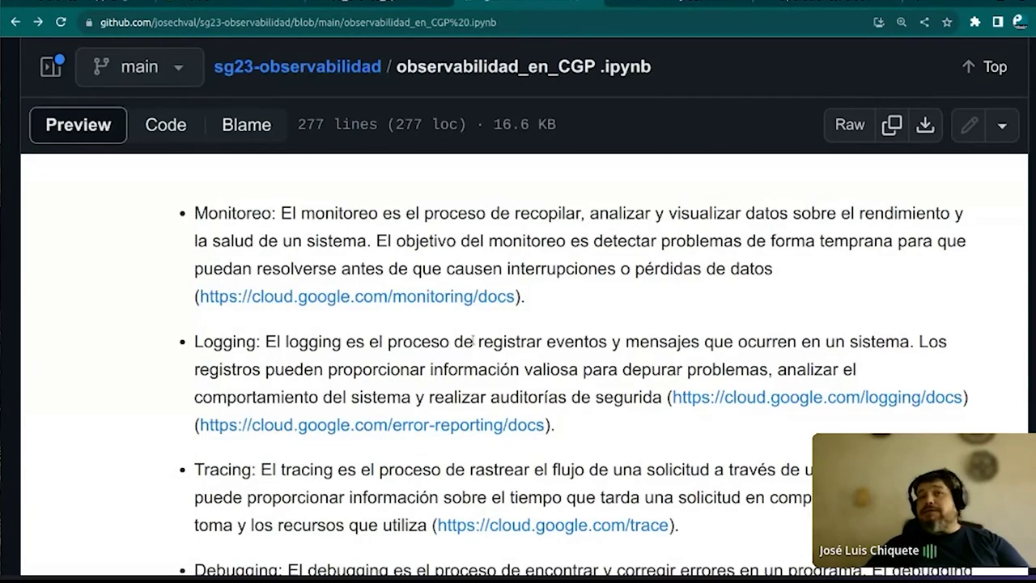
drag(481, 340, 920, 341)
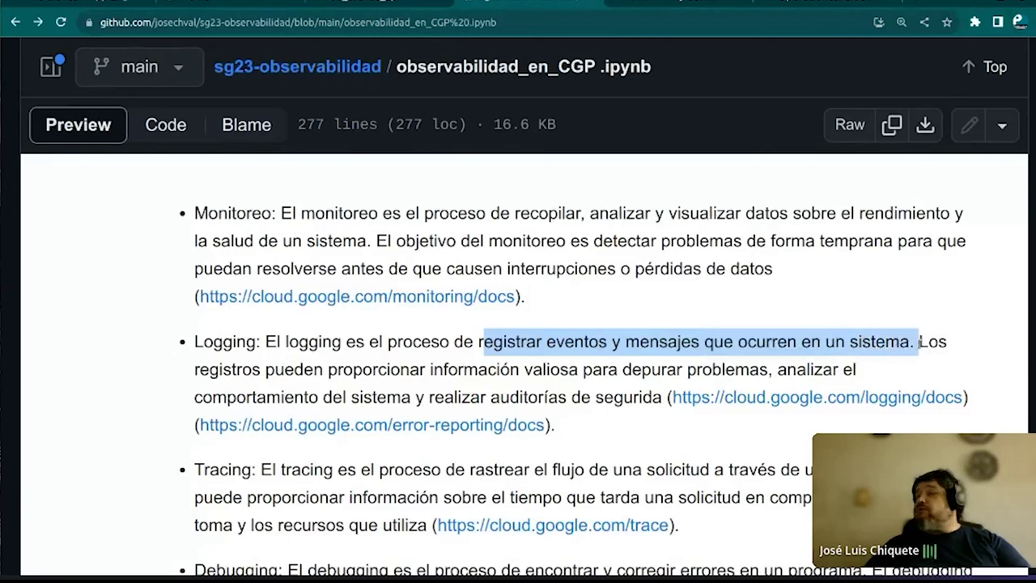
click(915, 341)
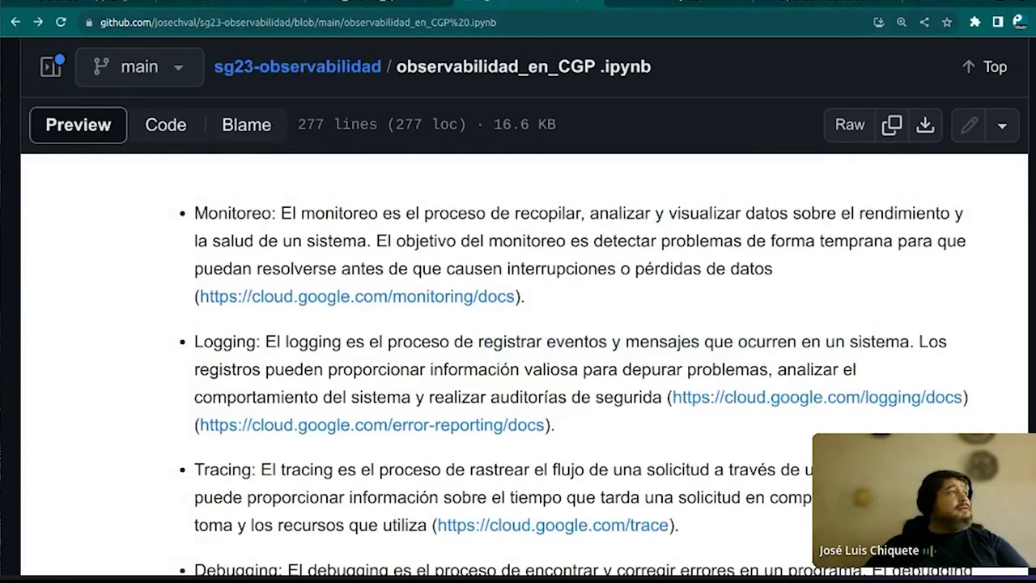
key(alt+Tab)
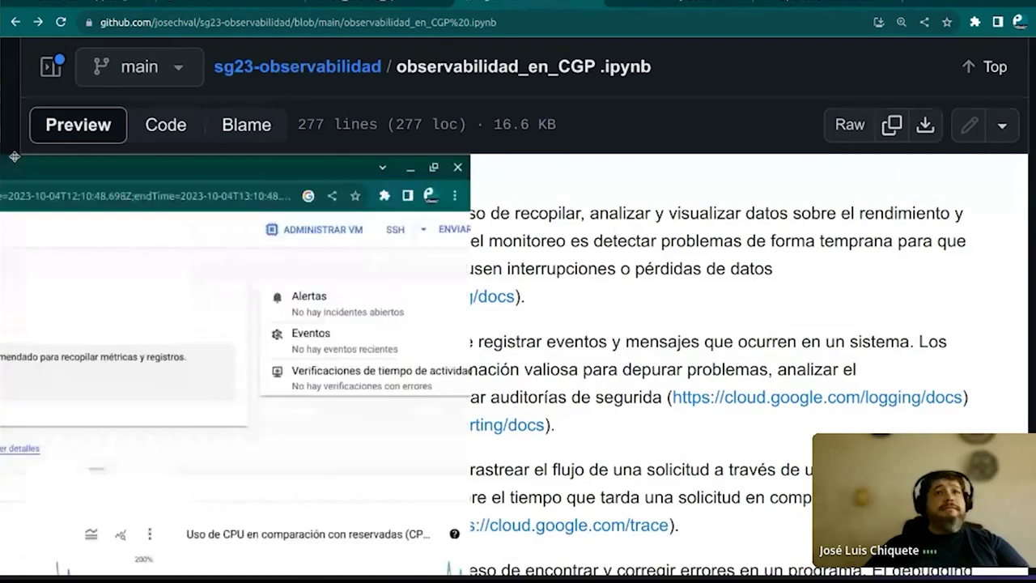
Check the instance-1 SSH-in-browser session upgrading google-cloud-cli, then bring the local terminal forward
key(alt+Tab)
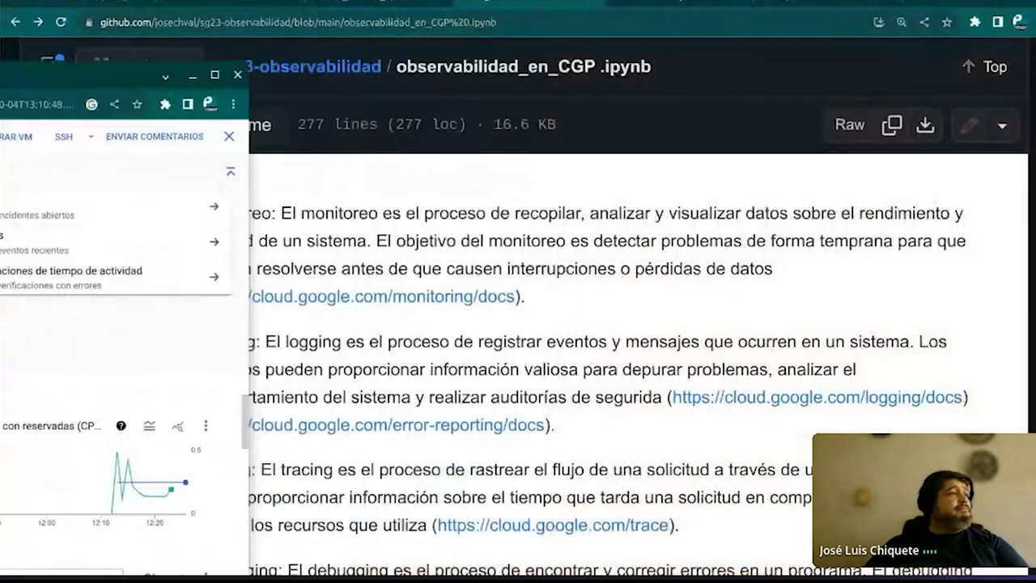
key(alt+Tab)
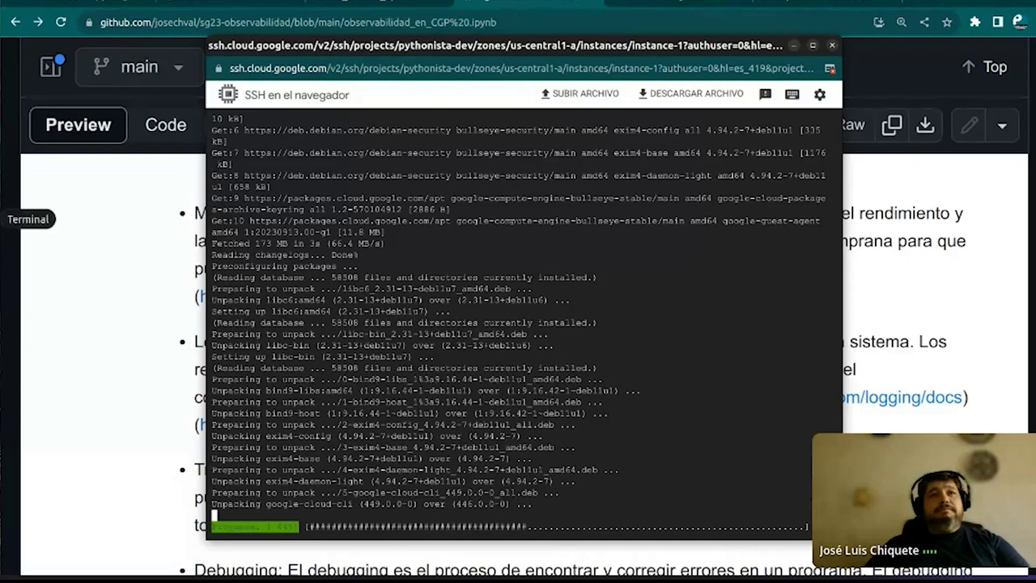
click(4, 219)
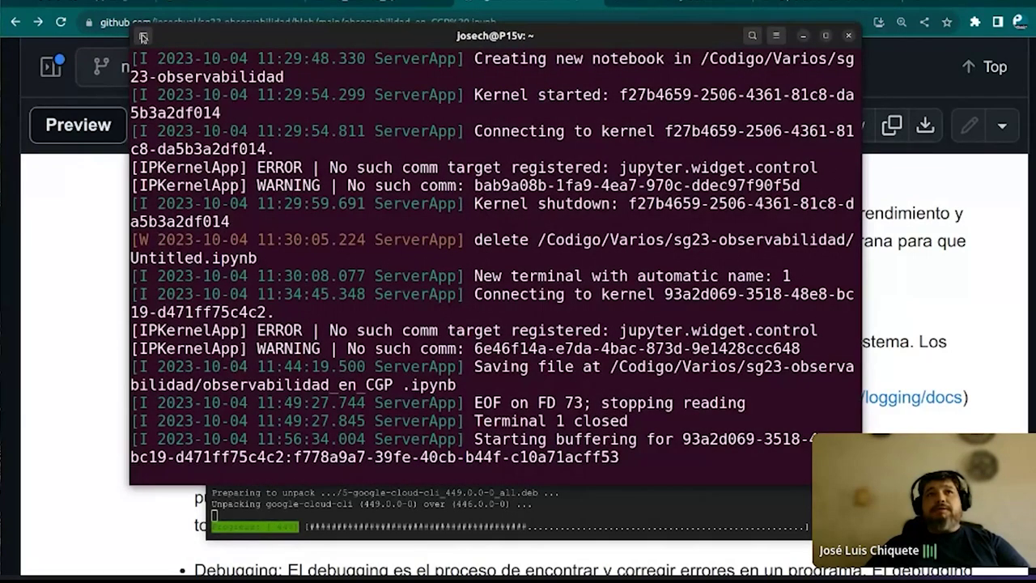
In a second terminal session, run sudo dmesg, entering the account password
click(141, 38)
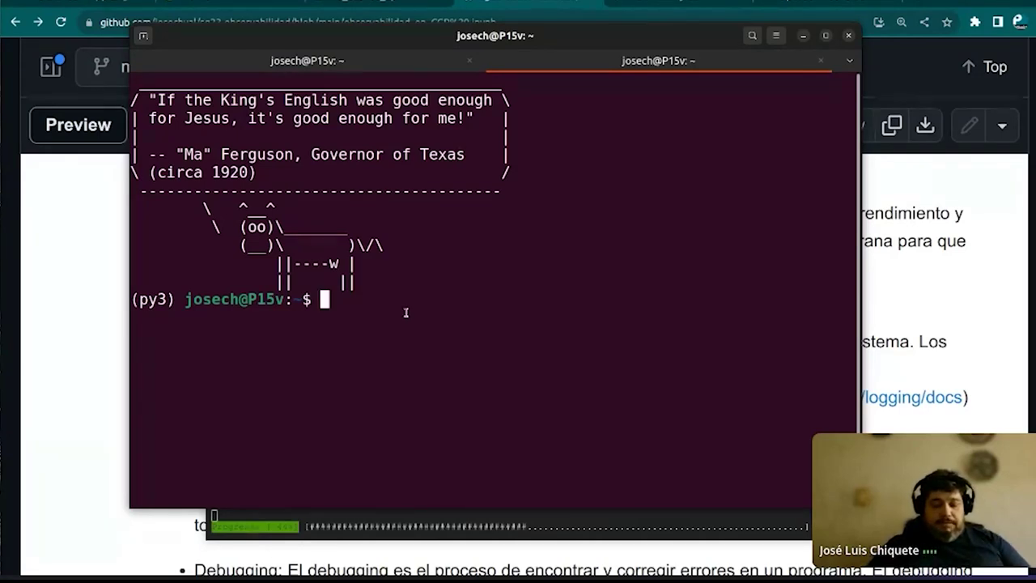
text(cat)
key(BackSpace)
key(BackSpace)
key(BackSpace)
key(BackSpace)
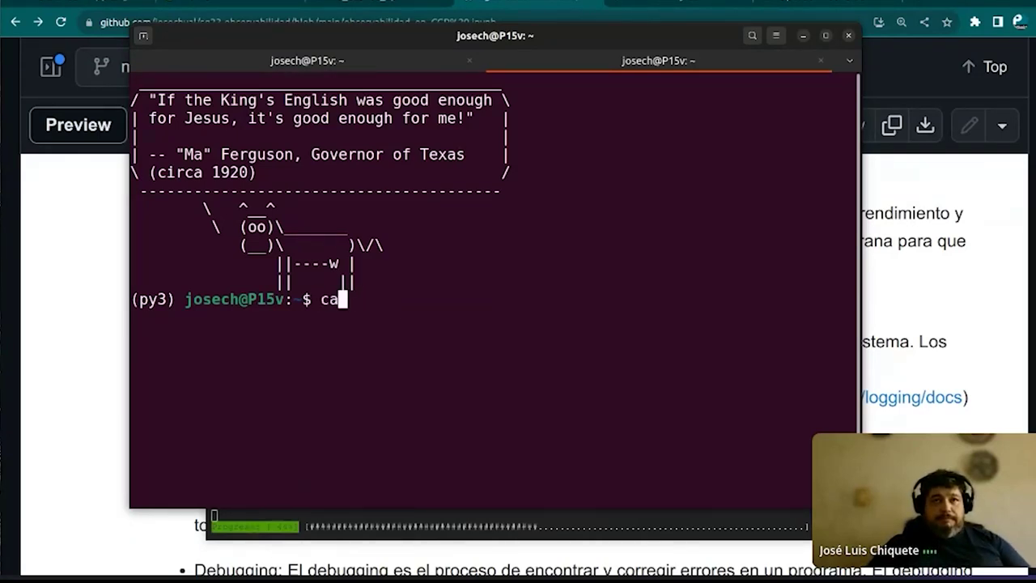
text(sudo )
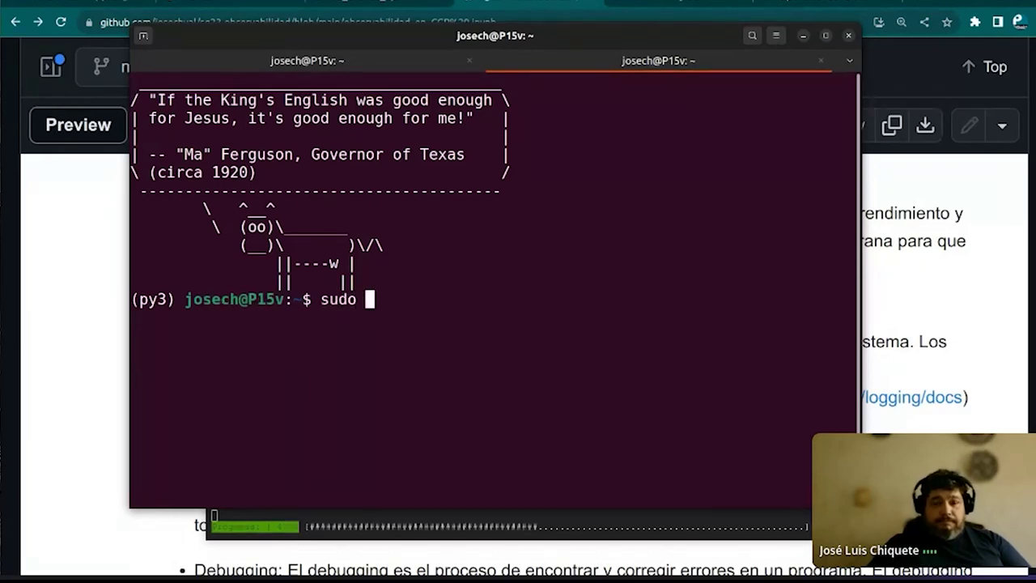
text(dmesg)
key(Return)
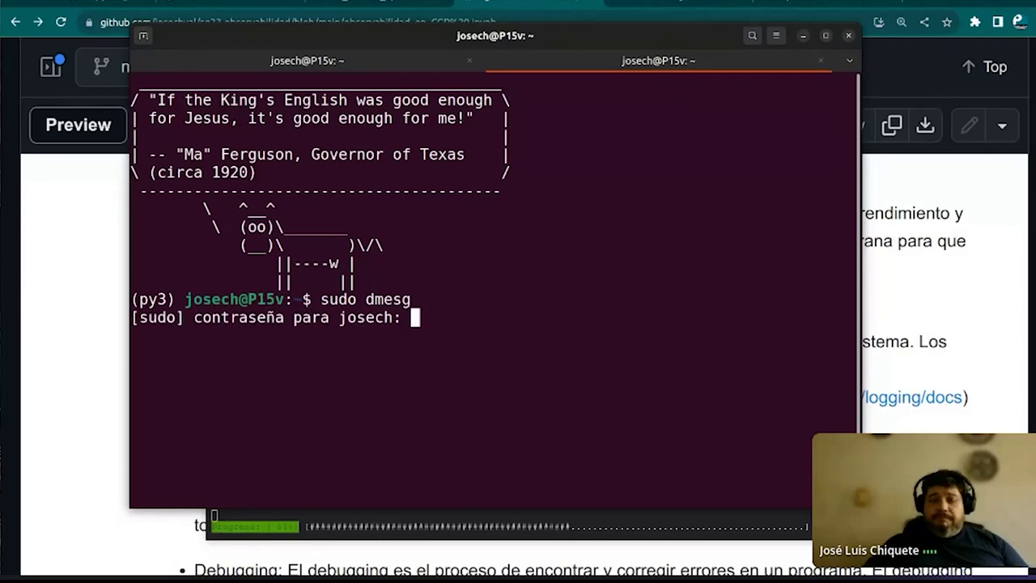
key(Return)
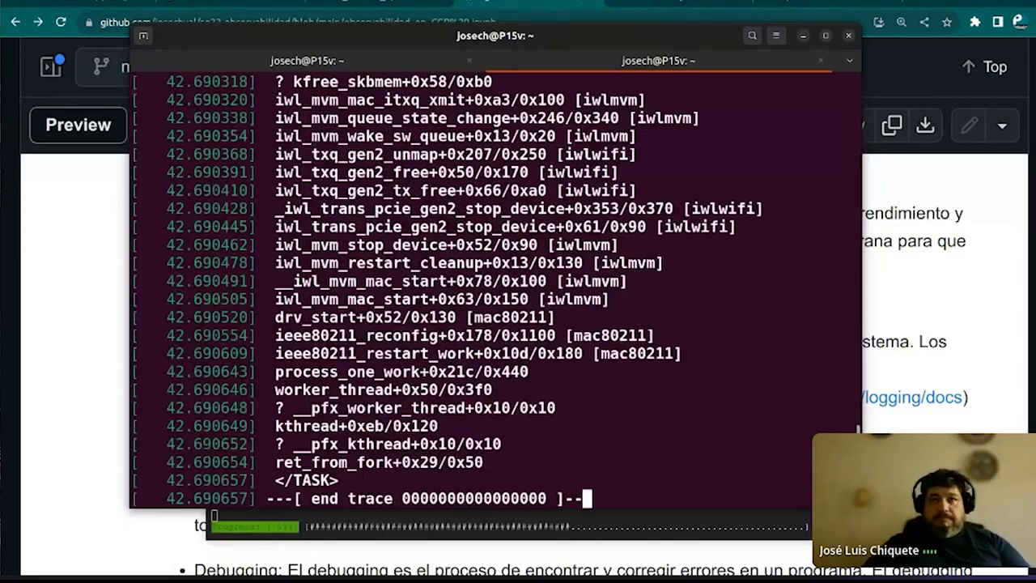
Scroll to the latest AppArmor audit messages and enter 'sudo dmesg | sda' at the prompt
scroll(389, 203, up, 10)
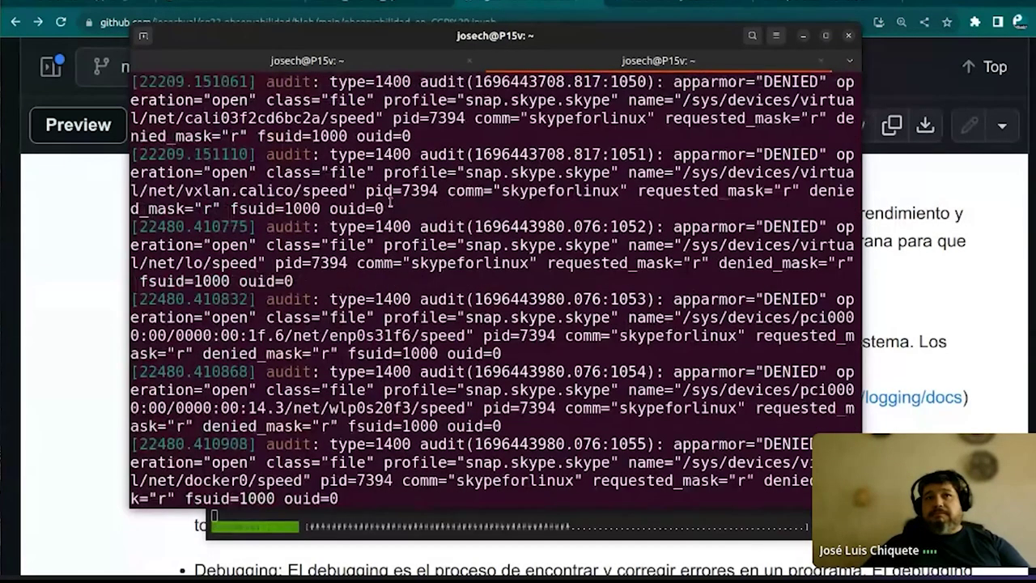
scroll(389, 201, up, 10)
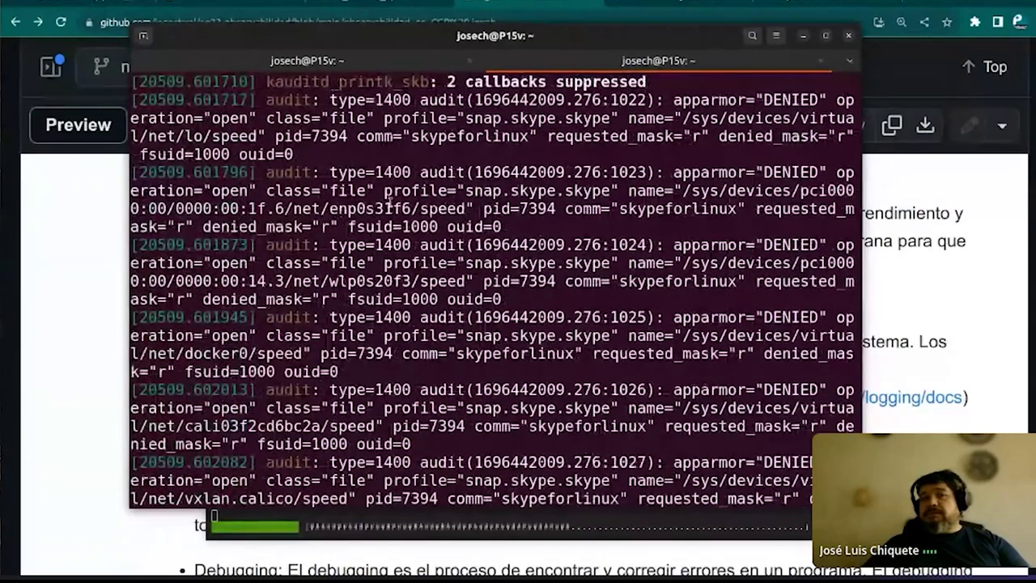
scroll(389, 201, down, 10)
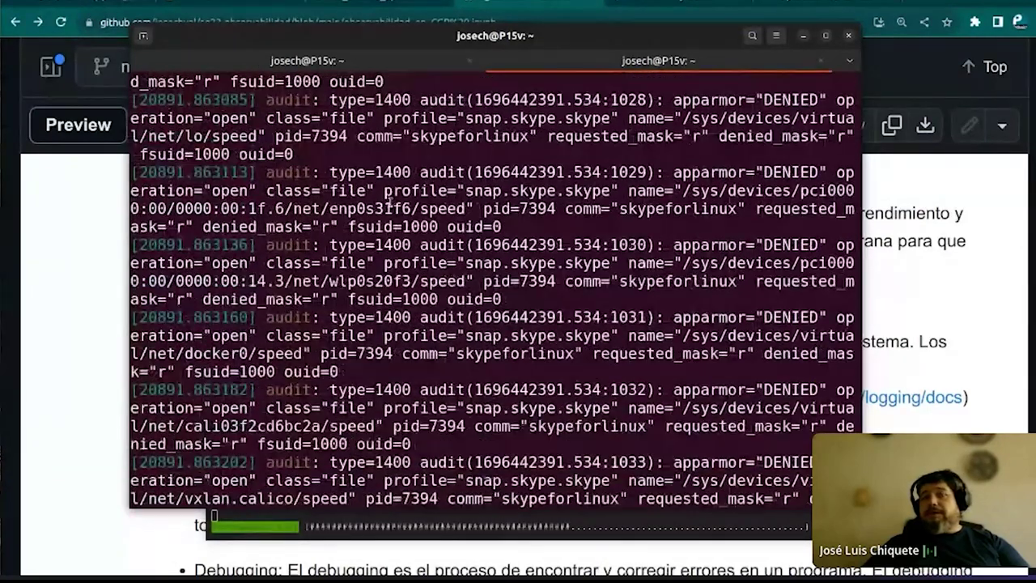
scroll(391, 201, down, 10)
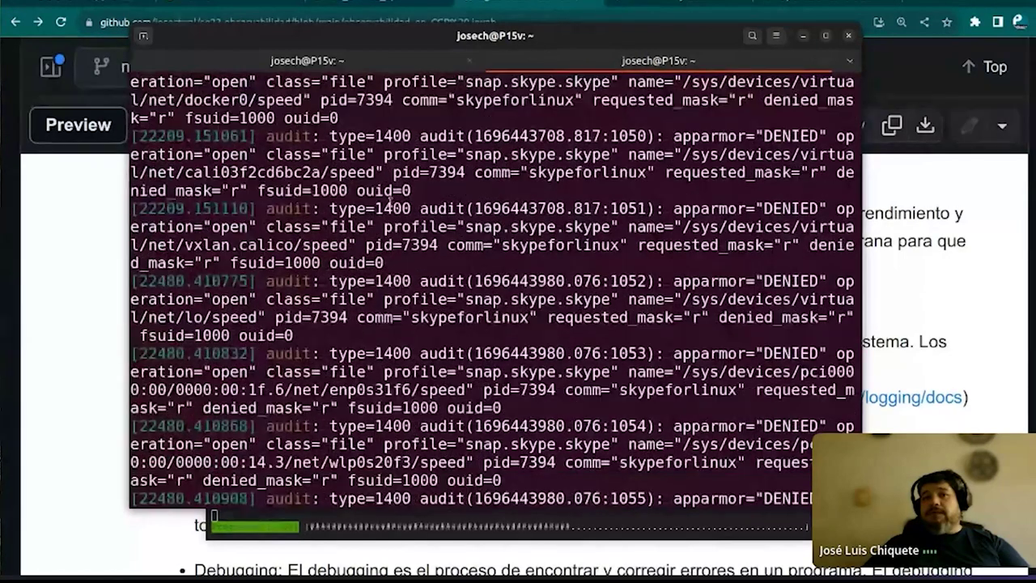
text(sudo dmesg)
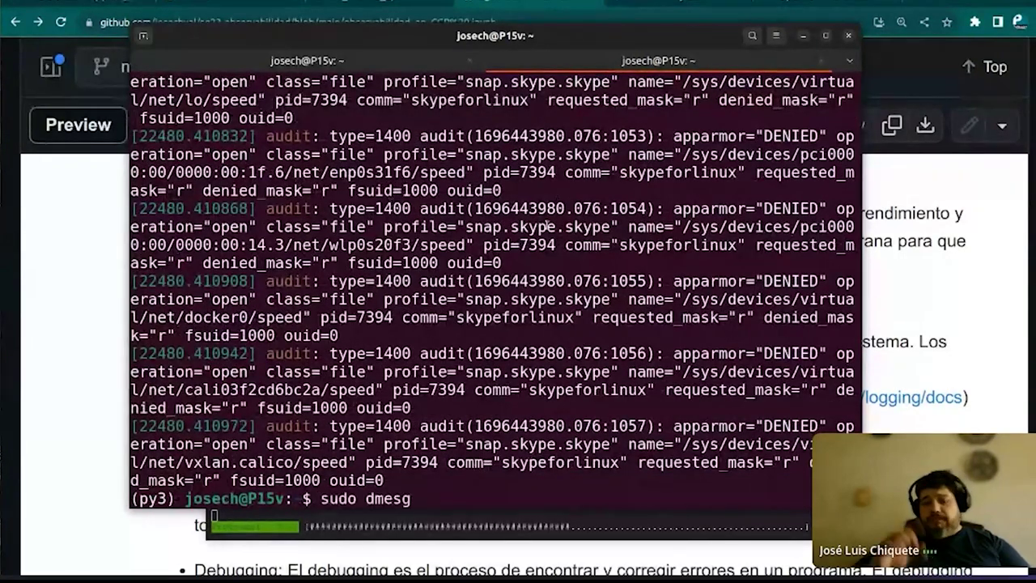
text( | )
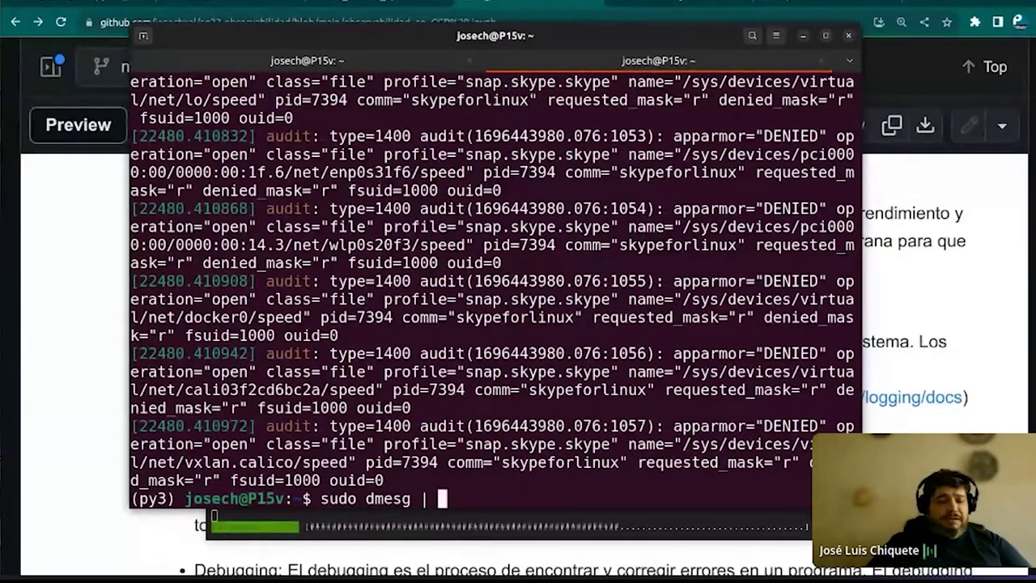
text(sda)
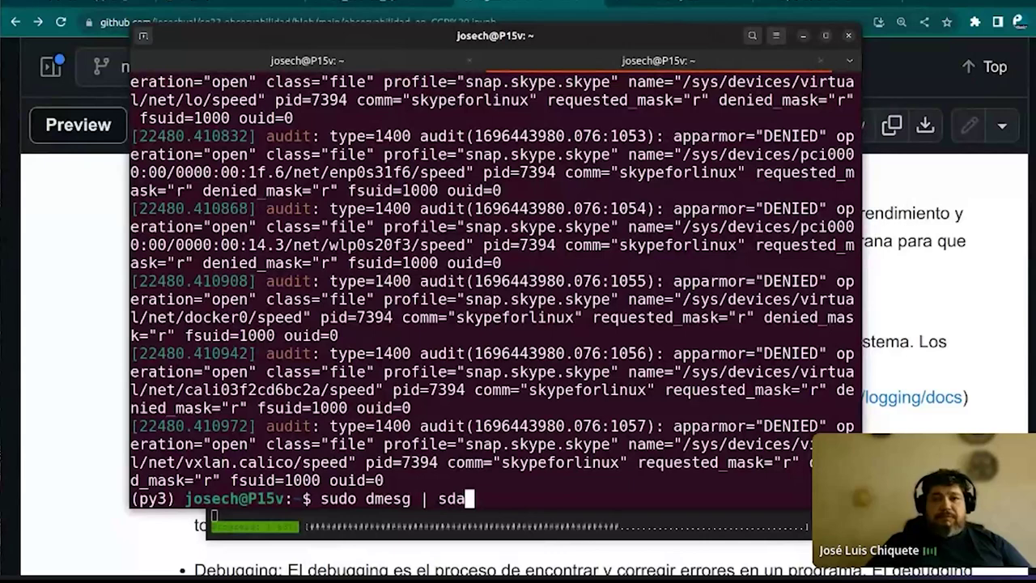
Filter dmesg output with grep for sda, then rerun the filter with usb
key(Left)
key(Left)
key(Left)
text(grep)
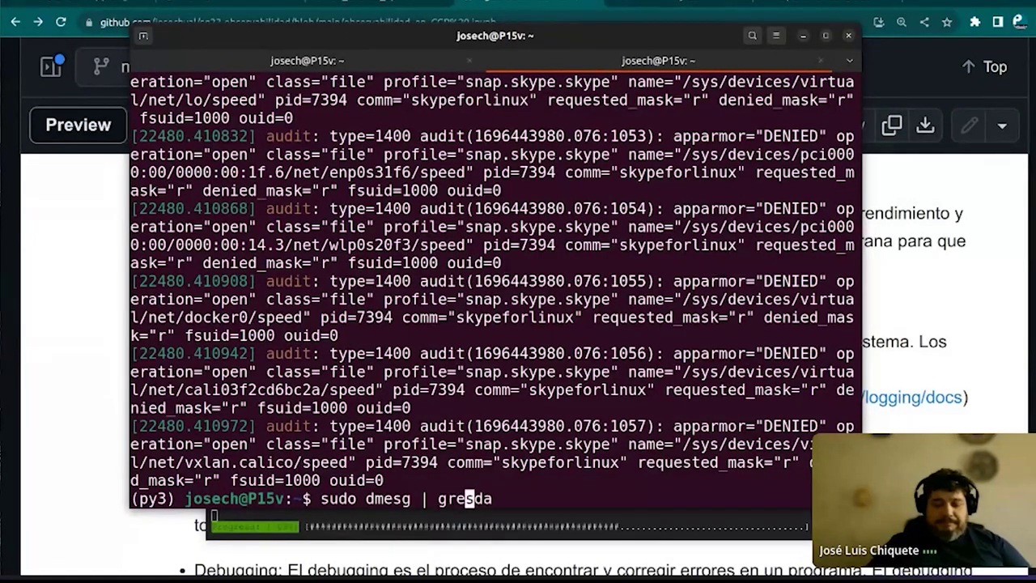
key(Return)
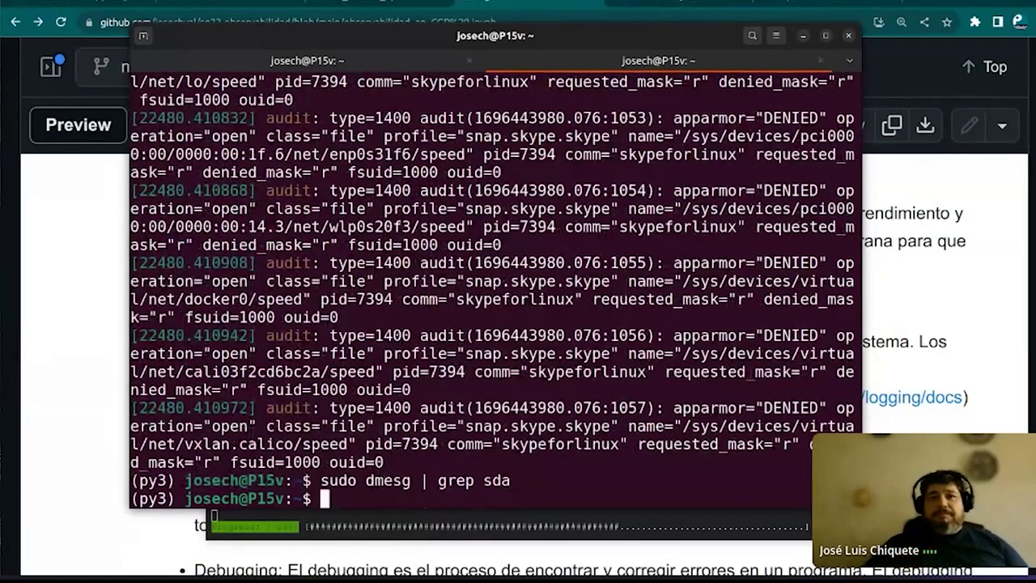
key(Up)
key(BackSpace)
key(BackSpace)
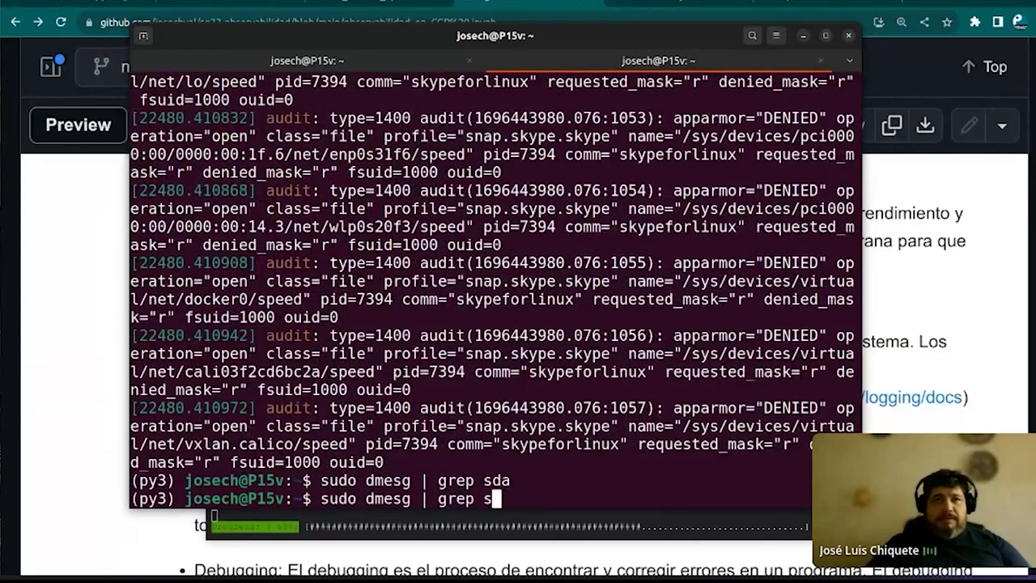
text(usb)
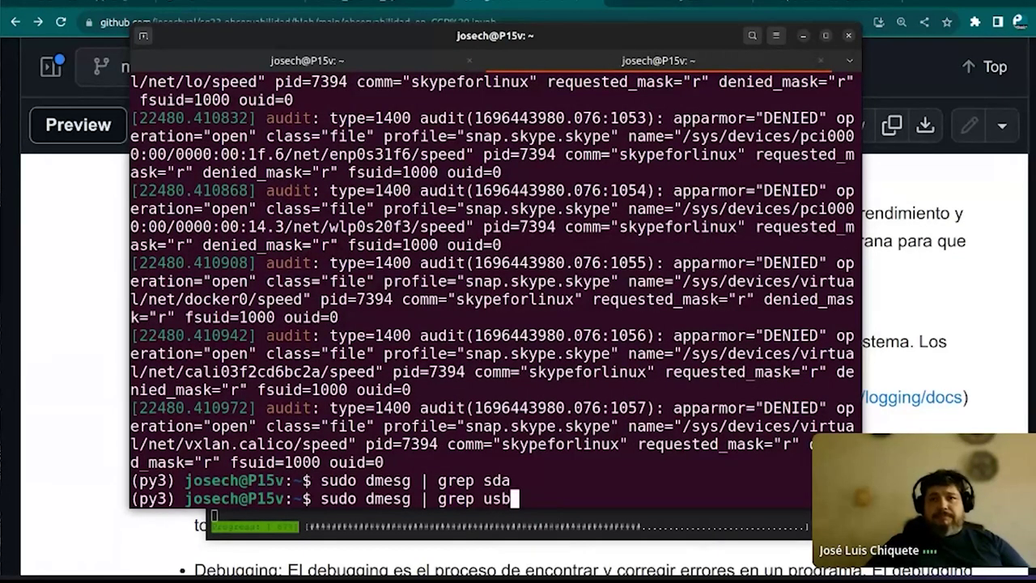
key(Return)
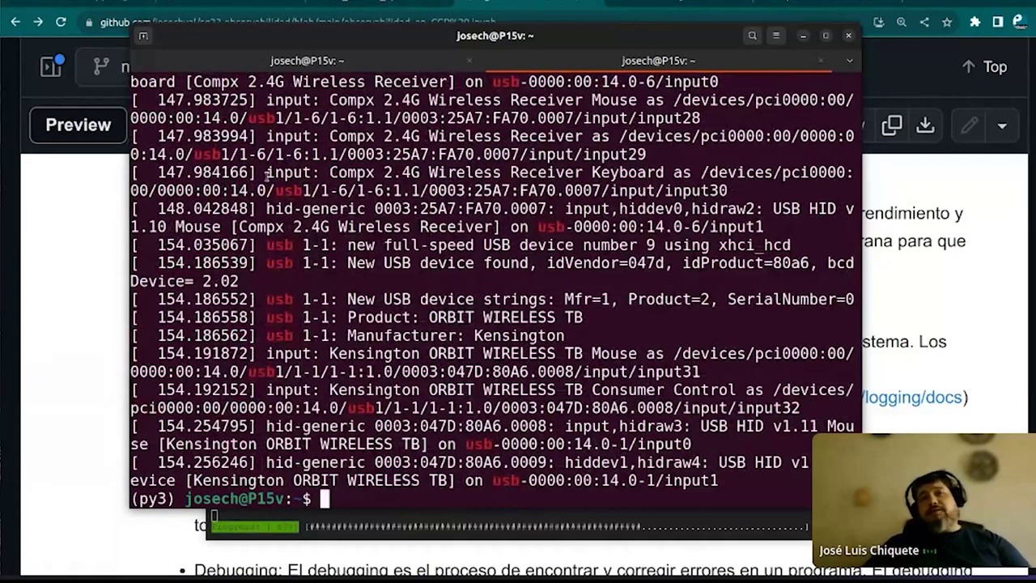
Read through the usb entries for the Compx 2.4G Wireless Receiver and Kensington ORBIT WIRELESS TB
scroll(267, 175, up, 7)
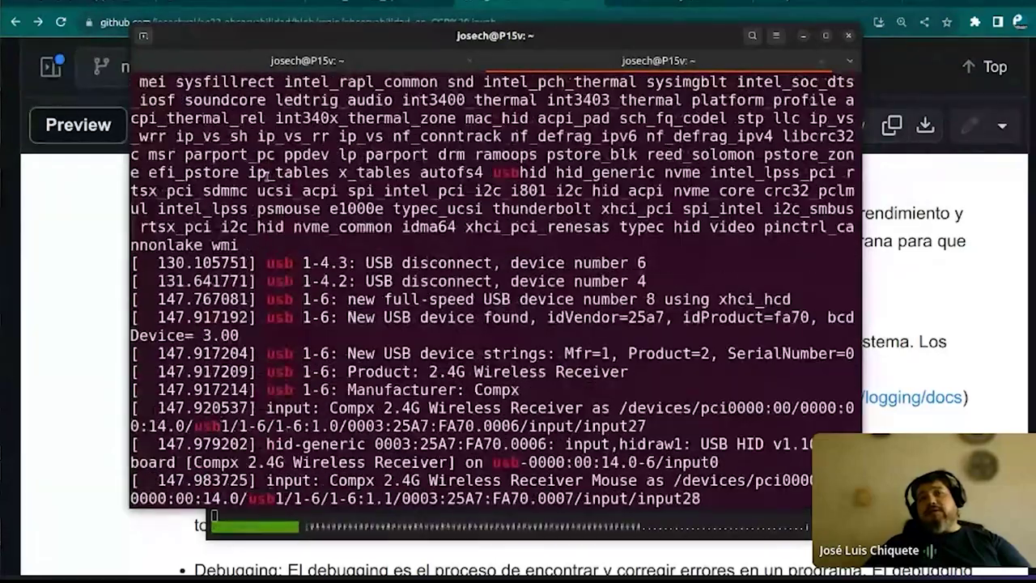
scroll(267, 175, up, 3)
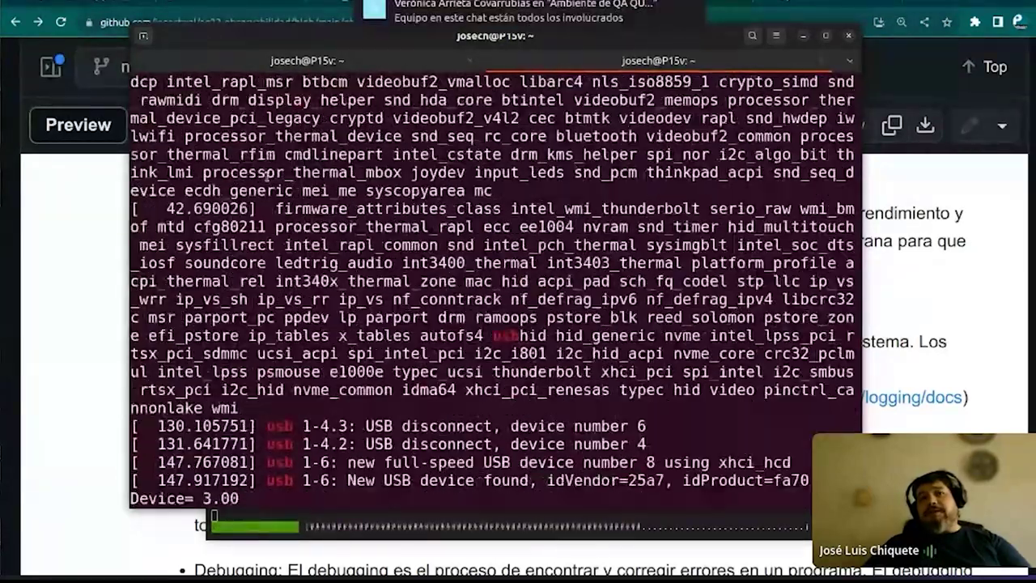
scroll(267, 175, down, 2)
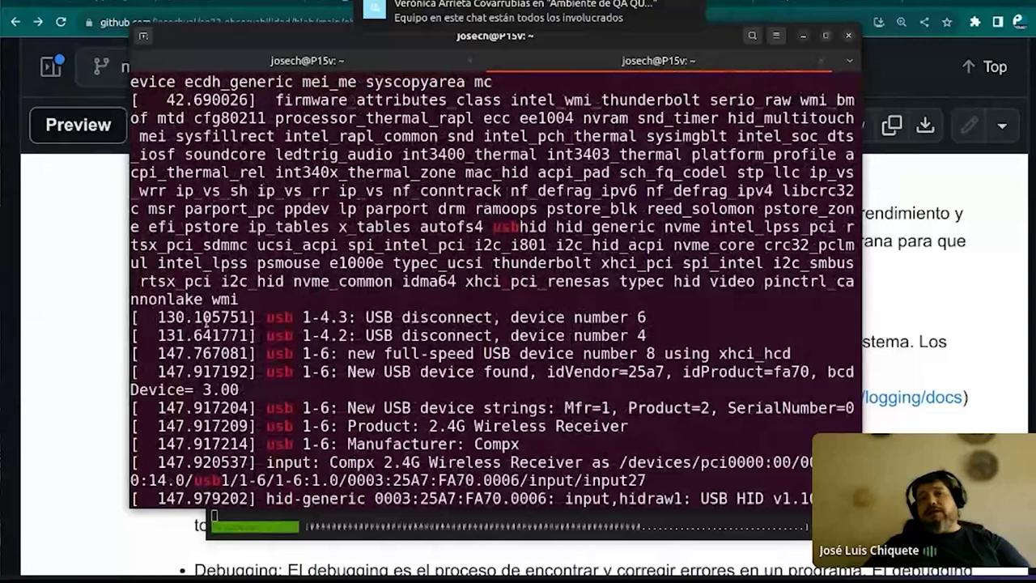
scroll(205, 321, down, 2)
drag(265, 208, 299, 209)
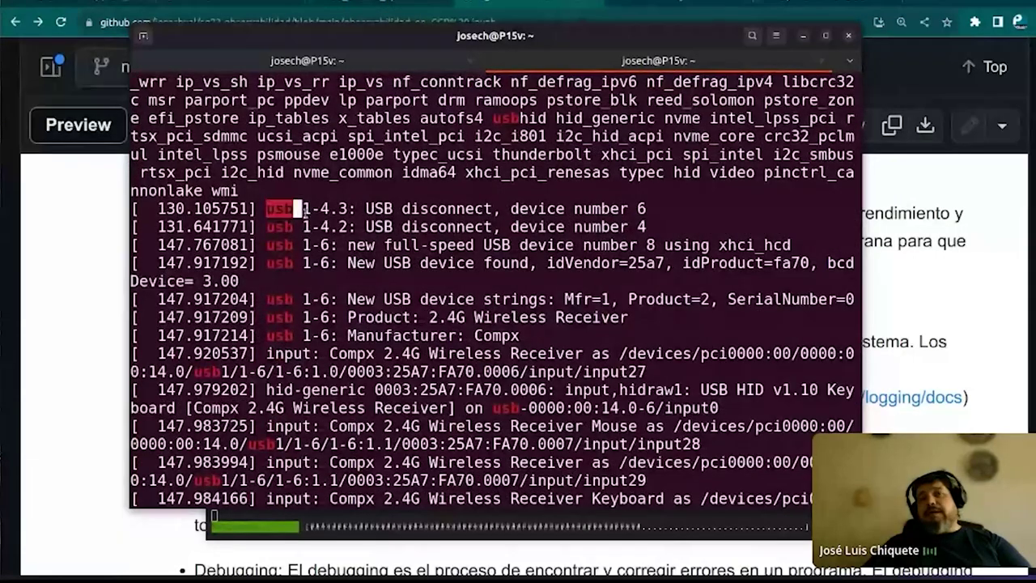
click(274, 237)
scroll(253, 237, down, 3)
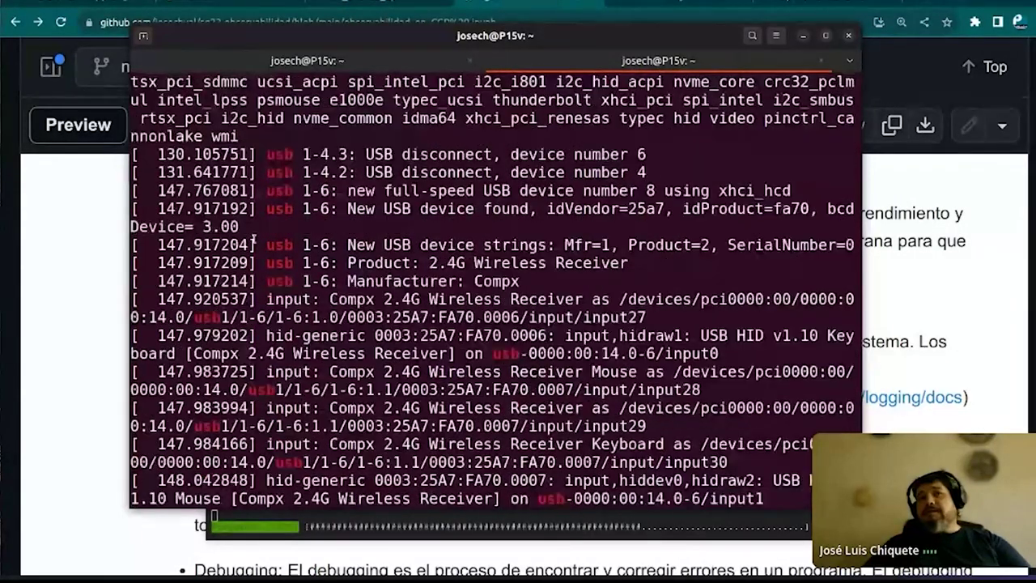
scroll(280, 220, down, 3)
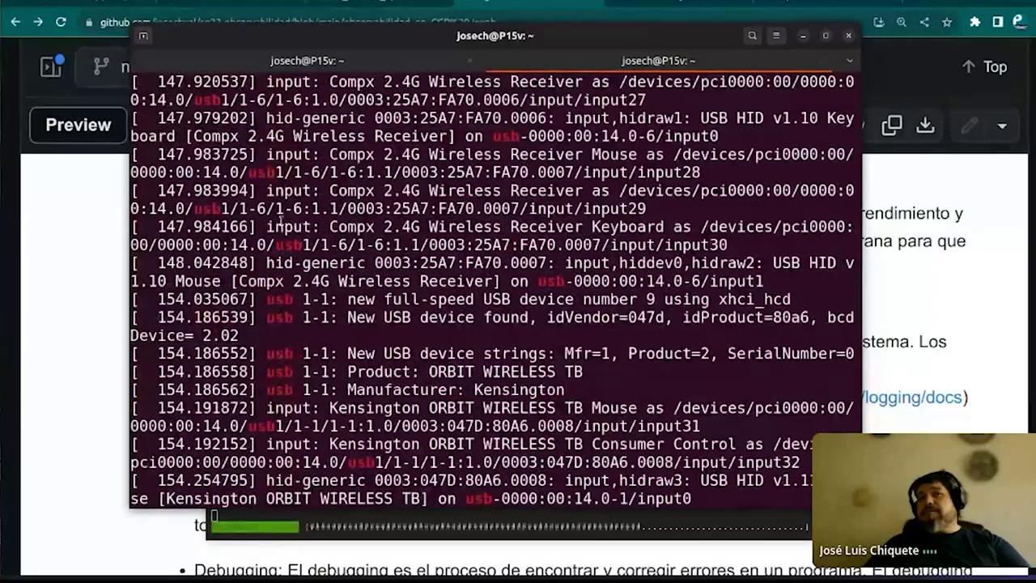
scroll(281, 220, up, 1)
scroll(280, 220, up, 3)
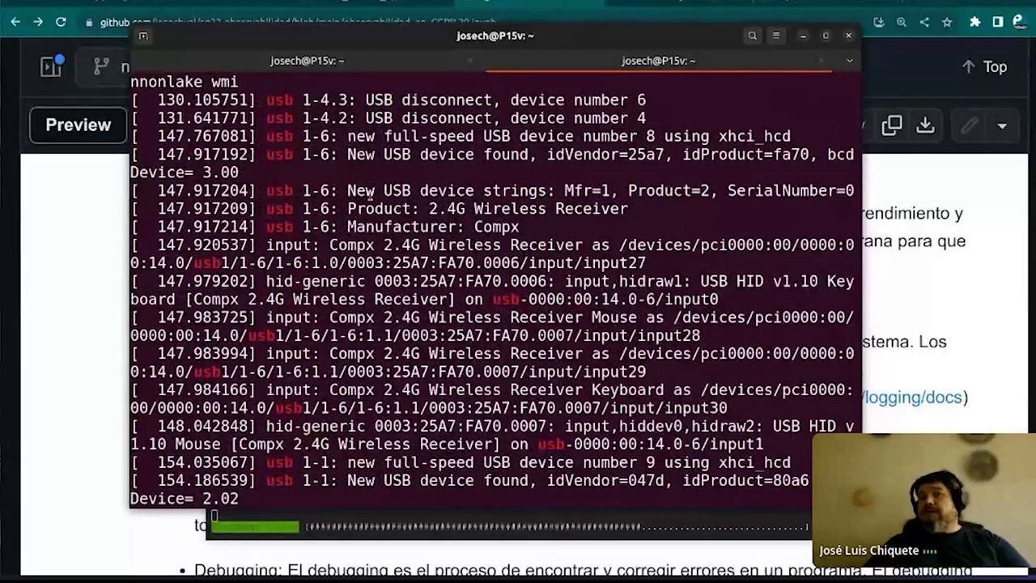
scroll(369, 192, down, 4)
Launch Midnight Commander with mc and climb from /home up to the root folder listing
text(mc)
key(Return)
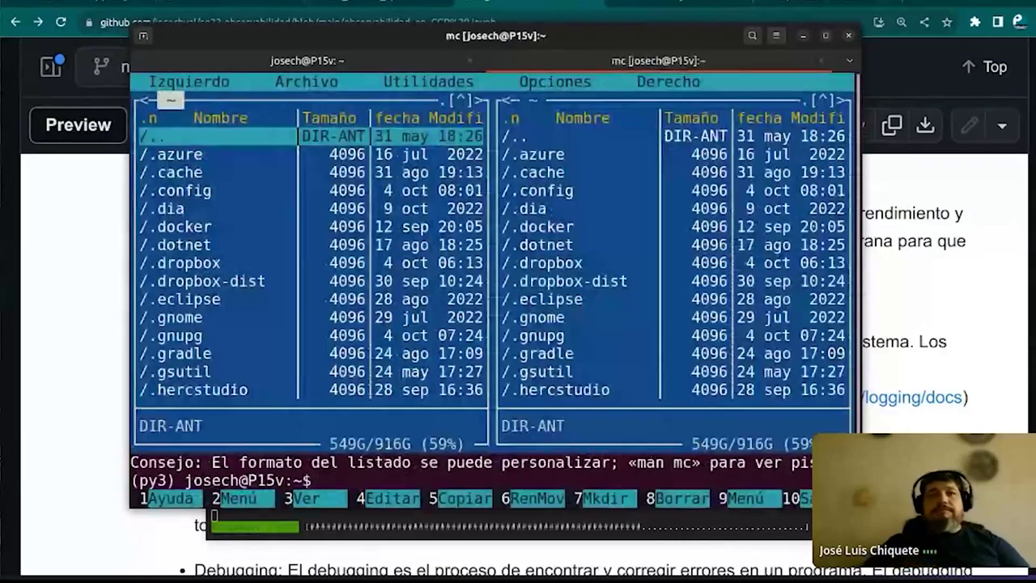
key(Return)
key(Up)
key(Return)
key(Up)
key(Up)
key(Down)
key(Down)
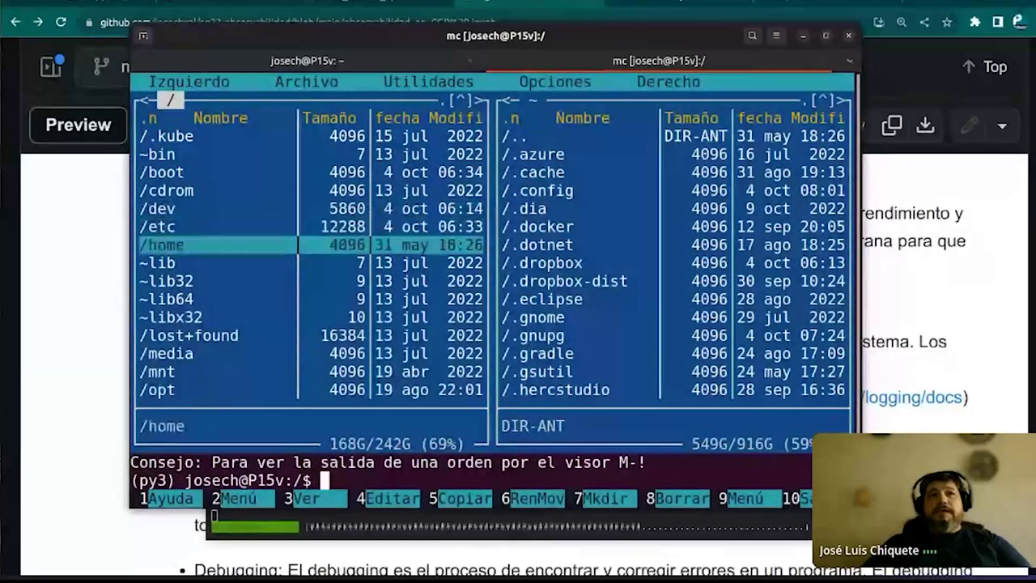
key(Down)
key(Down)
key(Down)
key(Down)
key(Down)
key(Down)
key(Down)
key(Down)
key(Down)
key(Down)
key(Down)
key(Down)
Go into /var/log/apt and open history.log for reading with F4
key(Down)
key(Down)
key(Down)
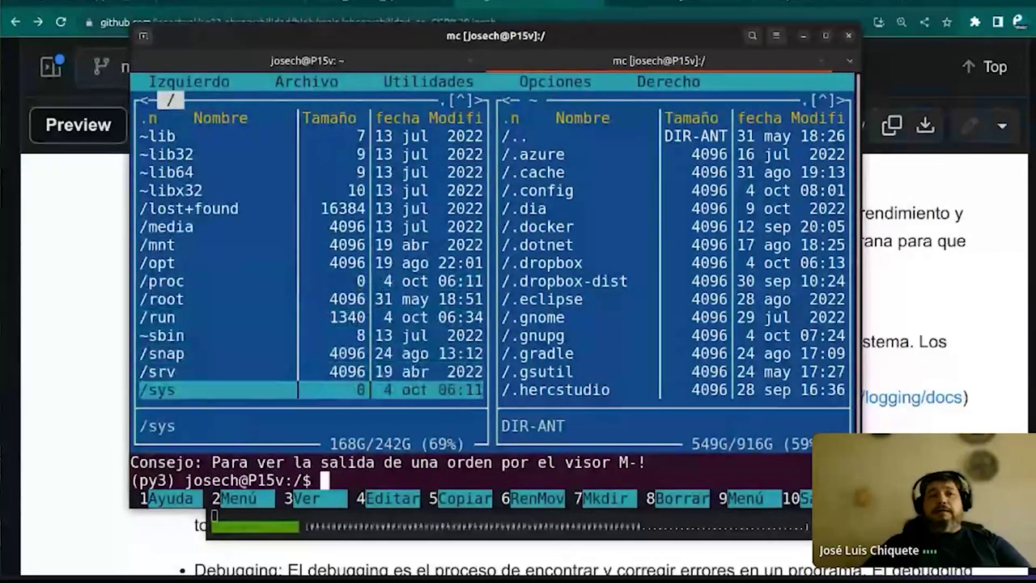
key(Down)
key(Down)
key(Down)
key(Return)
key(Down)
key(Down)
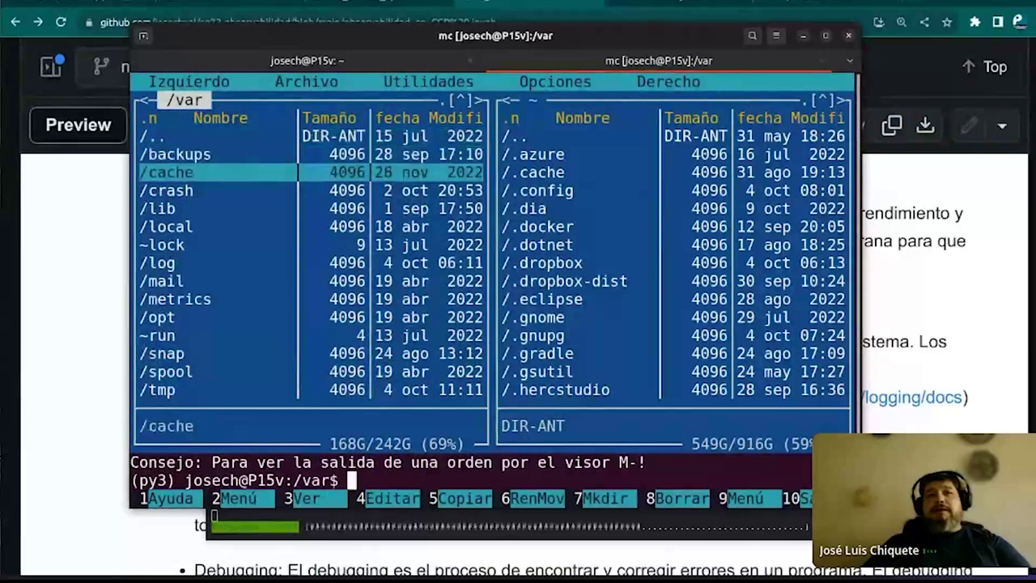
key(Down)
key(Down)
key(Down)
key(Down)
key(Down)
key(Return)
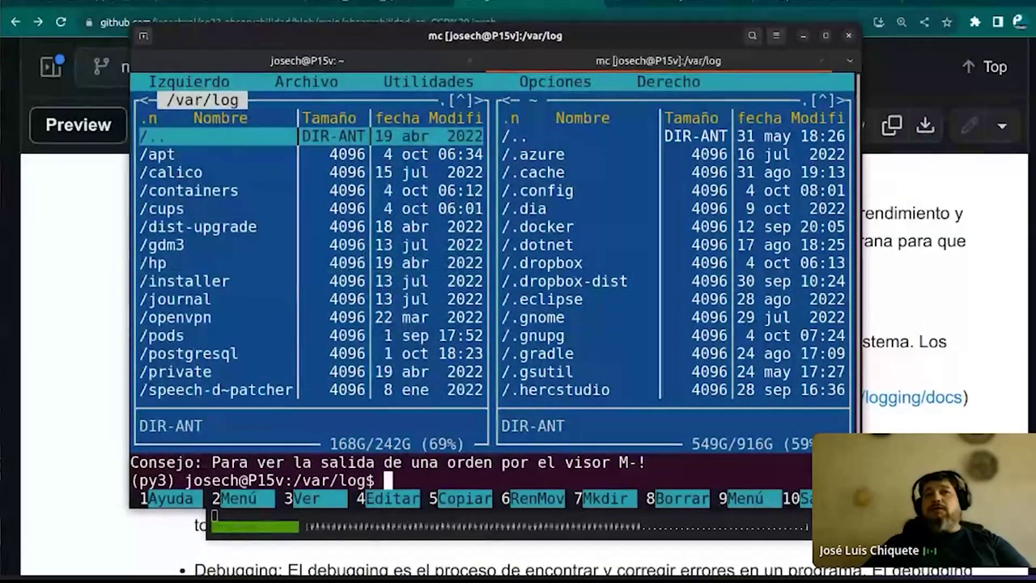
key(Down)
key(Down)
key(Down)
key(Down)
key(Down)
key(Down)
key(Down)
key(Down)
key(Down)
key(Down)
key(Down)
key(Down)
key(Down)
key(Down)
key(Down)
key(Down)
key(Down)
key(Down)
key(Up)
key(Up)
key(Up)
key(Up)
key(Up)
key(Up)
key(Up)
key(Up)
key(Up)
key(Up)
key(Up)
key(Up)
key(Up)
key(Up)
key(Up)
key(Up)
key(Up)
key(Return)
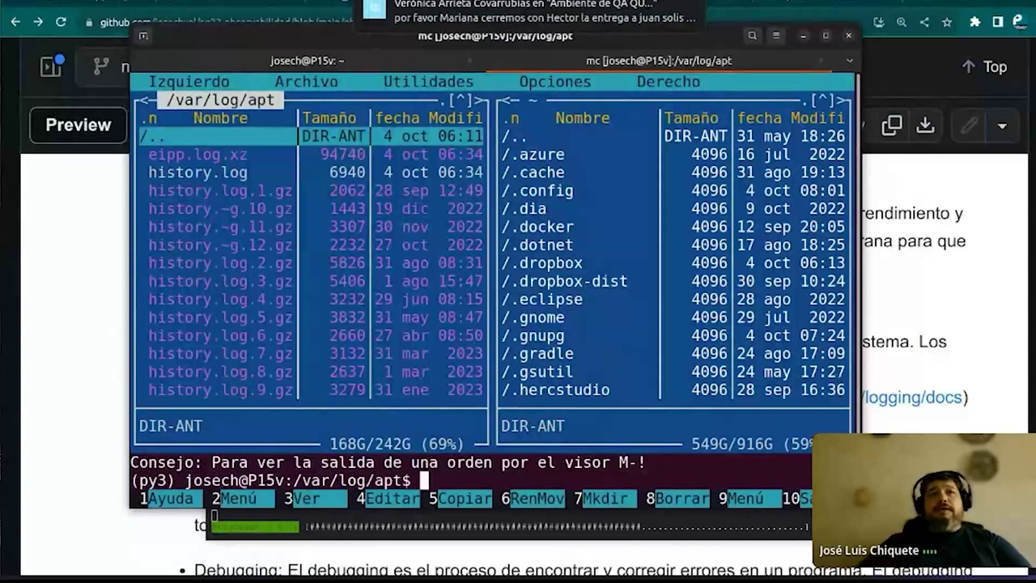
key(Down)
key(Down)
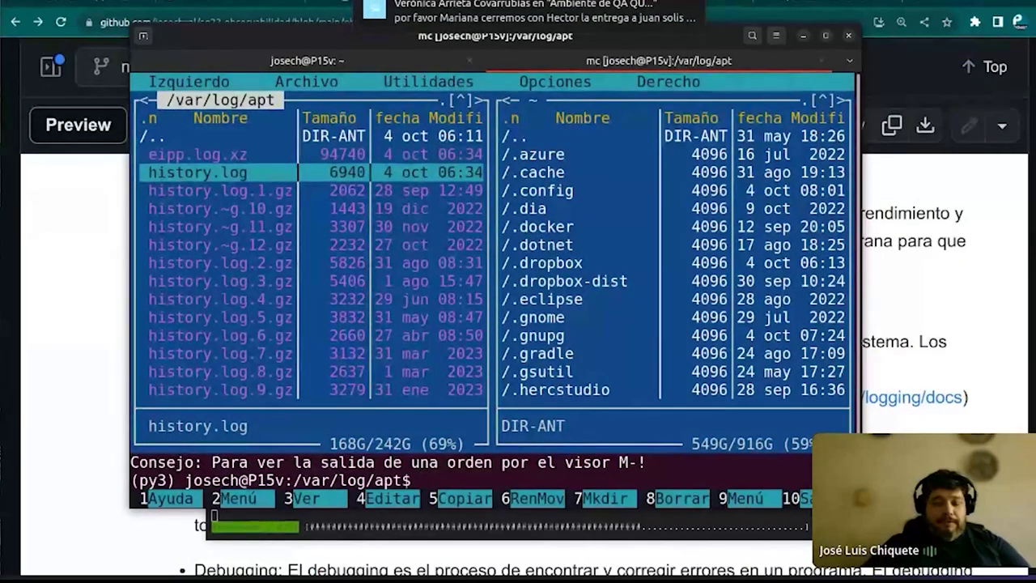
key(F4)
Read through the apt upgrade history, quit Midnight Commander with F10, and return to the GitHub notebook
key(Down)
key(Down)
key(Down)
key(Down)
key(Down)
key(Down)
key(Down)
key(Down)
key(Down)
key(Down)
key(Down)
key(Down)
key(Down)
key(Down)
key(Down)
key(Down)
key(Down)
key(Down)
key(Down)
key(Down)
key(Down)
key(Down)
key(Down)
key(Down)
key(Down)
key(Down)
key(Down)
key(Down)
key(Down)
key(Down)
key(Down)
key(Down)
key(Down)
key(Down)
key(Down)
key(Down)
key(Down)
key(Down)
key(Down)
key(Down)
key(Down)
key(Down)
key(Down)
key(Down)
key(Down)
key(Down)
key(Down)
key(Down)
key(Down)
key(Down)
key(Down)
key(Down)
key(Down)
key(Down)
key(Down)
key(Down)
key(Down)
key(Down)
key(Down)
key(Down)
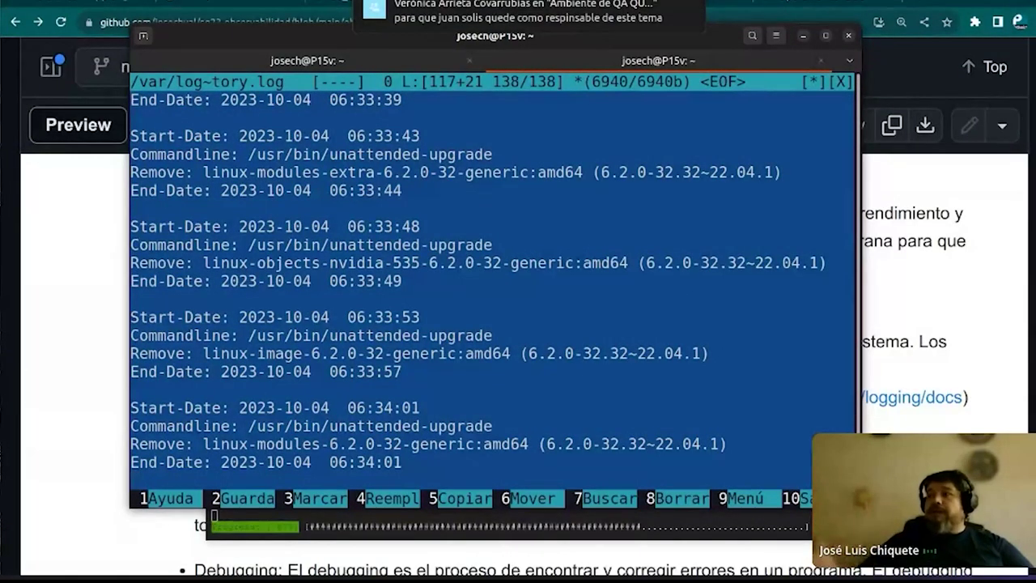
key(Up)
key(Up)
key(Up)
key(Up)
key(Up)
key(Up)
key(Up)
key(Up)
key(Up)
key(Up)
key(Up)
key(Up)
key(Up)
key(Up)
key(Up)
key(Up)
key(Up)
key(Up)
key(Up)
key(Up)
key(Up)
key(Up)
key(Up)
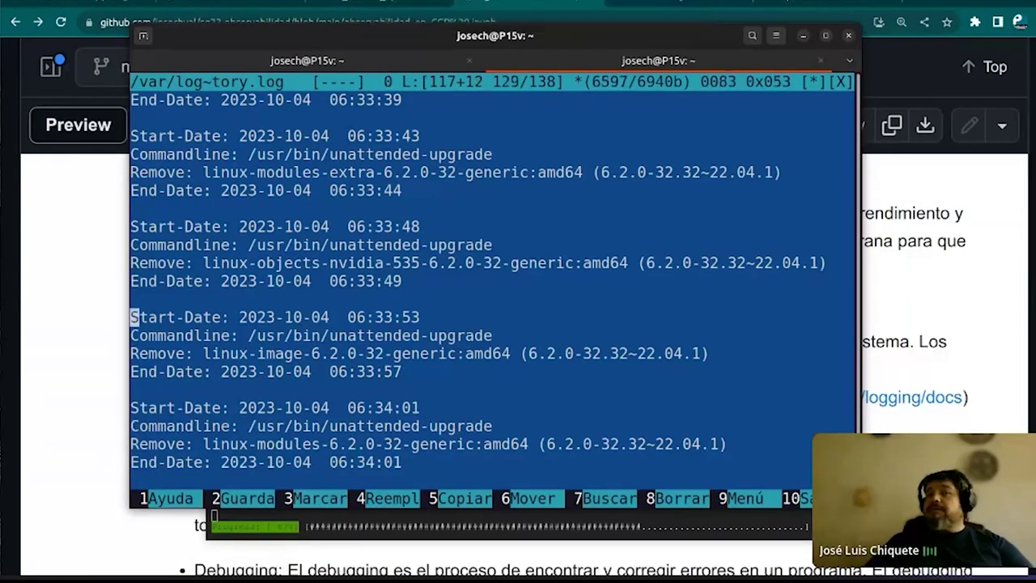
key(Up)
key(Up)
key(Up)
key(Up)
key(Up)
key(Up)
key(Up)
key(Up)
key(Up)
key(Up)
key(Up)
key(Up)
key(Up)
key(Up)
key(Up)
key(Up)
key(Up)
key(Up)
key(Up)
key(Up)
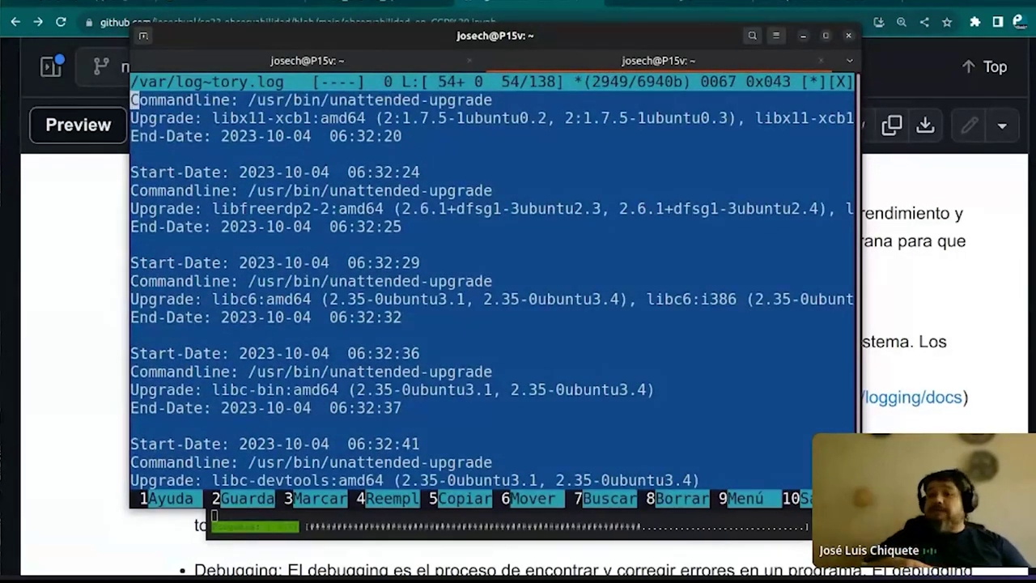
scroll(538, 307, down, 5)
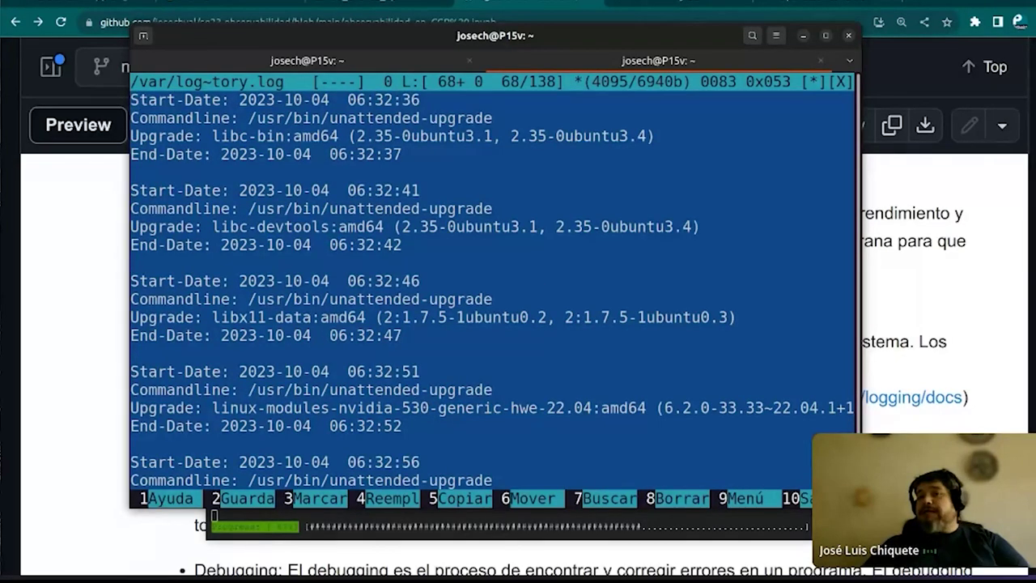
key(F10)
key(F10)
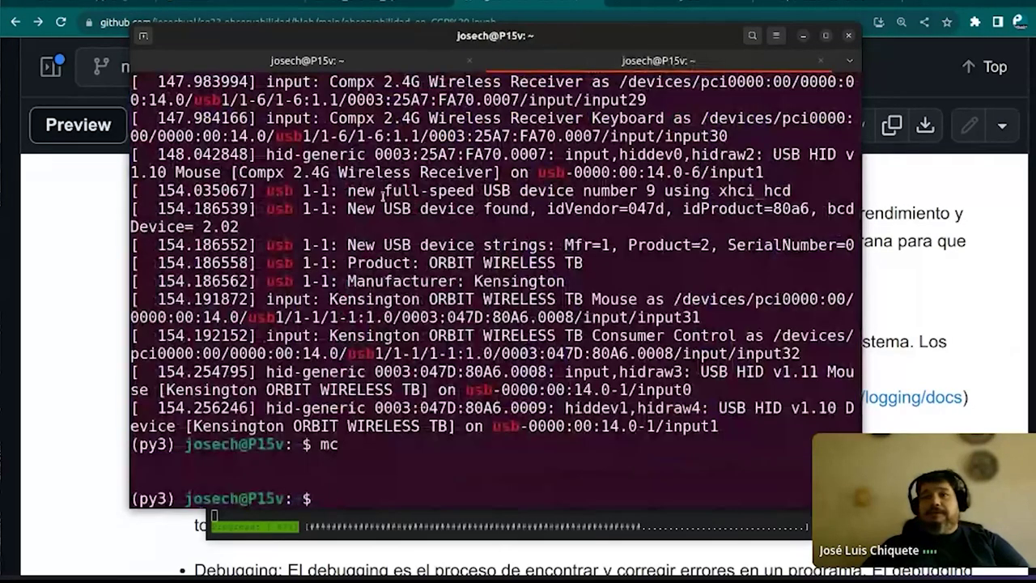
click(66, 308)
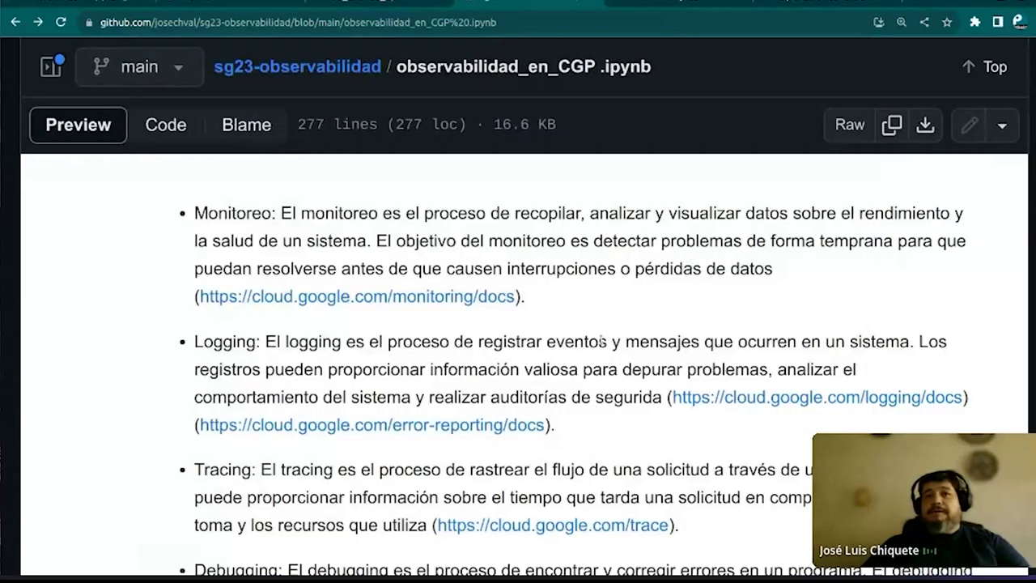
Scroll the notebook to the Logging definition and follow its Cloud Logging documentation link
scroll(603, 342, down, 1)
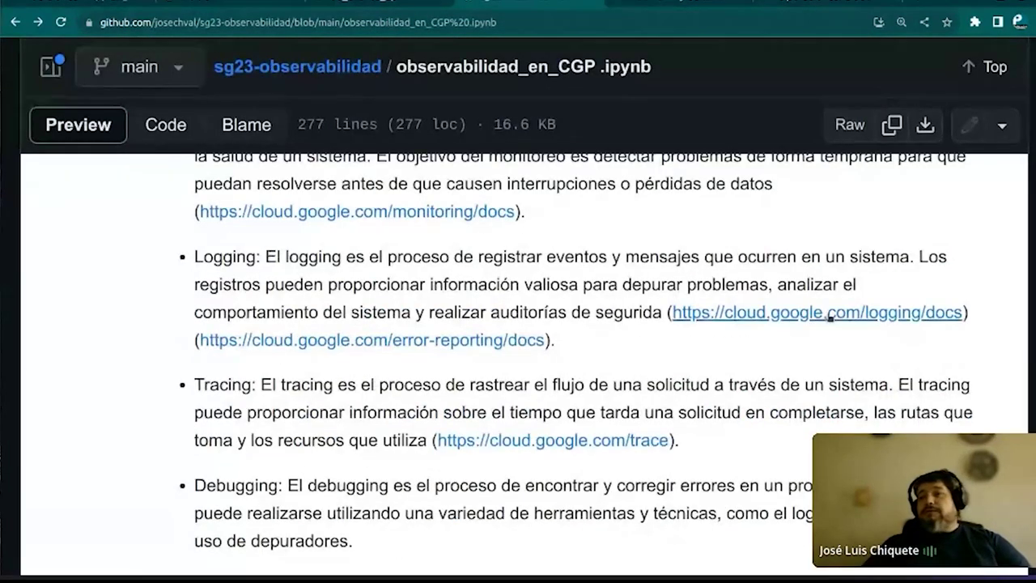
click(832, 312)
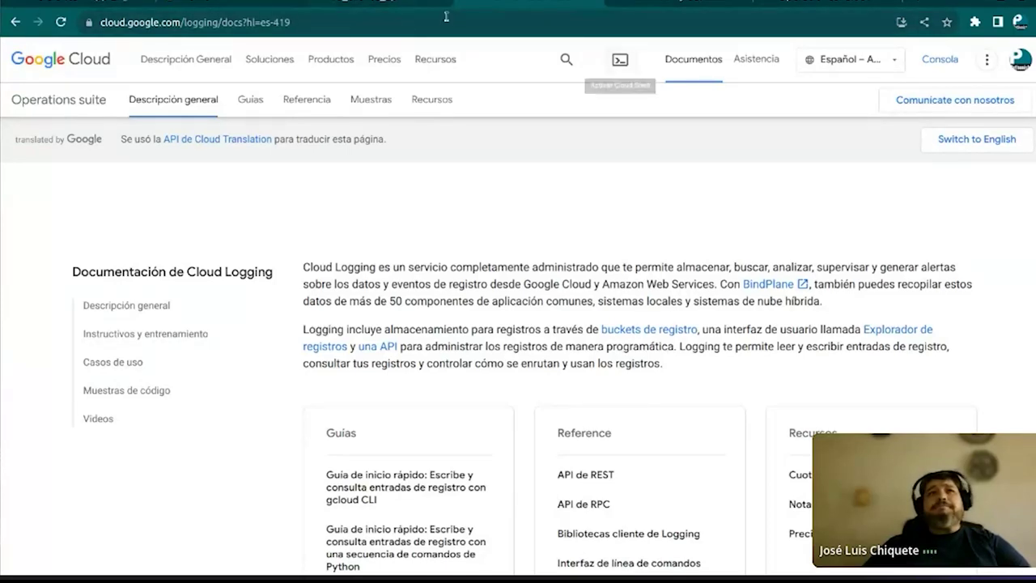
Switch back to the App Engine versions tab, then start a fresh browser tab
click(144, 4)
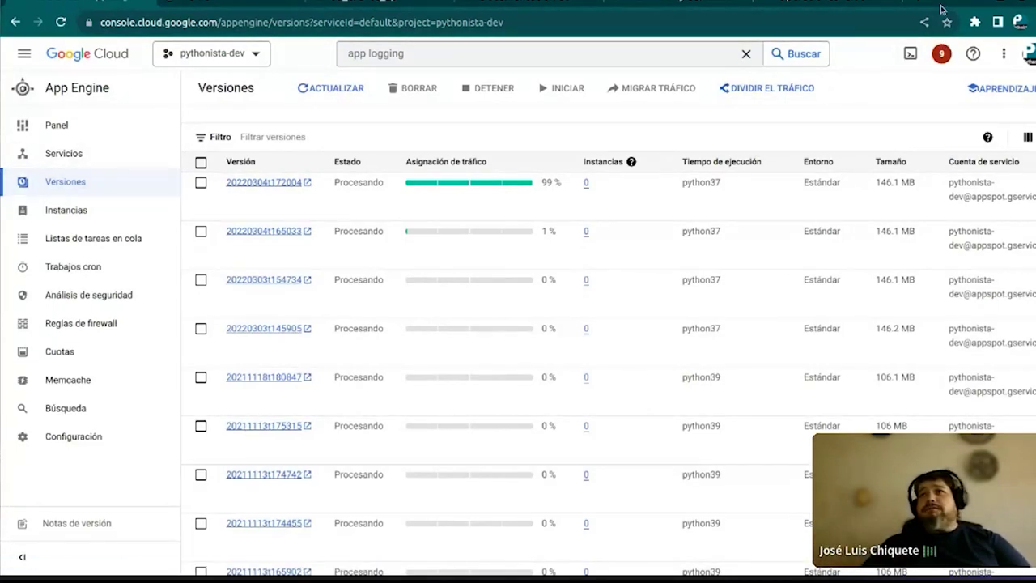
key(ctrl+t)
Load the PythonistaMX GitHub organisation page and scroll through its repository list
click(833, 18)
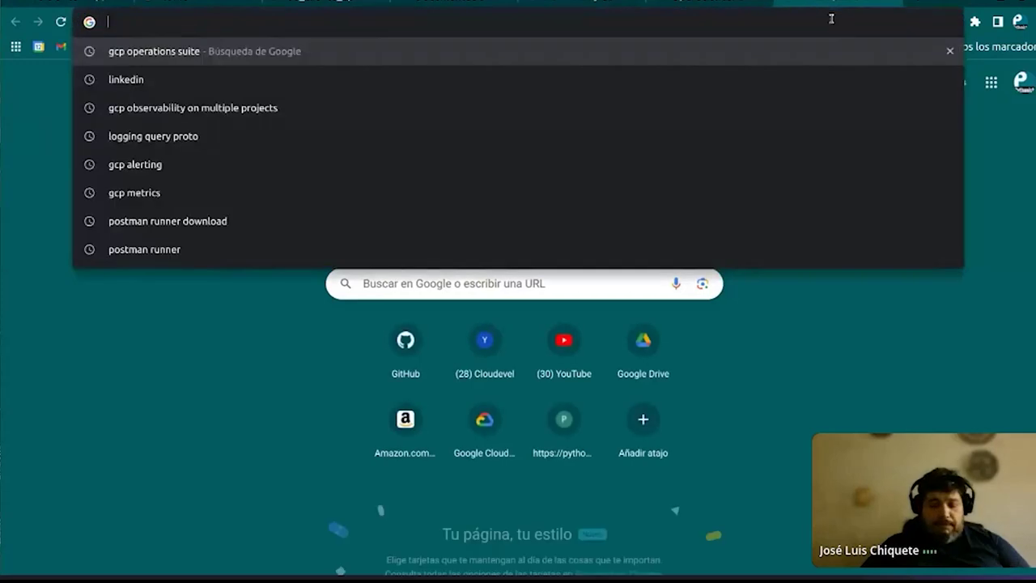
text(git)
key(End)
key(BackSpace)
key(BackSpace)
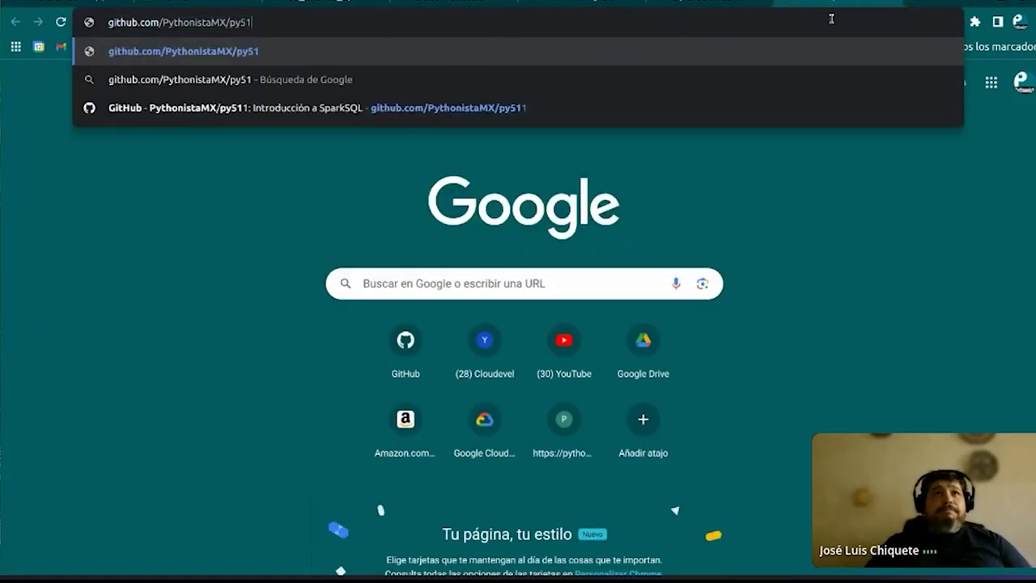
key(BackSpace)
key(BackSpace)
key(BackSpace)
key(BackSpace)
key(Return)
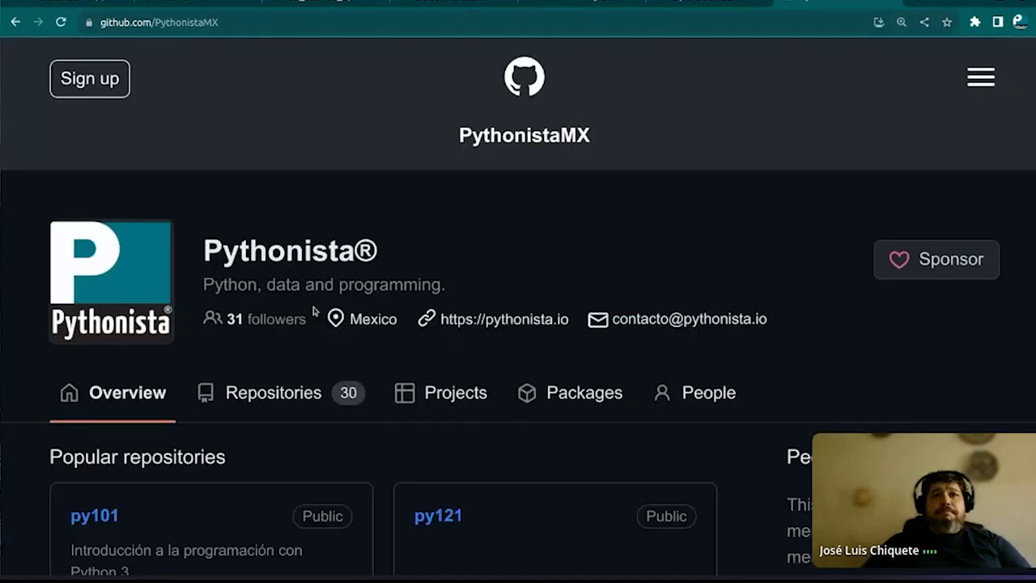
scroll(314, 311, down, 10)
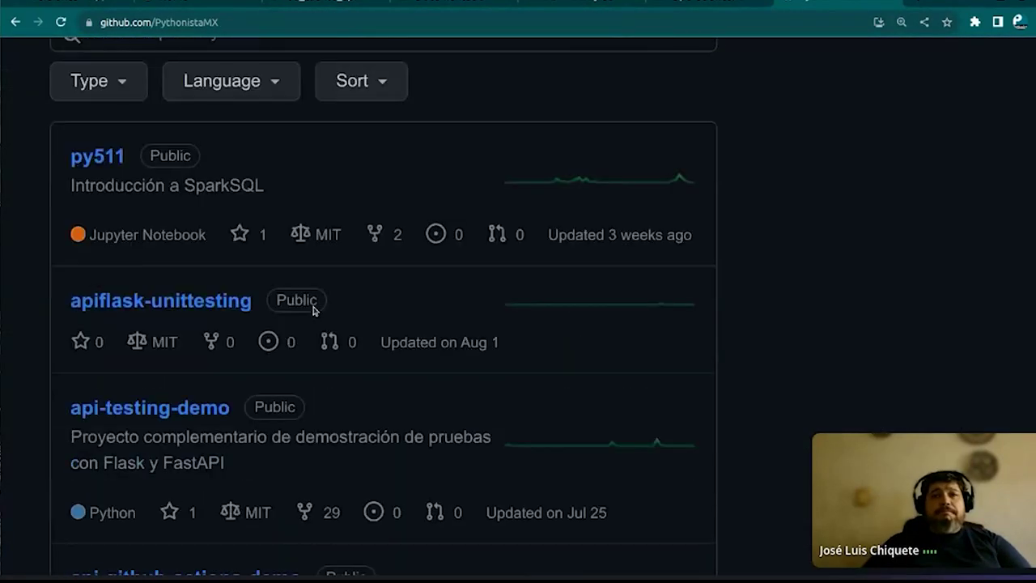
scroll(314, 311, down, 1)
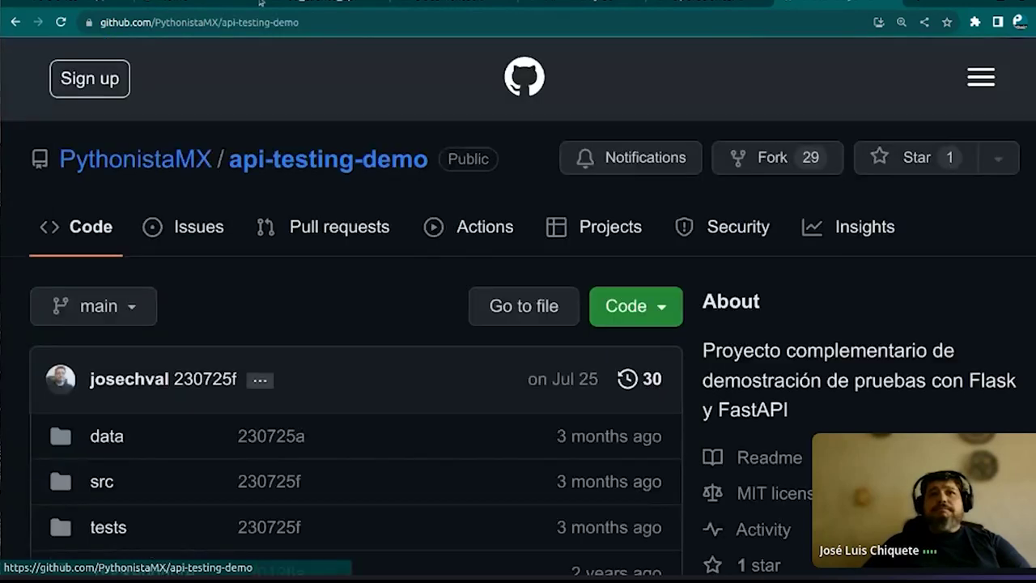
Copy the api-testing-demo repository's web address
click(353, 21)
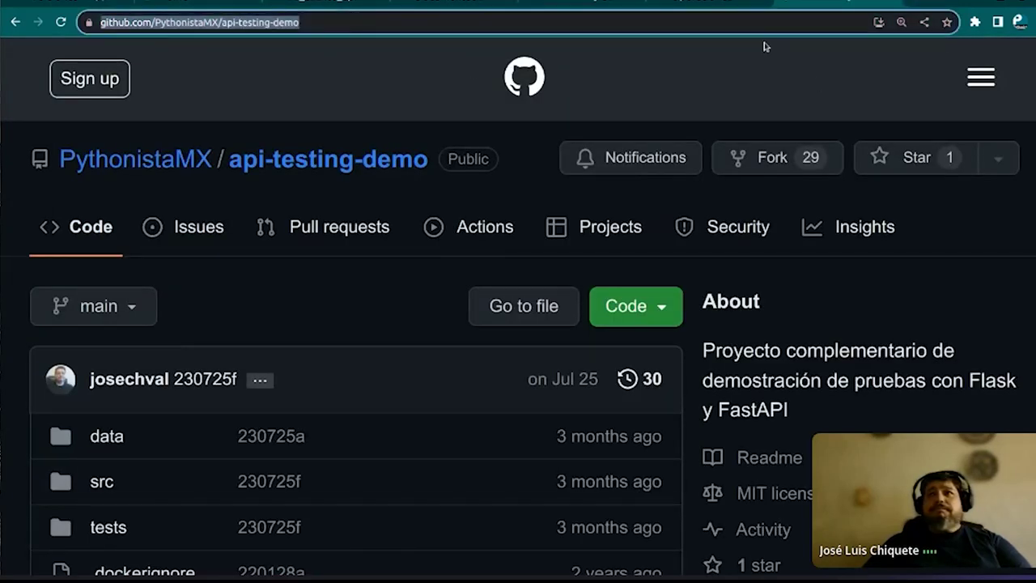
right_click(276, 24)
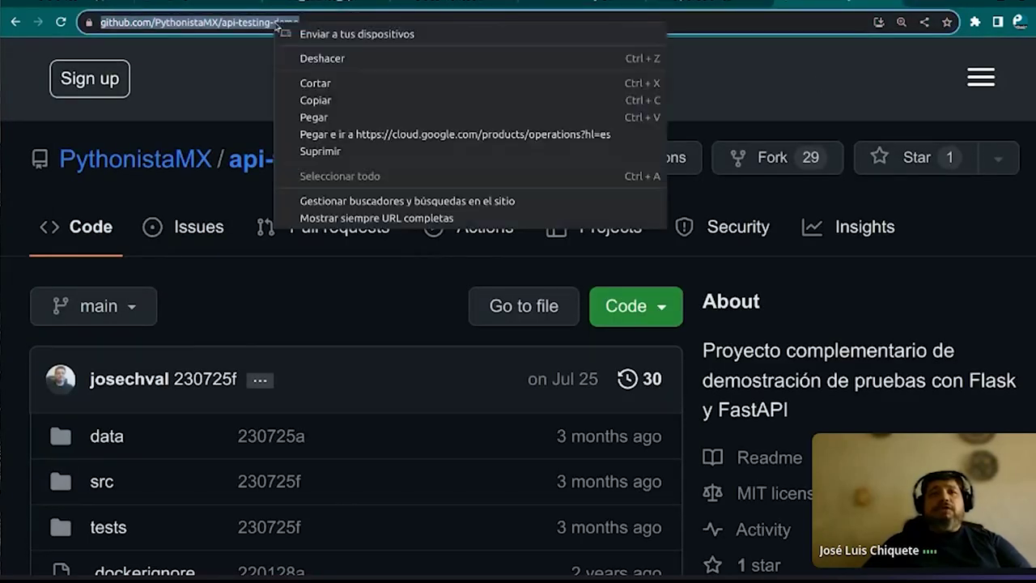
click(314, 102)
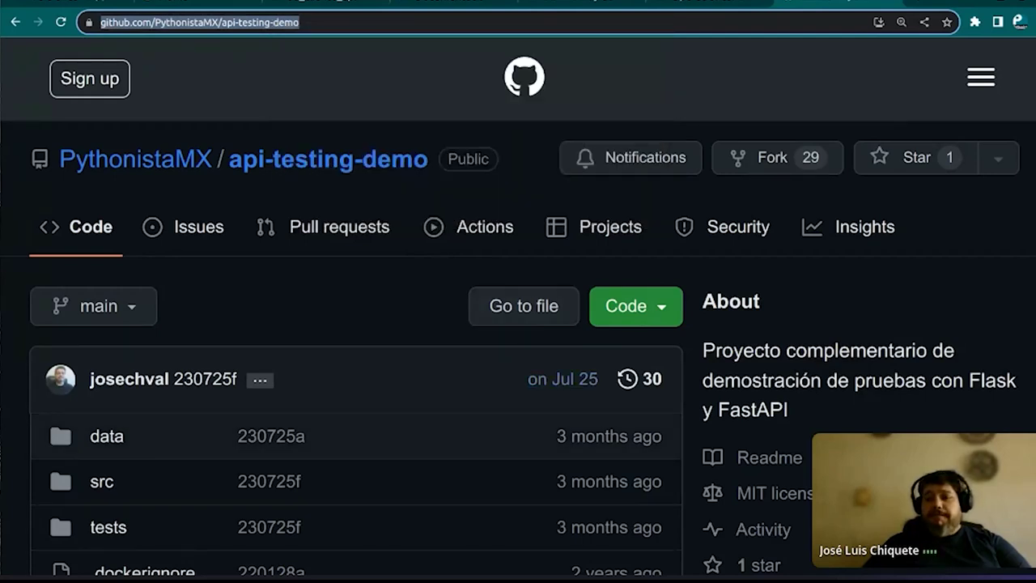
key(alt+Tab)
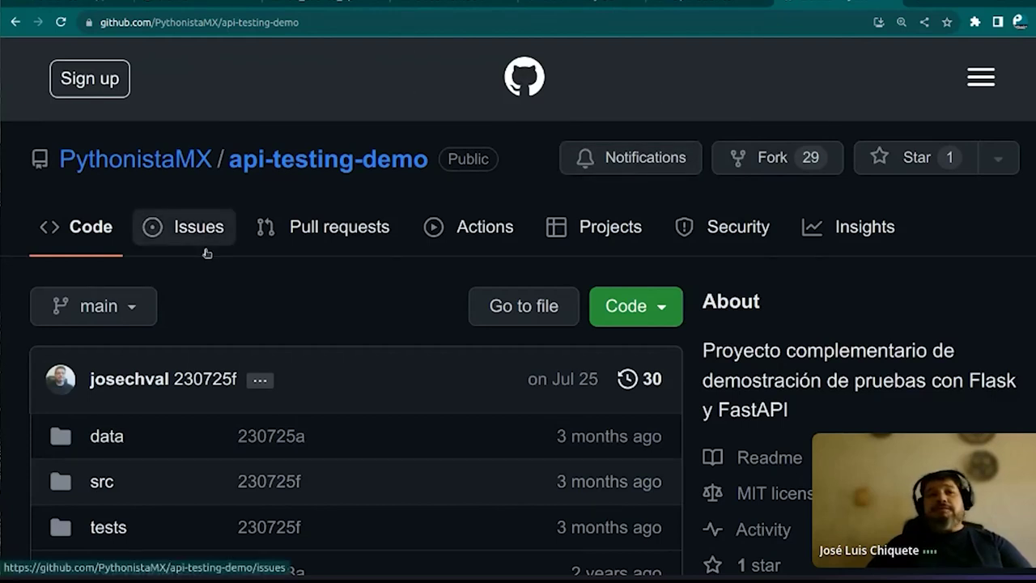
Review the repository's app.yaml file, then go back to the App Engine versions list
scroll(207, 253, down, 5)
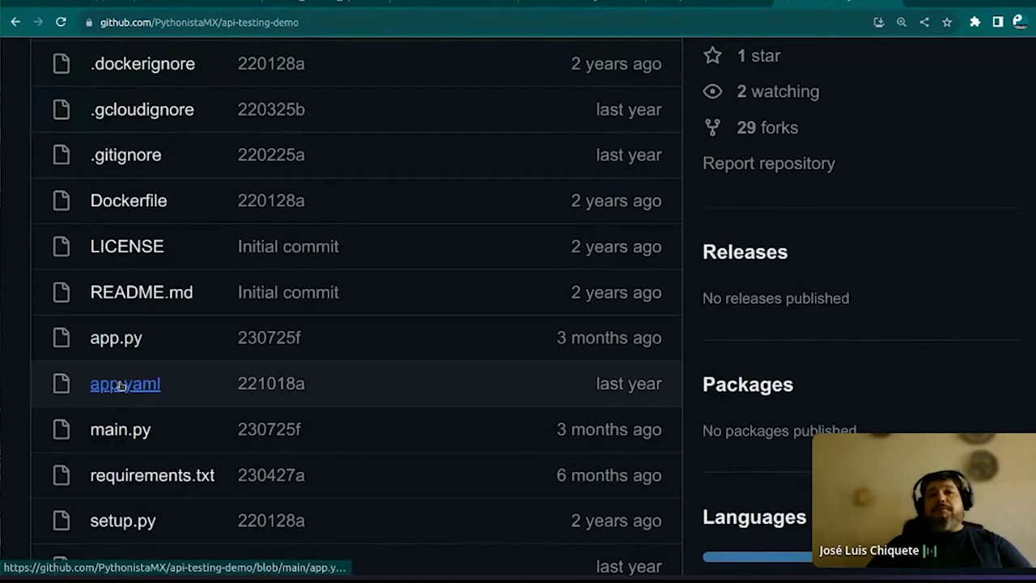
click(113, 385)
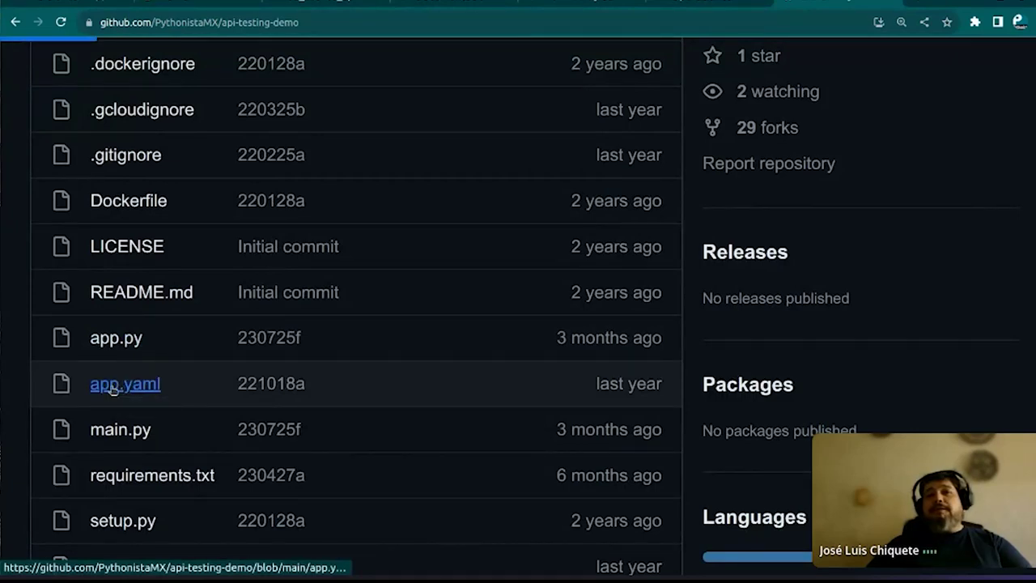
scroll(198, 379, down, 6)
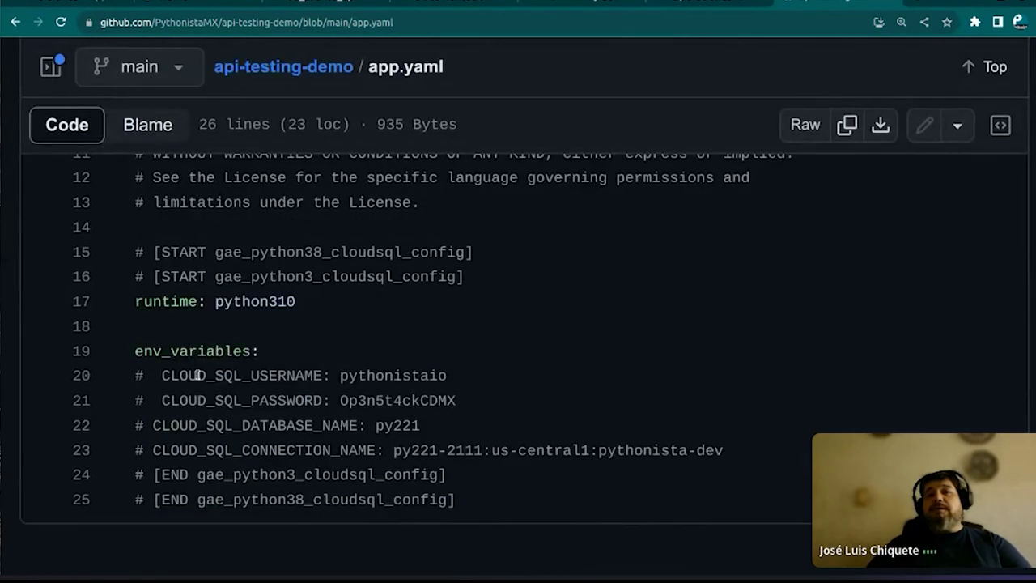
scroll(196, 375, up, 8)
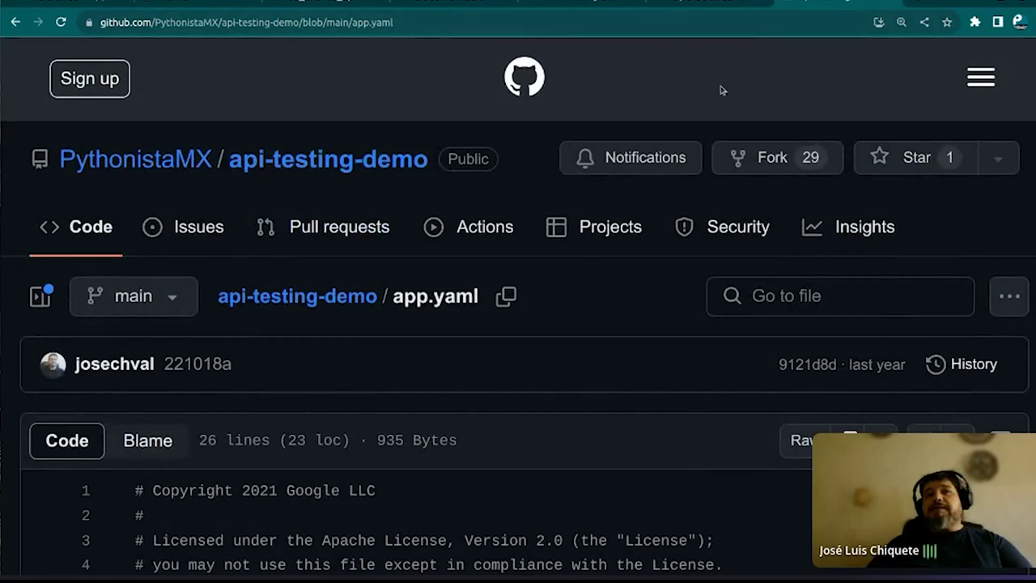
click(892, 3)
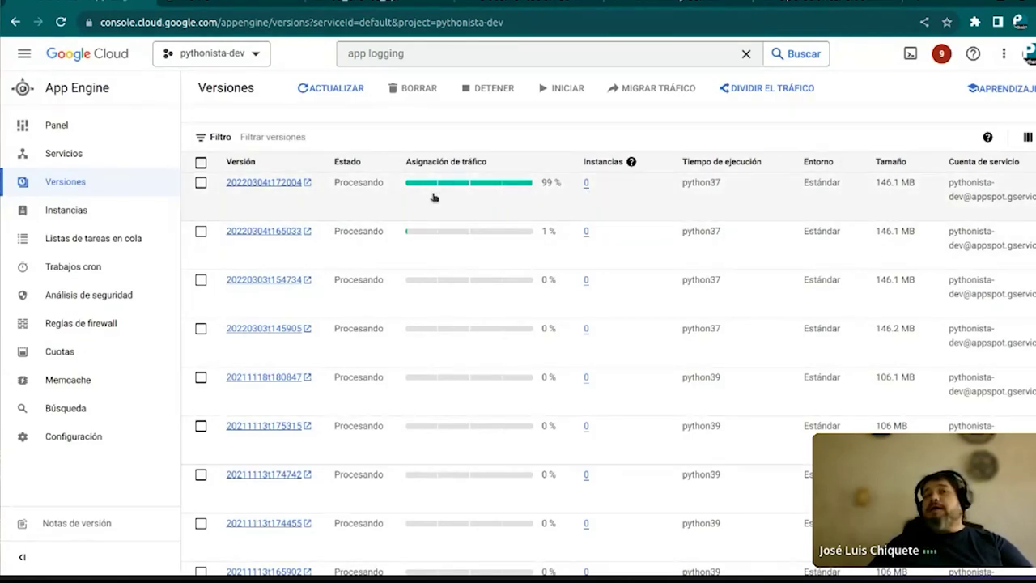
Review Current load on the App Engine dashboard, then launch the default service's live app from Services
click(69, 94)
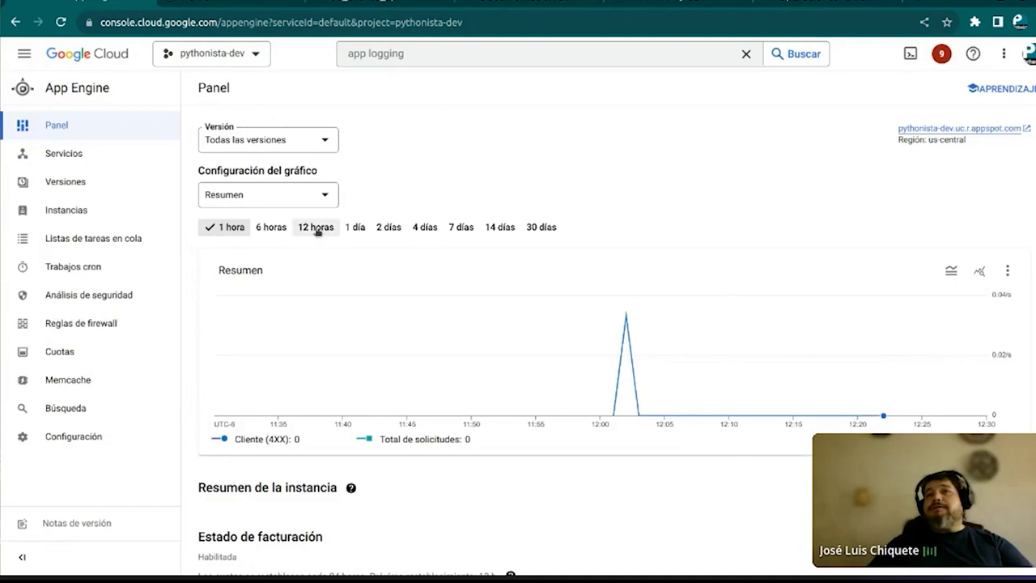
scroll(218, 304, down, 3)
scroll(219, 303, down, 1)
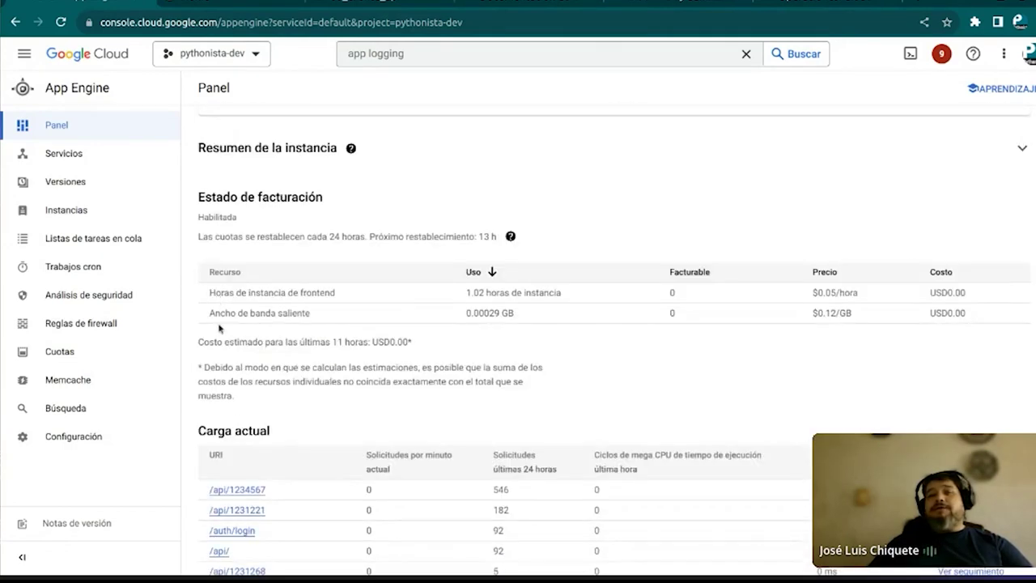
scroll(218, 328, down, 3)
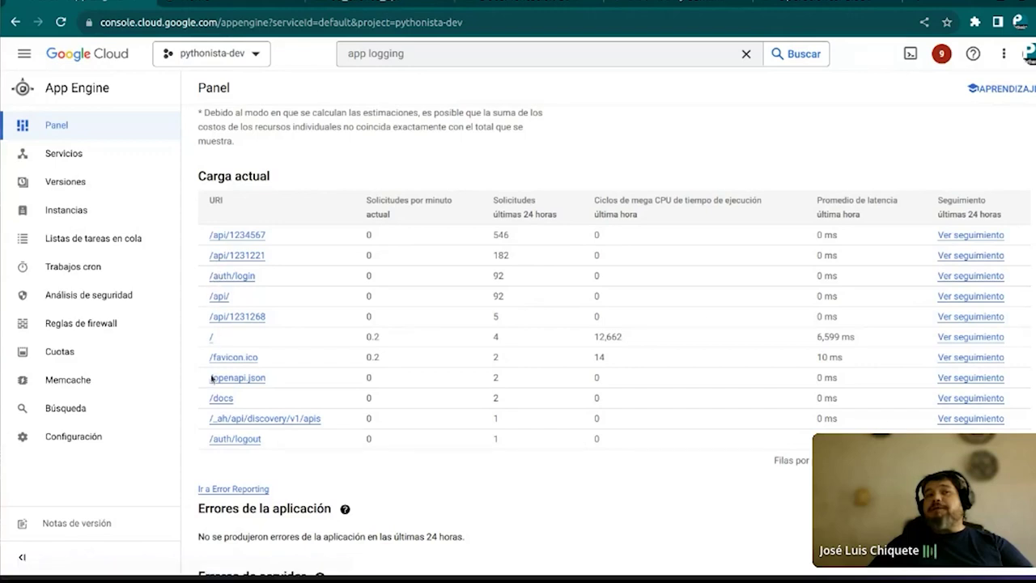
scroll(230, 279, up, 3)
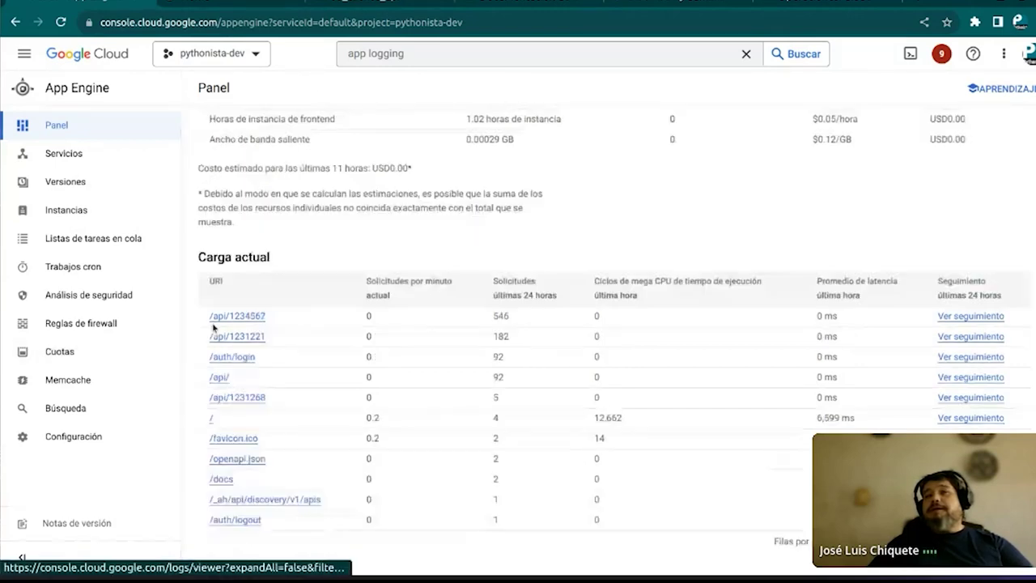
scroll(220, 368, up, 4)
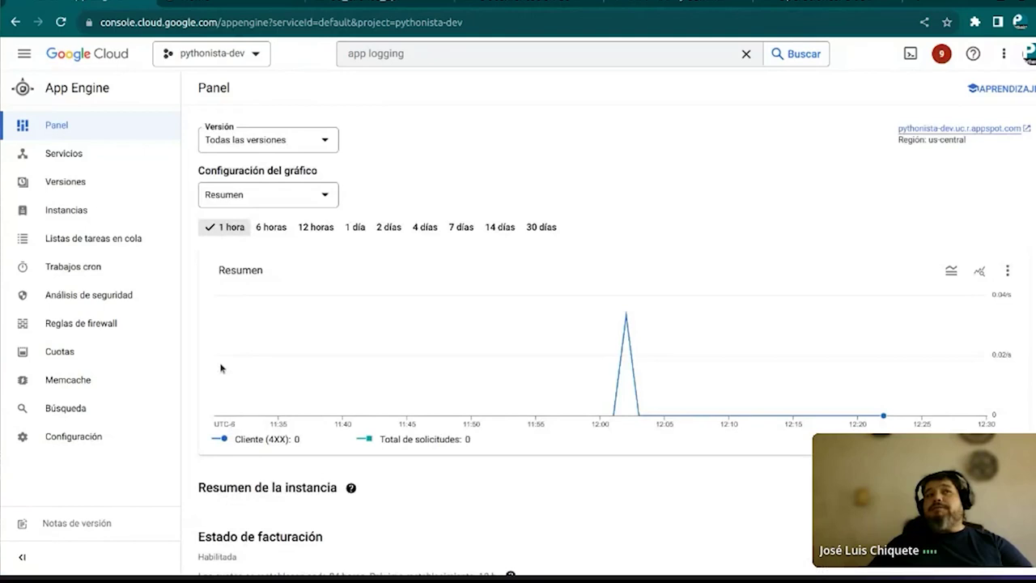
click(78, 154)
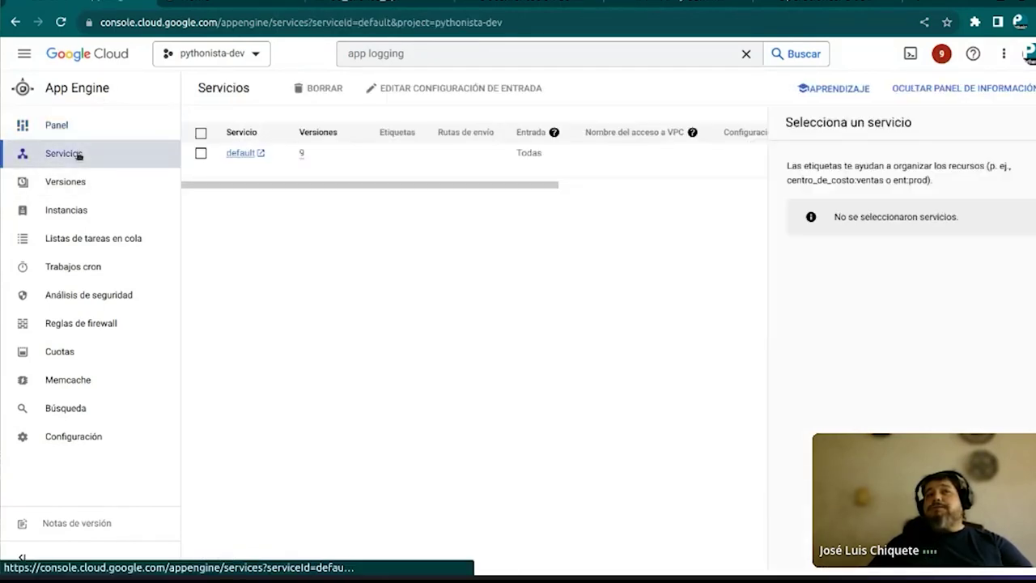
click(241, 153)
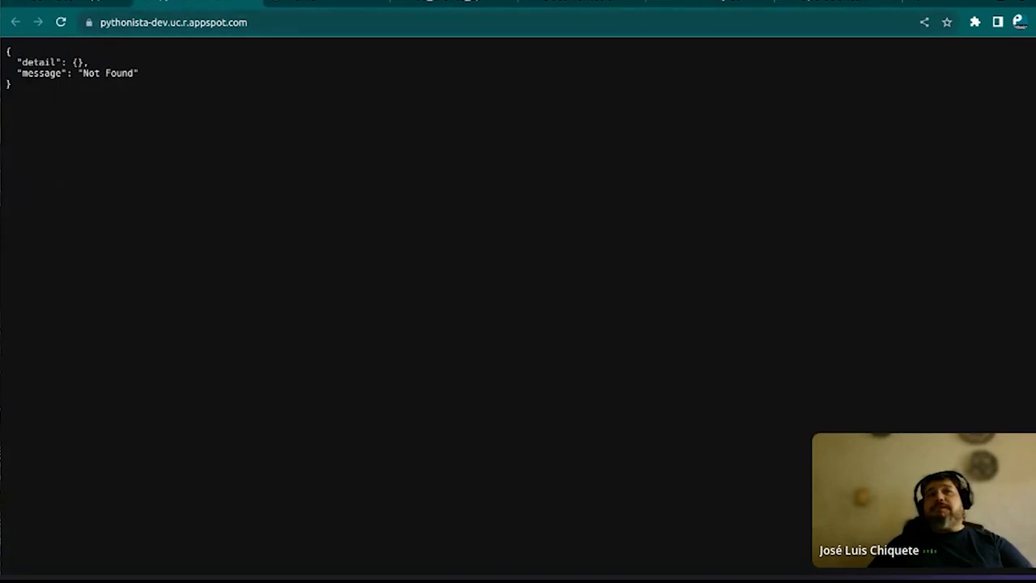
Copy the live APIFlask app's web address
click(247, 22)
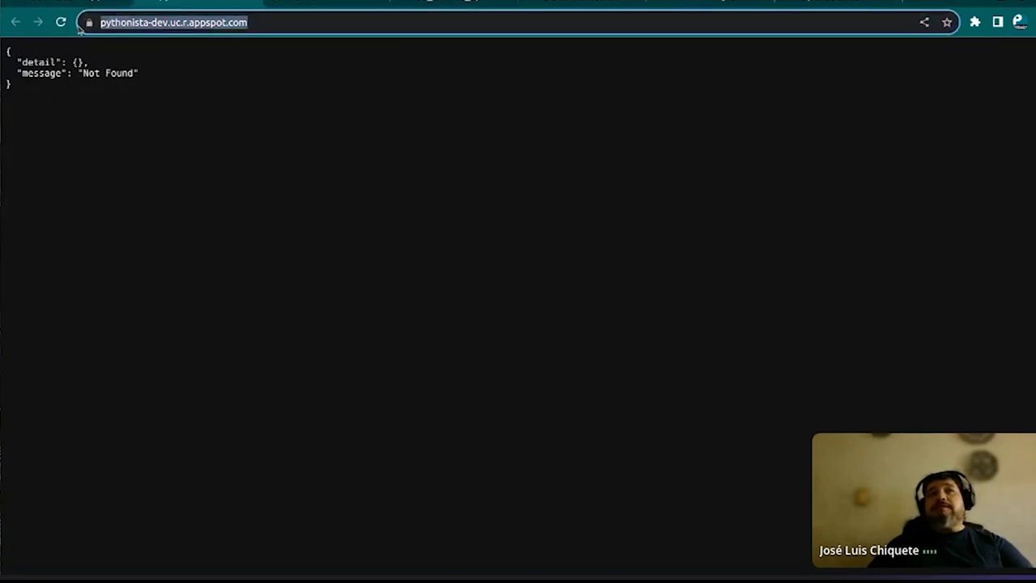
right_click(115, 29)
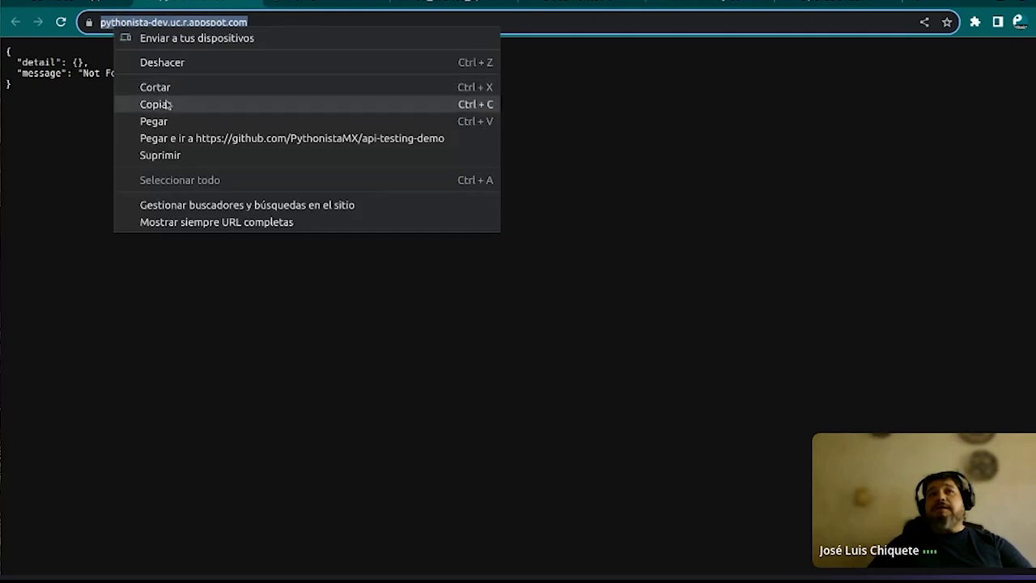
click(156, 105)
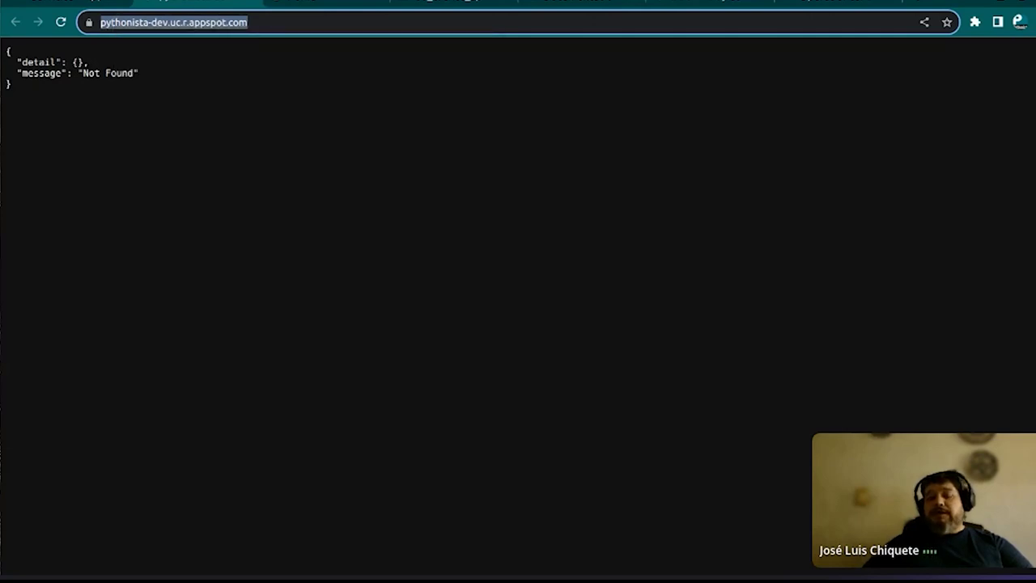
key(alt+Tab)
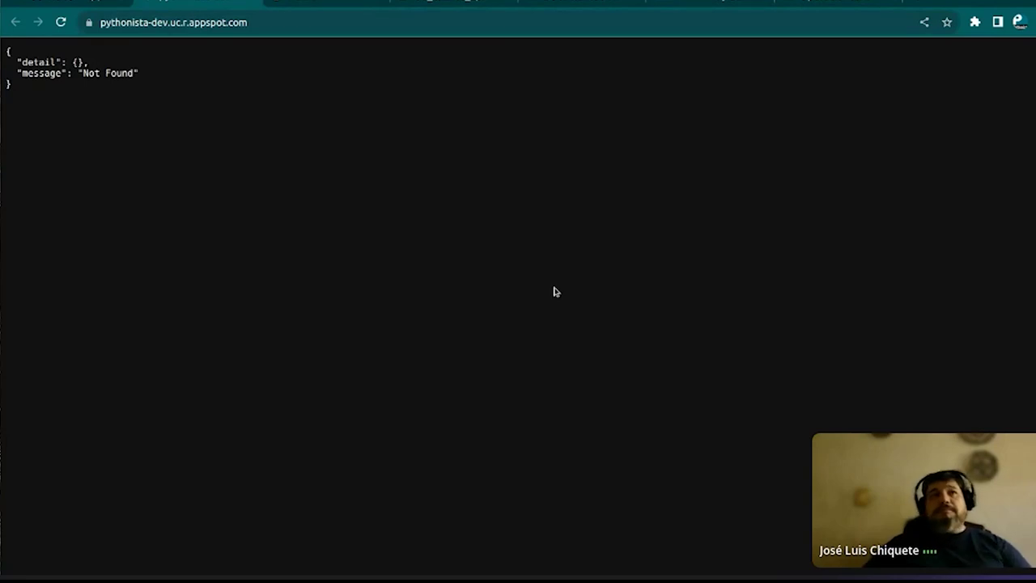
Load the app's /docs Swagger UI page
click(283, 22)
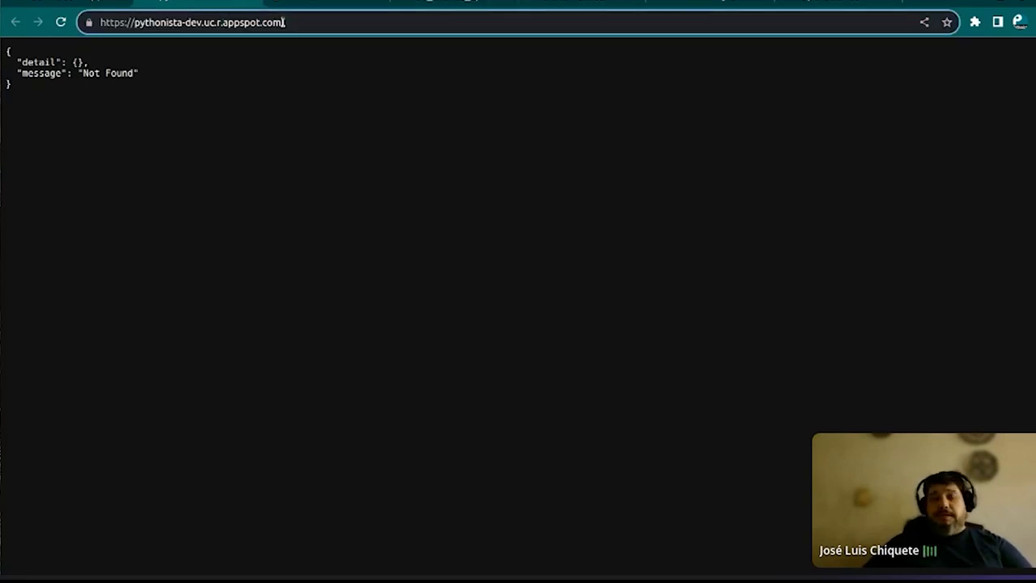
text(docs)
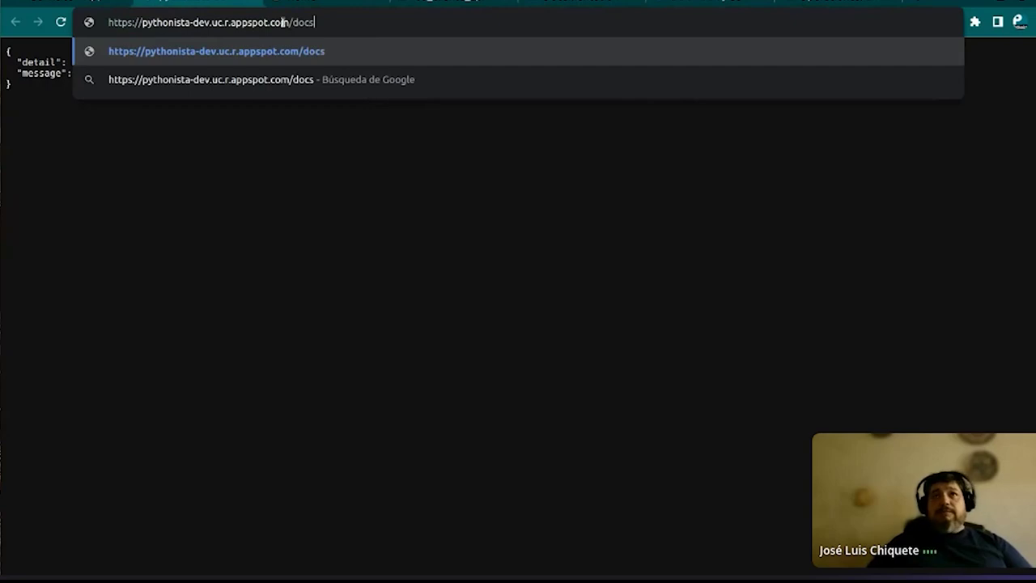
key(Return)
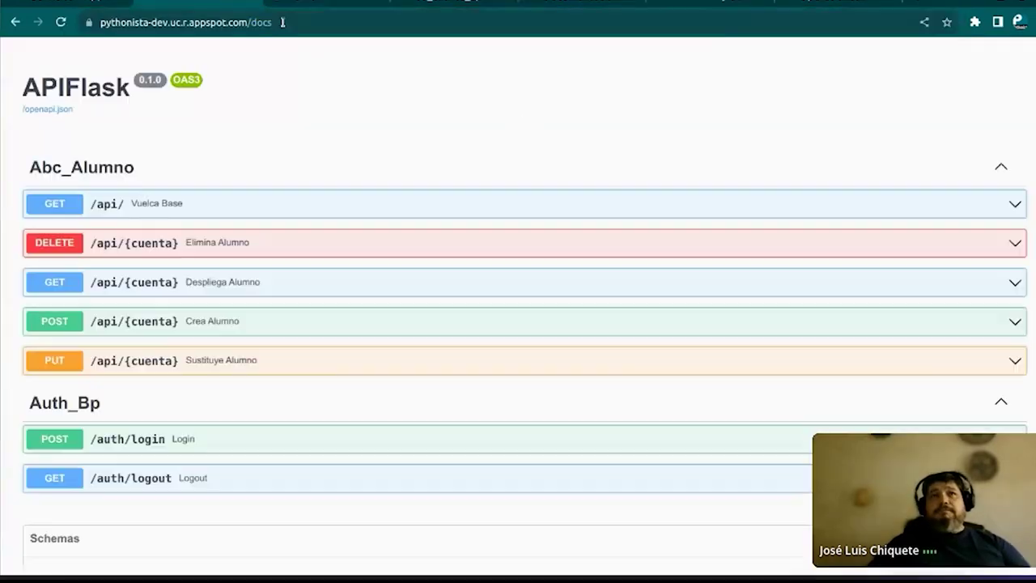
scroll(236, 192, down, 2)
scroll(238, 189, up, 3)
Expand GET /api/ and DELETE /api/{cuenta}, then select the address path after the domain
click(999, 203)
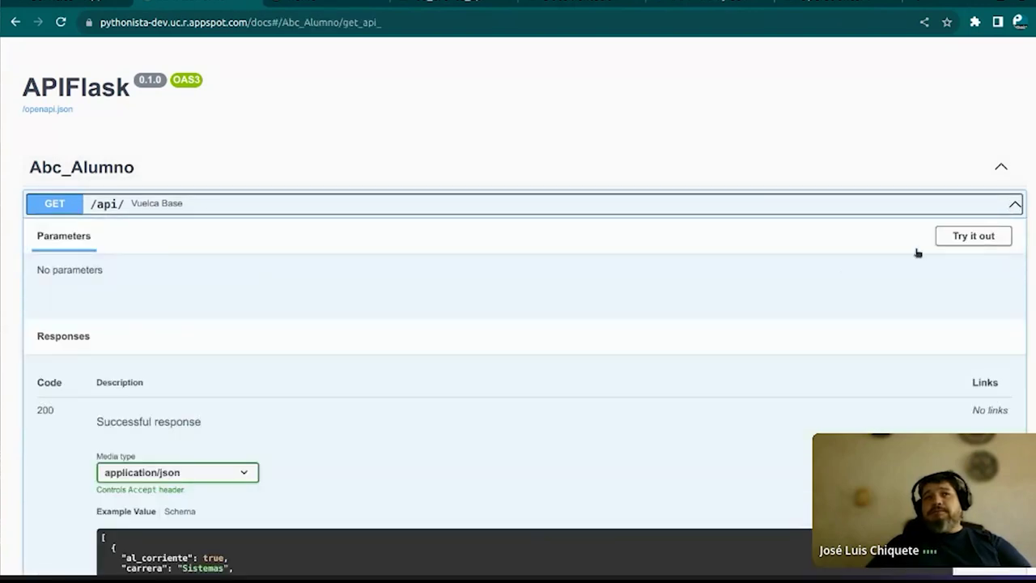
scroll(905, 297, down, 3)
click(905, 444)
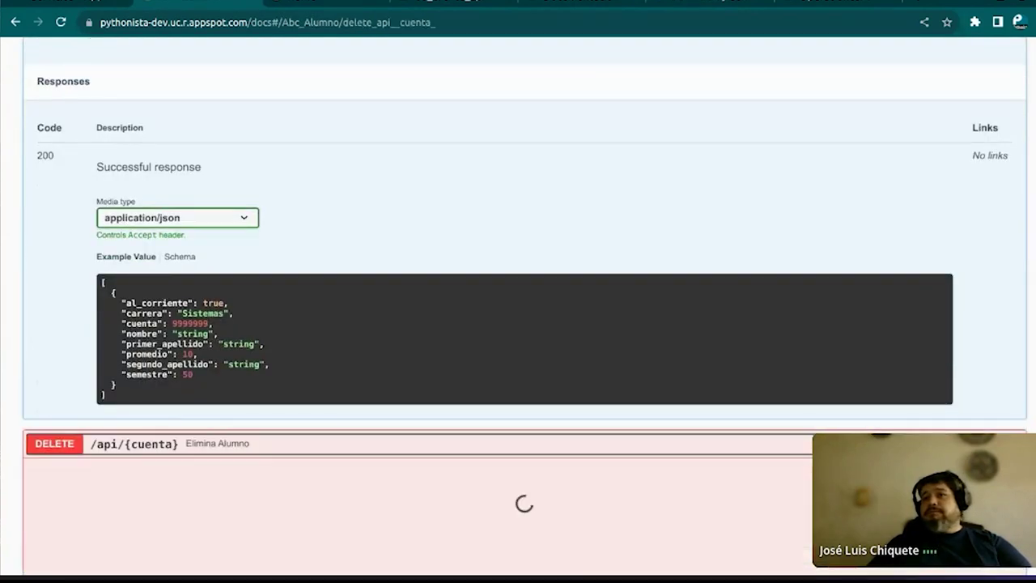
click(280, 22)
click(251, 24)
drag(282, 23, 525, 86)
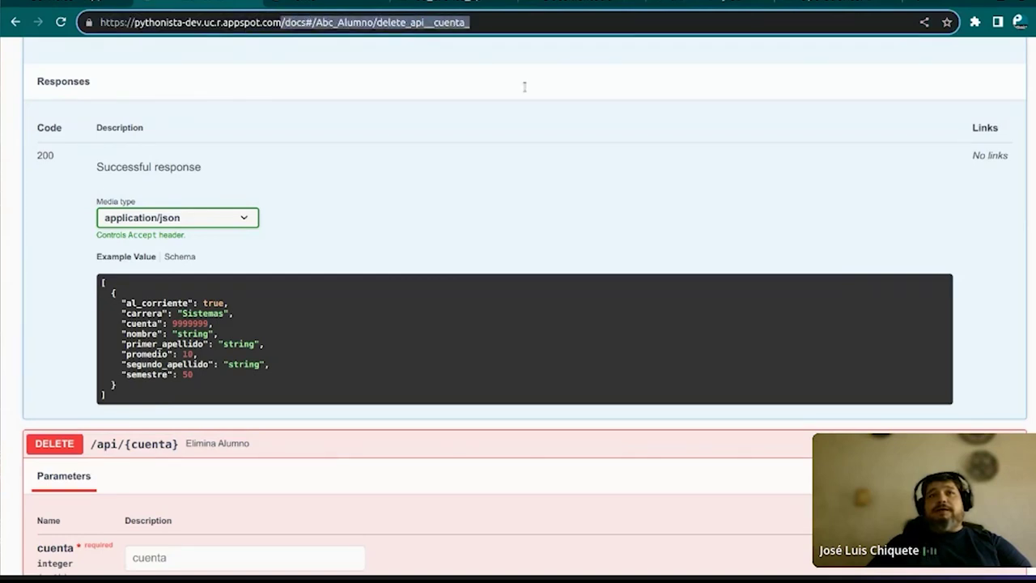
Load /api/ and highlight each of the four student JSON records in turn
text(api)
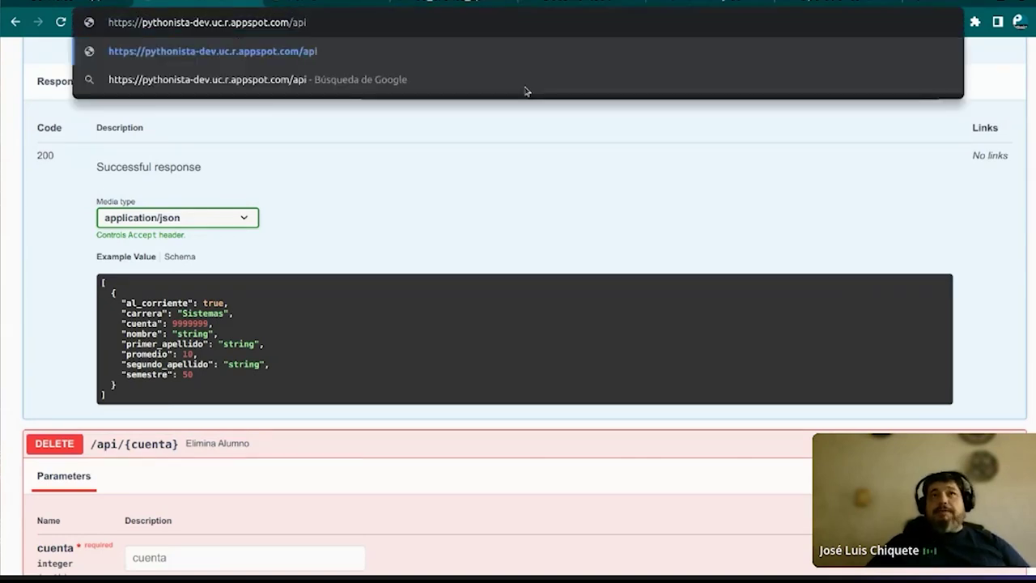
key(Return)
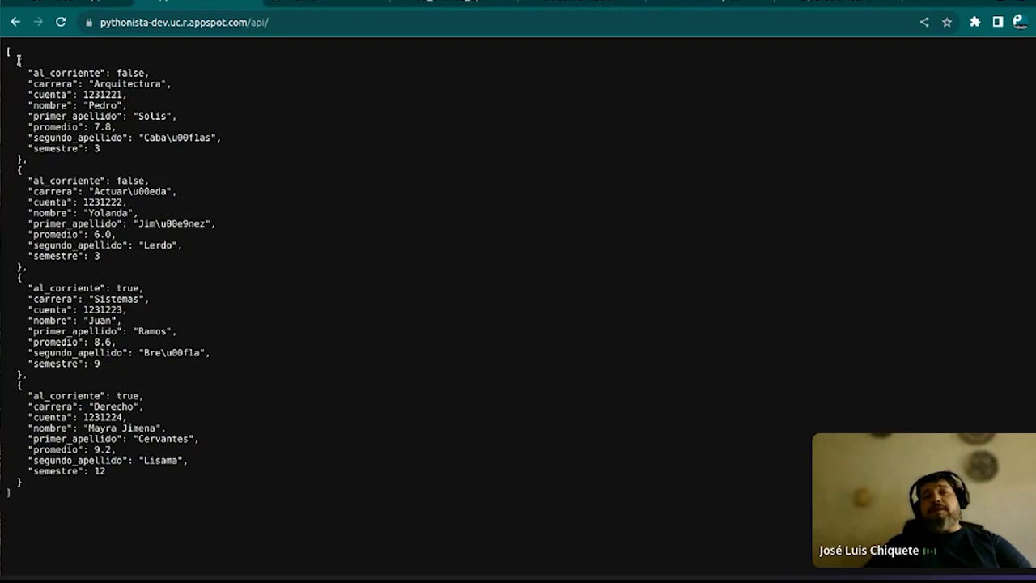
drag(20, 67, 107, 191)
click(96, 182)
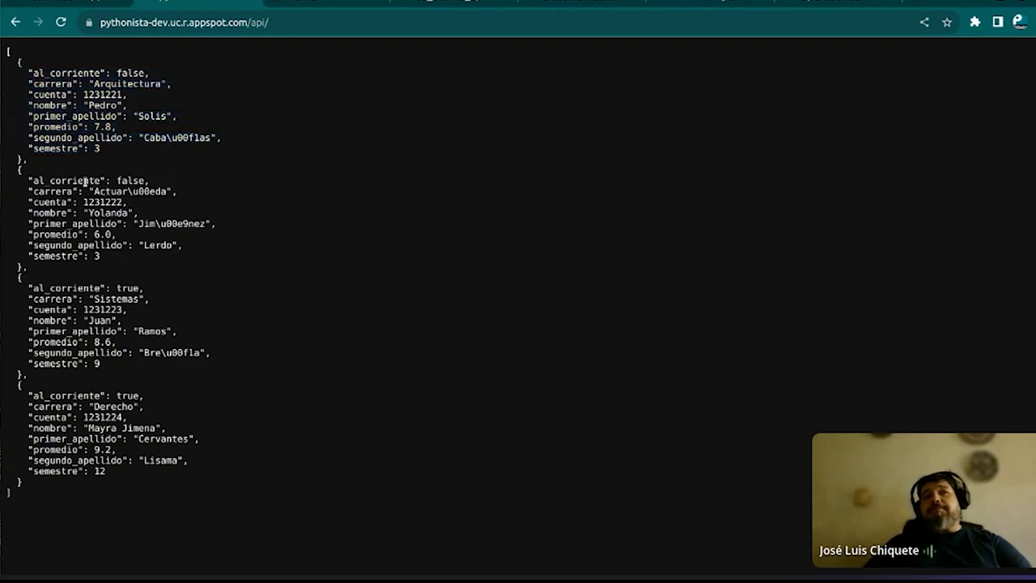
drag(10, 167, 80, 364)
click(13, 275)
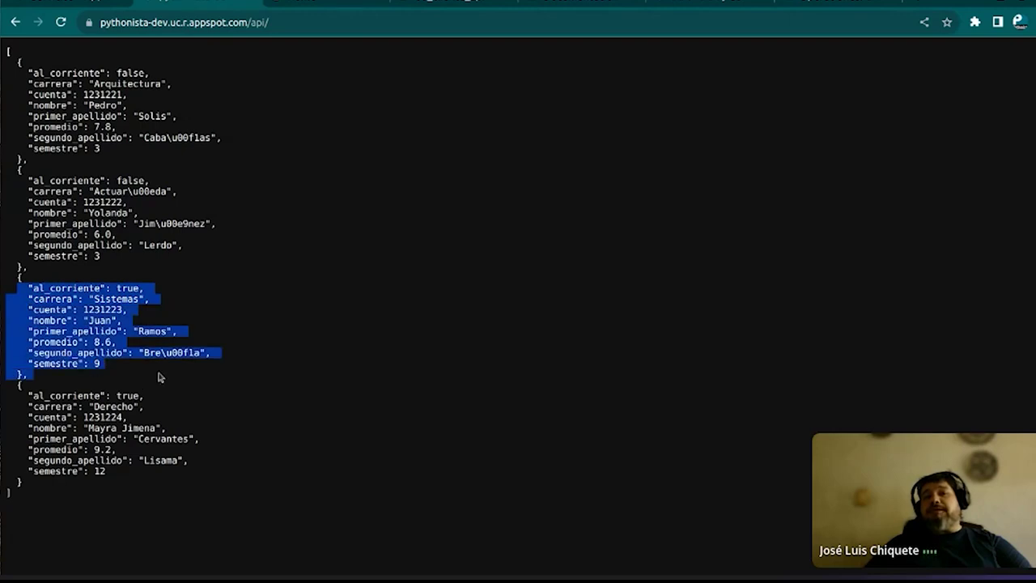
click(107, 407)
drag(22, 378, 144, 477)
click(147, 480)
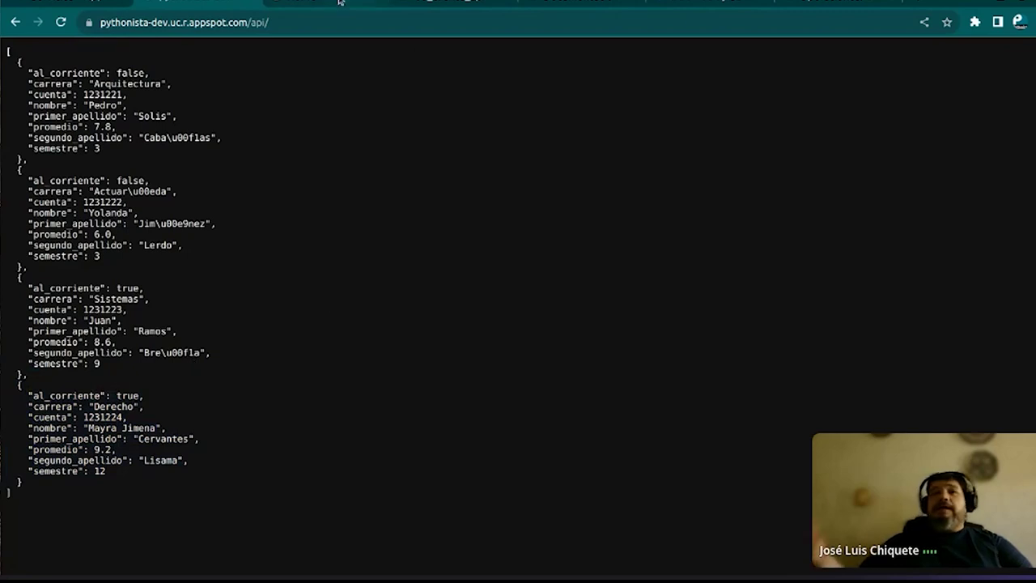
Change the address back to /docs and expand the GET /api/ operation
drag(253, 23, 303, 32)
text(dos)
key(BackSpace)
text(cs)
key(Return)
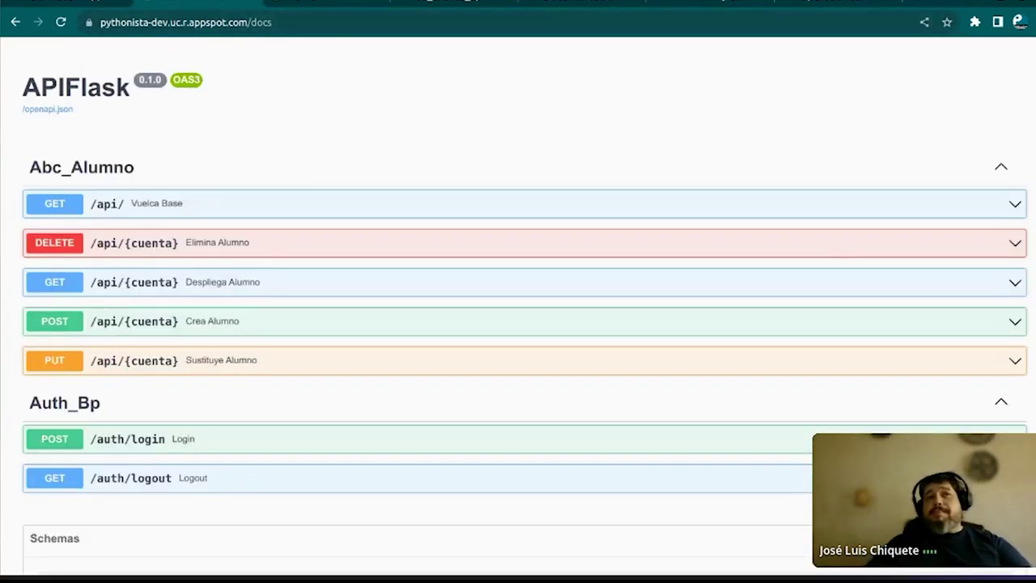
click(1015, 206)
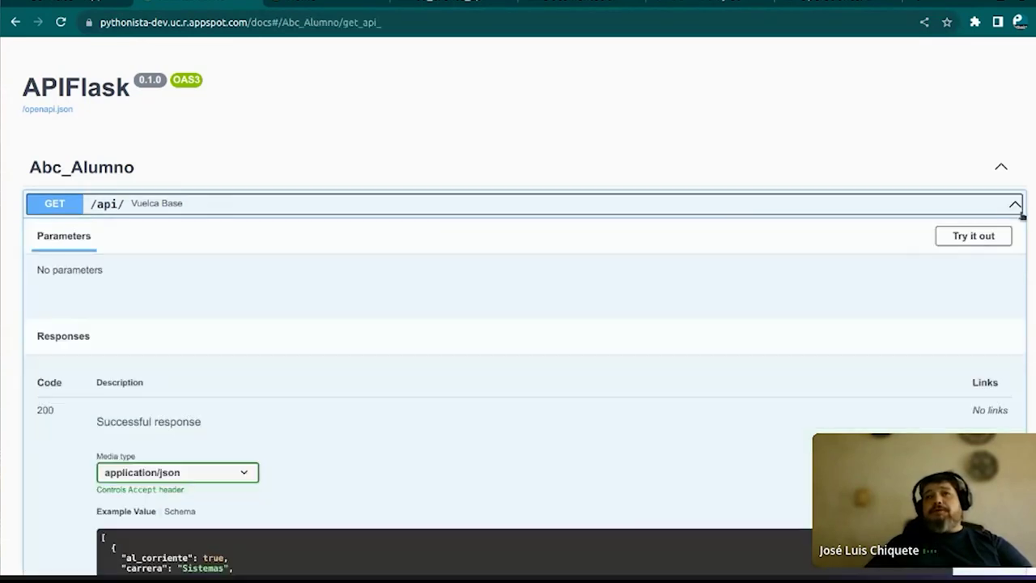
scroll(245, 286, down, 2)
scroll(246, 287, up, 2)
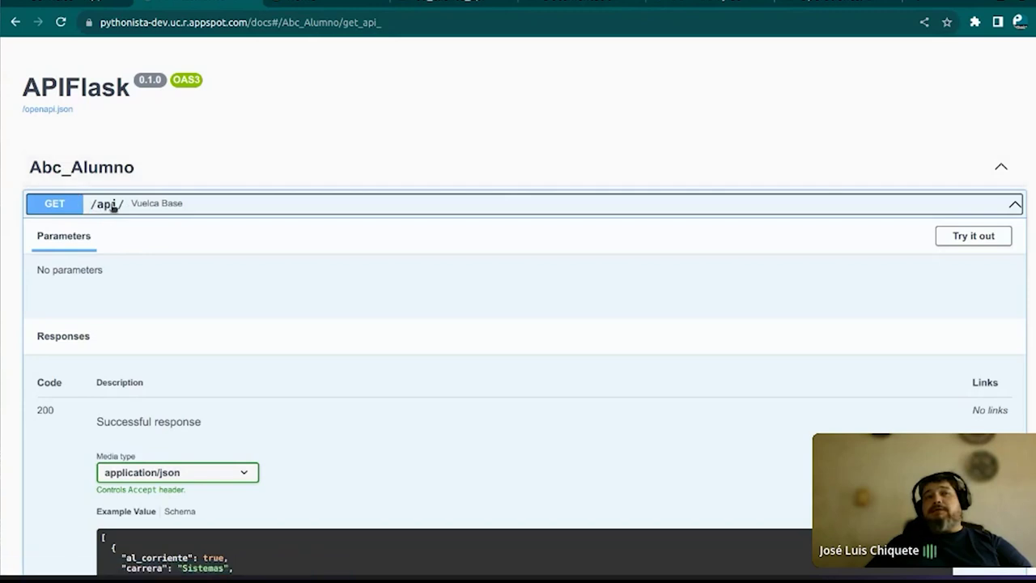
Expand GET /api/{cuenta} (Despliega Alumno) and select the whole page address
scroll(171, 189, down, 5)
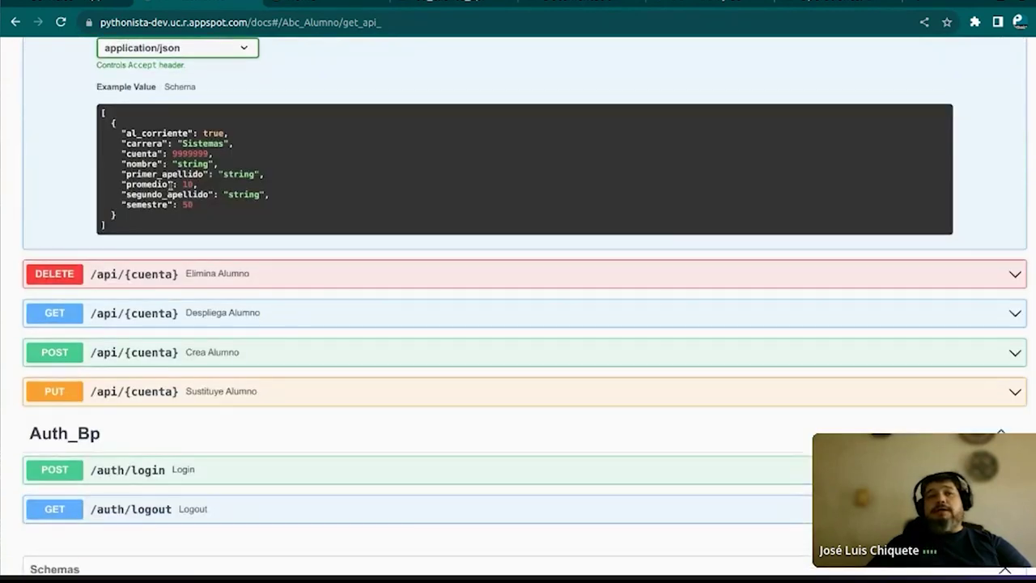
scroll(171, 185, down, 1)
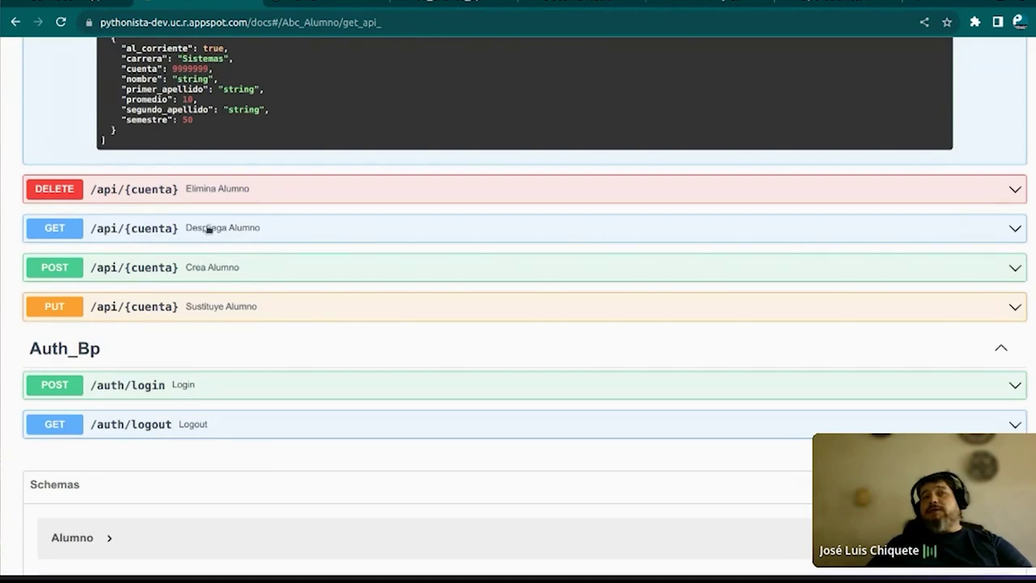
click(51, 231)
scroll(178, 318, up, 5)
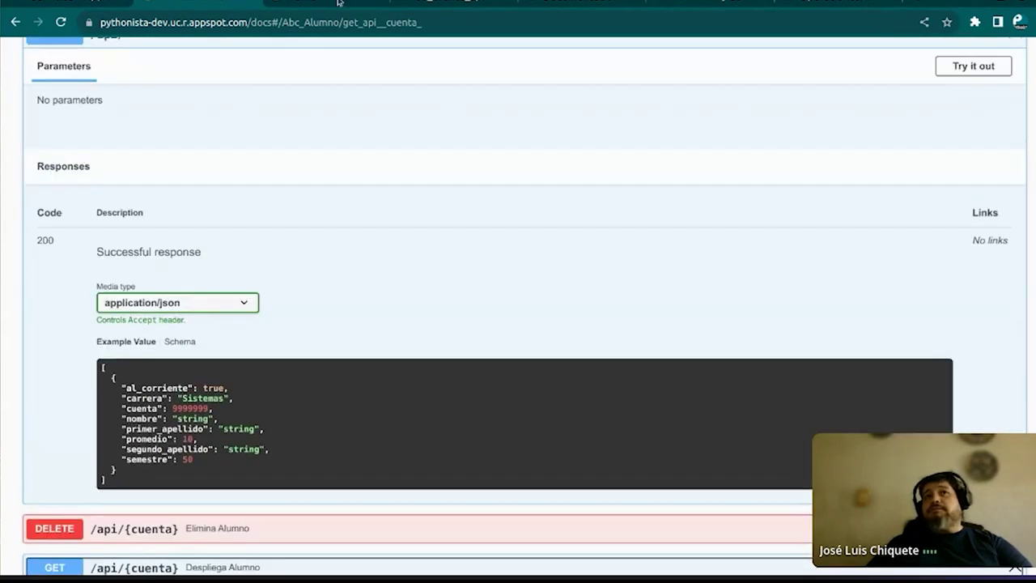
click(455, 22)
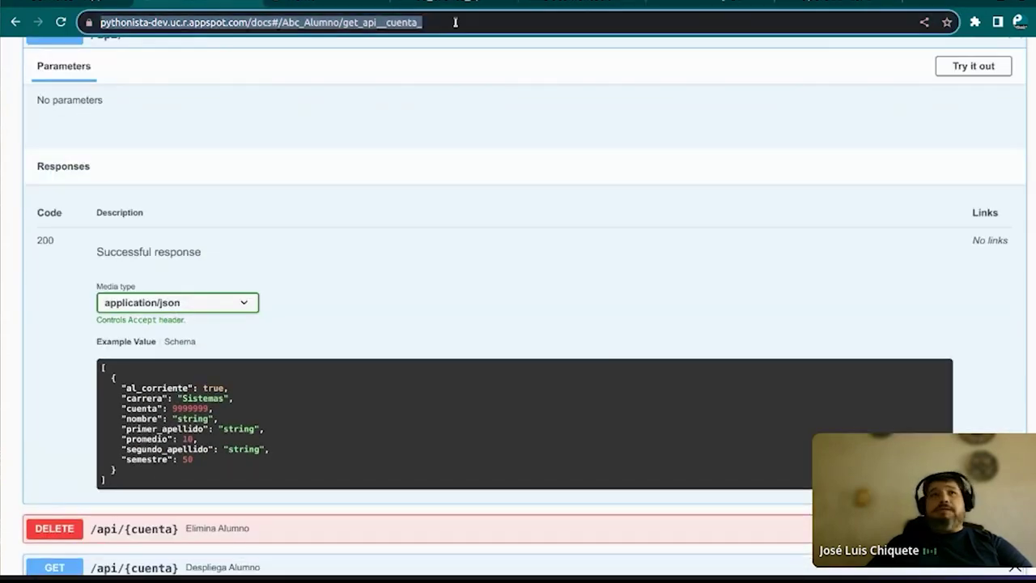
Request the nonexistent student /api/1234, correcting the stray letter in the path
key(End)
key(BackSpace)
key(BackSpace)
key(BackSpace)
key(BackSpace)
key(BackSpace)
key(BackSpace)
key(BackSpace)
key(BackSpace)
key(BackSpace)
key(BackSpace)
key(BackSpace)
key(BackSpace)
key(BackSpace)
key(BackSpace)
key(BackSpace)
key(BackSpace)
key(BackSpace)
key(BackSpace)
key(BackSpace)
key(BackSpace)
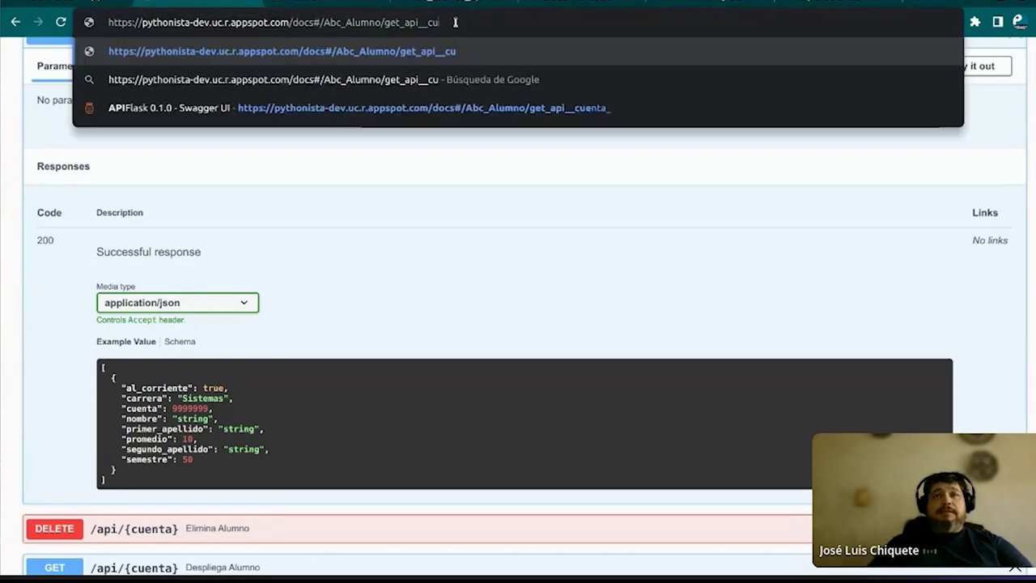
text(/a)
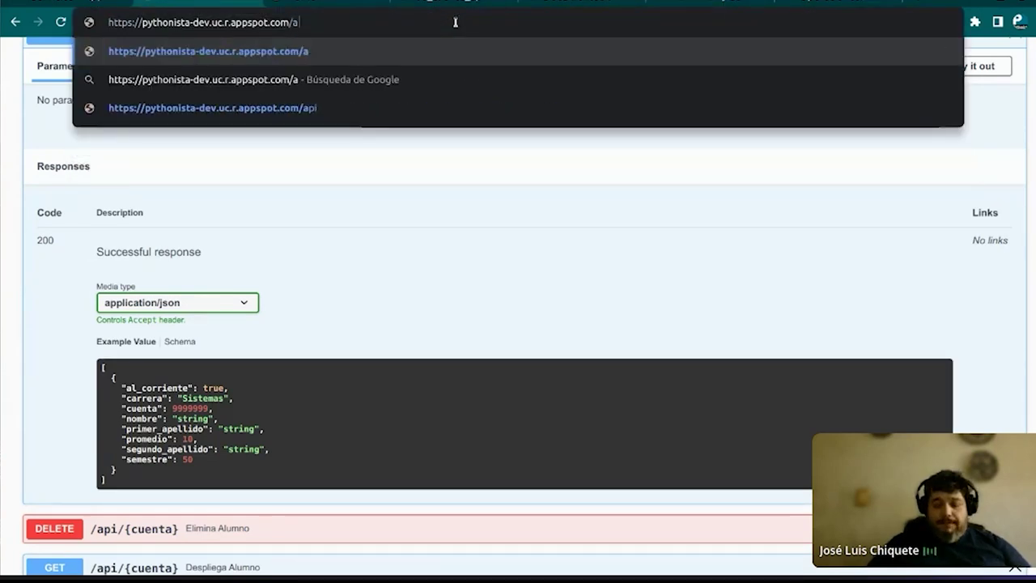
text(pi/a1234)
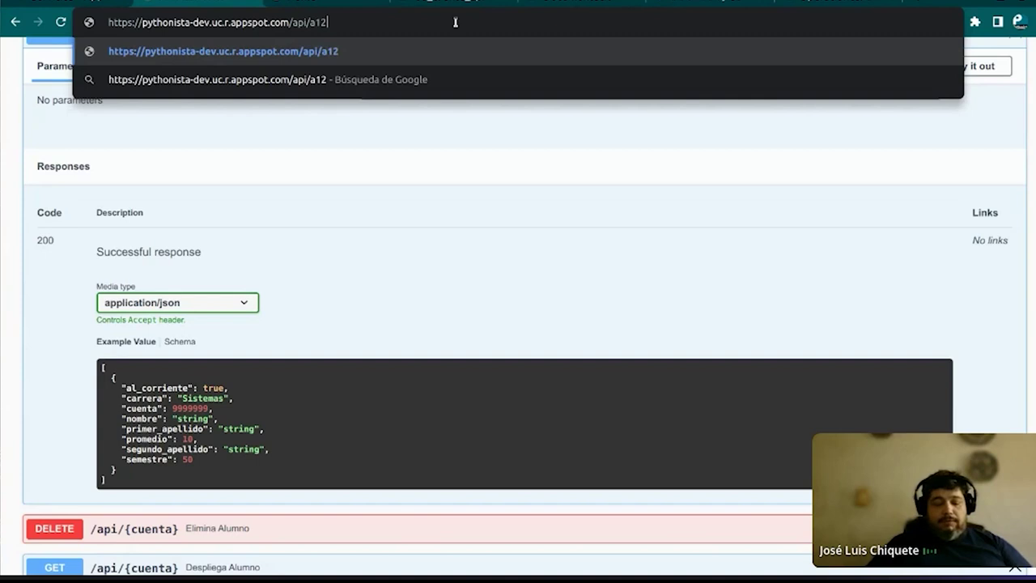
key(Left)
key(Left)
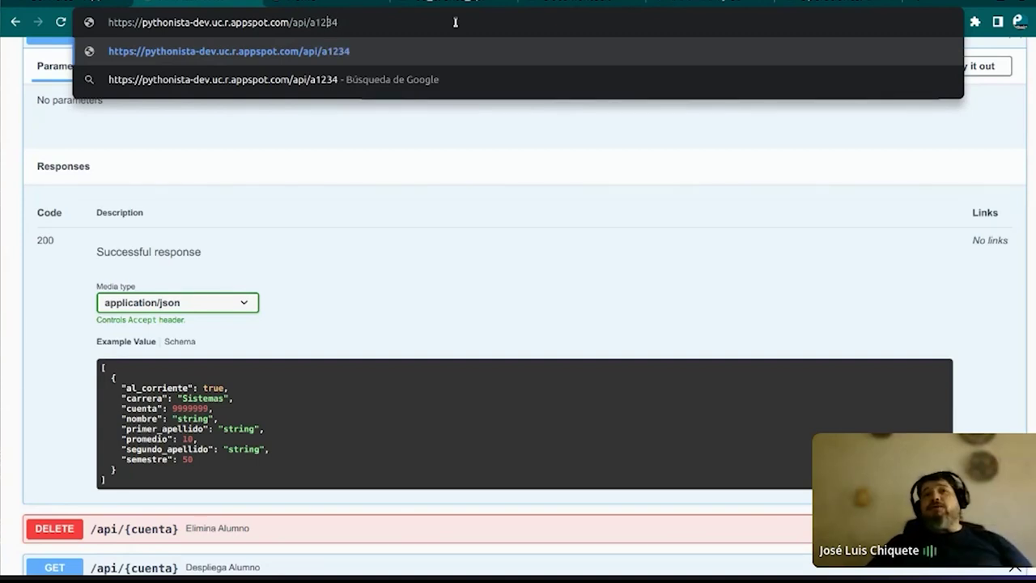
key(Left)
key(BackSpace)
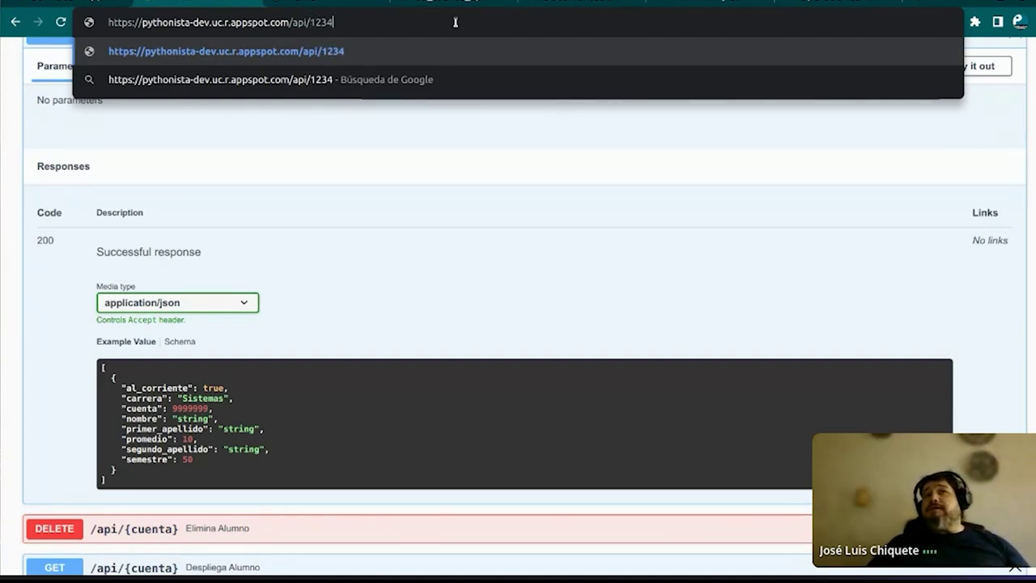
key(Return)
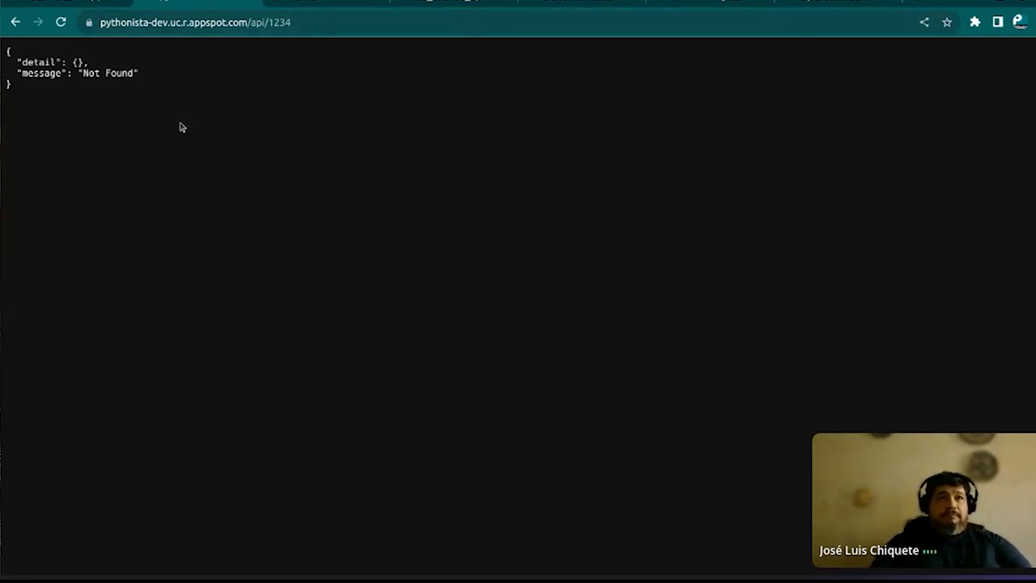
Review the Not Found JSON response, then switch back to the Google Cloud console
scroll(181, 127, up, 8)
scroll(192, 139, down, 3)
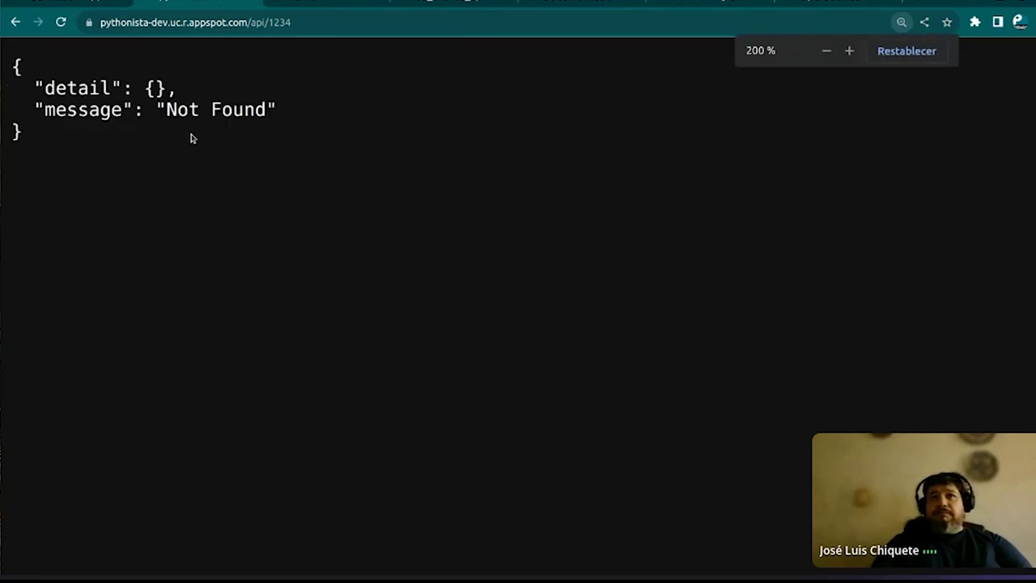
click(316, 22)
click(335, 24)
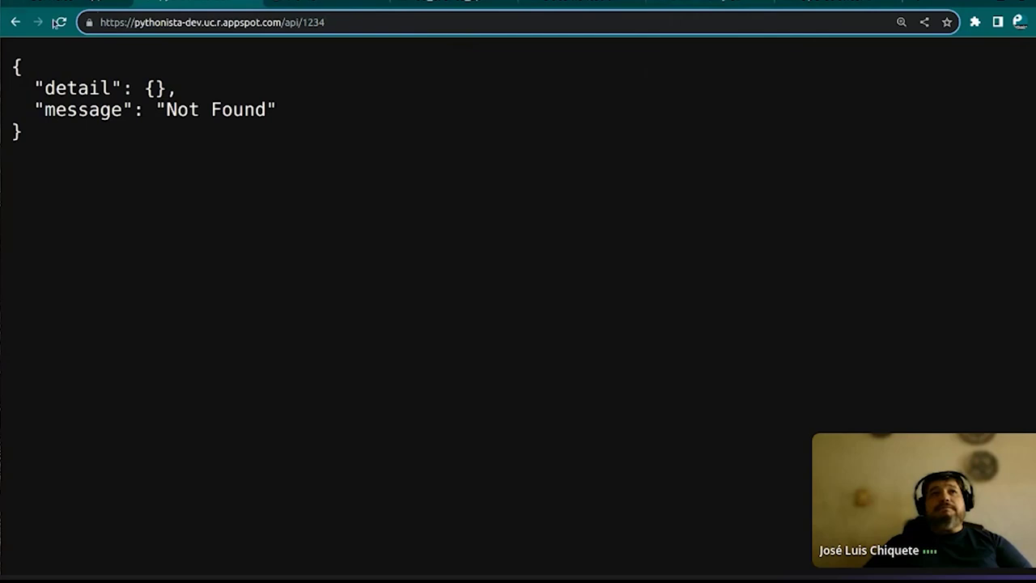
click(58, 4)
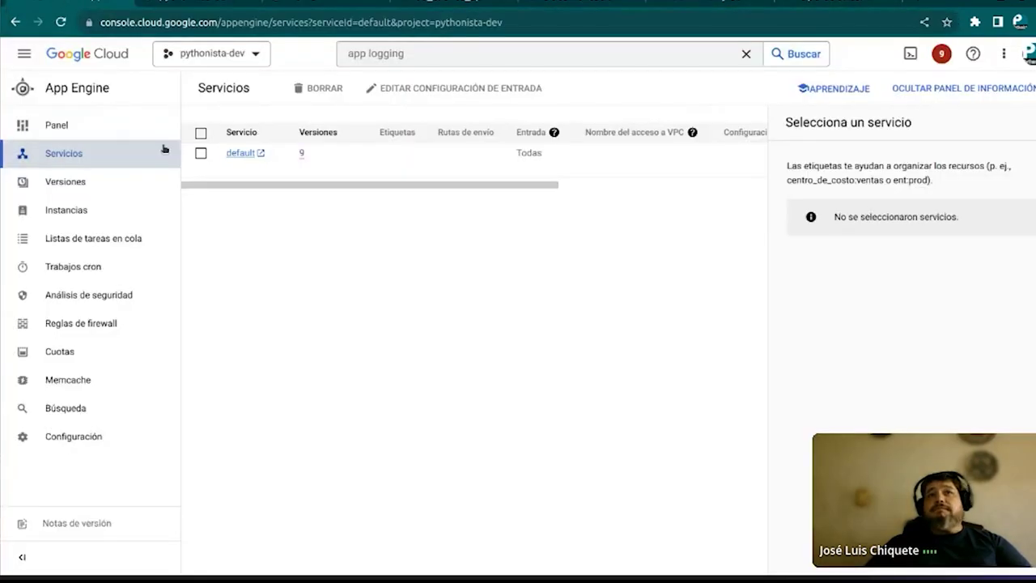
Open the default service's live app, then go back and open the App Engine dashboard
click(240, 158)
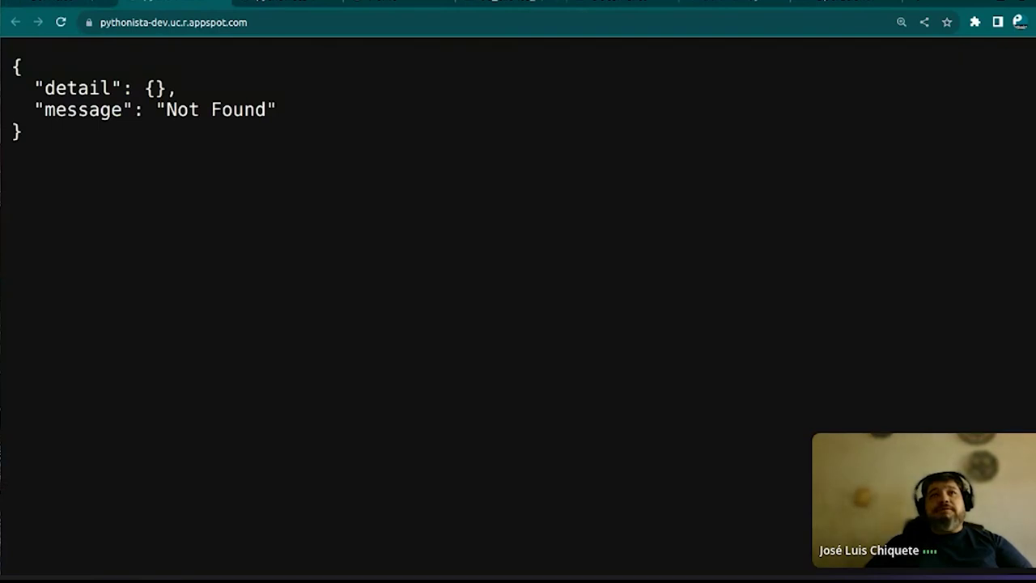
click(80, 3)
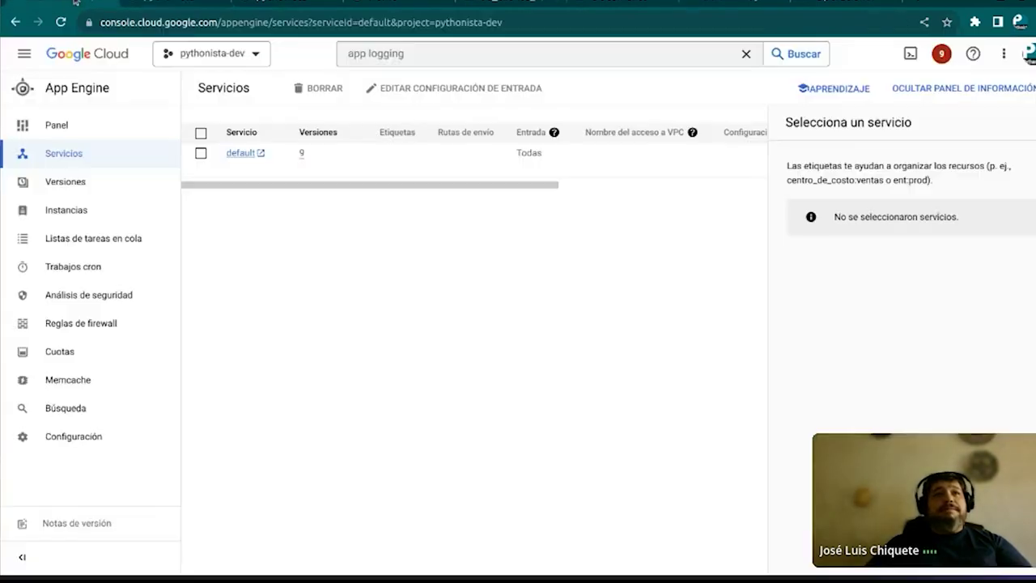
click(60, 134)
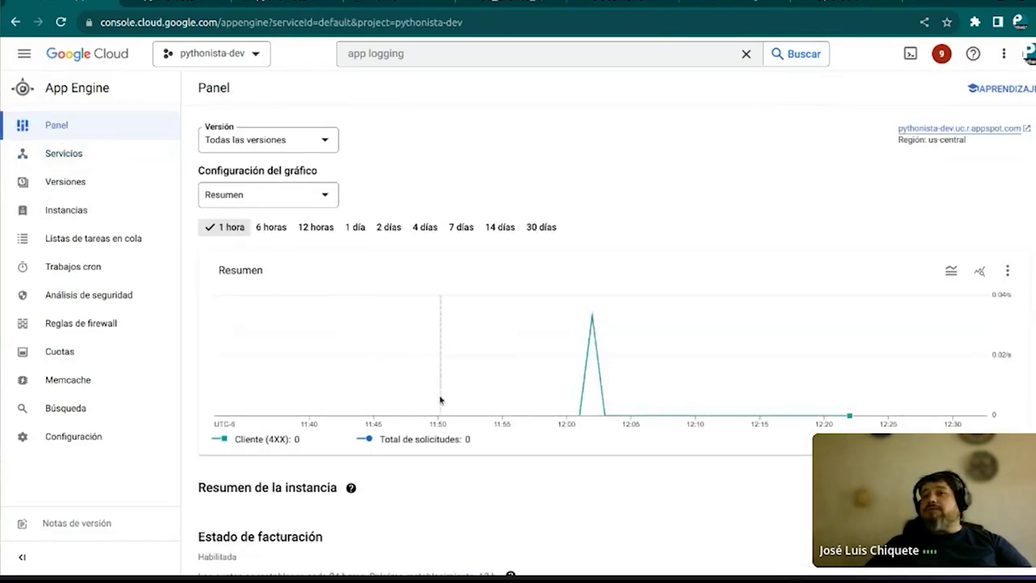
Chart the last 6 hours of traffic and scroll down to the Carga actual URI table and Errores sections
click(270, 227)
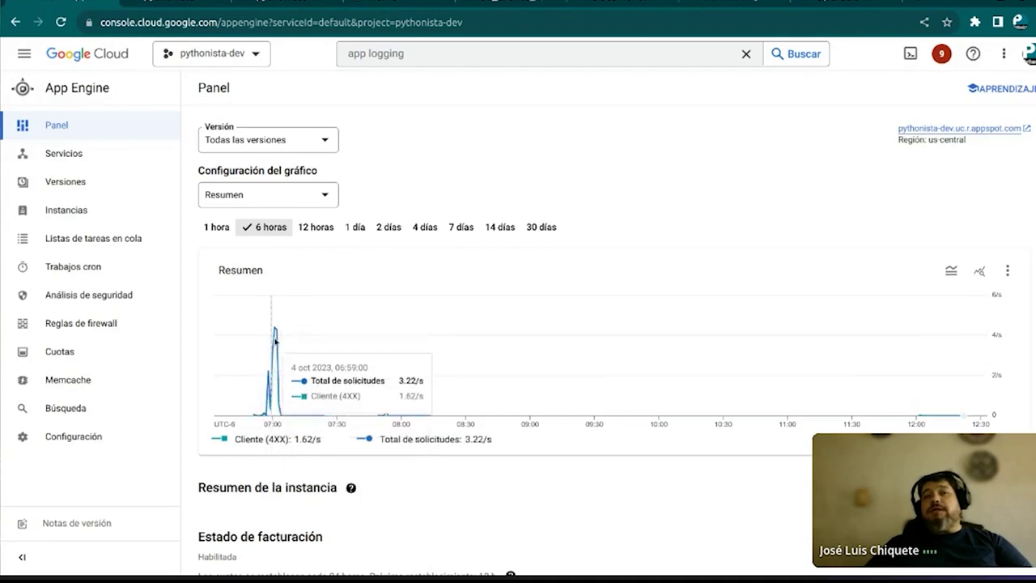
scroll(497, 386, down, 4)
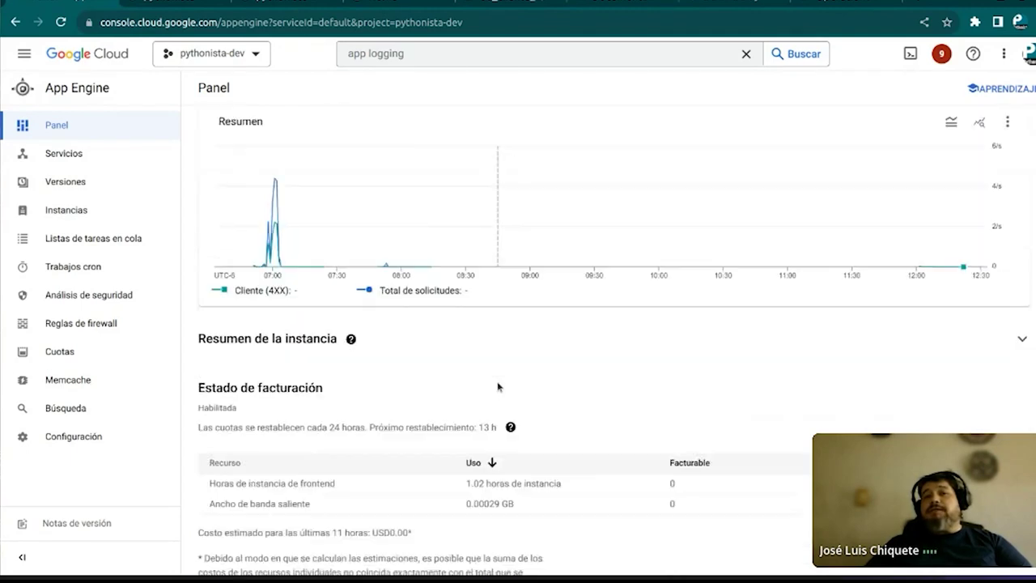
scroll(498, 387, up, 2)
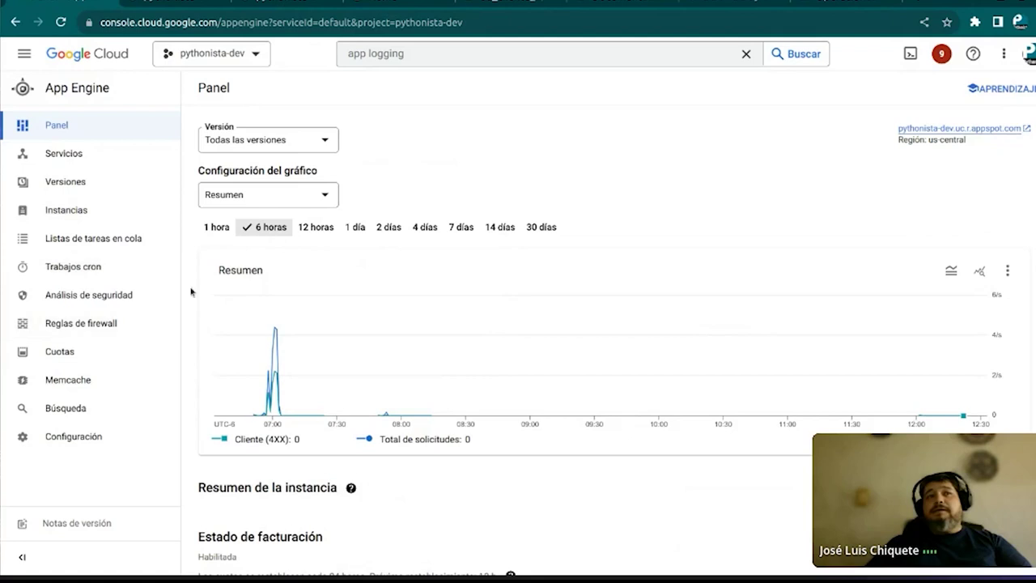
scroll(489, 372, down, 6)
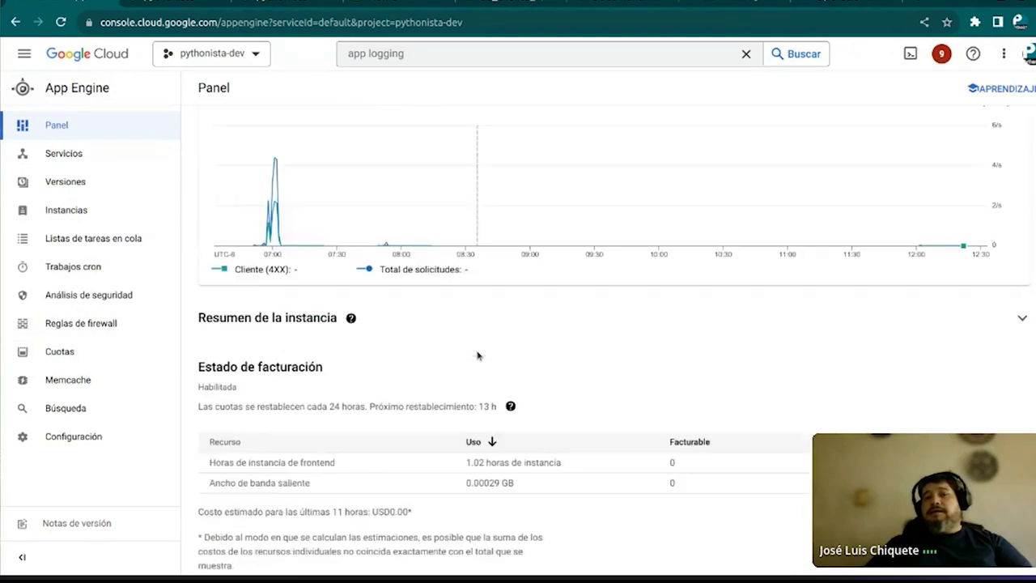
scroll(477, 356, down, 2)
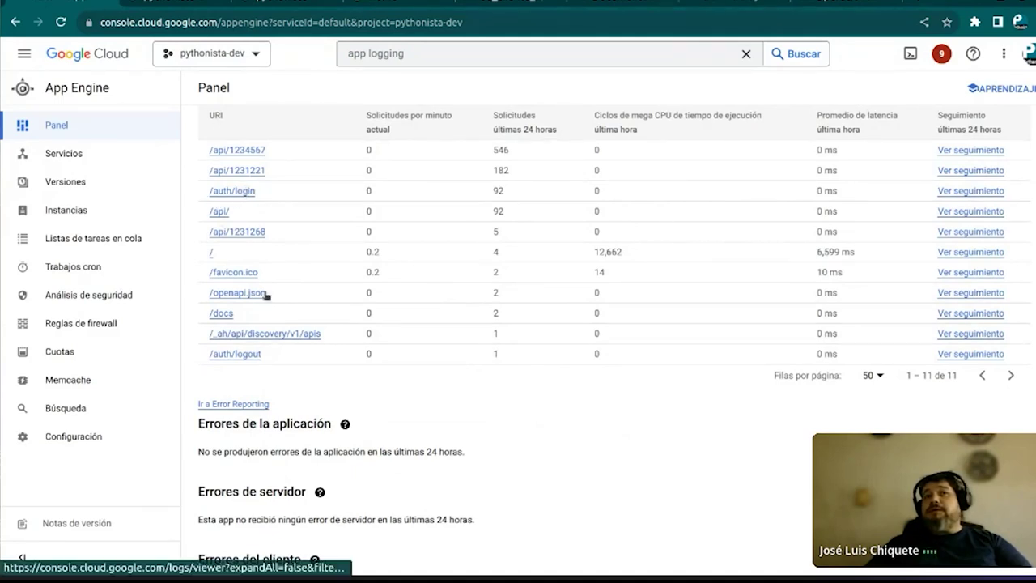
Go to Error Reporting, where pythonista-dev has no error groups, then switch to the 00_cliente_api notebook
click(225, 404)
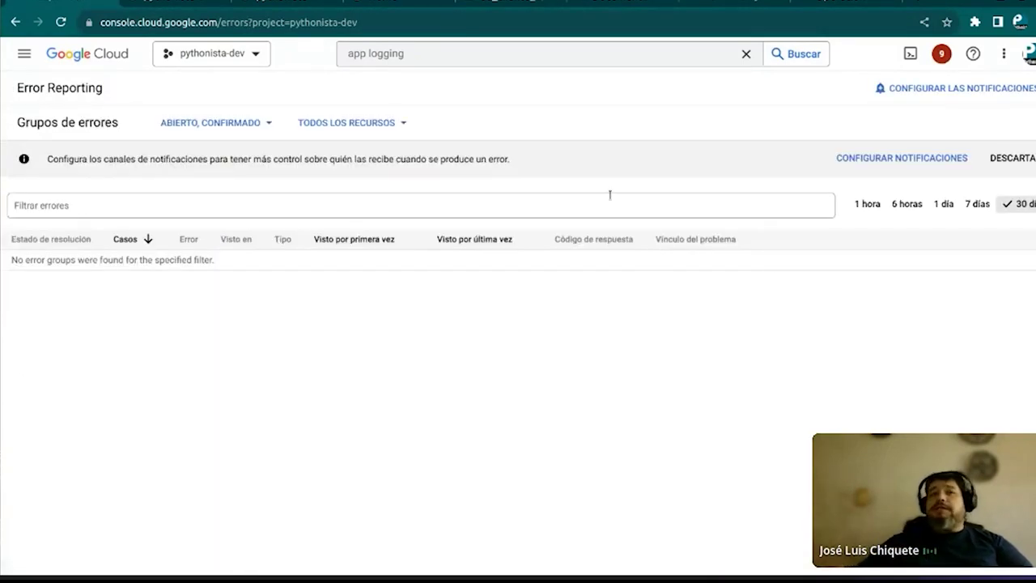
click(495, 3)
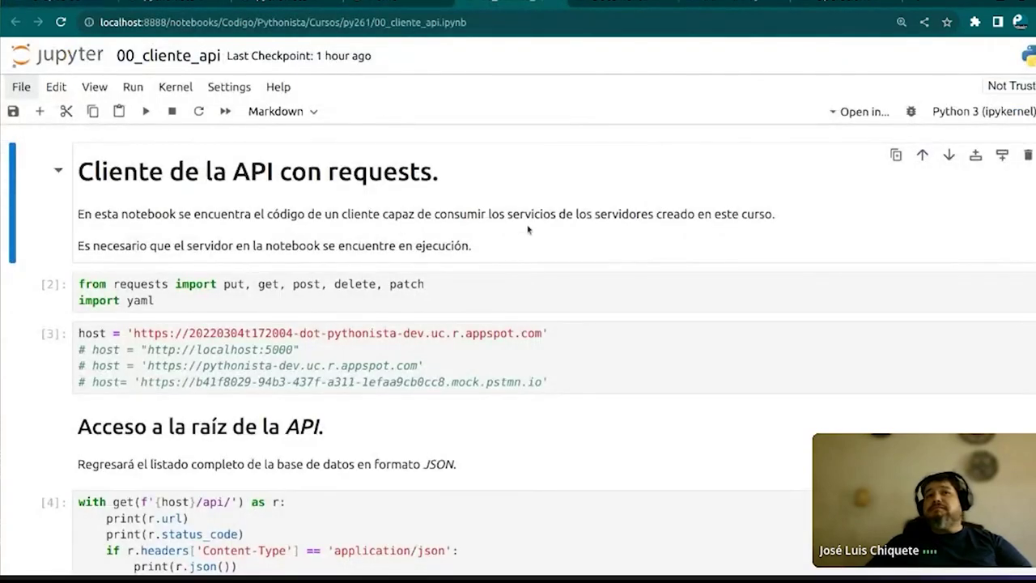
Point out the host URL line in the host definition cell
scroll(515, 209, up, 3)
scroll(515, 208, down, 5)
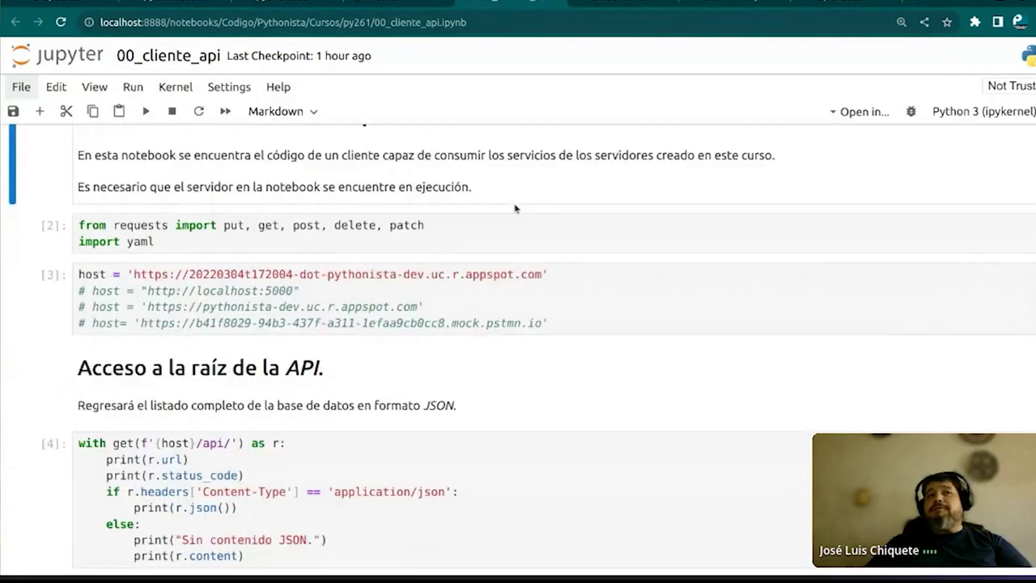
click(572, 251)
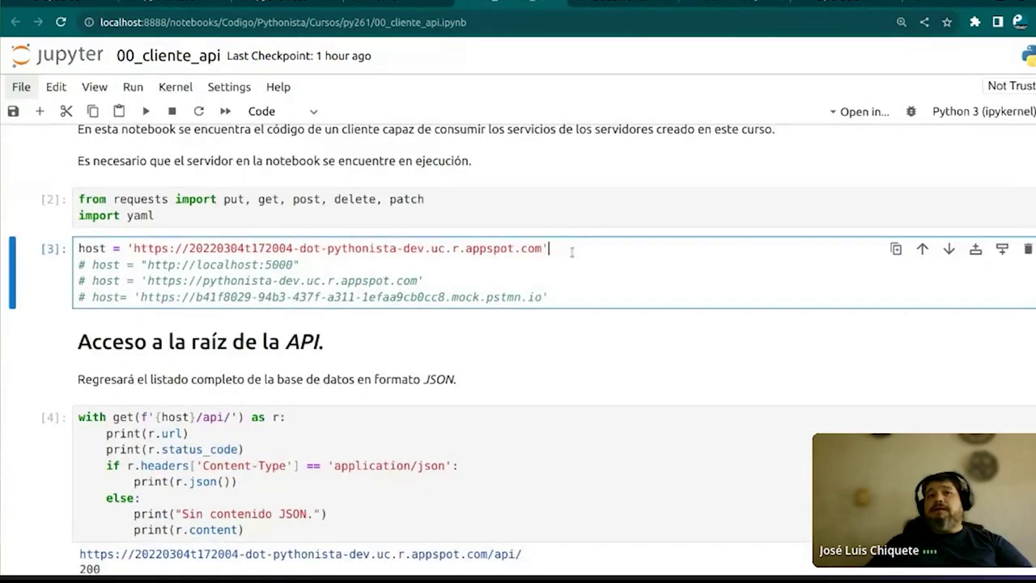
drag(547, 248, 76, 249)
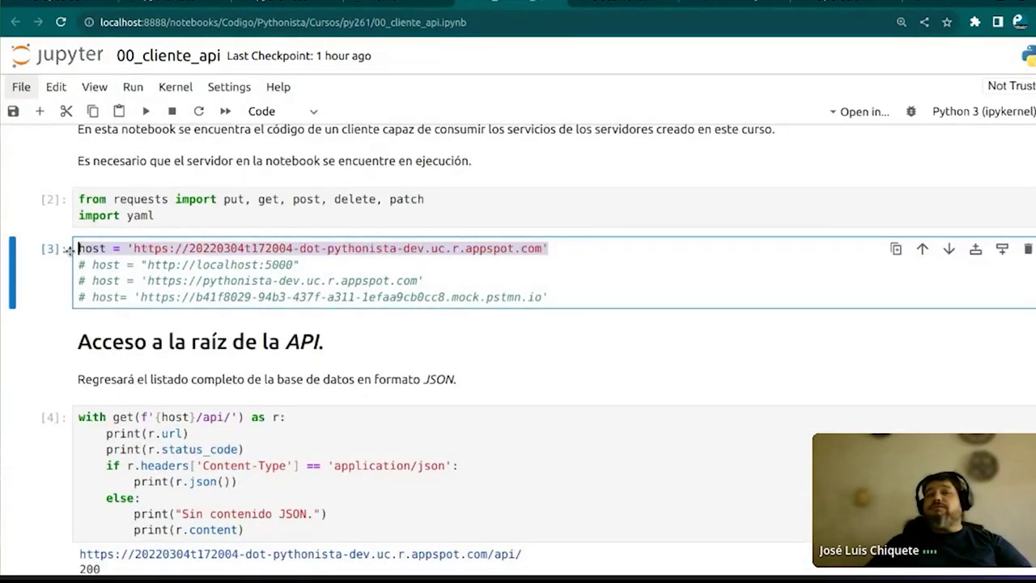
click(463, 273)
scroll(441, 368, down, 3)
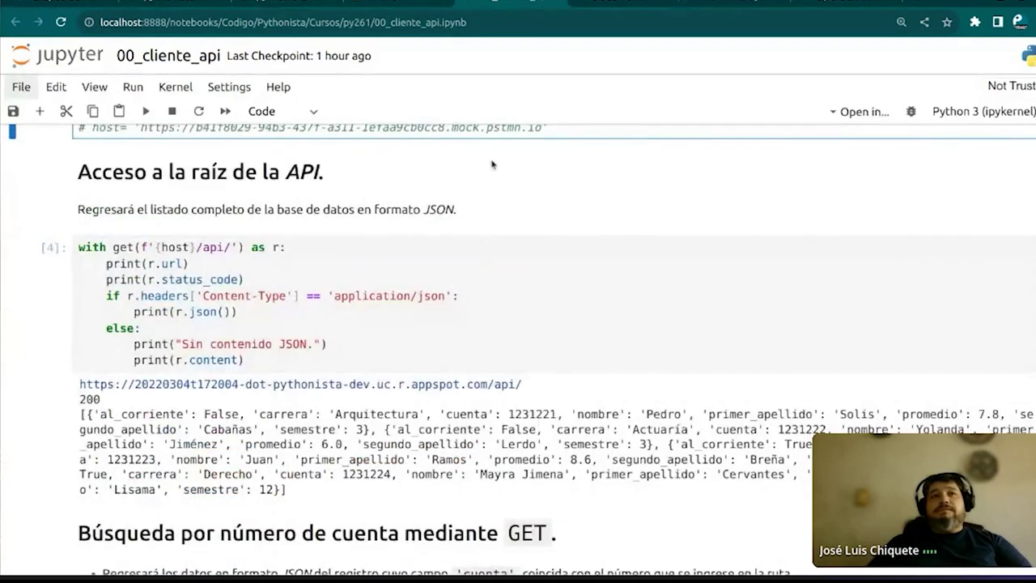
Restart the kernel and clear the outputs of all cells
click(174, 89)
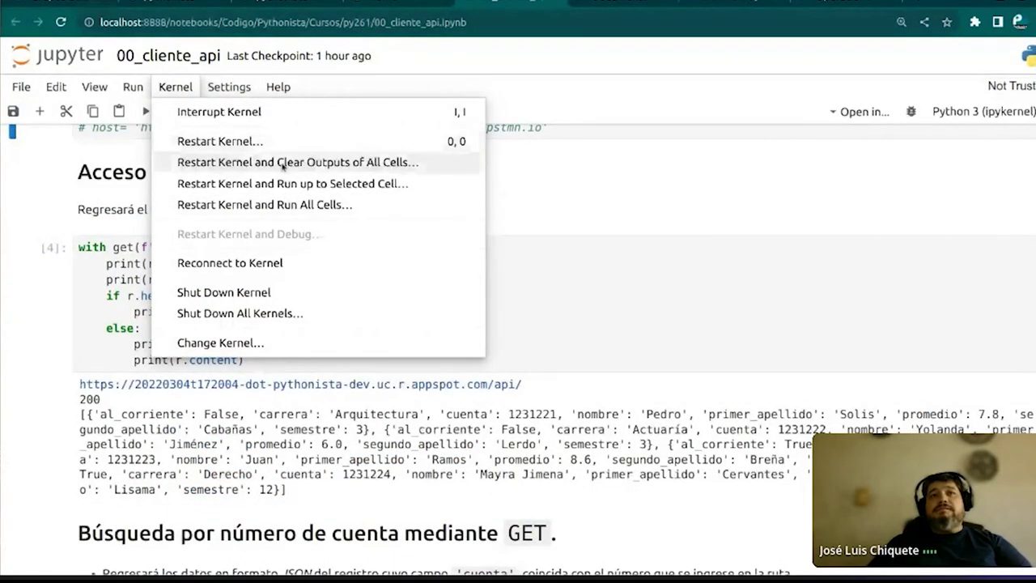
click(279, 164)
key(Return)
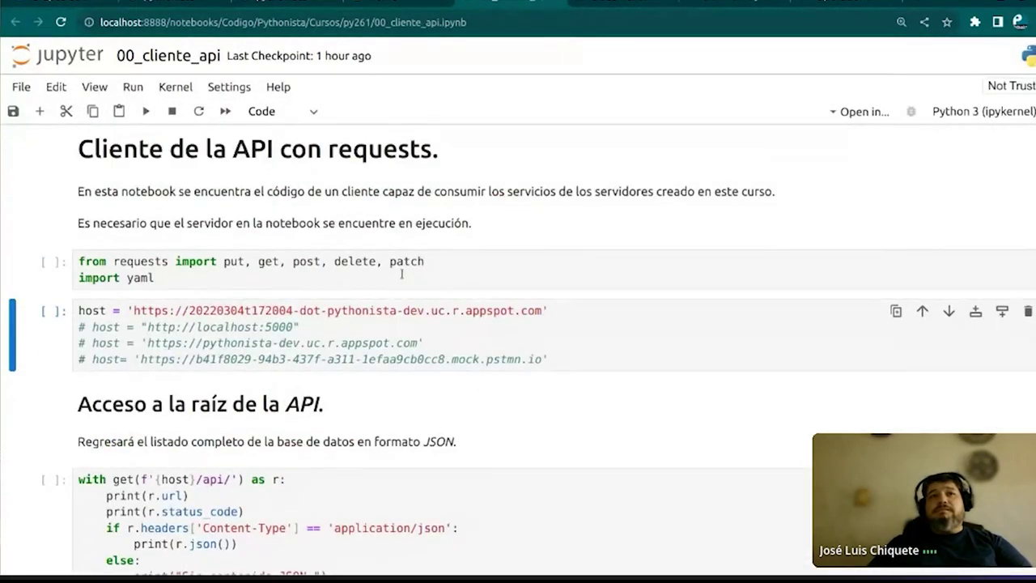
Rerun the host definition and /api/ request cells
drag(78, 261, 173, 261)
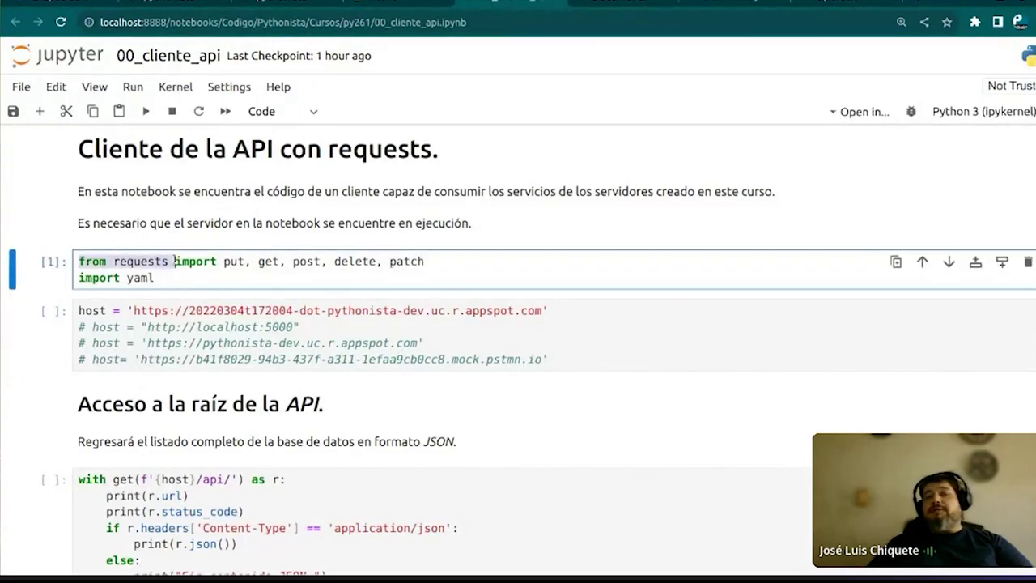
click(300, 284)
click(467, 344)
key(shift+Return)
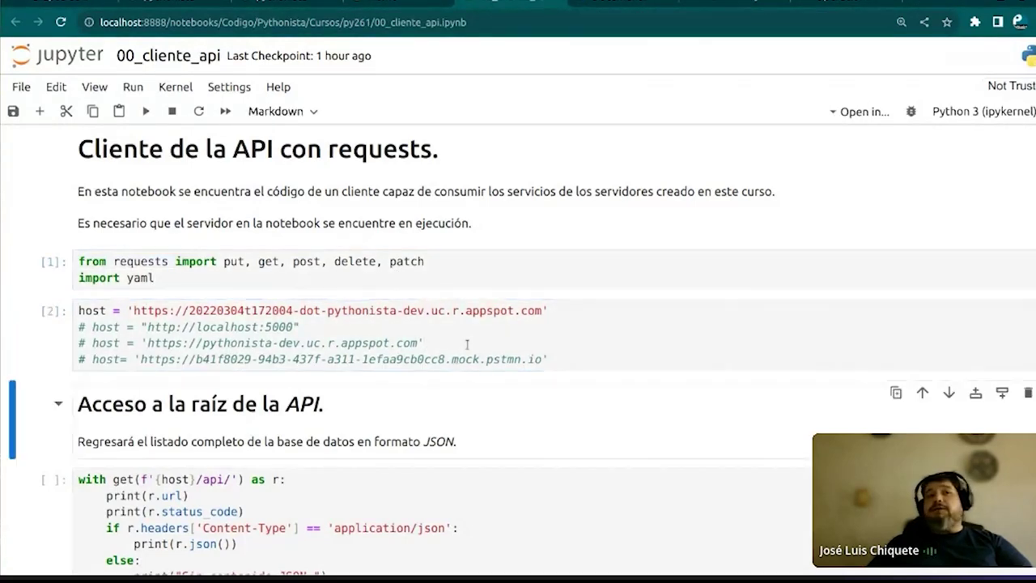
scroll(467, 344, down, 5)
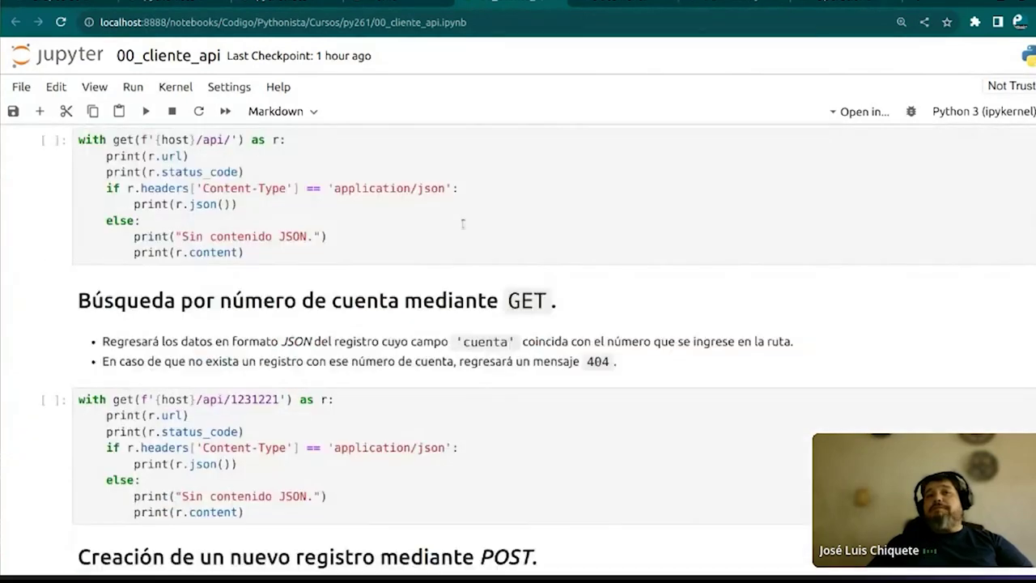
click(462, 224)
scroll(462, 225, up, 1)
key(shift+Return)
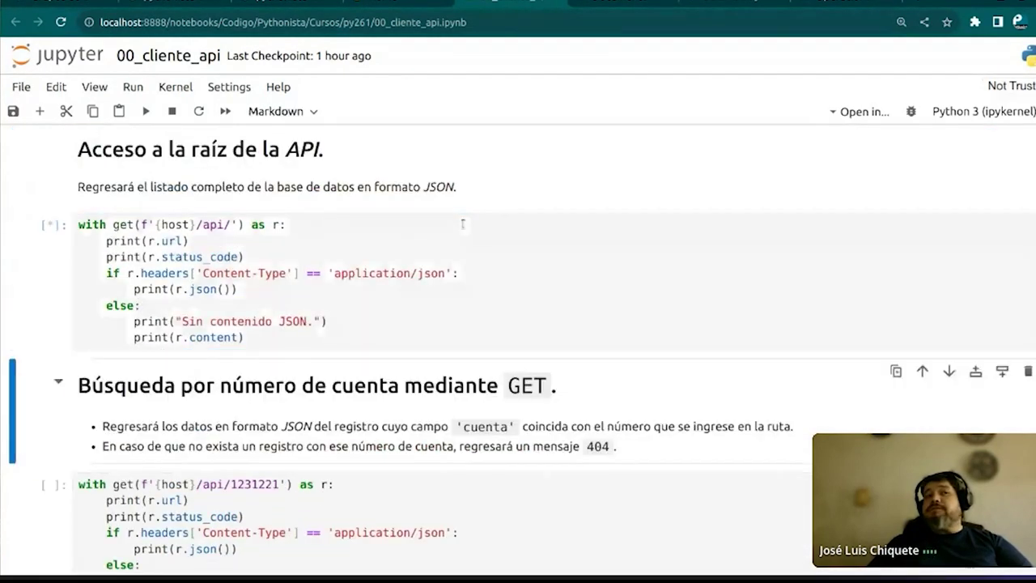
Run the single-record GET lookup cell, select its record path, and copy the cell
scroll(462, 224, down, 4)
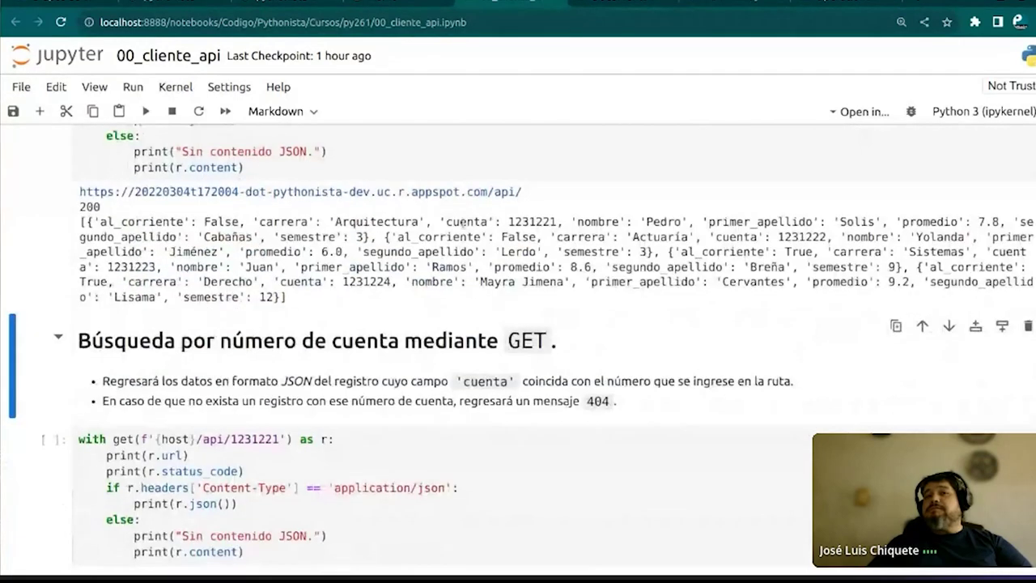
scroll(458, 298, down, 1)
click(458, 298)
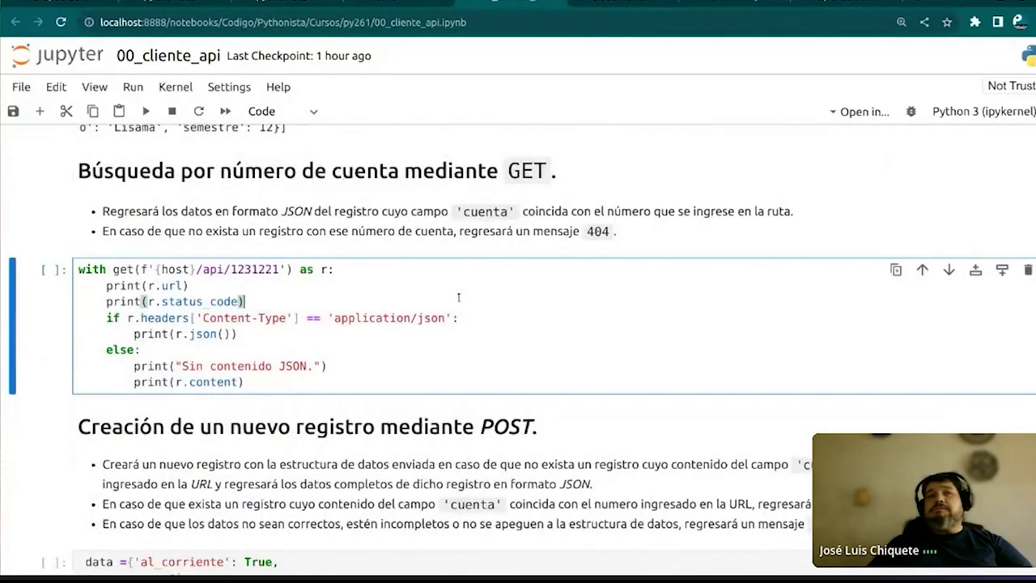
key(shift+Return)
scroll(458, 298, down, 1)
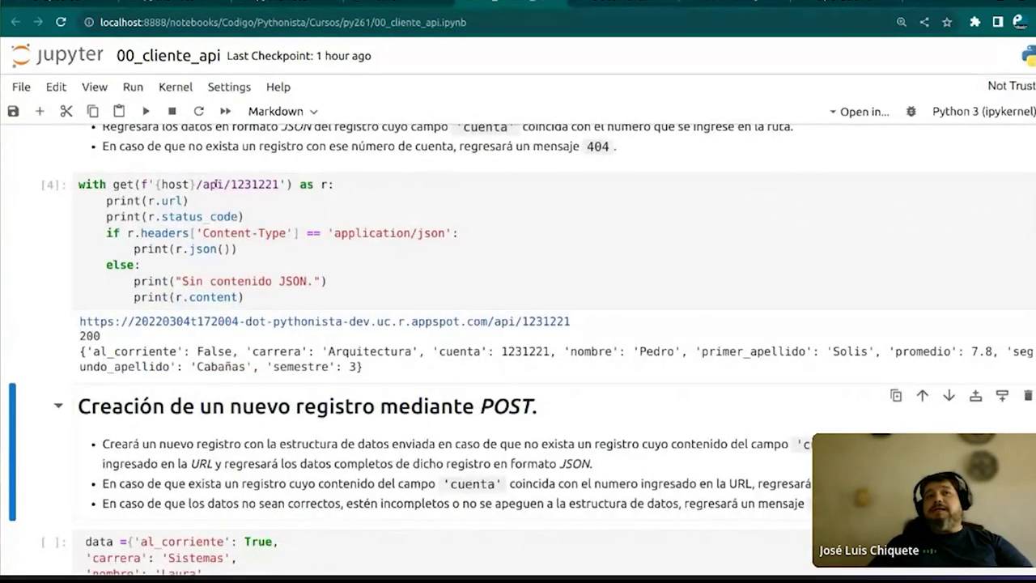
drag(230, 185, 252, 185)
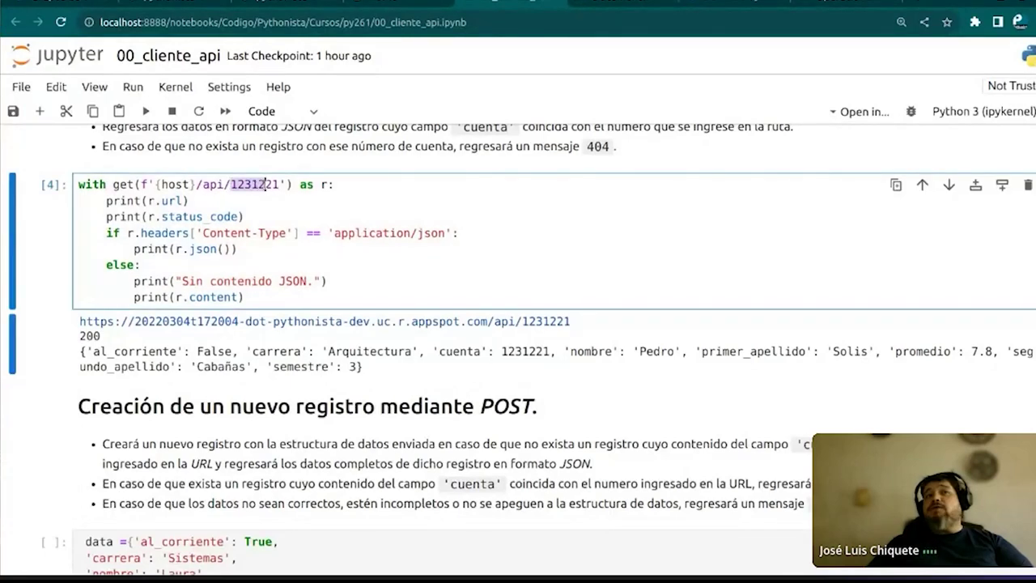
click(265, 184)
drag(225, 184, 281, 185)
right_click(281, 186)
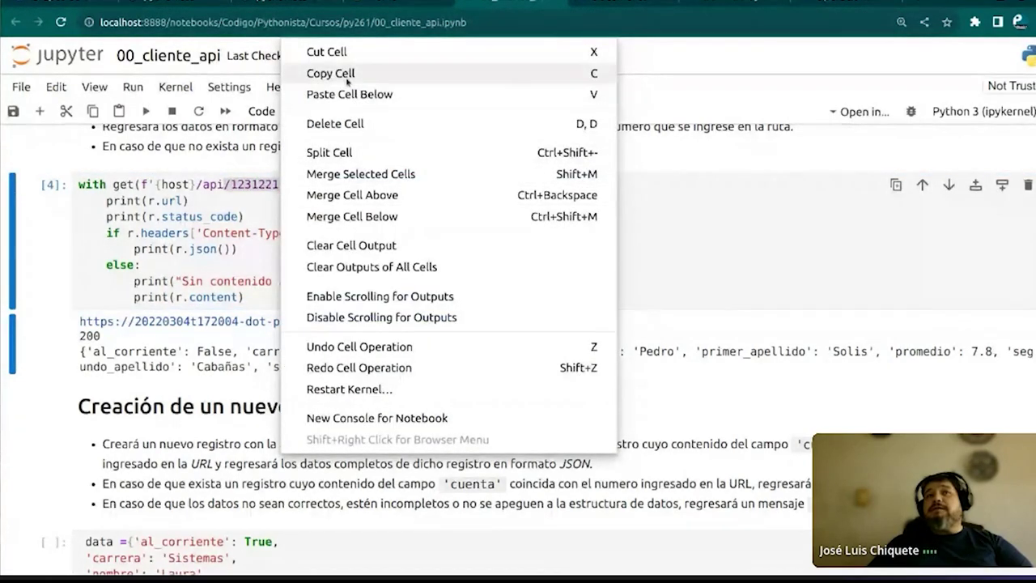
click(347, 73)
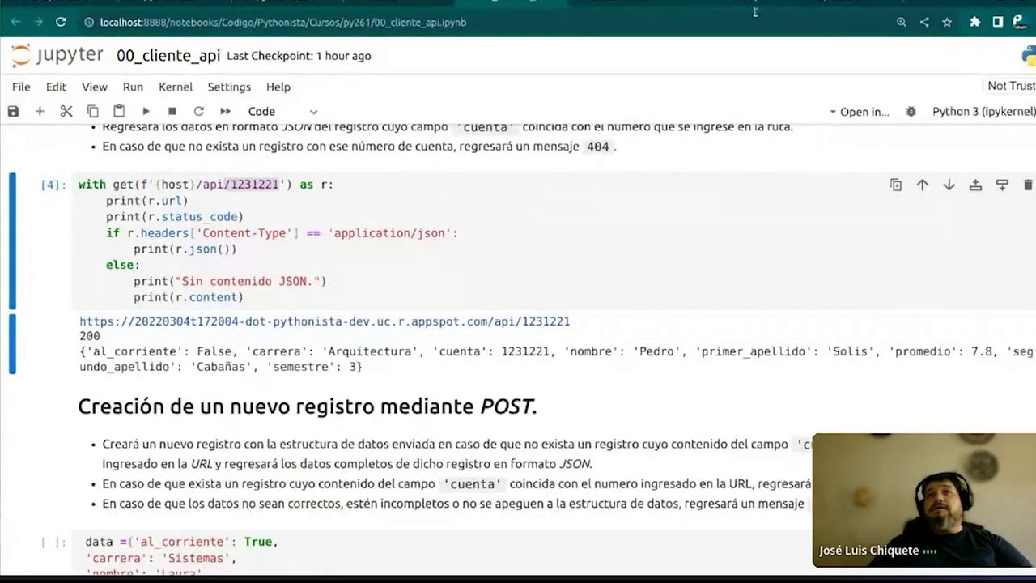
Switch through the browser tabs to the Cloud Logging documentation
click(842, 7)
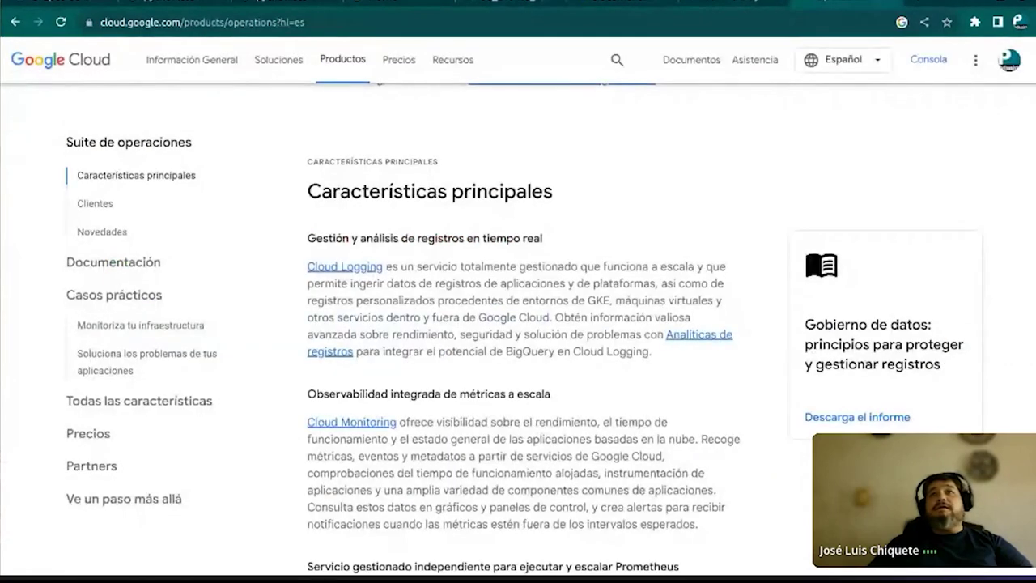
click(738, 8)
click(627, 3)
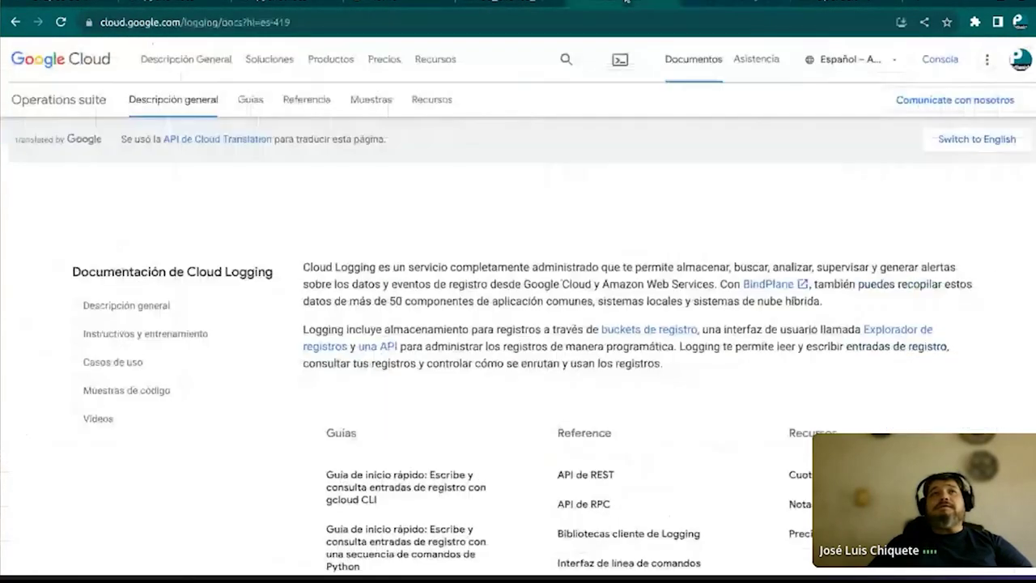
Append /api/ to the deployed API's address, removing a wrongly pasted URL
click(201, 5)
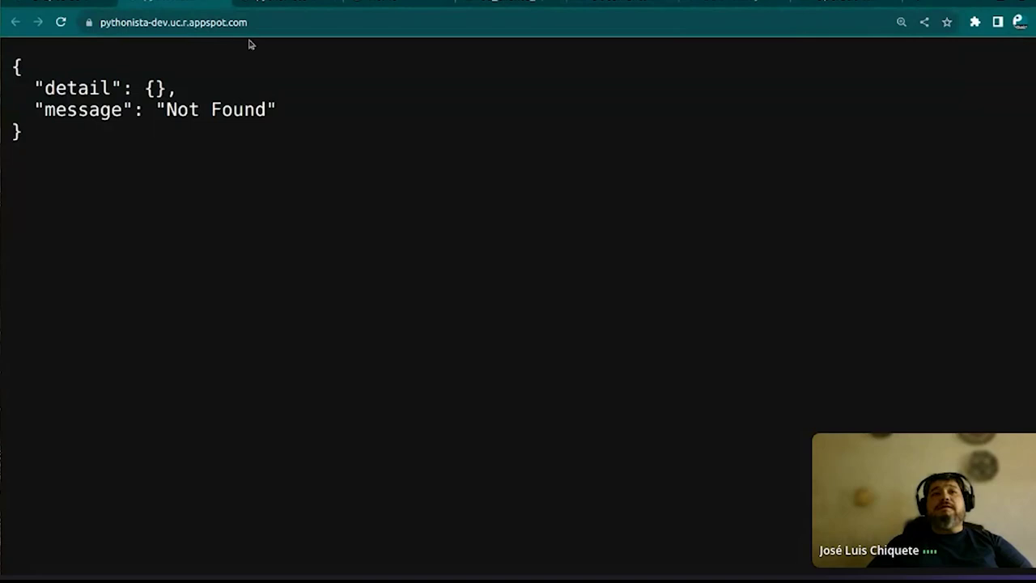
click(276, 22)
double_click(275, 21)
click(278, 24)
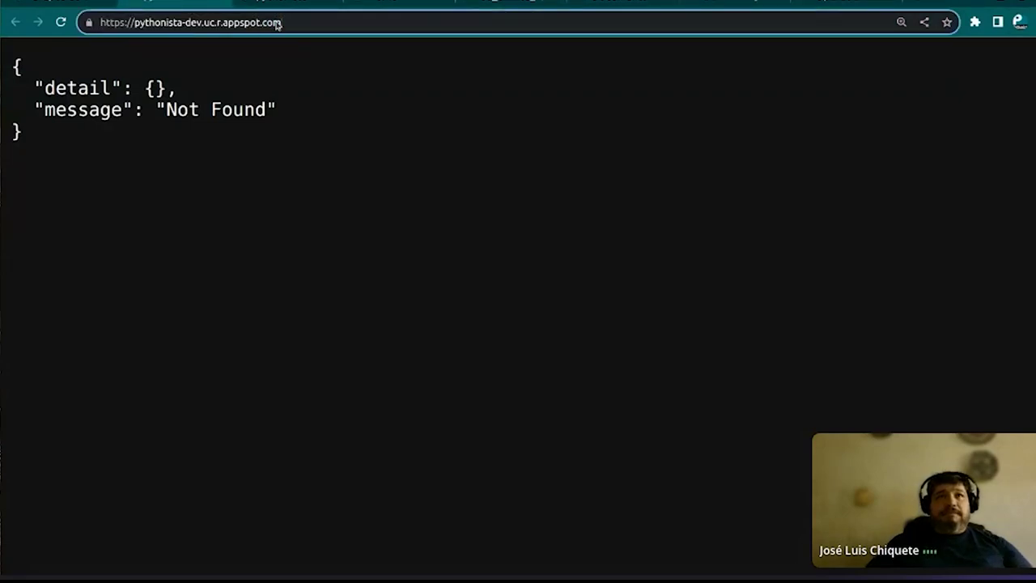
text(/api/)
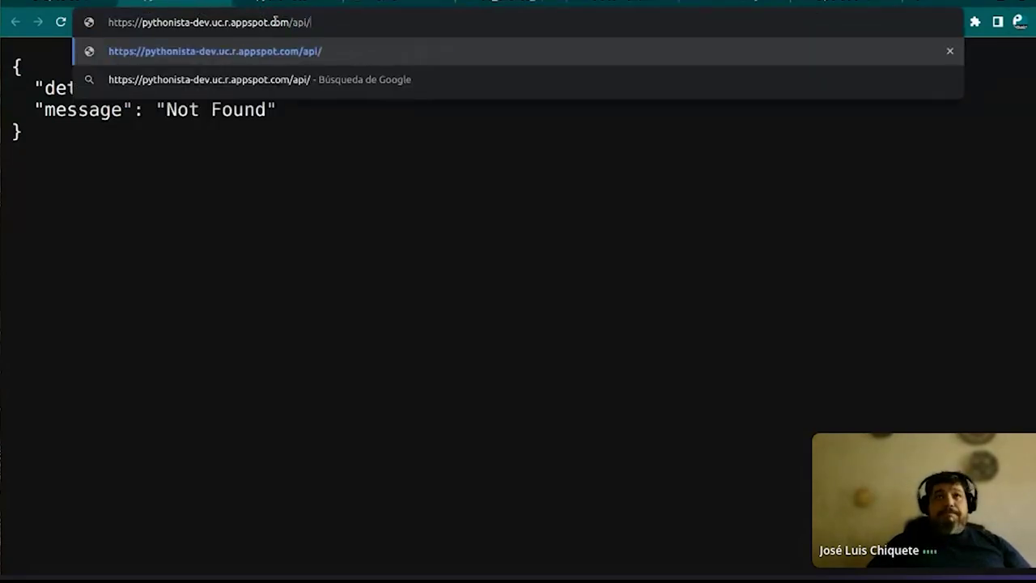
key(ctrl+v)
key(BackSpace)
key(BackSpace)
key(BackSpace)
key(BackSpace)
key(BackSpace)
key(BackSpace)
key(BackSpace)
key(BackSpace)
key(BackSpace)
key(BackSpace)
key(BackSpace)
key(BackSpace)
key(BackSpace)
key(BackSpace)
key(BackSpace)
key(BackSpace)
key(BackSpace)
key(BackSpace)
key(BackSpace)
key(BackSpace)
key(BackSpace)
key(BackSpace)
key(BackSpace)
key(BackSpace)
key(BackSpace)
key(BackSpace)
key(BackSpace)
key(BackSpace)
key(BackSpace)
key(BackSpace)
key(BackSpace)
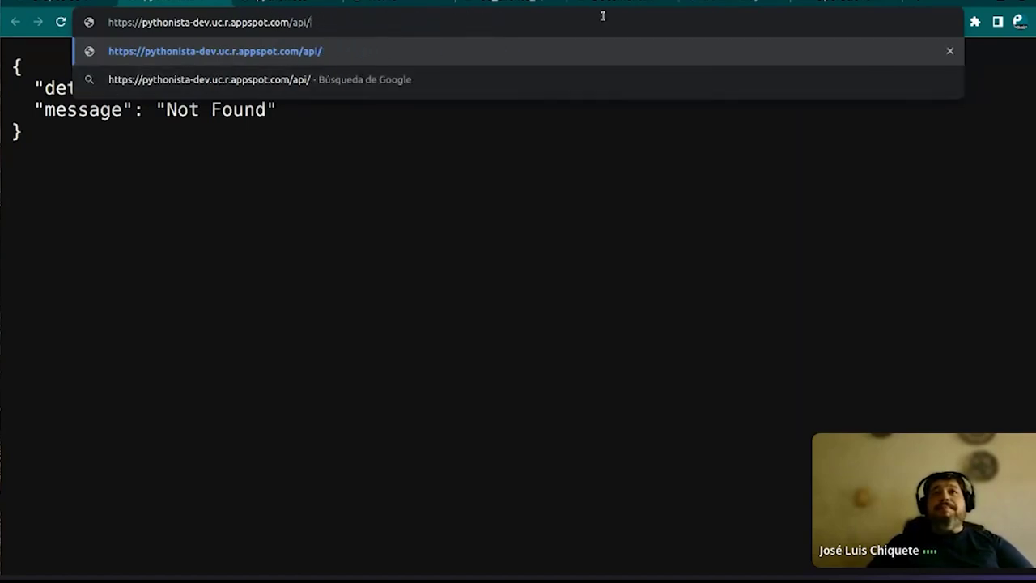
Copy the record number from the notebook's lookup URL and load that record from the deployed API
click(521, 3)
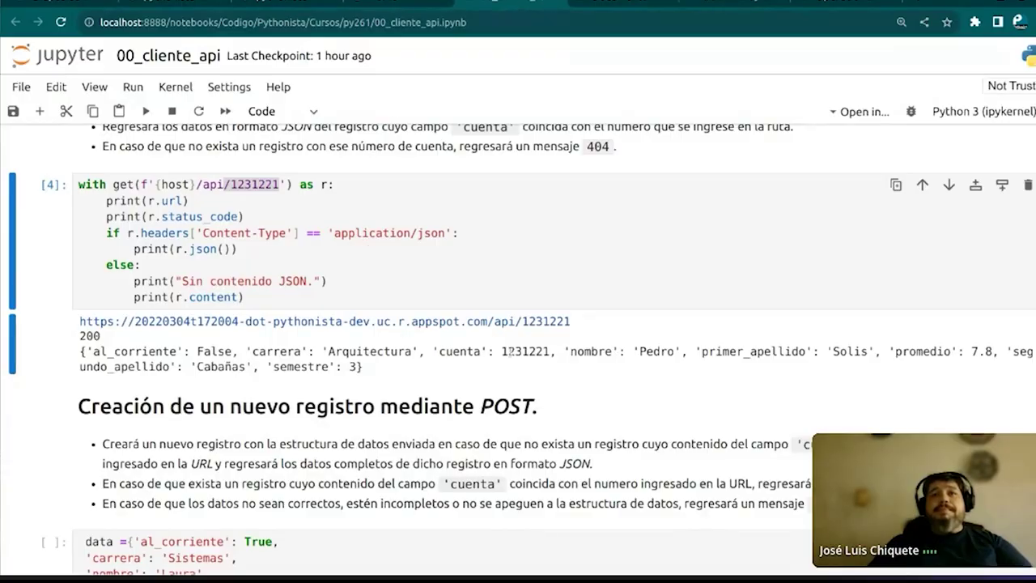
click(235, 184)
drag(232, 184, 280, 184)
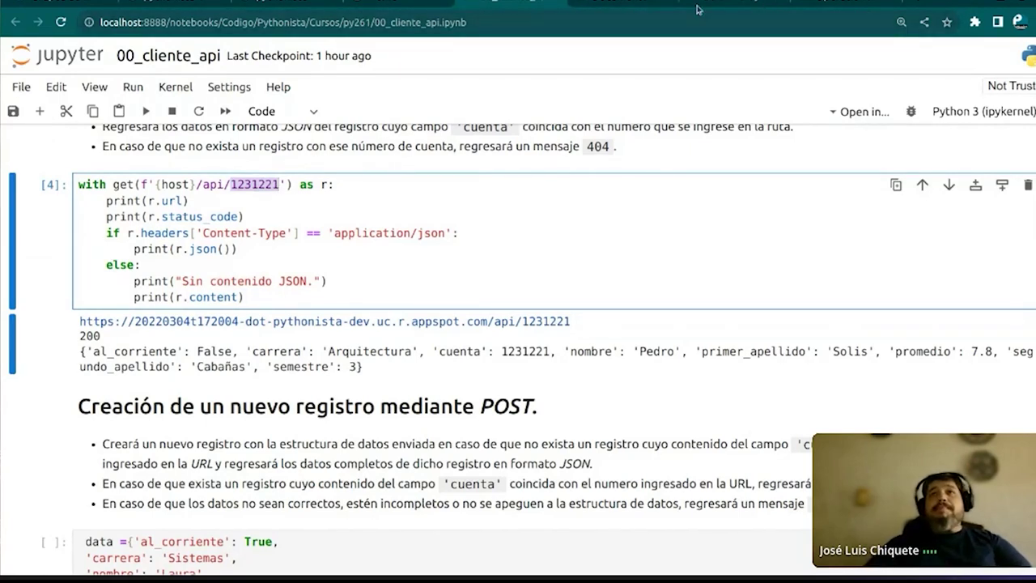
click(288, 7)
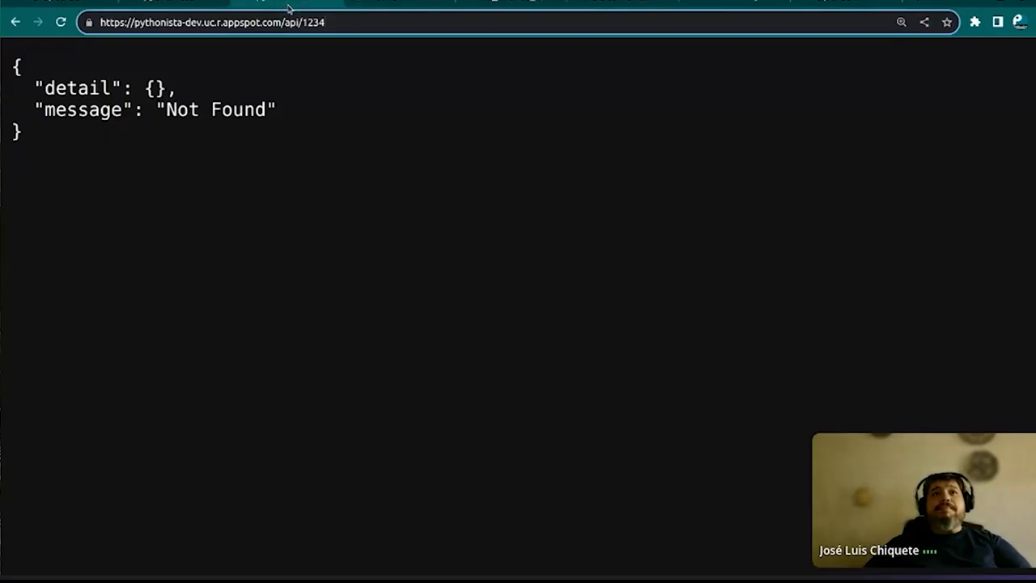
click(350, 30)
key(BackSpace)
key(BackSpace)
key(BackSpace)
key(BackSpace)
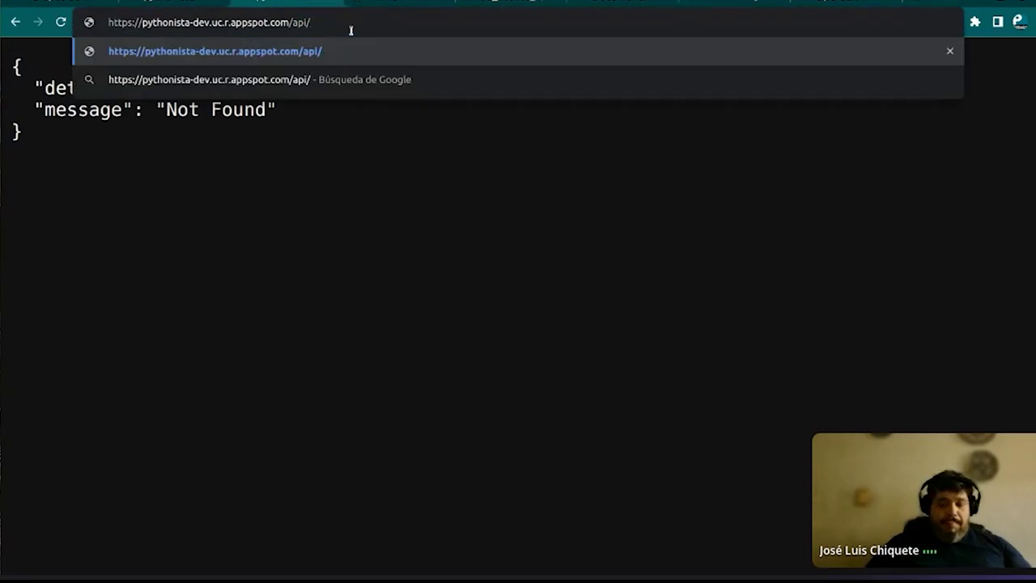
key(ctrl+v)
key(Return)
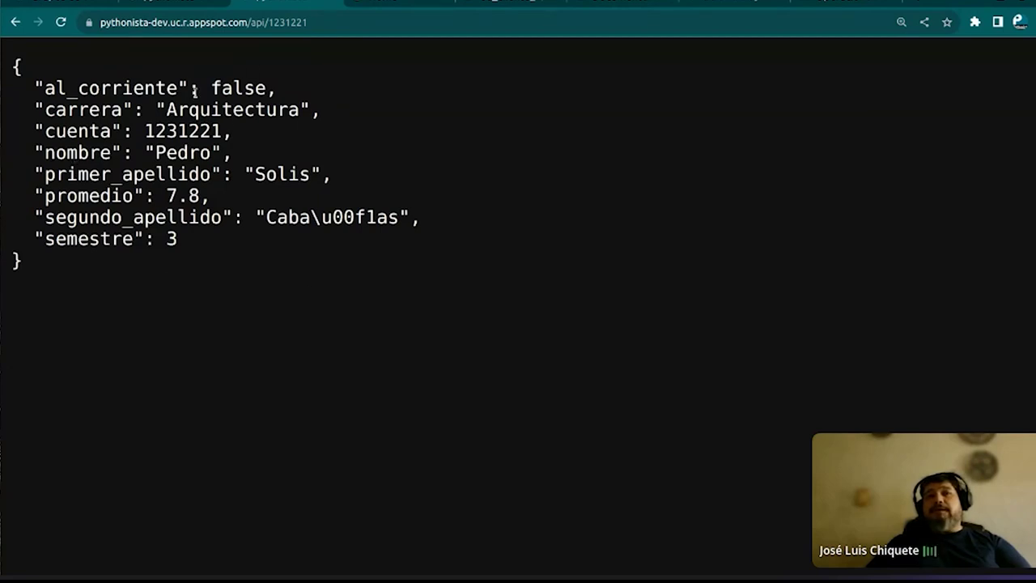
Highlight the cuenta value in the JSON response, then return to the 00_cliente_api notebook
drag(136, 131, 227, 134)
click(306, 136)
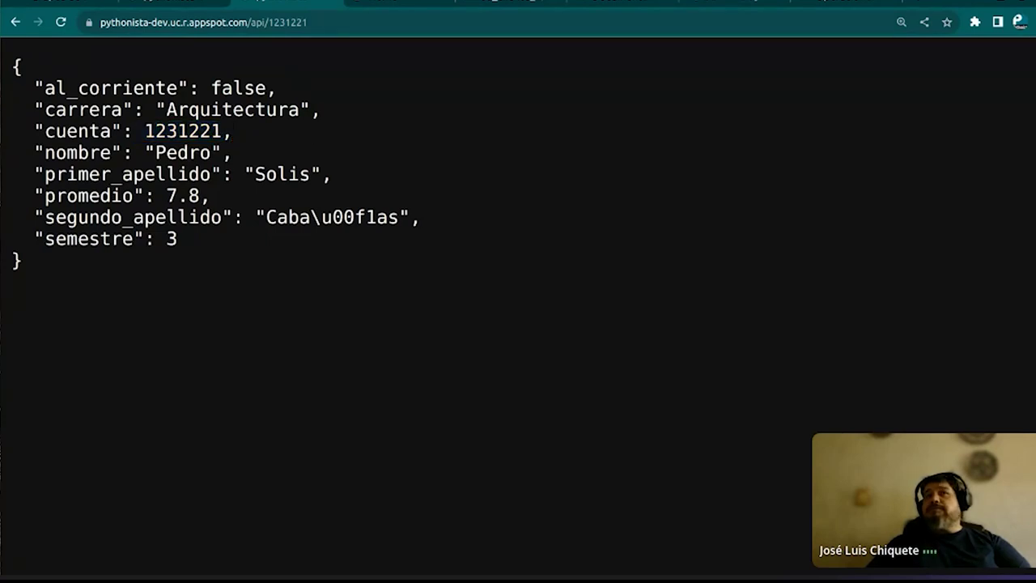
click(492, 2)
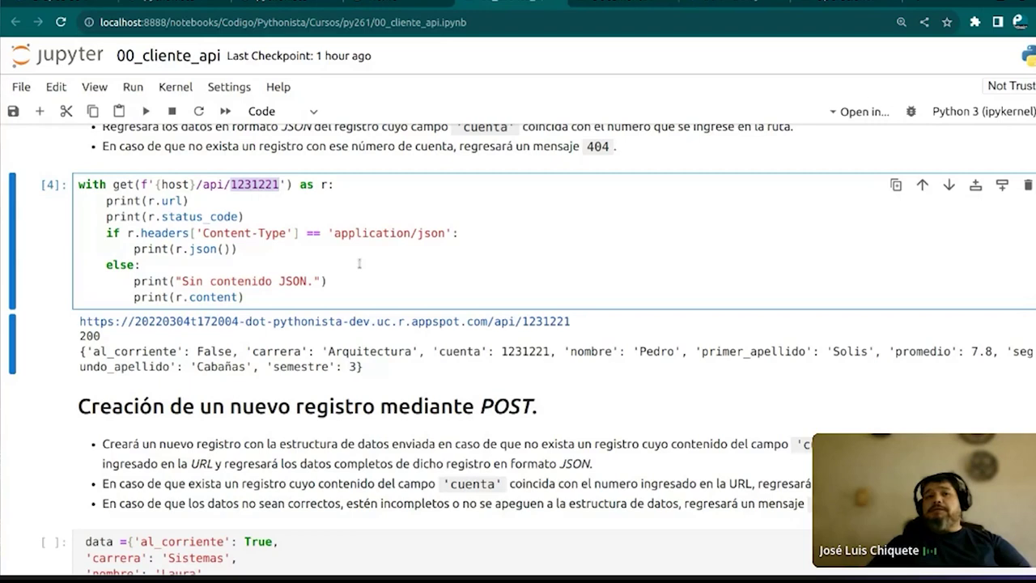
Run the POST data and request cells to create the record, returning 200
scroll(359, 263, down, 3)
click(369, 331)
key(shift+Return)
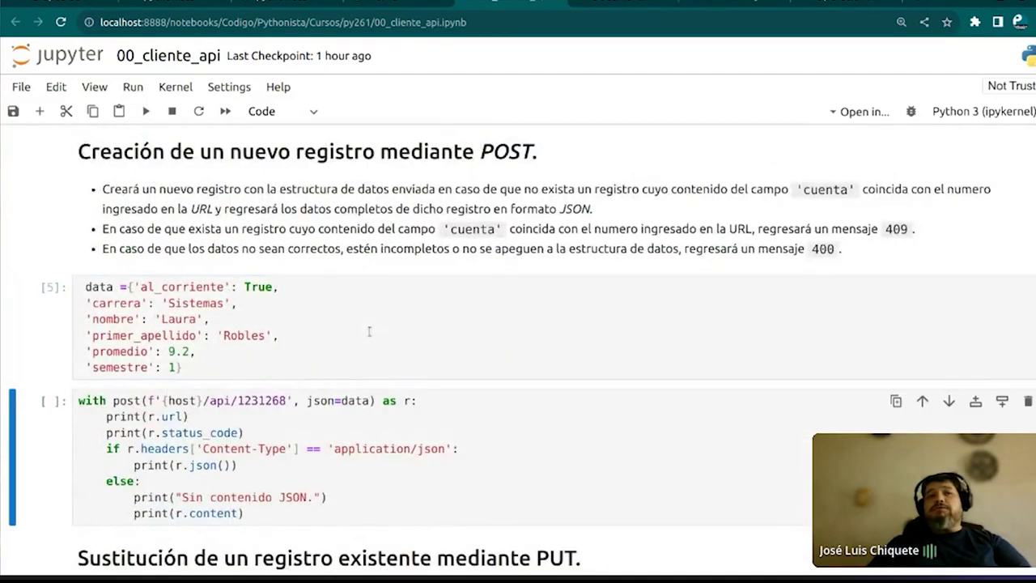
scroll(356, 340, down, 1)
click(350, 349)
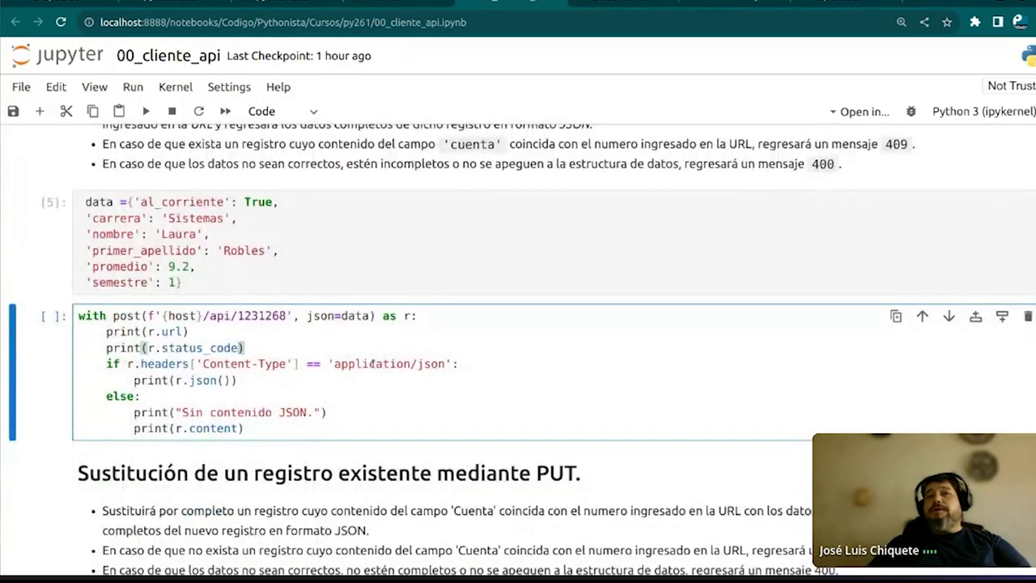
key(shift+Return)
Run the PUT data and request cells to replace the record, returning 200
scroll(387, 267, down, 2)
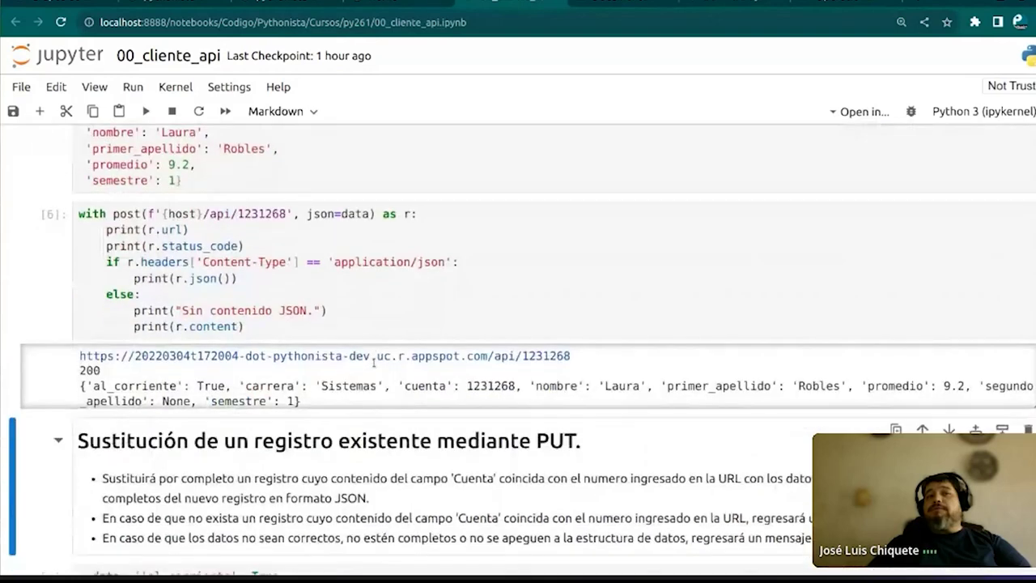
scroll(382, 279, down, 3)
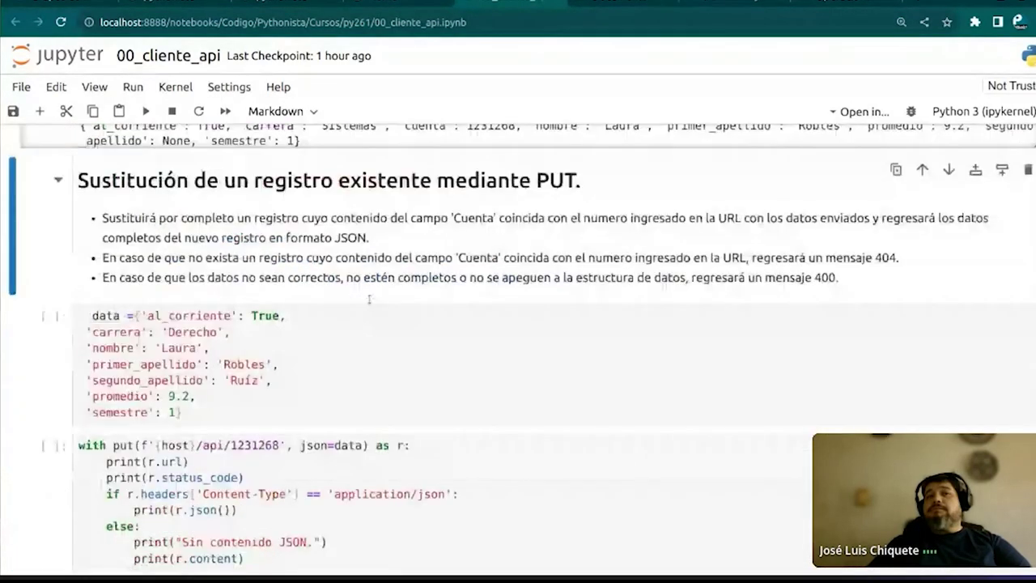
click(378, 291)
key(shift+Return)
click(390, 413)
key(shift+Return)
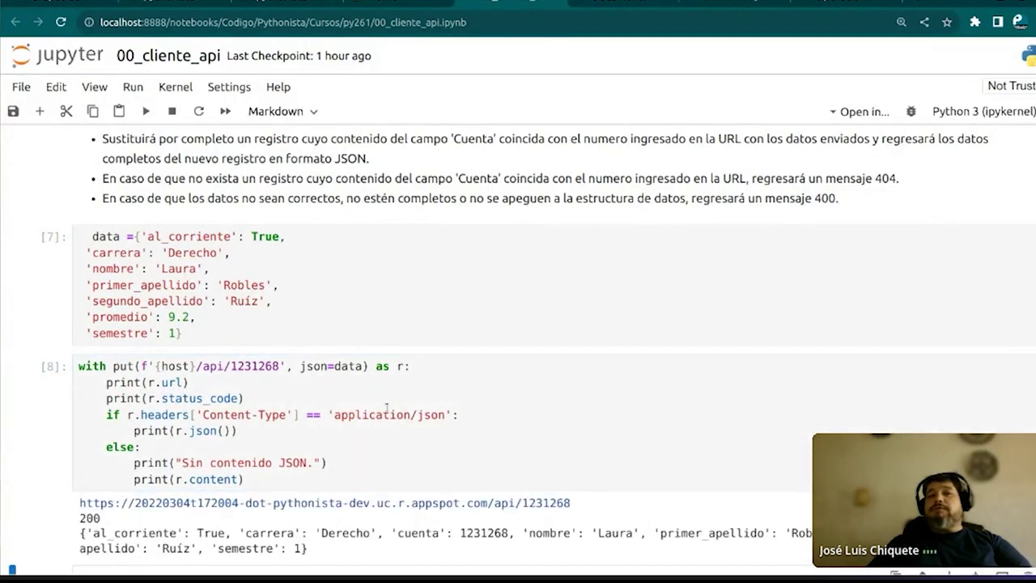
Run the PATCH data and request cells, which return 405
scroll(387, 408, down, 2)
scroll(387, 408, down, 1)
key(shift+Return)
key(shift+Return)
scroll(408, 345, down, 2)
key(shift+Return)
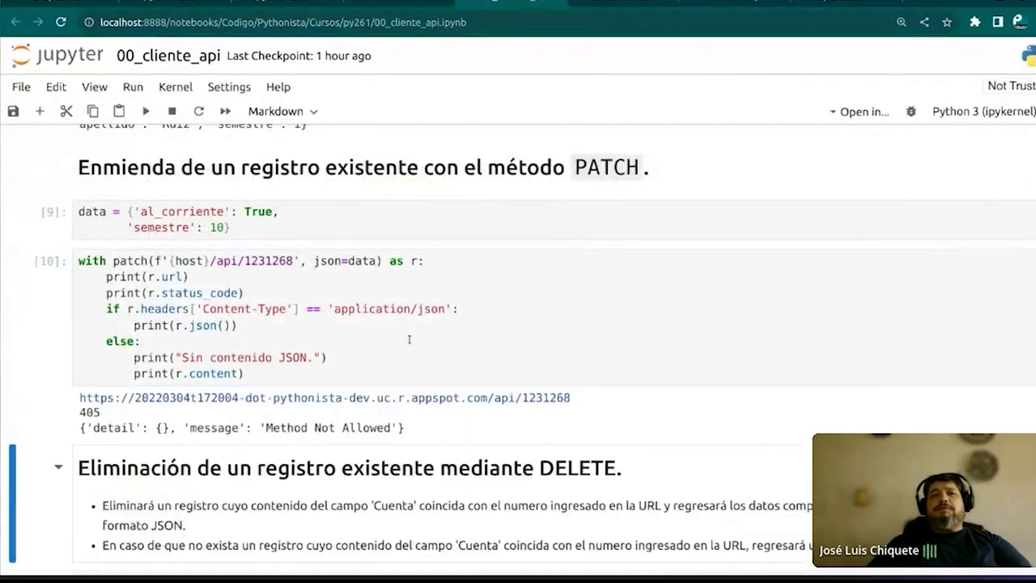
Send the DELETE request for record 1231268 without logging in, getting 403 Forbidden
scroll(132, 261, down, 3)
drag(79, 159, 414, 185)
click(489, 182)
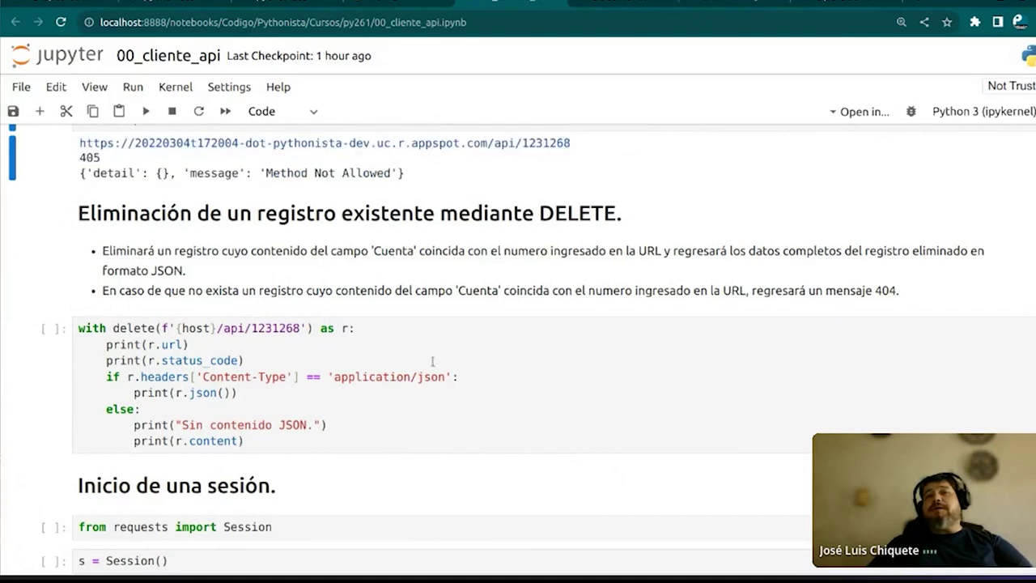
click(454, 325)
key(shift+Return)
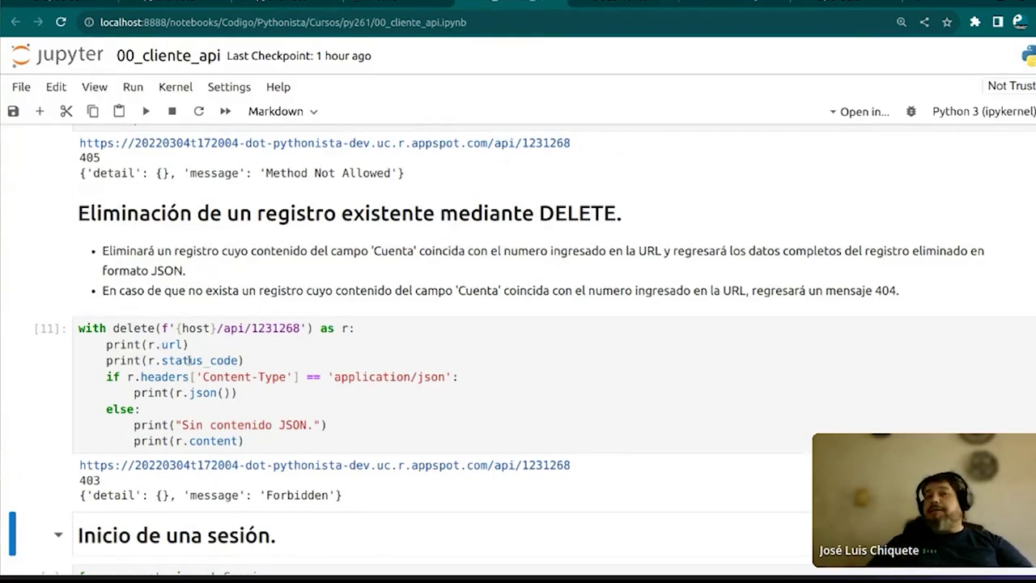
scroll(185, 393, down, 5)
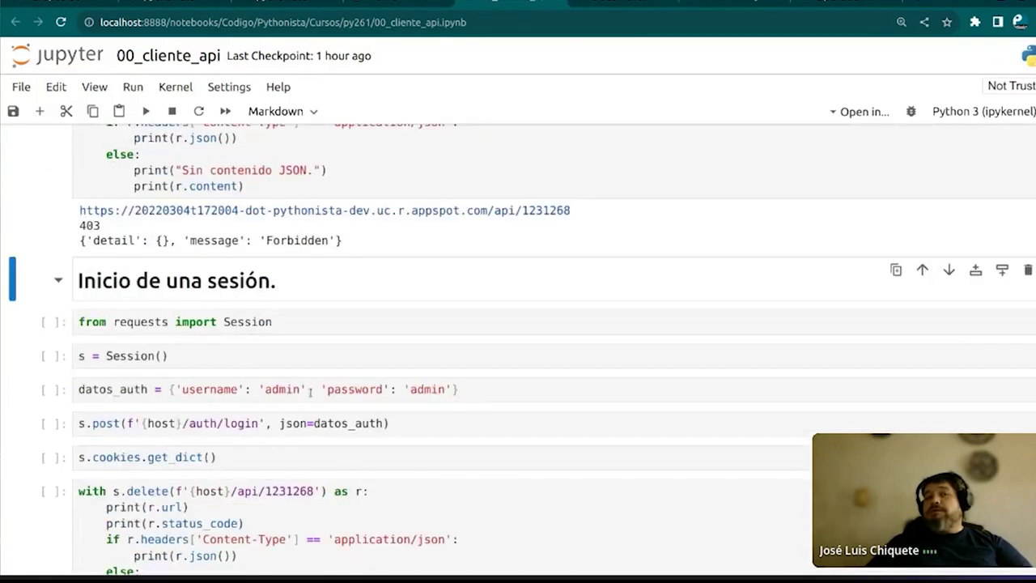
Import Session, create a session, store the credentials, and log in to the API
click(353, 322)
key(shift+Return)
click(295, 356)
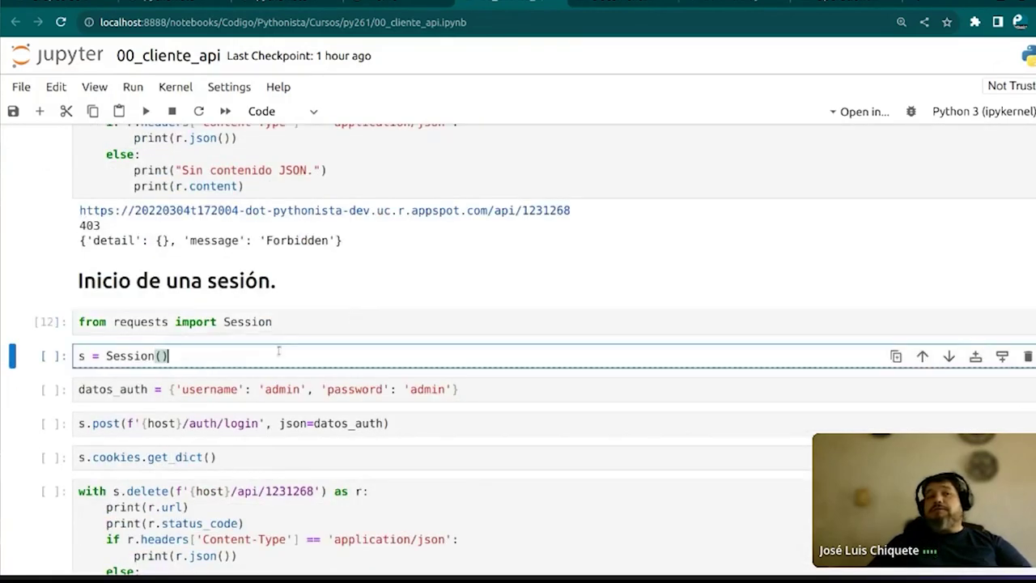
key(shift+Return)
click(486, 389)
key(shift+Return)
click(449, 423)
key(shift+Return)
Show the session cookies and send the logged-in DELETE request, which returns 200
scroll(410, 462, down, 2)
key(Return)
key(shift+Return)
scroll(338, 316, down, 4)
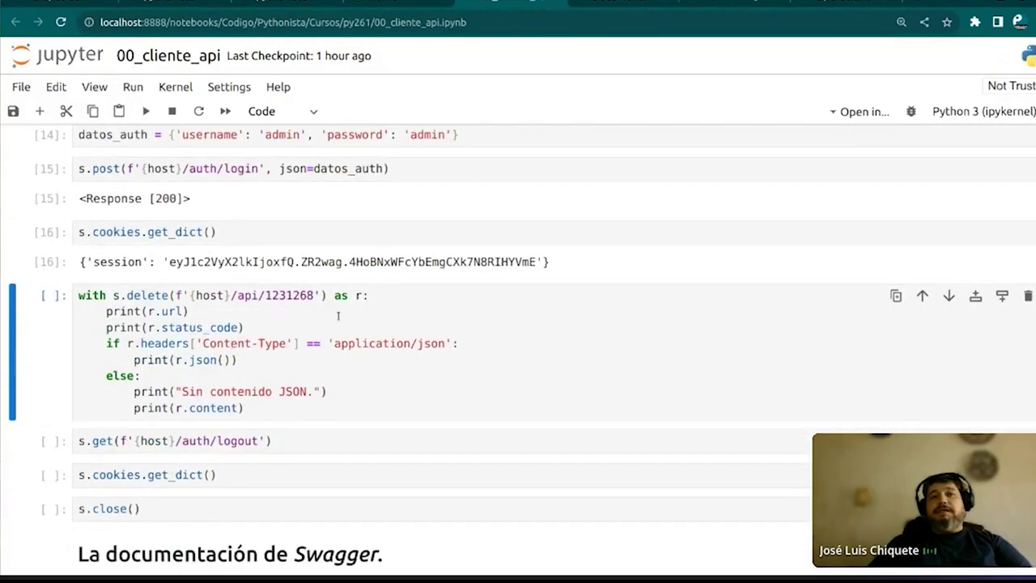
click(459, 324)
key(shift+Return)
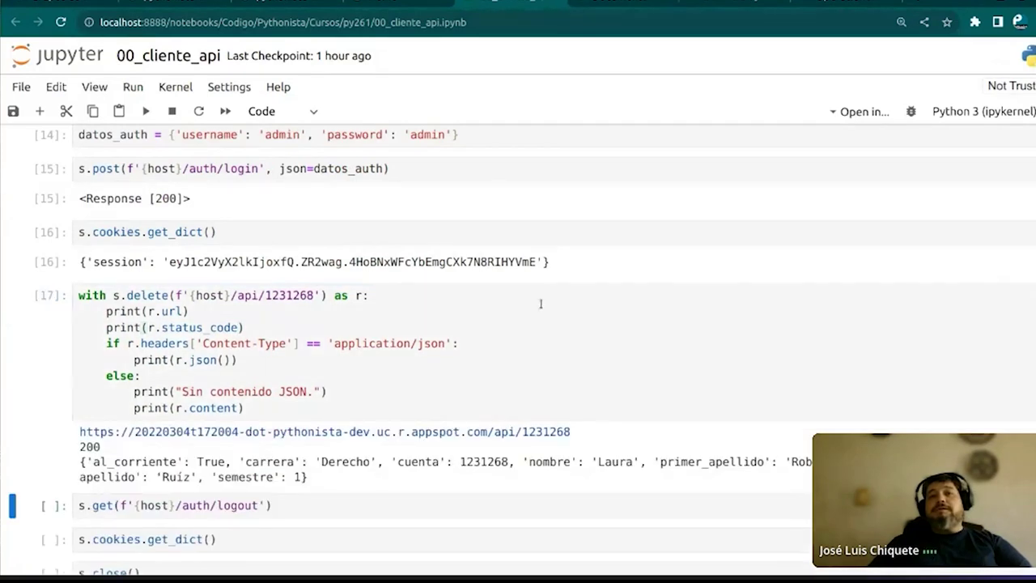
Log out of the API with status 200, recheck the cookies, and go to the Cloud Logging docs
click(122, 295)
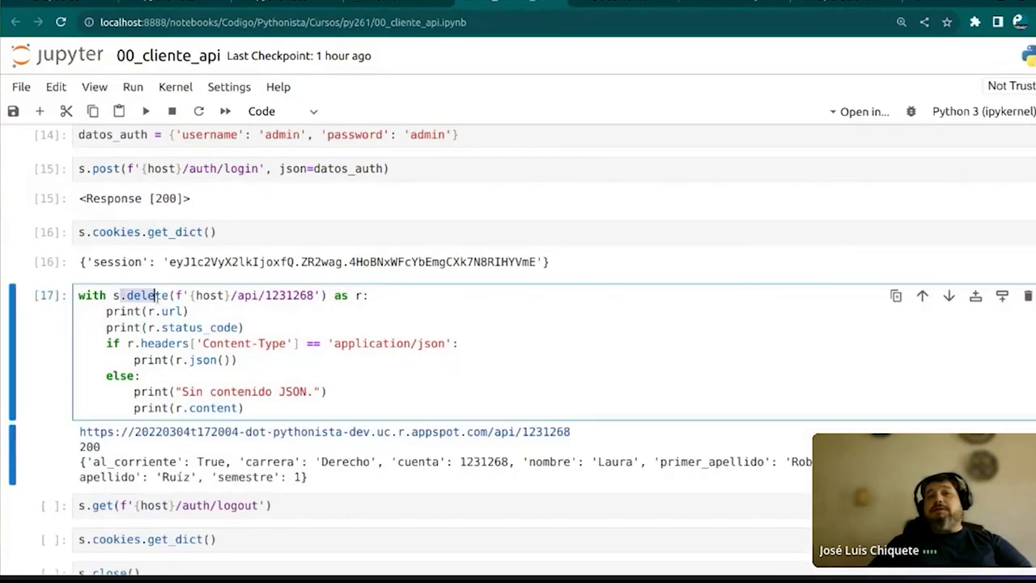
scroll(379, 346, down, 2)
scroll(381, 346, down, 2)
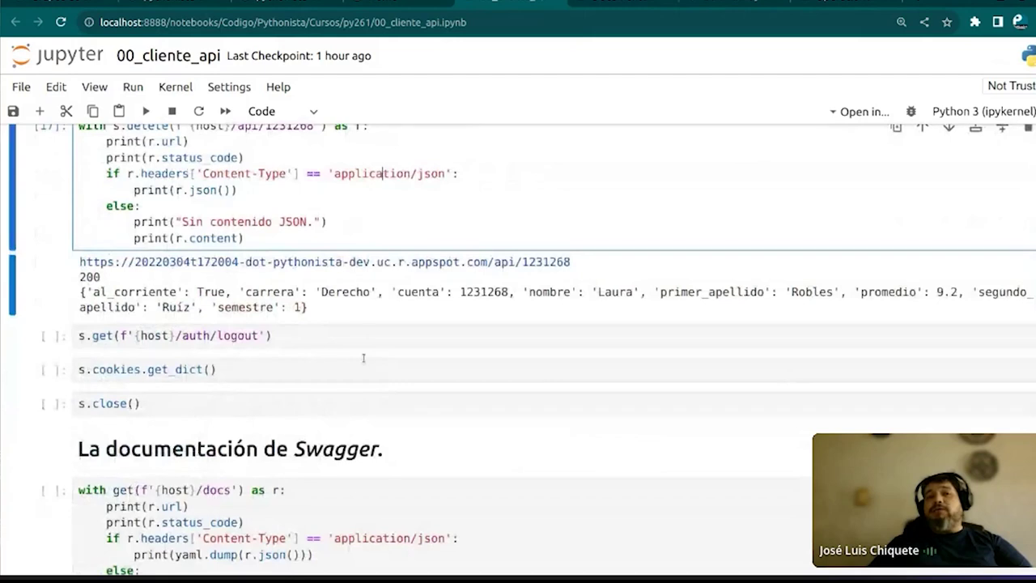
click(363, 339)
key(shift+Return)
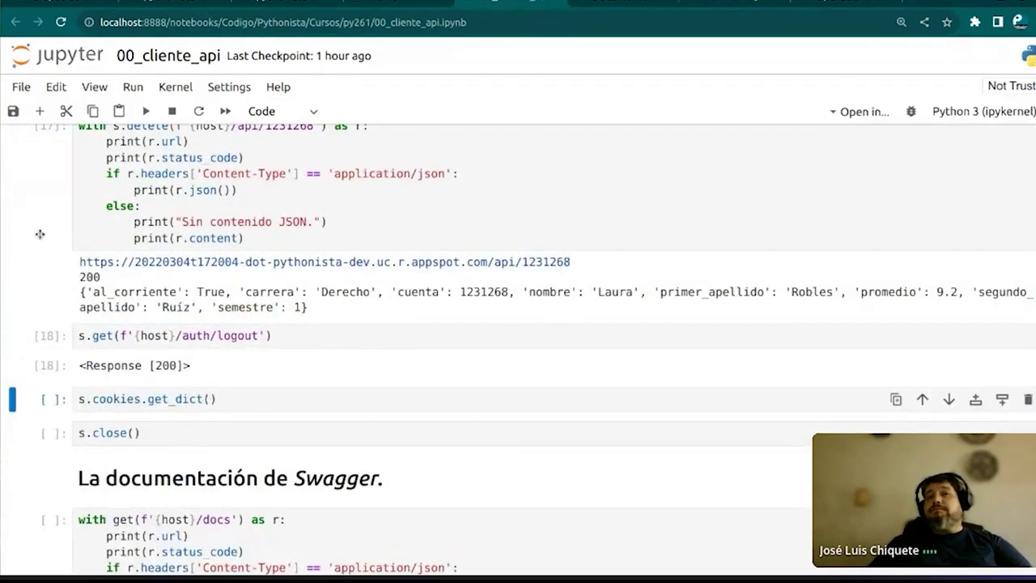
click(232, 407)
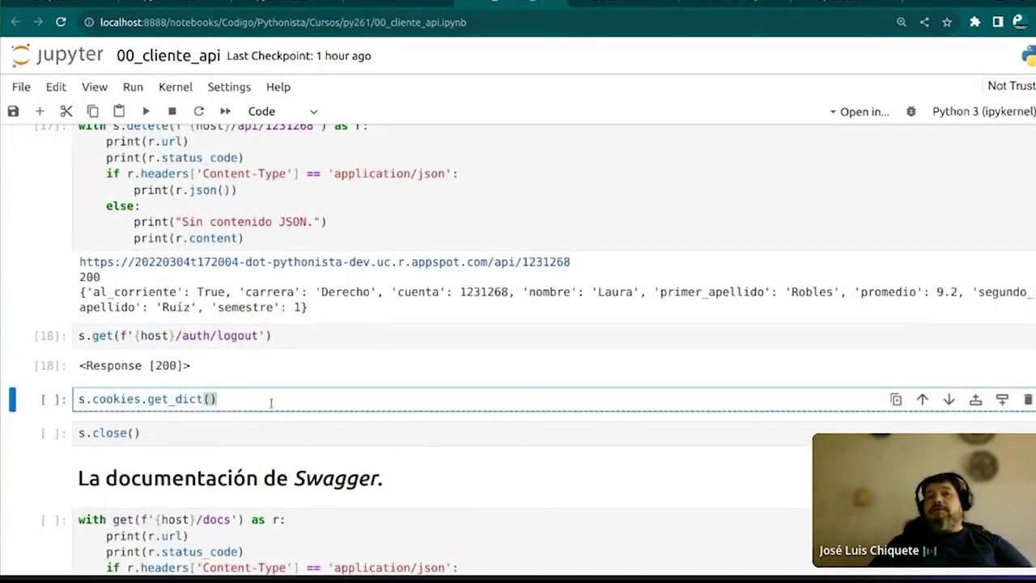
scroll(271, 402, down, 2)
scroll(271, 403, up, 4)
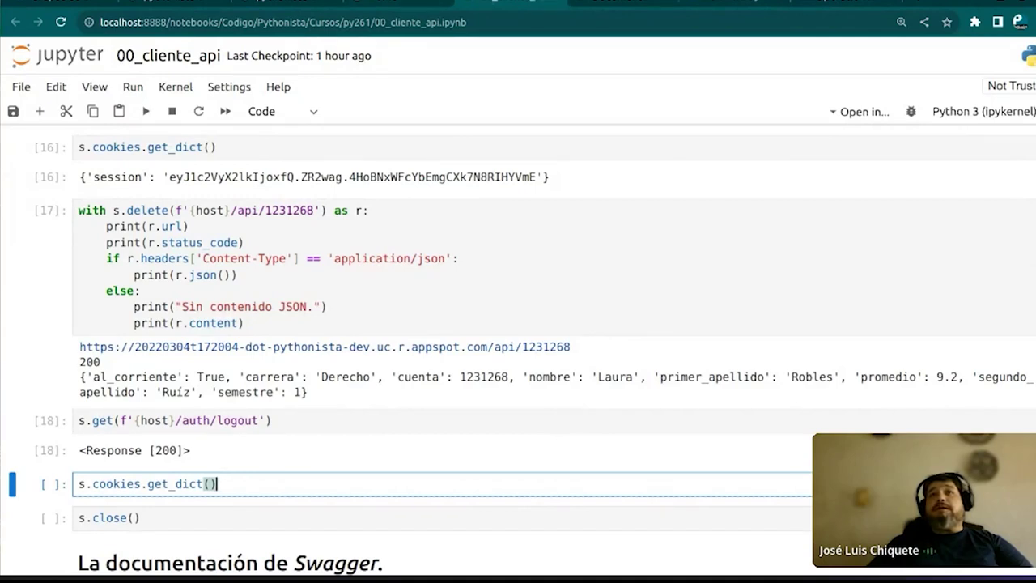
click(499, 11)
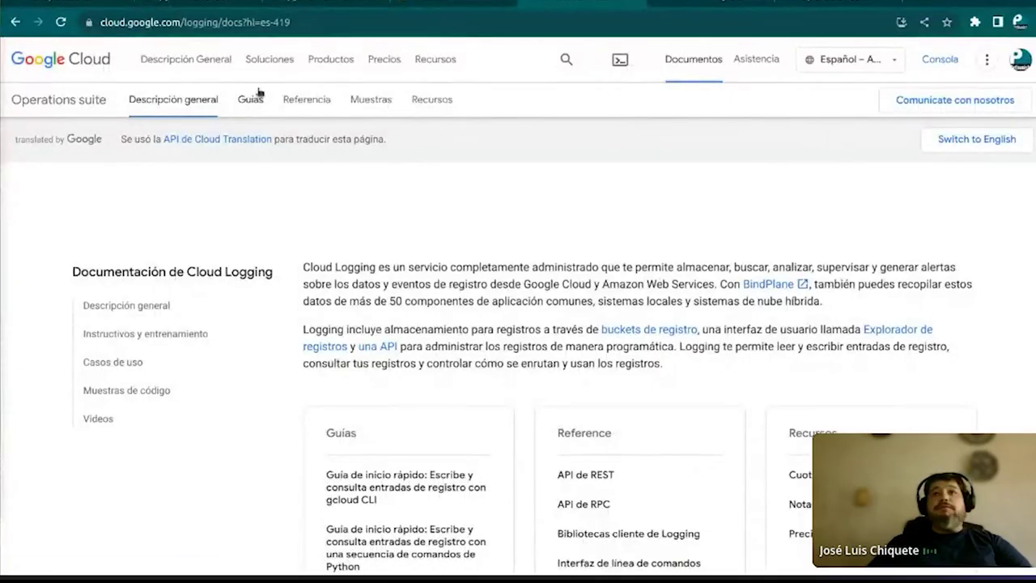
Cycle through the Jupyter, JSON response, Cloud Logging and Operations tabs to the console's Error Reporting page
key(ctrl+shift+Tab)
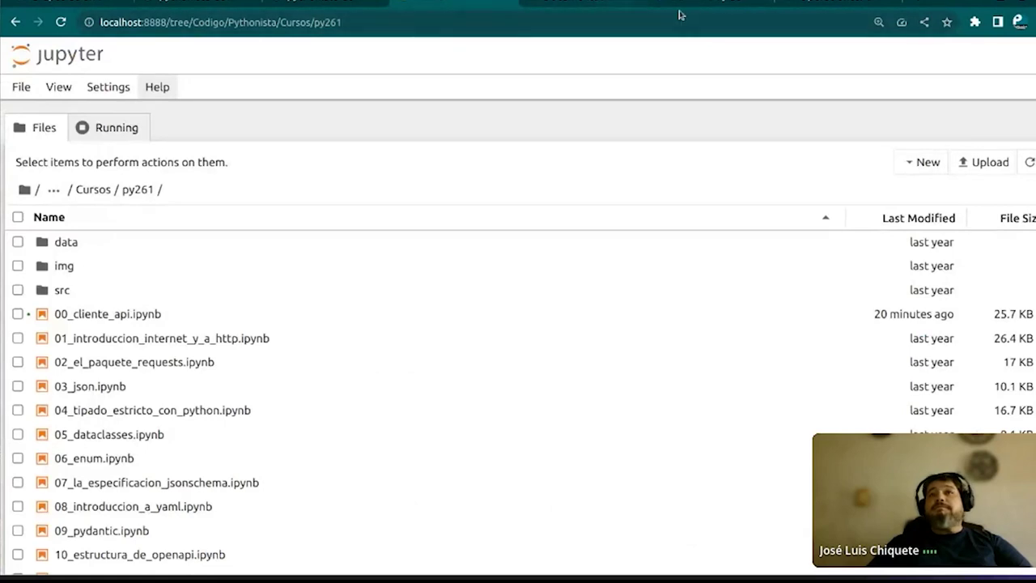
key(ctrl+shift+Tab)
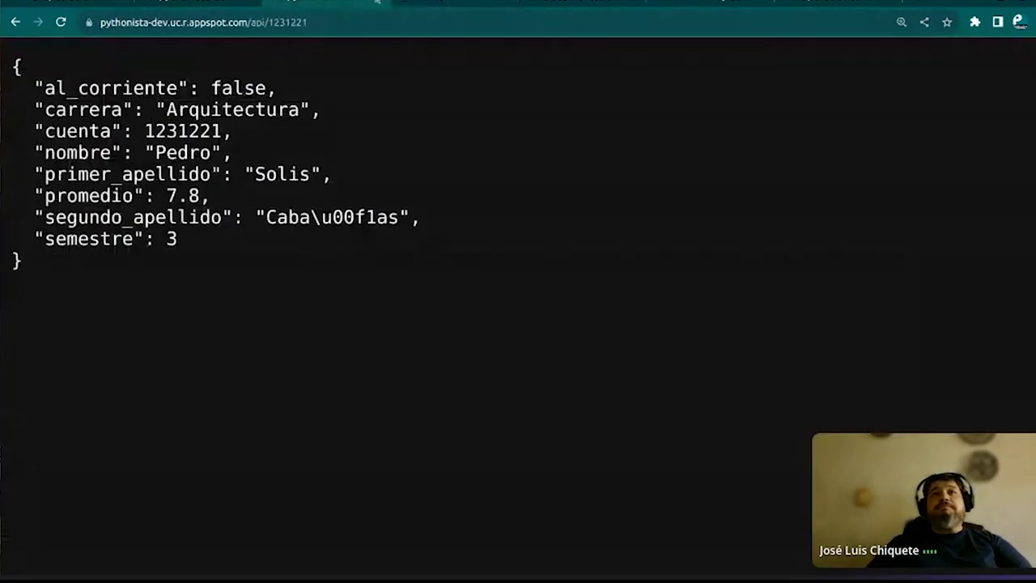
click(377, 2)
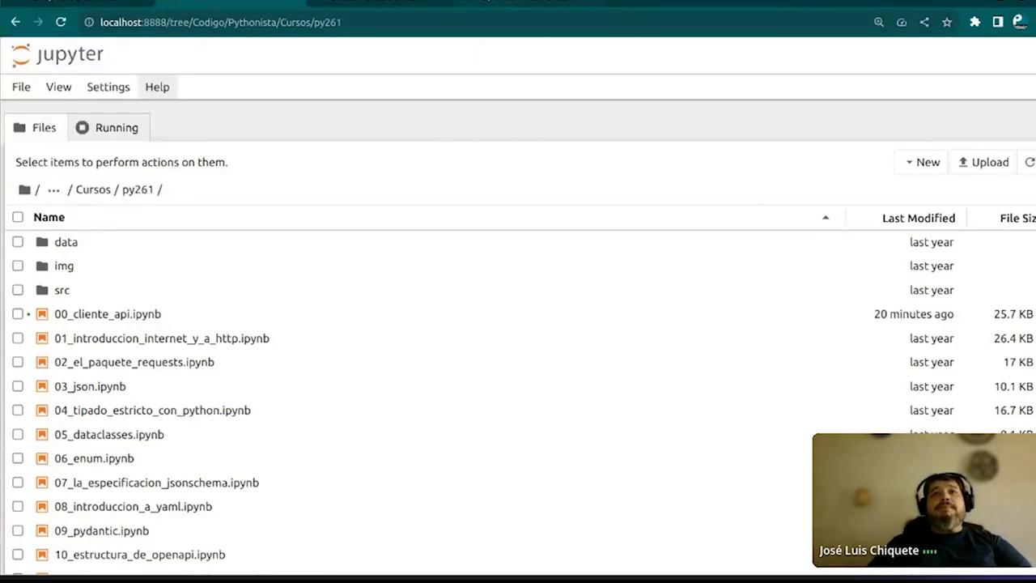
click(231, 4)
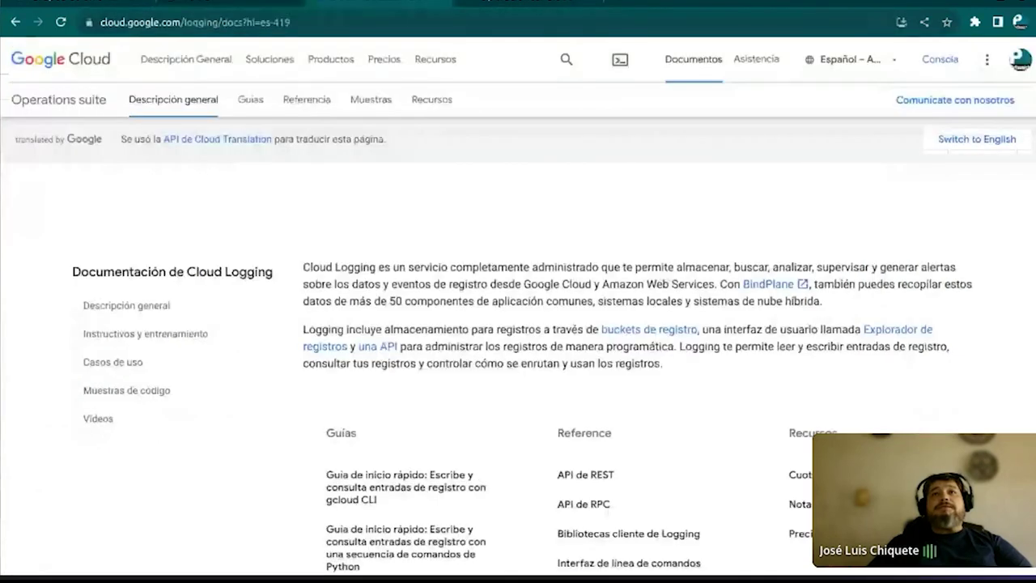
click(445, 4)
click(89, 4)
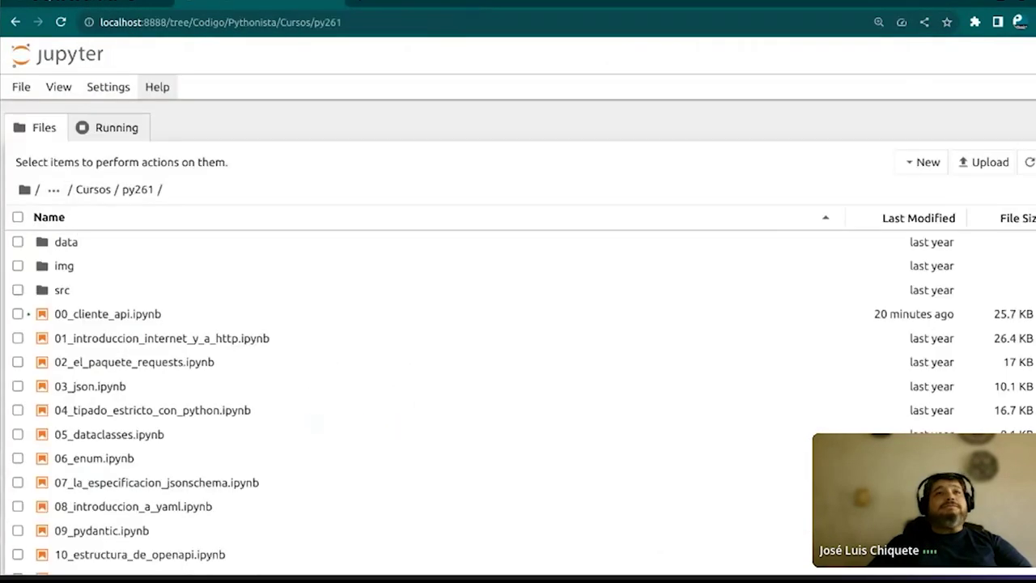
click(134, 4)
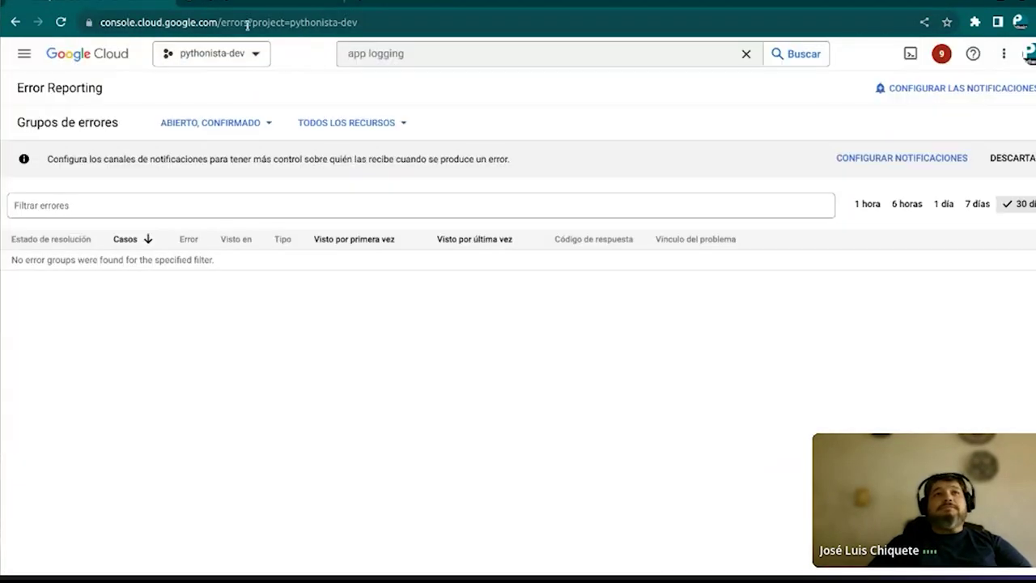
Go to console.cloud.google.com to reach the pythonista-dev welcome page
click(151, 21)
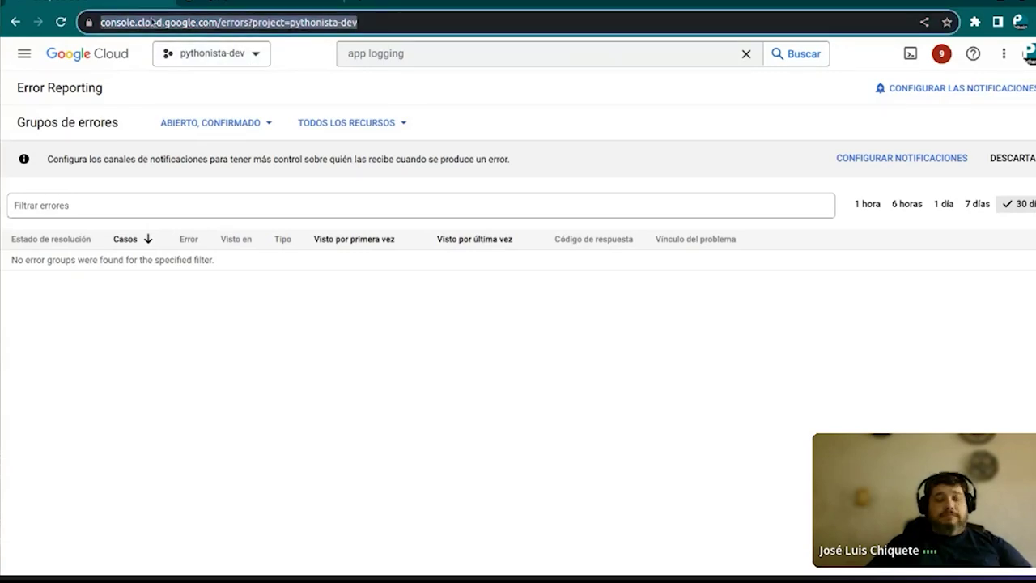
text(console.cloud.google.com)
key(Return)
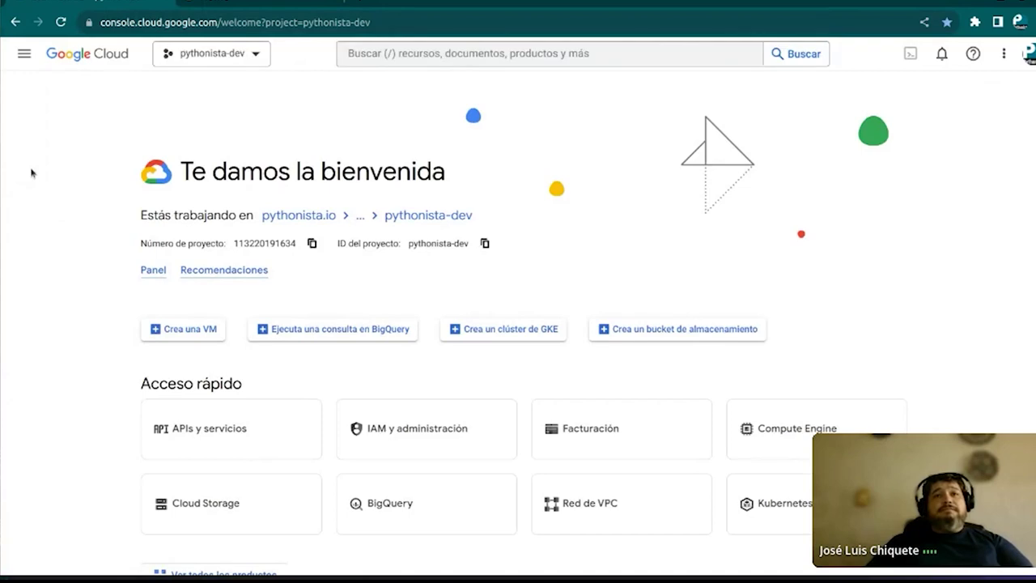
Browse the products menu, including BigQuery's submenu, then start a search in the top search bar
click(24, 54)
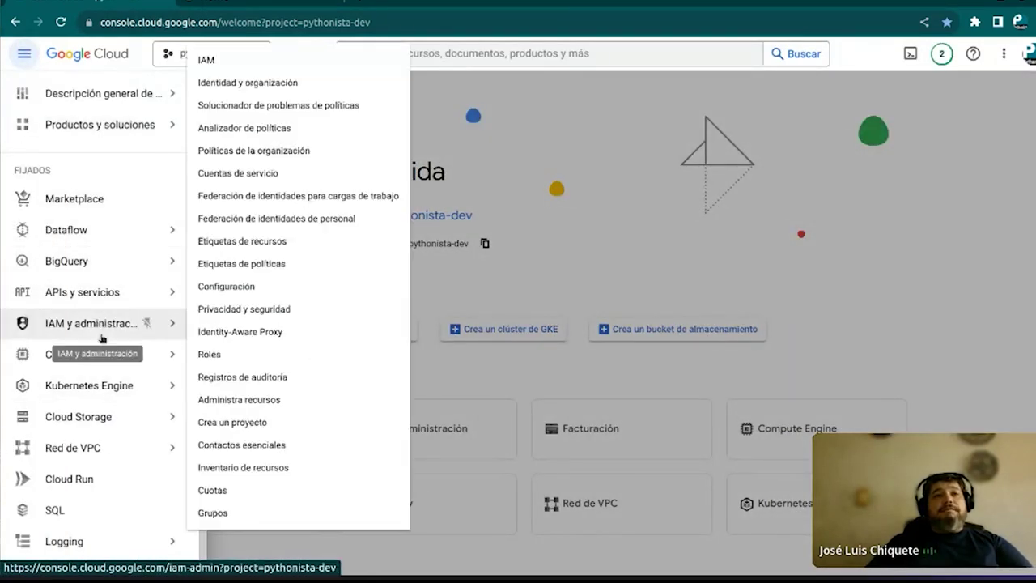
mouse_move(90, 313)
mouse_move(97, 259)
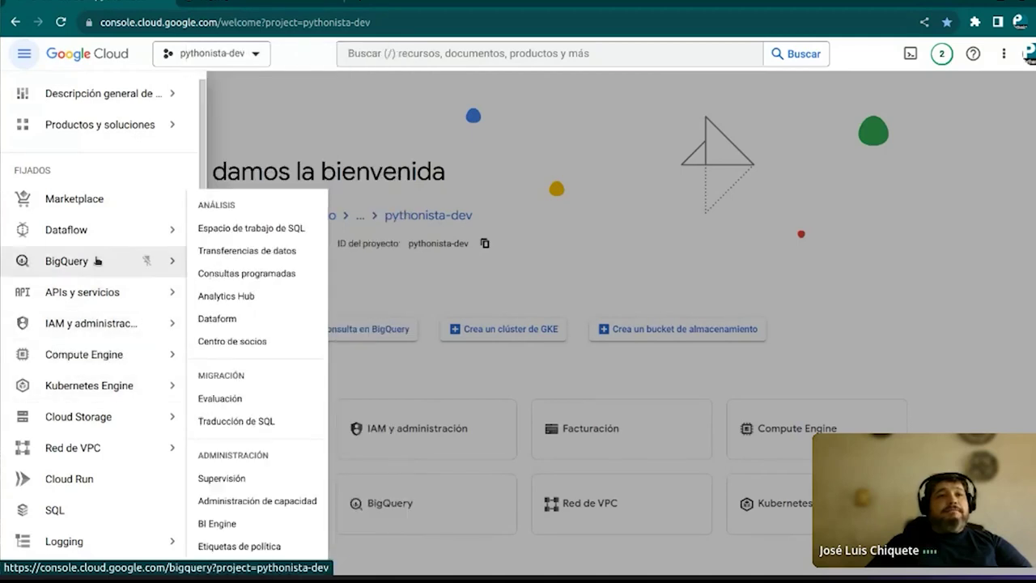
scroll(85, 275, down, 1)
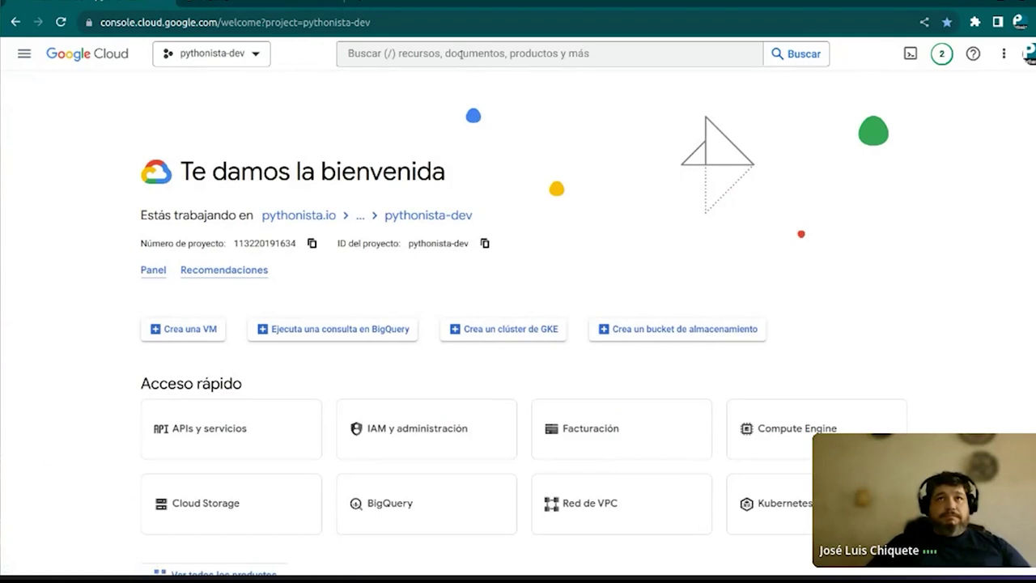
click(463, 53)
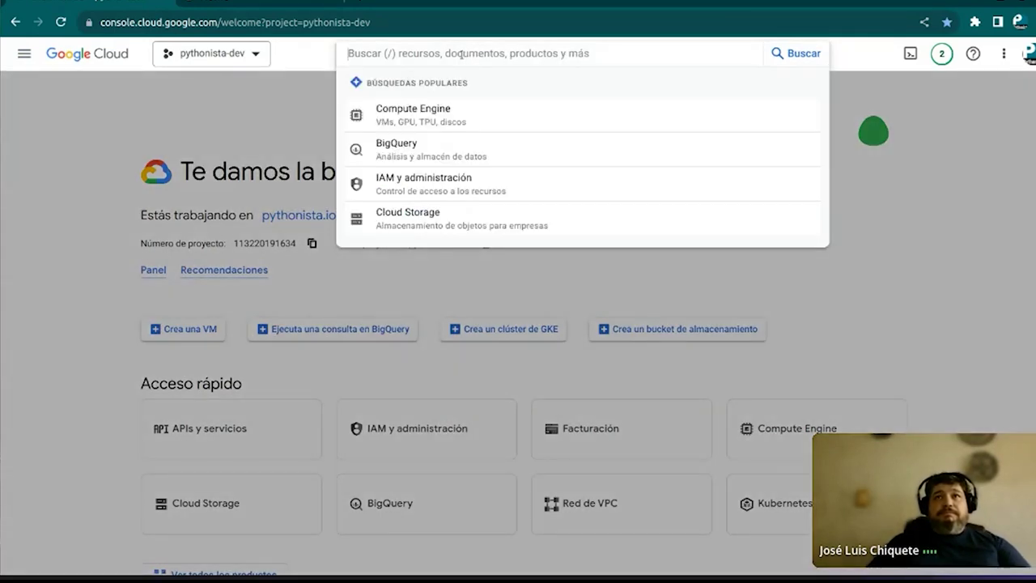
Search 'app' to open the App Engine dashboard, chart 12 hours, and scroll to the Carga actual table
text(app)
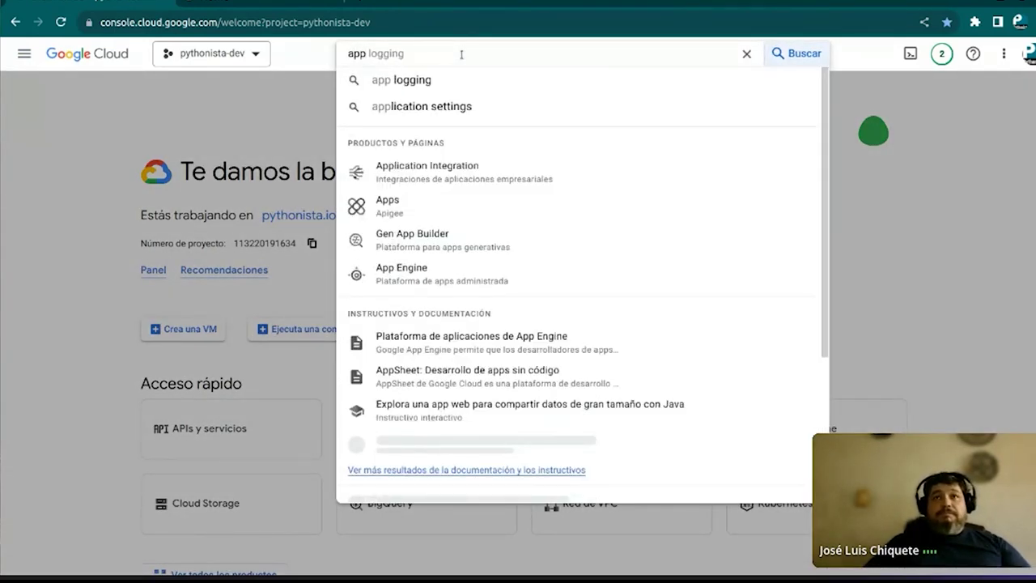
click(419, 272)
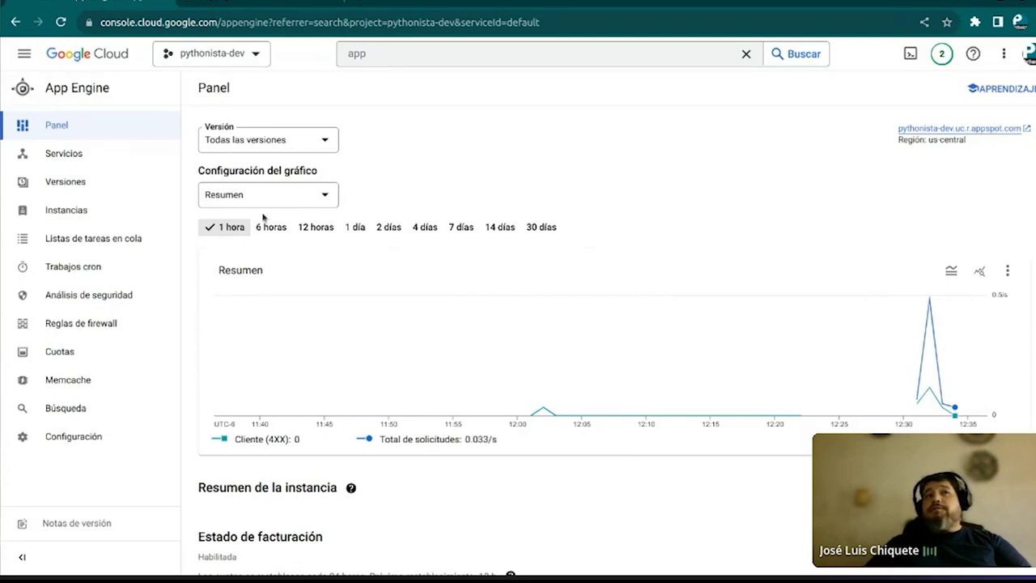
click(314, 229)
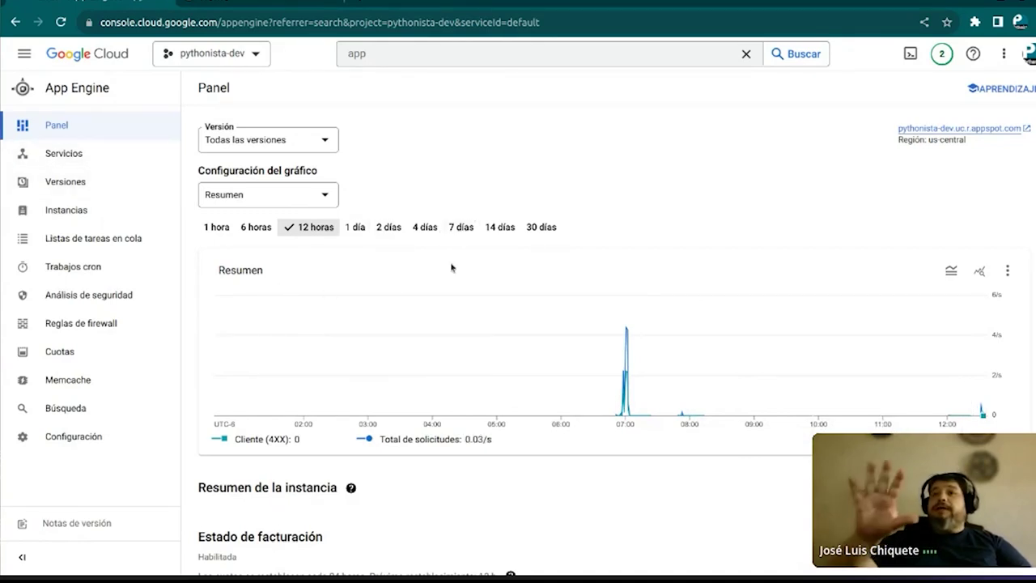
scroll(451, 267, down, 5)
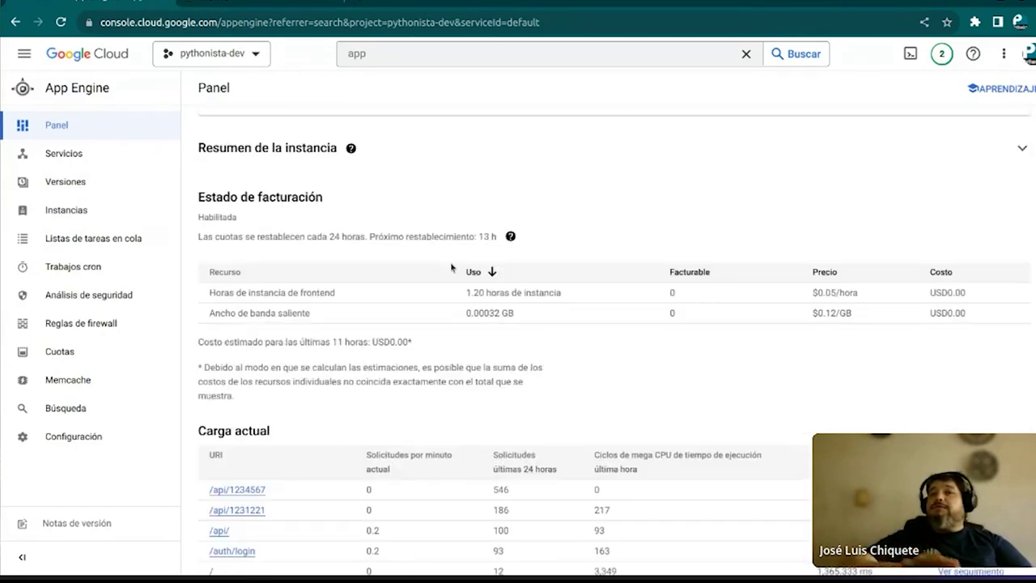
scroll(451, 267, down, 4)
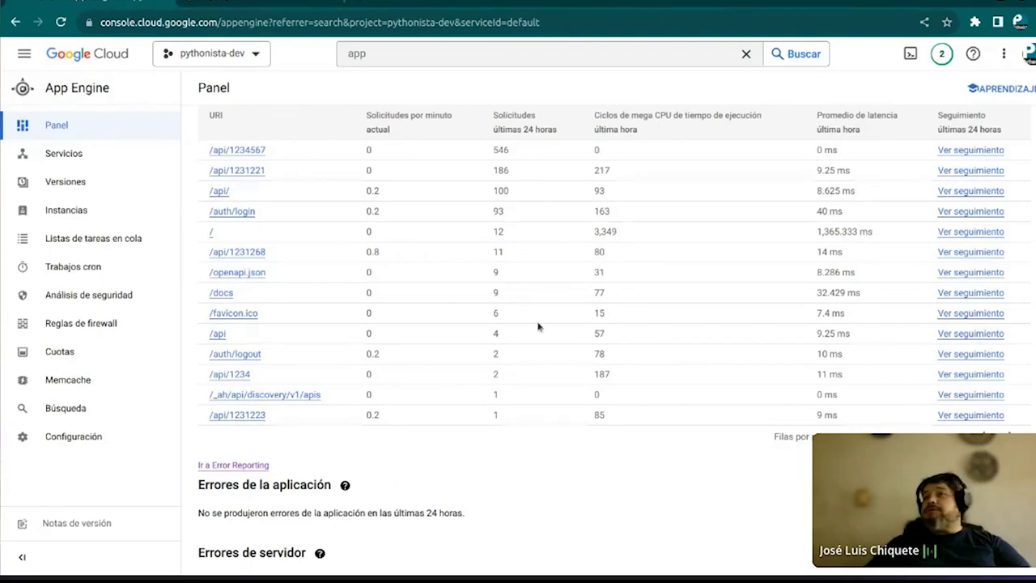
scroll(857, 292, up, 3)
scroll(420, 210, down, 2)
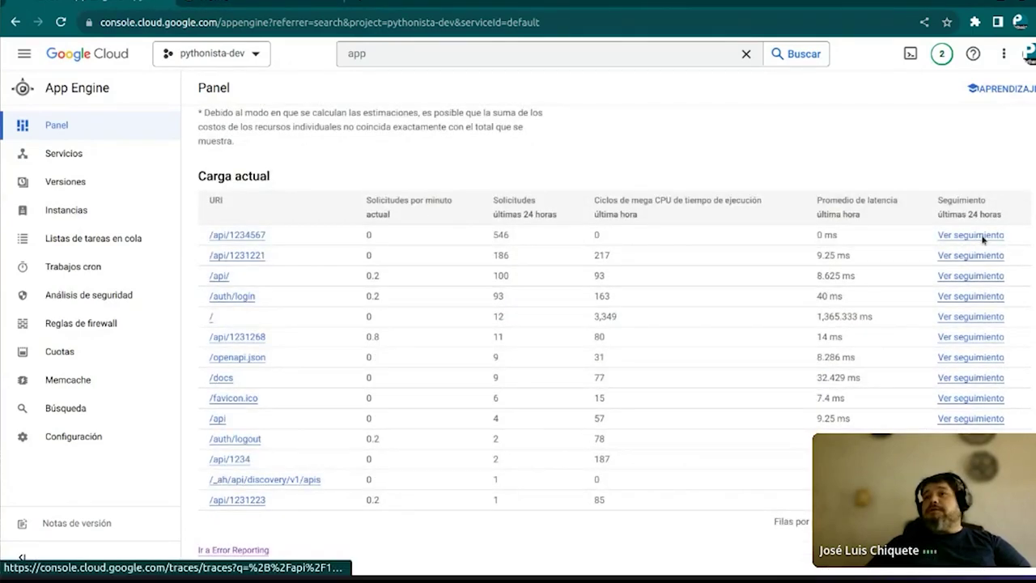
Find no traces for /api/1234567, then go back and open the request logs for path /
click(980, 235)
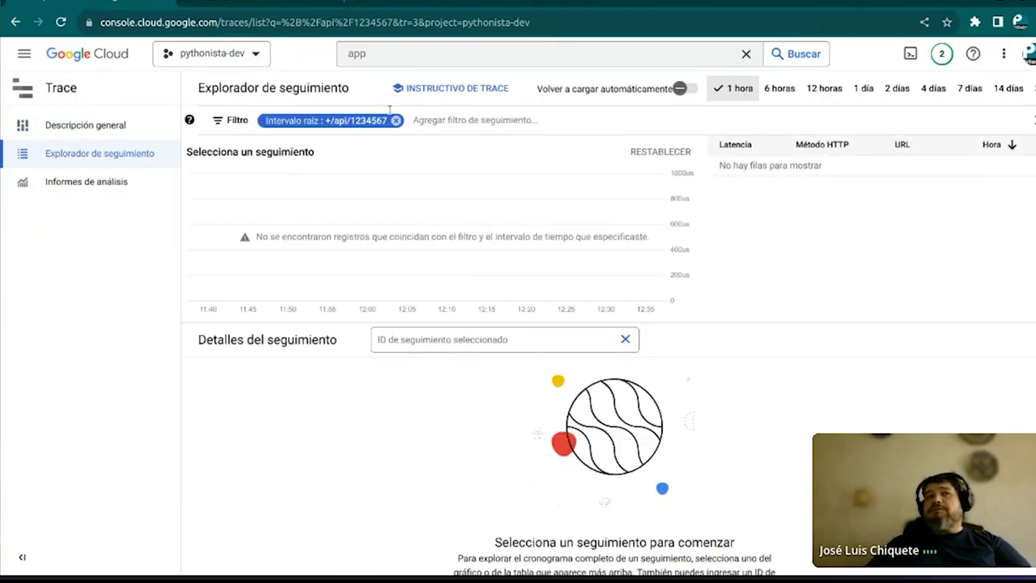
click(16, 22)
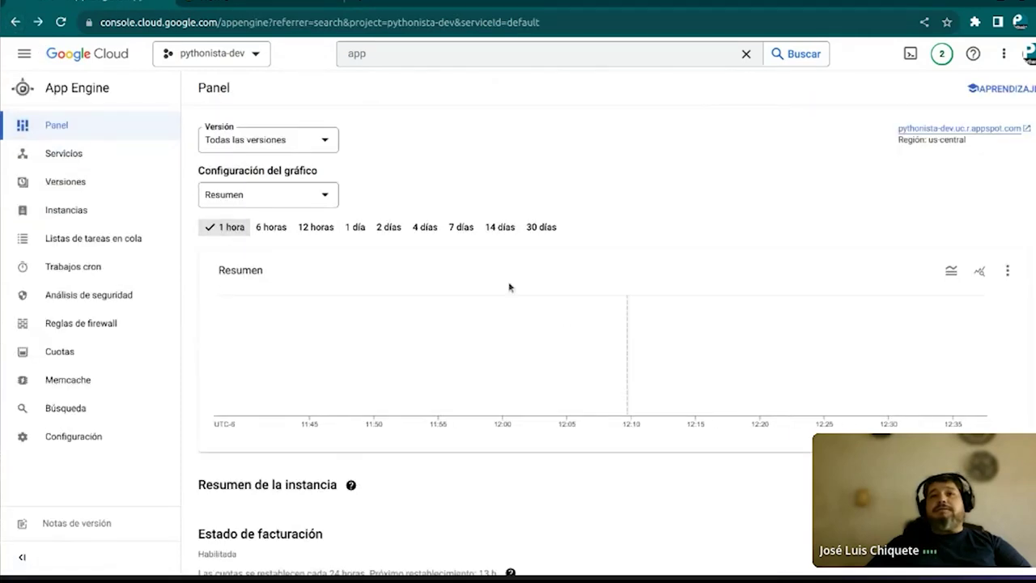
scroll(509, 287, down, 3)
scroll(509, 286, down, 5)
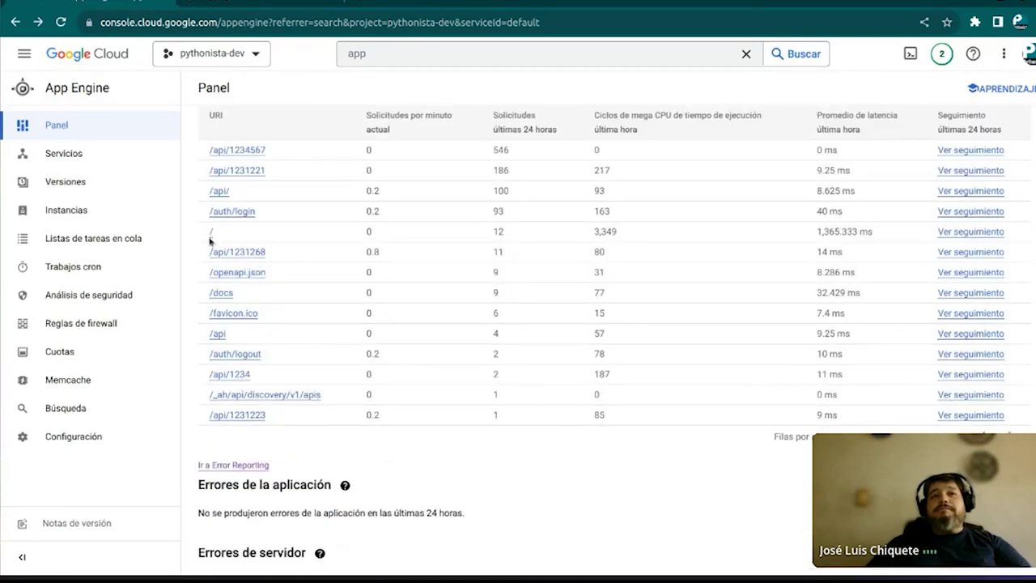
click(212, 234)
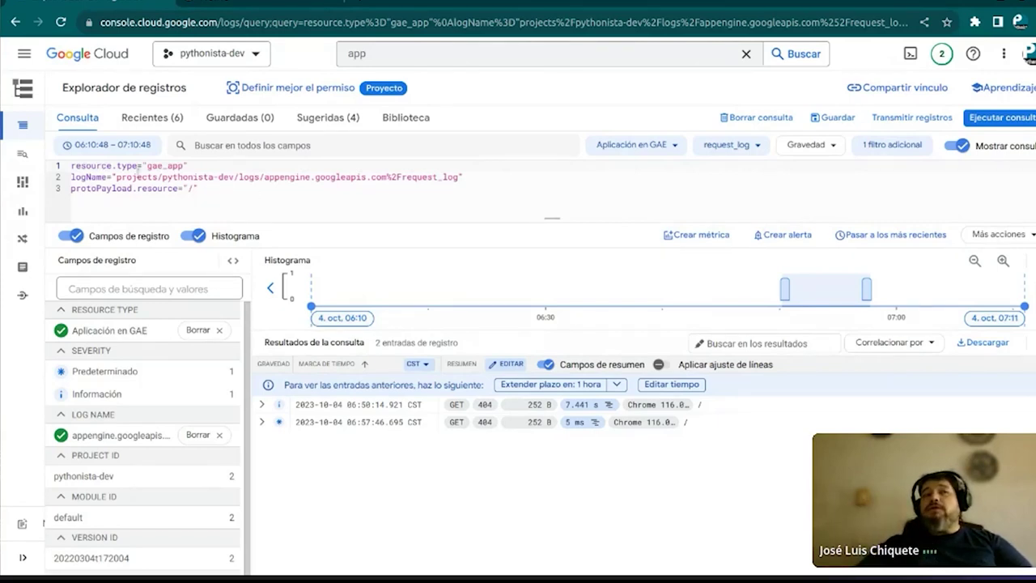
Highlight the gae_app request_log query and its logName value to explain them, then zoom in
drag(217, 195, 171, 152)
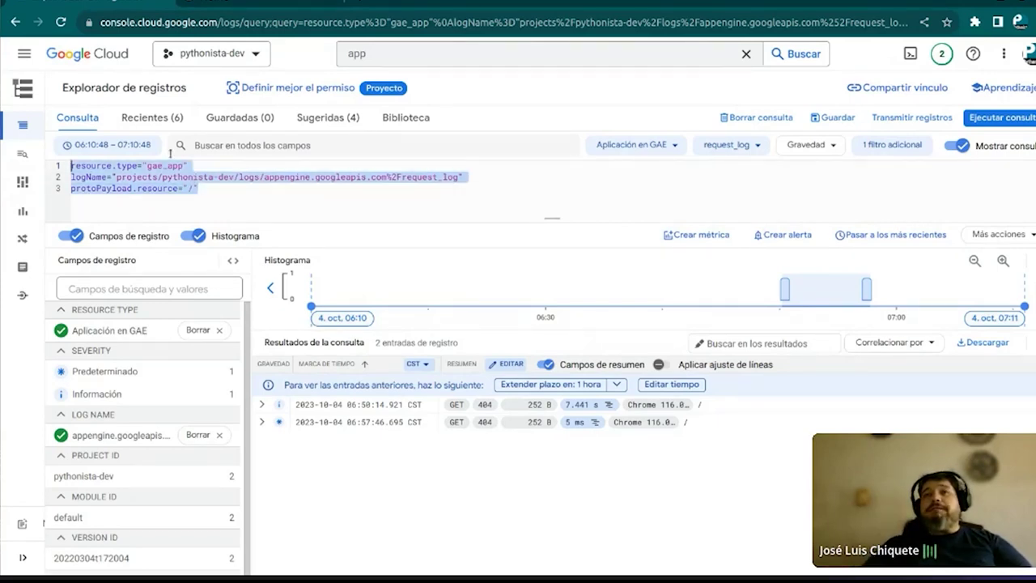
click(278, 198)
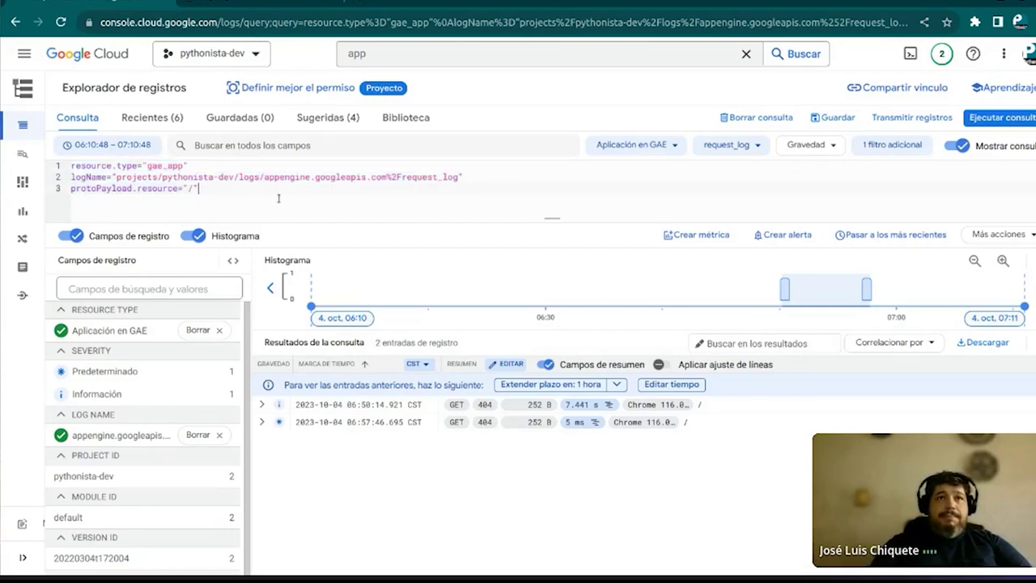
double_click(273, 177)
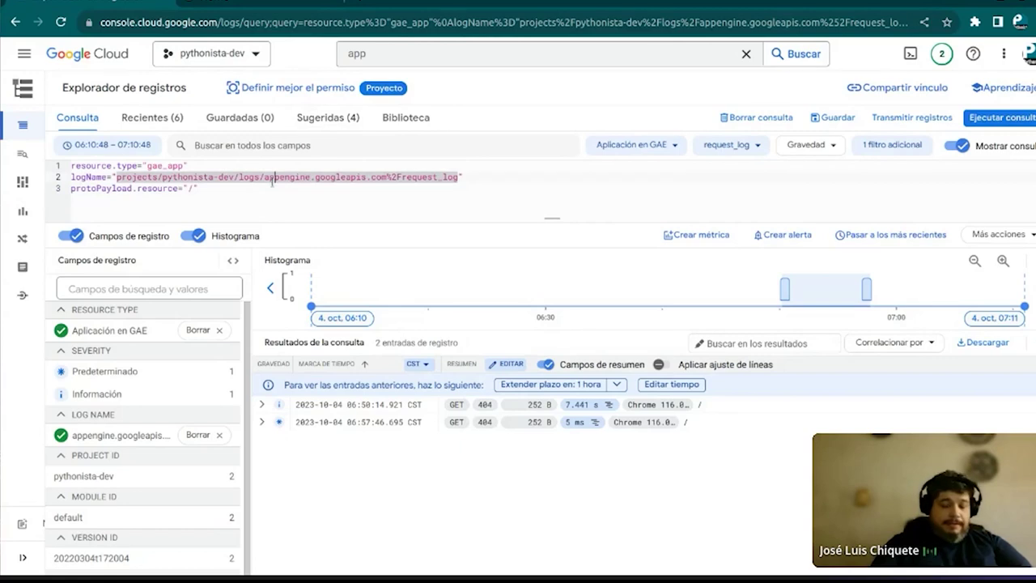
click(268, 189)
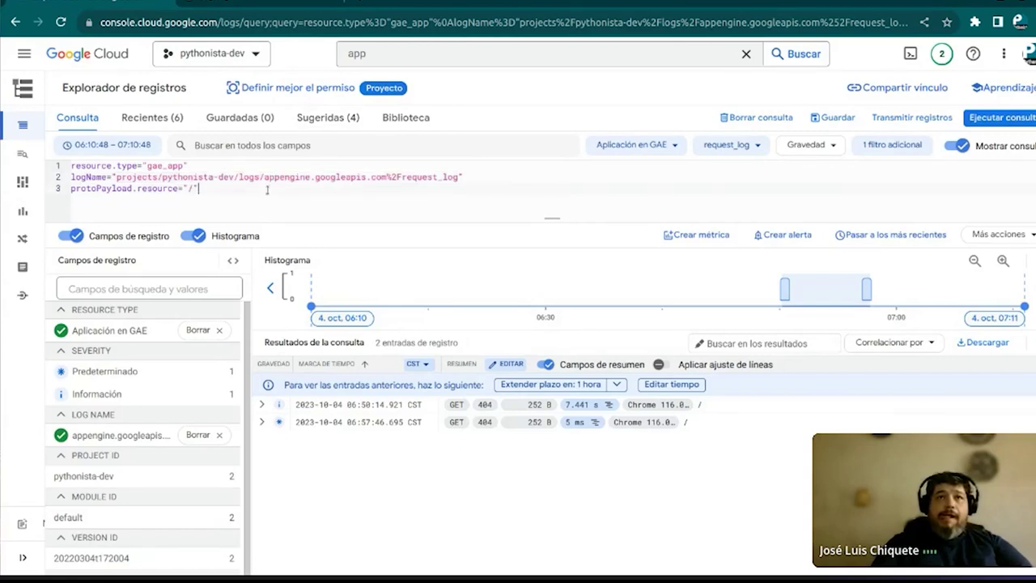
key(ctrl+plus)
key(ctrl+plus)
key(ctrl+plus)
key(ctrl+plus)
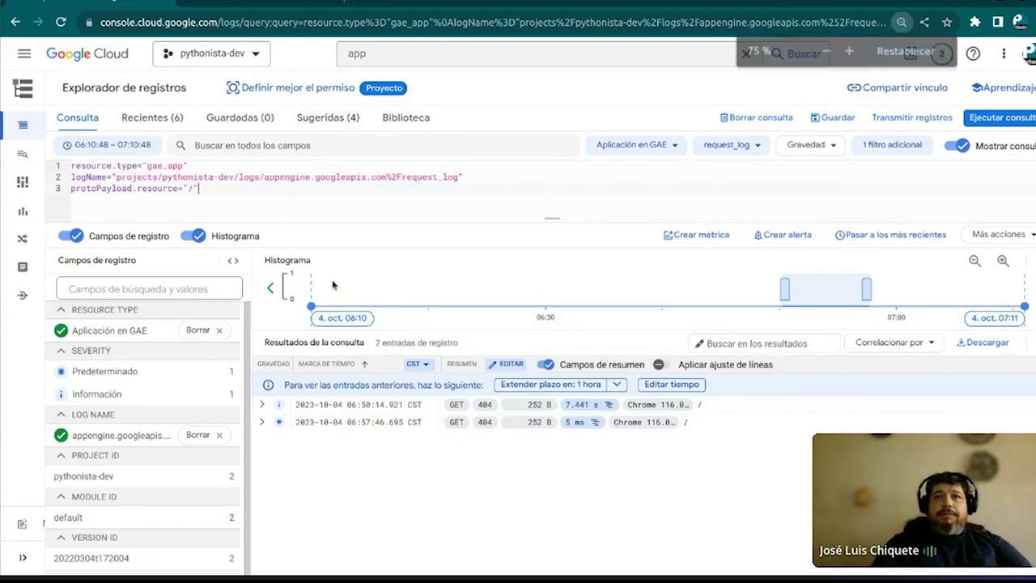
key(ctrl+plus)
key(ctrl+plus)
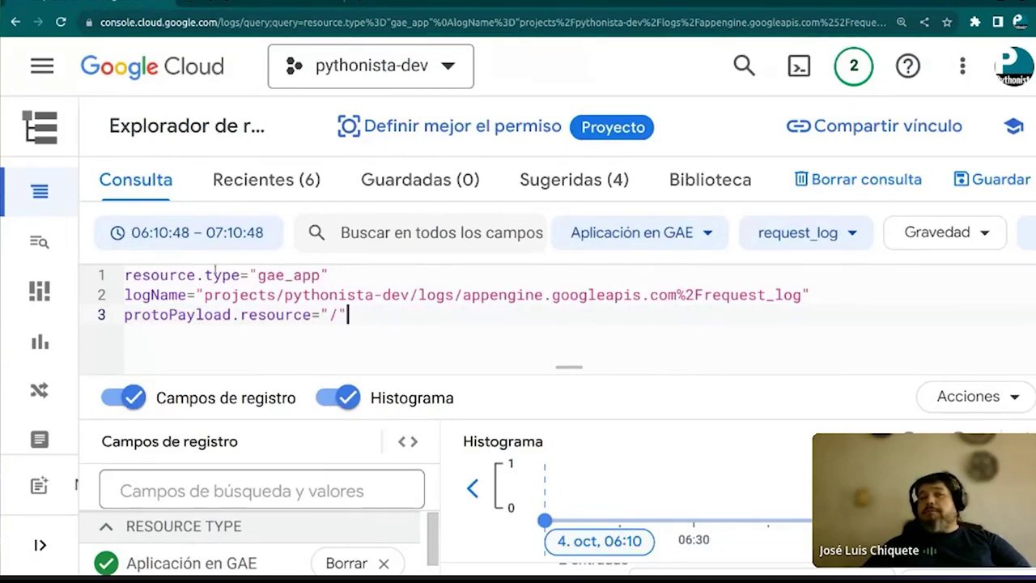
drag(257, 275, 330, 275)
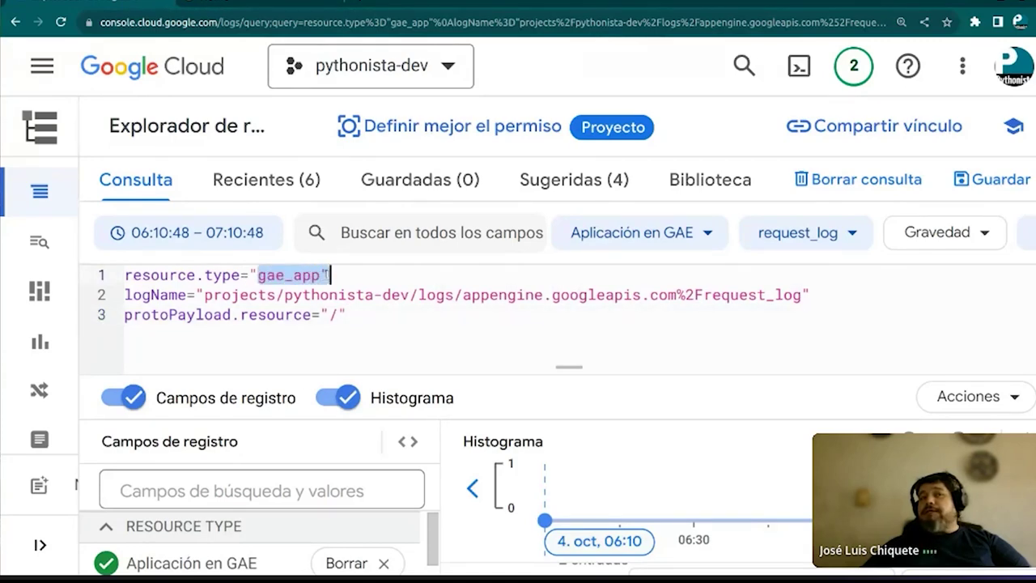
click(358, 277)
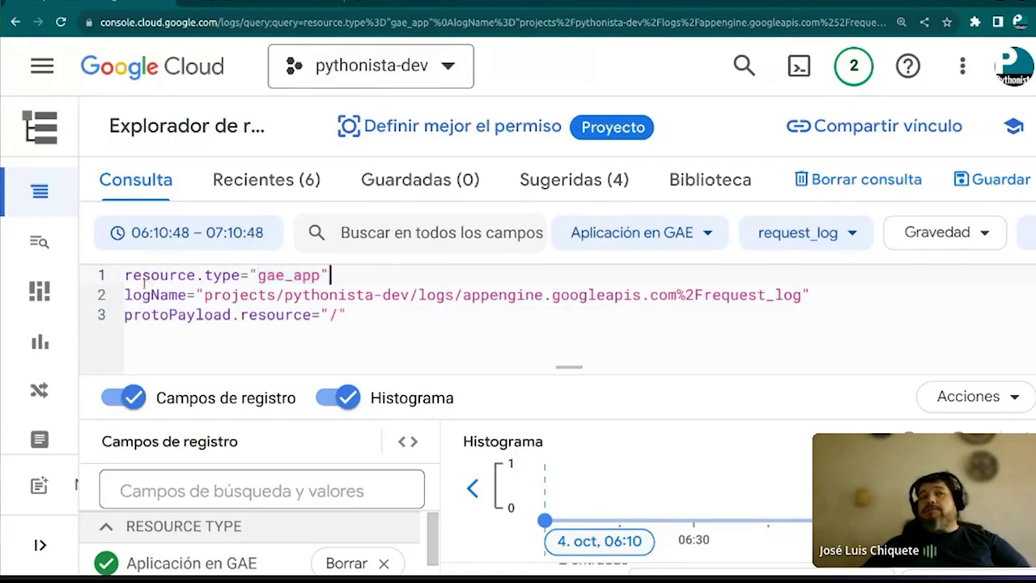
drag(126, 295, 187, 295)
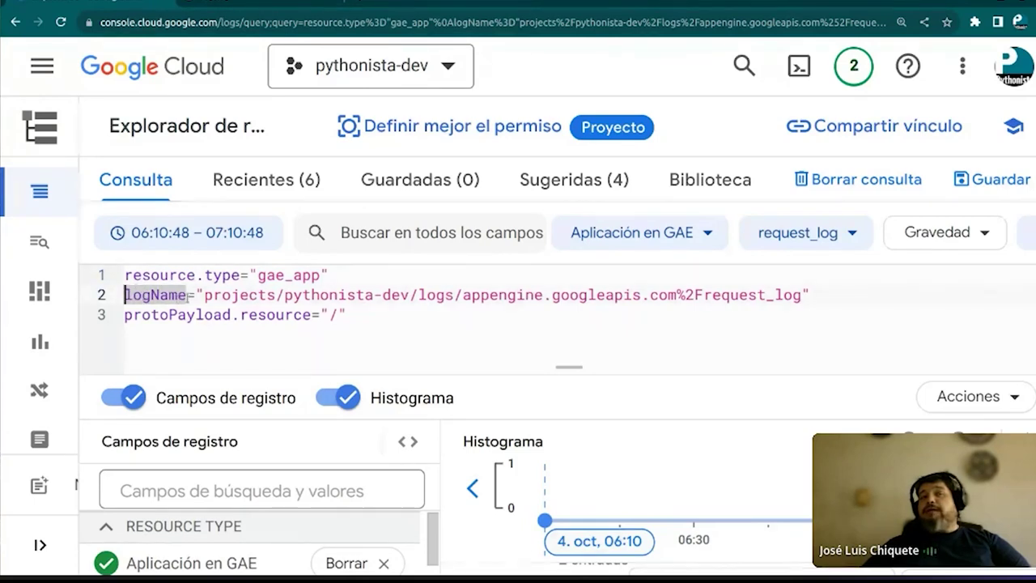
double_click(214, 296)
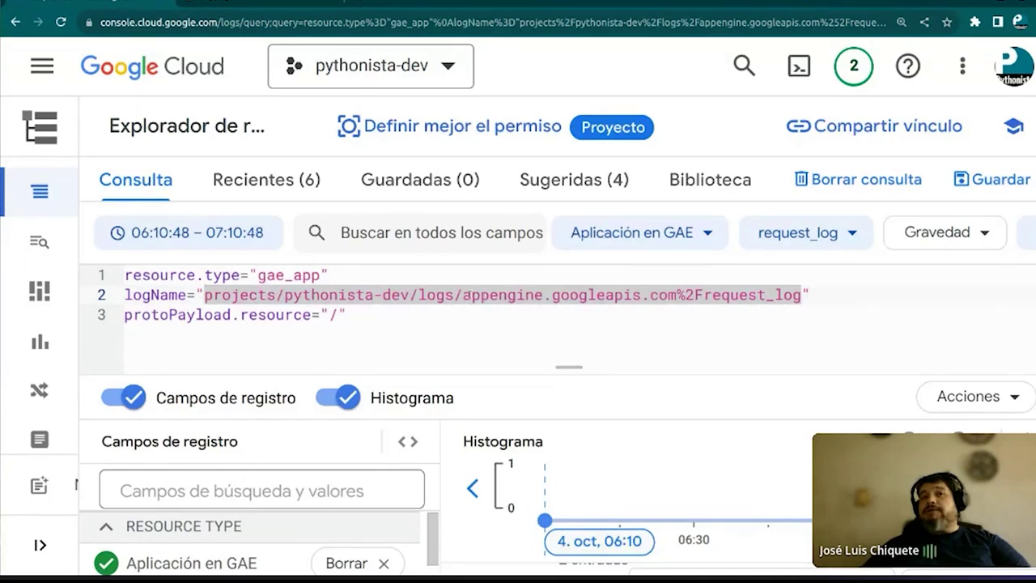
drag(463, 295, 811, 294)
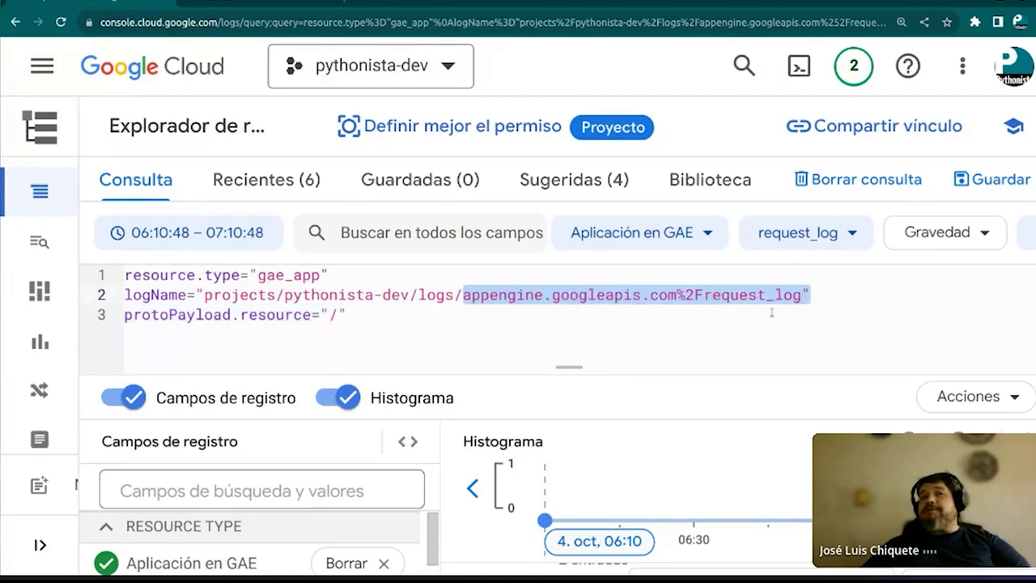
click(579, 324)
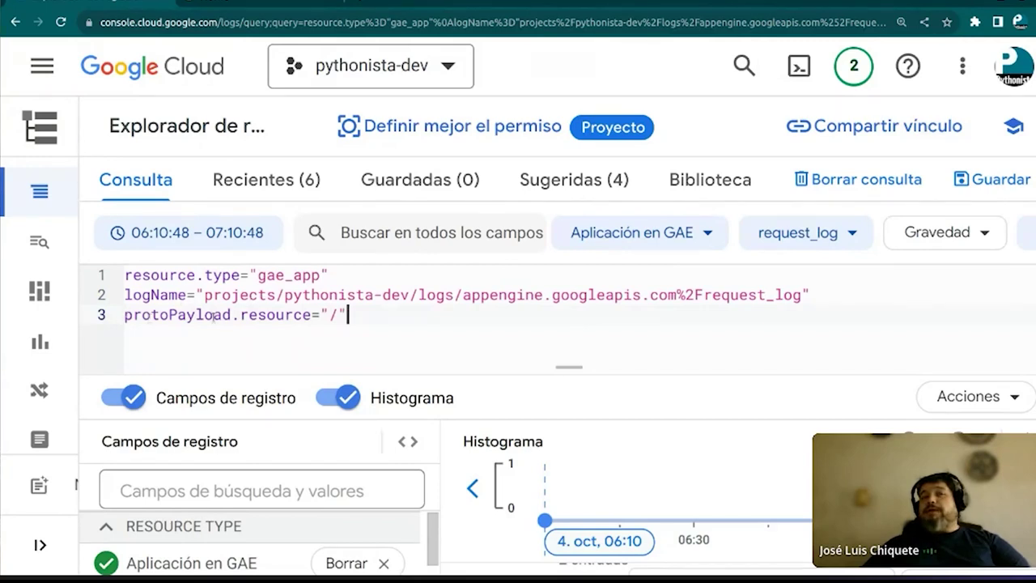
drag(232, 315, 124, 314)
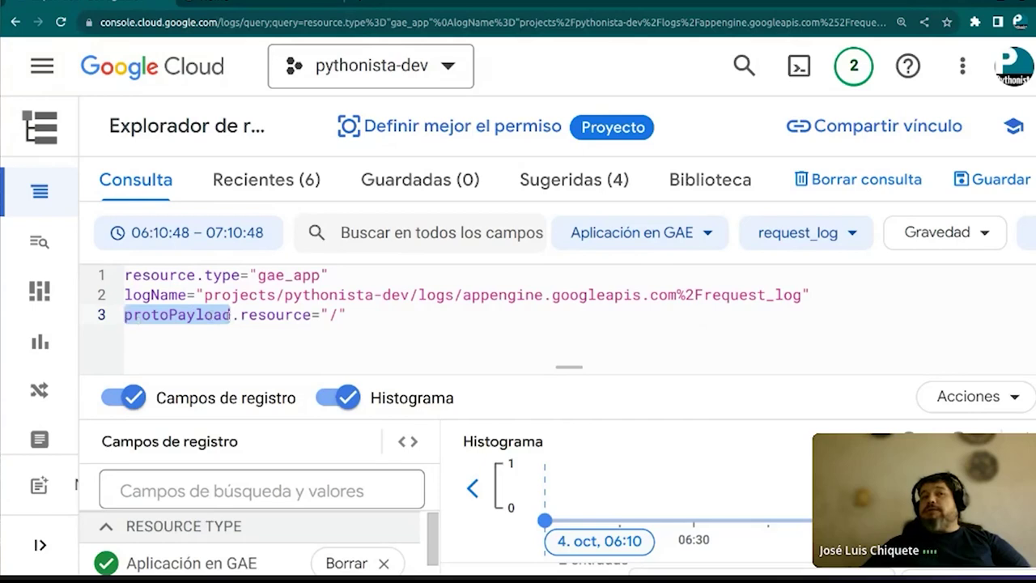
drag(124, 315, 310, 315)
drag(241, 315, 348, 315)
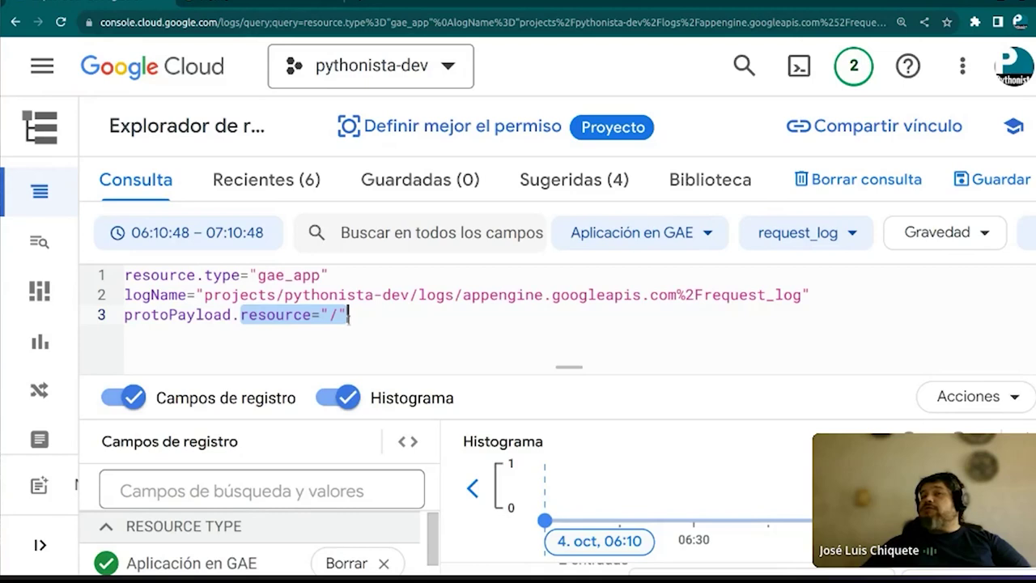
click(391, 331)
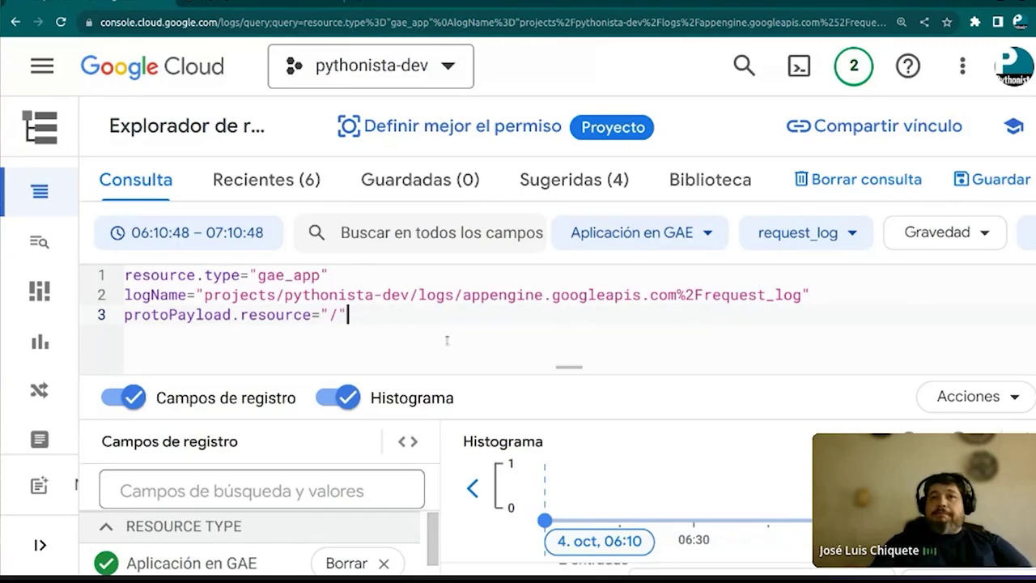
key(ctrl+minus)
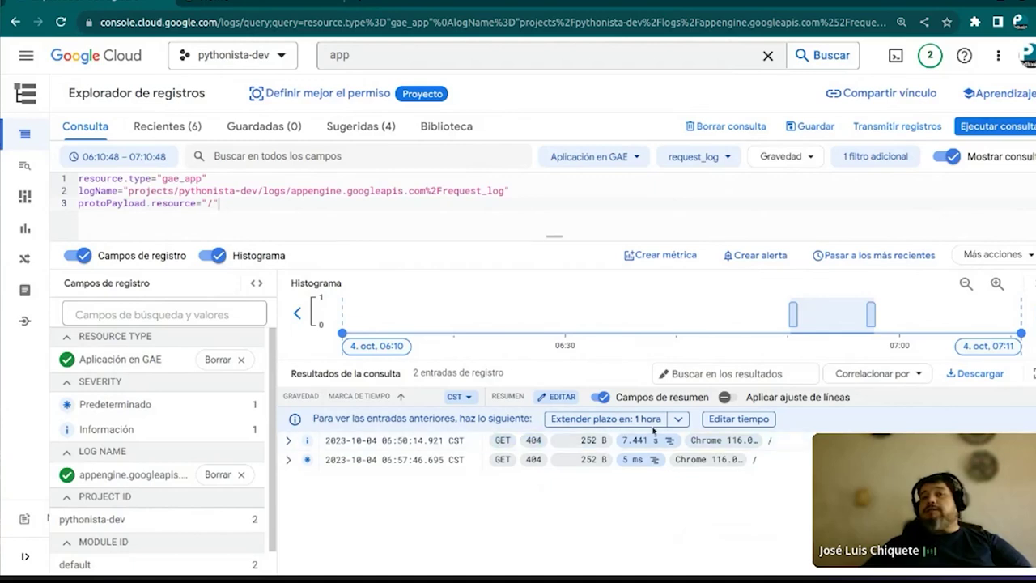
Extend the log time range by 6 hours and limit results to DEFAULT severity
click(676, 419)
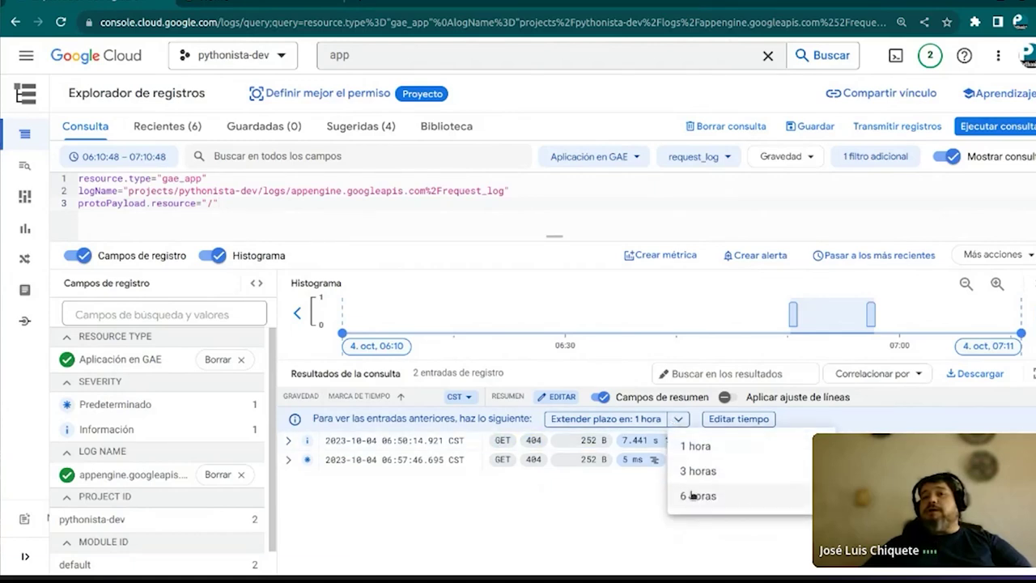
click(692, 496)
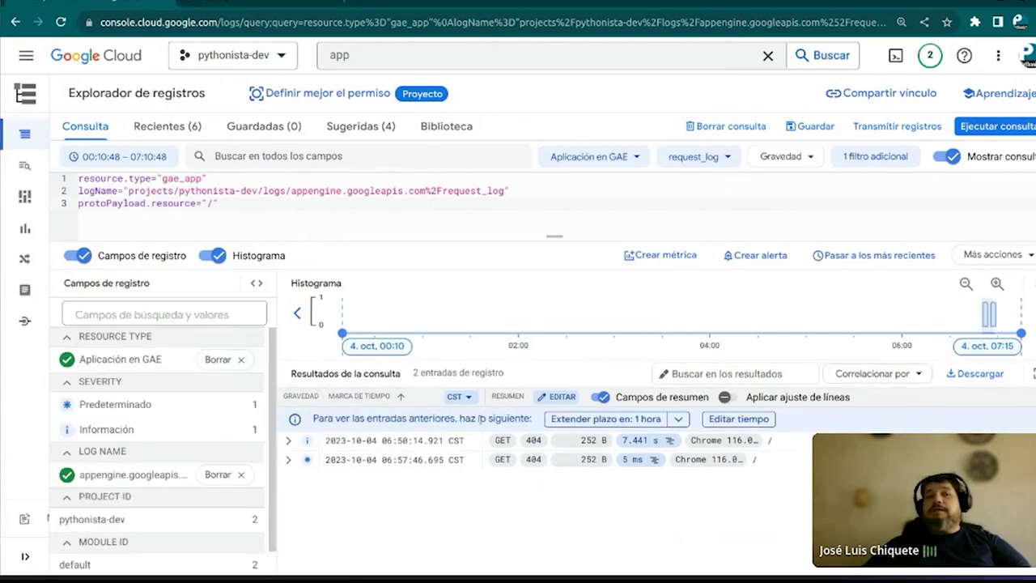
click(103, 405)
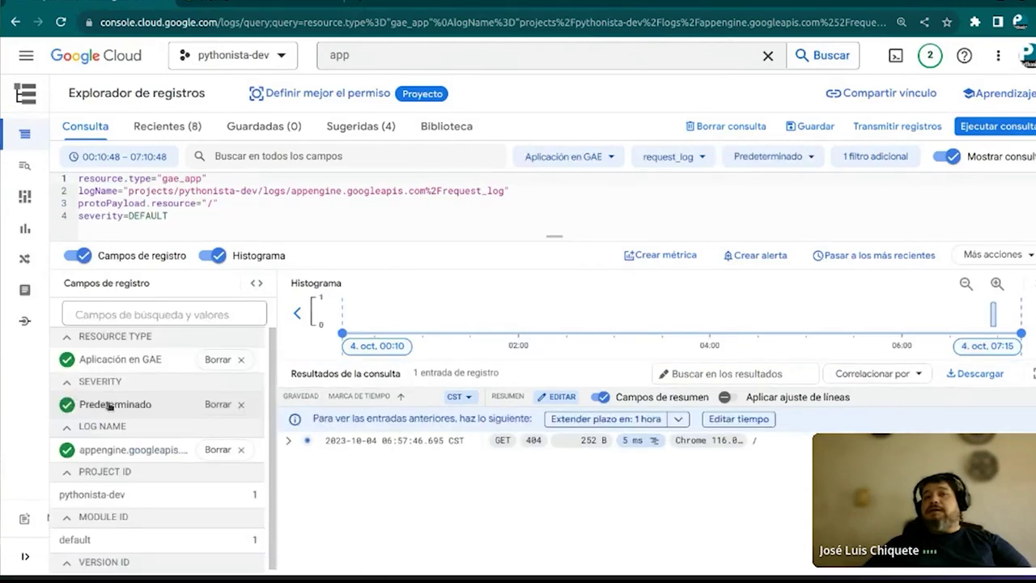
Expand the remaining GET 404 entry's payload and let the results fill the page
click(305, 450)
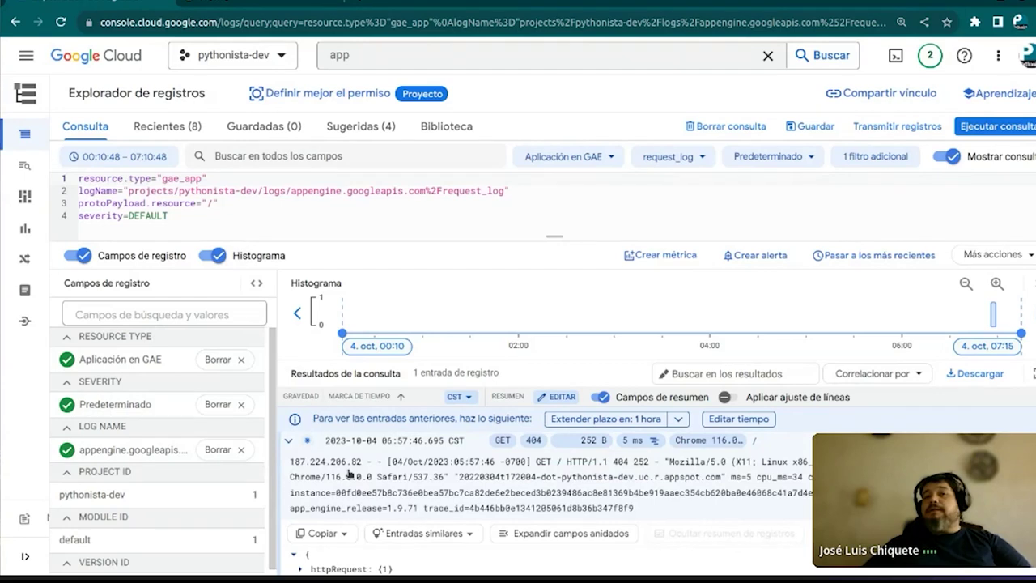
scroll(349, 474, down, 2)
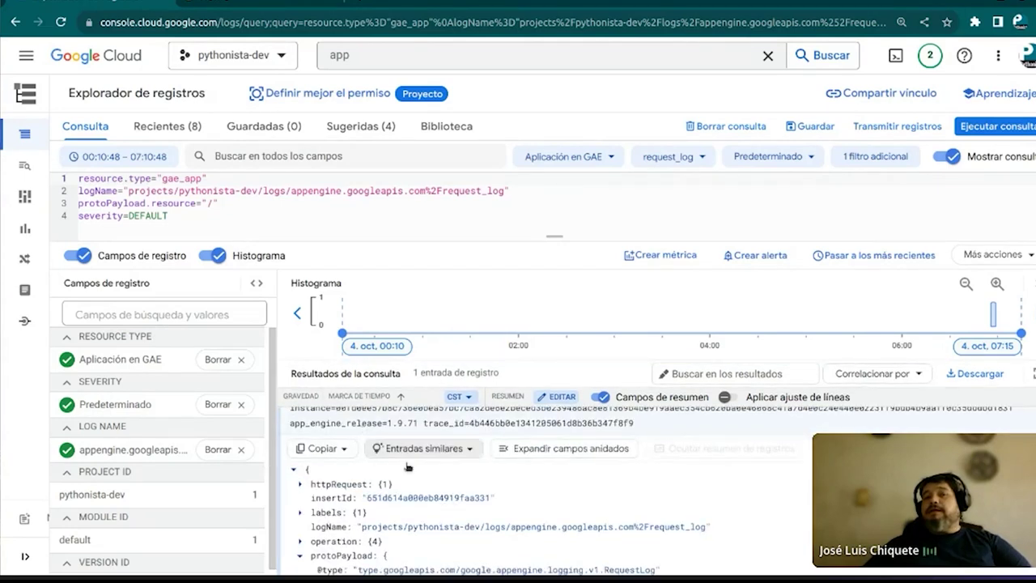
scroll(340, 490, down, 3)
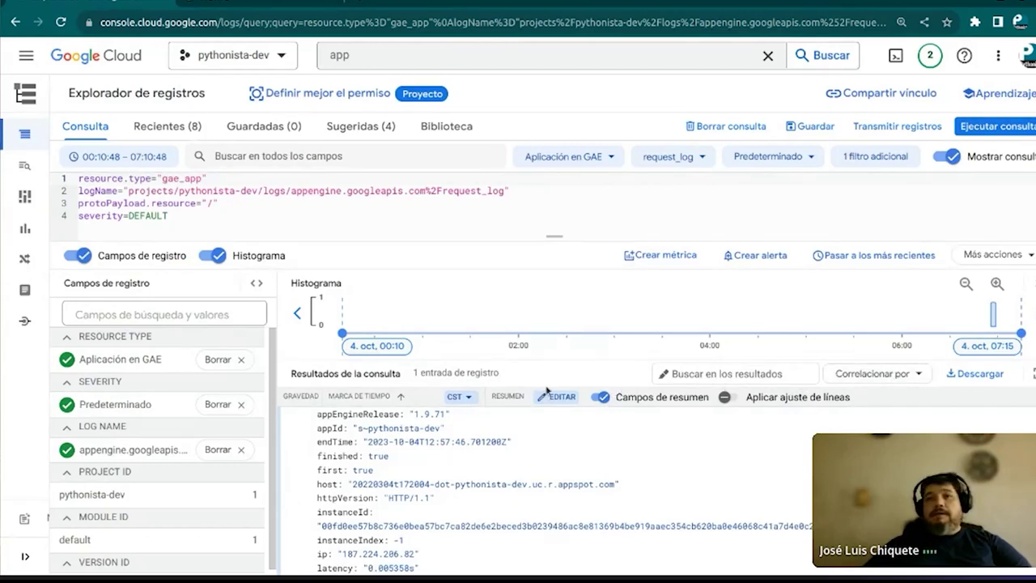
click(1031, 373)
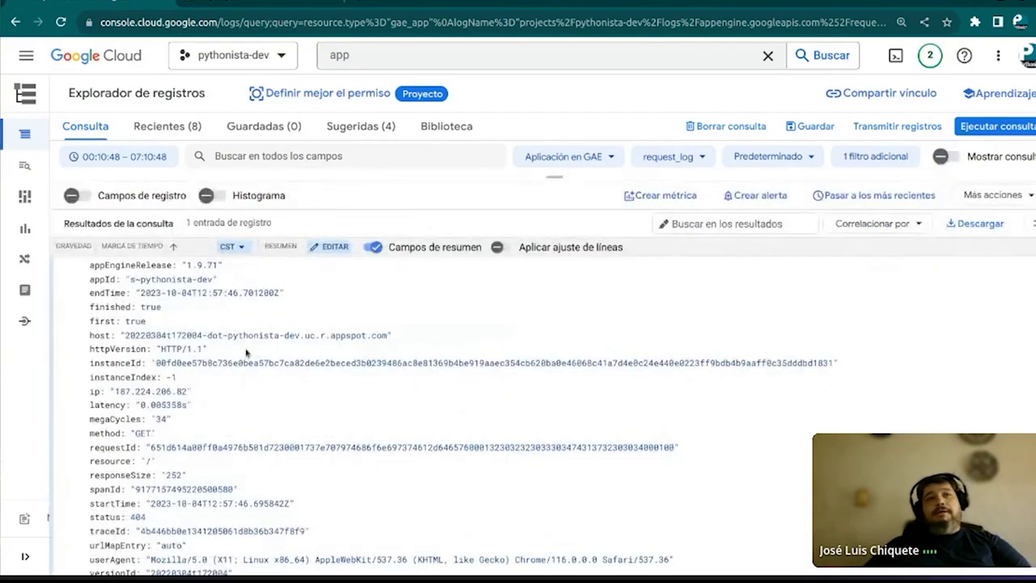
scroll(247, 353, up, 3)
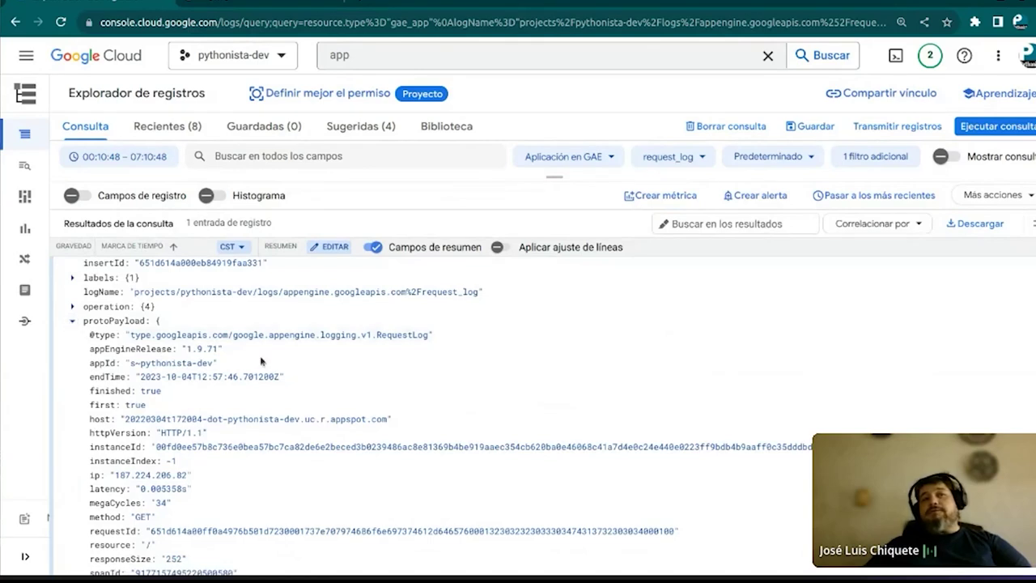
scroll(112, 339, up, 2)
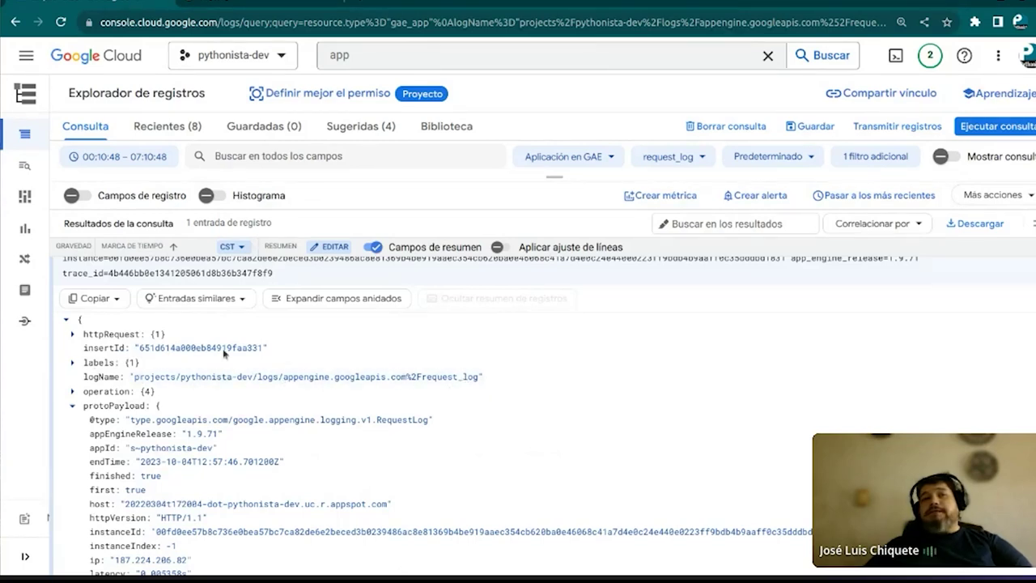
mouse_move(55, 383)
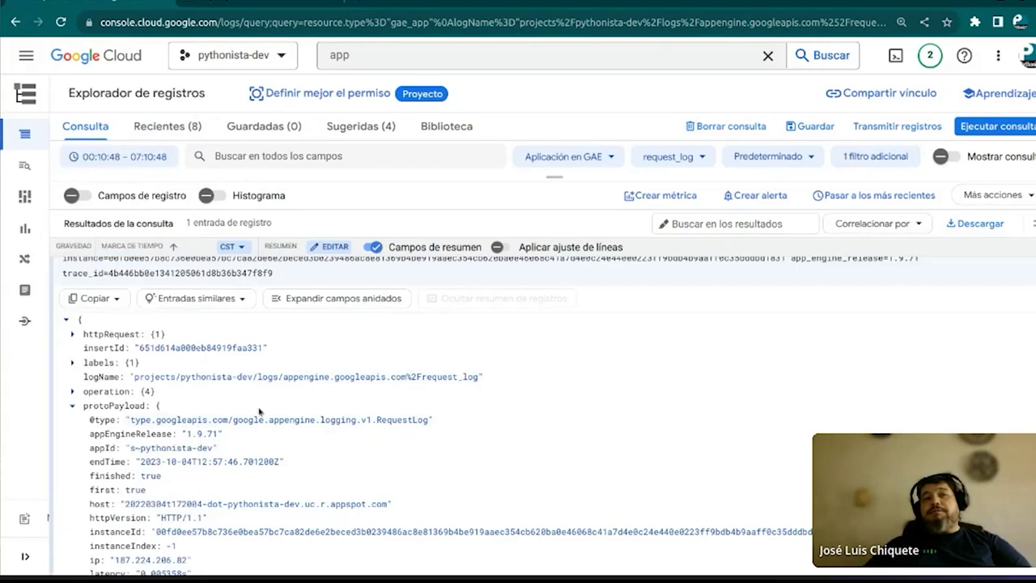
scroll(259, 411, down, 1)
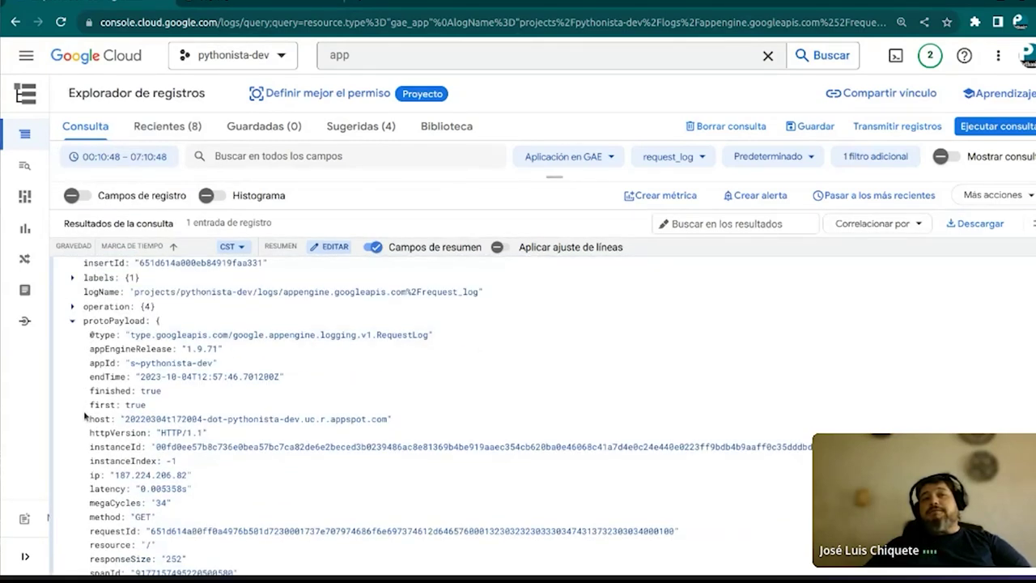
scroll(84, 415, down, 3)
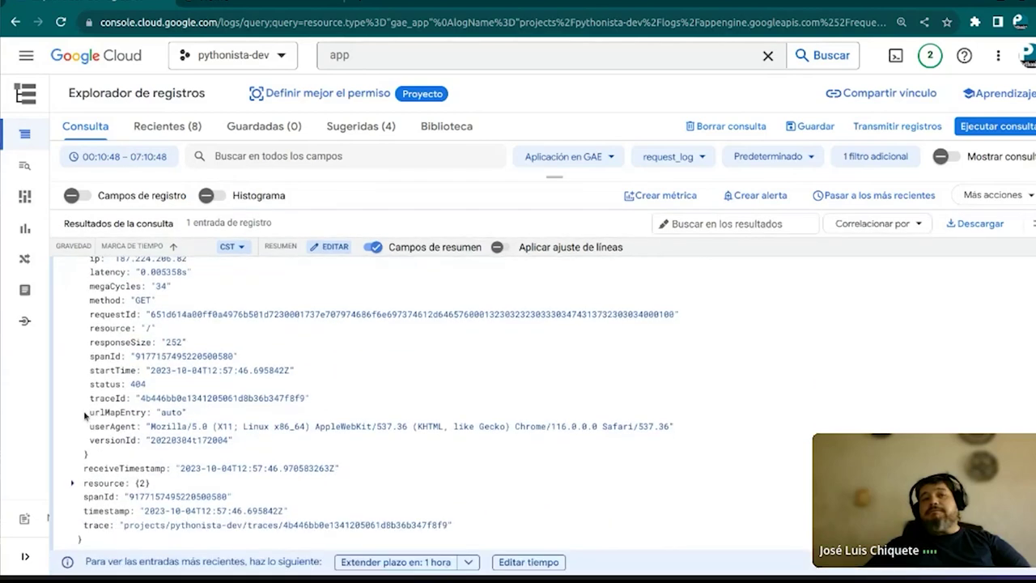
scroll(84, 415, up, 4)
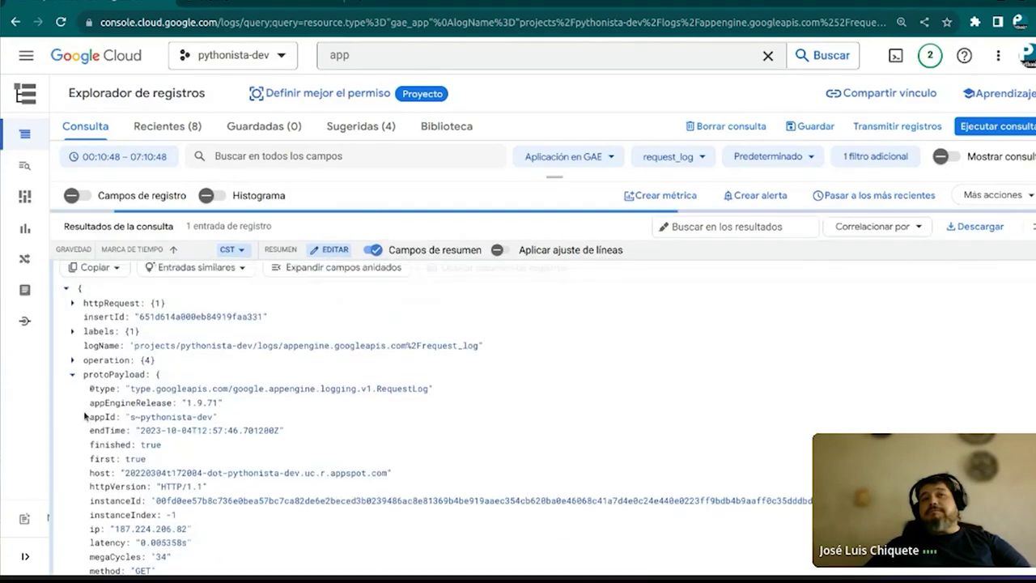
scroll(84, 415, up, 1)
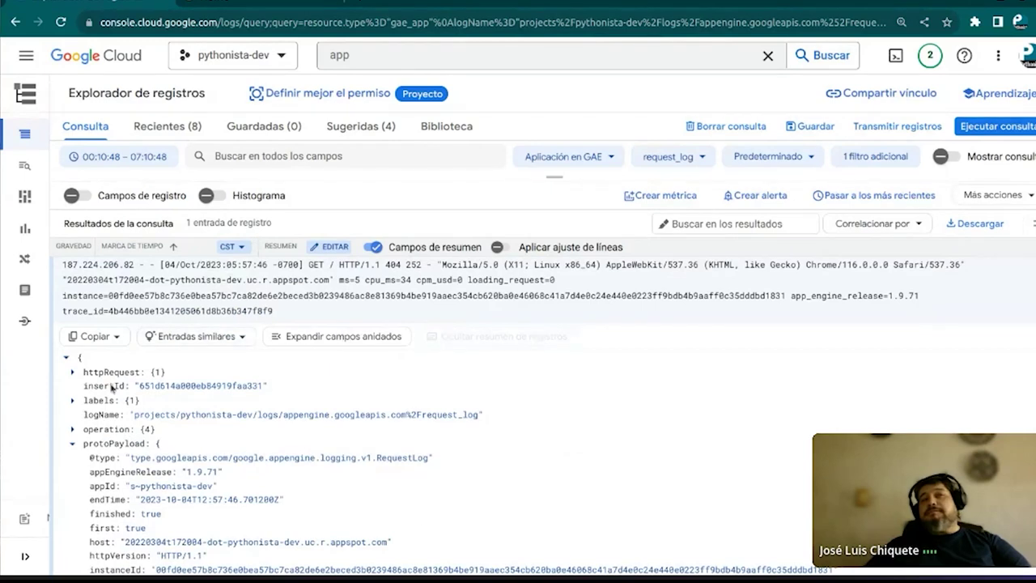
scroll(112, 388, down, 3)
scroll(112, 389, up, 1)
scroll(112, 389, up, 2)
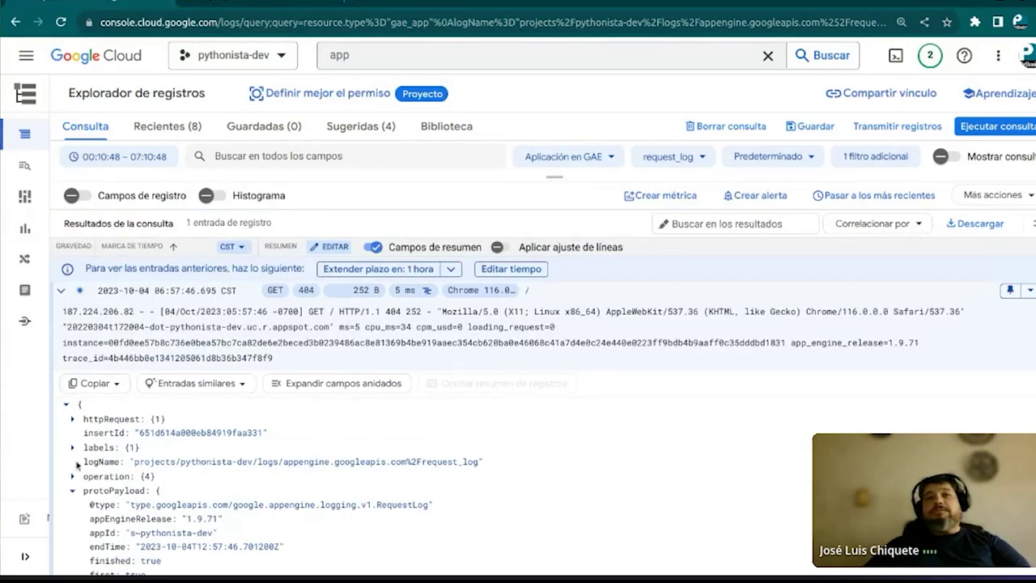
scroll(89, 447, down, 6)
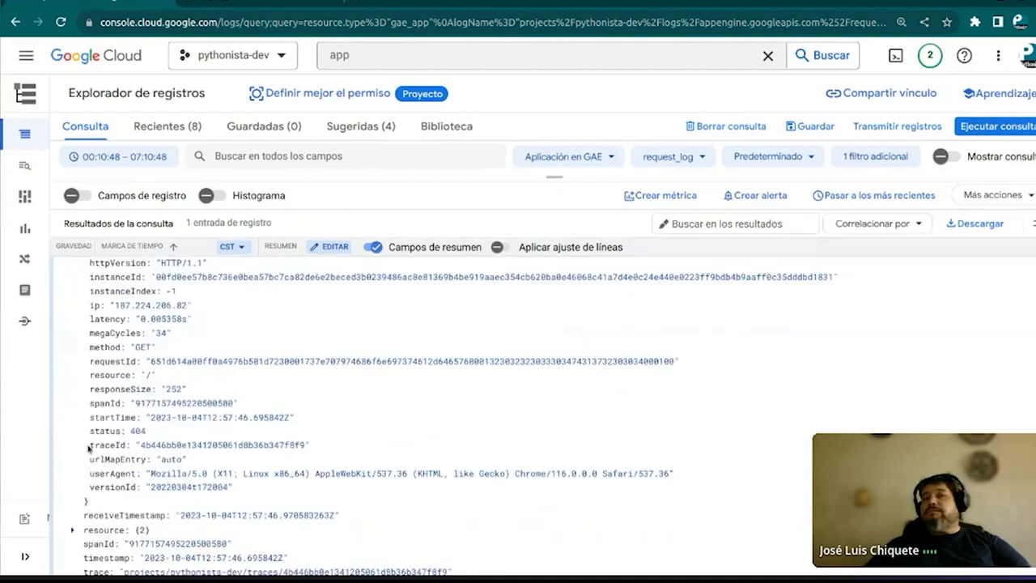
scroll(93, 445, up, 6)
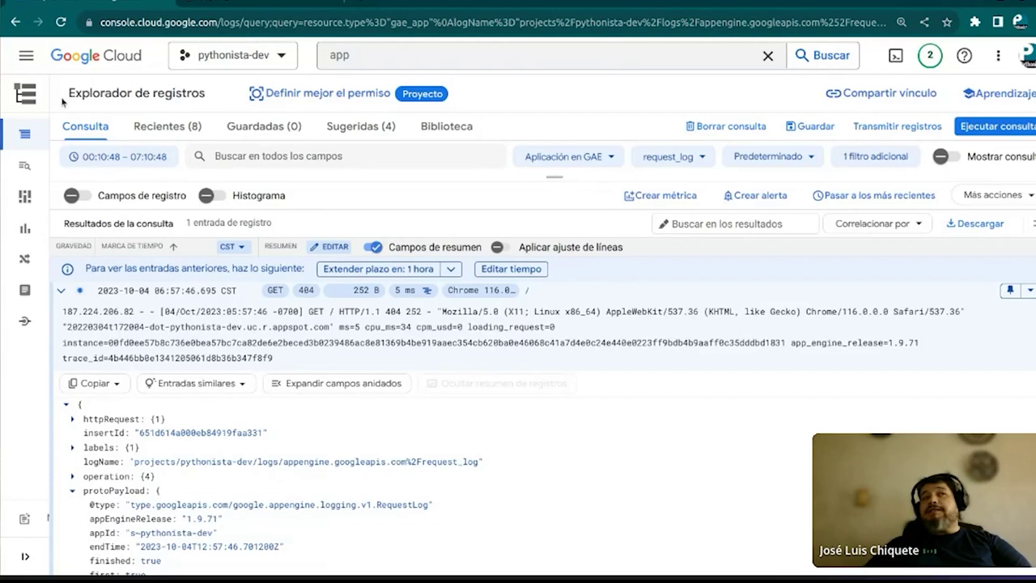
Search the console for 'logging' and reopen Logs Explorer from the Registro suggestion
triple_click(102, 108)
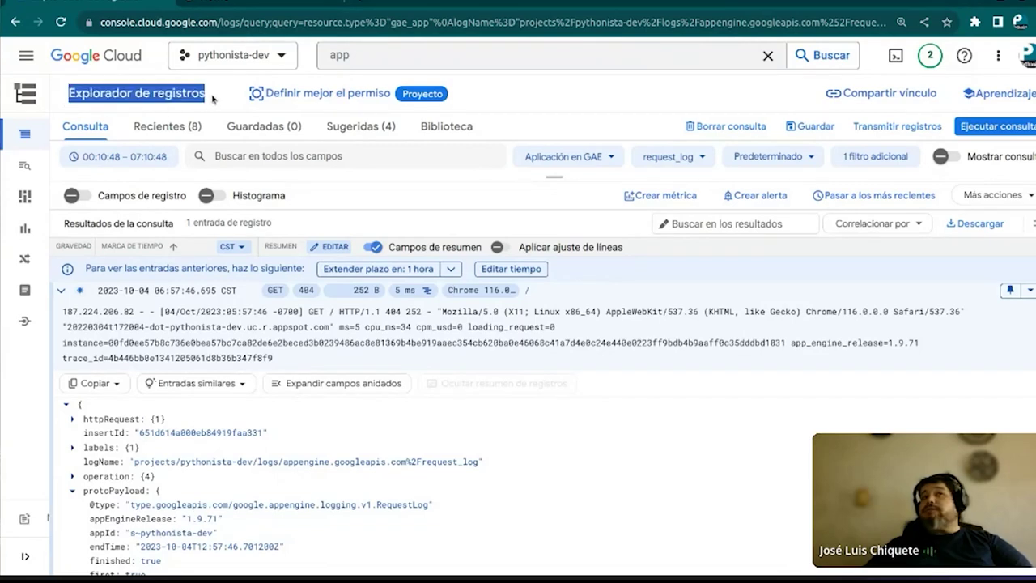
click(392, 55)
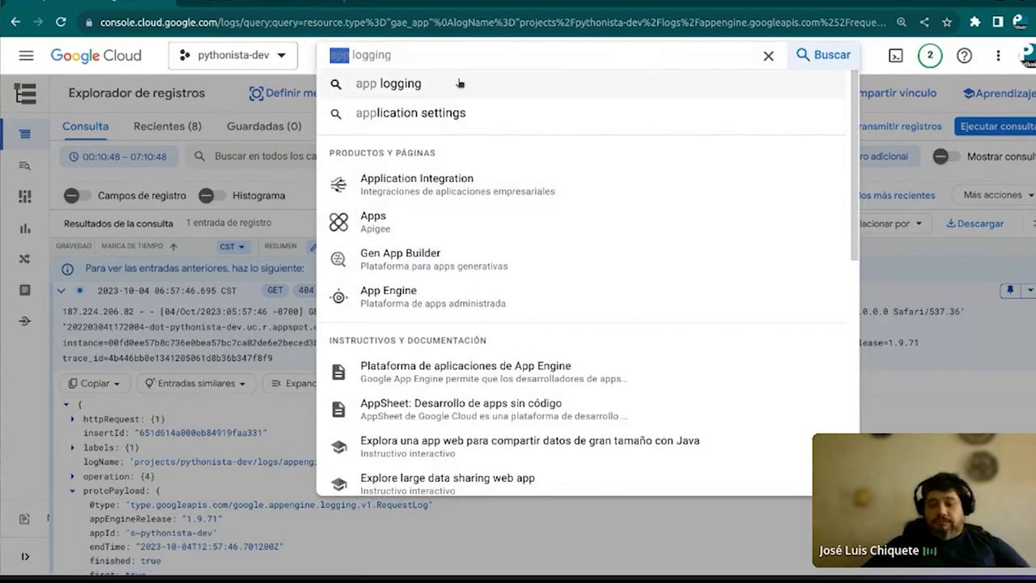
text(logging)
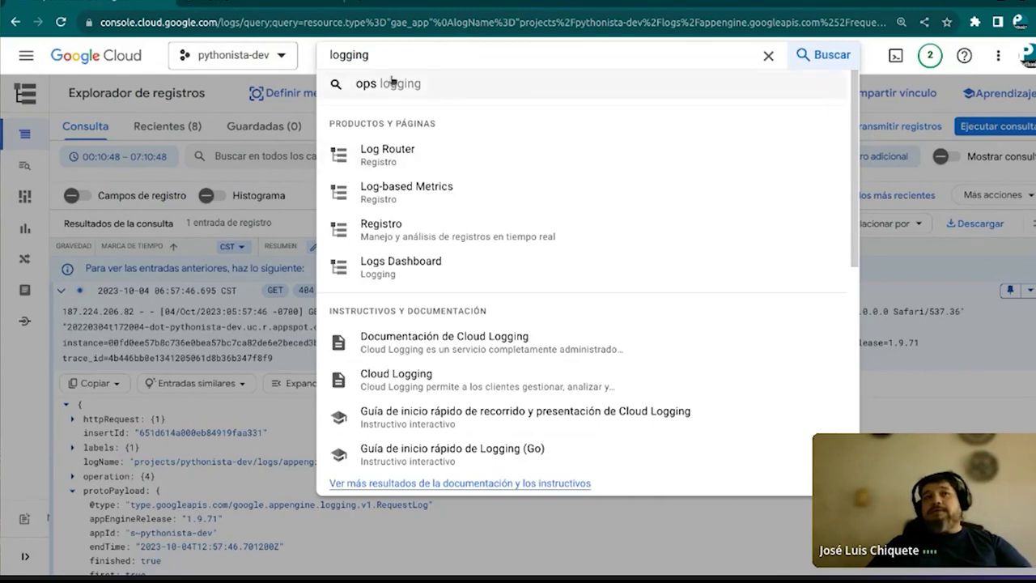
key(BackSpace)
key(BackSpace)
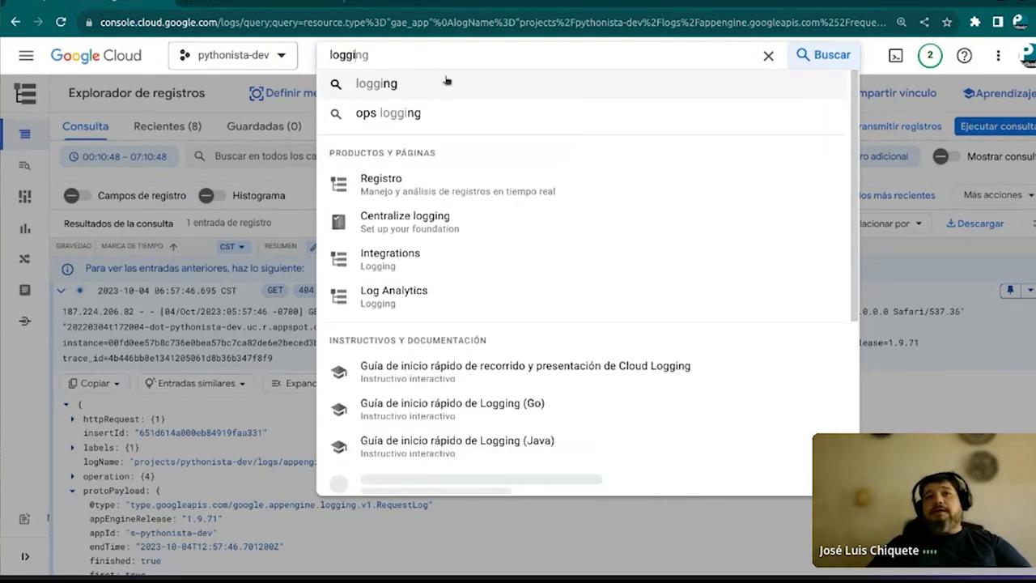
click(393, 184)
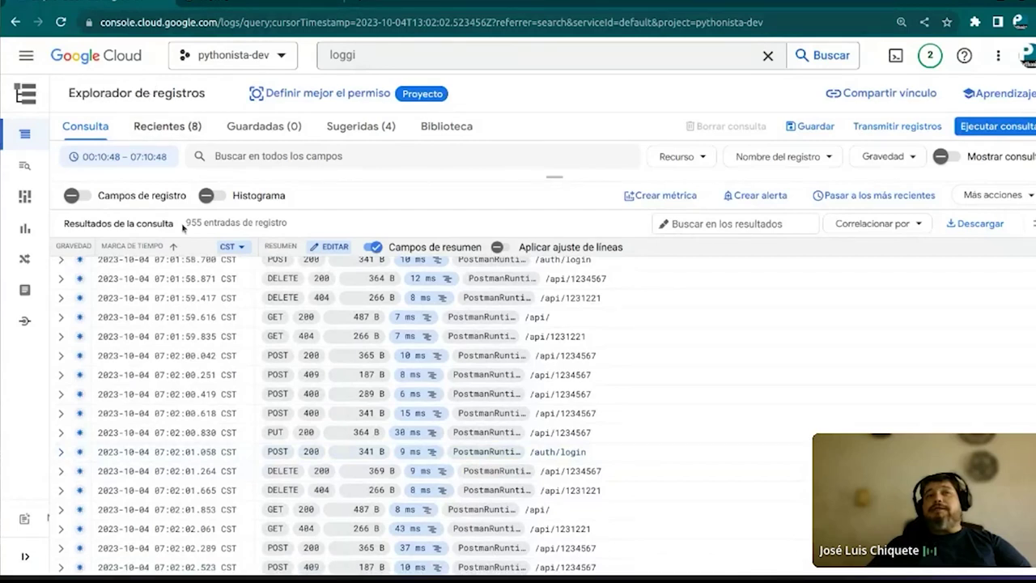
scroll(183, 312, down, 1)
scroll(183, 312, down, 3)
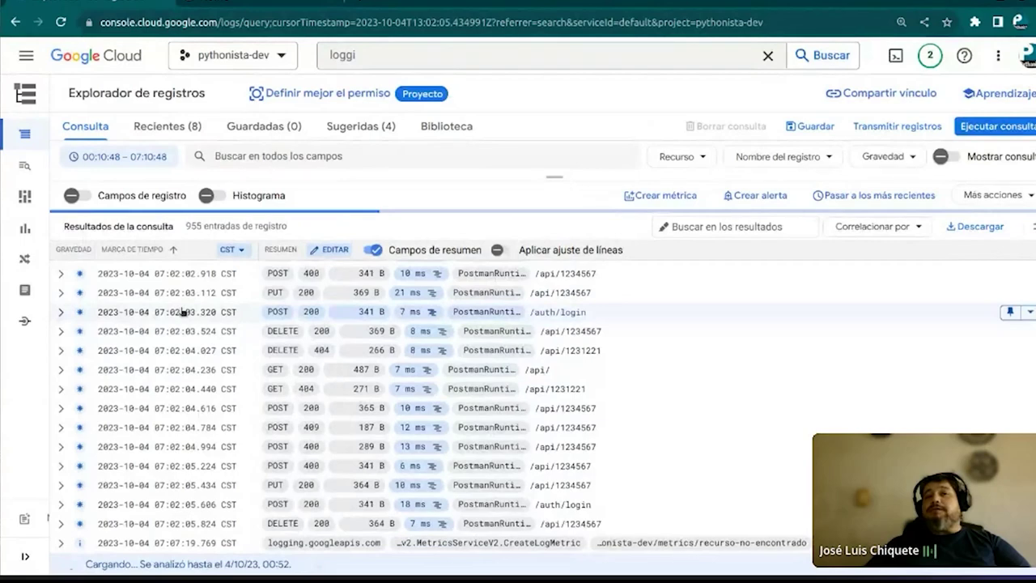
scroll(183, 311, up, 5)
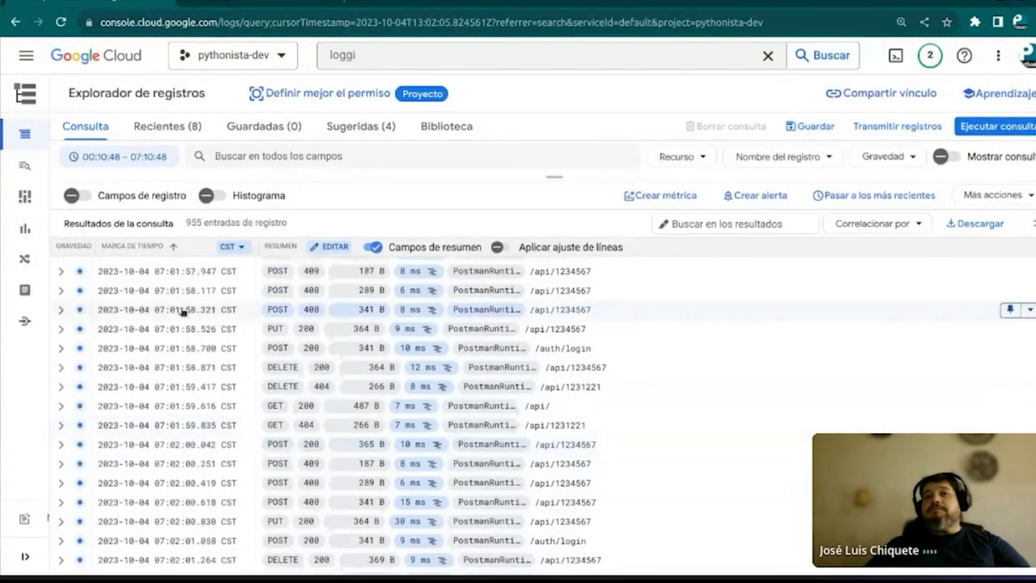
scroll(183, 312, up, 5)
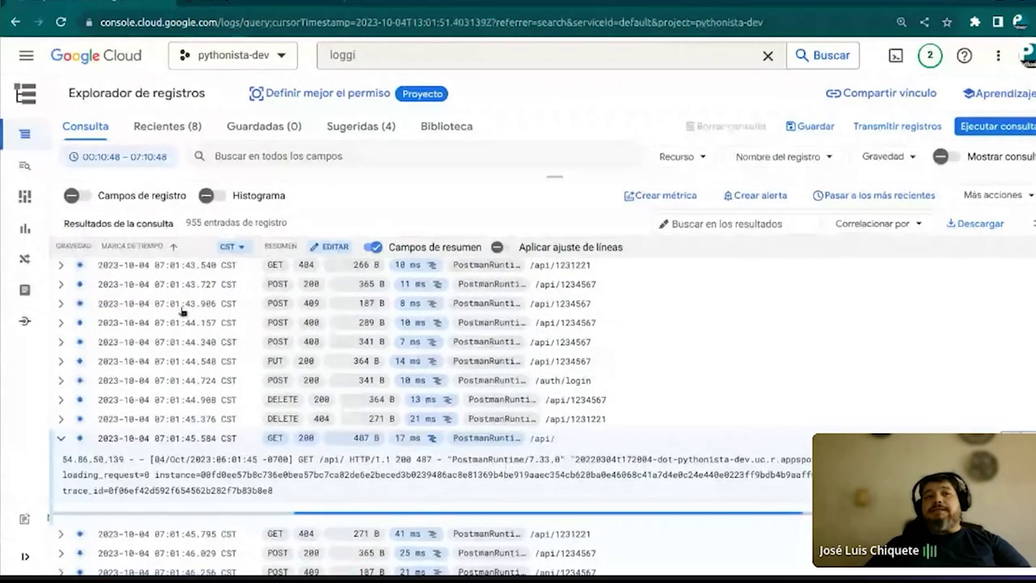
scroll(149, 470, down, 5)
scroll(165, 438, down, 5)
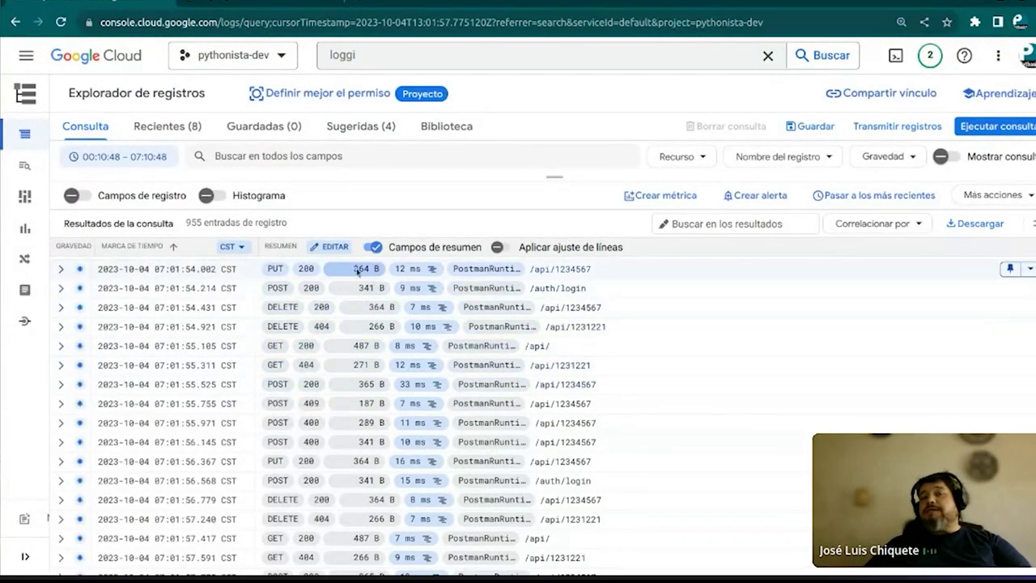
scroll(356, 458, down, 5)
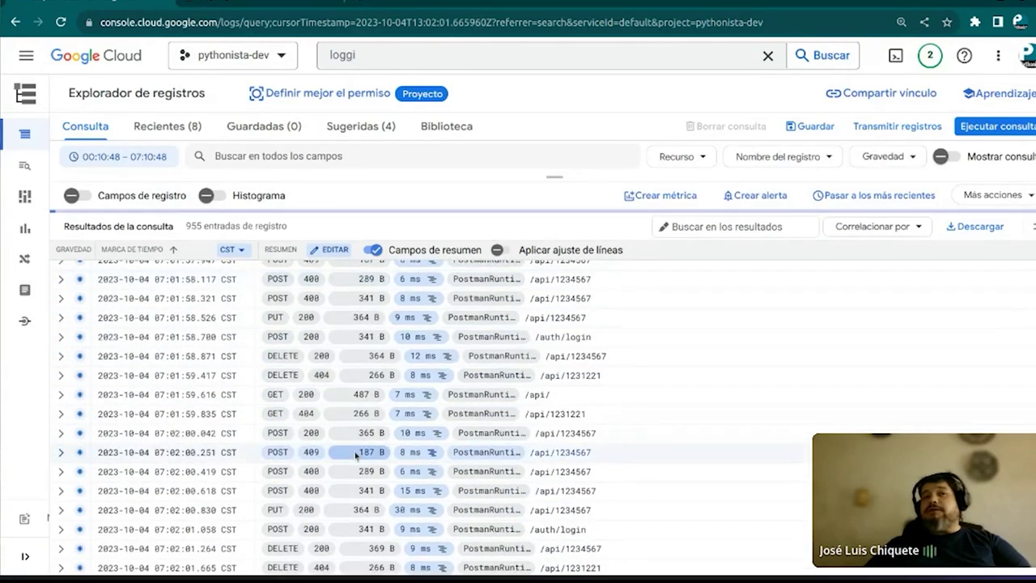
click(62, 315)
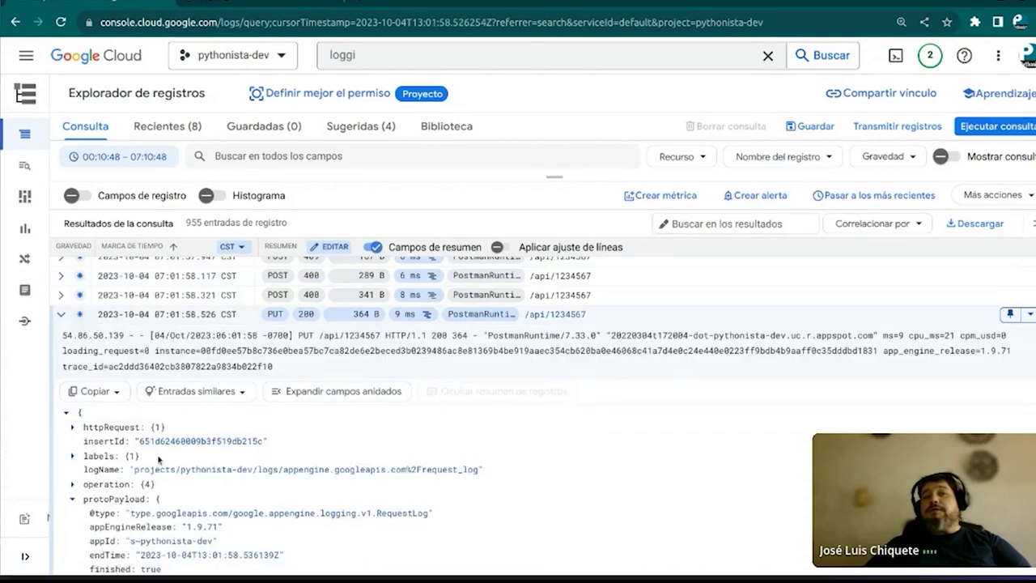
scroll(159, 458, down, 5)
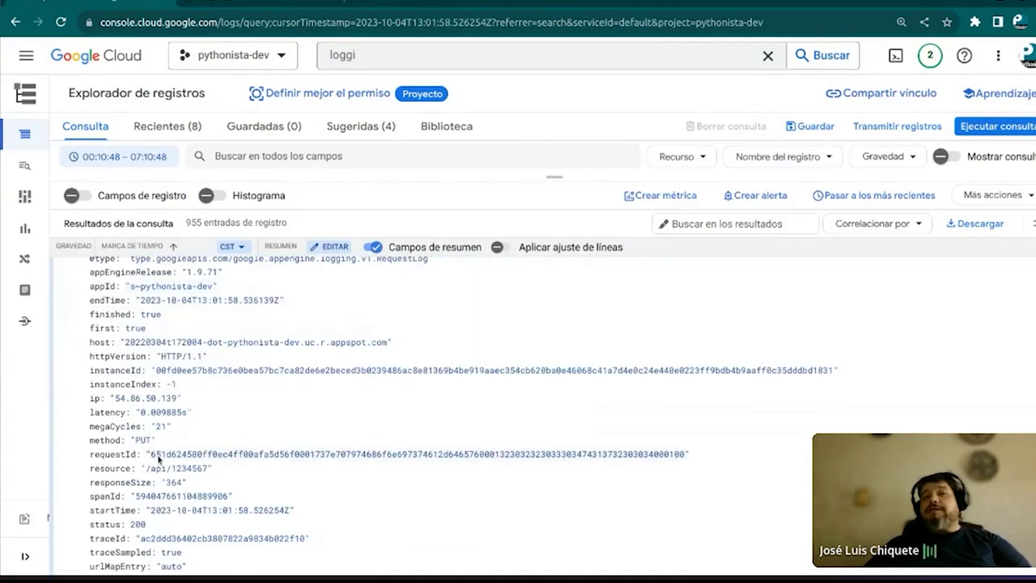
scroll(159, 458, down, 3)
scroll(158, 459, down, 1)
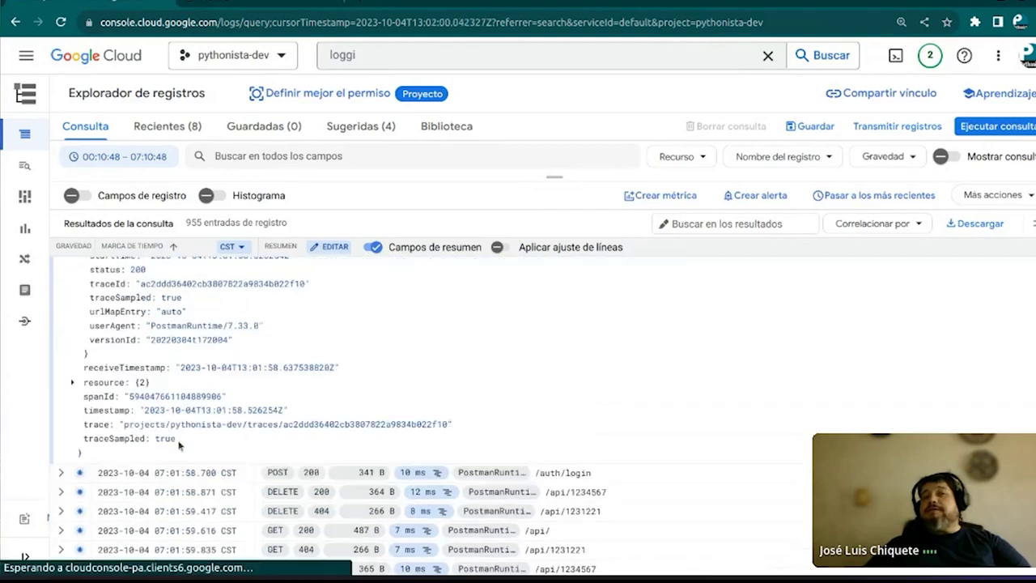
scroll(157, 417, up, 3)
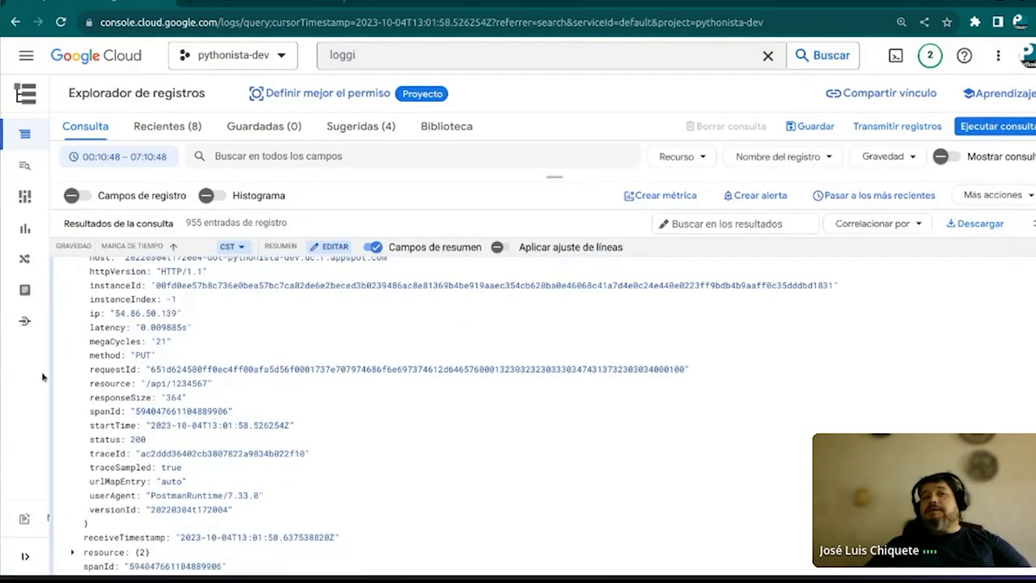
scroll(169, 371, up, 6)
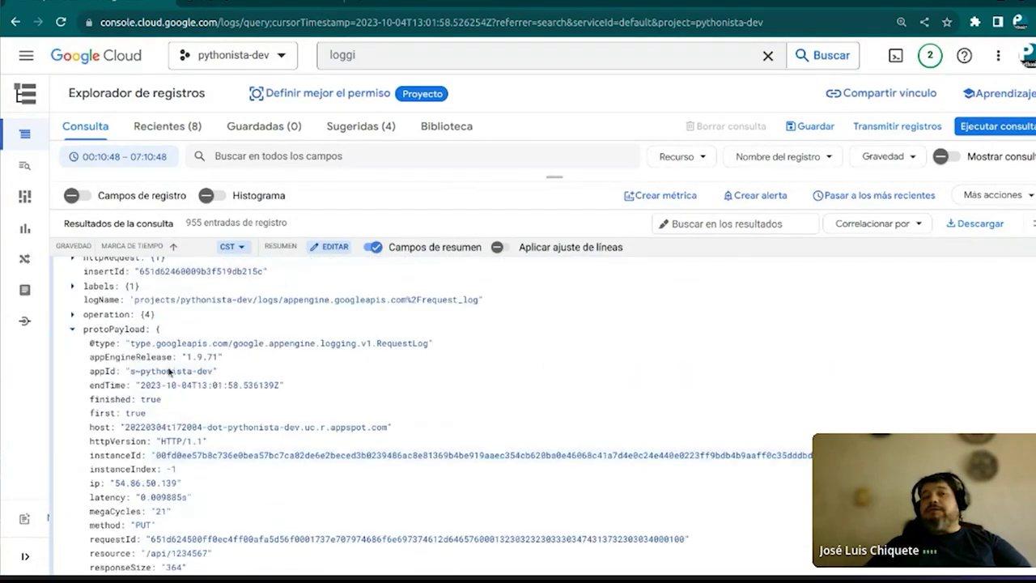
scroll(162, 364, up, 2)
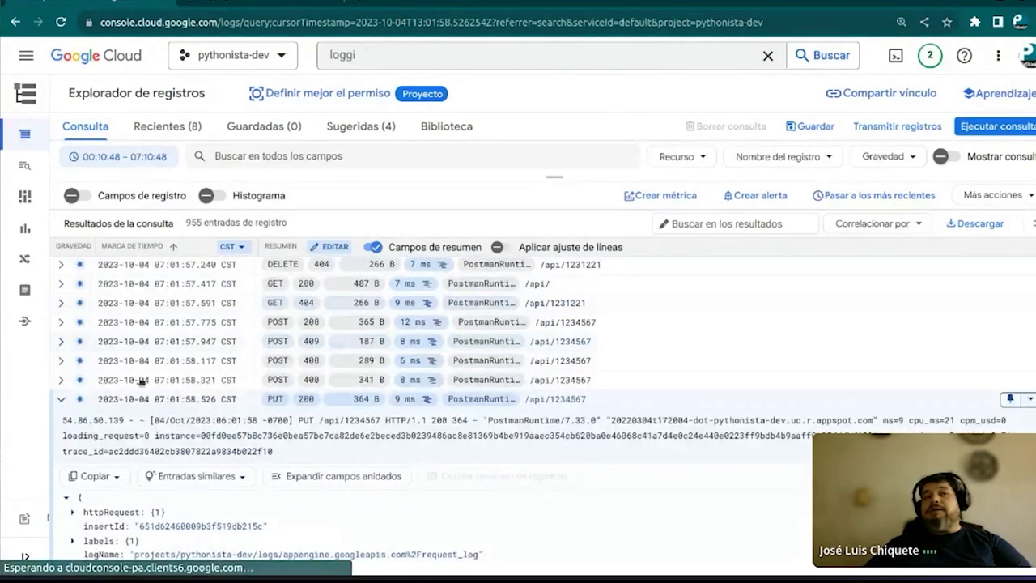
scroll(90, 420, down, 5)
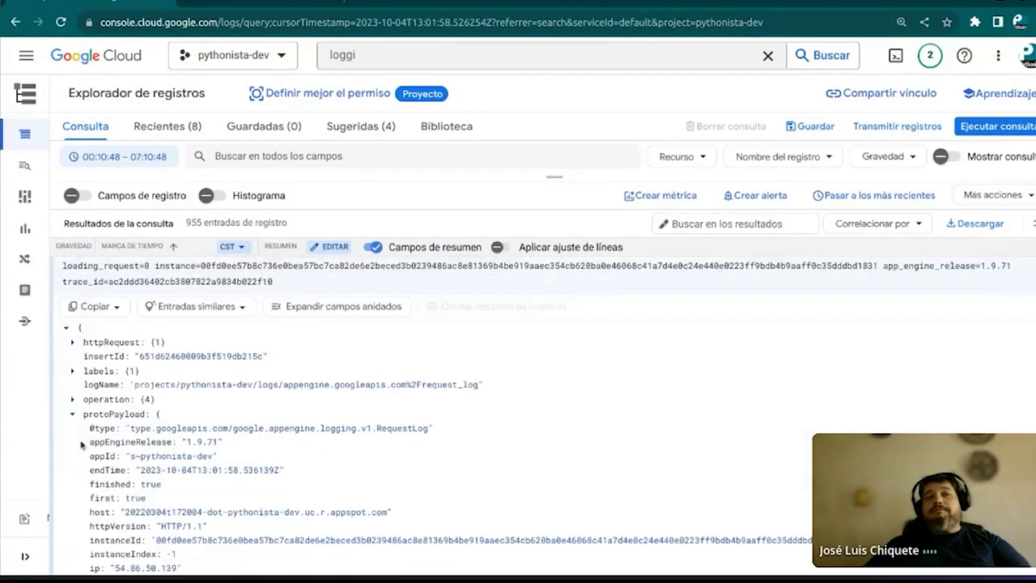
scroll(81, 443, down, 12)
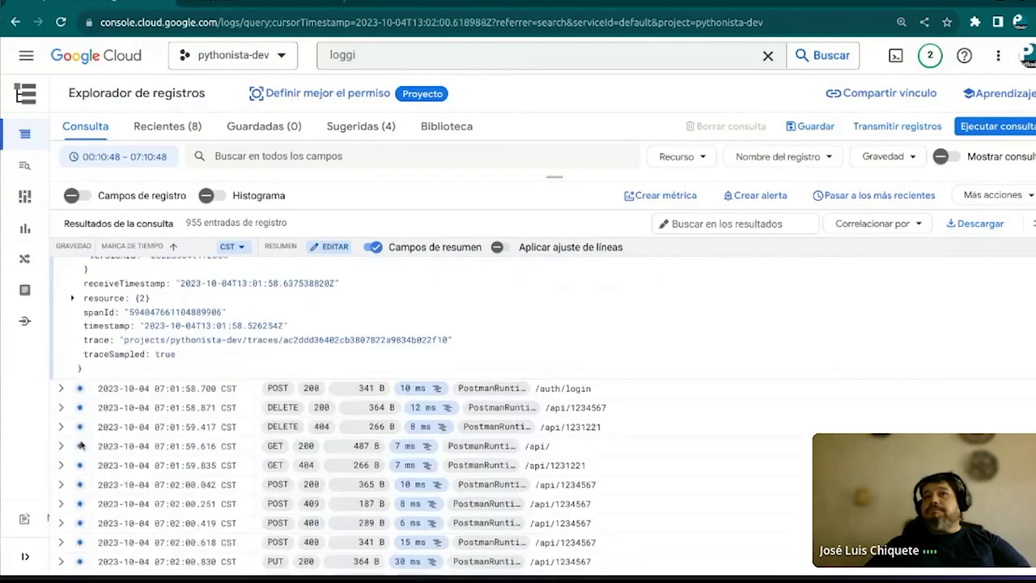
scroll(99, 414, up, 10)
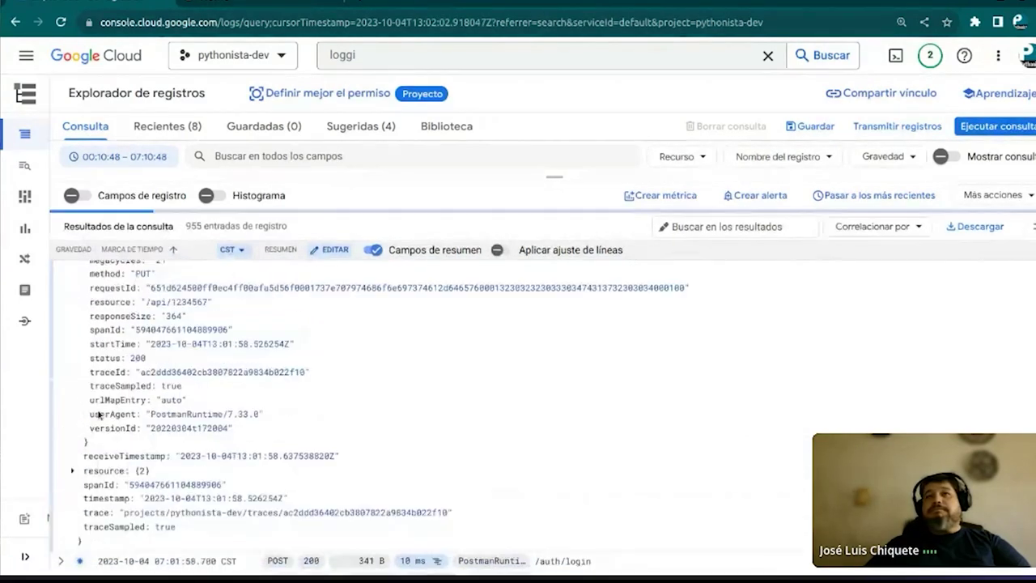
scroll(99, 413, up, 12)
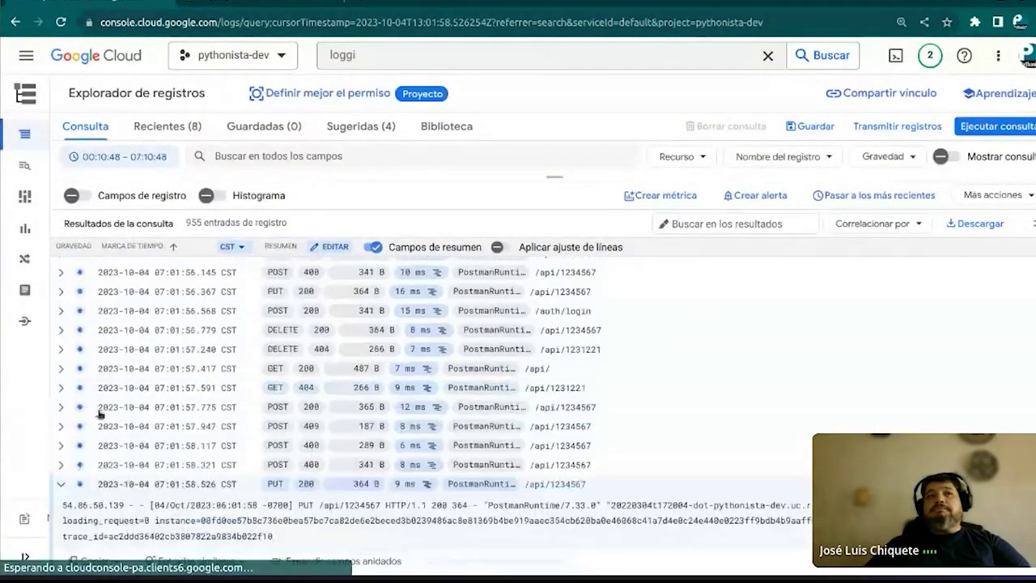
scroll(99, 414, up, 5)
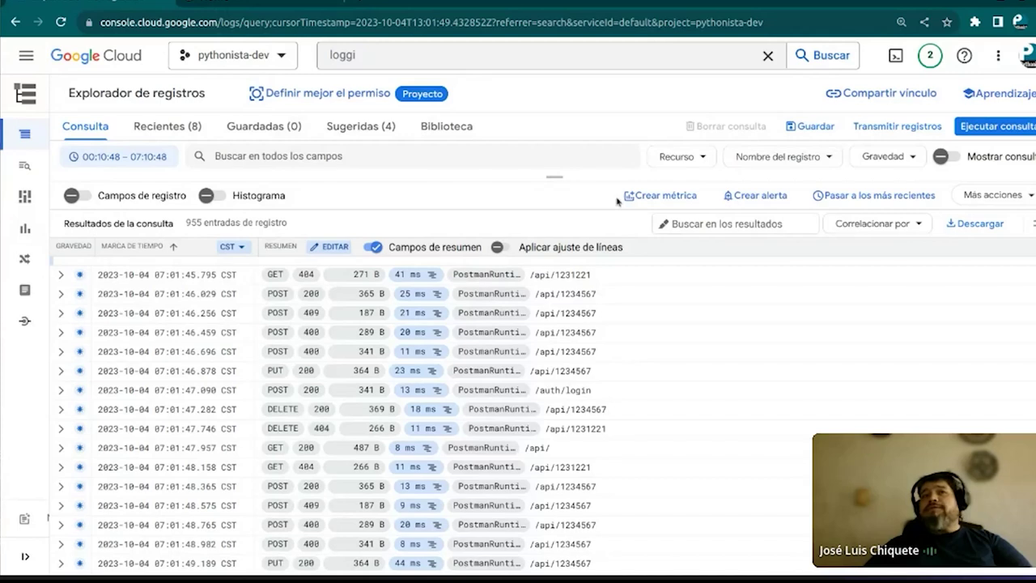
Open the Recurso picker and browse Aplicación en GAE, Bucket de GCS, Clúster and Contenedor de Kubernetes
click(704, 157)
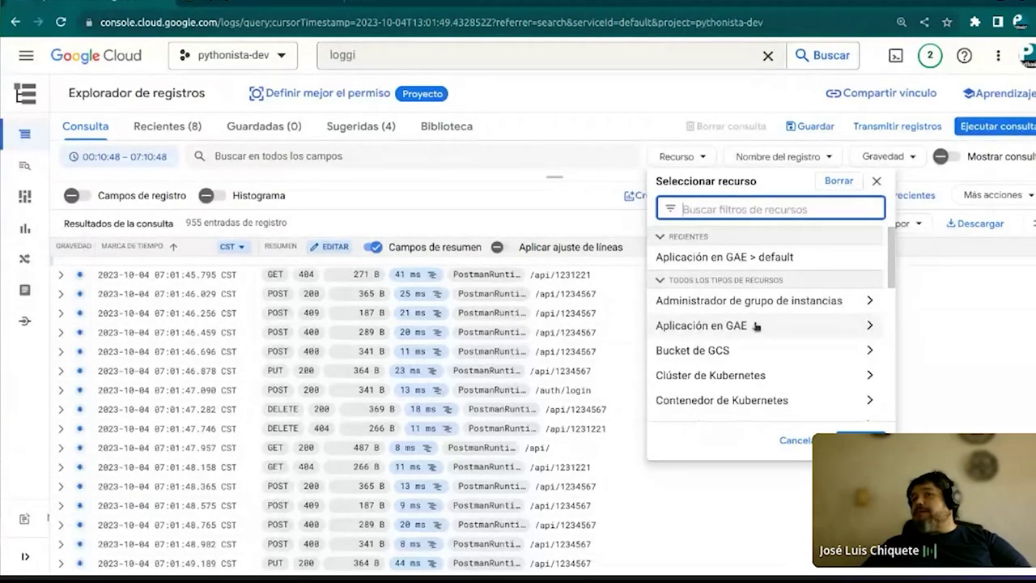
click(729, 325)
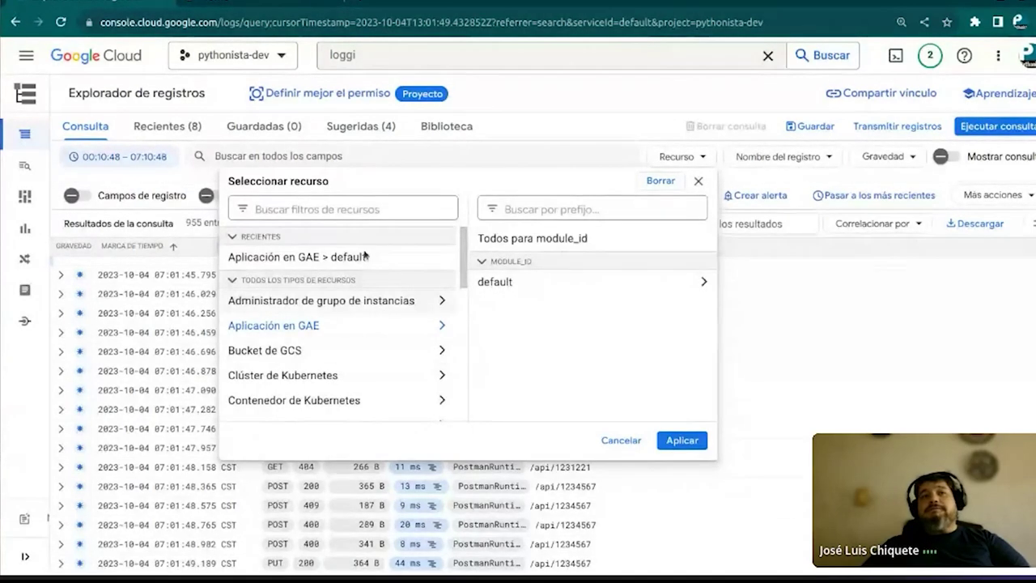
click(299, 351)
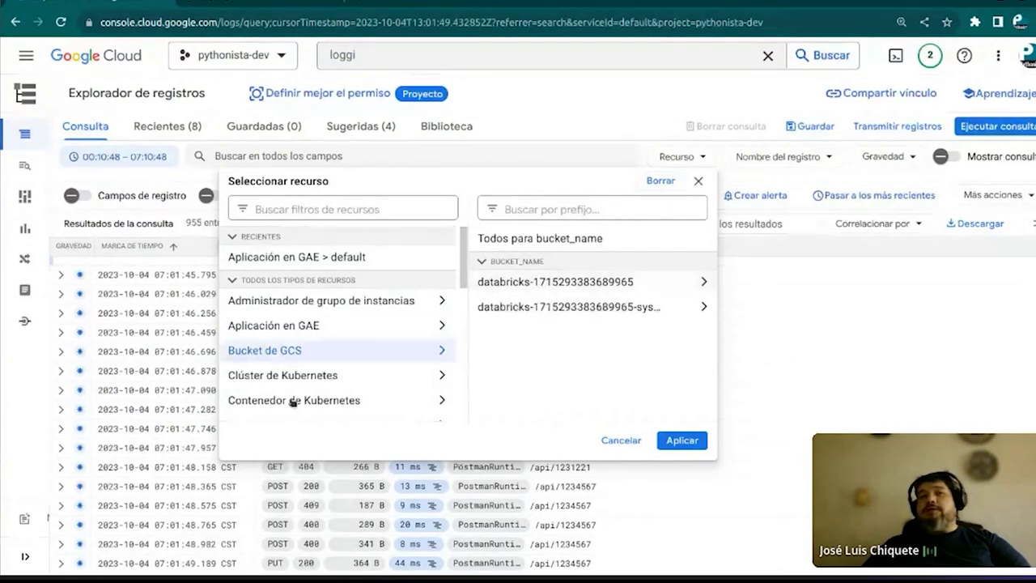
click(311, 379)
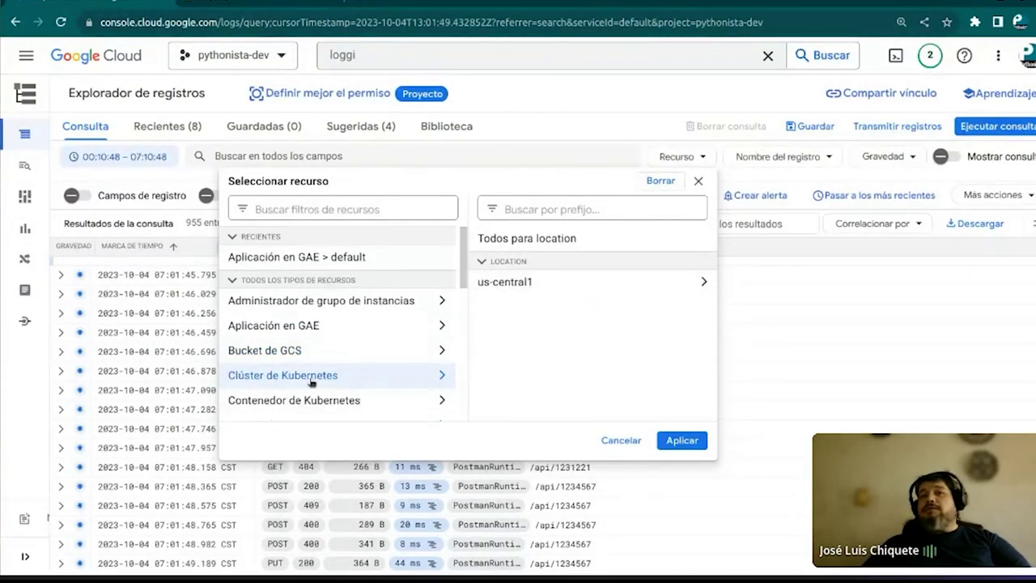
click(356, 399)
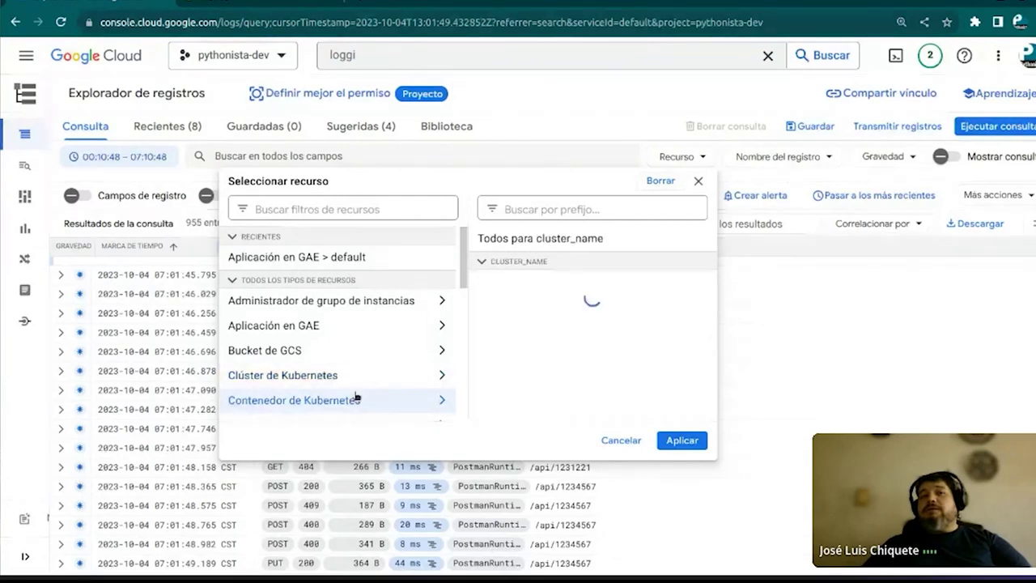
Scroll through the remaining resource types and focus the resource search box
scroll(357, 394, down, 2)
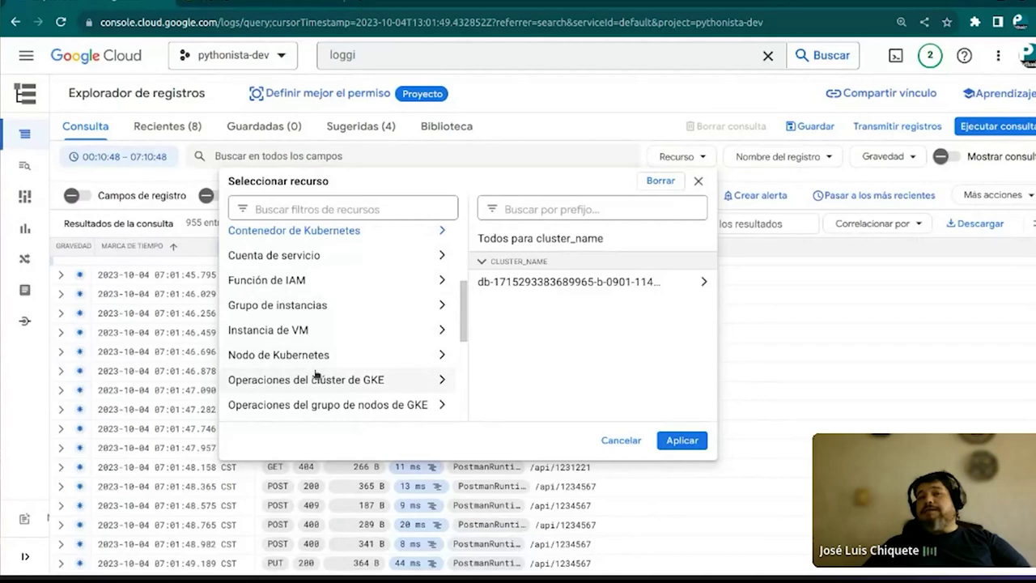
scroll(316, 374, down, 2)
scroll(316, 374, down, 2)
scroll(316, 374, down, 2)
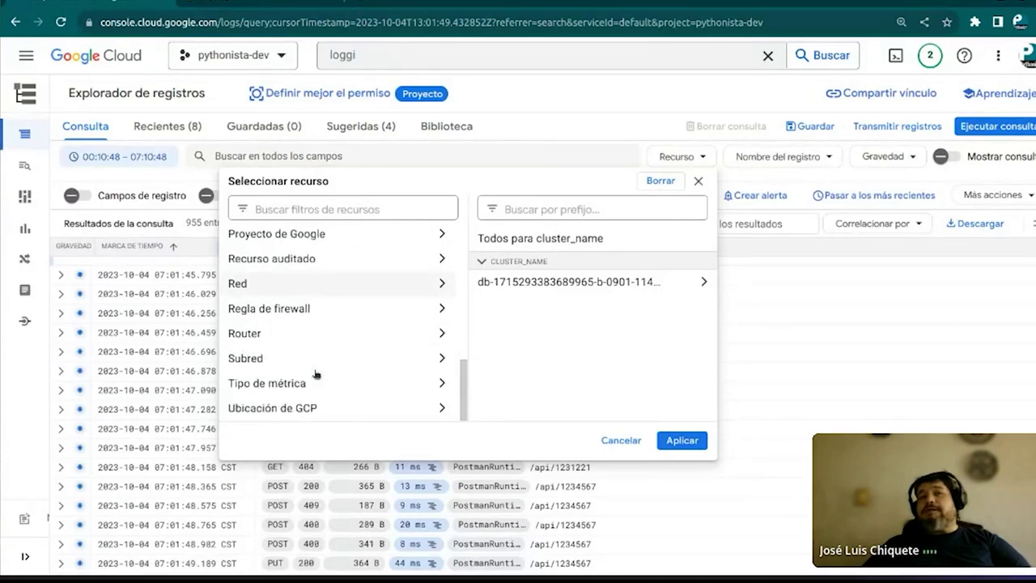
scroll(315, 374, up, 8)
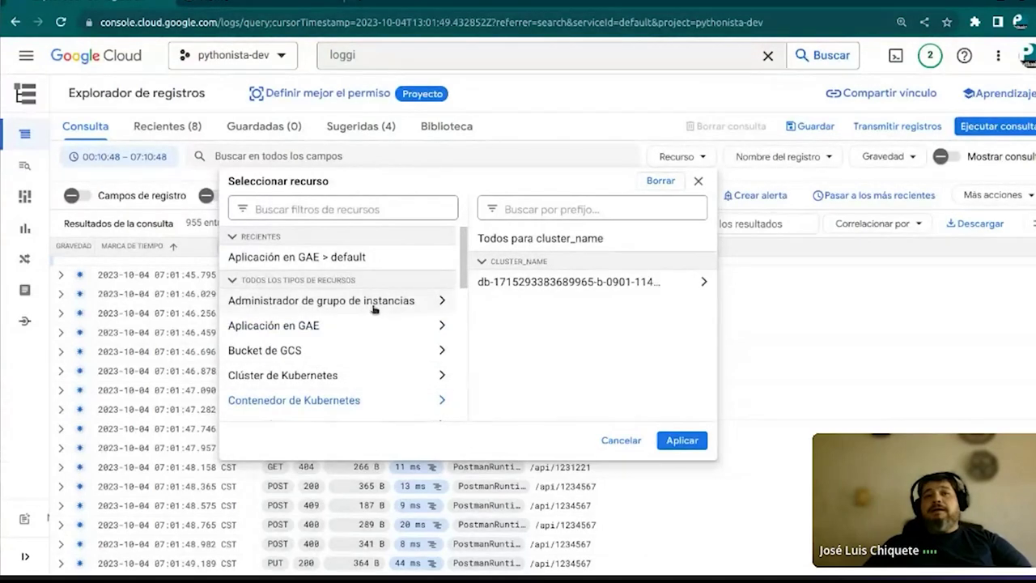
click(333, 210)
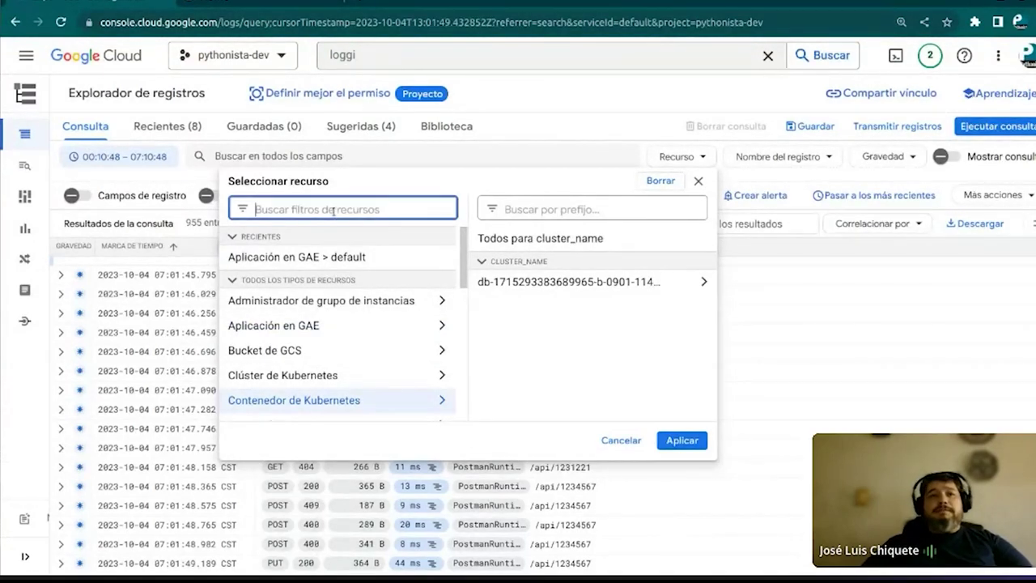
Search 'instan' and apply Instancia de VM > instance-1 as the resource filter
text(instan)
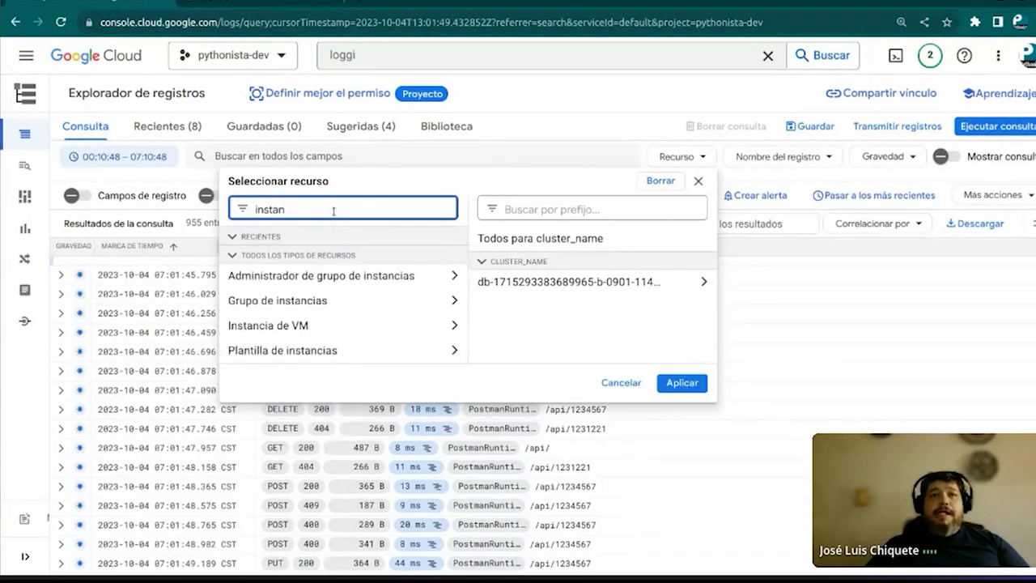
click(397, 325)
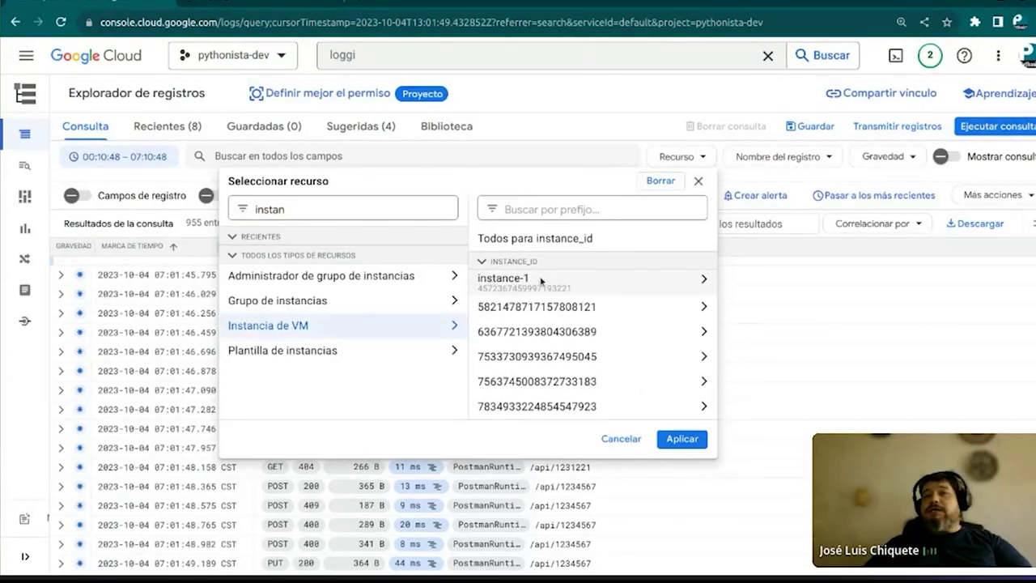
click(540, 282)
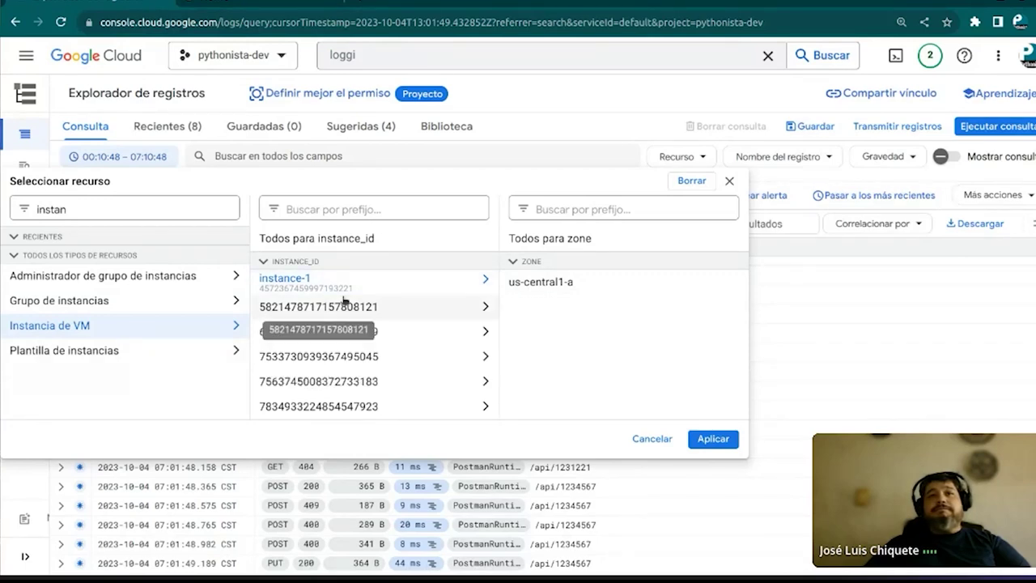
click(709, 441)
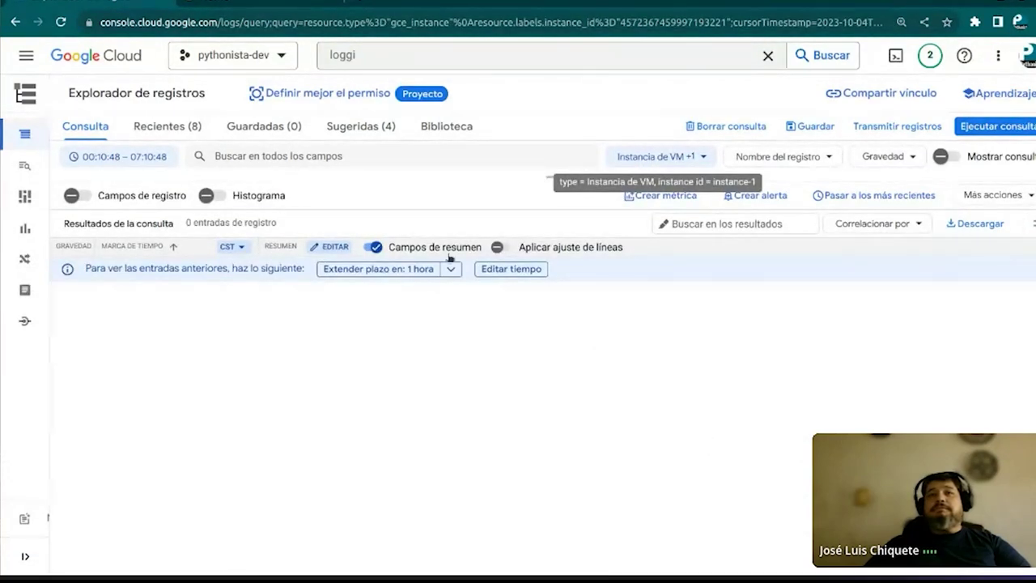
click(451, 269)
Extend the instance-1 query's time range by 7 hours
click(461, 321)
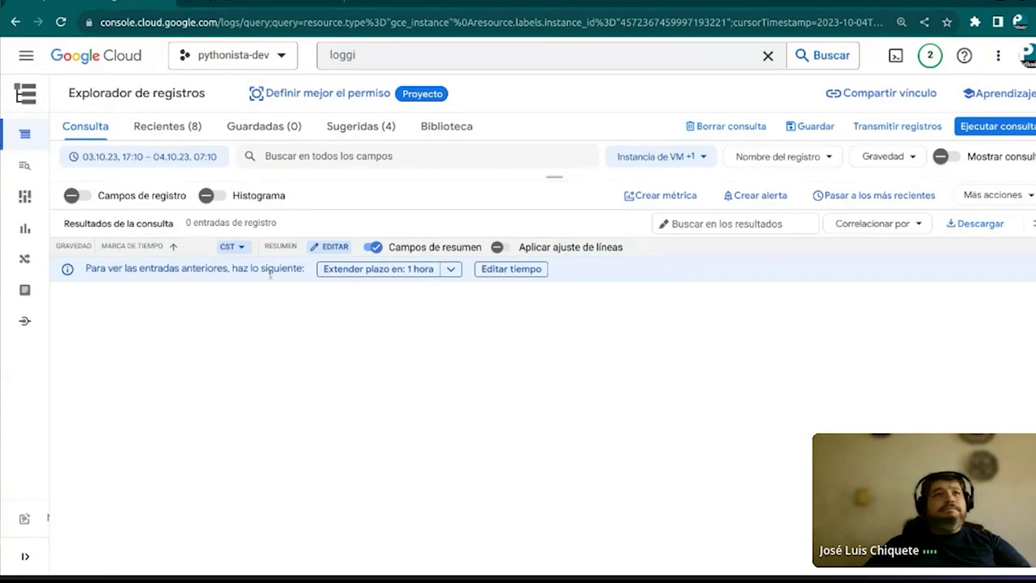
Navigate through Compute Engine to the Instancias de VM list showing instance-1
click(26, 59)
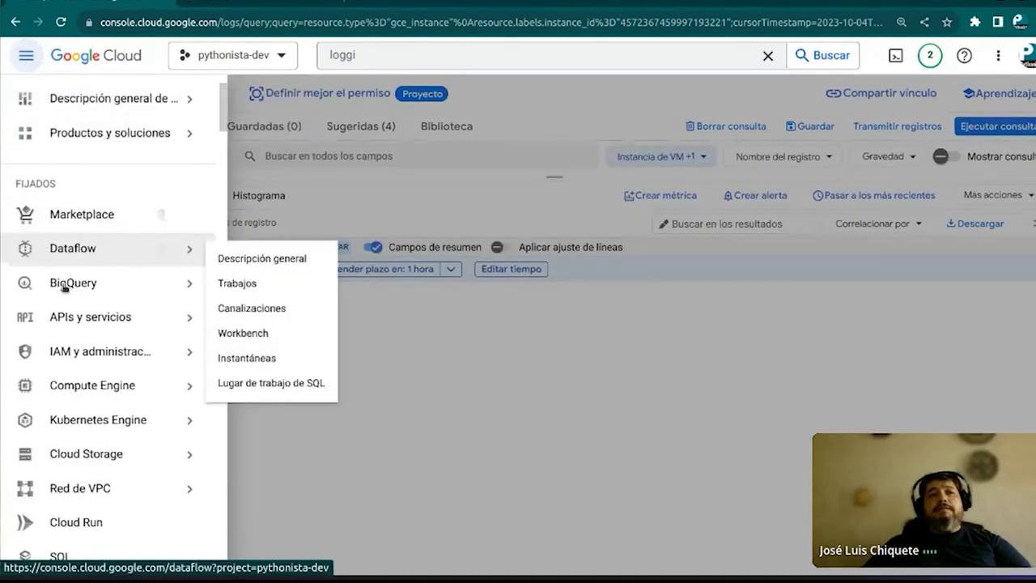
mouse_move(89, 385)
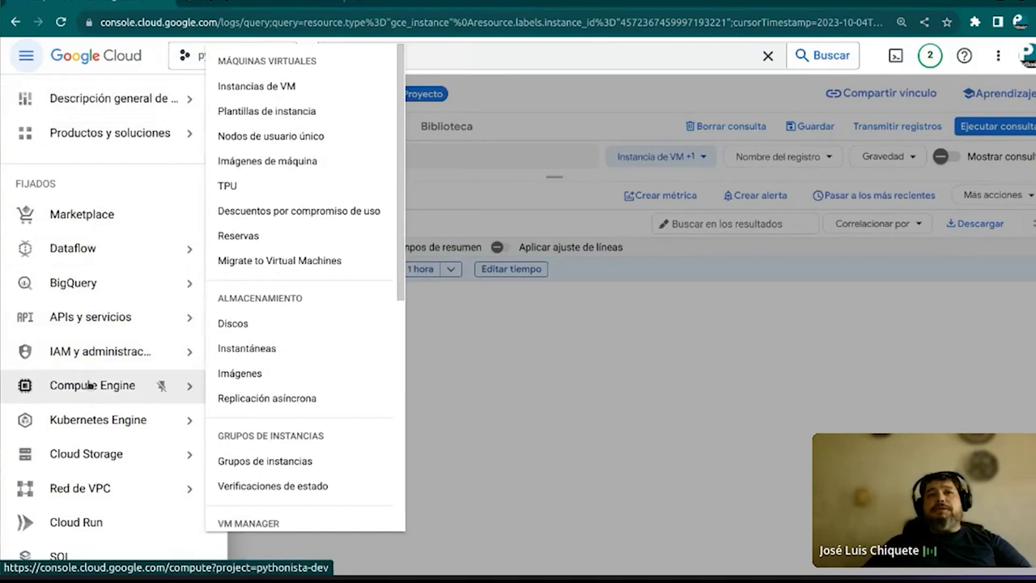
click(289, 86)
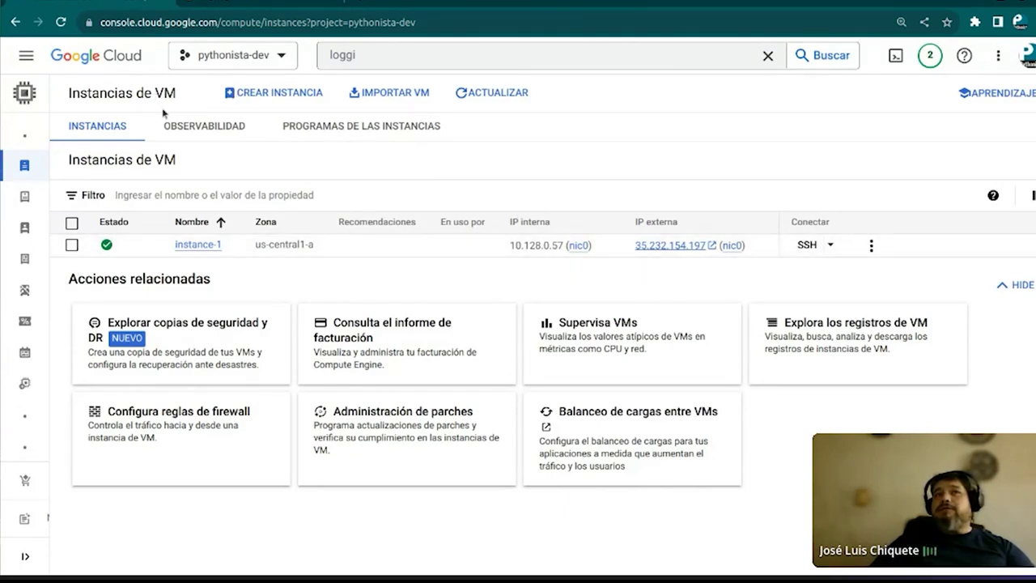
Switch the Instancias de VM page to the OBSERVABILIDAD tab
click(208, 128)
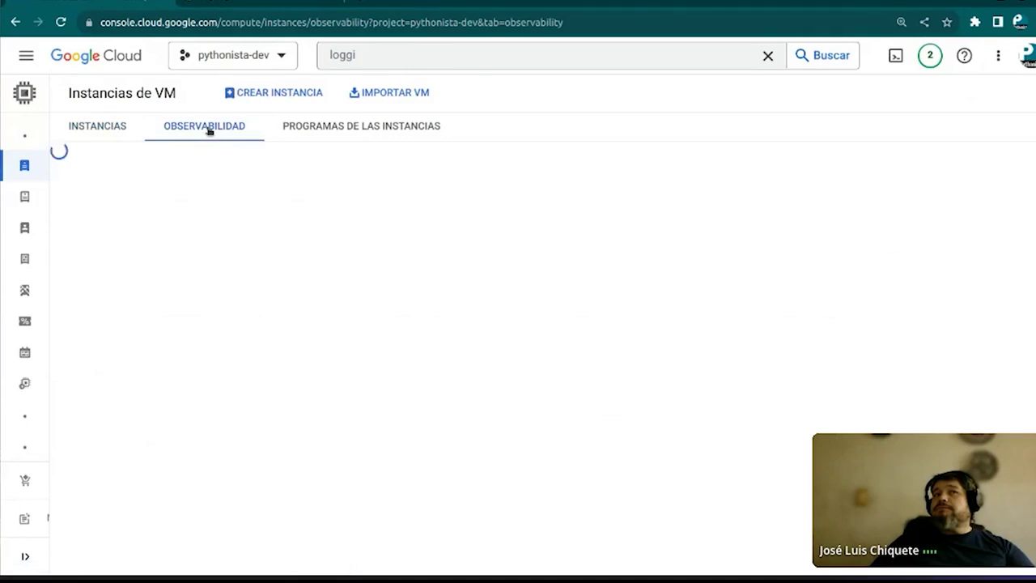
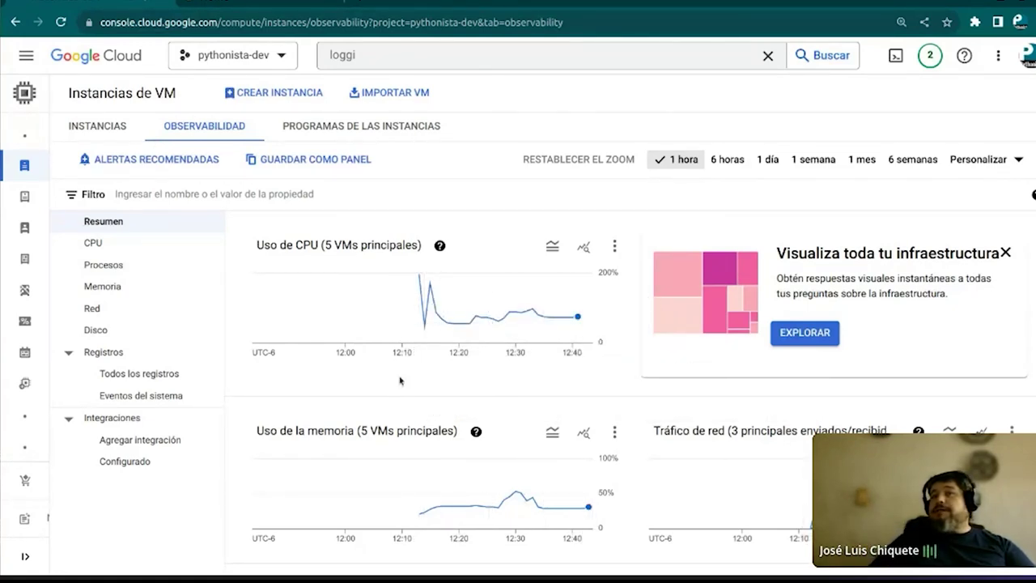
Check the SSH session window, then come back to the VM observability page
scroll(400, 380, down, 3)
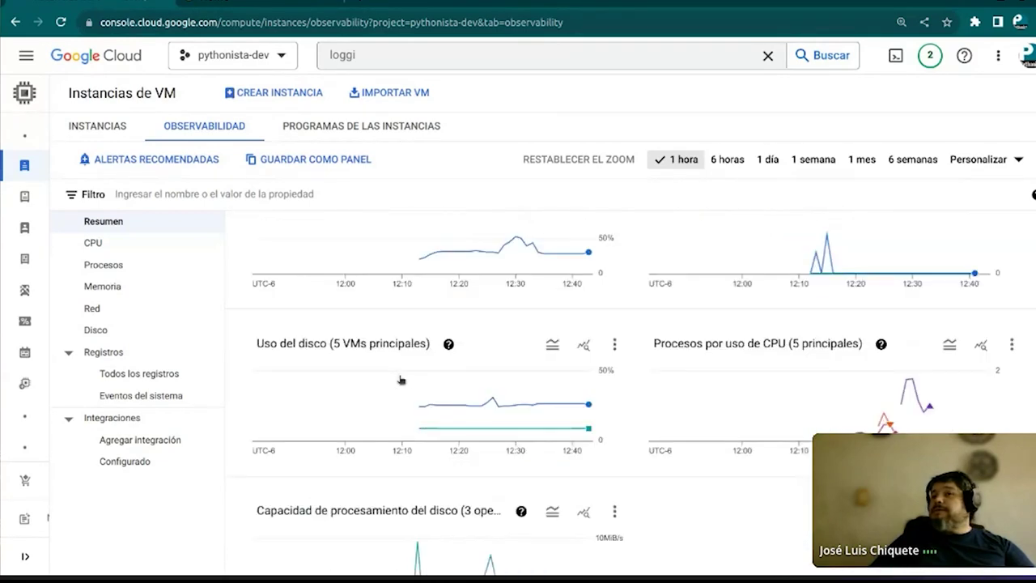
scroll(400, 380, up, 1)
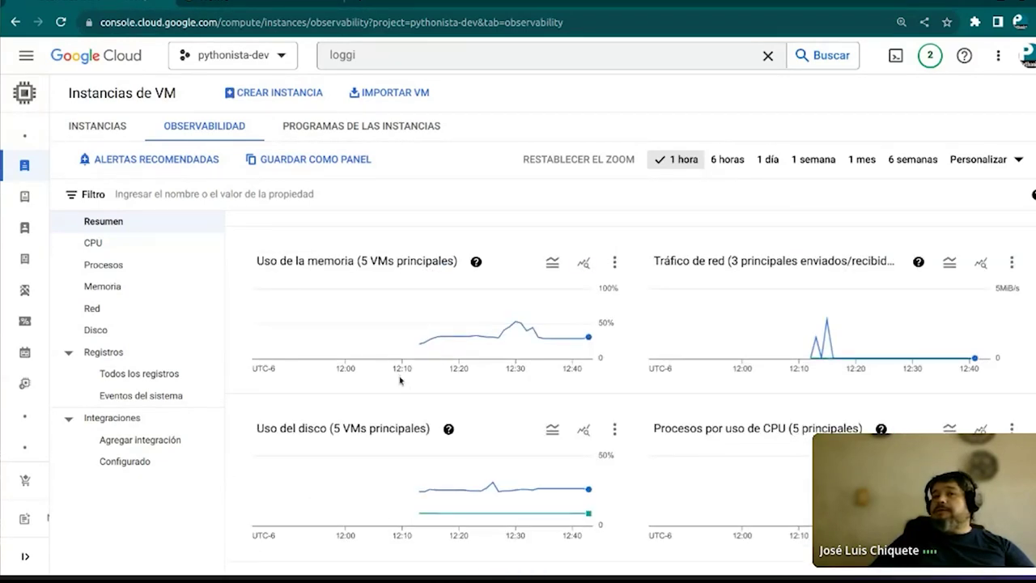
scroll(400, 380, up, 1)
scroll(400, 380, down, 4)
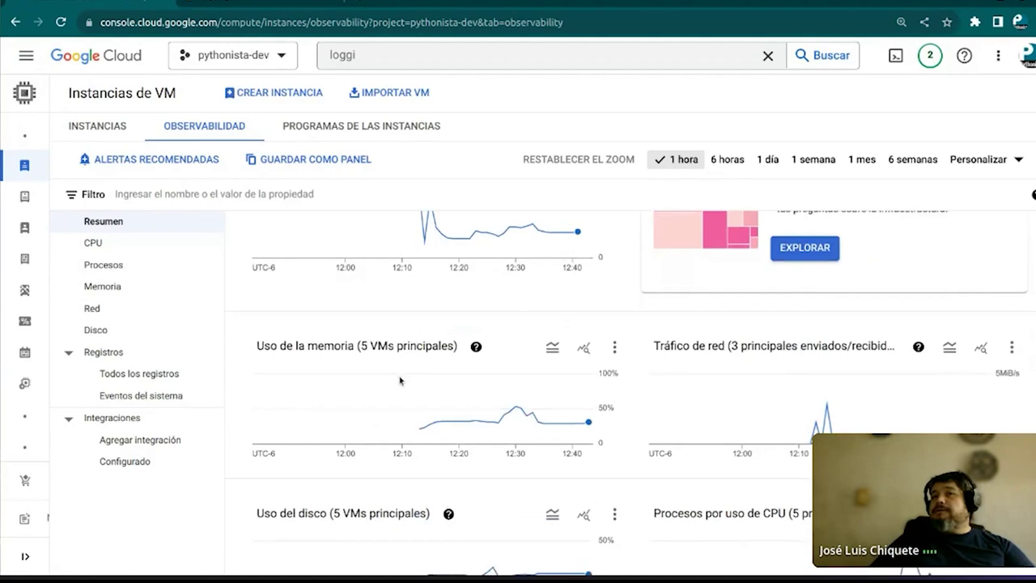
scroll(400, 380, up, 4)
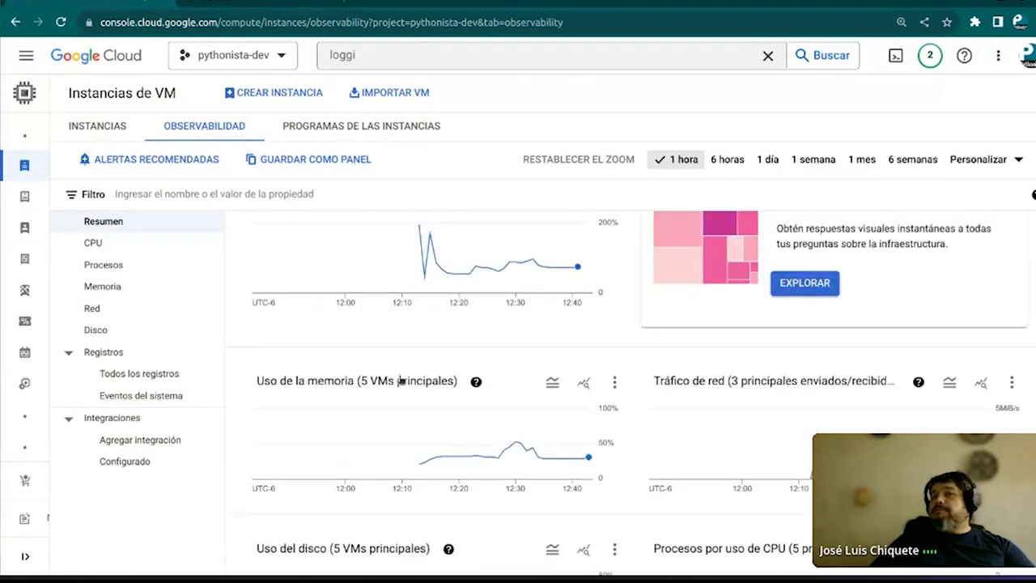
scroll(399, 380, down, 2)
scroll(400, 380, up, 2)
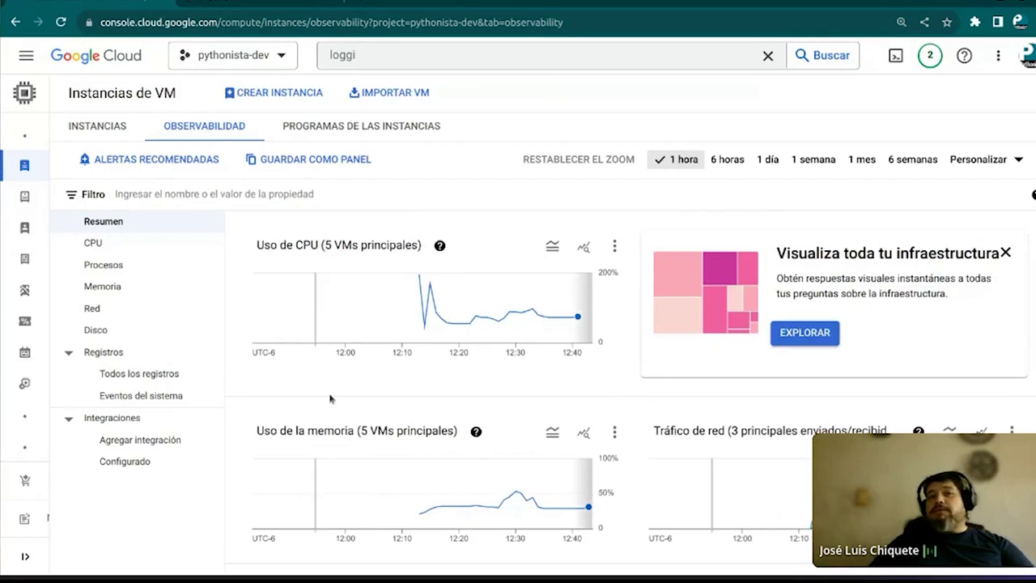
scroll(348, 437, down, 1)
scroll(348, 437, down, 3)
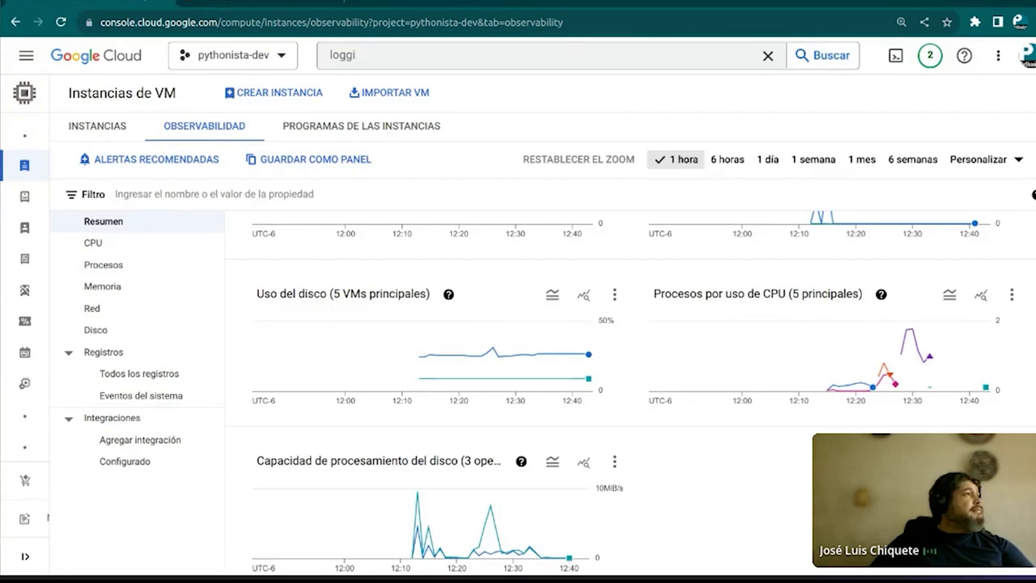
key(alt+Tab)
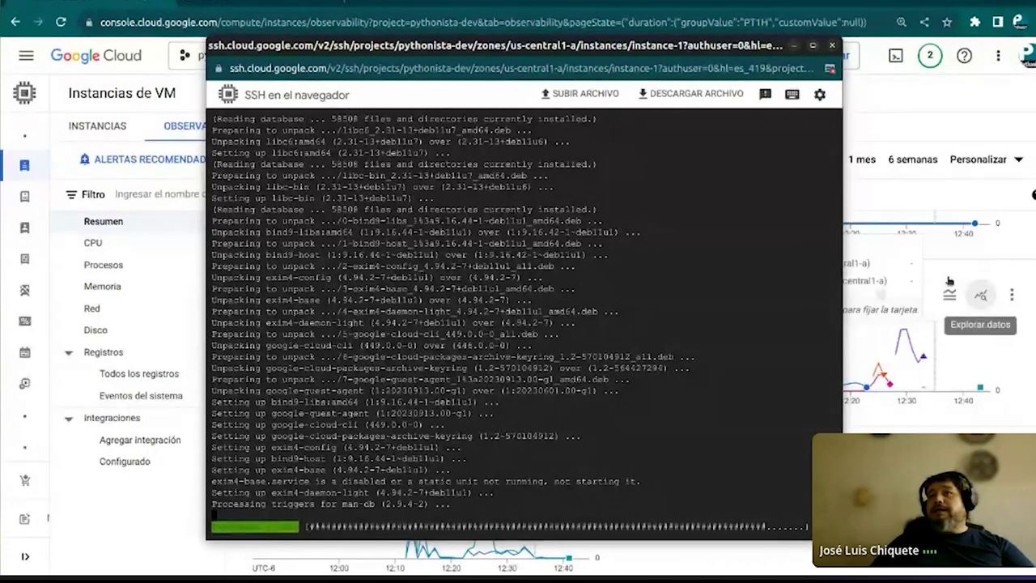
click(975, 259)
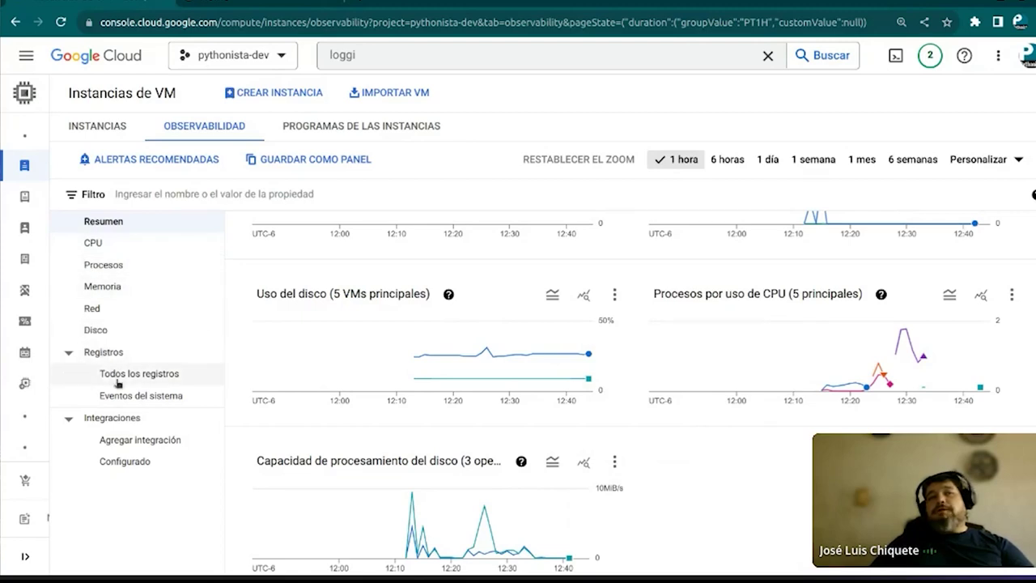
Step through the CPU, Procesos, Memoria and Red charts, ending on the Disco charts
click(93, 243)
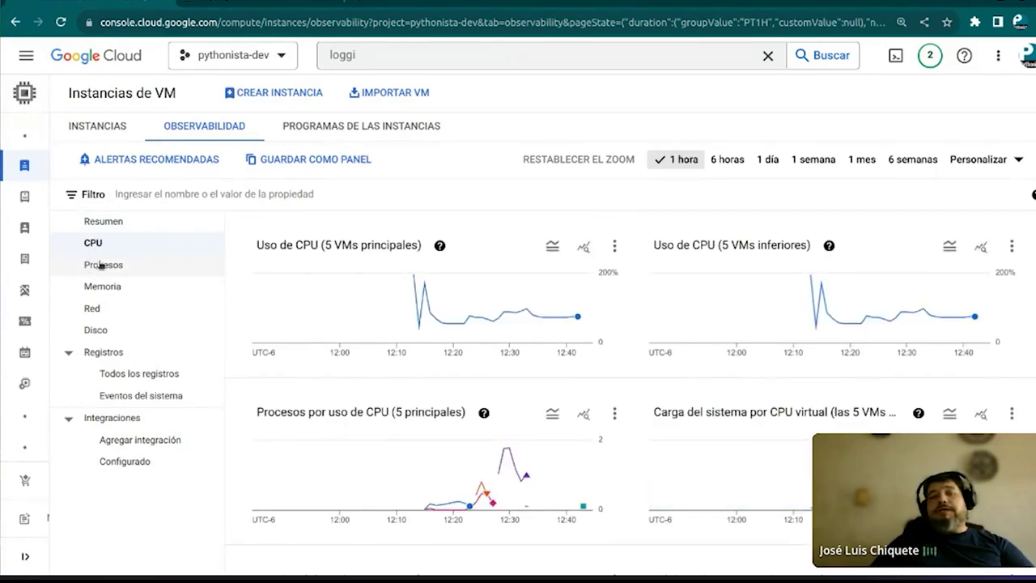
click(101, 265)
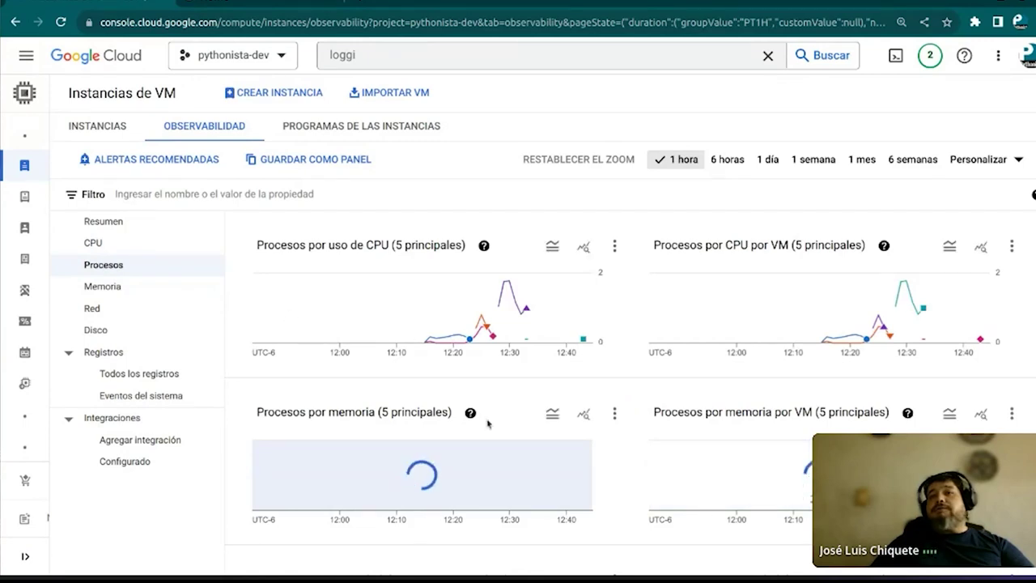
click(100, 288)
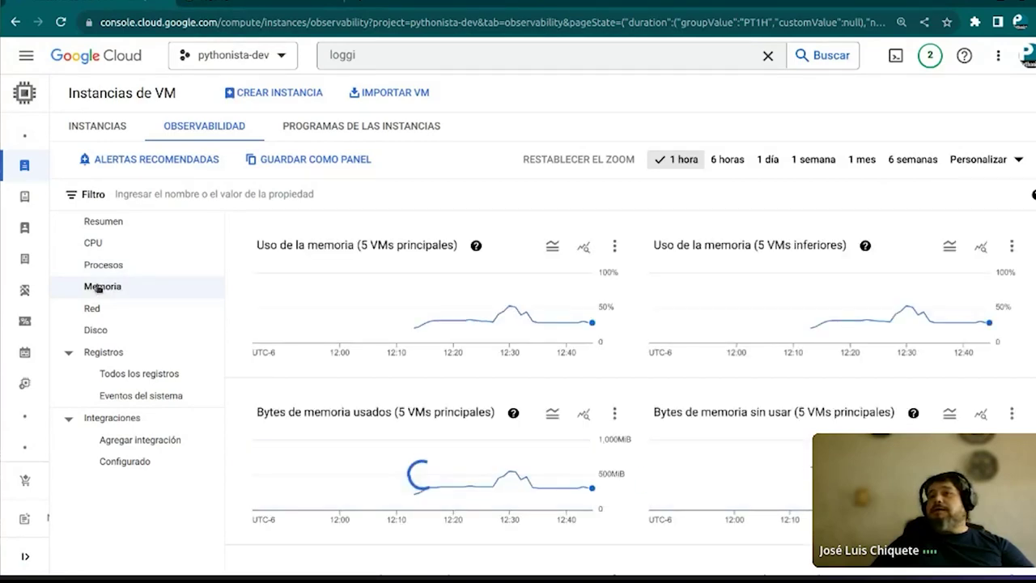
click(98, 311)
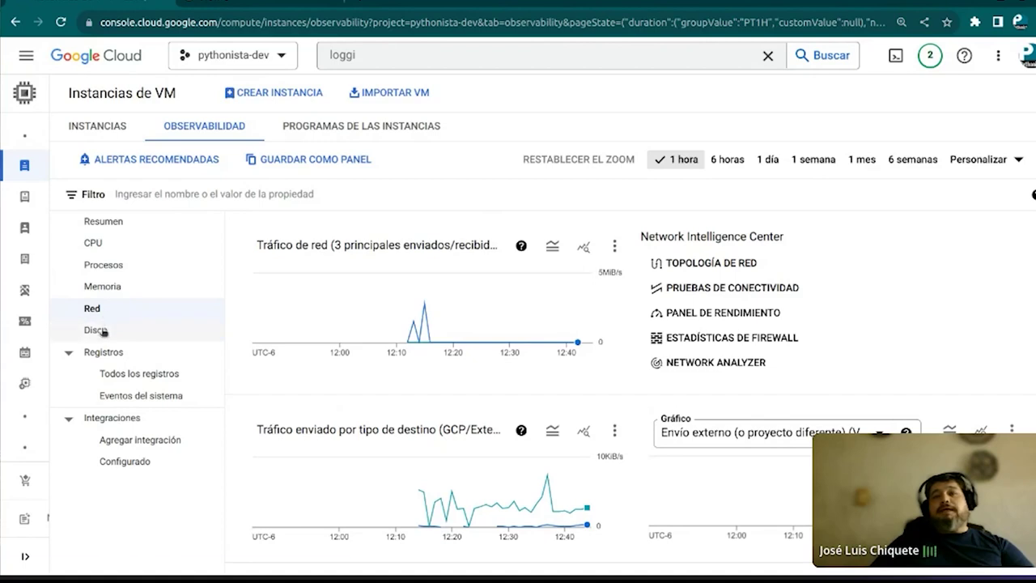
click(102, 330)
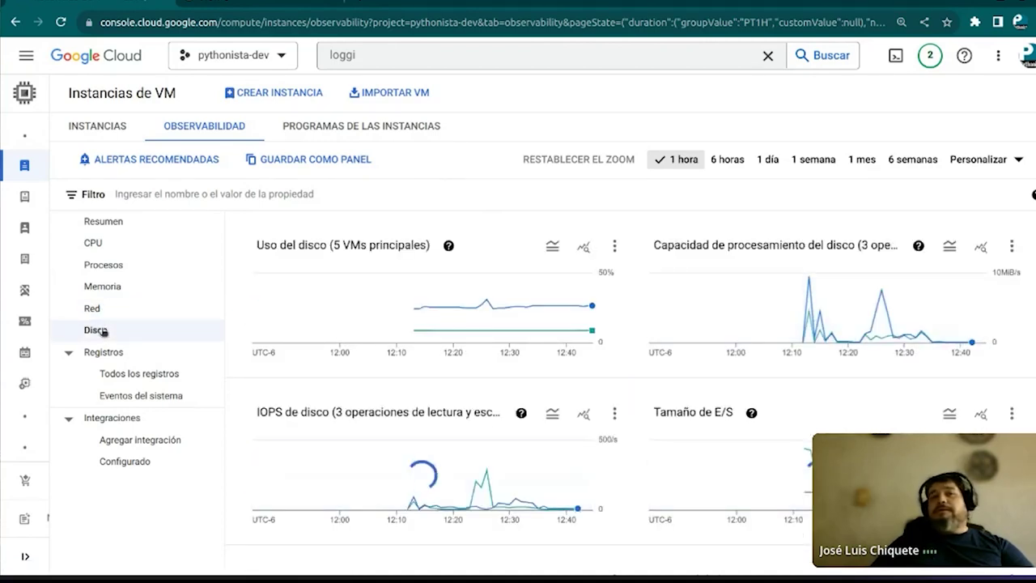
mouse_move(492, 510)
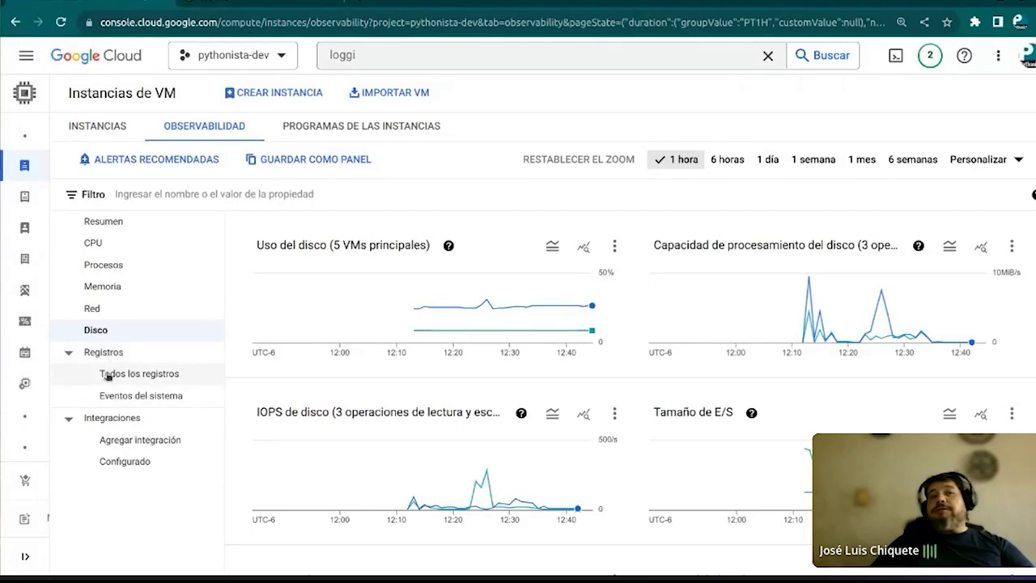
Open Registros > Todos los registros for the VMs, glancing at the local terminal meanwhile
click(108, 376)
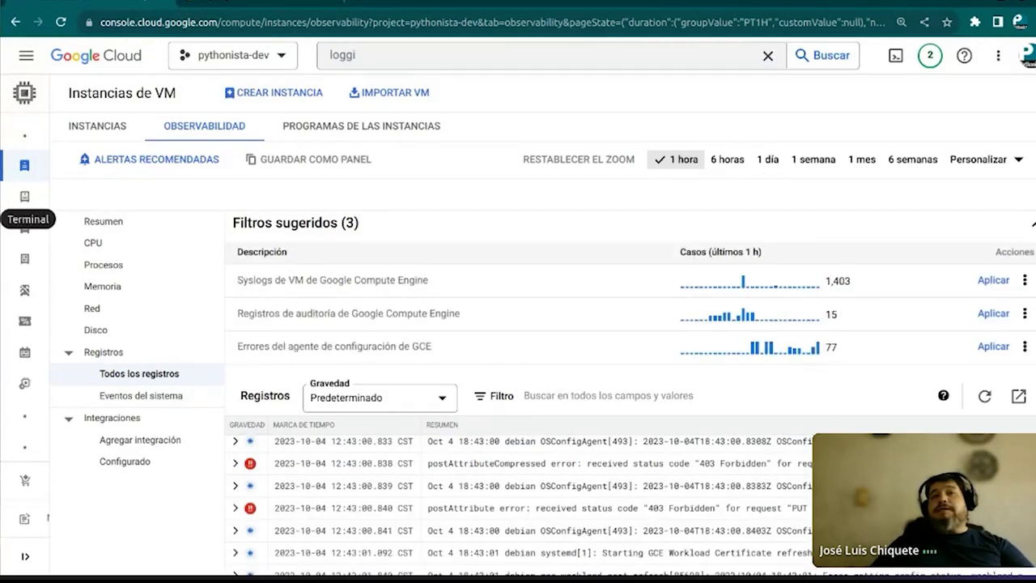
key(alt+Tab)
scroll(380, 276, up, 6)
scroll(379, 276, up, 1)
scroll(380, 276, down, 3)
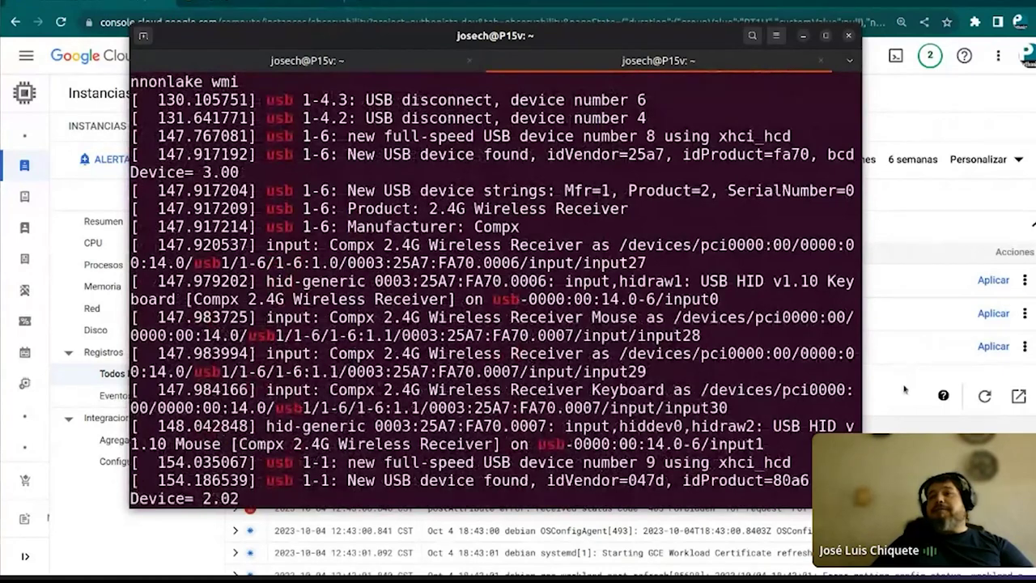
click(905, 390)
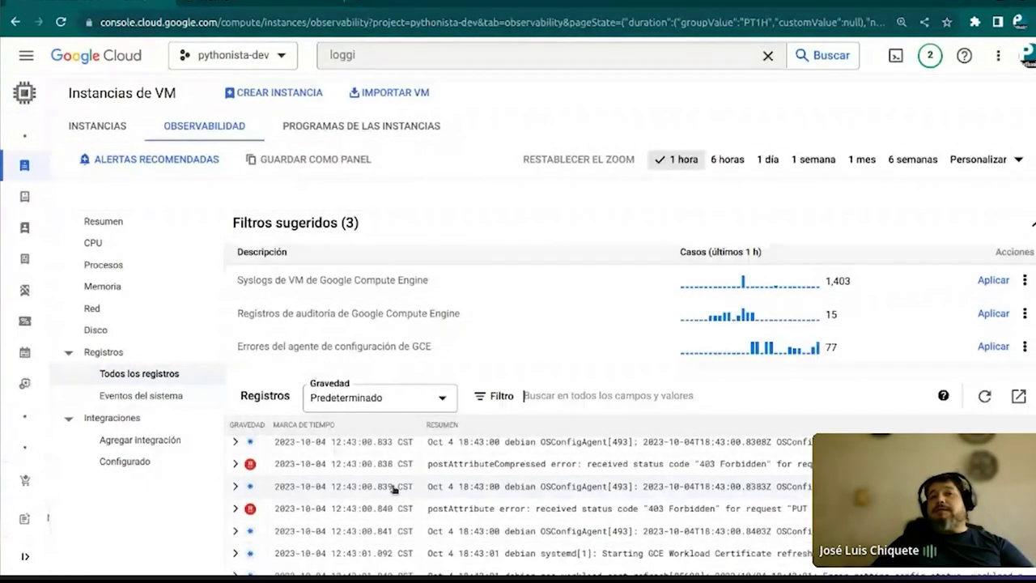
Scroll through the recent syslog entries, including the 403 Forbidden errors
scroll(394, 488, up, 10)
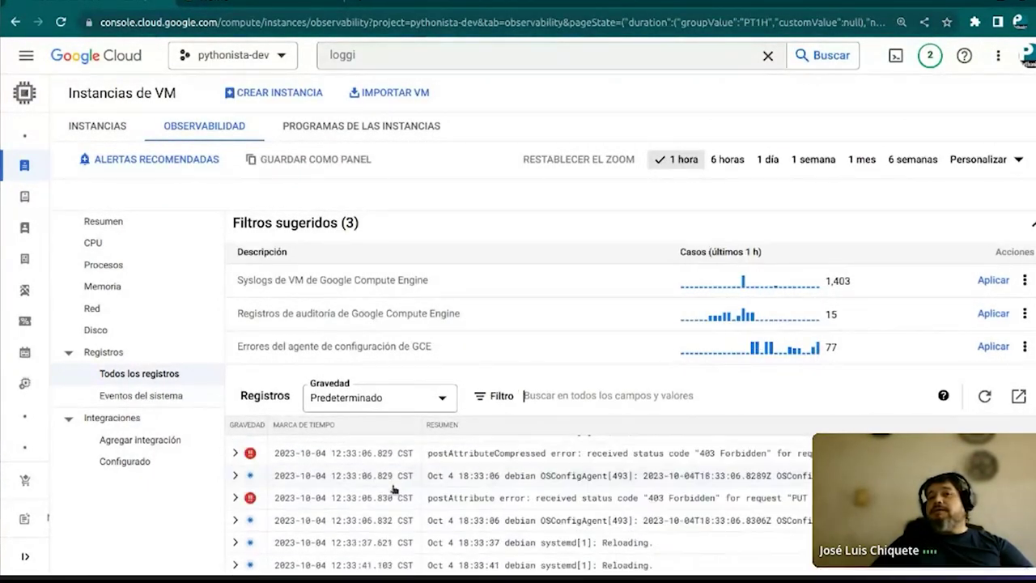
scroll(394, 488, up, 2)
scroll(394, 488, down, 10)
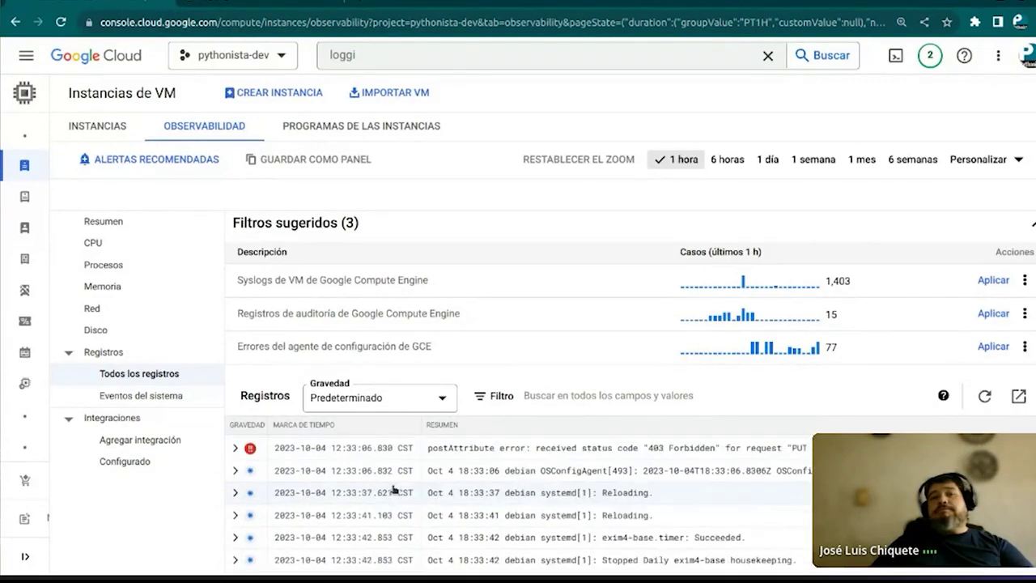
scroll(394, 488, down, 3)
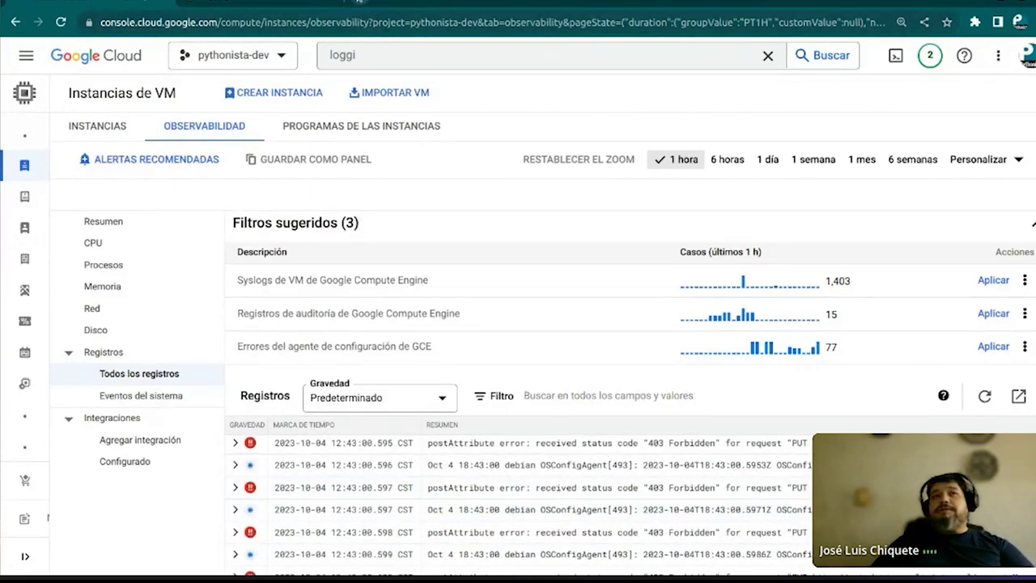
In a new tab, load the observability notebook from its pasted GitHub link
key(ctrl+t)
click(359, 20)
text(g)
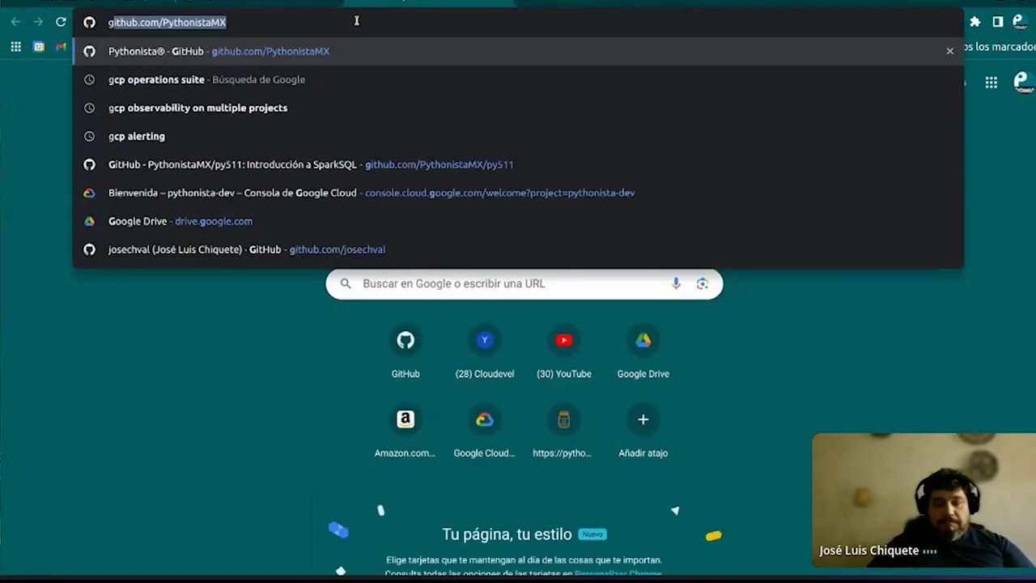
text(it)
key(Right)
key(BackSpace)
key(BackSpace)
key(BackSpace)
key(BackSpace)
key(BackSpace)
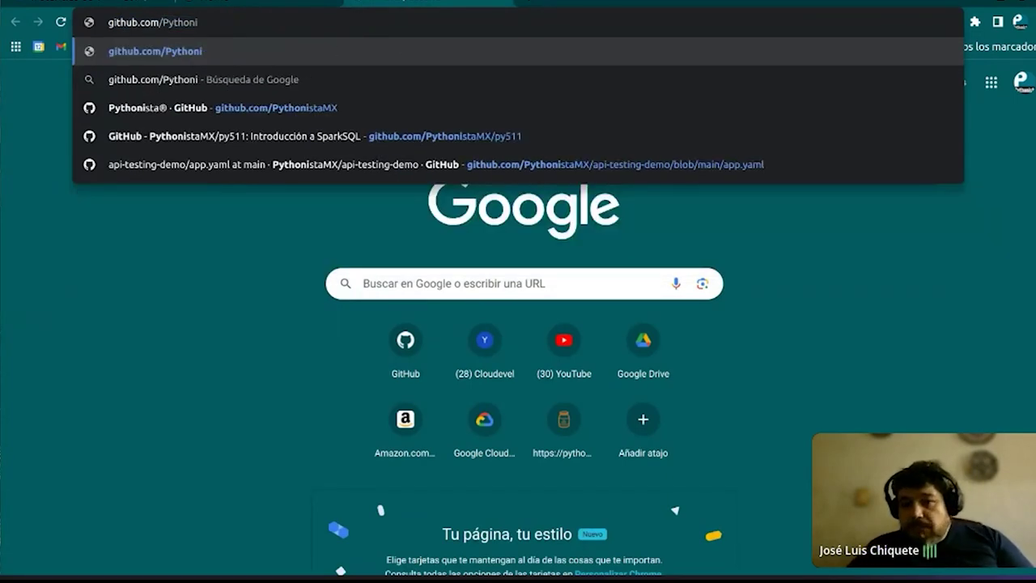
key(Return)
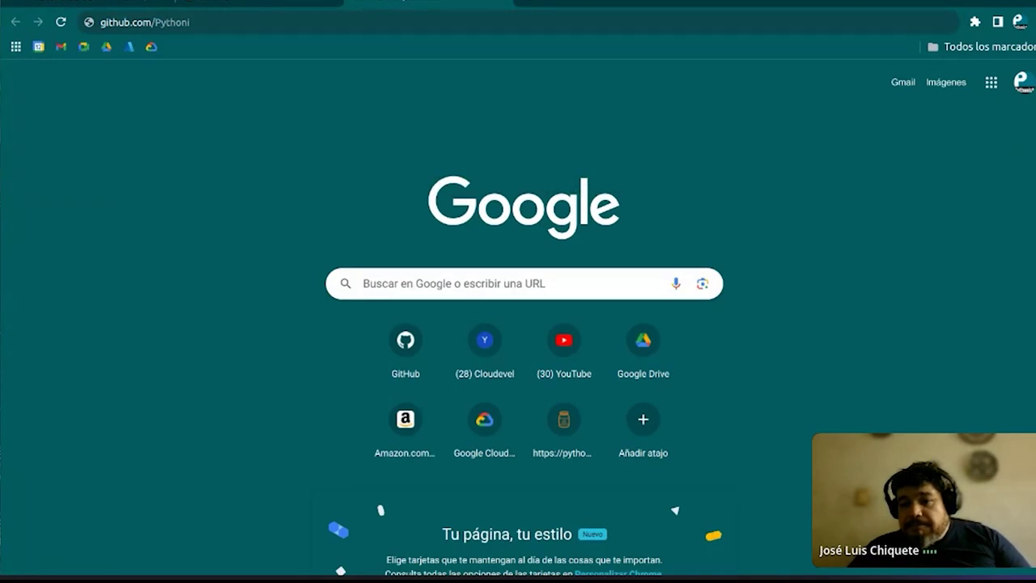
click(391, 21)
text(https://github.com/josechval/sg23-observabilidad/blob/main/observabilidad_en_CGP%20.ipynb)
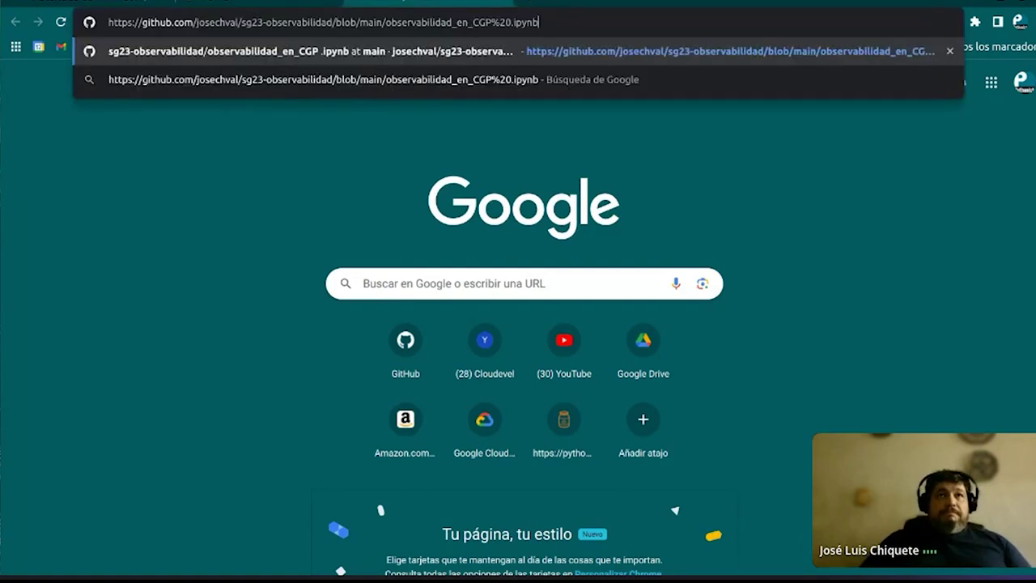
key(Return)
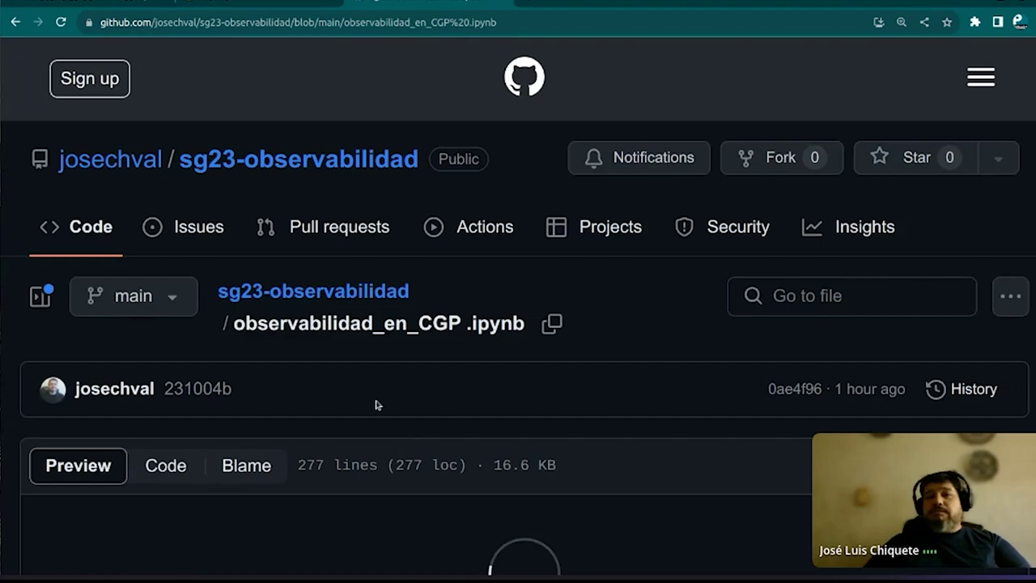
Skim the notebook's linked Error Reporting docs, then return to the VM observability logs
scroll(376, 404, down, 10)
scroll(375, 400, down, 5)
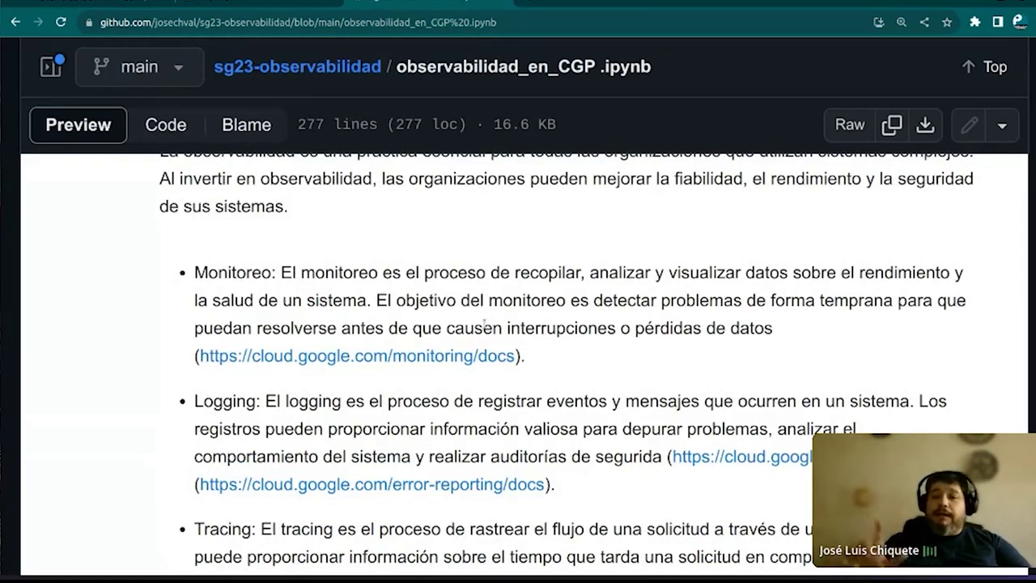
scroll(461, 323, down, 2)
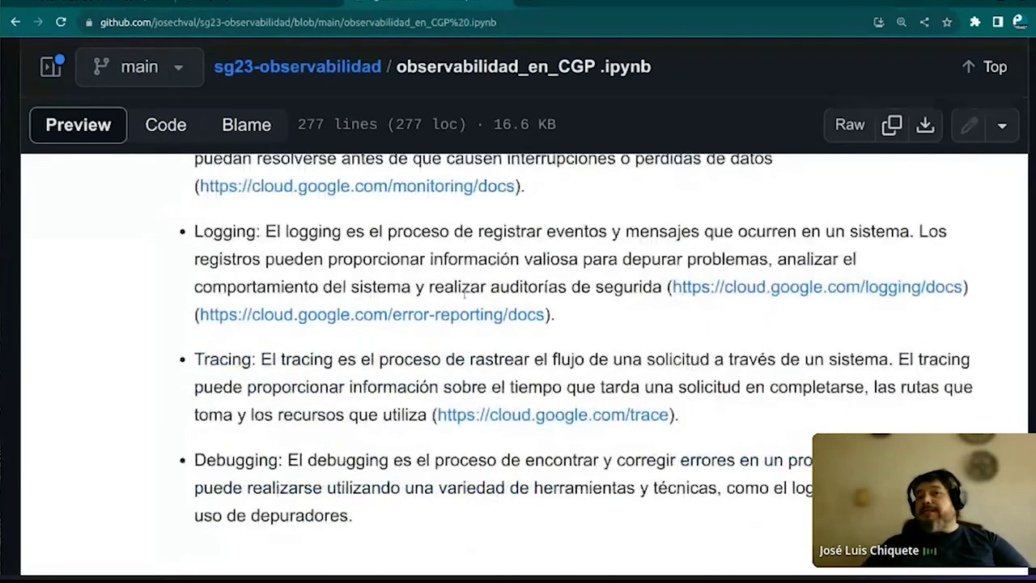
click(400, 316)
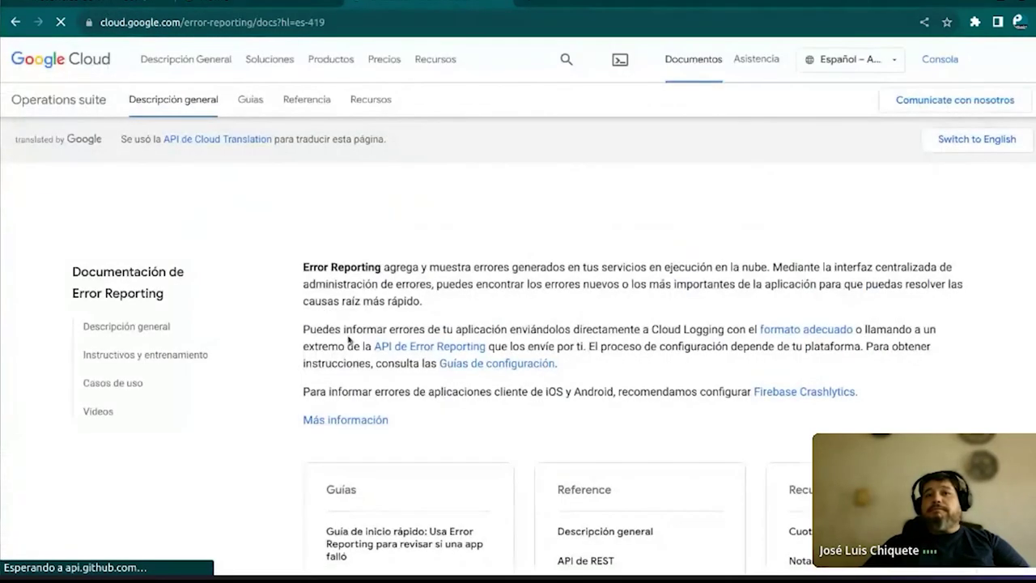
scroll(348, 336, down, 4)
scroll(350, 339, up, 3)
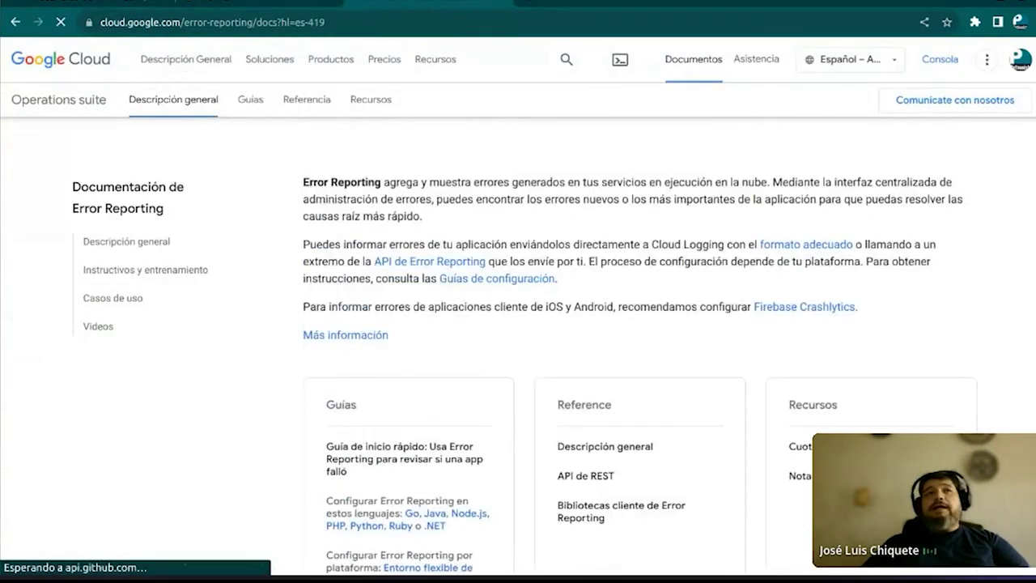
click(82, 3)
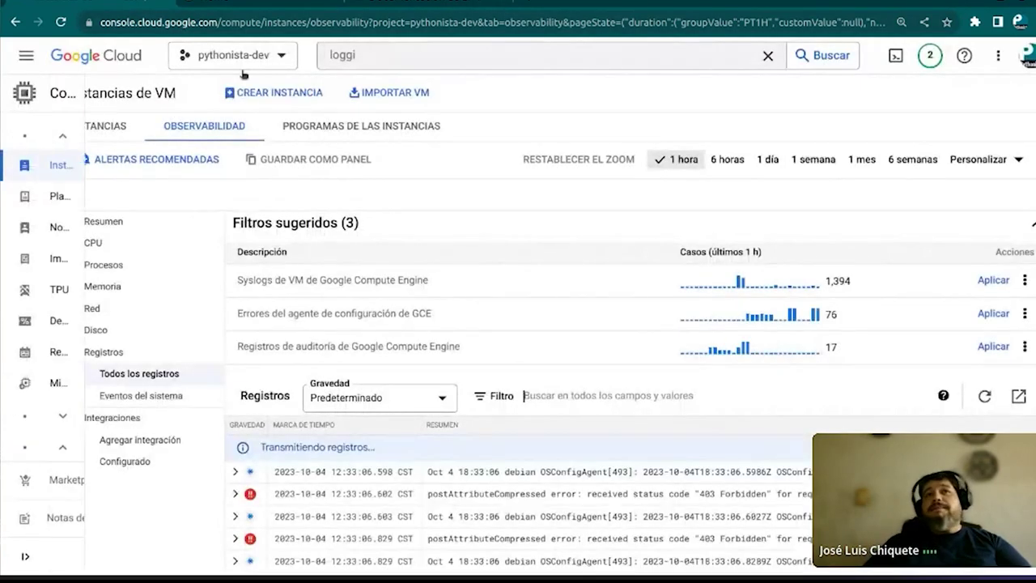
Search 'erro' to open Error Reporting for pythonista-dev, then switch to the Jupyter files tab
click(374, 57)
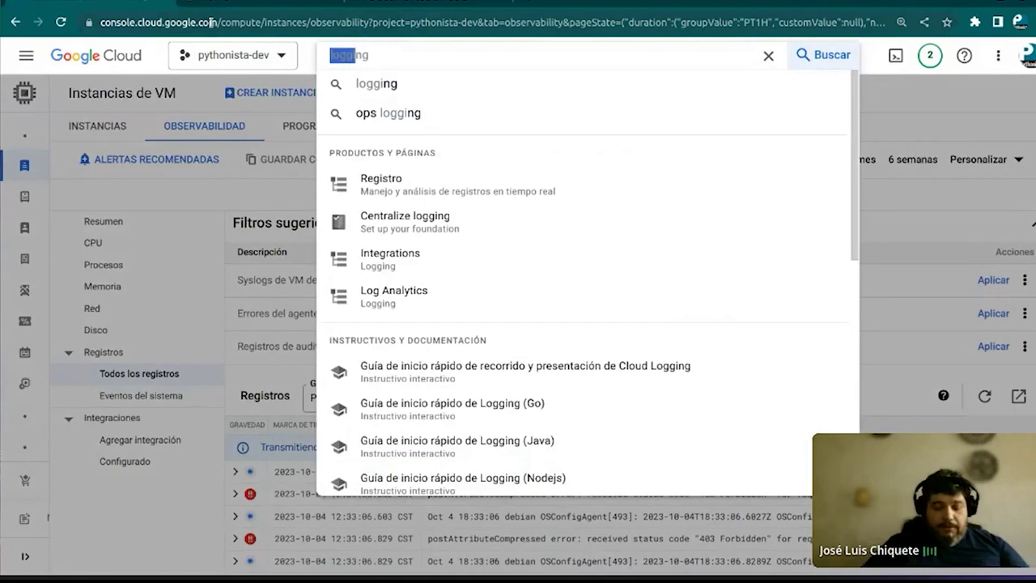
text(erro)
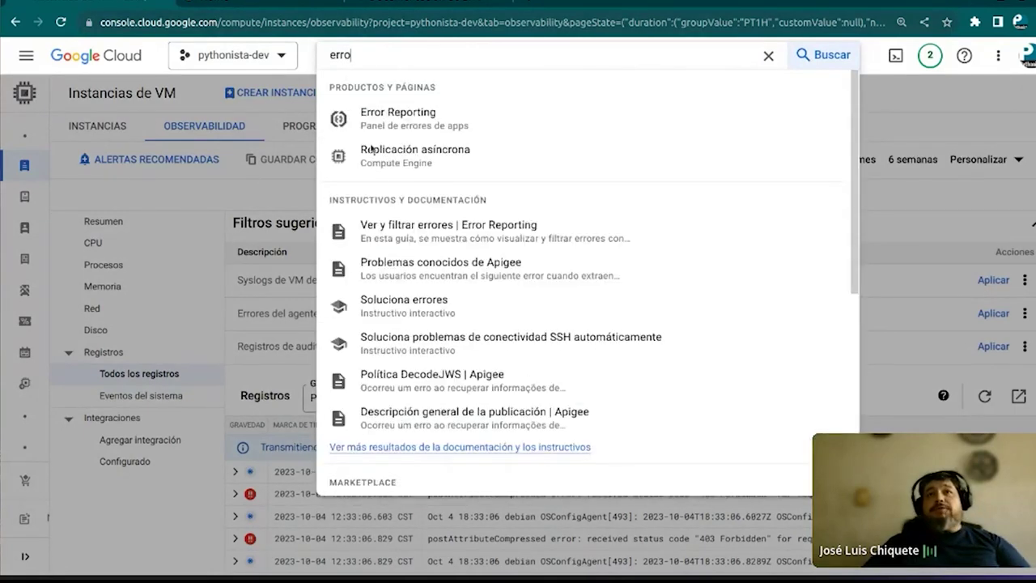
click(401, 119)
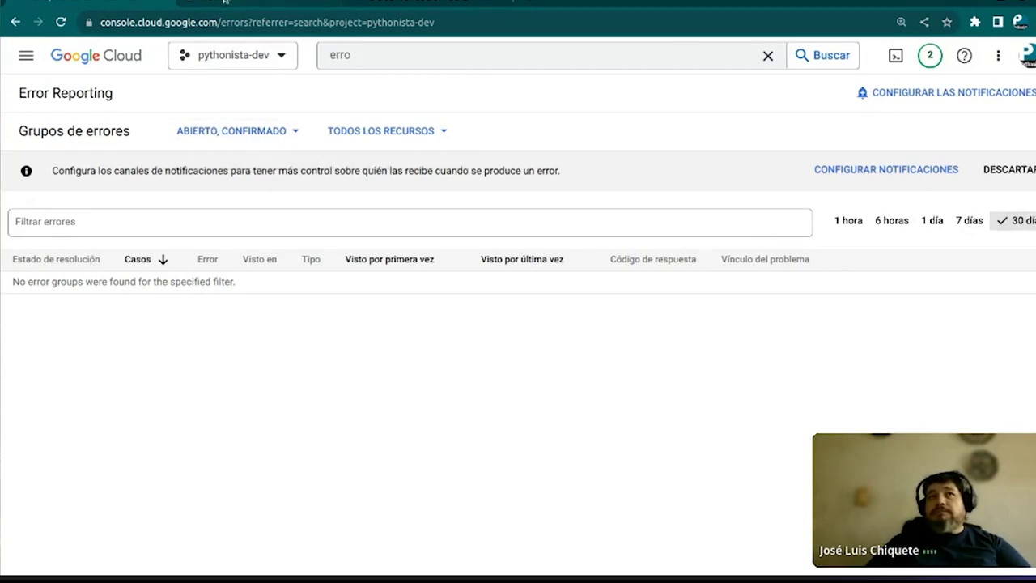
click(247, 2)
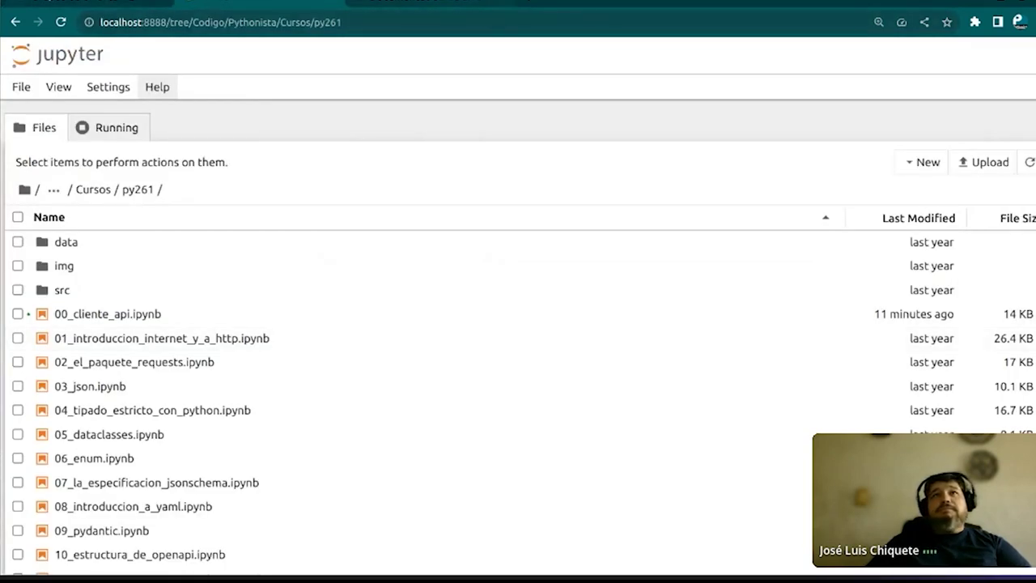
Highlight the Tracing term and its description in the GitHub notebook, then return to the console
click(65, 4)
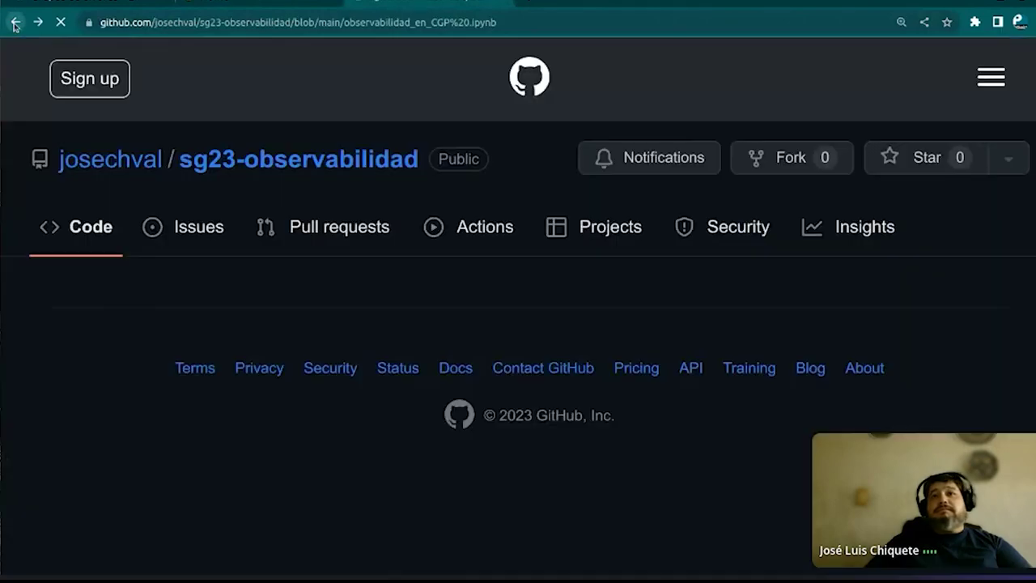
scroll(310, 403, down, 2)
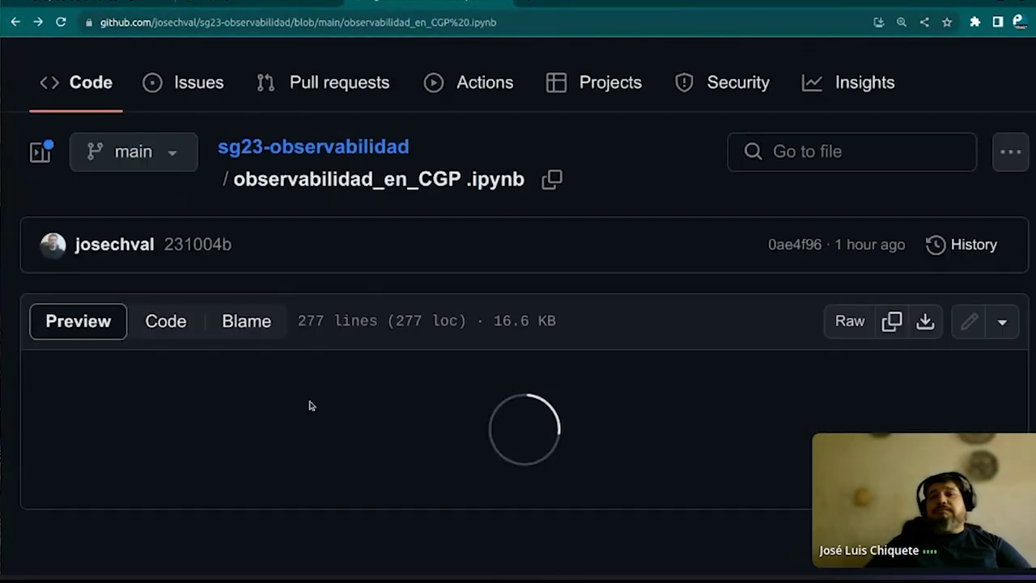
scroll(310, 405, down, 10)
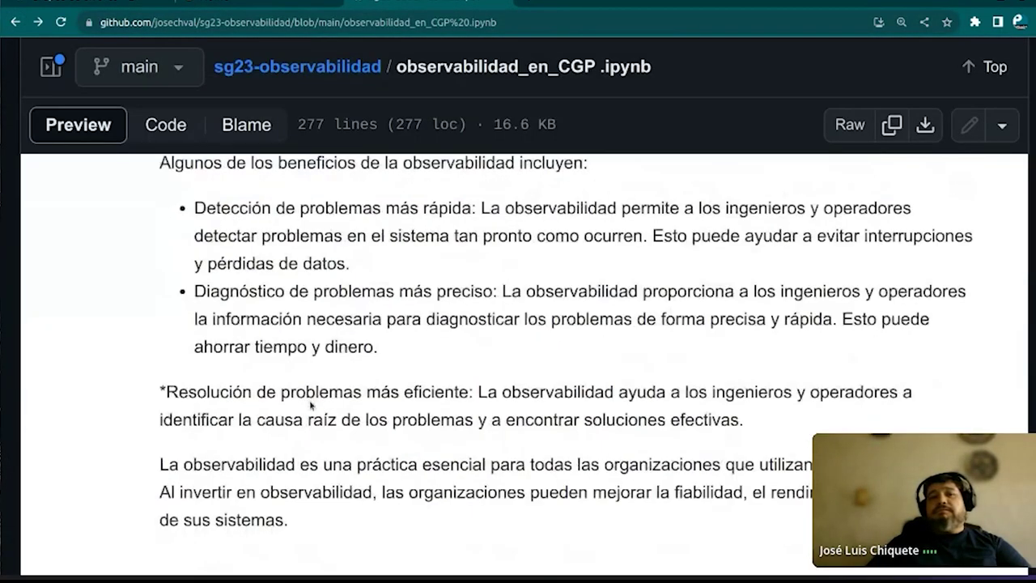
scroll(310, 405, down, 4)
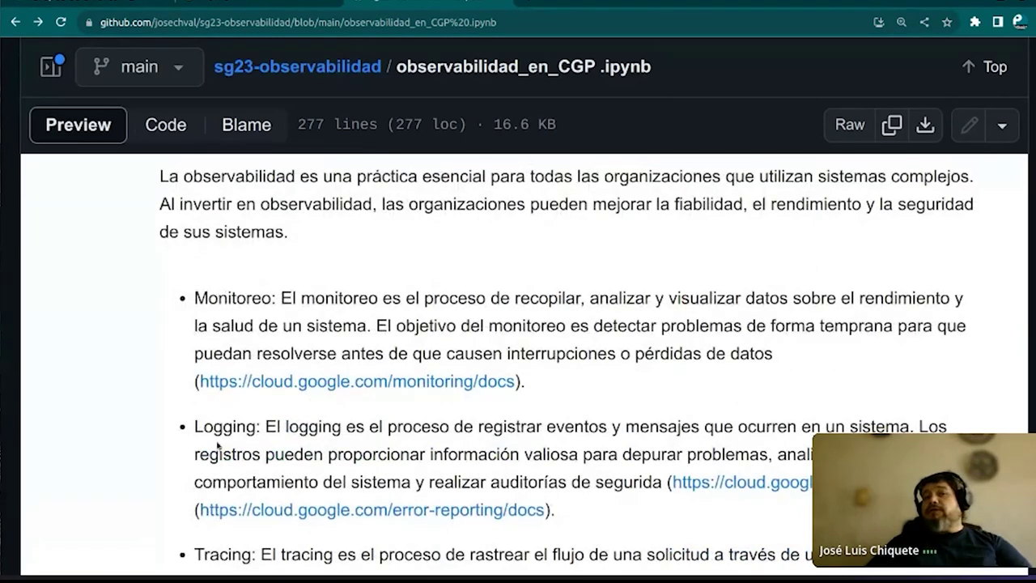
scroll(232, 442, down, 2)
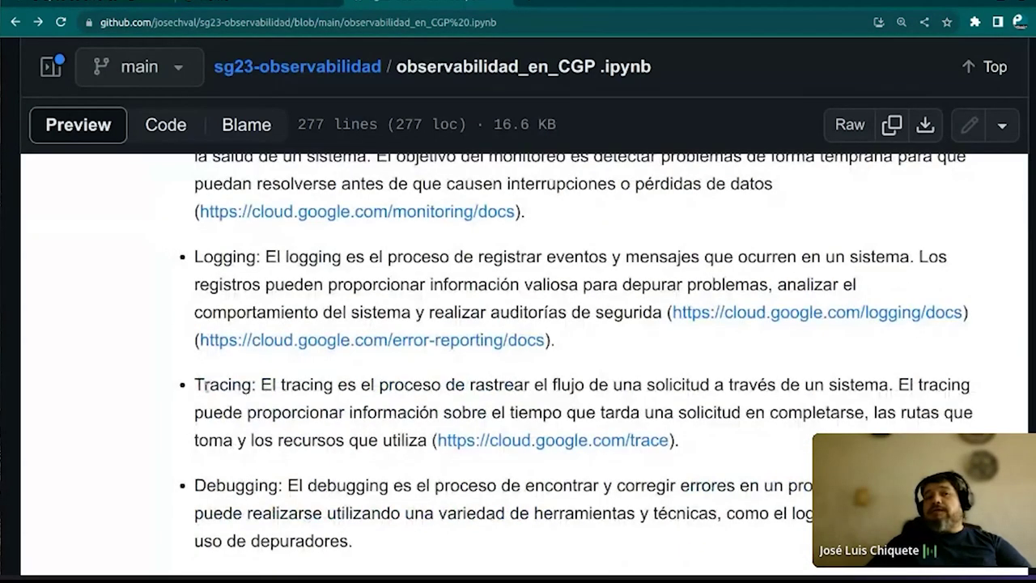
drag(195, 385, 247, 386)
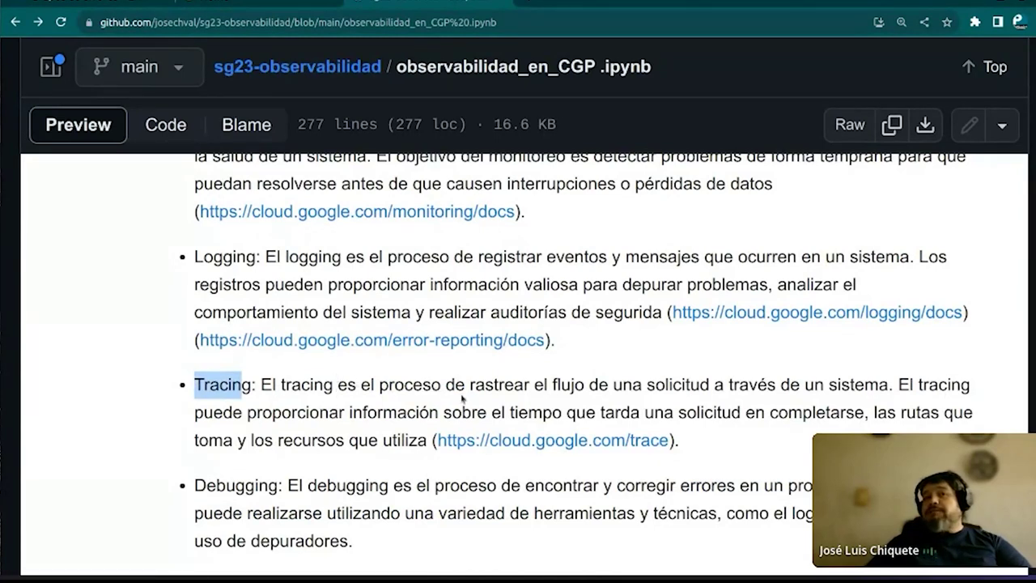
drag(511, 387, 883, 386)
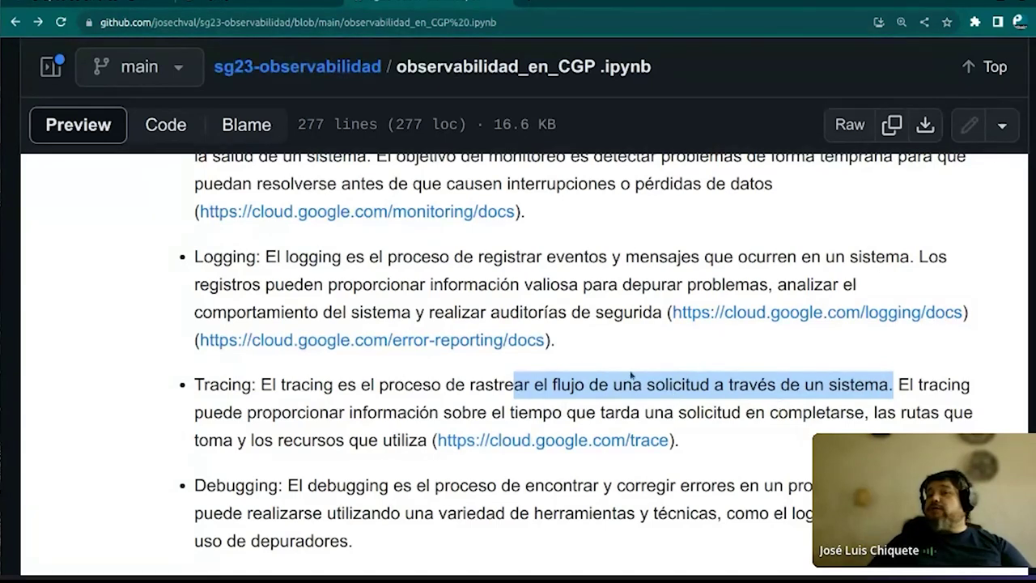
click(395, 402)
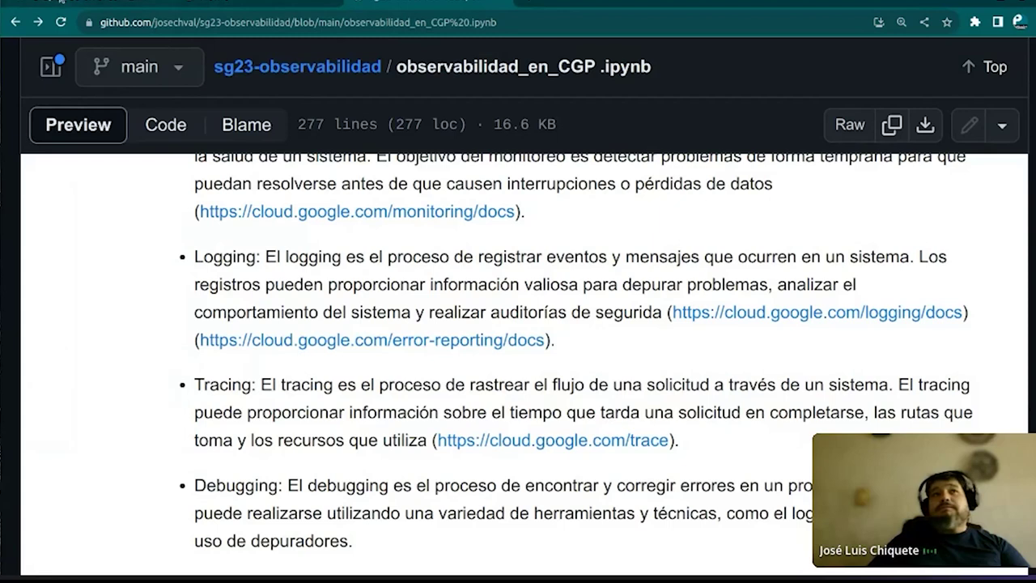
click(60, 2)
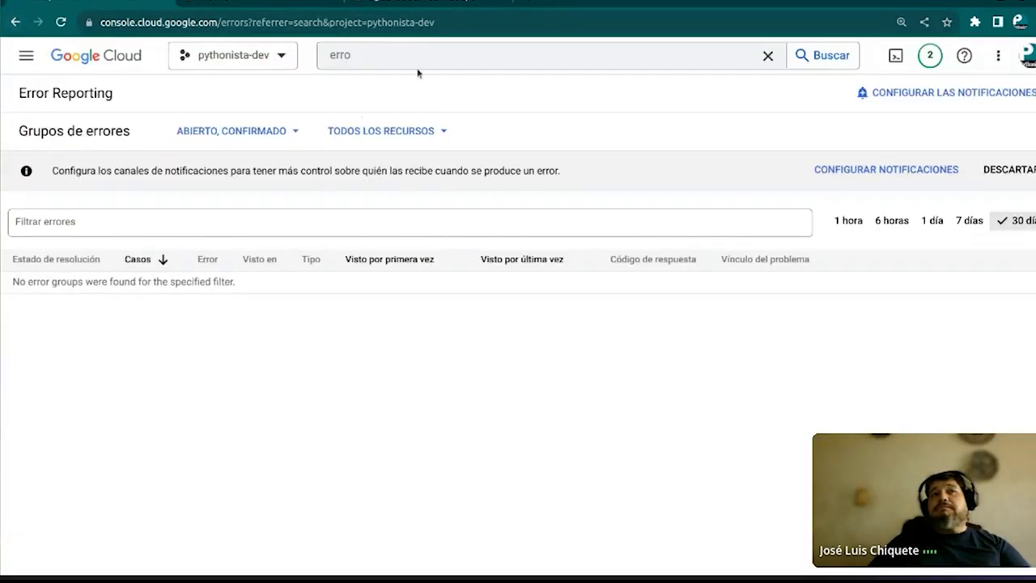
Search 'trace' and open the Trace product page
click(413, 58)
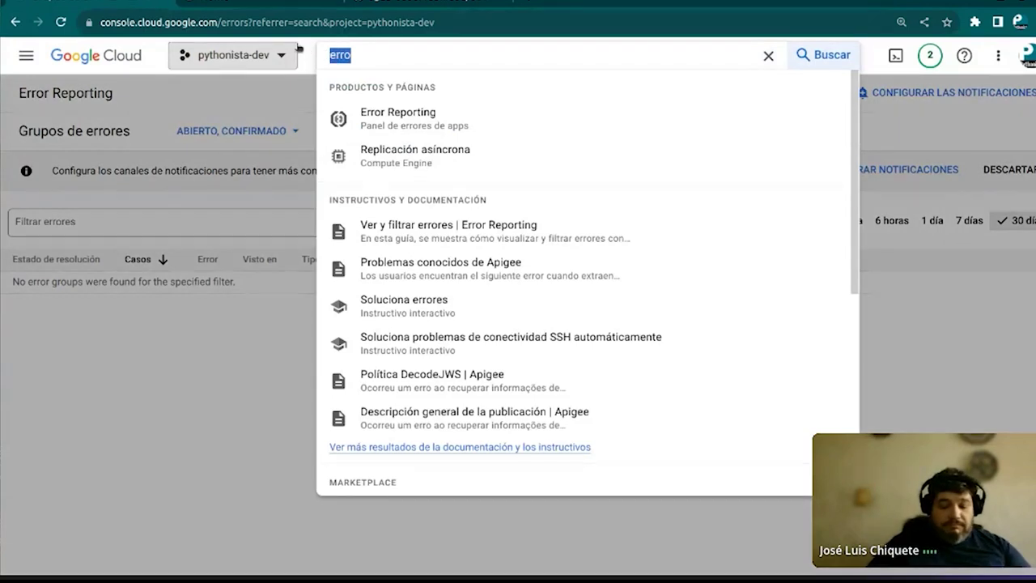
text(trace)
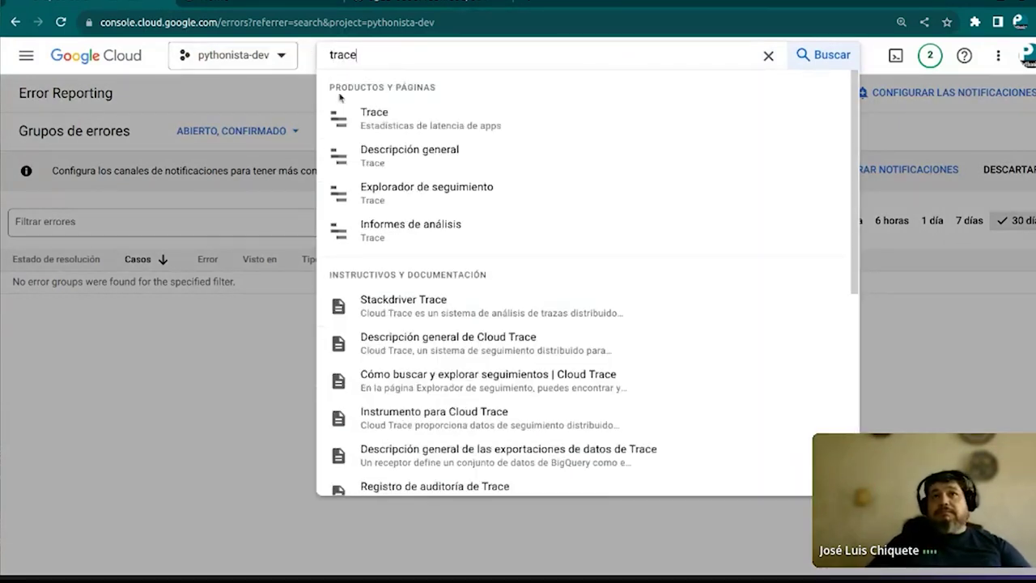
click(389, 115)
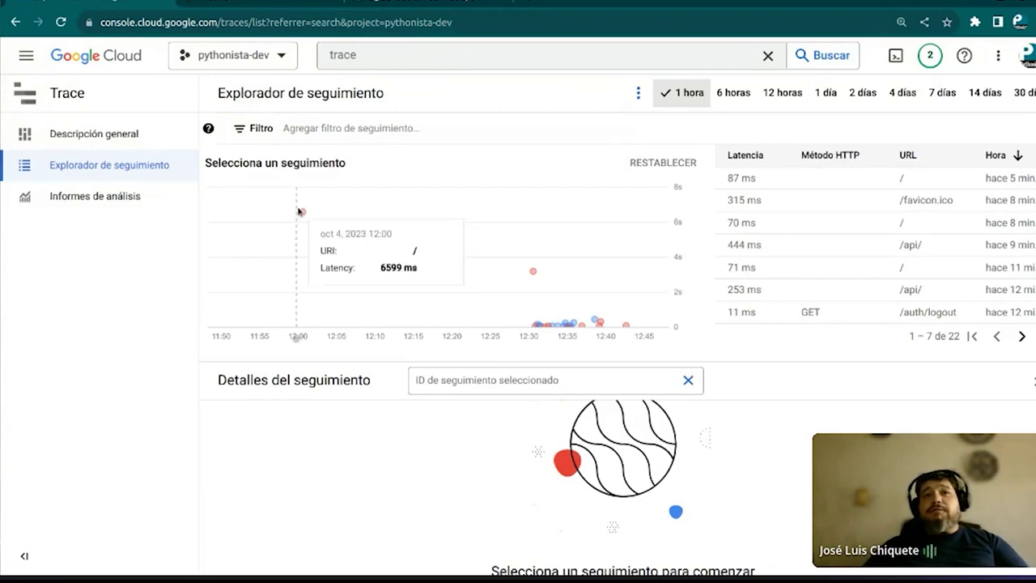
Inspect the 12:34, 3190 ms and /docs trace details, then open Informes de análisis
mouse_move(533, 273)
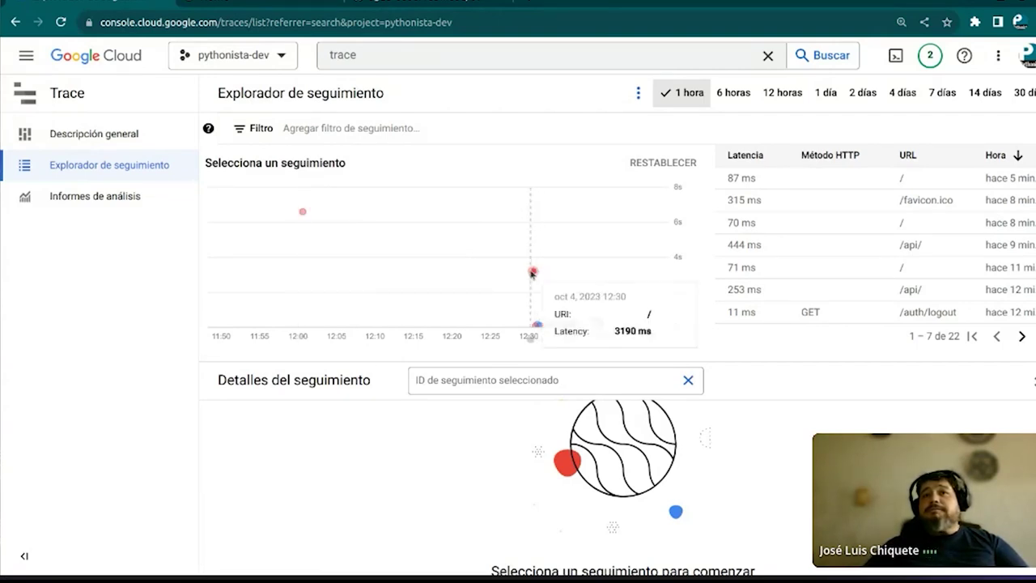
mouse_move(540, 327)
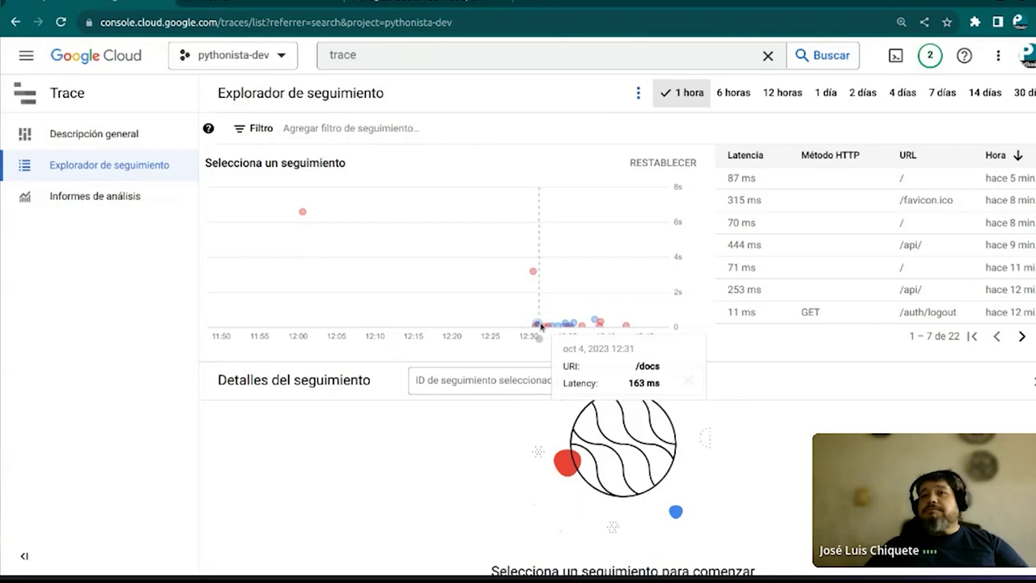
mouse_move(604, 325)
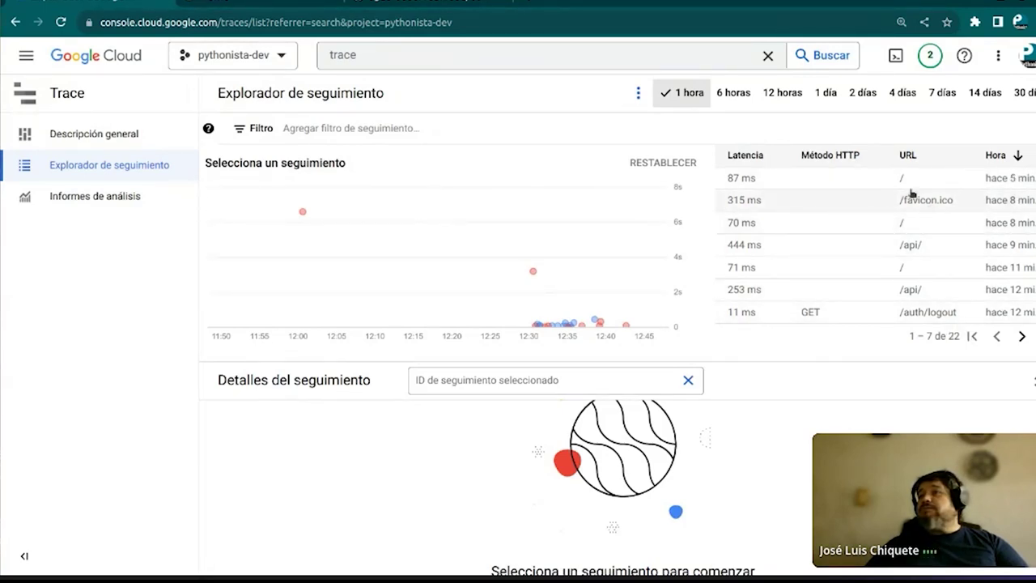
click(567, 323)
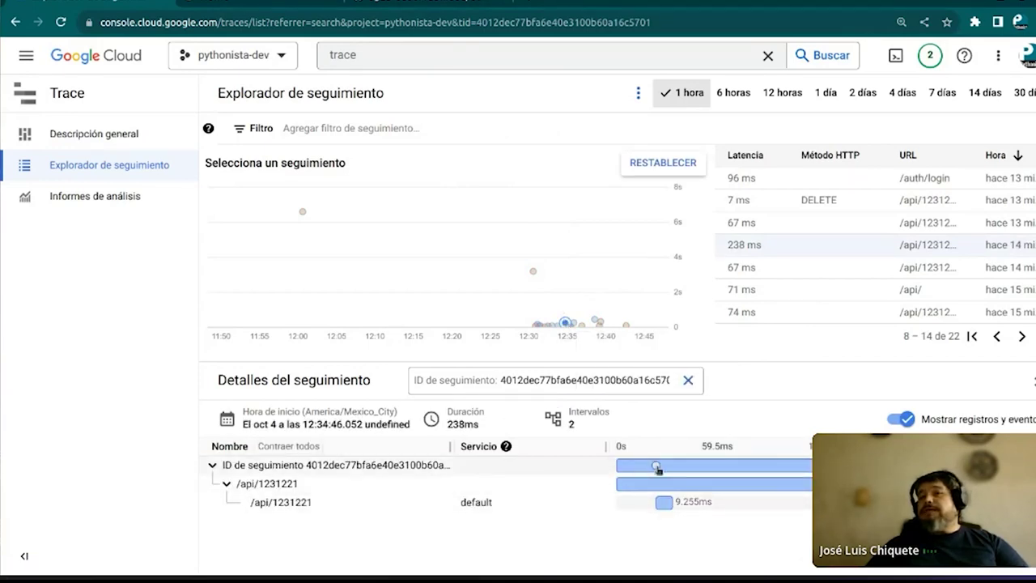
click(533, 271)
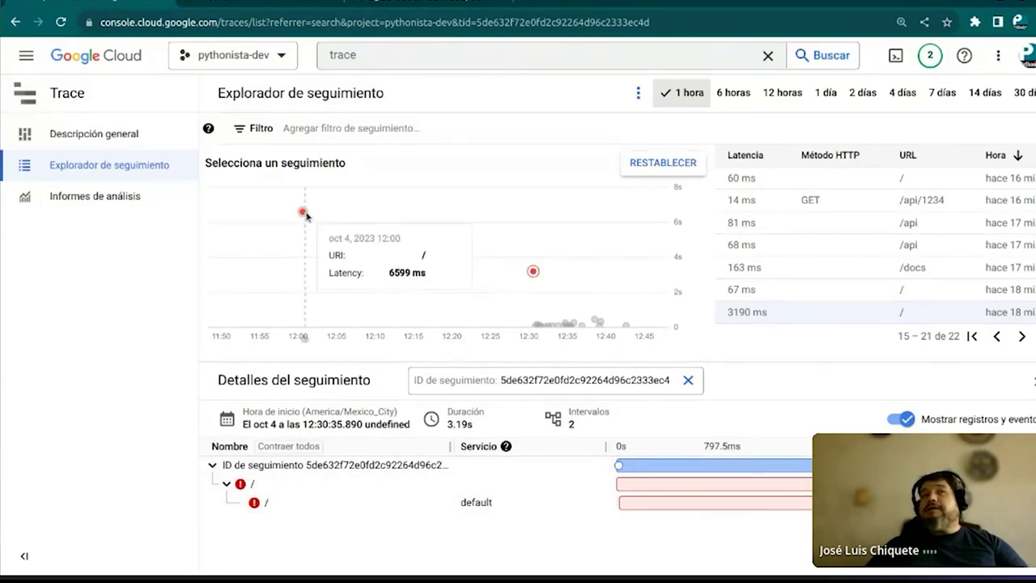
click(538, 325)
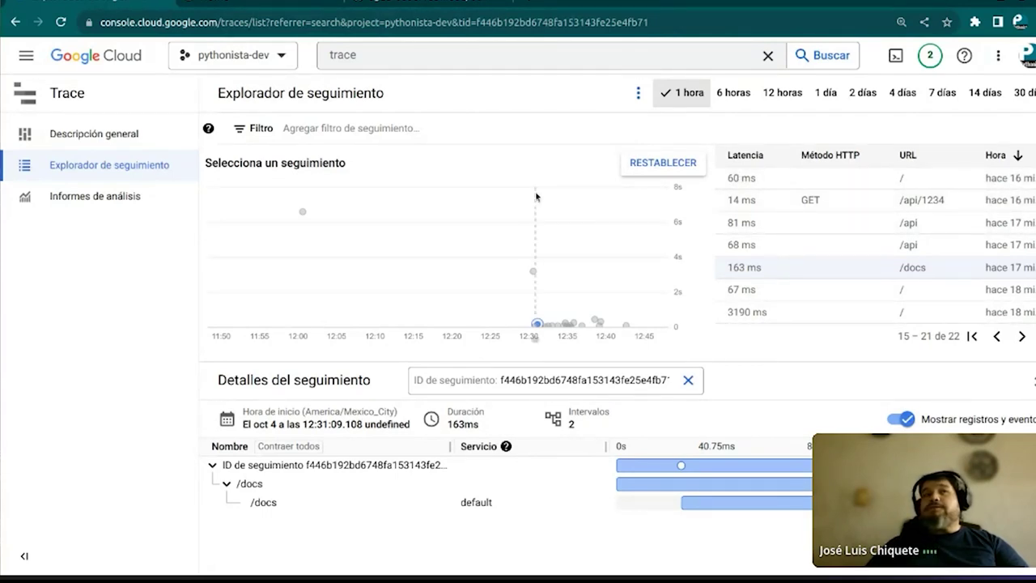
click(142, 201)
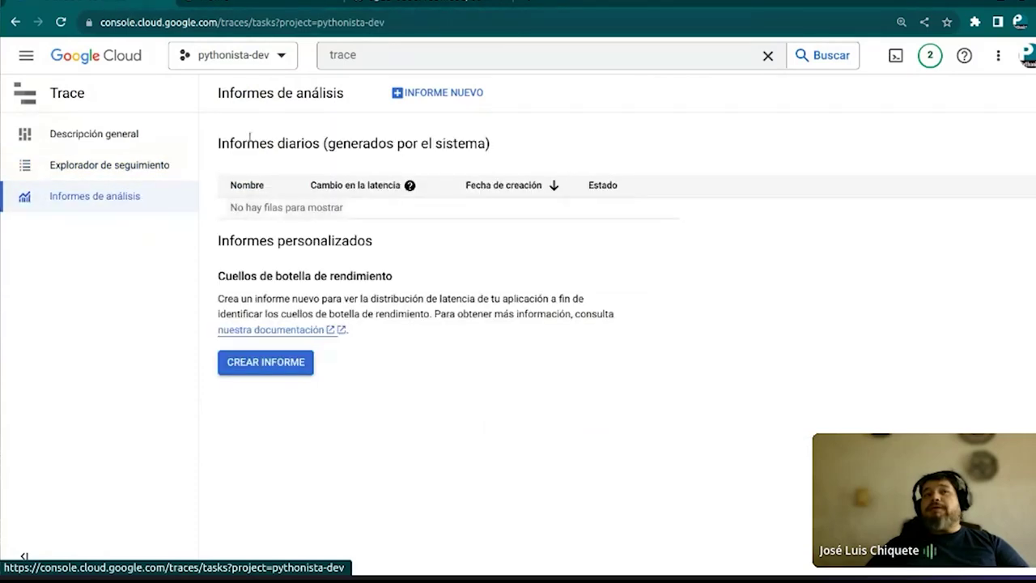
Start a new analysis report for GET /_ah/api/discovery/v1/apis requests with HTTP status 404
click(265, 364)
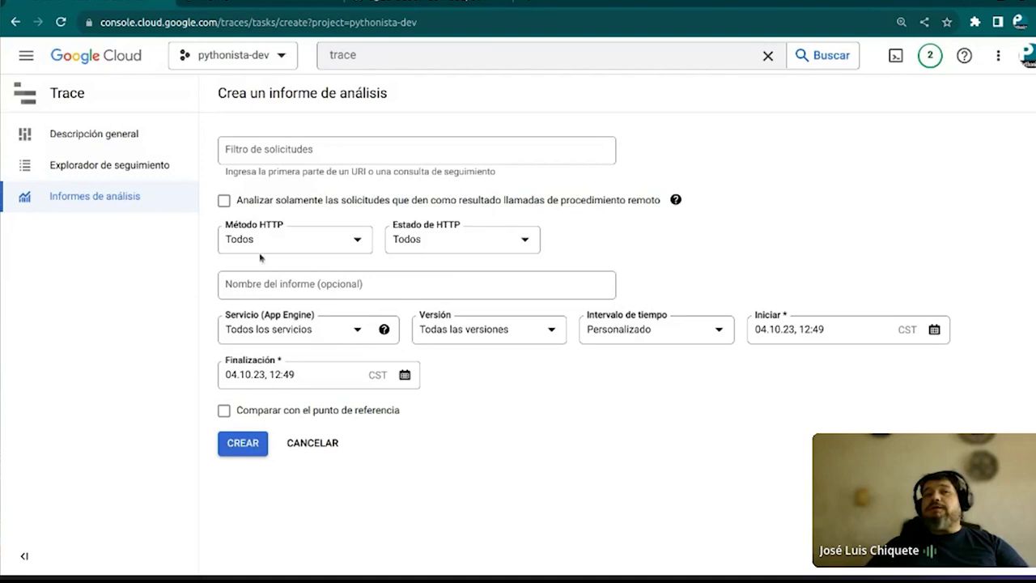
click(288, 151)
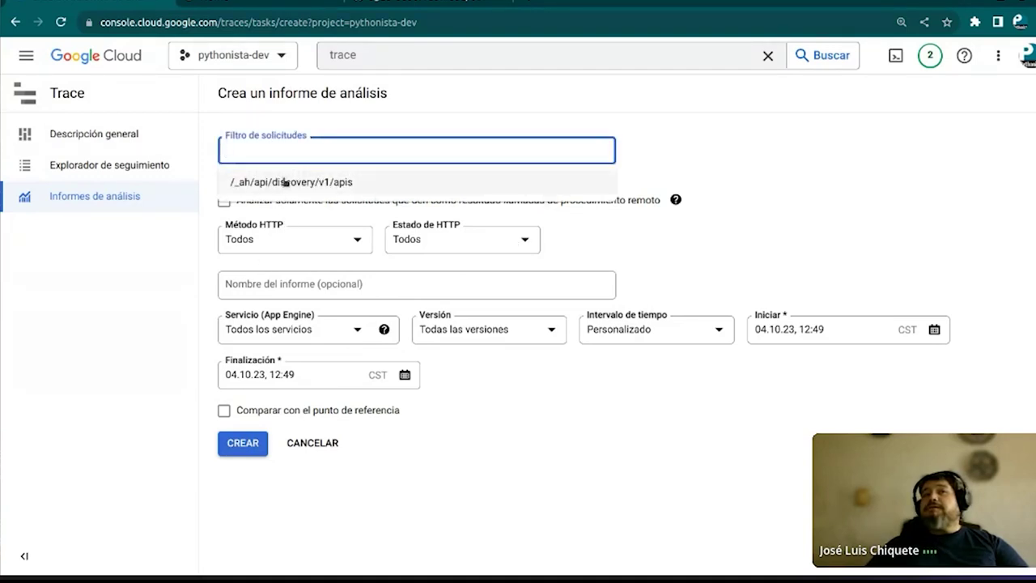
click(285, 183)
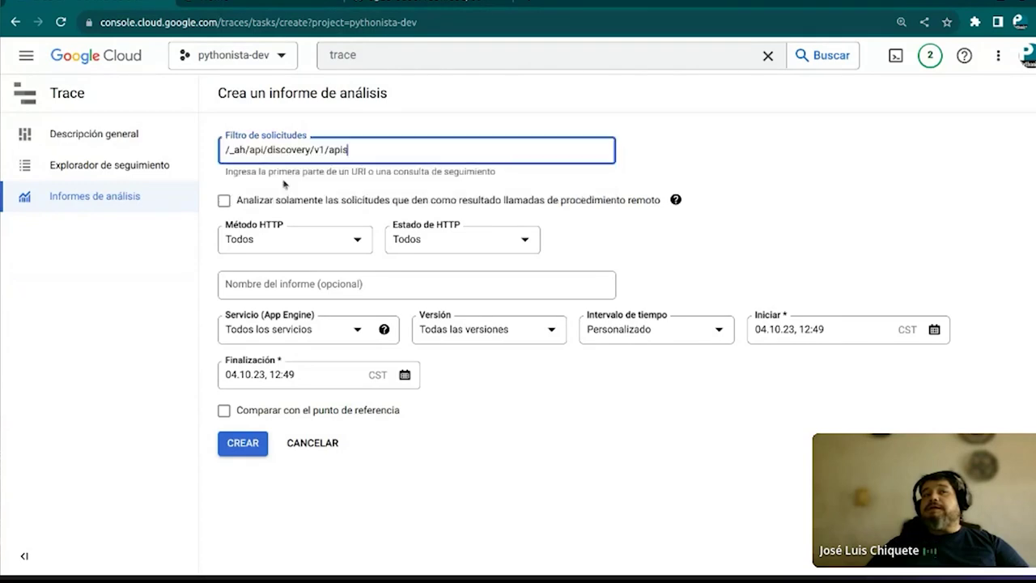
click(354, 239)
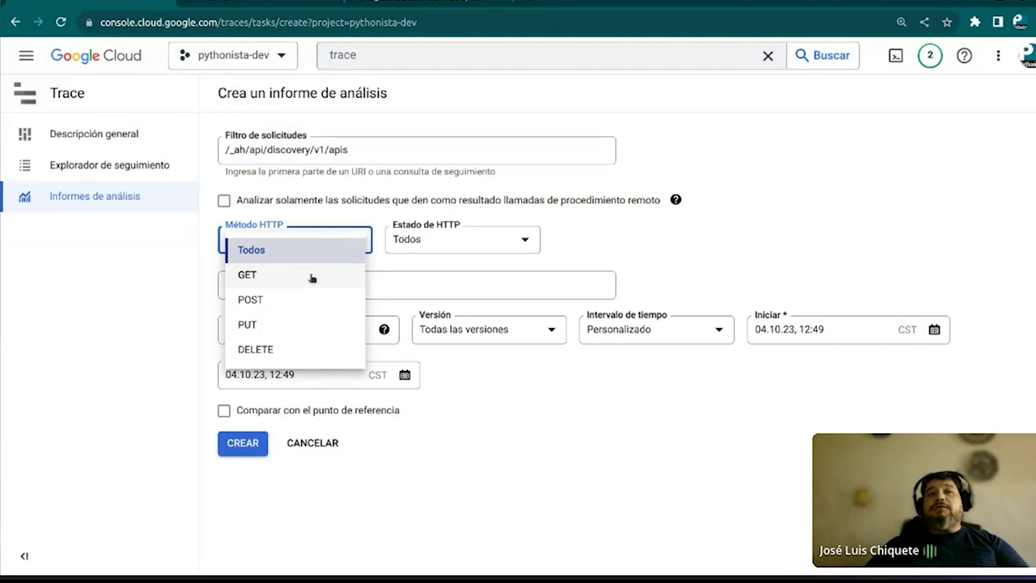
click(312, 276)
click(494, 239)
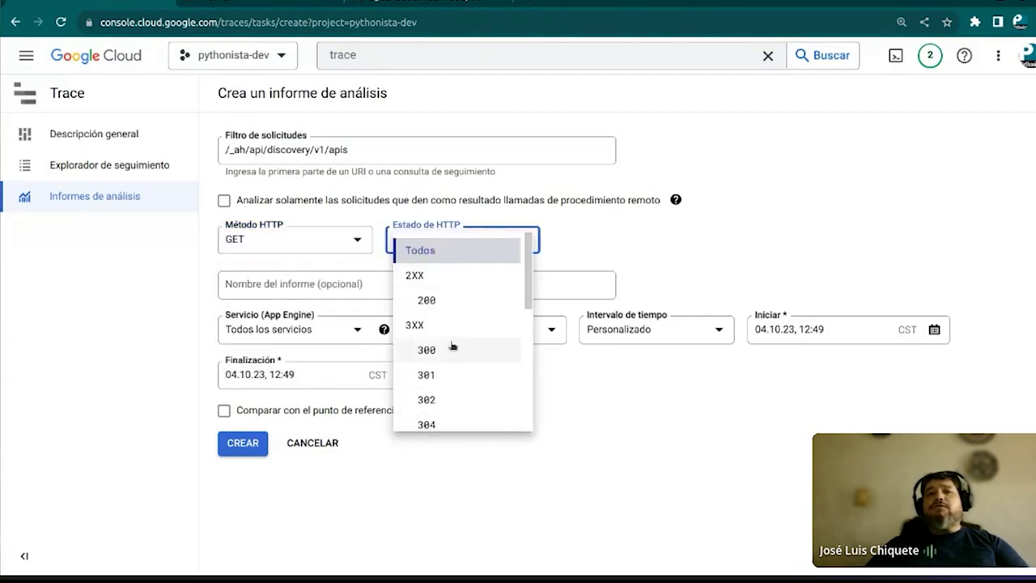
scroll(452, 347, down, 3)
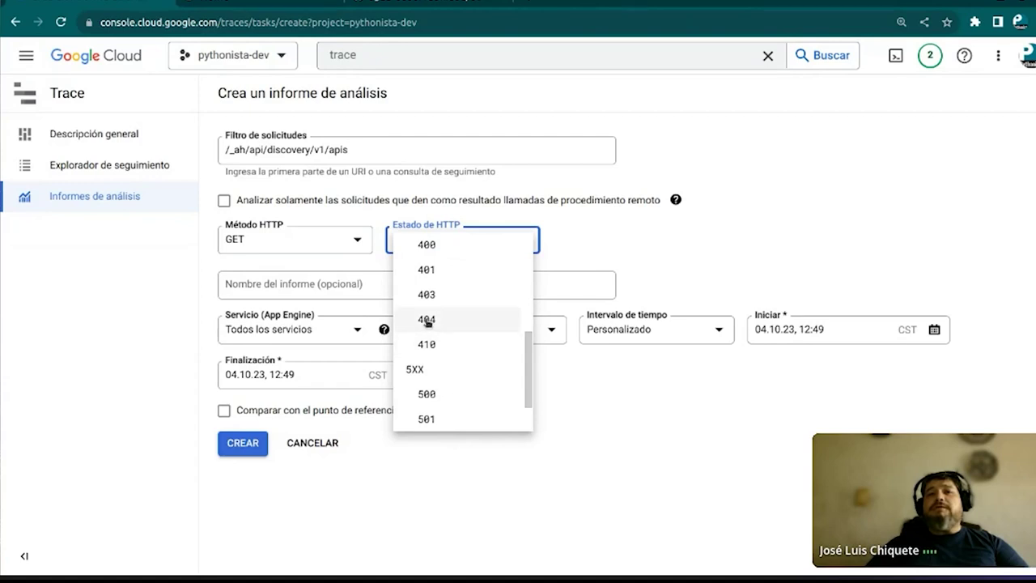
click(426, 320)
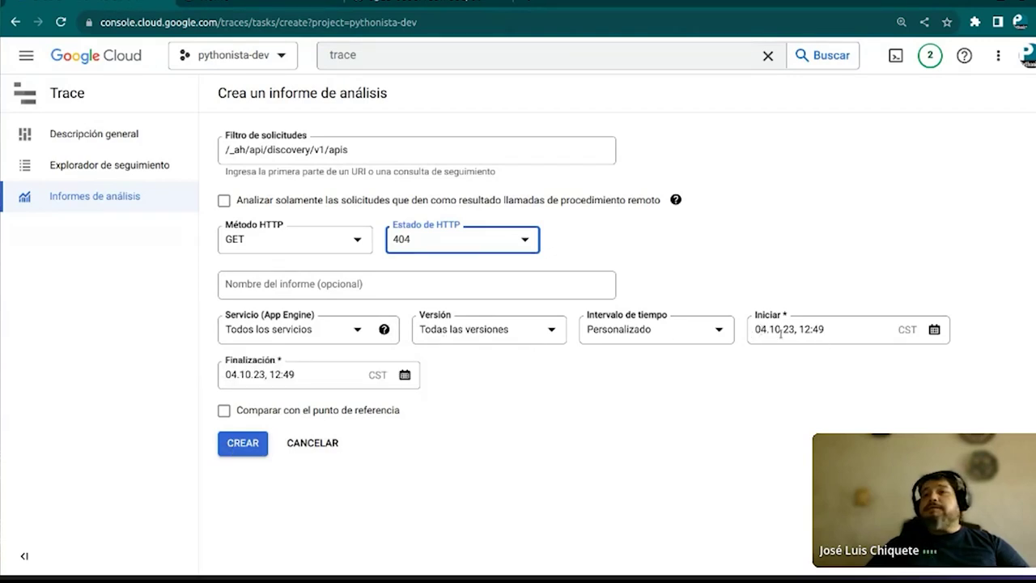
Set the report start date to 3 October, create it, and dismiss the too-few-traces warning
click(934, 328)
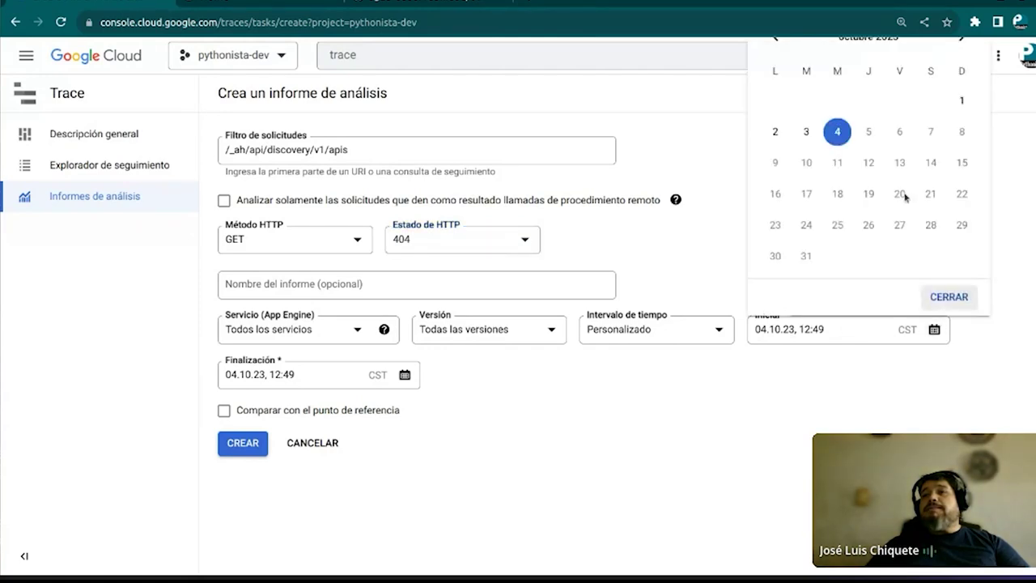
click(807, 134)
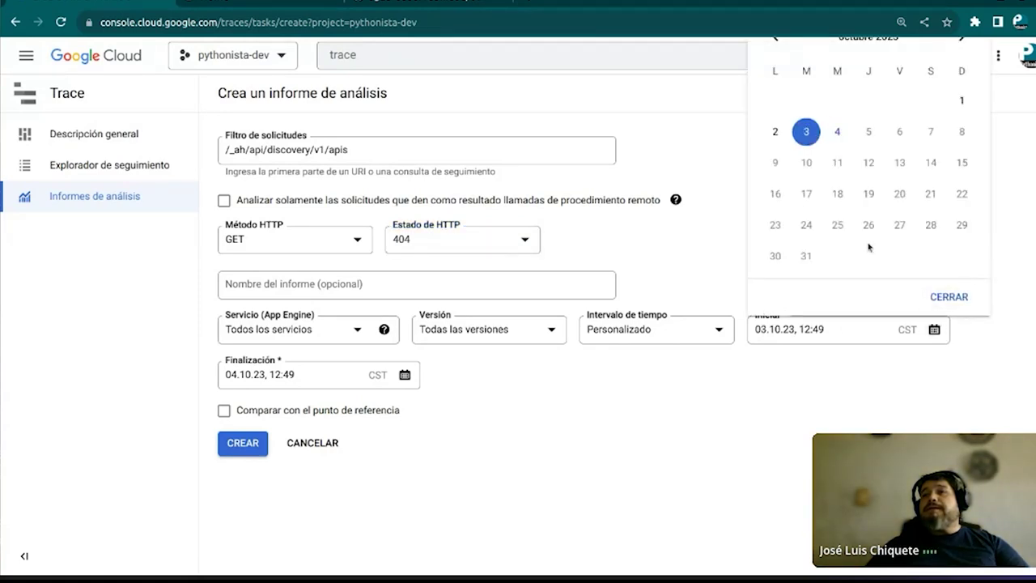
click(951, 298)
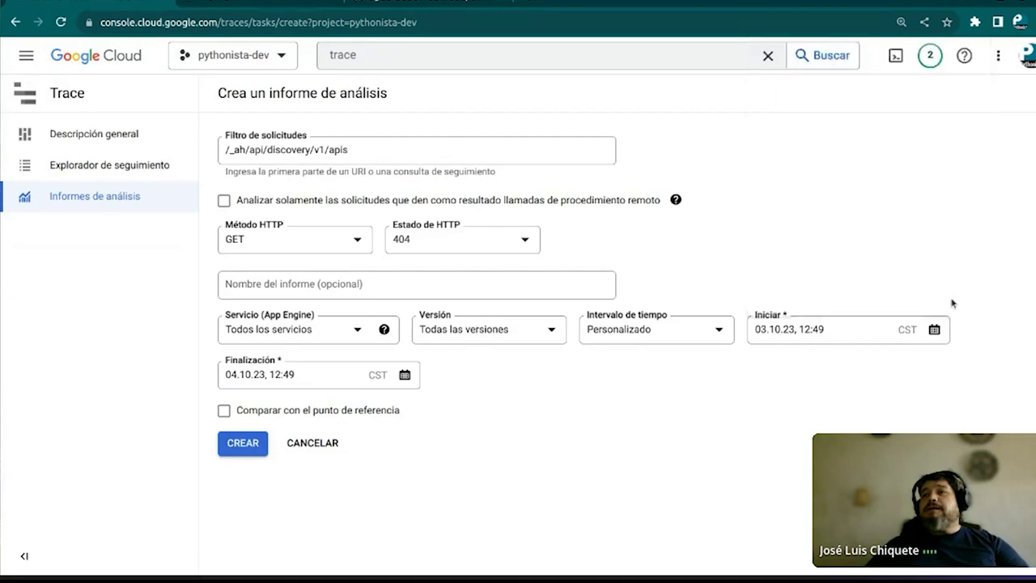
click(243, 444)
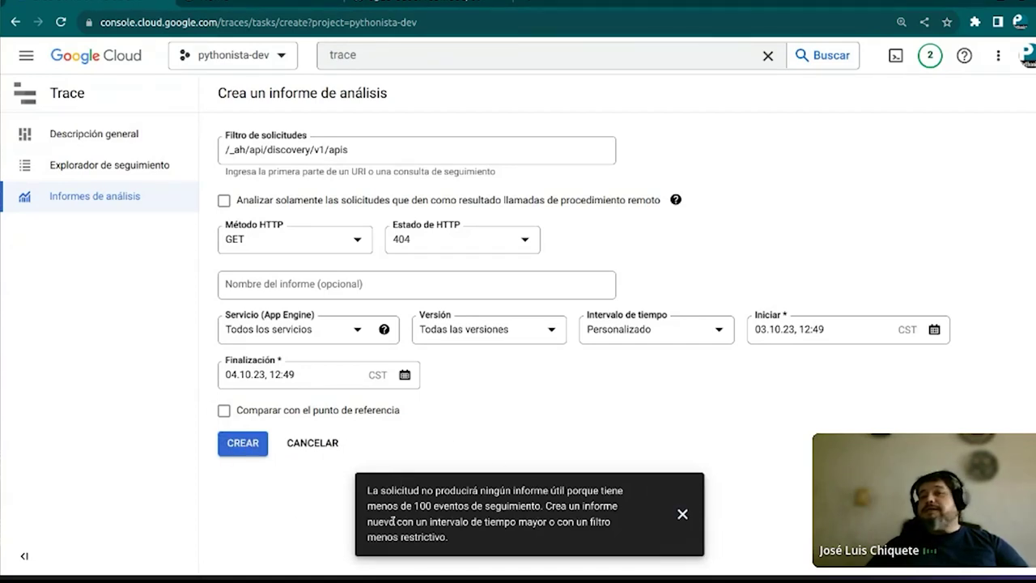
click(683, 515)
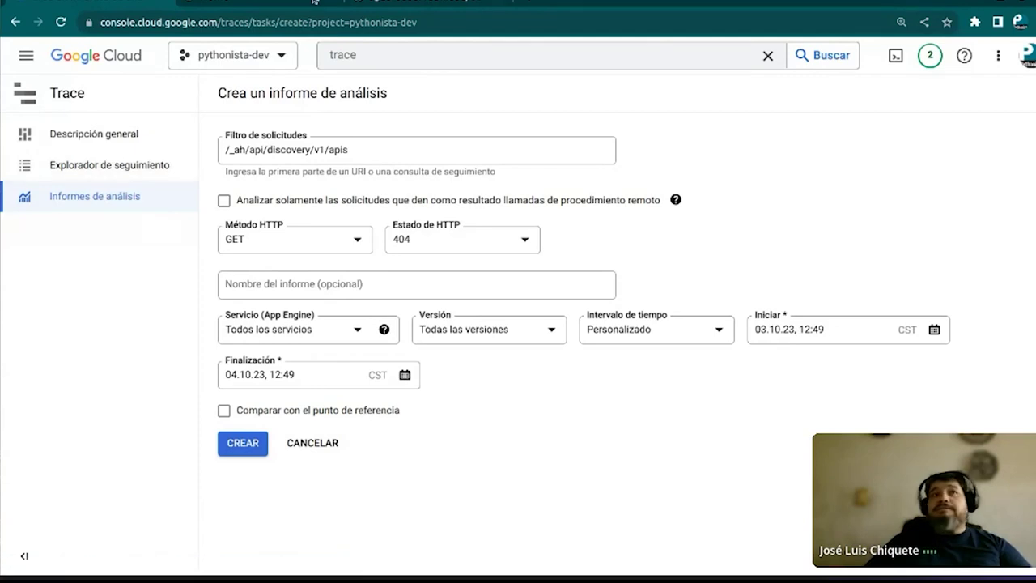
click(401, 4)
Highlight the Debugging paragraph in the GitHub notebook, then open a new blank tab
scroll(202, 362, down, 4)
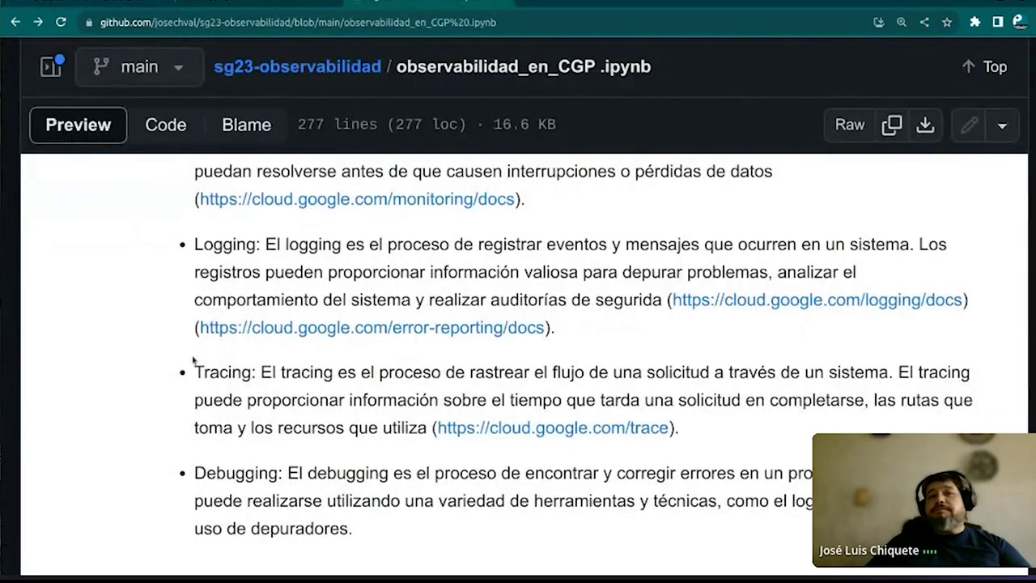
drag(192, 319, 278, 318)
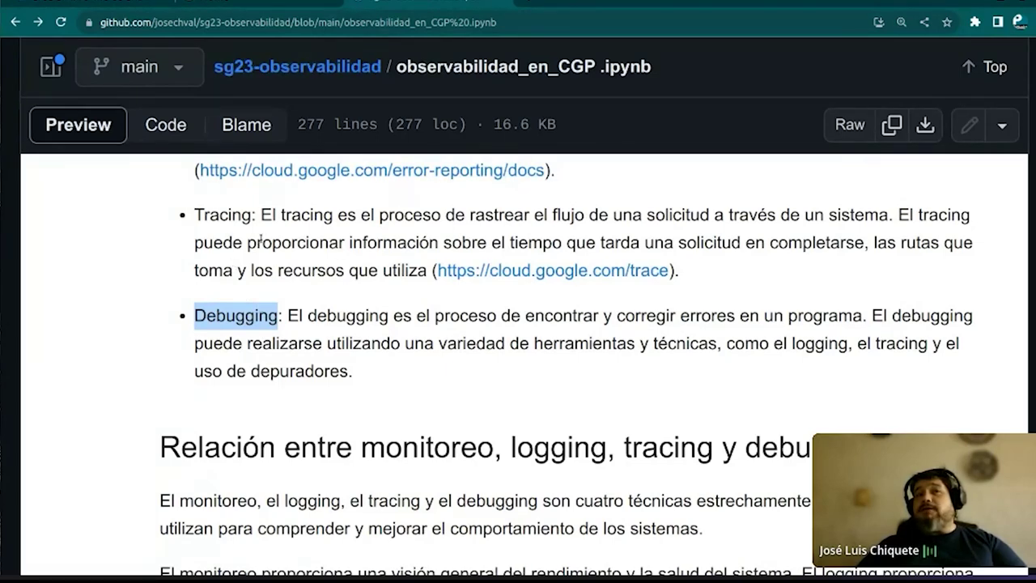
scroll(213, 259, up, 5)
scroll(212, 259, down, 5)
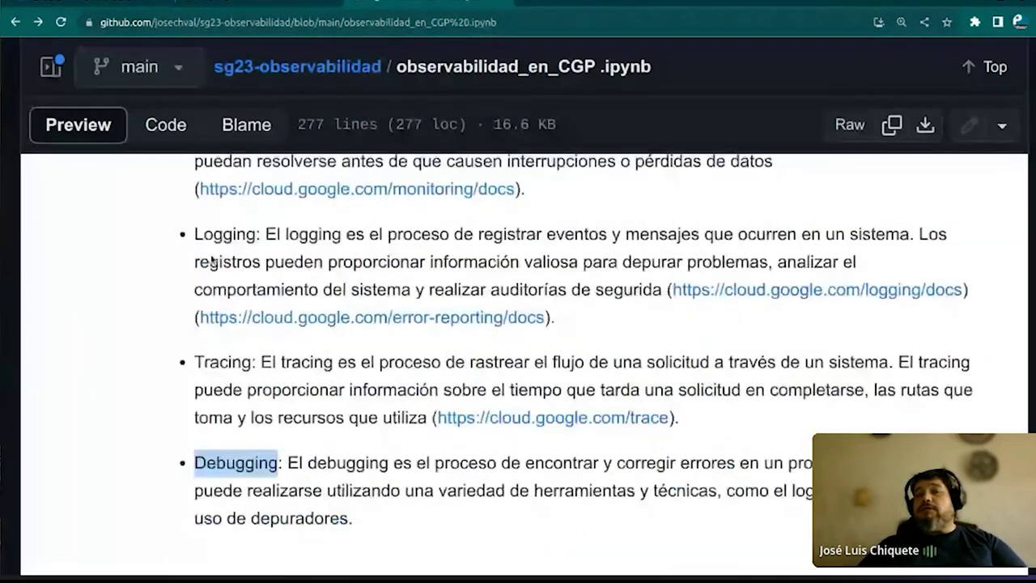
click(220, 232)
drag(194, 232, 357, 287)
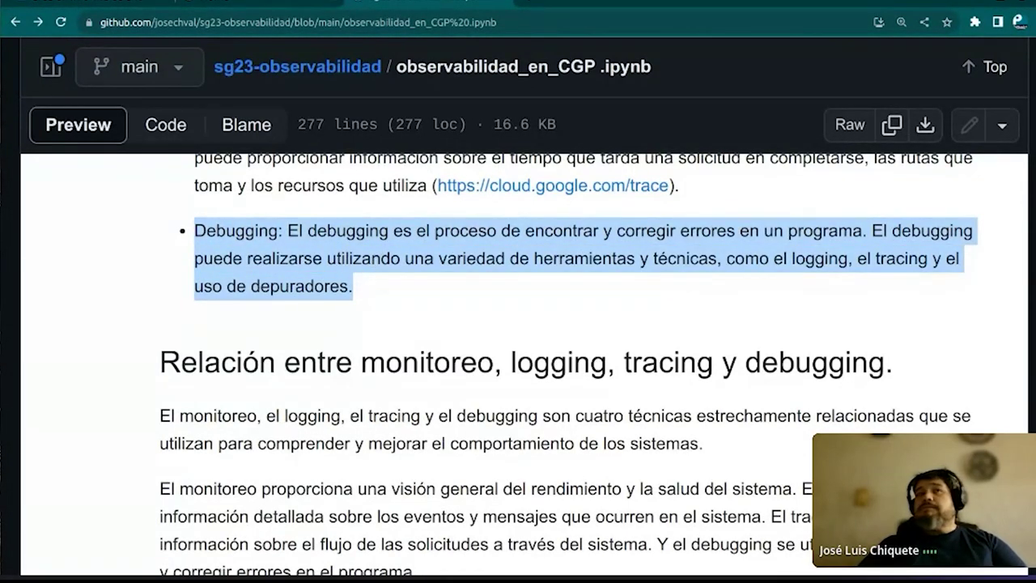
click(531, 2)
click(530, 27)
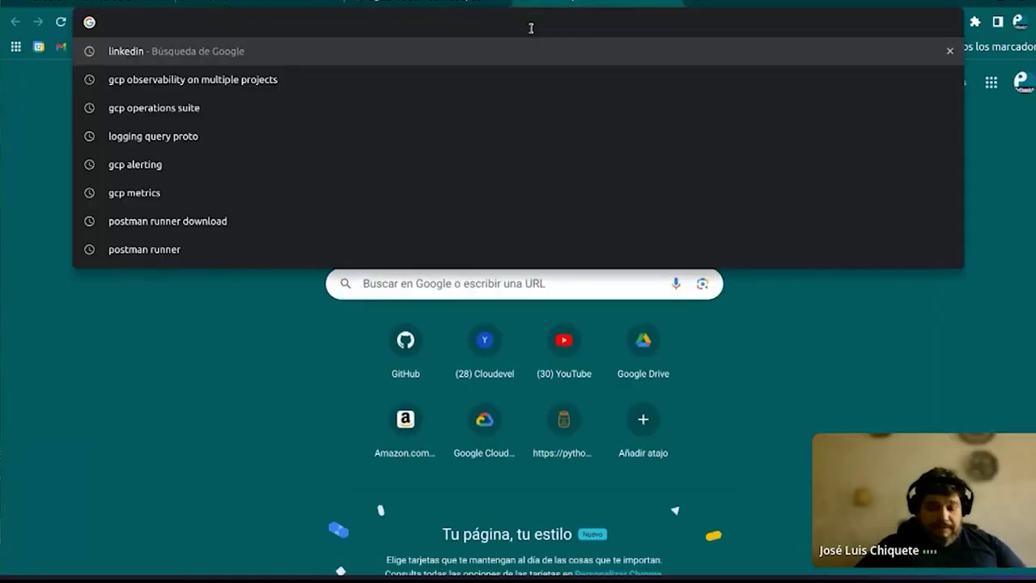
Google 'google cloud debig', read the Cloud Debugger docs, then return to the Trace tab
key(Escape)
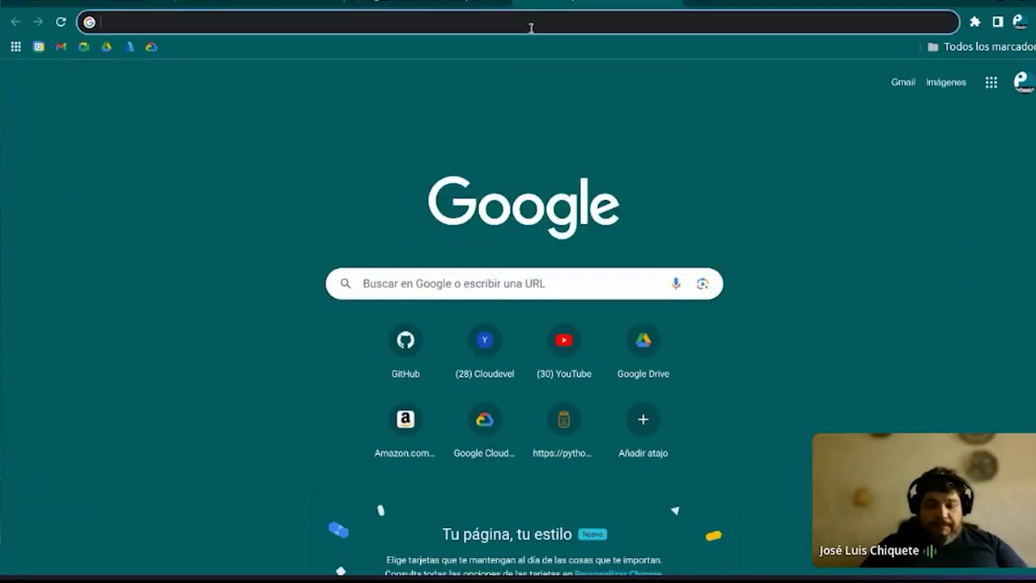
text(google cloud debig)
key(Return)
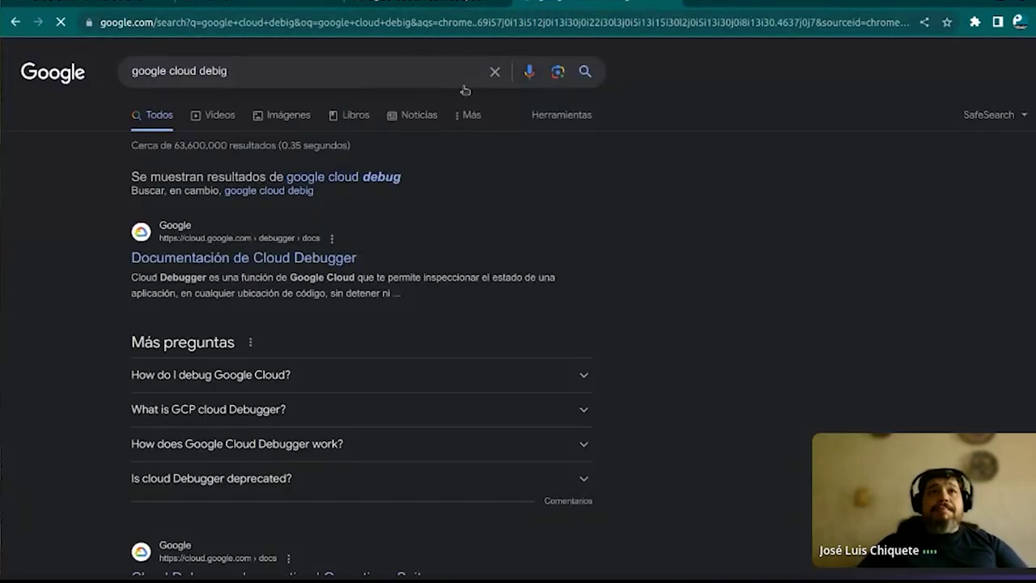
click(194, 264)
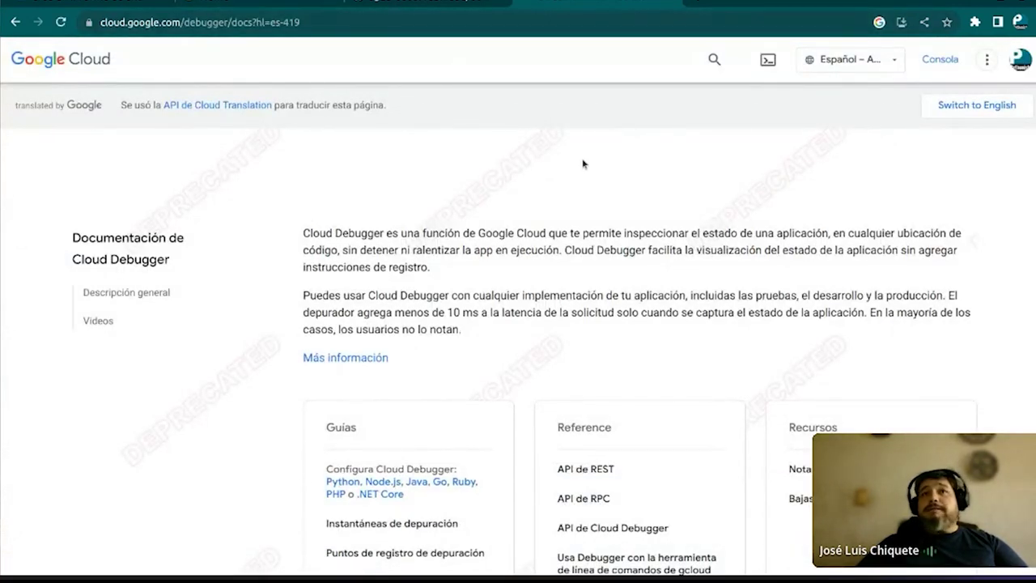
scroll(516, 281, down, 5)
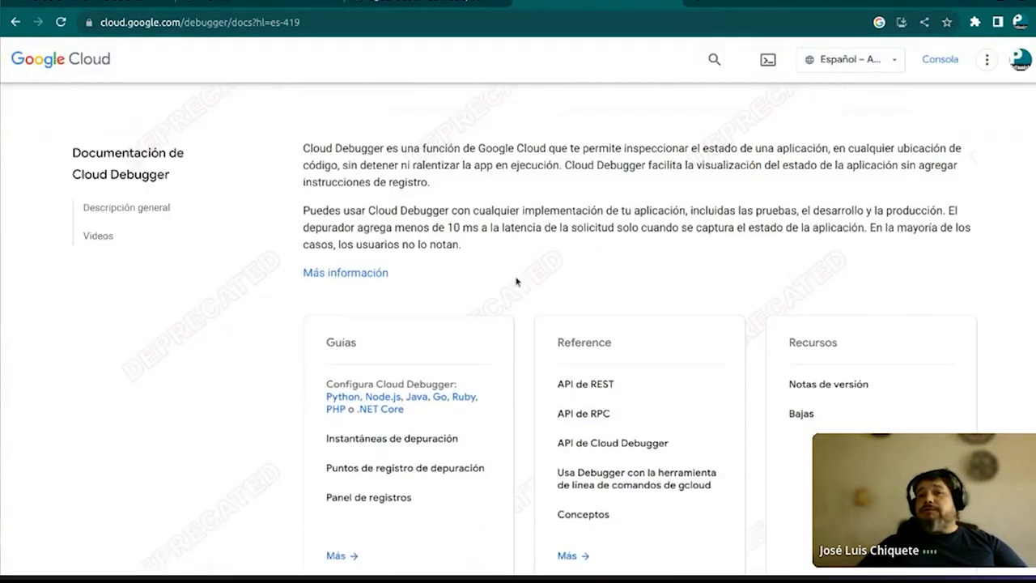
scroll(516, 281, down, 8)
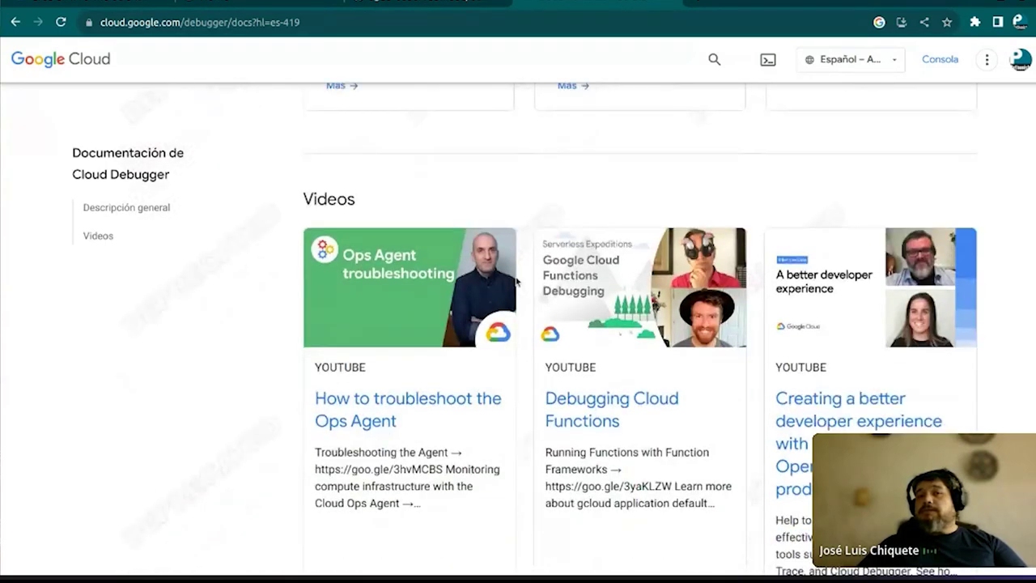
scroll(516, 281, up, 12)
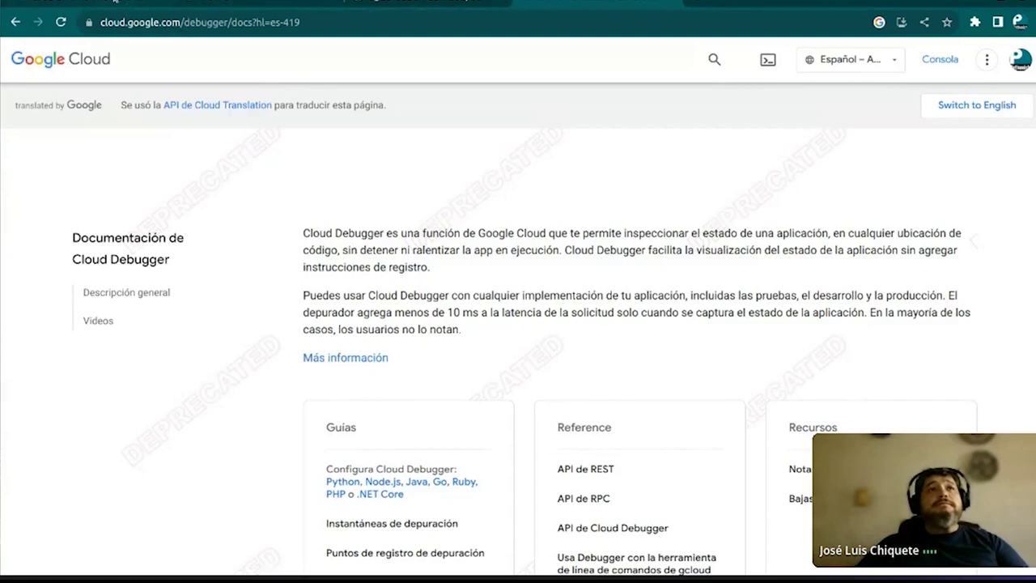
click(115, 3)
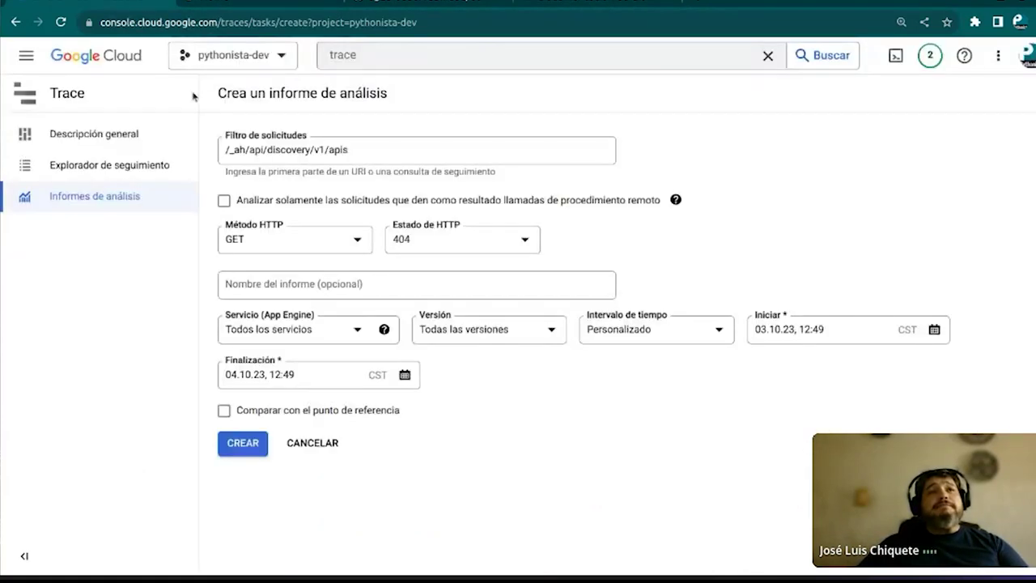
Search 'vm', open the VM instances list showing instance-1, and start creating instance-2
click(387, 50)
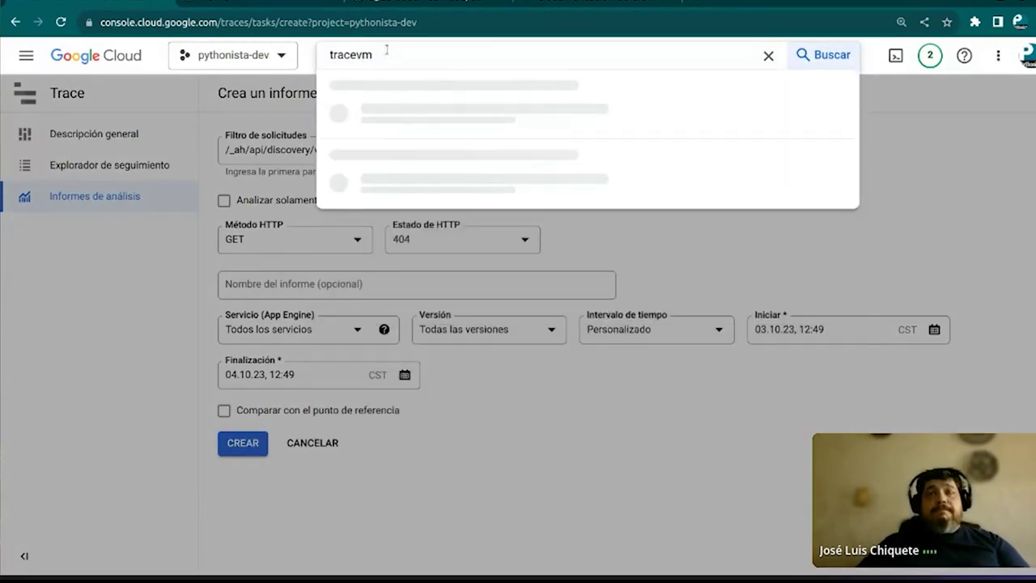
key(BackSpace)
key(BackSpace)
key(BackSpace)
key(BackSpace)
key(BackSpace)
text(vm)
key(Return)
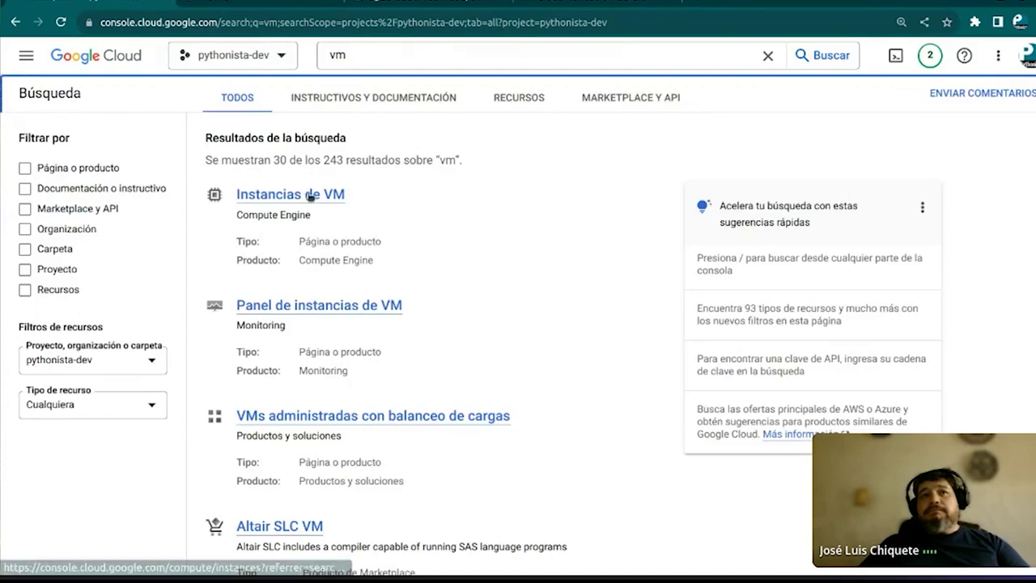
click(309, 197)
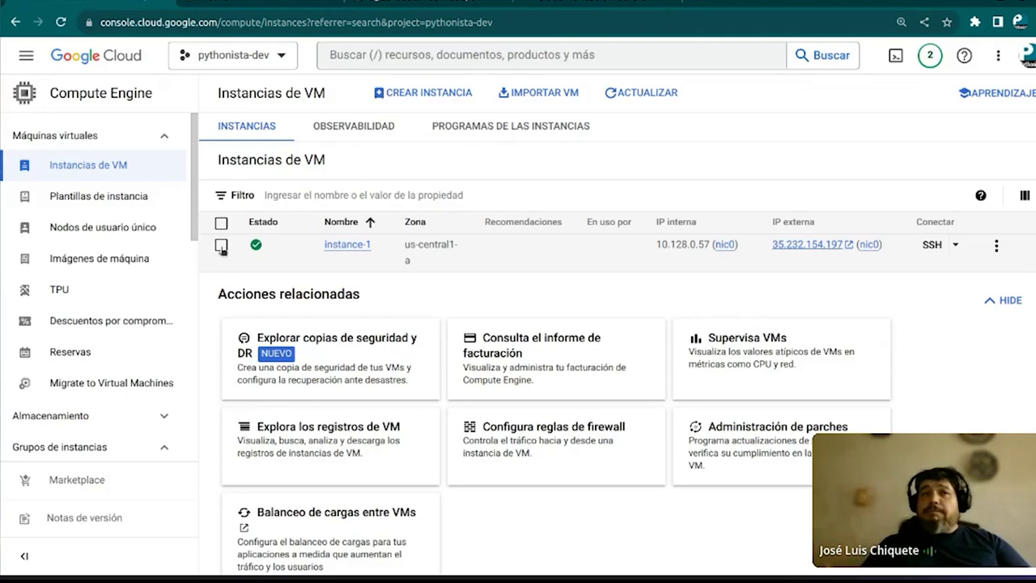
click(420, 87)
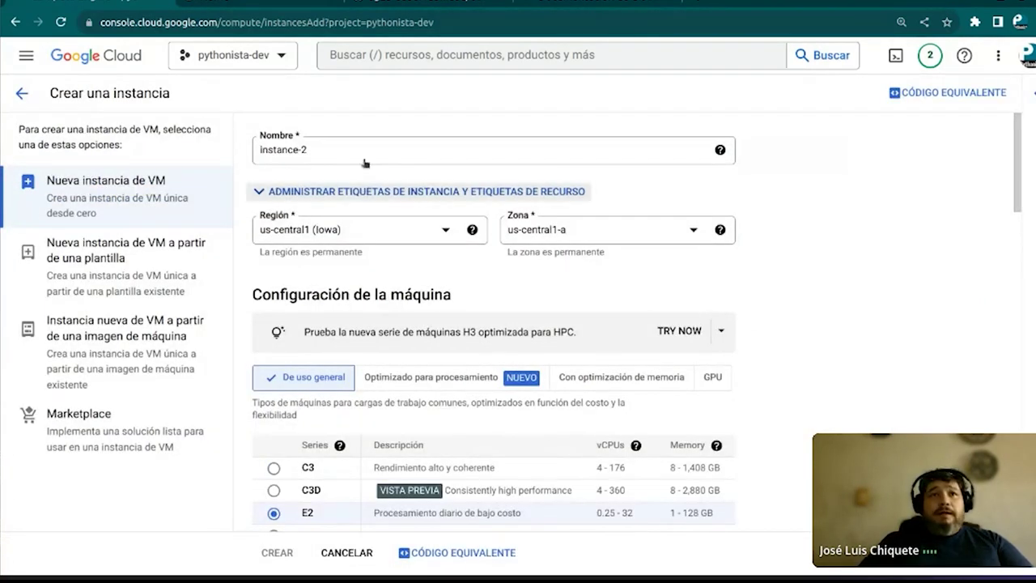
Rename the new VM instance to instancuia-demo
click(336, 164)
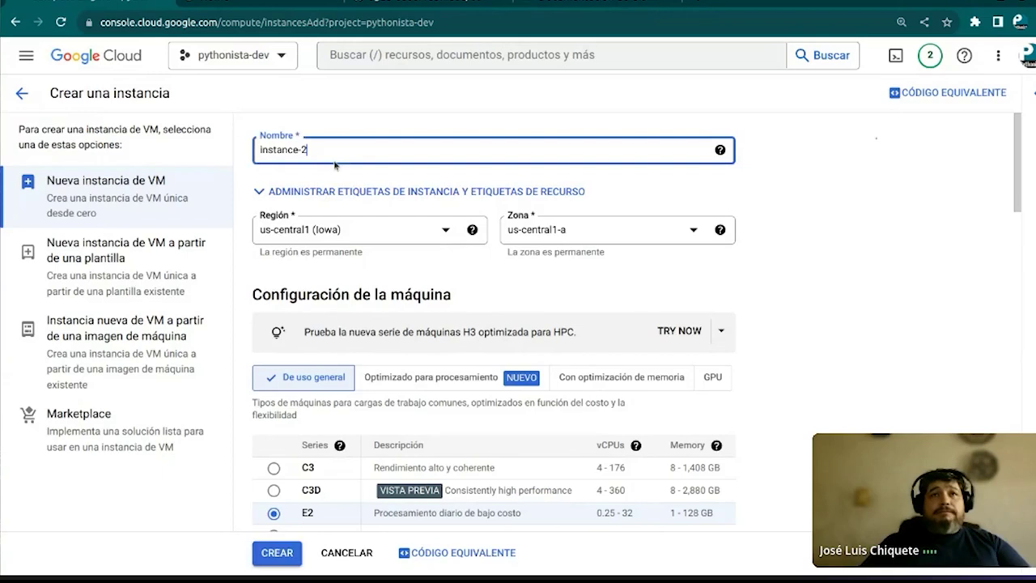
drag(335, 163, 294, 175)
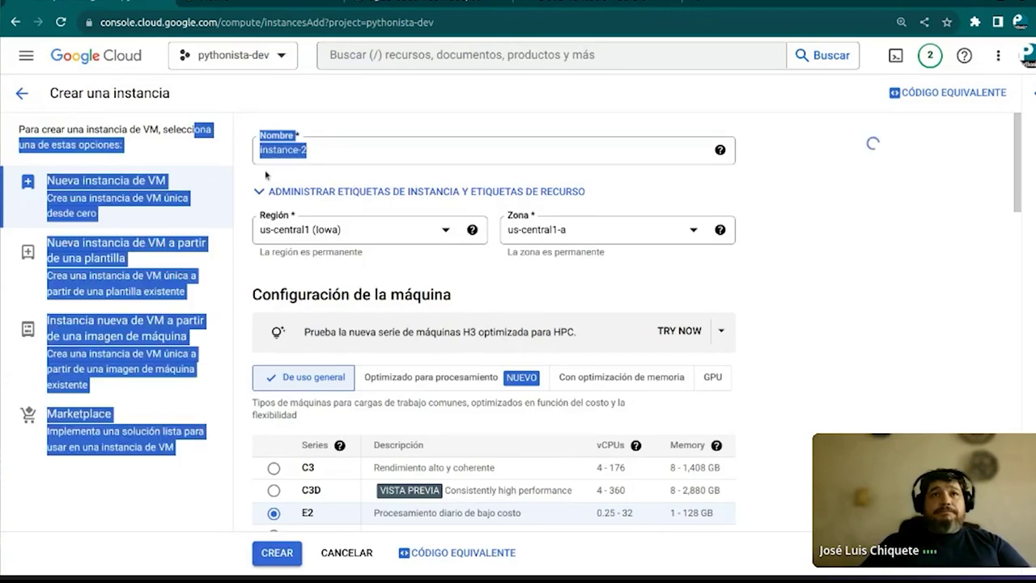
click(319, 150)
click(320, 151)
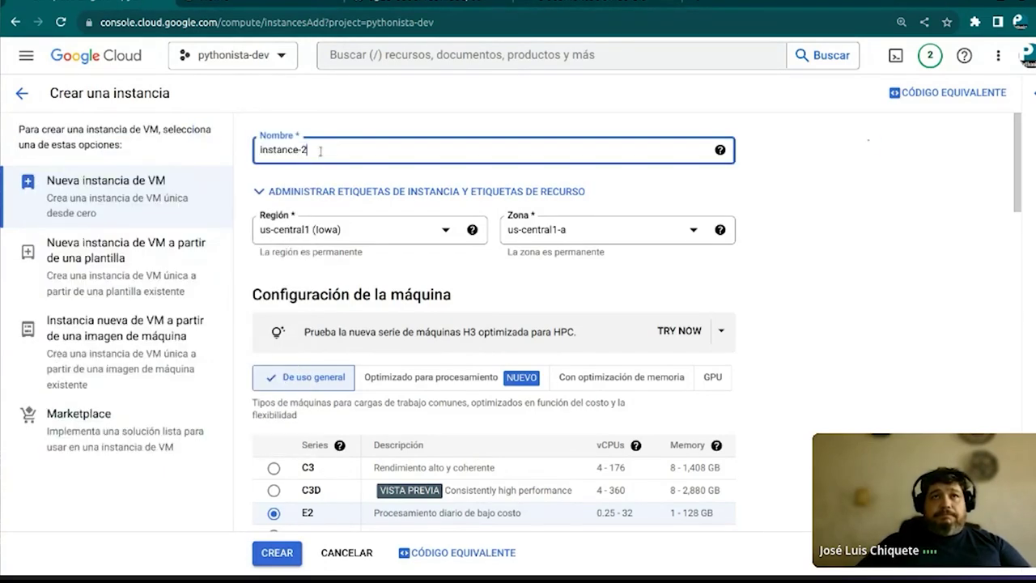
key(BackSpace)
key(BackSpace)
key(BackSpace)
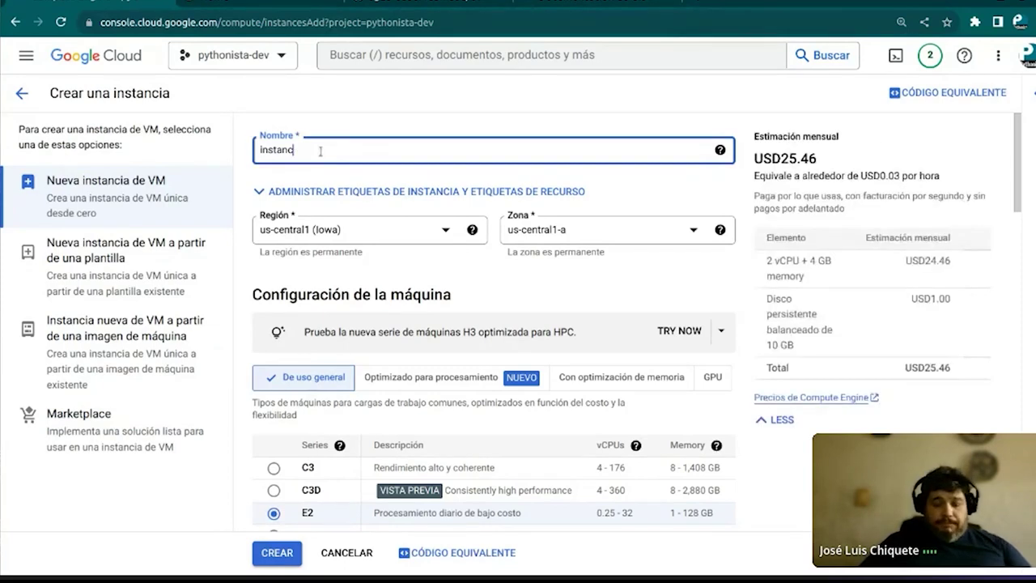
text(uia-demo)
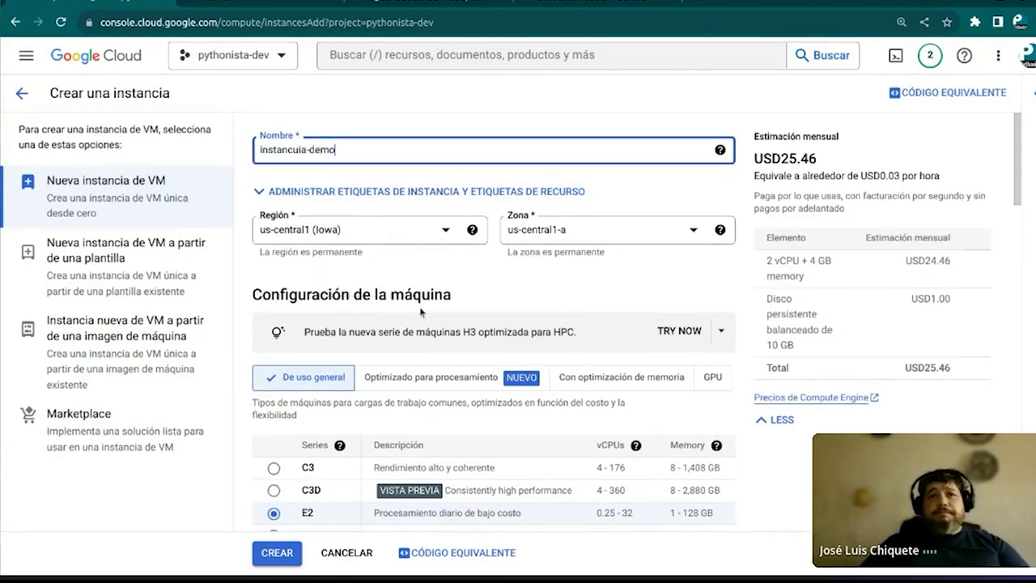
Review the container deployment help note further down the Create instance form
scroll(420, 311, down, 2)
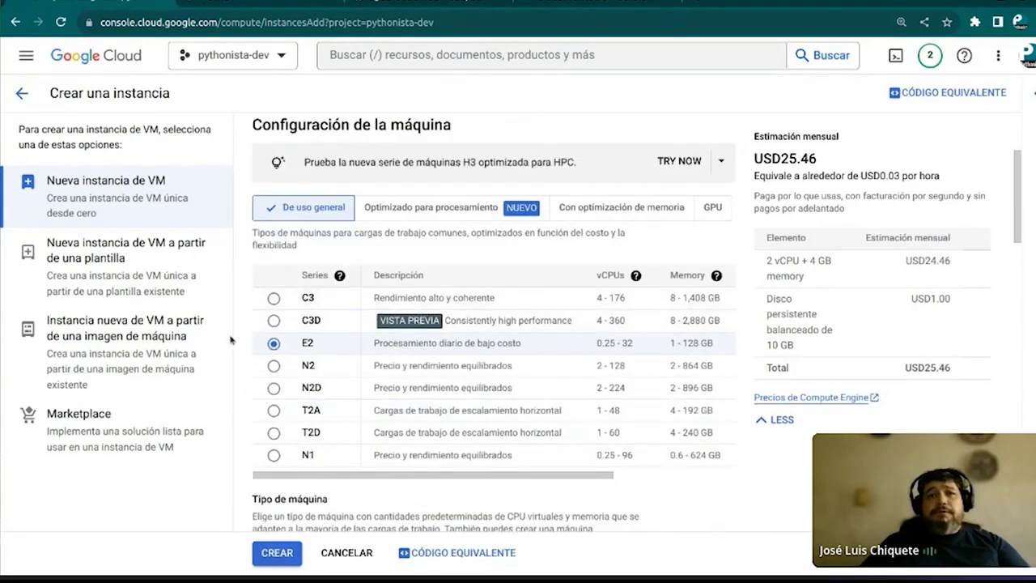
scroll(372, 346, down, 1)
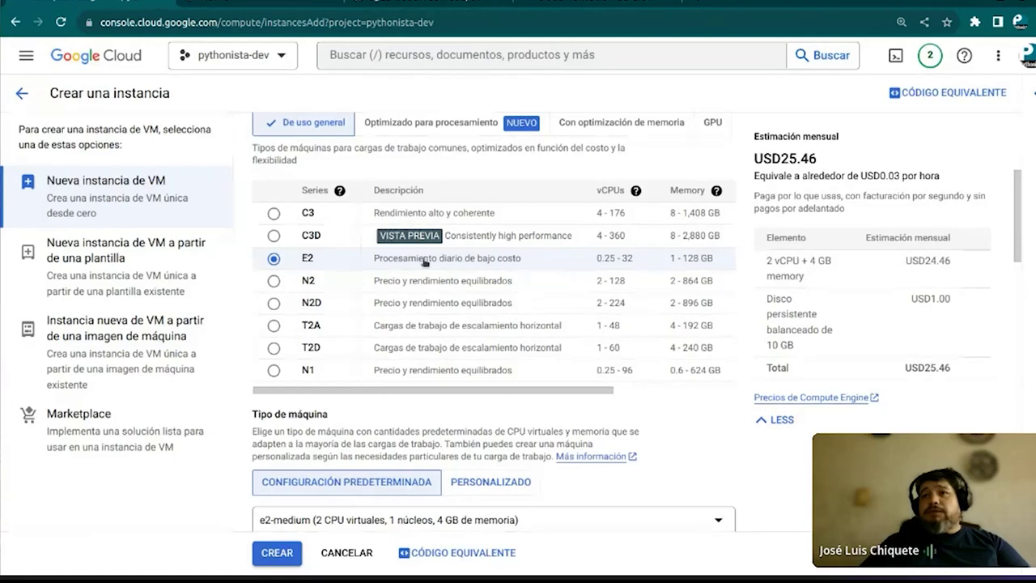
scroll(308, 362, down, 1)
scroll(308, 361, down, 3)
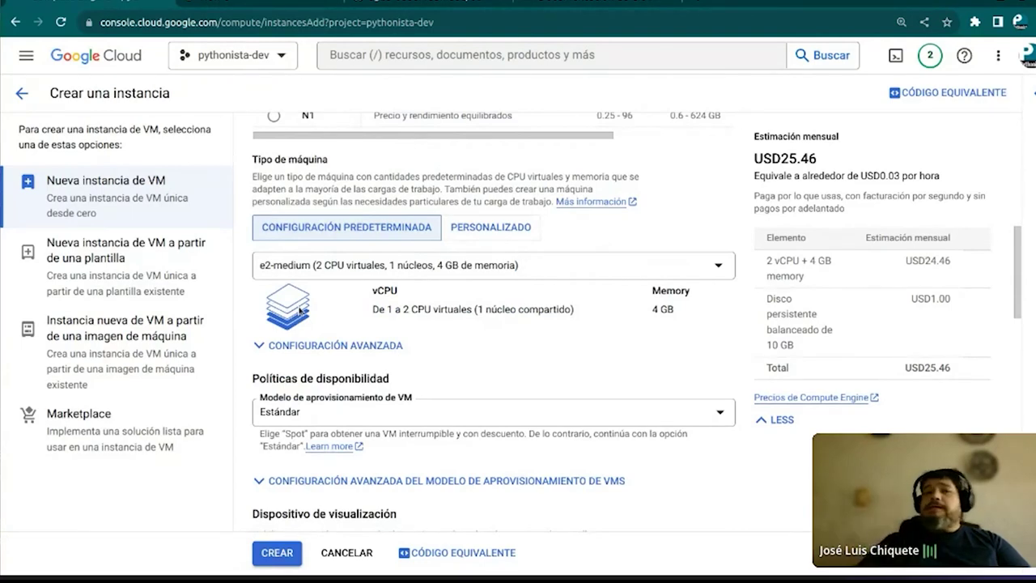
scroll(299, 310, down, 1)
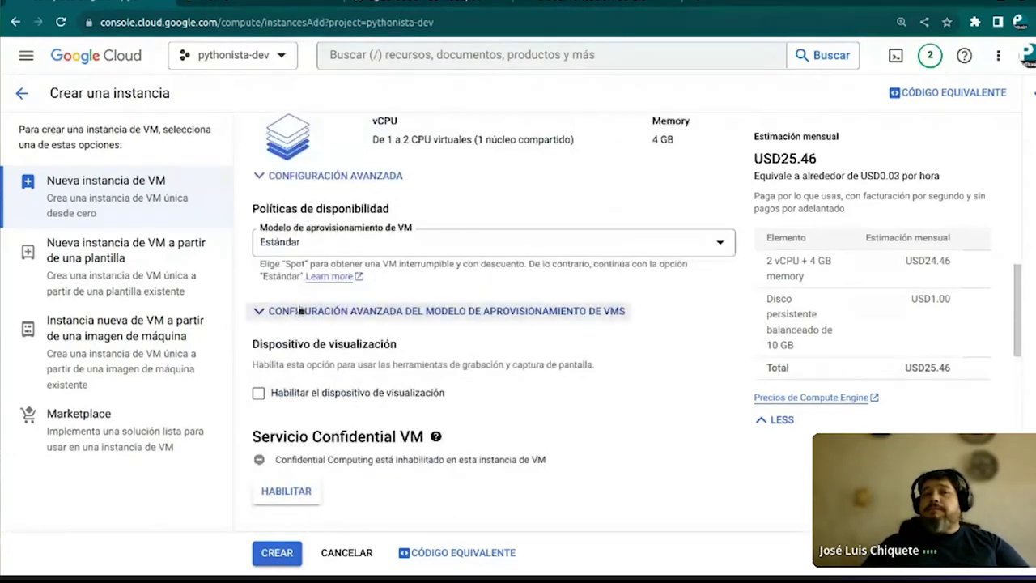
scroll(300, 311, down, 2)
scroll(299, 311, down, 1)
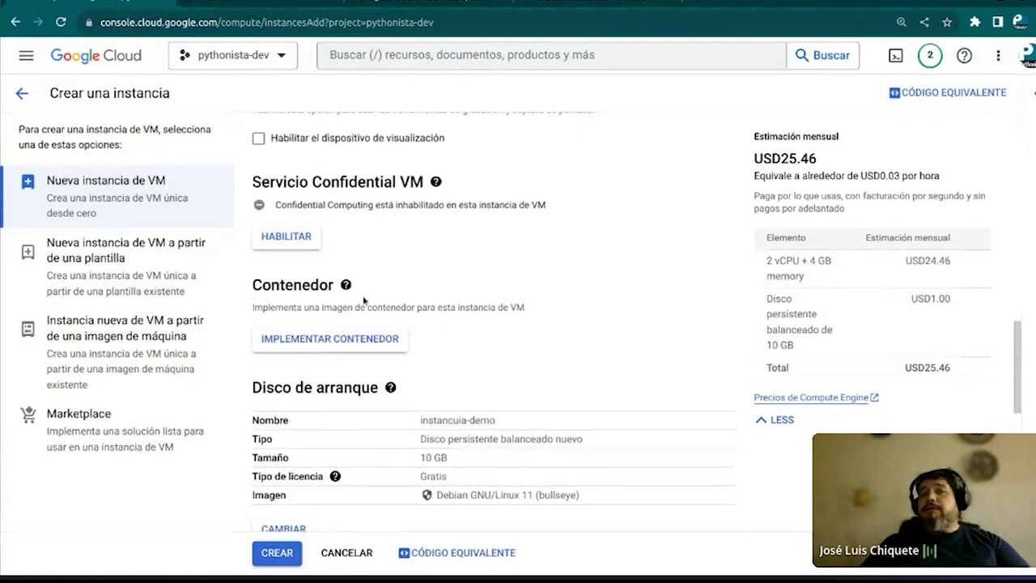
click(346, 285)
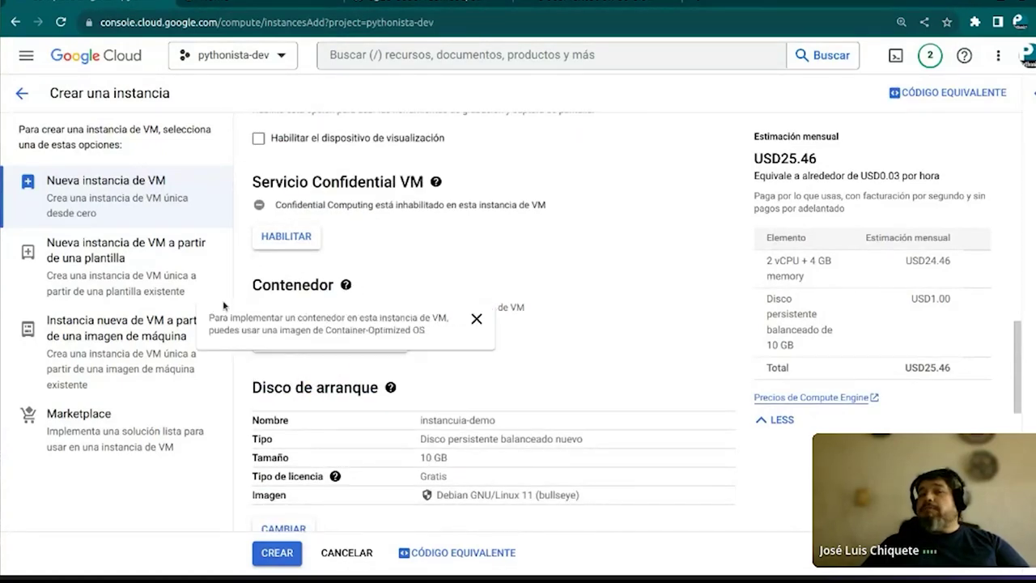
click(476, 318)
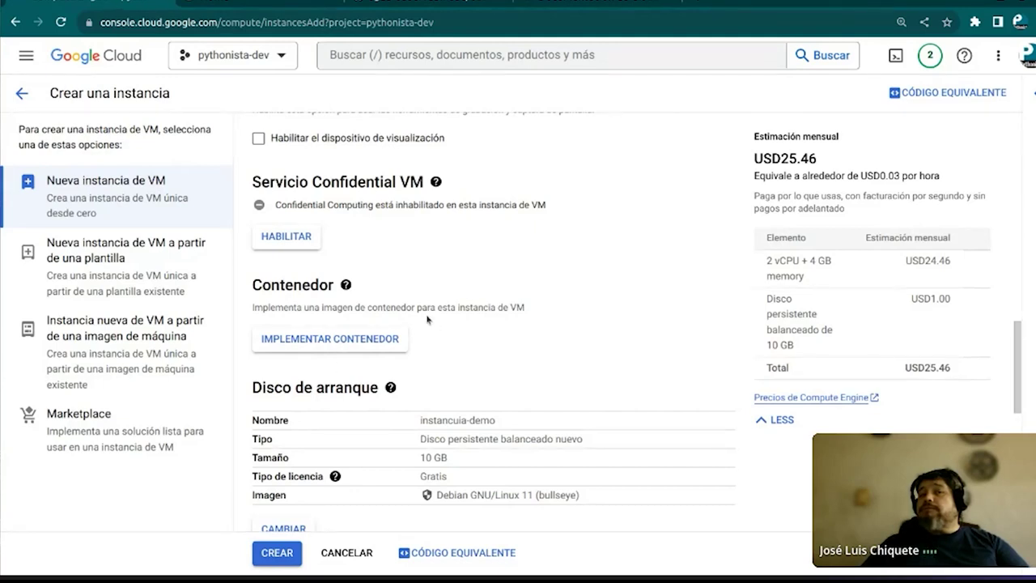
Allow HTTP, HTTPS and load balancer health check traffic on the VM
scroll(427, 320, down, 3)
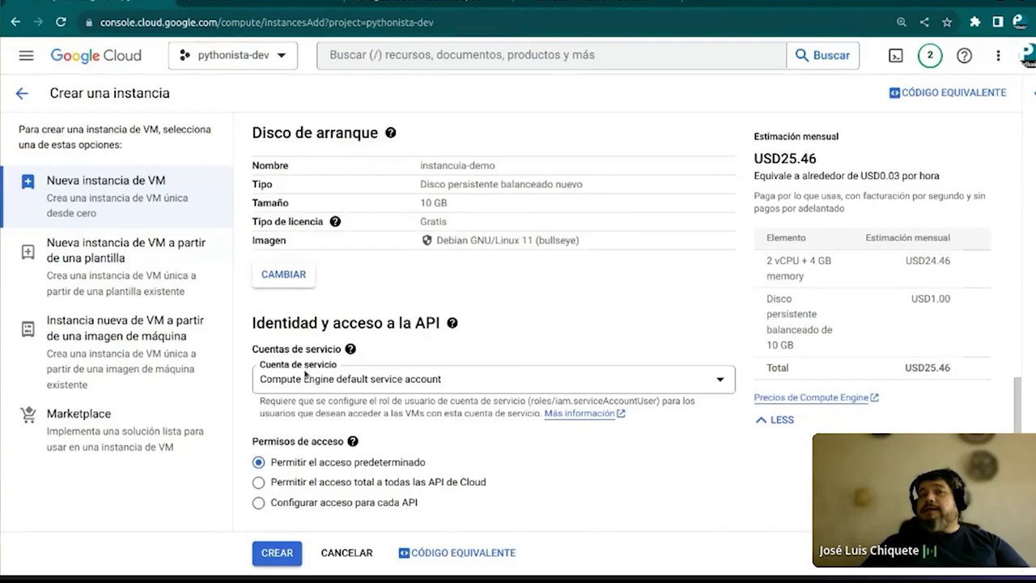
scroll(305, 374, down, 3)
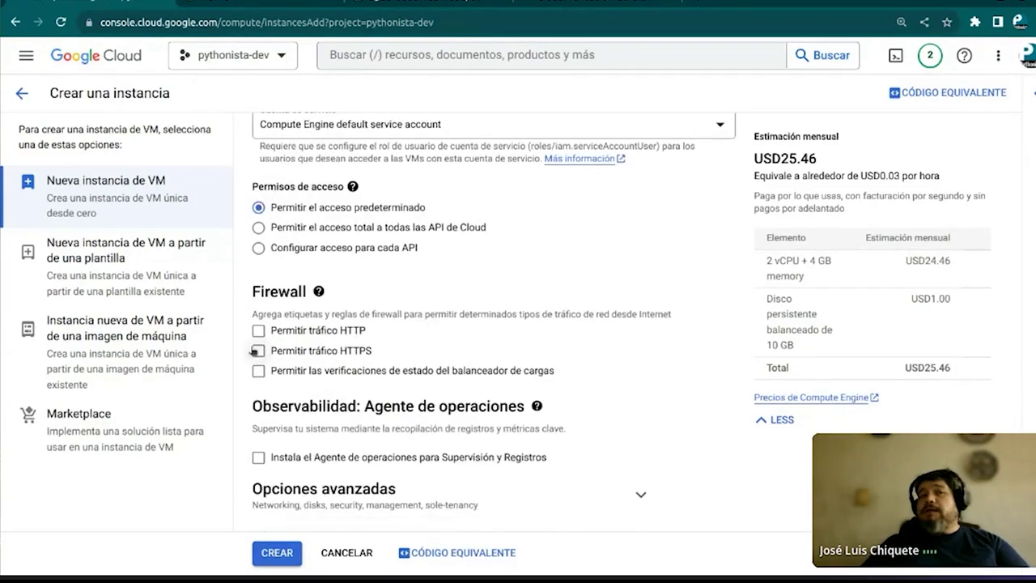
click(258, 330)
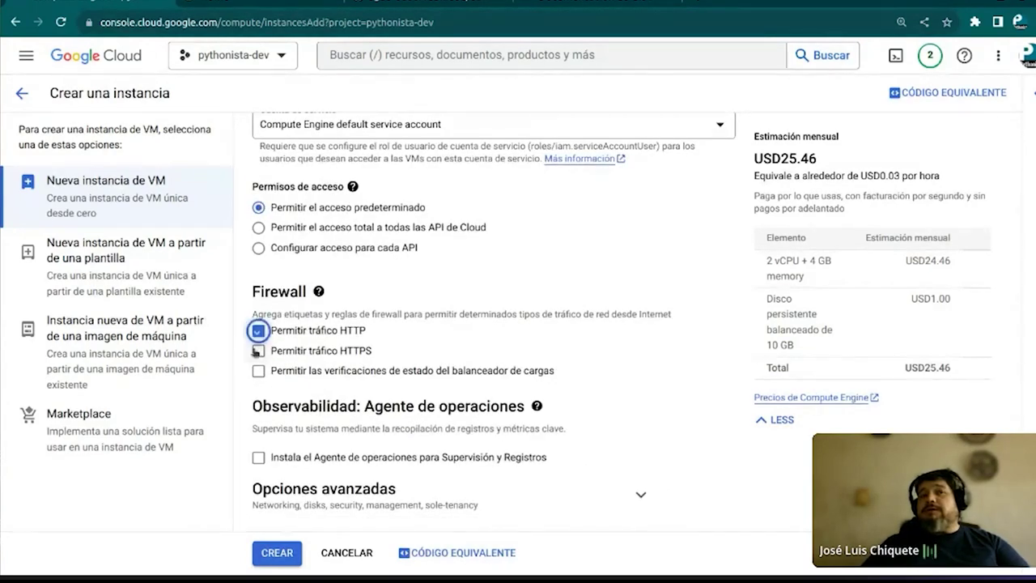
click(258, 352)
click(257, 372)
Enable Ops Agent installation and create the instance
scroll(383, 383, down, 1)
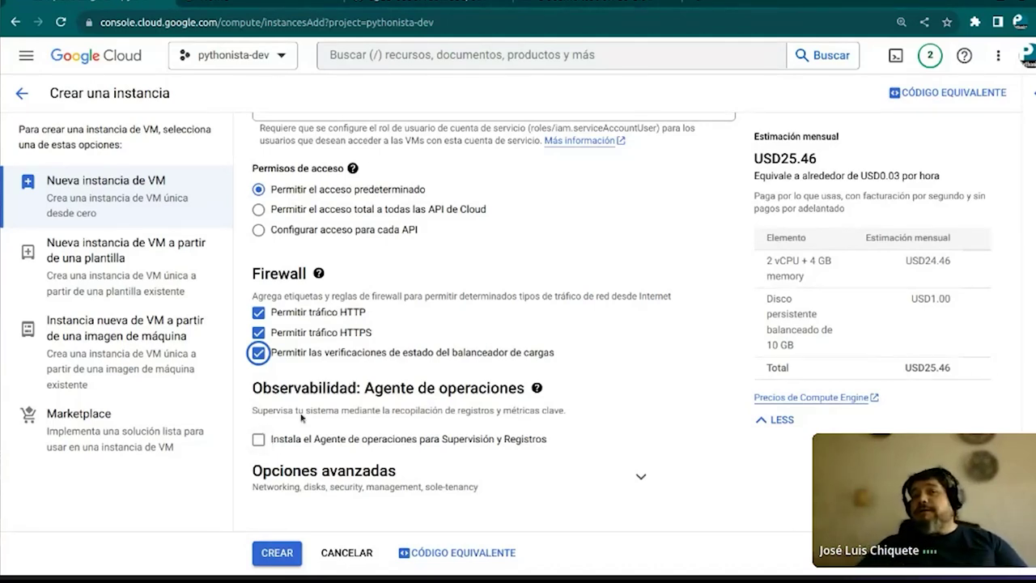
click(258, 440)
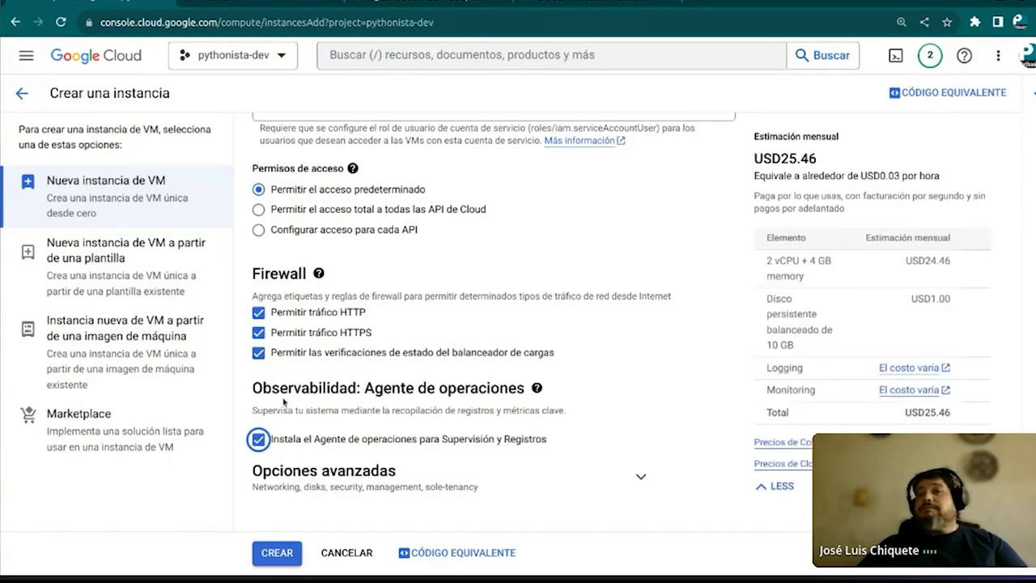
click(276, 553)
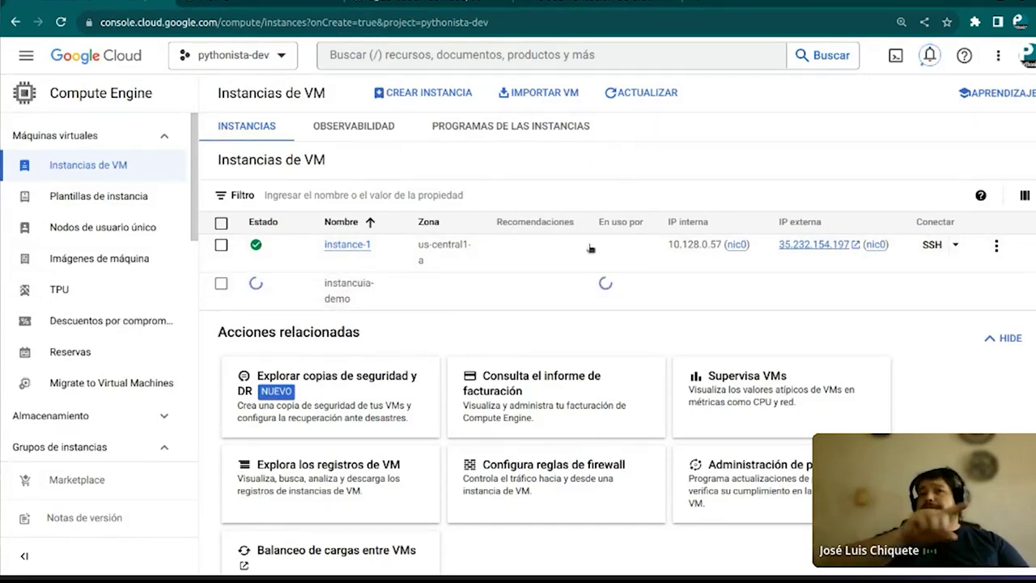
Open Docker Hub (hub.docker.com) in a new browser tab
key(ctrl+t)
click(677, 23)
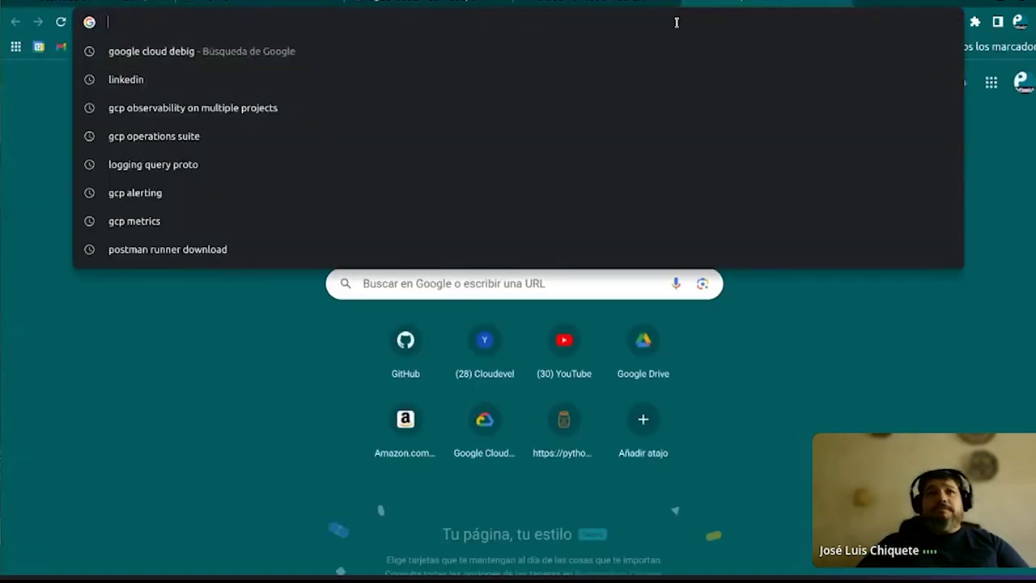
text(hub.docke)
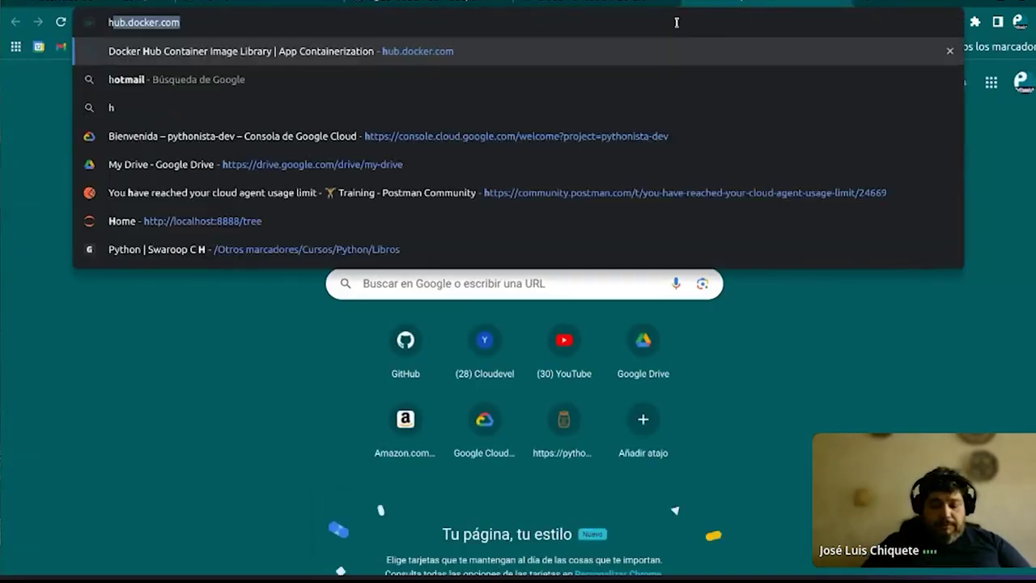
text(r)
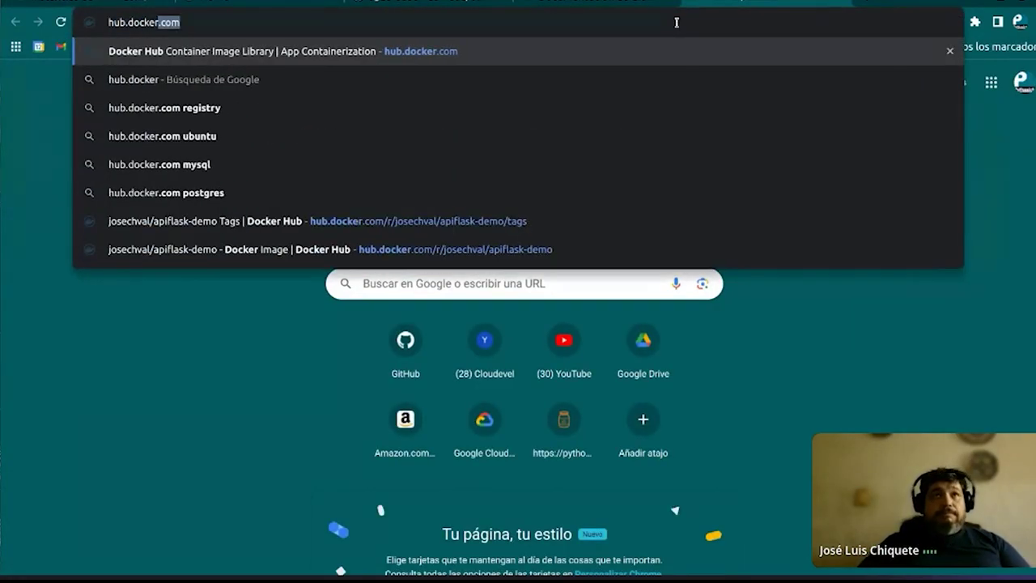
key(Return)
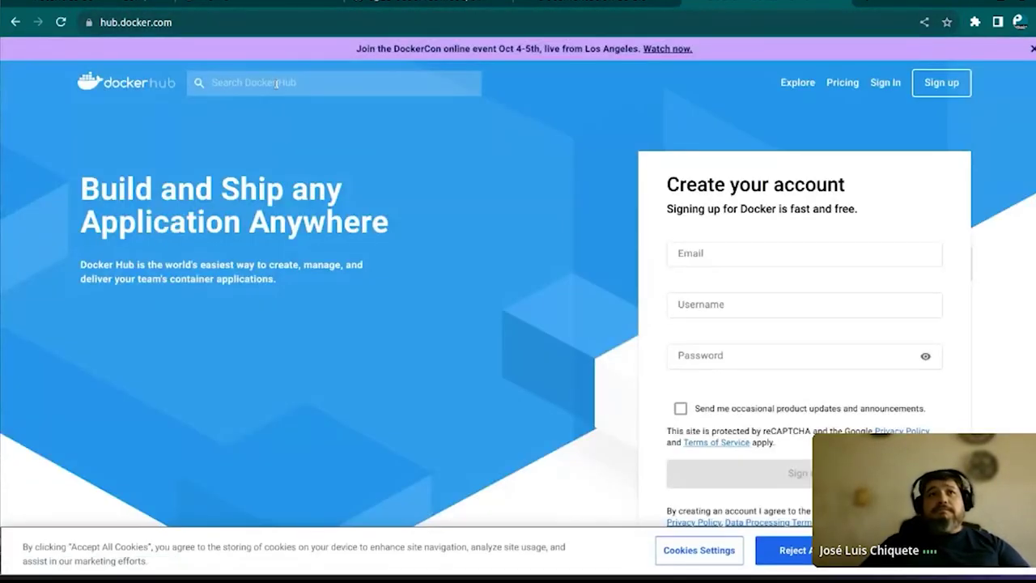
Find the user's apiflask-demo repository and check its tags, showing main
click(276, 84)
text(josech)
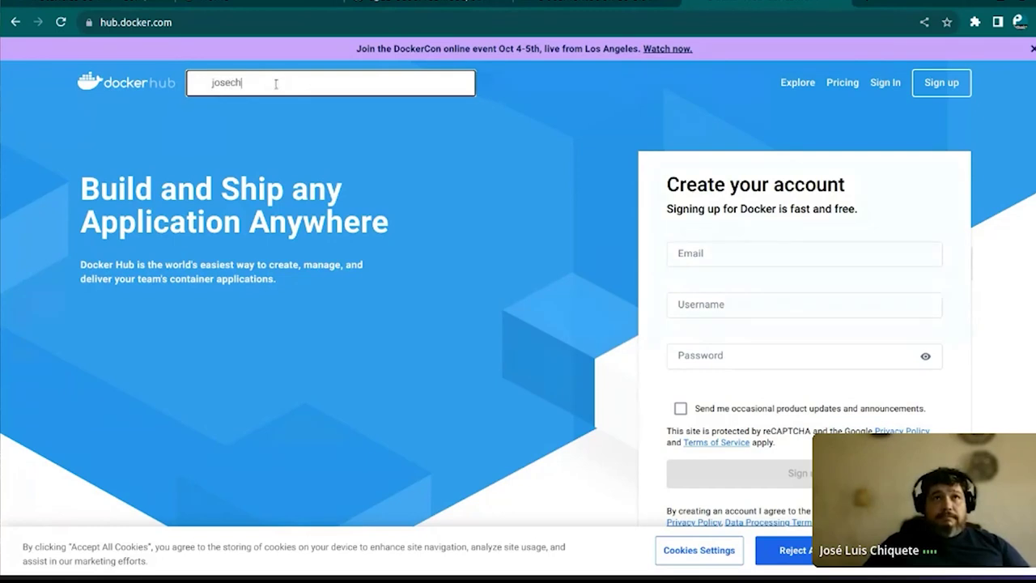
text(val)
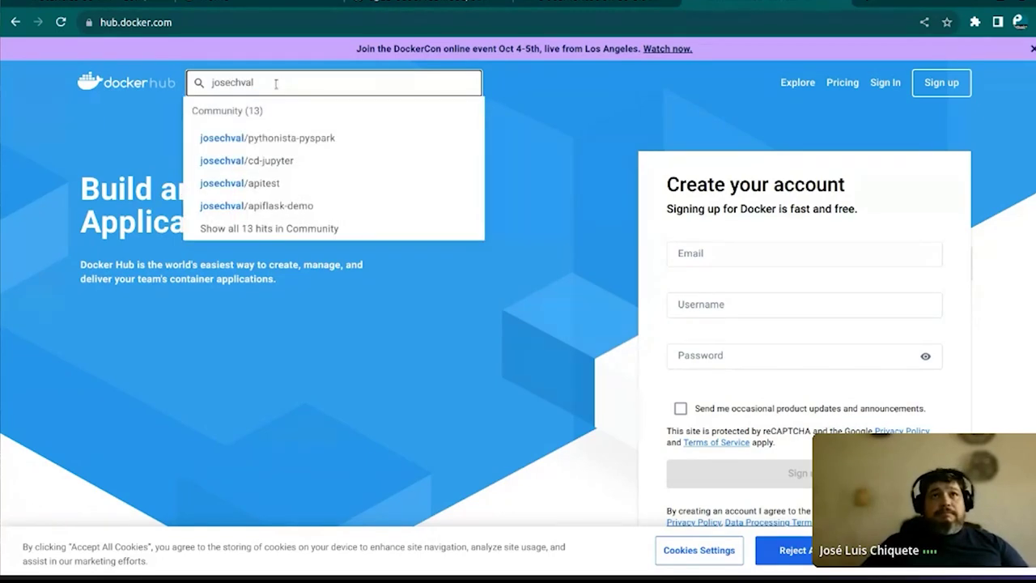
click(269, 207)
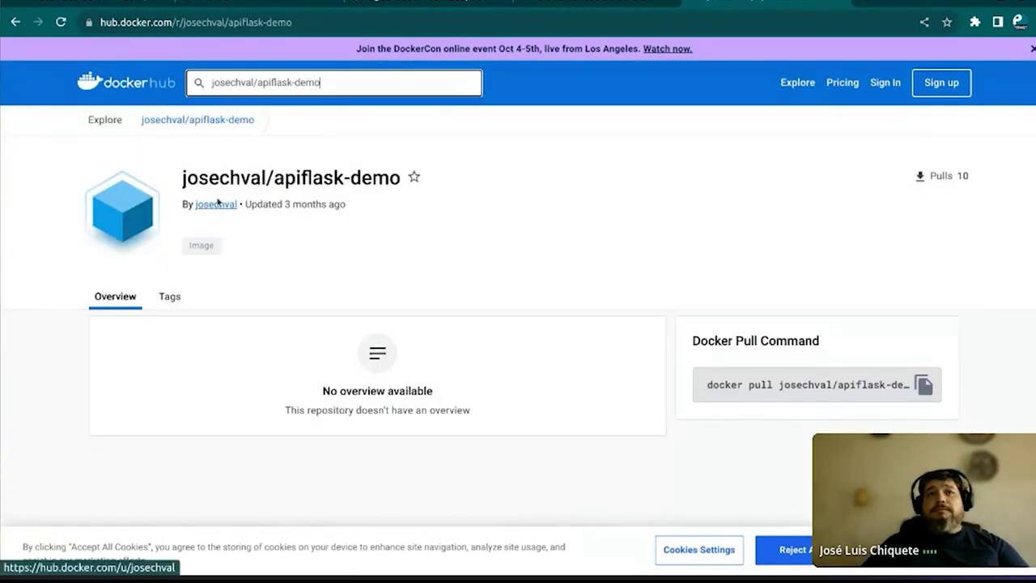
click(217, 203)
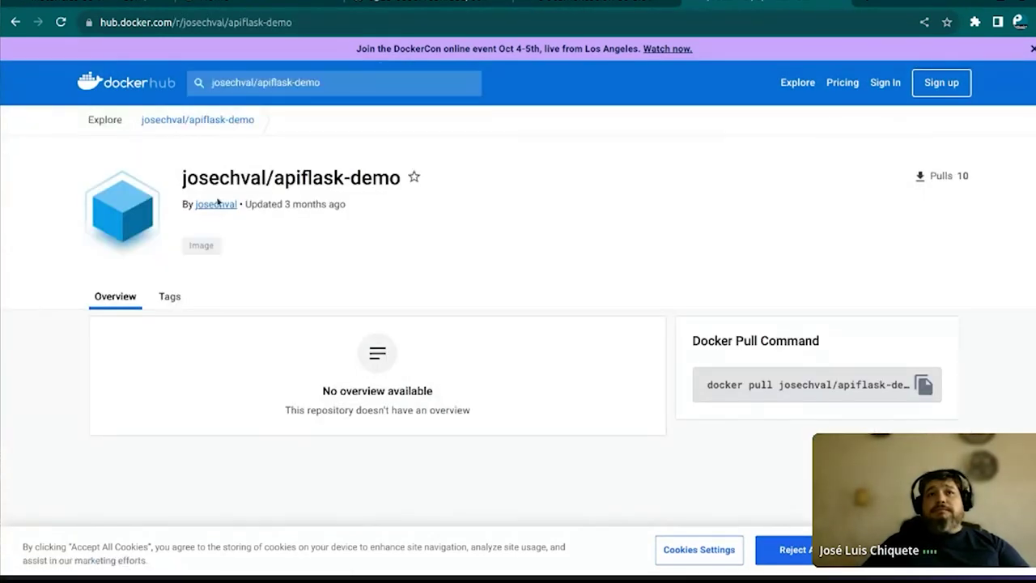
click(170, 300)
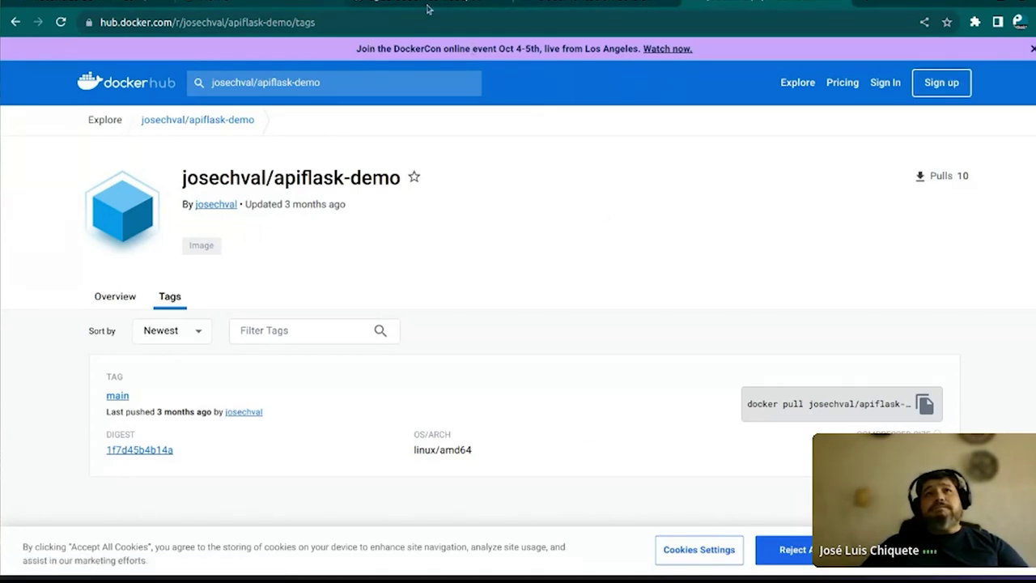
click(113, 3)
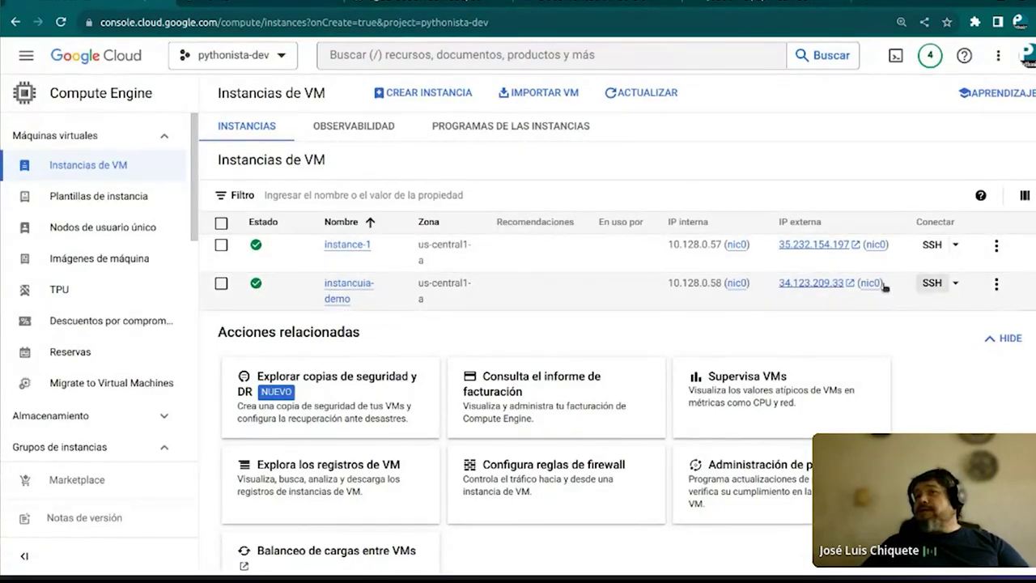
Start a browser SSH session to instancuia-demo from its instances list row
mouse_move(824, 289)
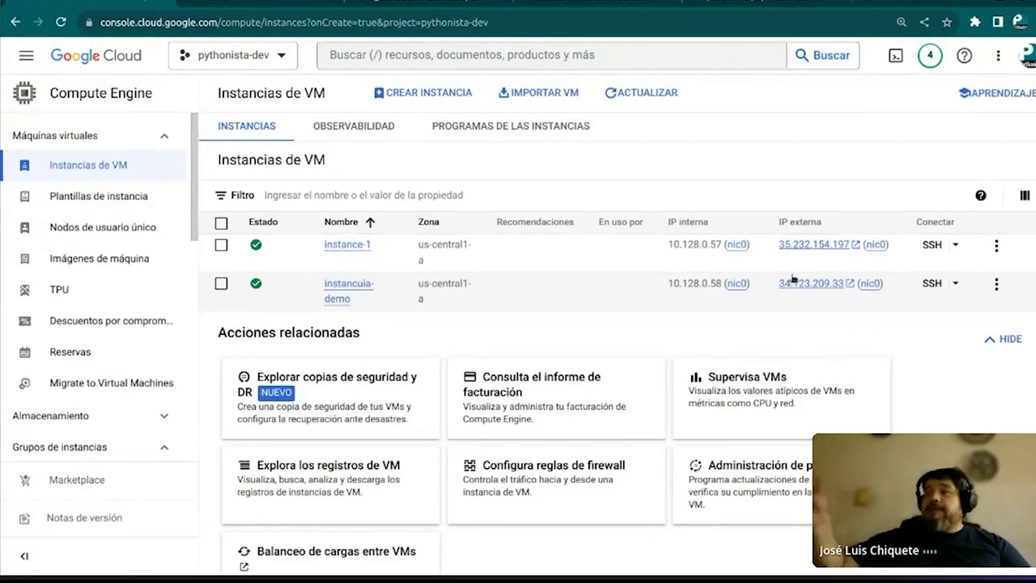
mouse_move(795, 283)
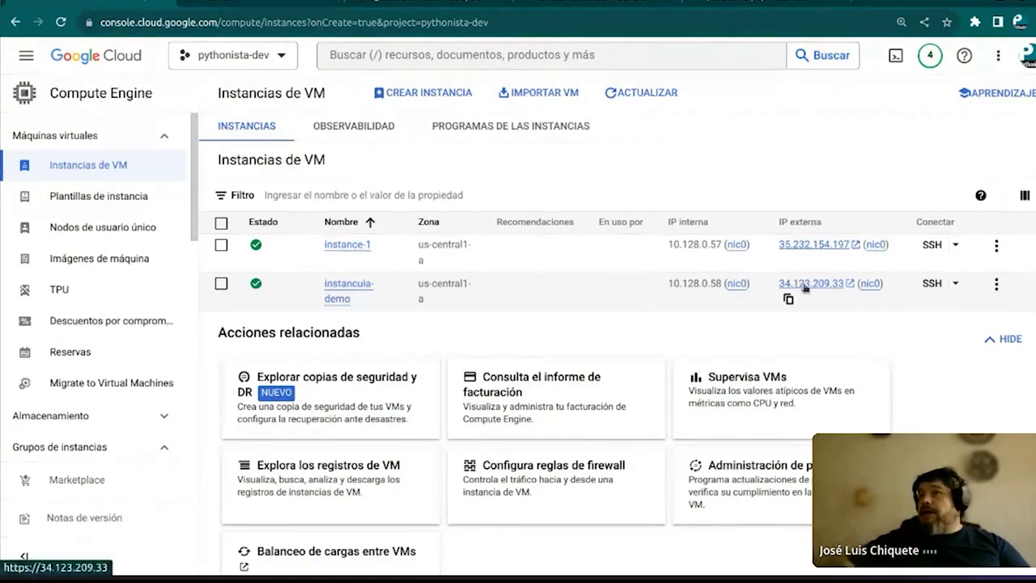
click(933, 283)
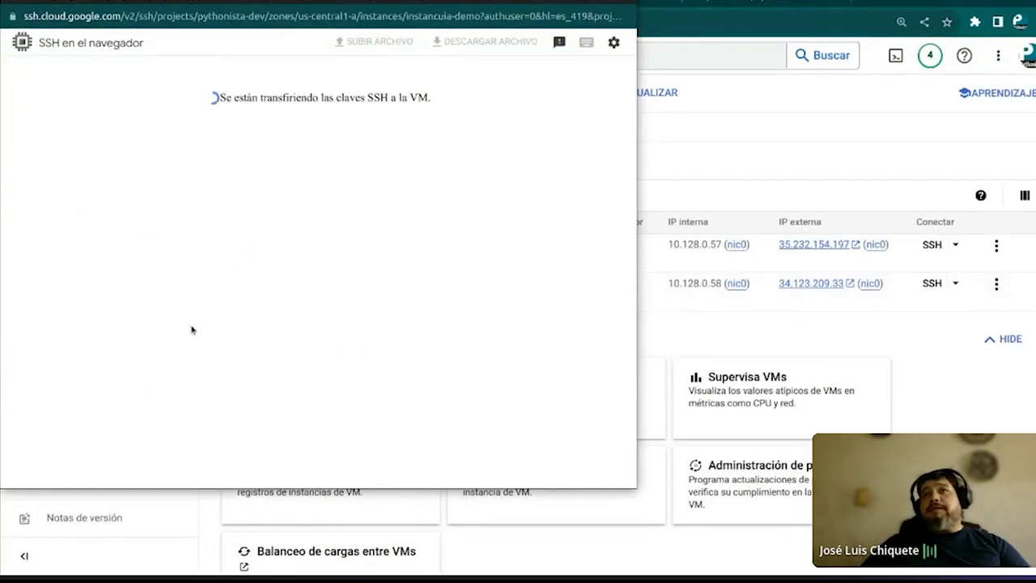
Authorize the SSH-in-browser connection to instancuia-demo and enlarge the terminal text
drag(417, 1, 519, 44)
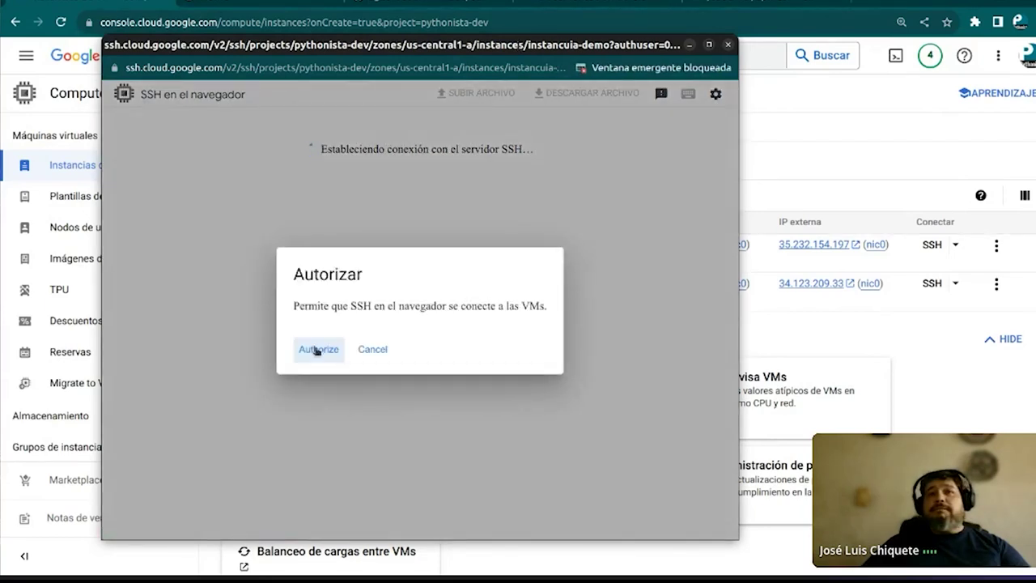
click(318, 349)
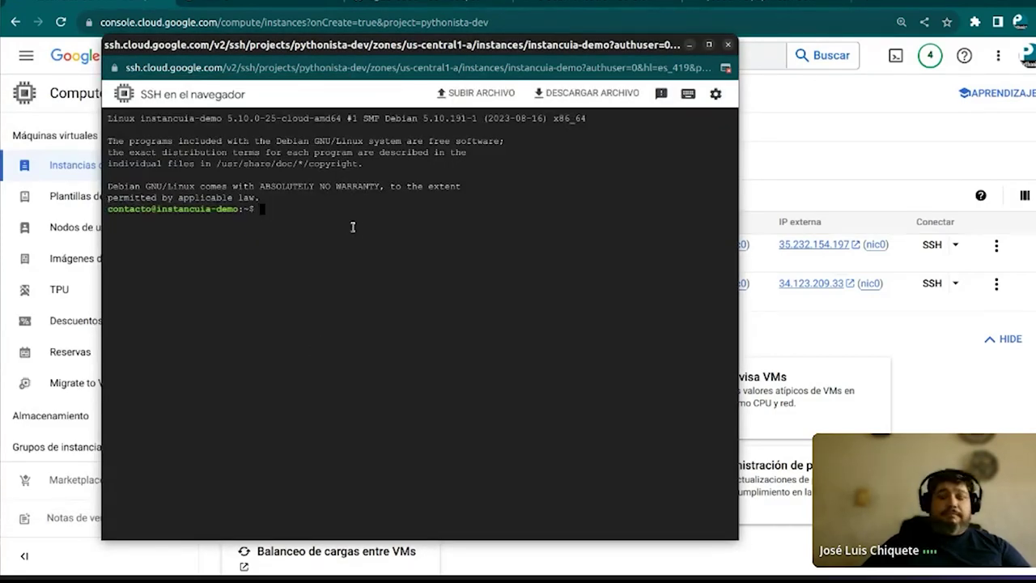
key(ctrl+plus)
key(ctrl+plus)
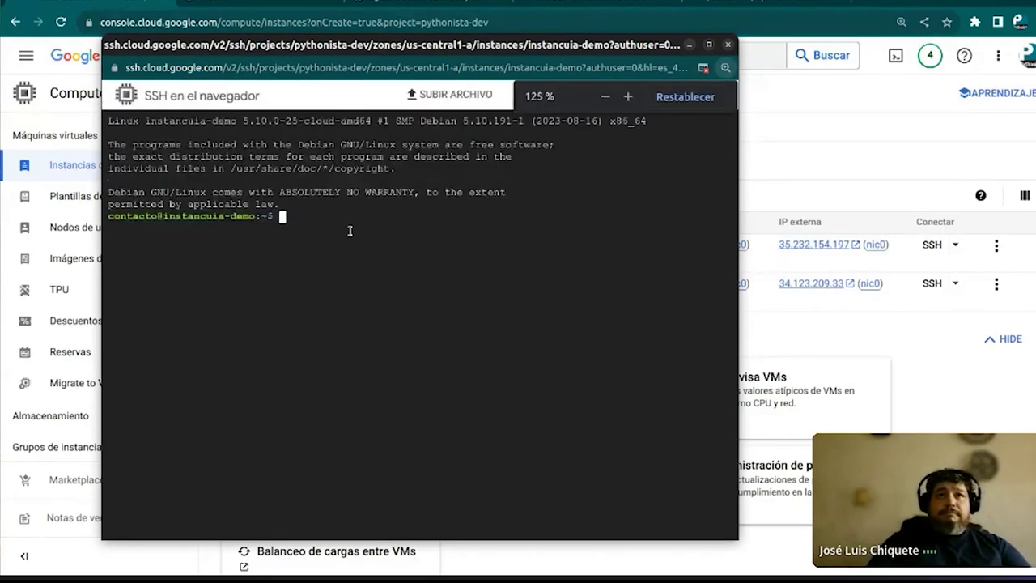
key(ctrl+plus)
key(ctrl+plus)
key(ctrl+minus)
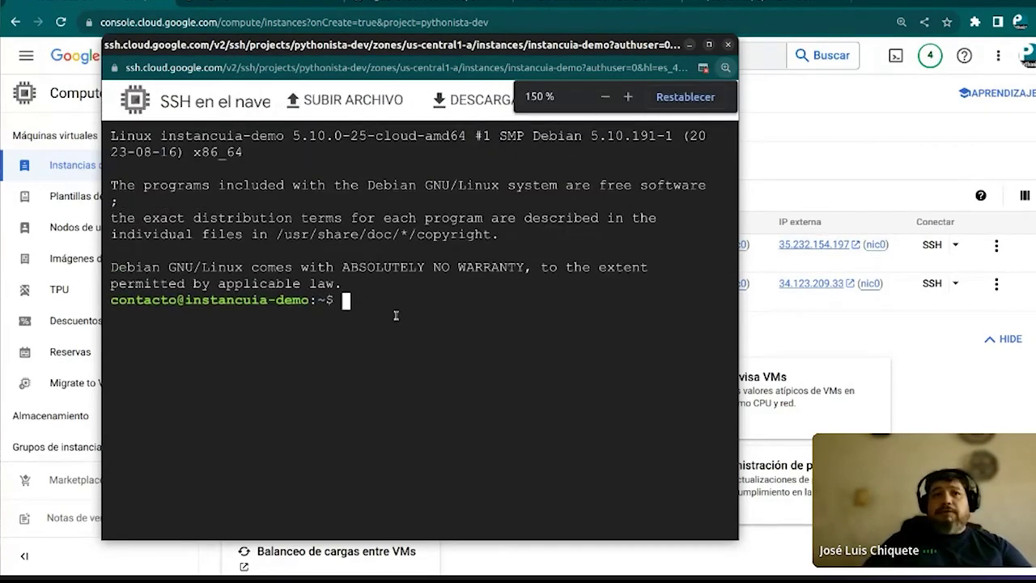
text(d)
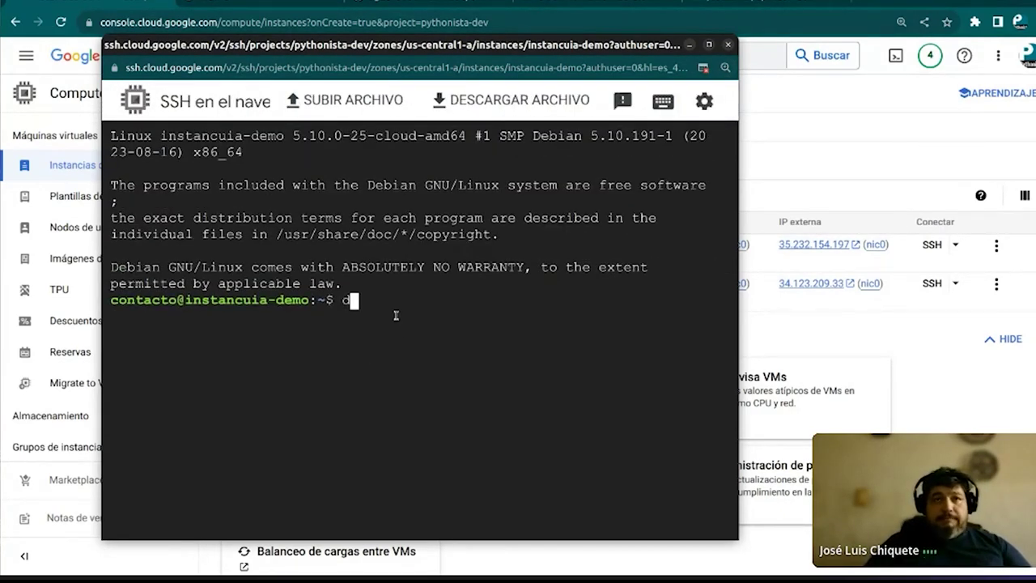
text(ocker )
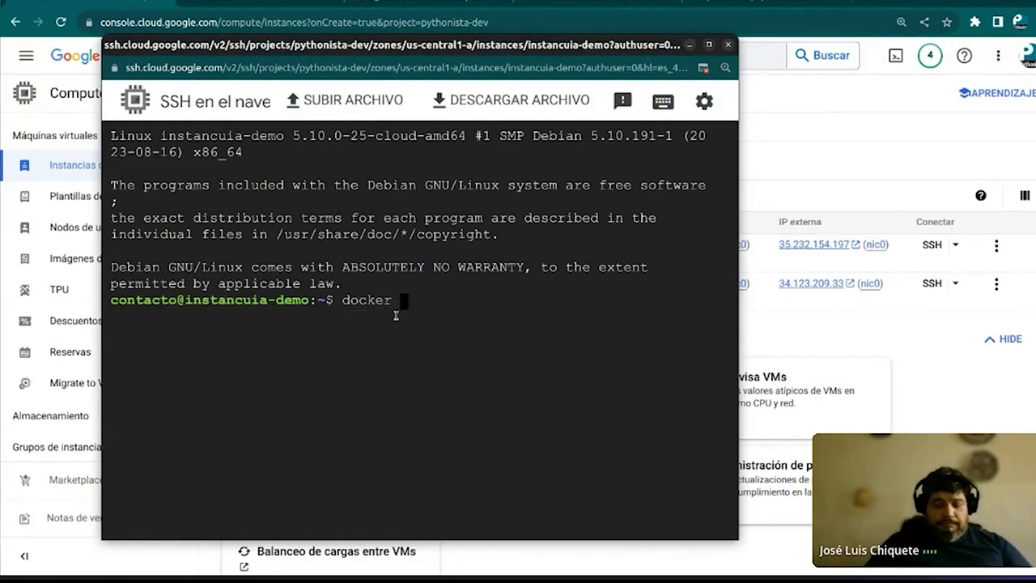
text(run )
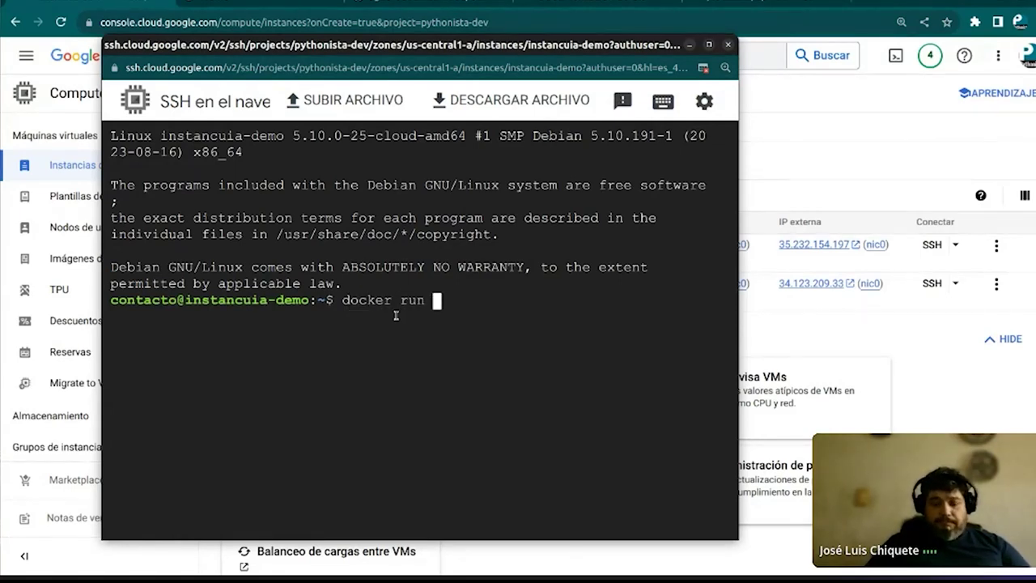
text(-dit )
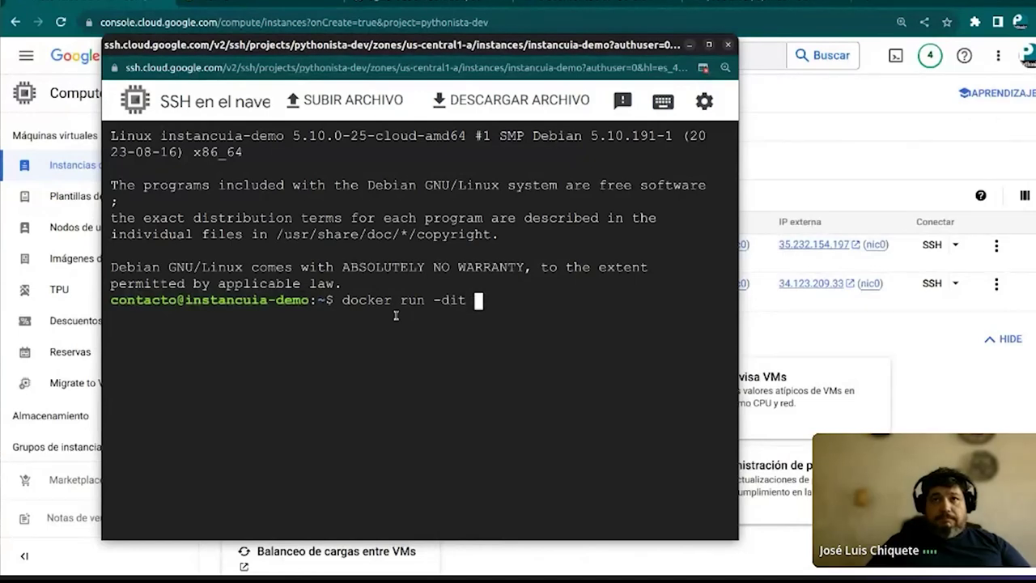
text(-p)
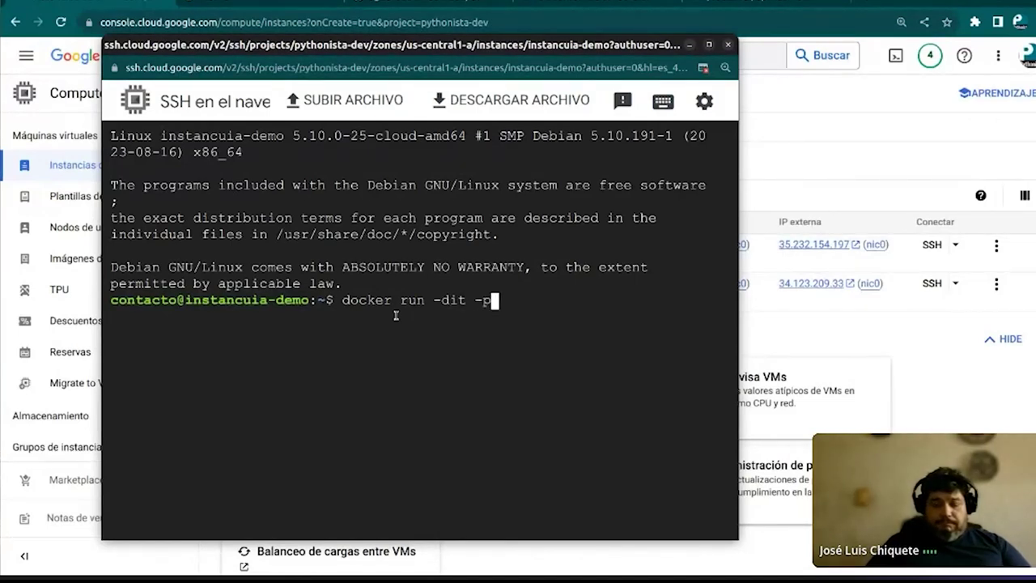
text( 80)
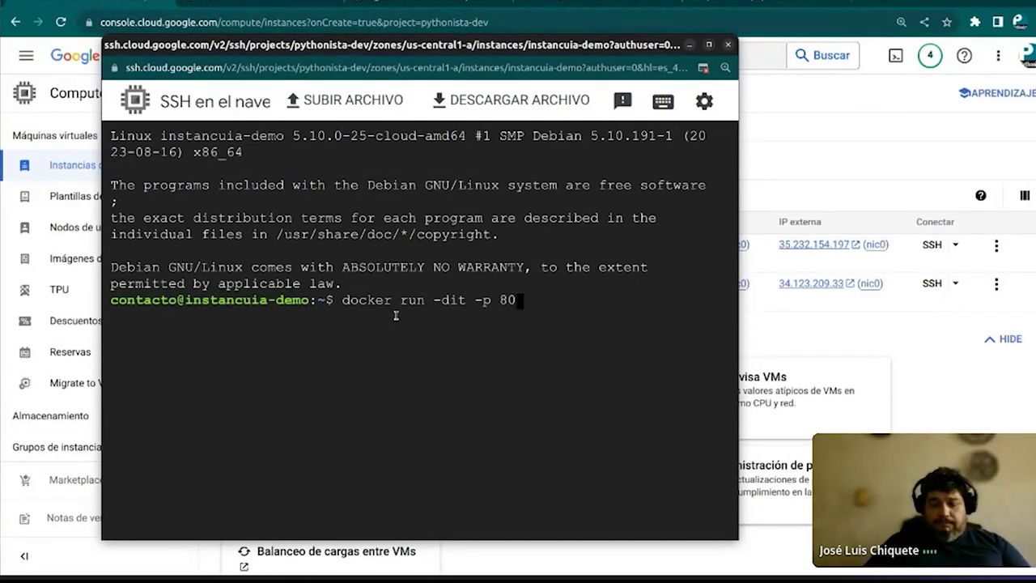
text(:8080 )
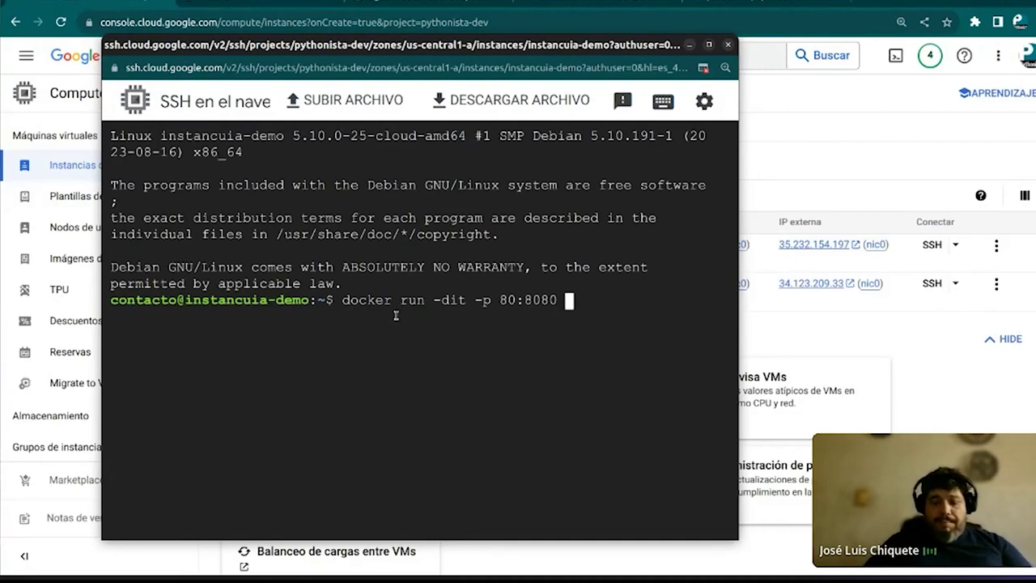
text(--name demo)
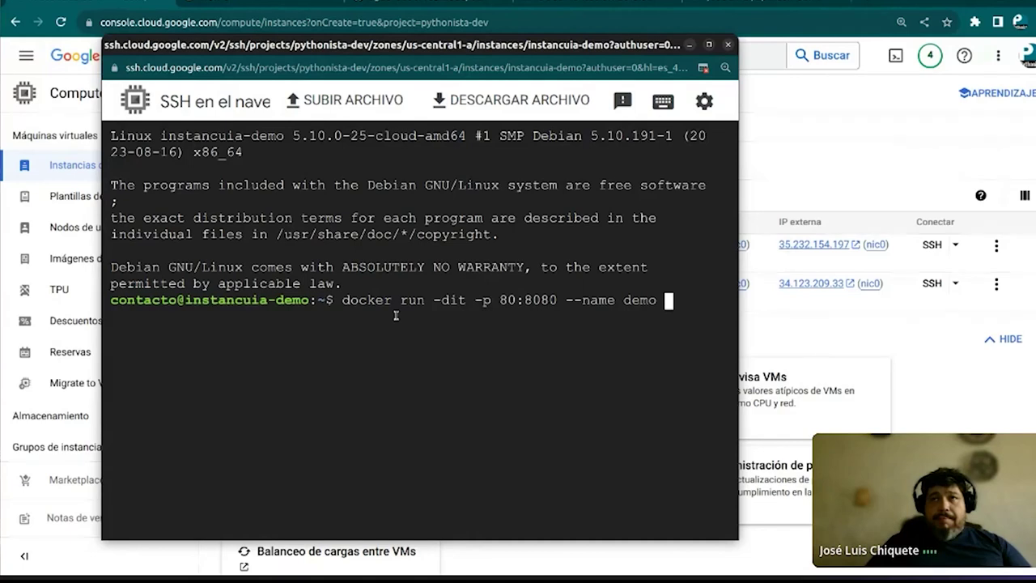
text( https)
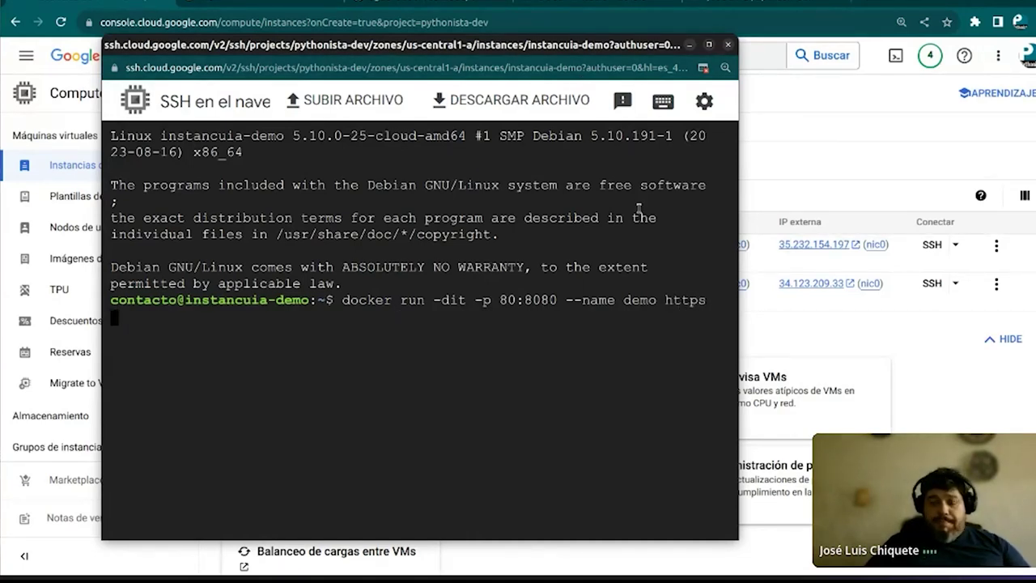
text(://)
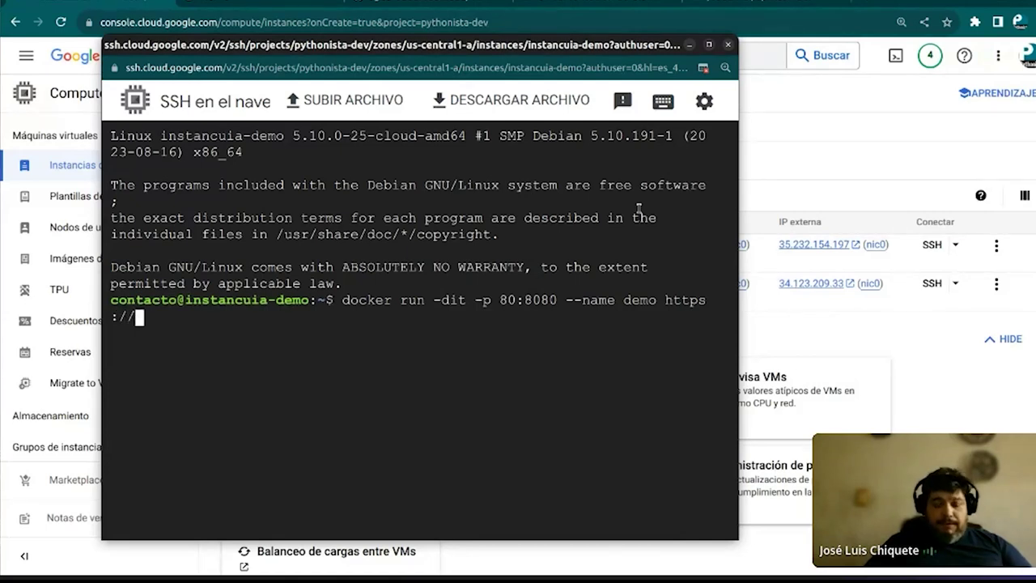
text(h)
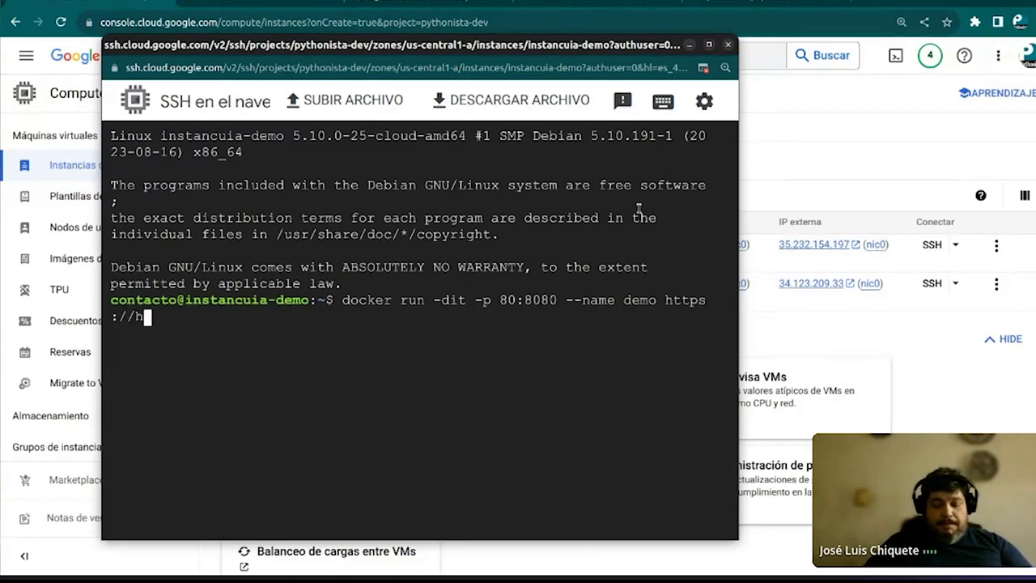
text(ub.docker.c)
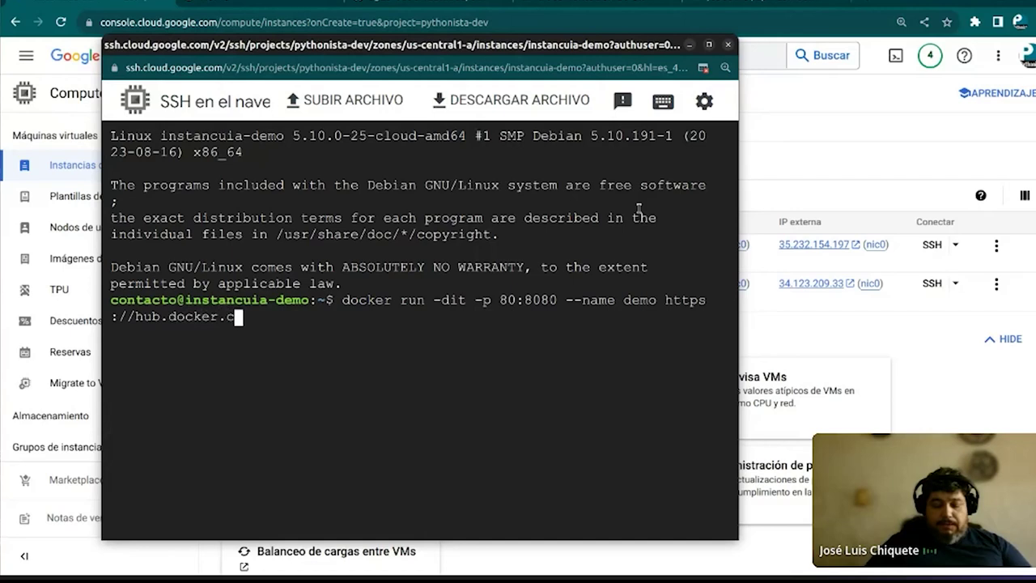
text(om/)
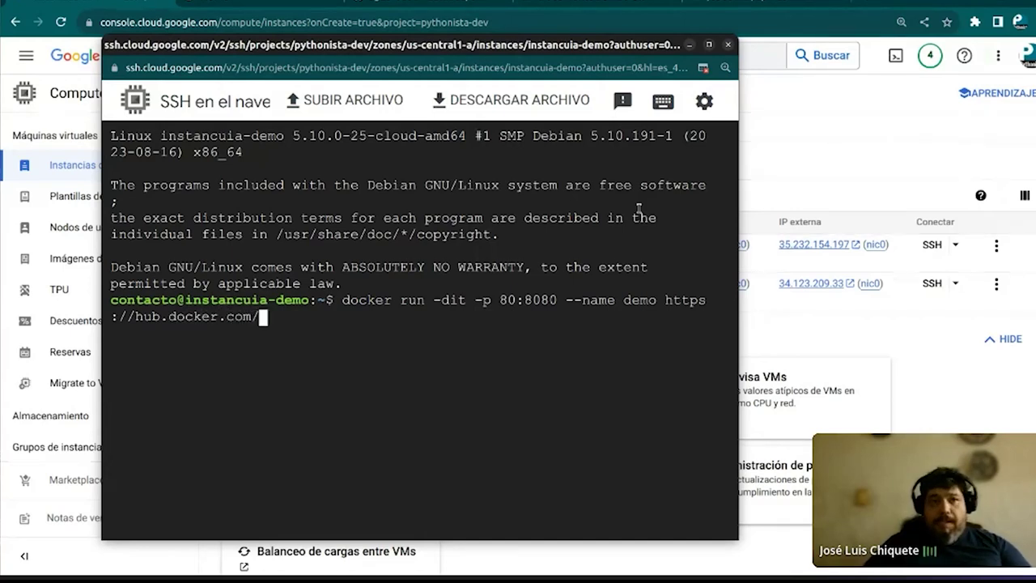
click(761, 2)
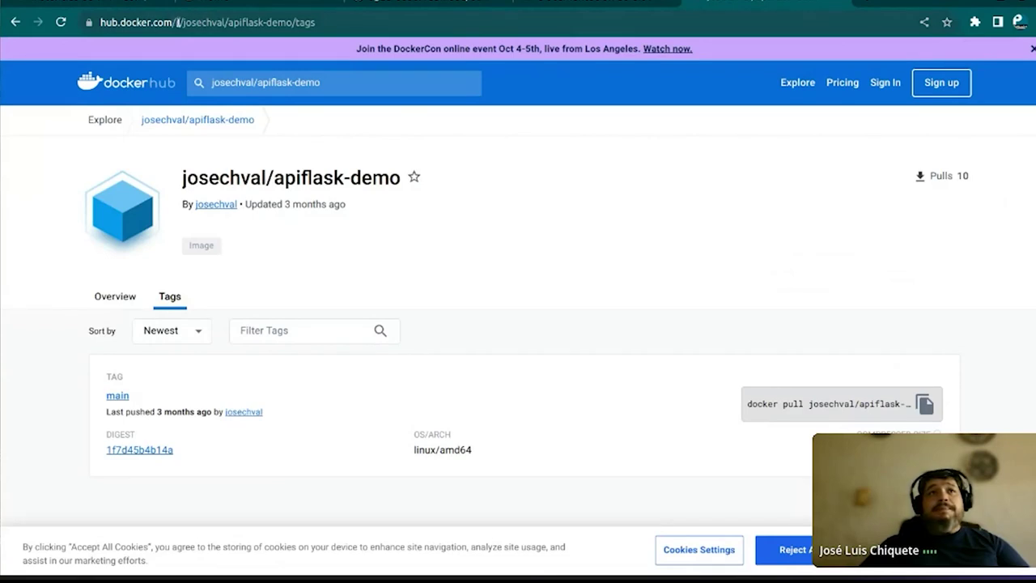
Copy the apiflask-demo image path from the Docker Hub tags page address
drag(185, 23, 290, 31)
right_click(290, 30)
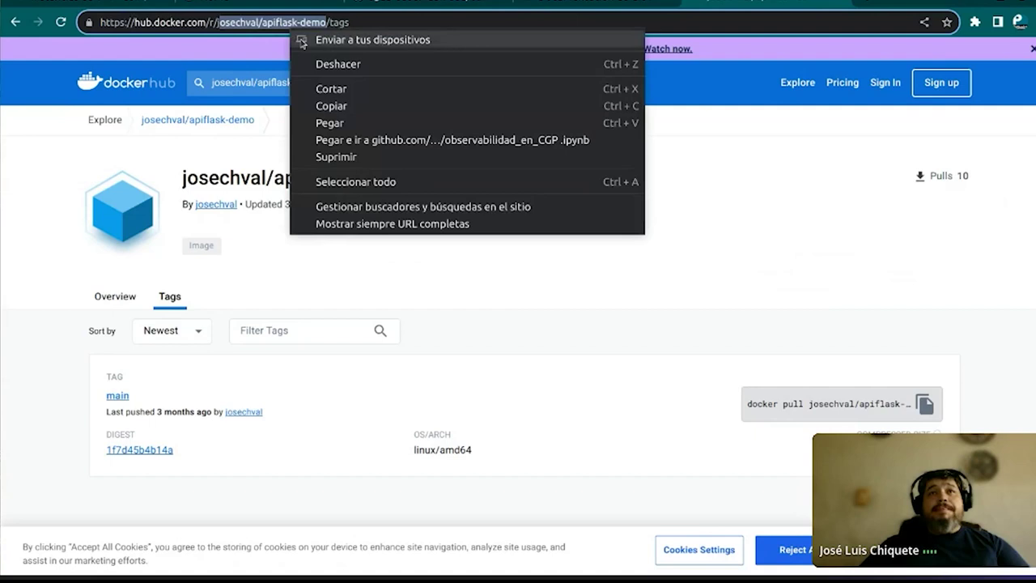
click(321, 108)
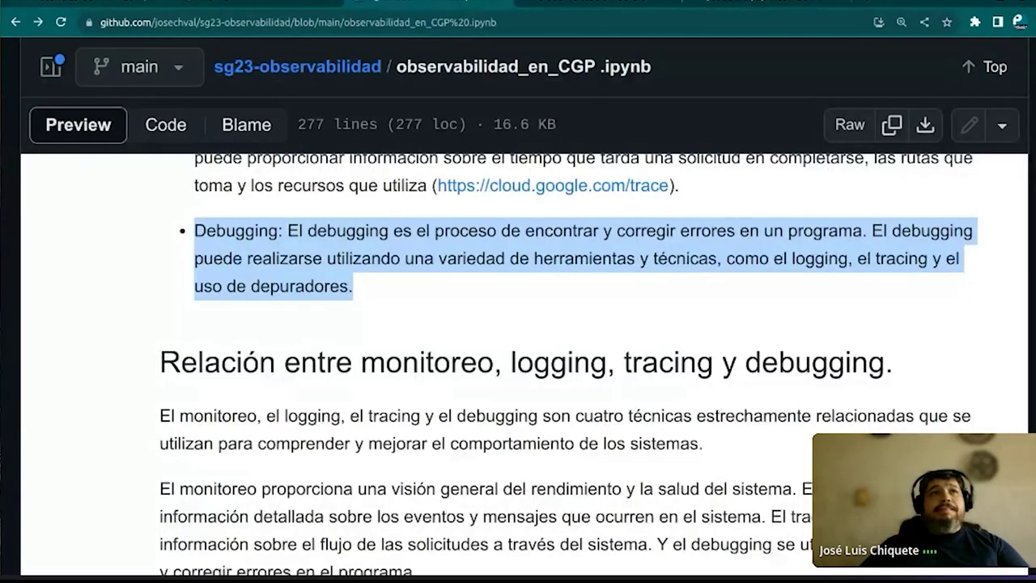
click(4, 123)
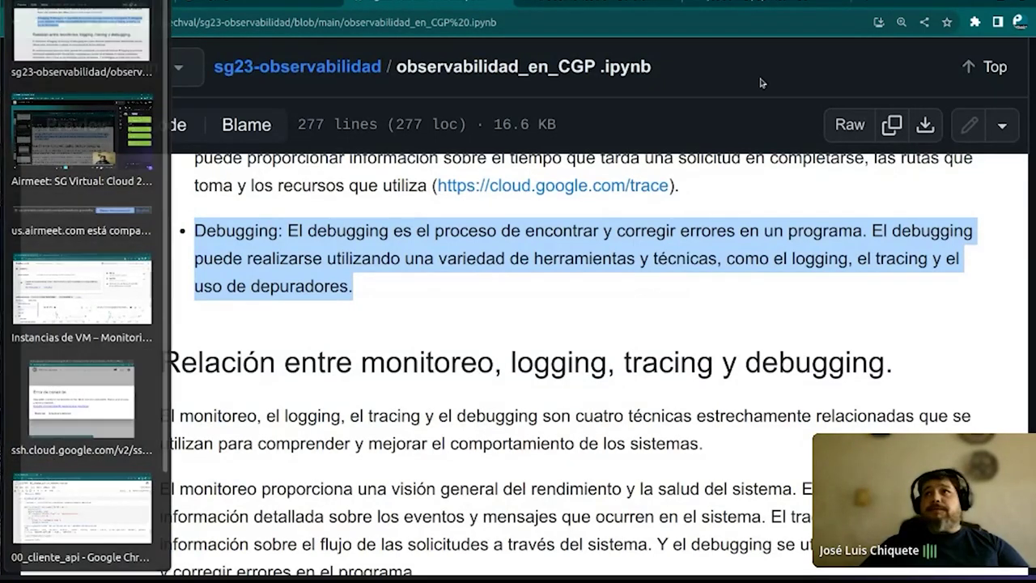
key(alt+Tab)
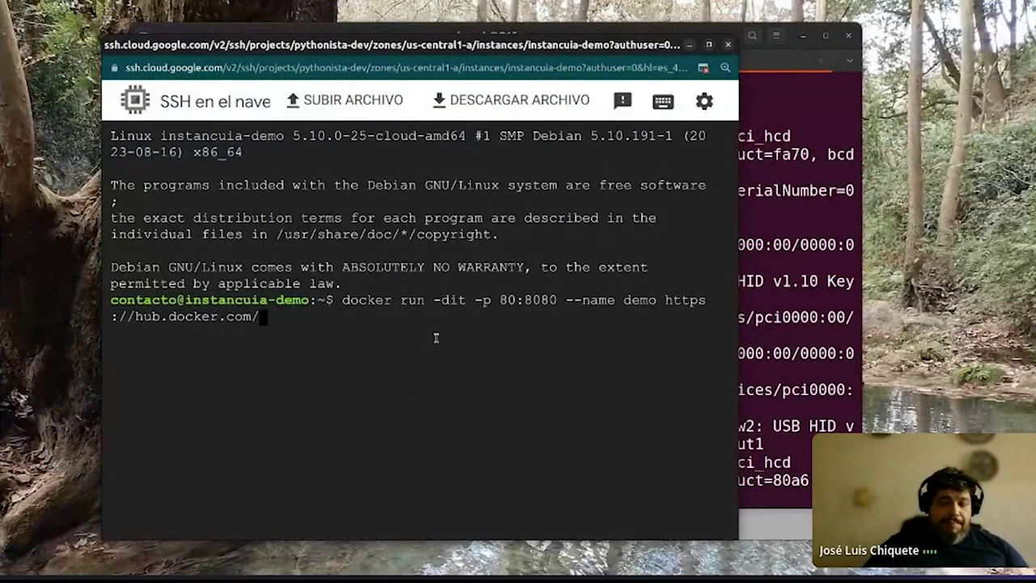
Paste and fix the image path, add ':main', and run the docker command
key(ctrl+v)
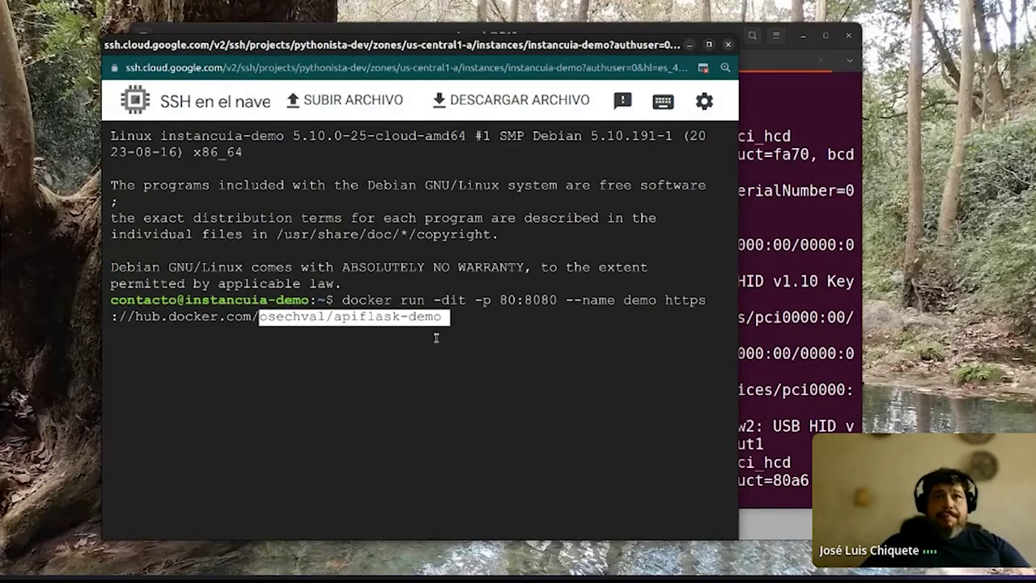
key(Left)
key(Left)
key(Left)
key(Left)
key(Left)
key(Left)
key(Left)
key(Left)
key(Left)
key(Left)
key(Left)
key(Left)
key(Left)
key(Left)
key(Left)
key(Left)
key(Left)
key(Left)
key(Left)
key(Left)
key(Right)
key(Right)
text(j)
key(Right)
key(Right)
key(Right)
key(Right)
key(Right)
key(Right)
key(Right)
key(Right)
key(Right)
key(Right)
key(Right)
key(Right)
key(Right)
key(Right)
key(Right)
key(Right)
key(Right)
key(Right)
key(Right)
key(Right)
key(Right)
text(:main)
key(Return)
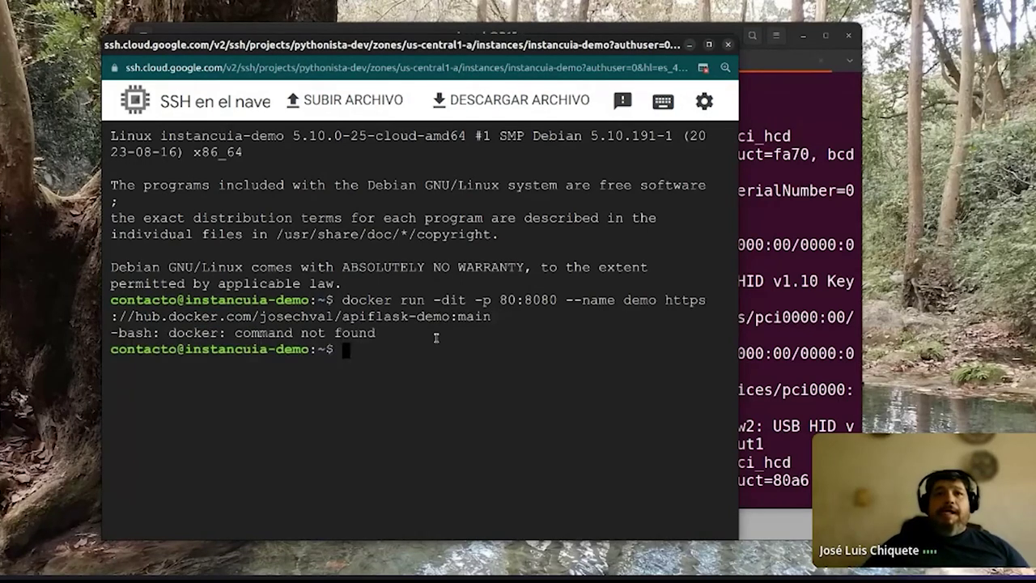
Rerun the docker command with sudo; it still reports docker: command not found
key(Up)
key(Left)
key(Left)
key(Left)
key(Left)
key(Left)
key(Left)
key(Left)
key(Left)
key(Left)
key(Left)
key(Left)
key(Left)
key(Left)
key(Left)
key(Left)
key(Left)
key(Left)
key(Left)
key(Left)
key(Left)
key(Left)
key(Left)
key(Left)
key(Left)
key(Left)
key(Left)
key(Left)
key(Left)
key(Left)
key(Left)
key(Left)
key(Left)
key(Left)
key(Left)
key(Left)
key(Left)
key(Left)
key(Left)
key(Left)
key(Left)
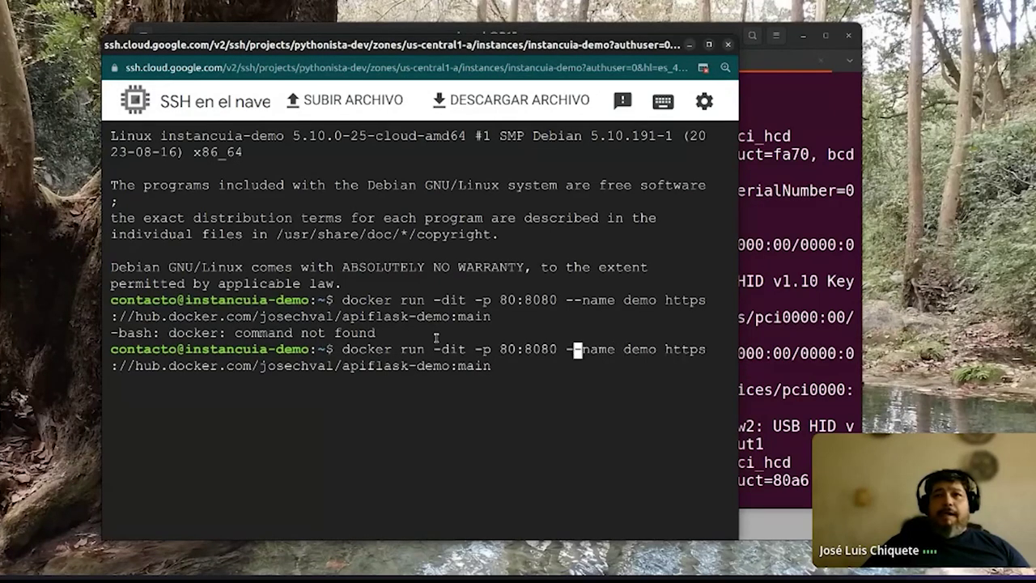
text(as)
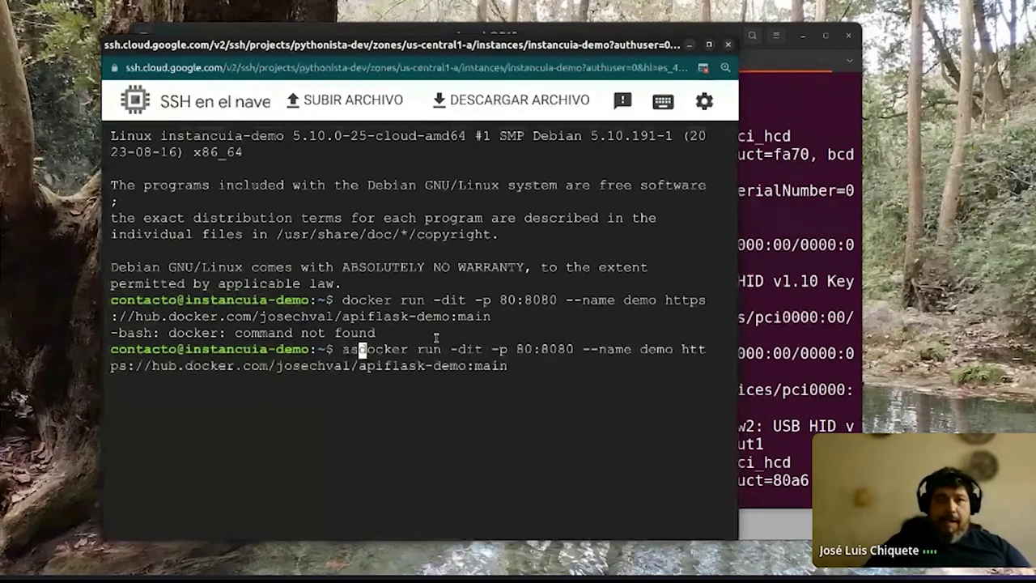
key(BackSpace)
key(BackSpace)
text(sudo)
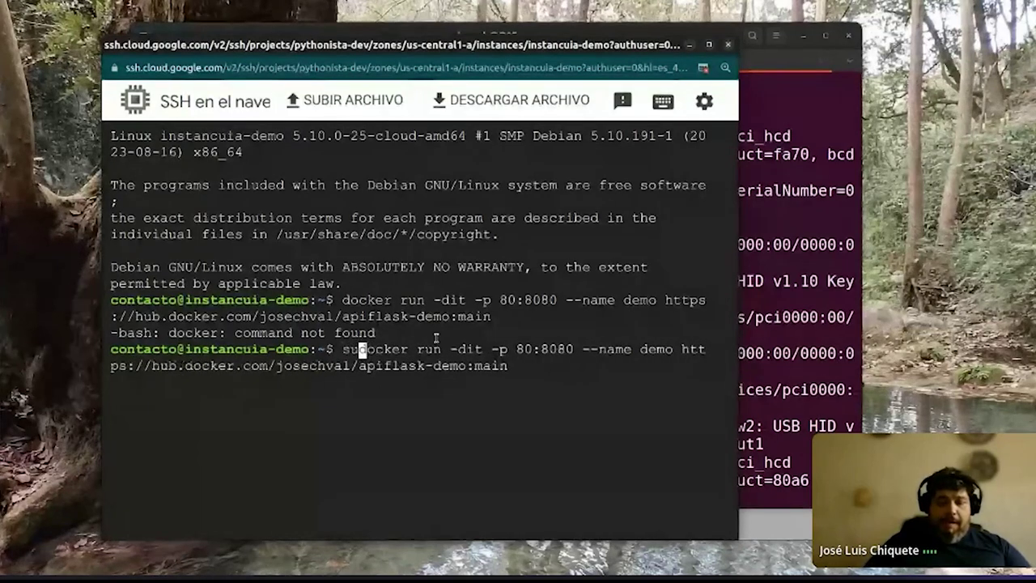
key(Return)
text(sudo)
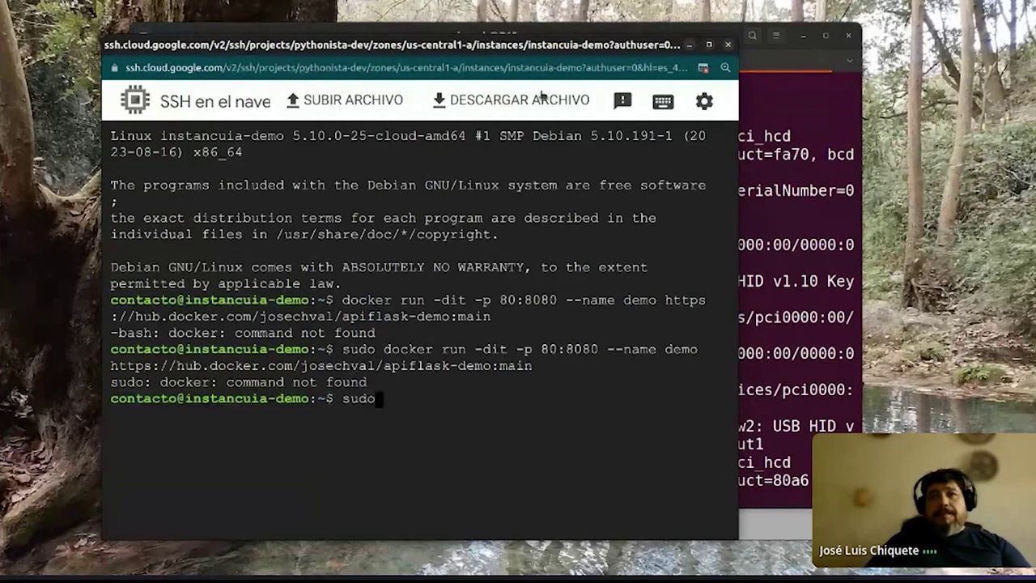
key(BackSpace)
key(BackSpace)
key(BackSpace)
key(BackSpace)
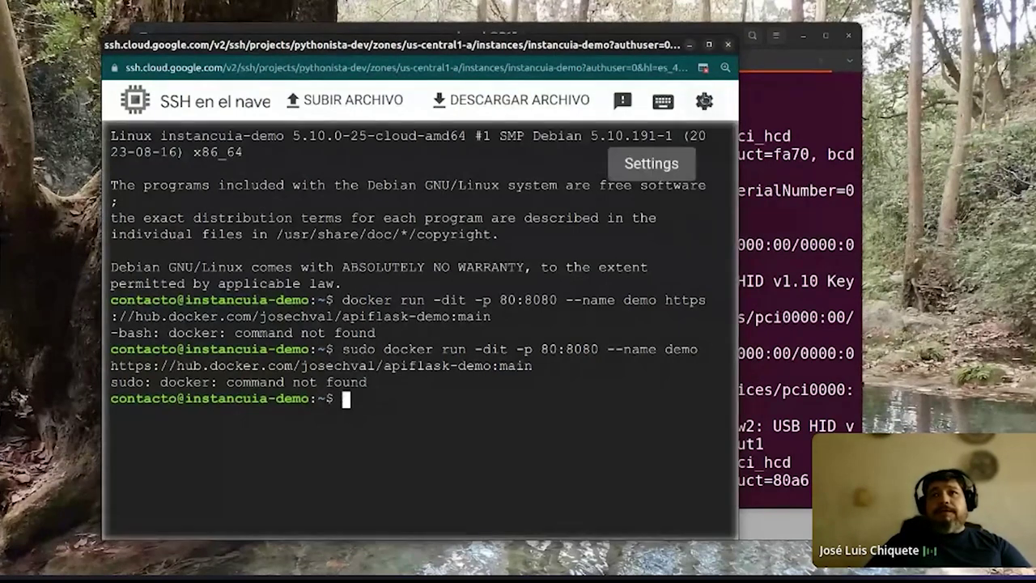
Close the SSH window and return to the Compute Engine VM instances list
click(727, 47)
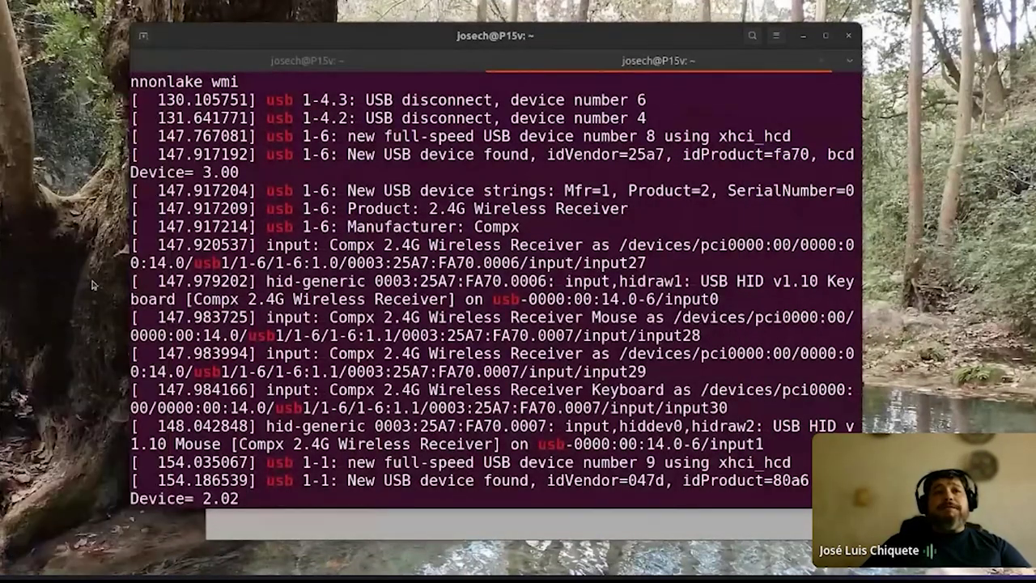
mouse_move(21, 118)
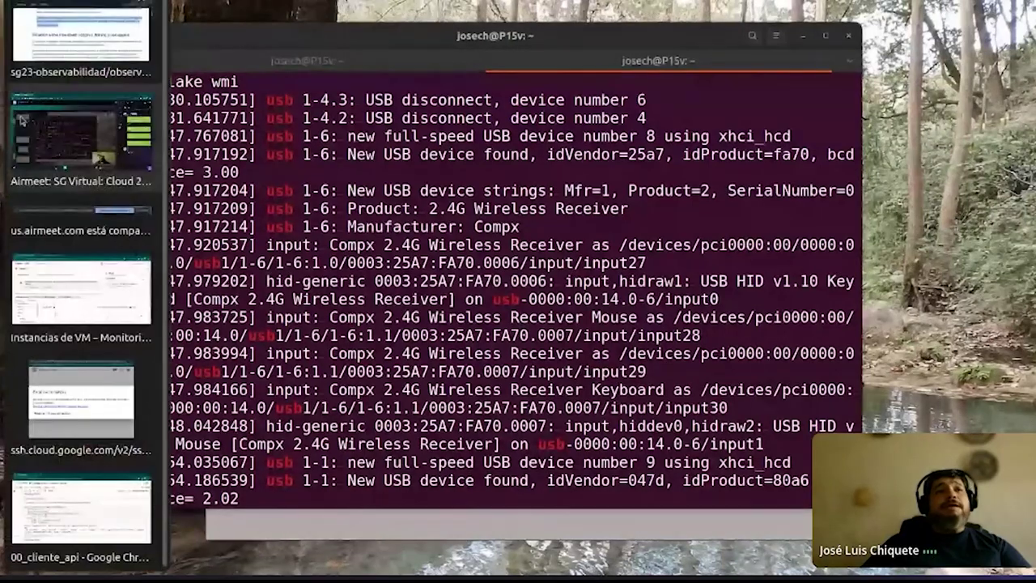
click(46, 72)
click(496, 303)
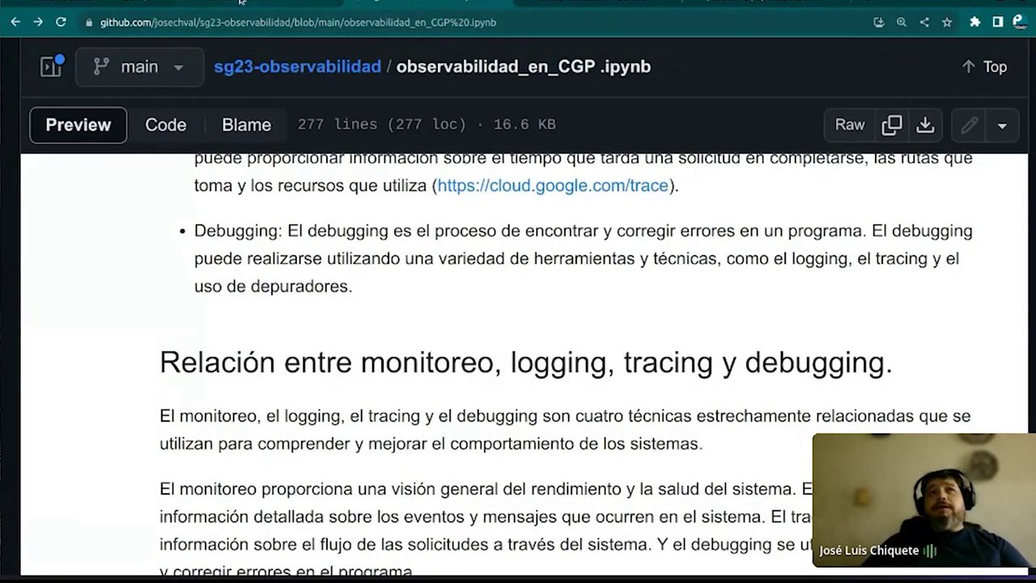
click(121, 2)
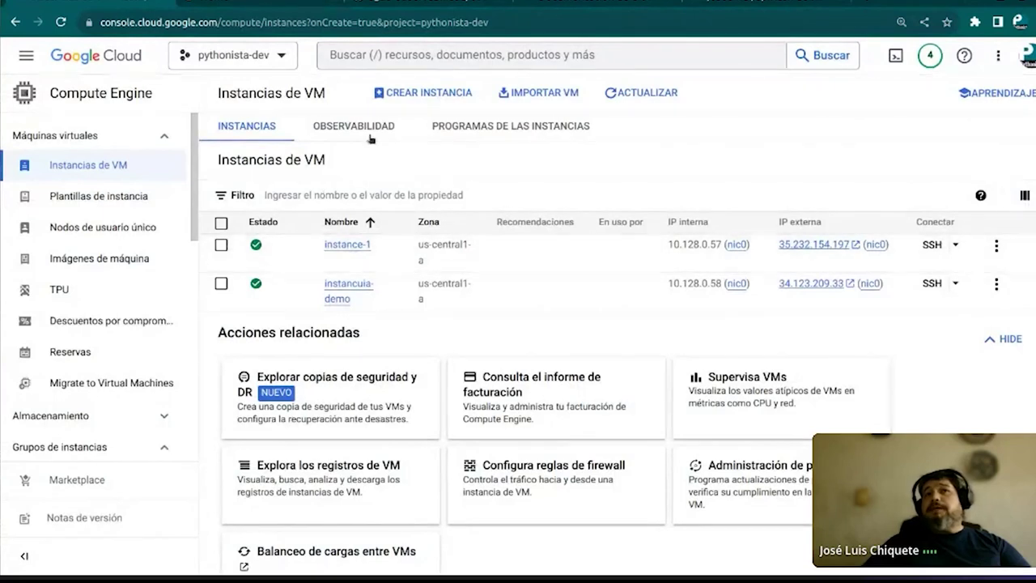
click(364, 126)
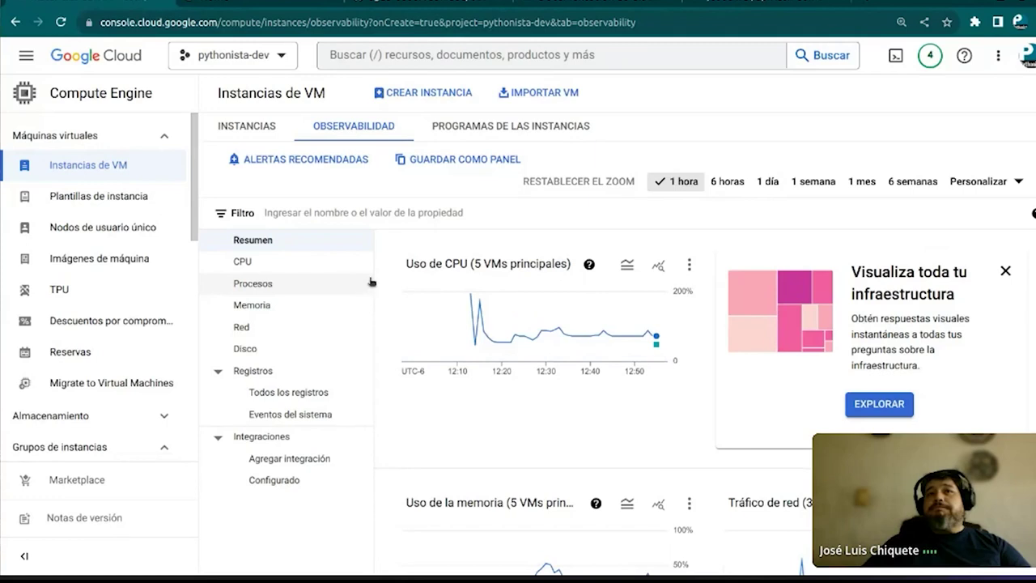
scroll(382, 324, down, 5)
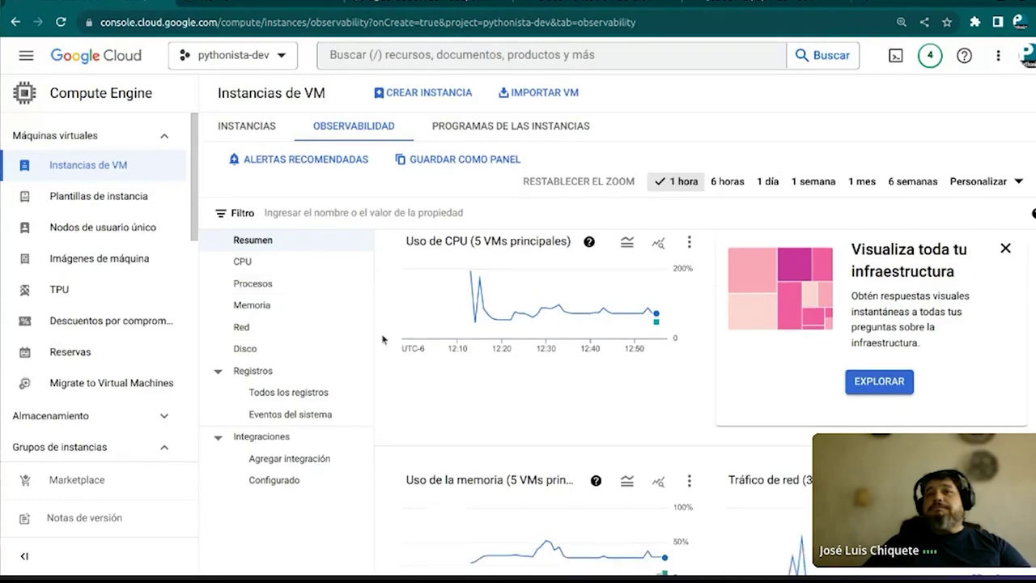
scroll(382, 338, up, 5)
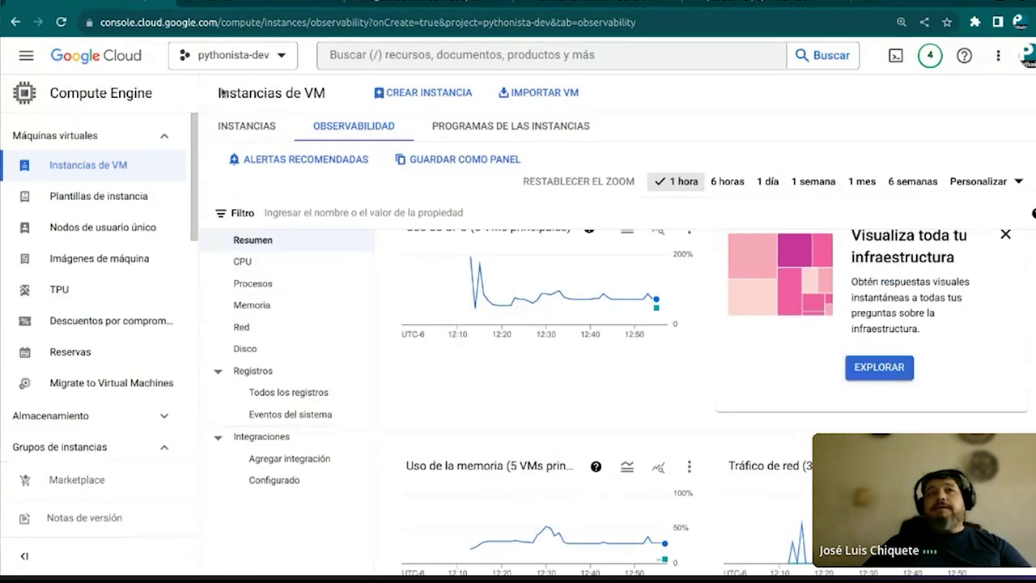
click(70, 179)
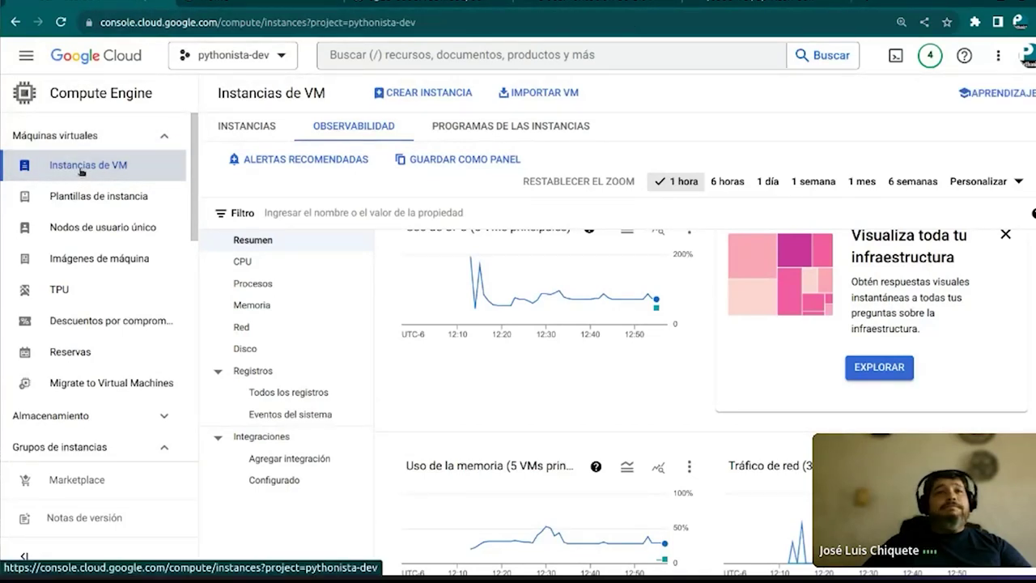
click(85, 166)
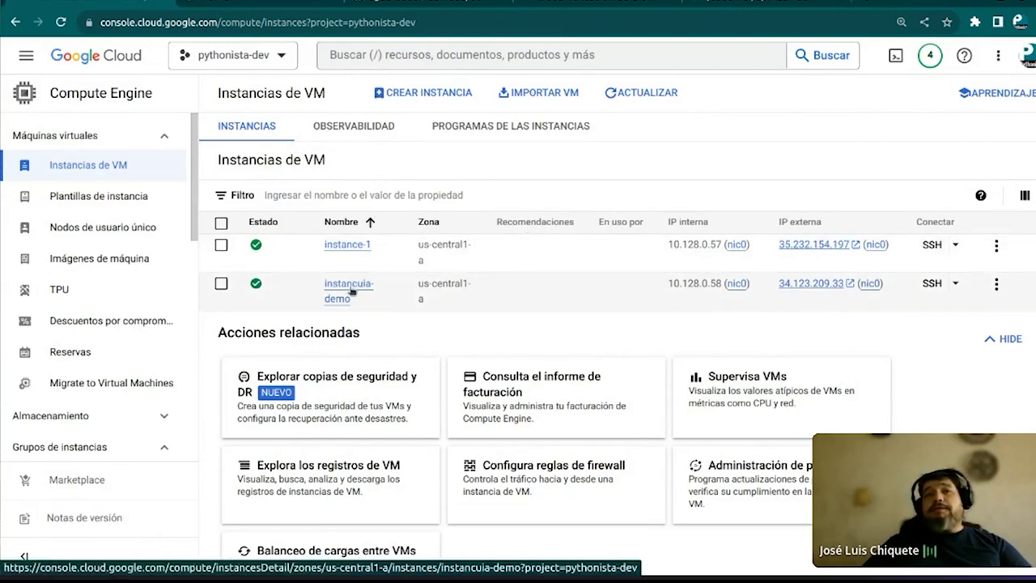
Open instancuia-demo's details and view its logs in Logs Explorer
click(351, 292)
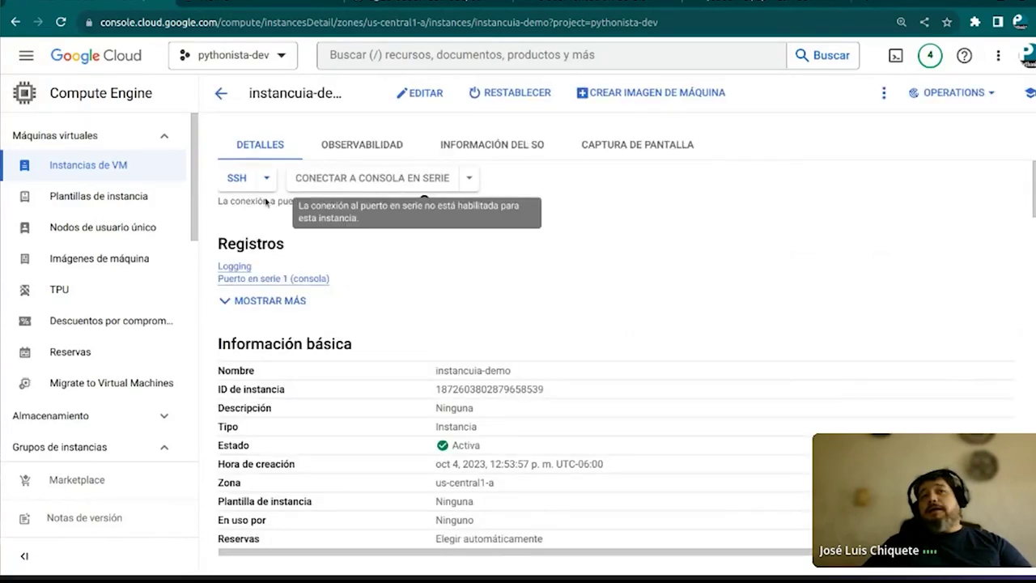
click(239, 272)
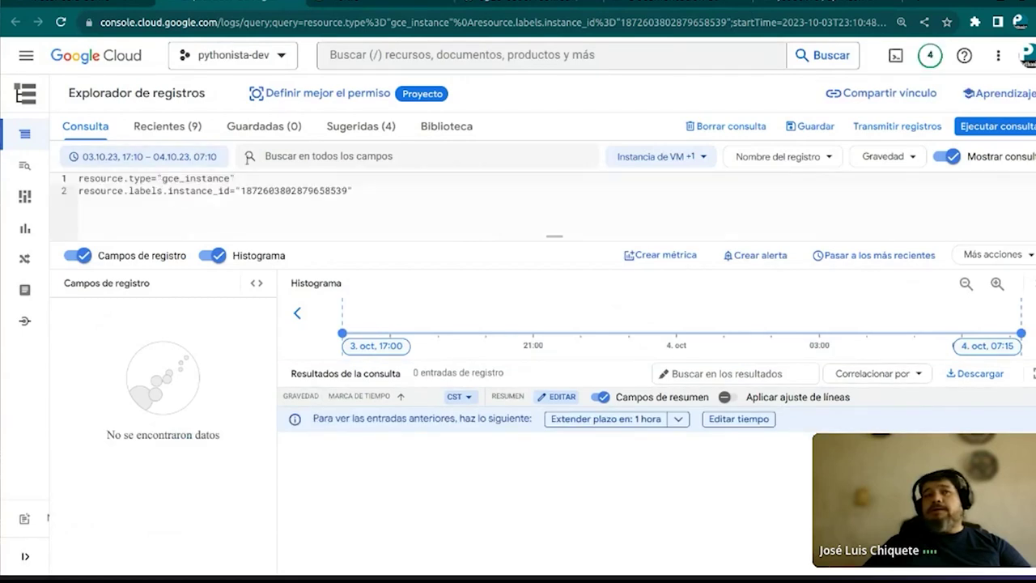
Inspect the query's resource.type gce_instance filter and instance ID lines
double_click(162, 179)
click(214, 180)
double_click(215, 180)
drag(78, 178, 152, 178)
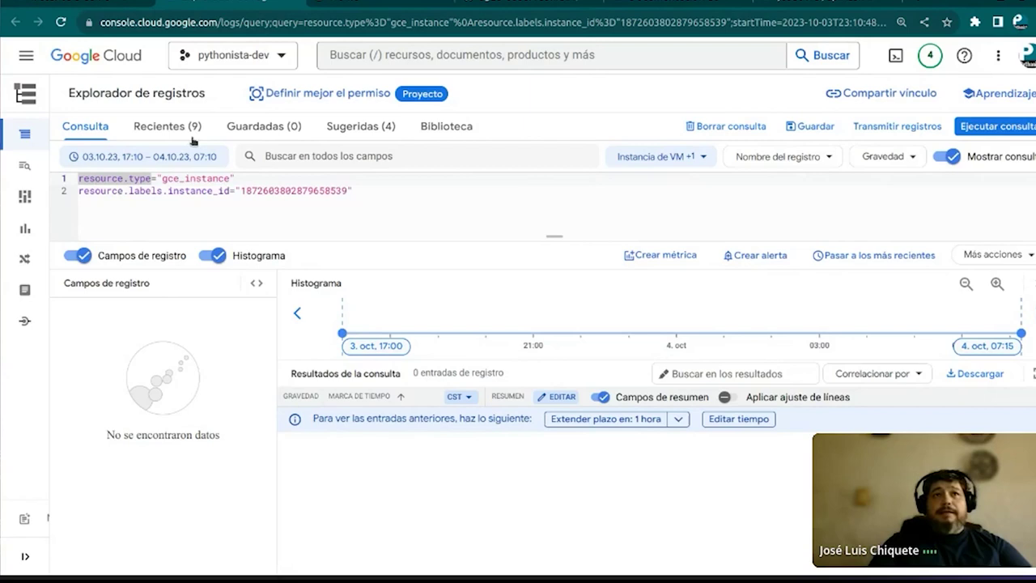
drag(235, 180, 185, 170)
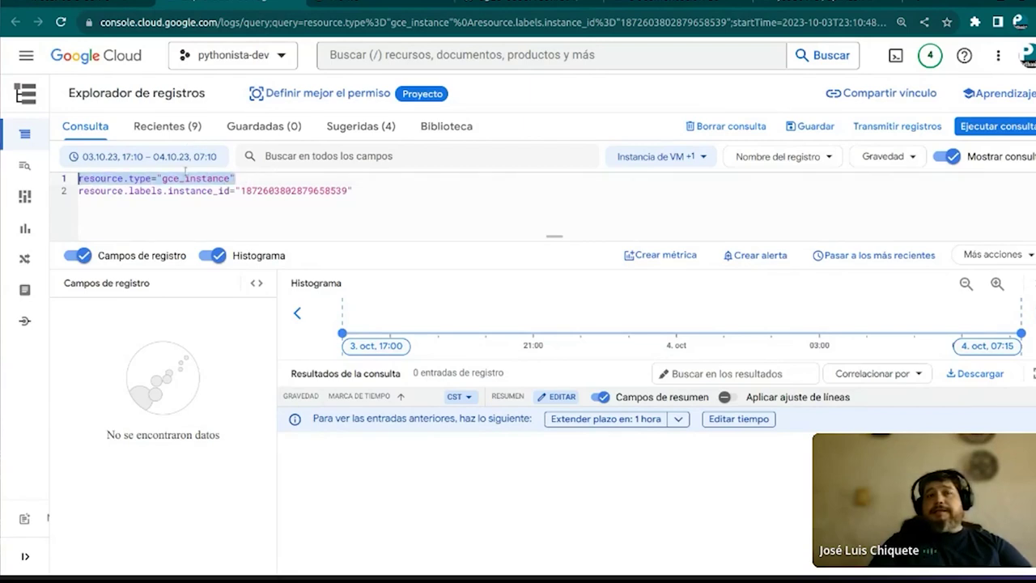
click(199, 212)
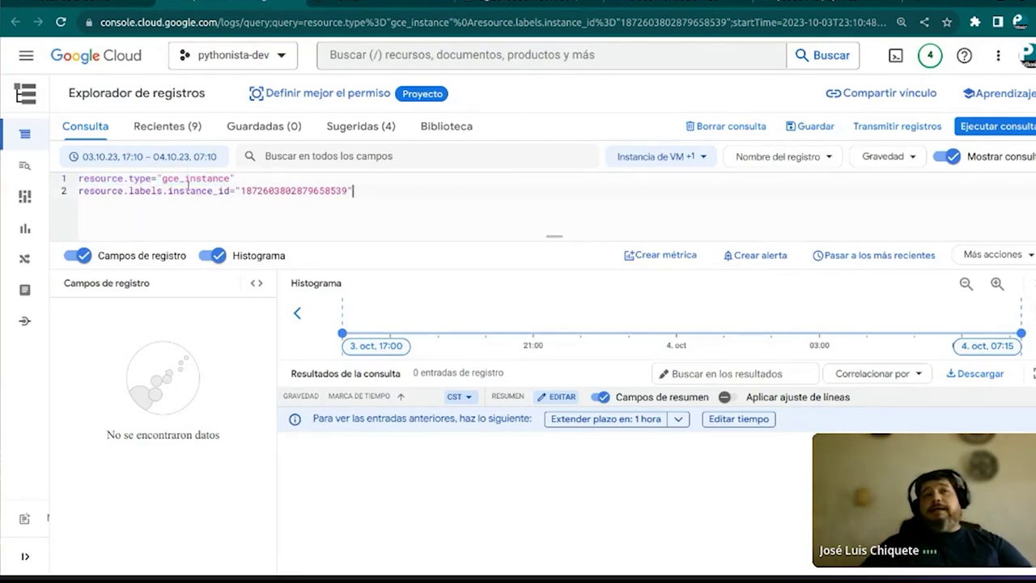
double_click(175, 191)
drag(240, 191, 350, 195)
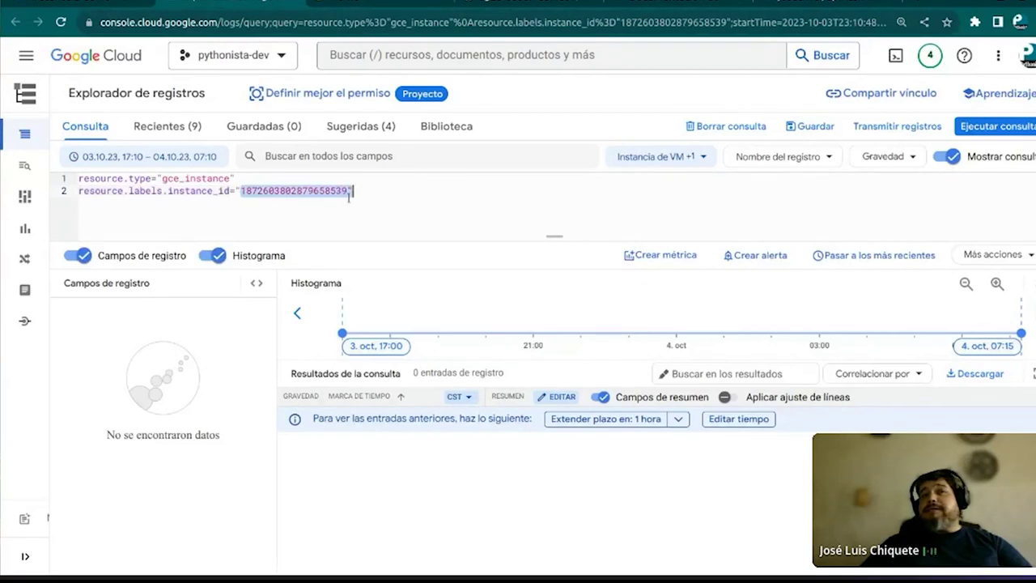
click(392, 231)
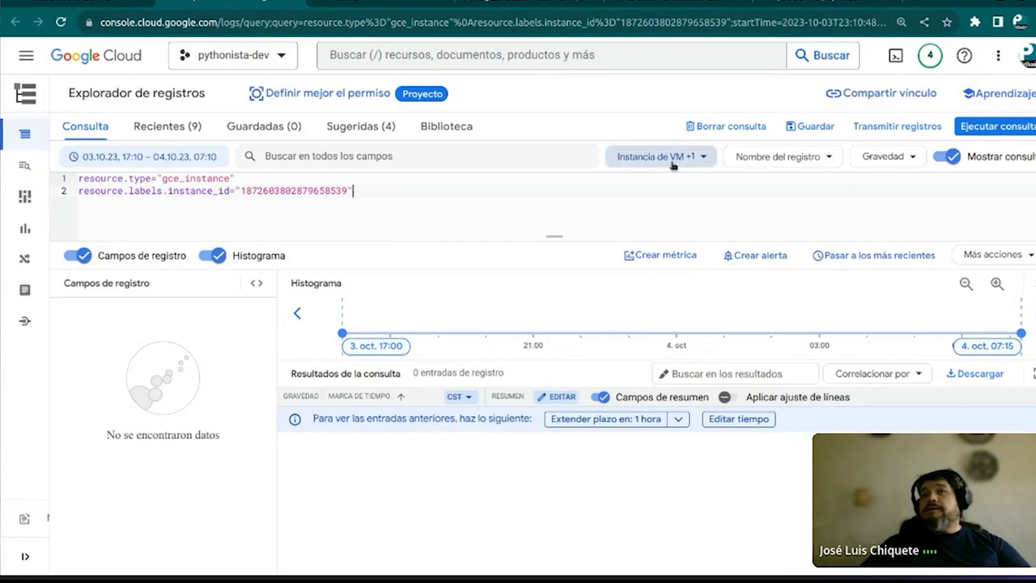
Open and cancel the log resource picker, then switch back to Compute Engine
click(699, 158)
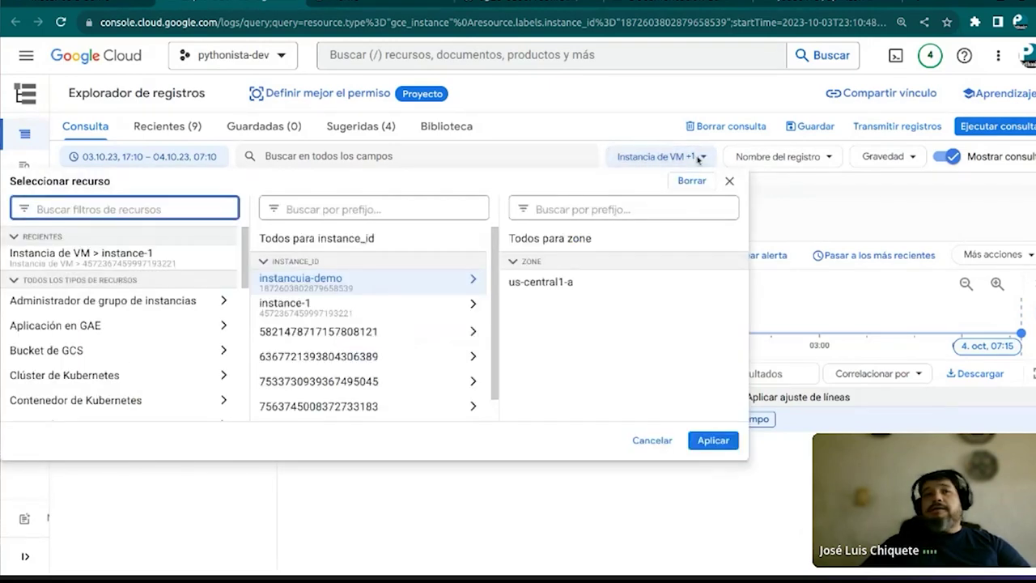
click(452, 280)
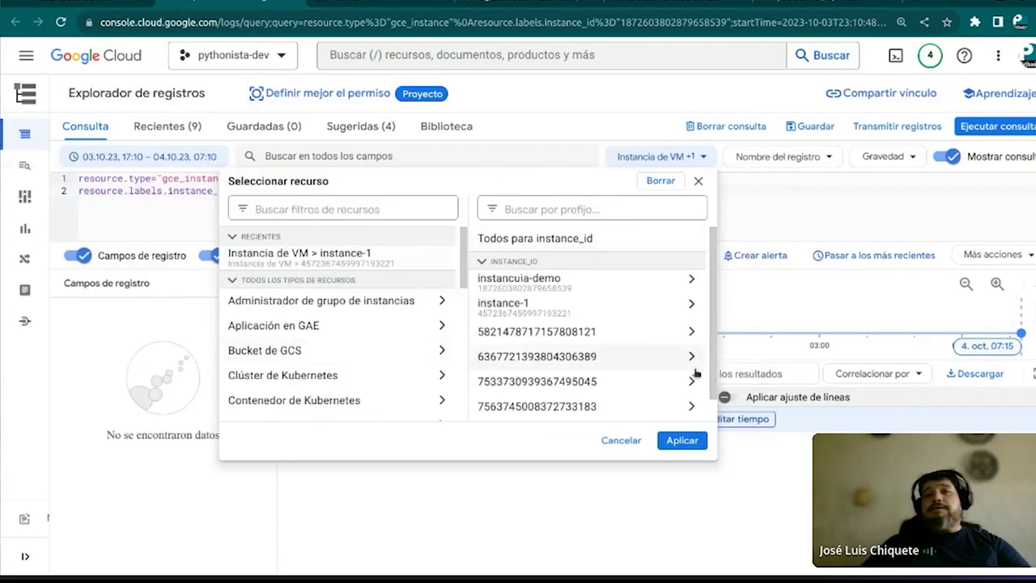
click(620, 441)
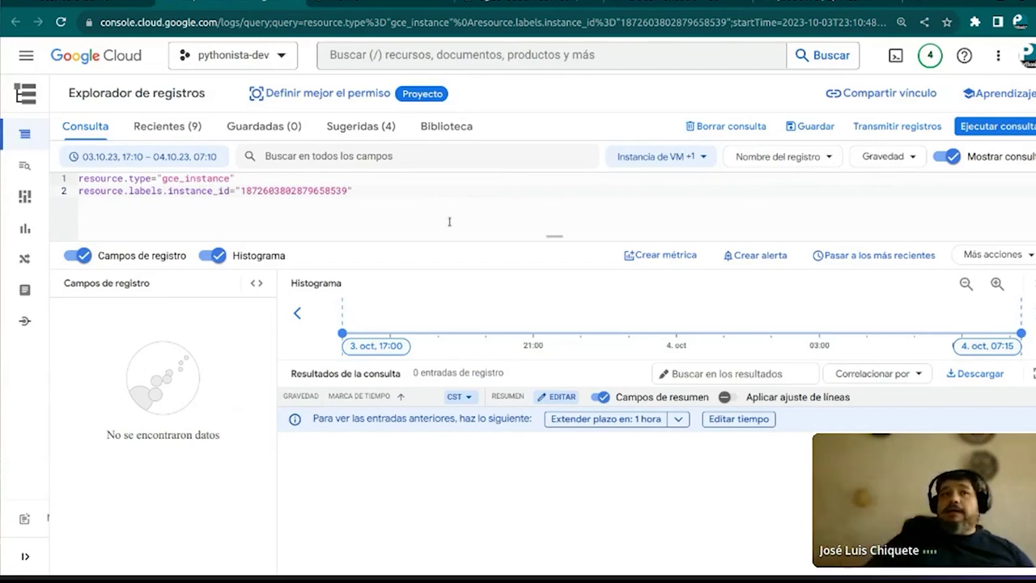
right_click(449, 221)
click(403, 181)
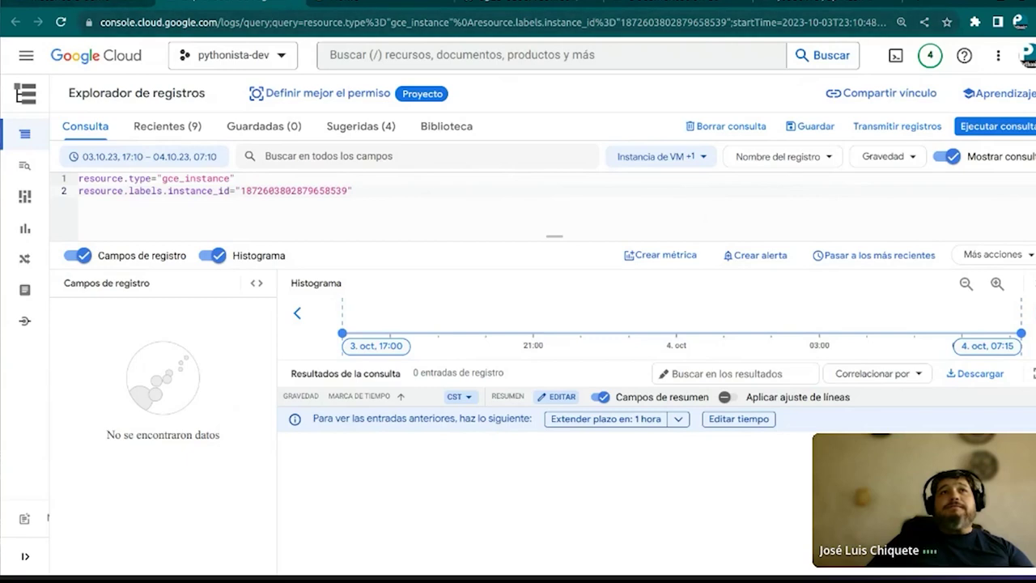
click(301, 4)
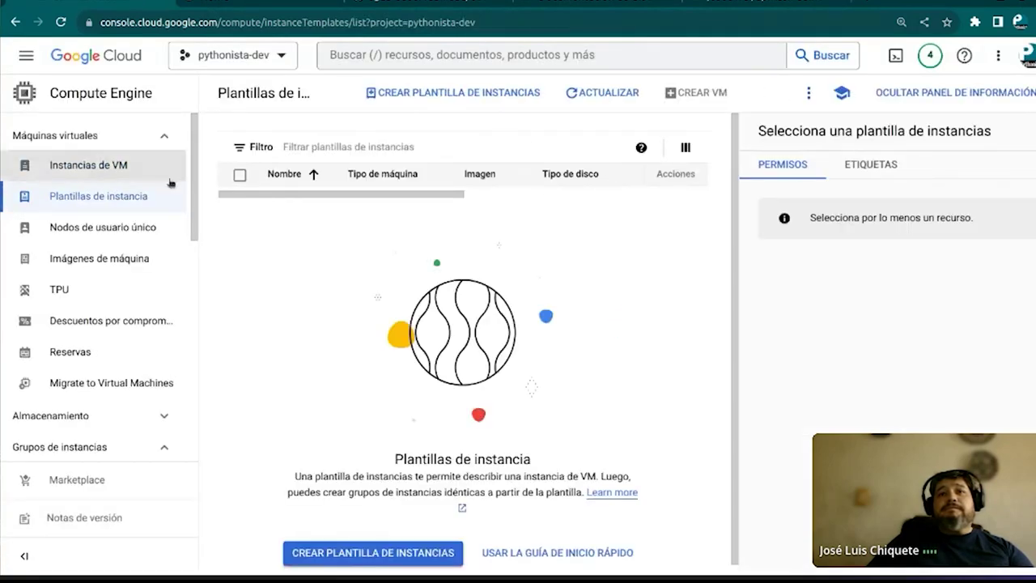
Go from the VM instances list to instance-1 and view its logs in Logging
click(92, 166)
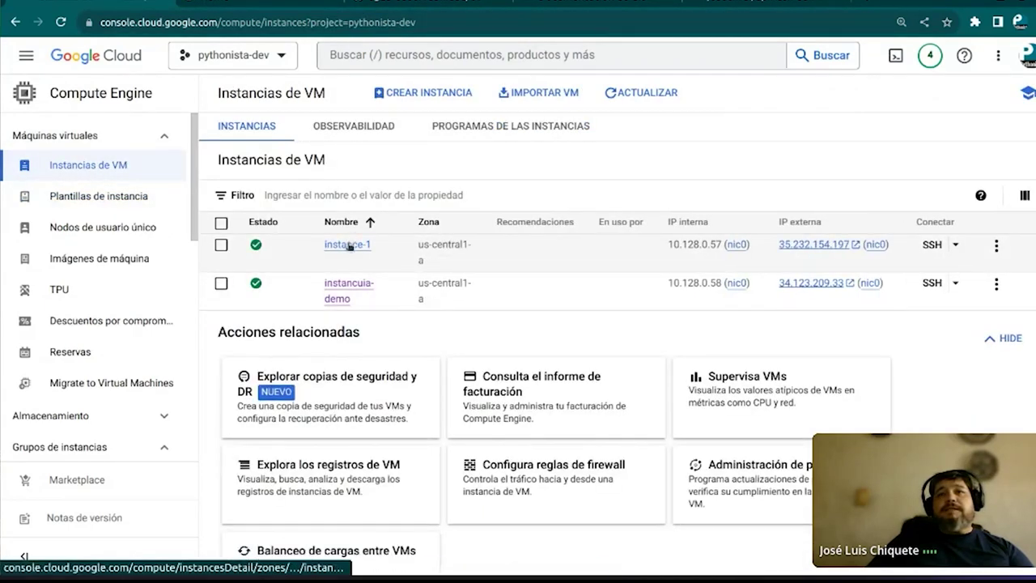
click(350, 246)
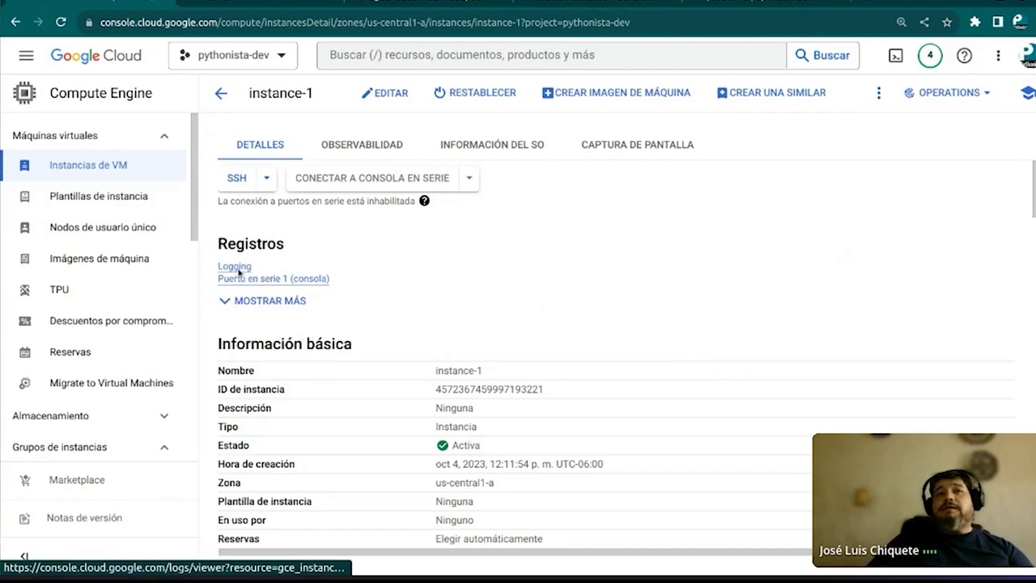
click(238, 273)
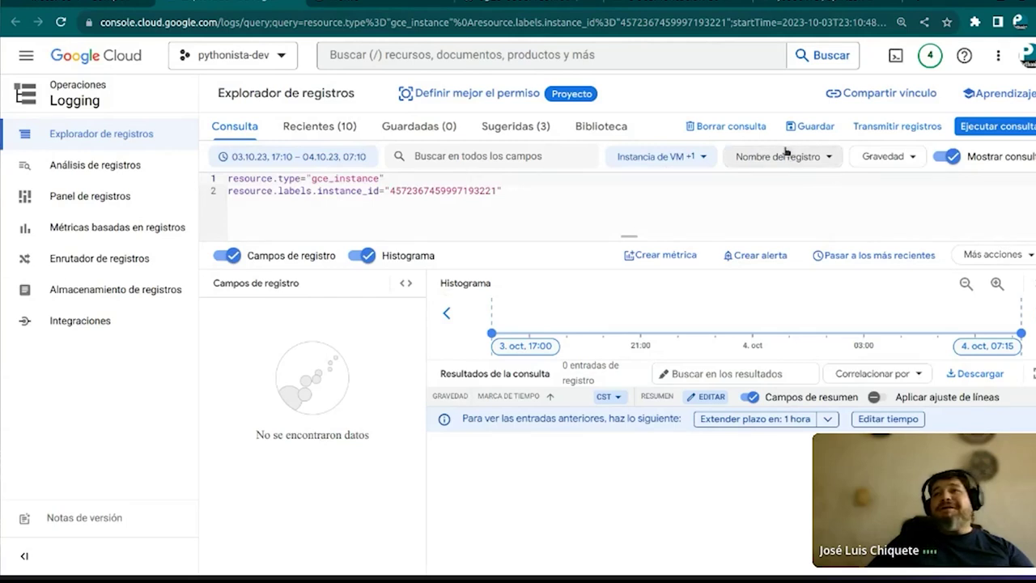
Filter by the GCEGuestAgent log name, then reset to an empty query returning 992 entries
click(820, 160)
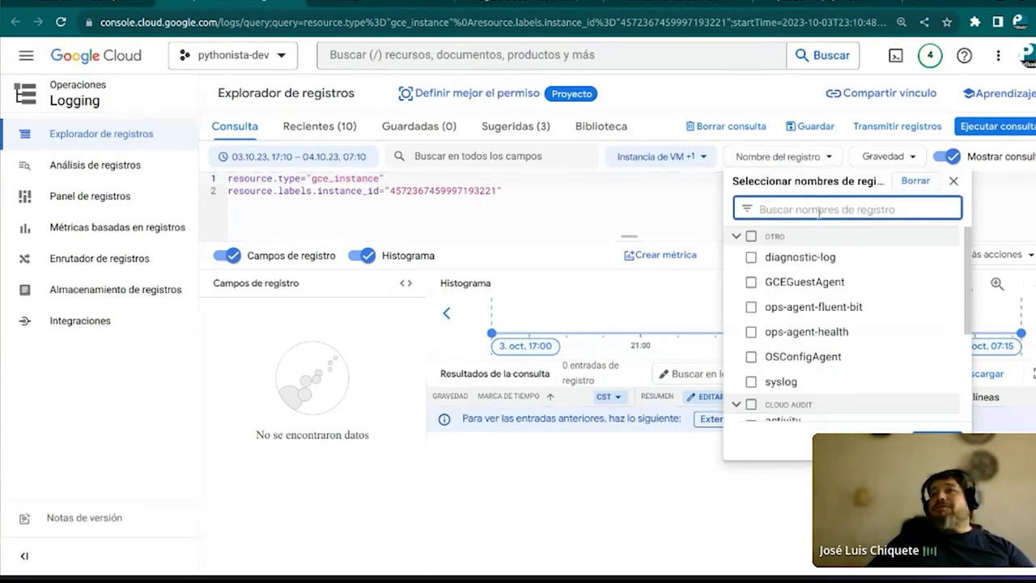
click(750, 283)
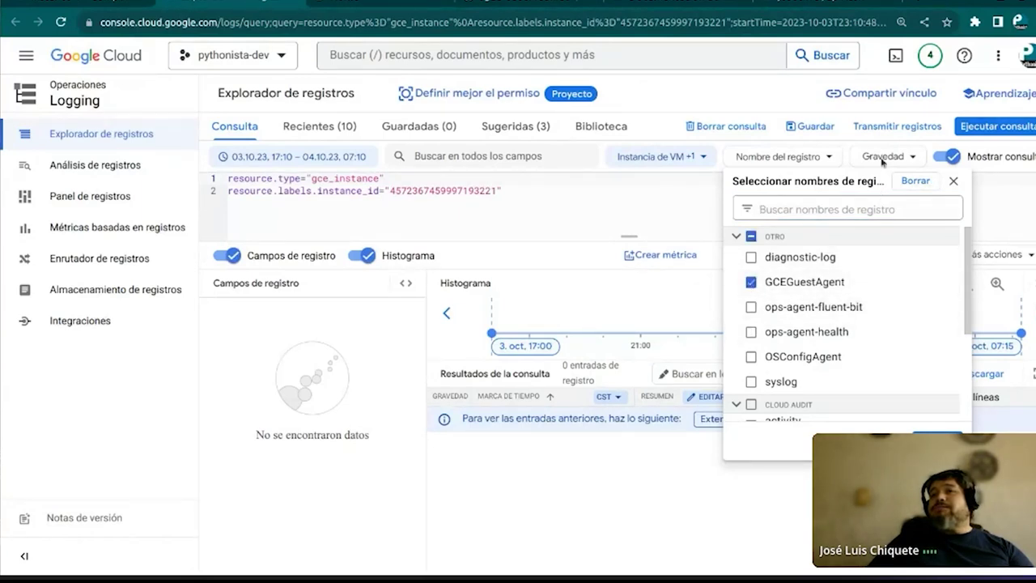
click(937, 437)
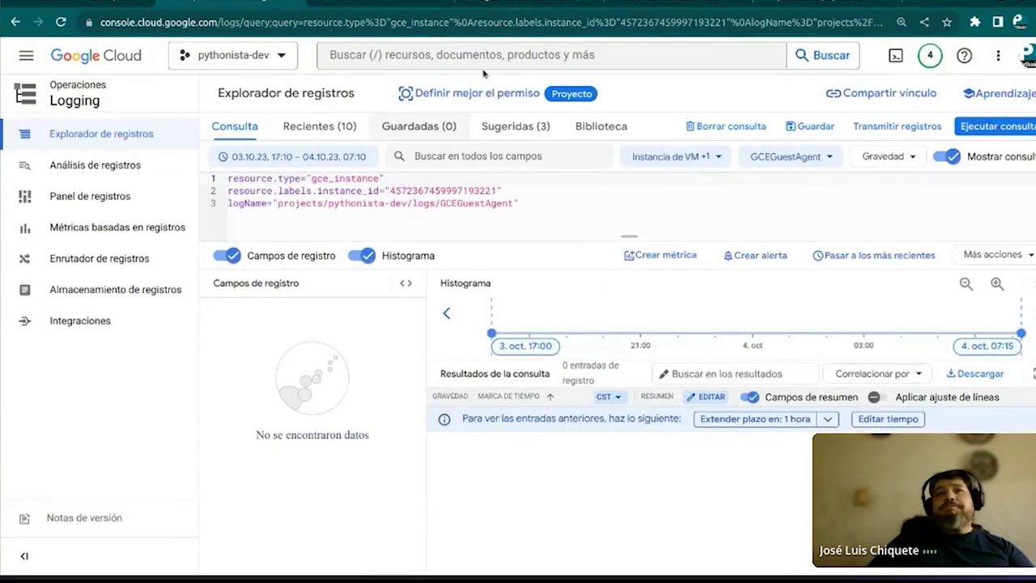
click(77, 94)
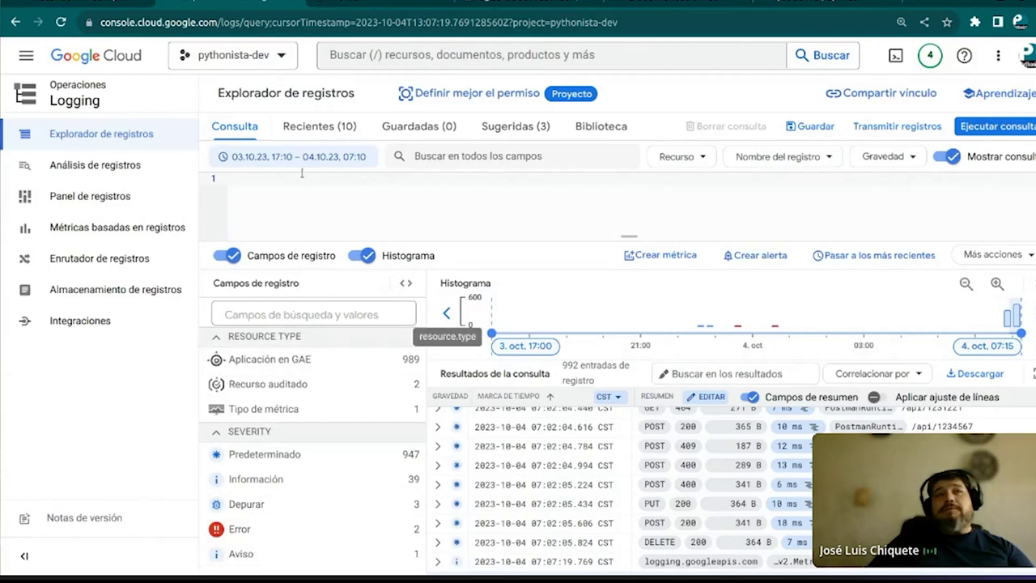
Toggle the GAE application resource filter on and off from the log fields pane
click(276, 359)
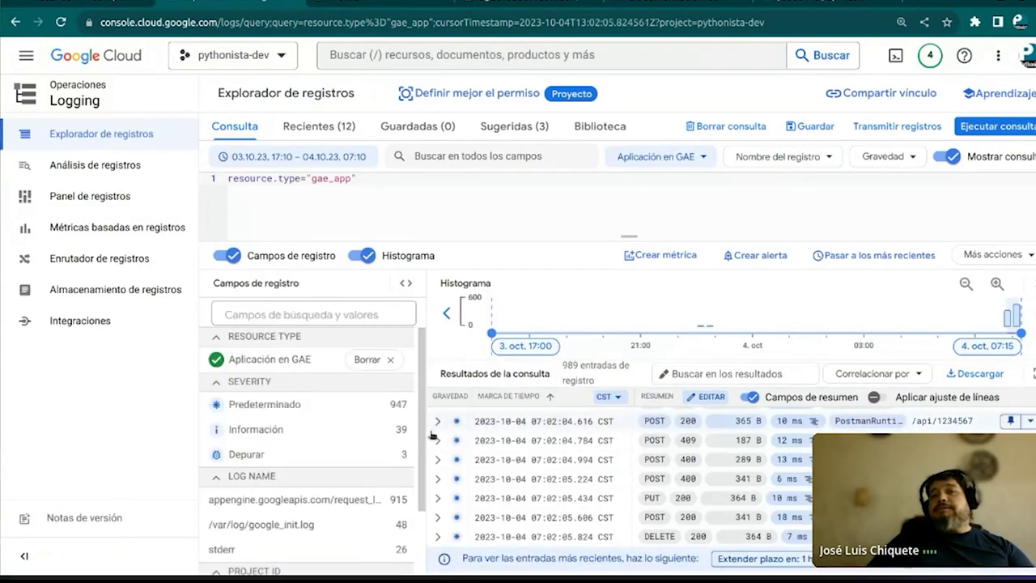
scroll(478, 443, up, 8)
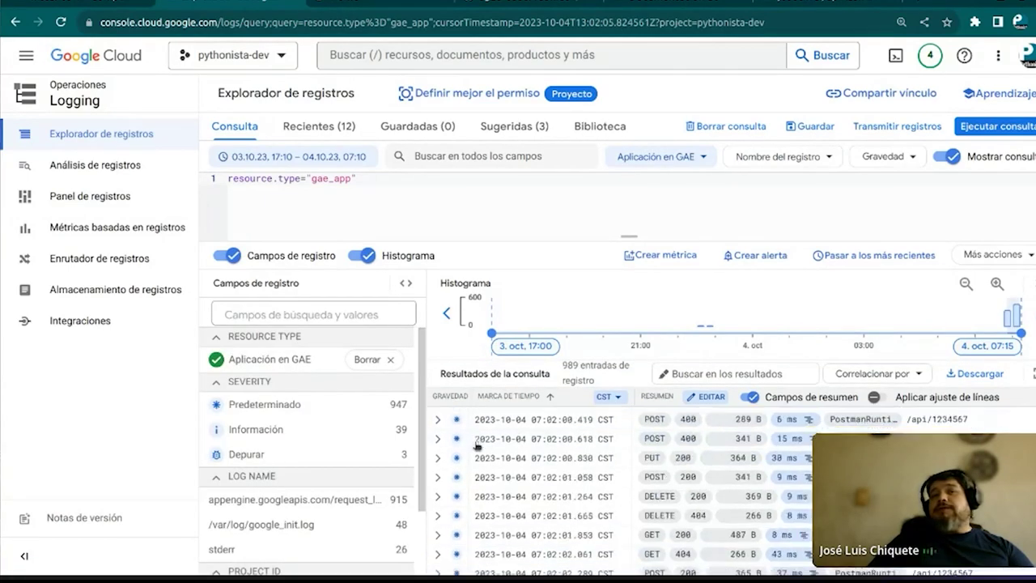
click(391, 361)
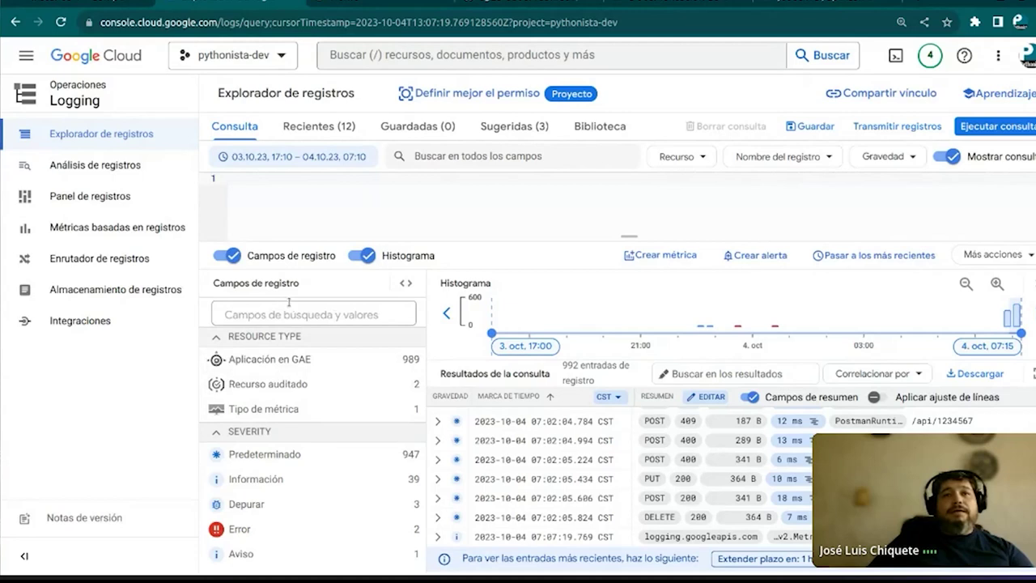
click(216, 355)
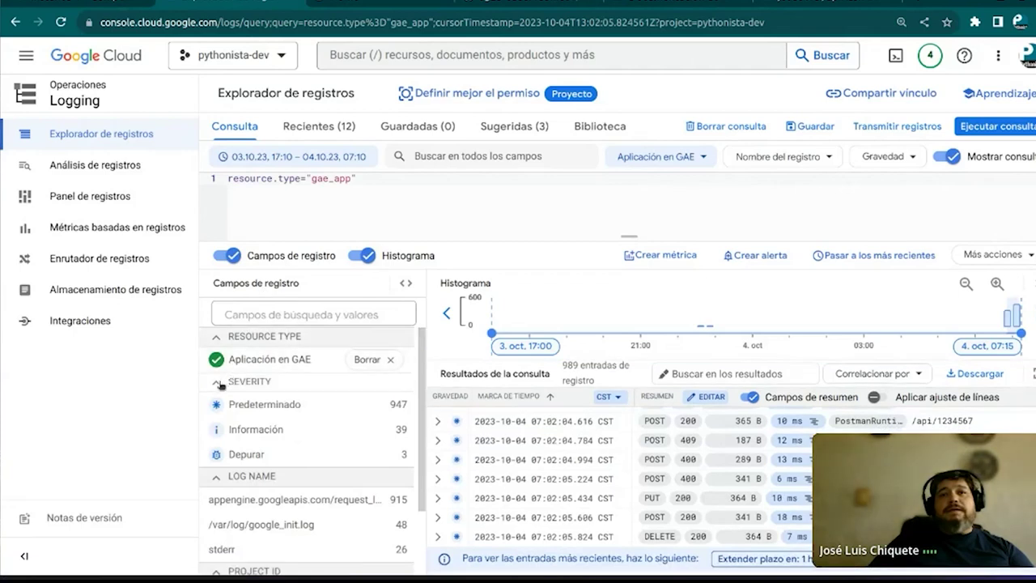
click(218, 383)
click(389, 361)
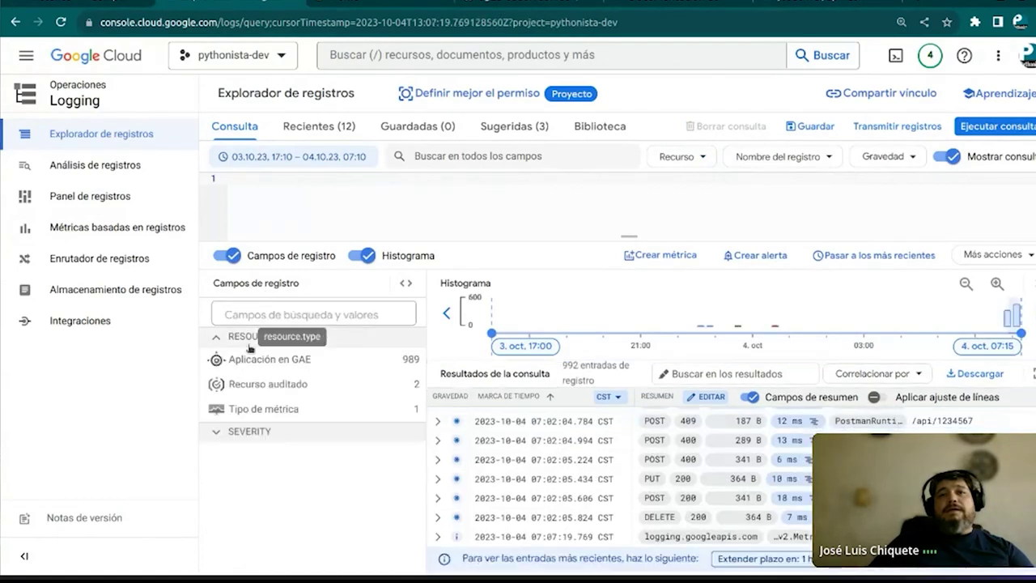
Expand the SEVERITY breakdown: 947 default, 39 info, 3 debug, 2 error, 1 warning
click(340, 337)
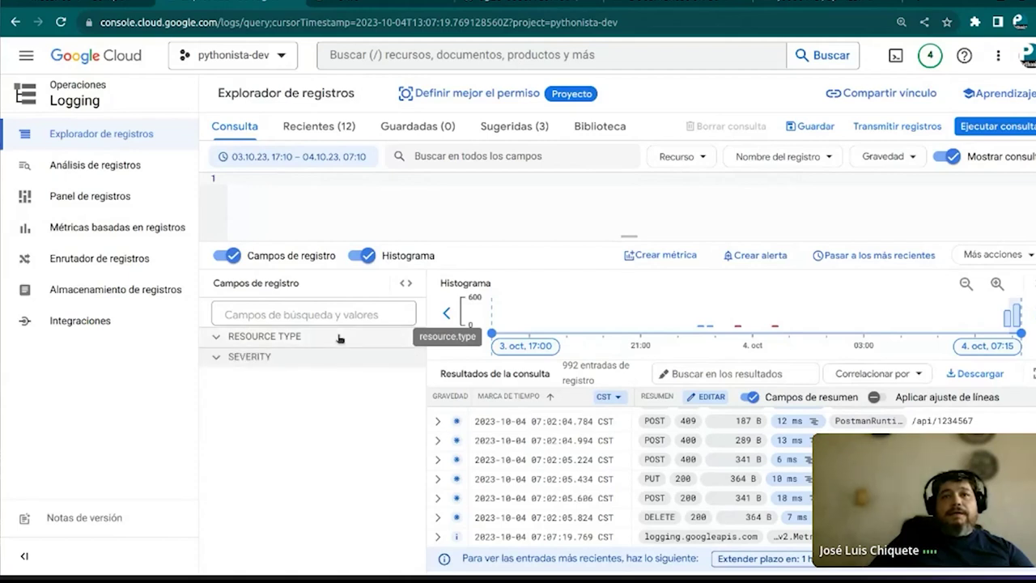
click(339, 336)
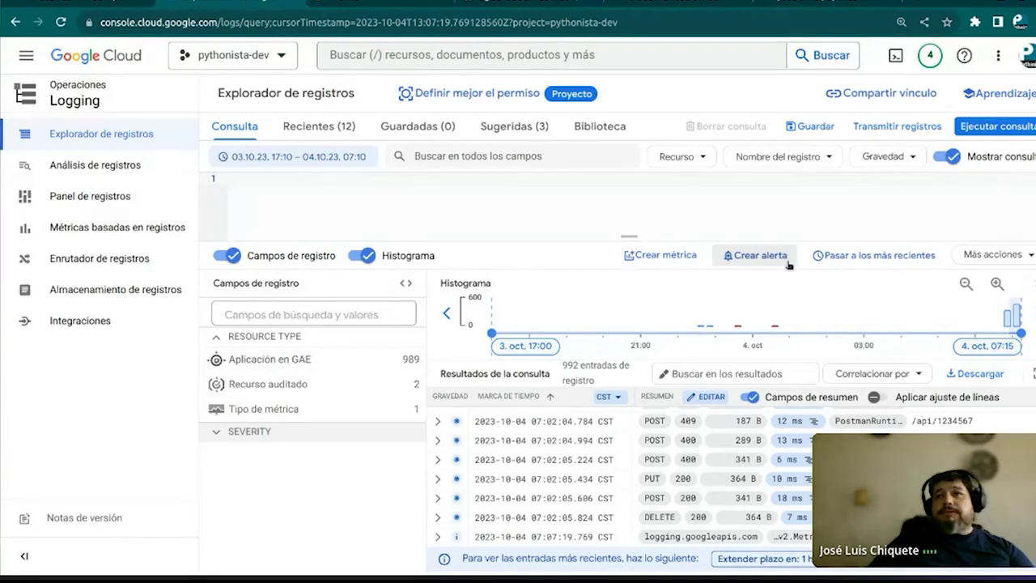
click(254, 339)
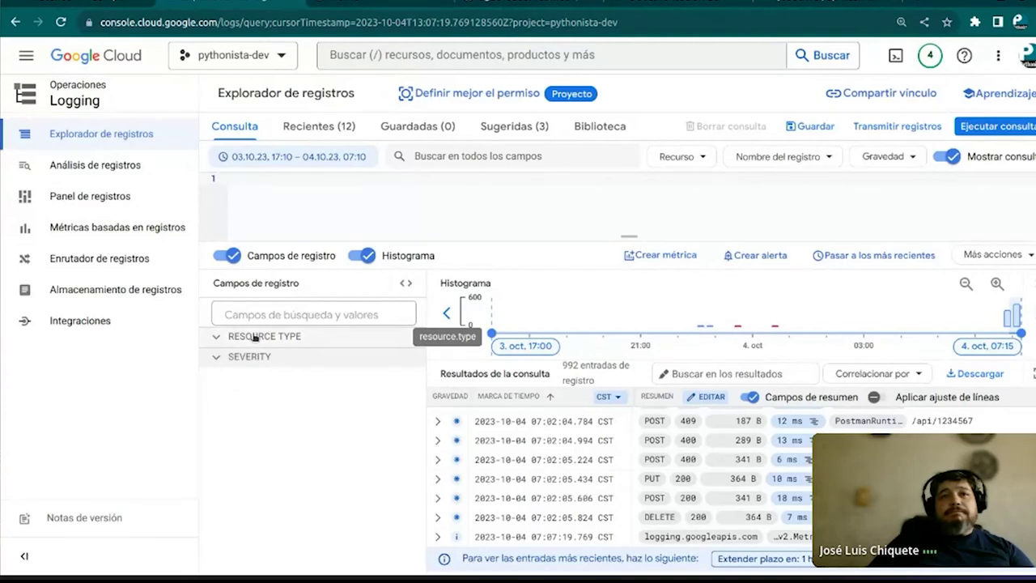
click(224, 339)
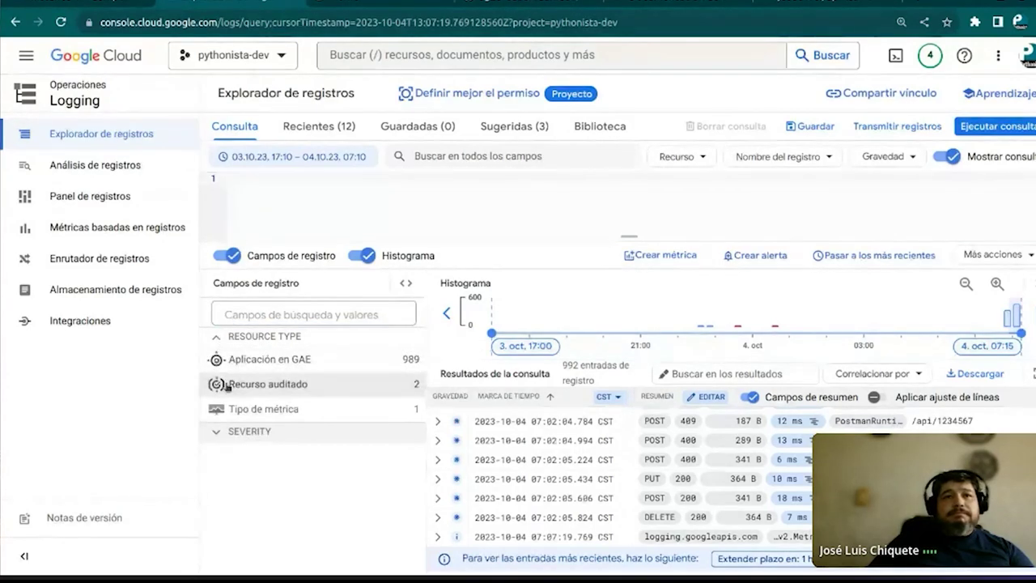
click(214, 437)
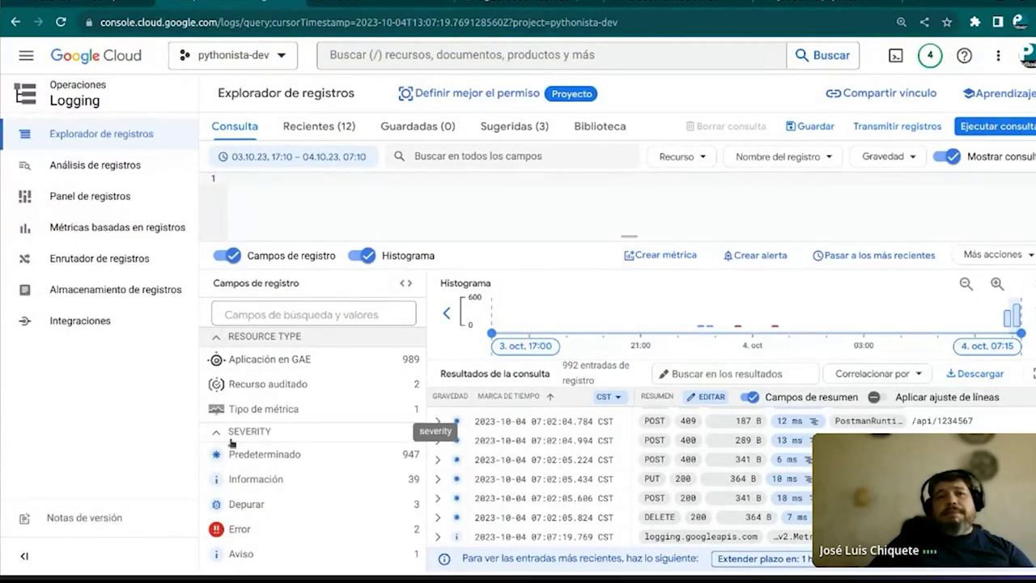
Filter the log query to Error severity and select the severity=ERROR line
click(221, 531)
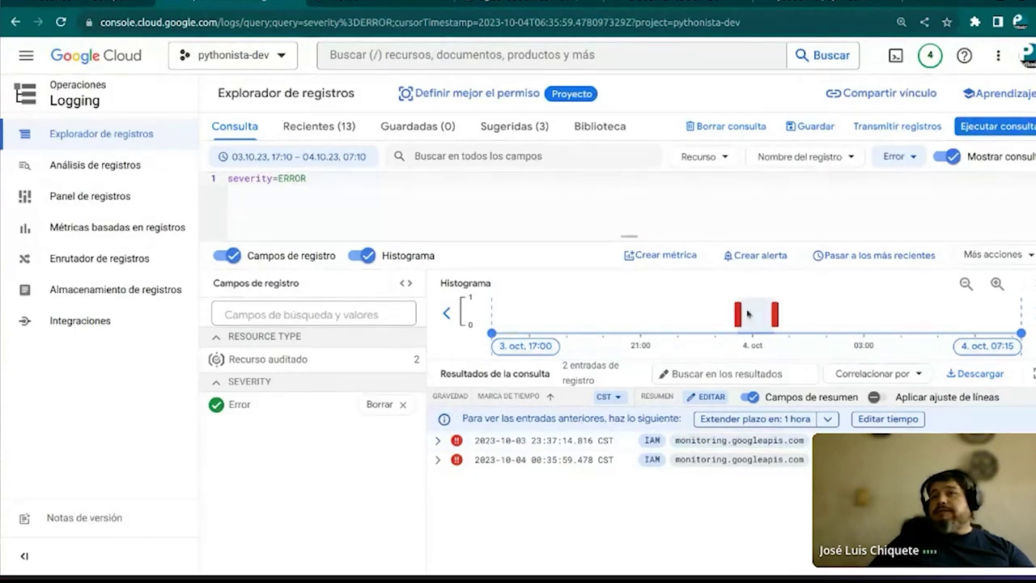
mouse_move(737, 323)
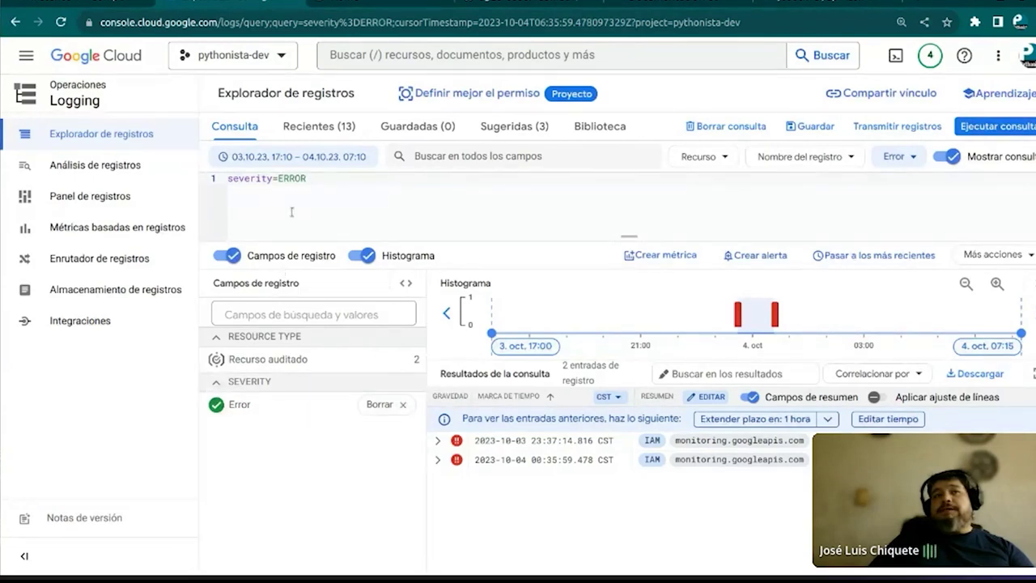
drag(294, 178, 227, 178)
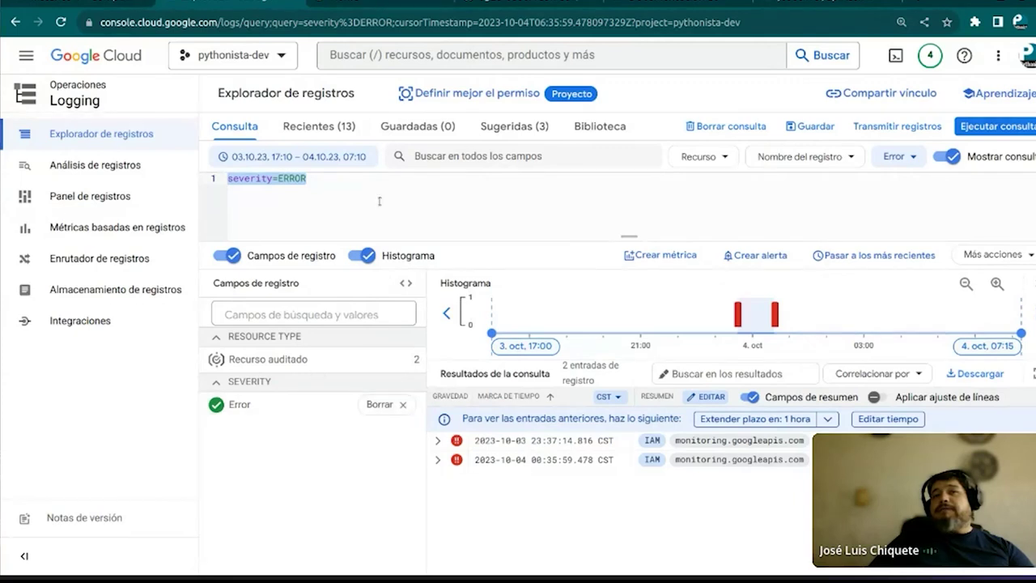
double_click(330, 178)
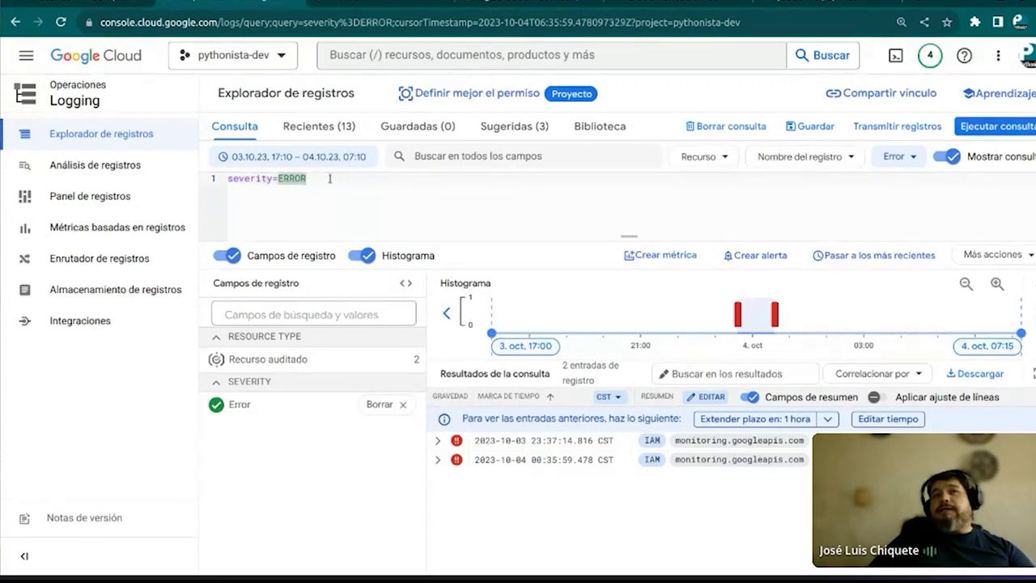
click(214, 177)
click(414, 191)
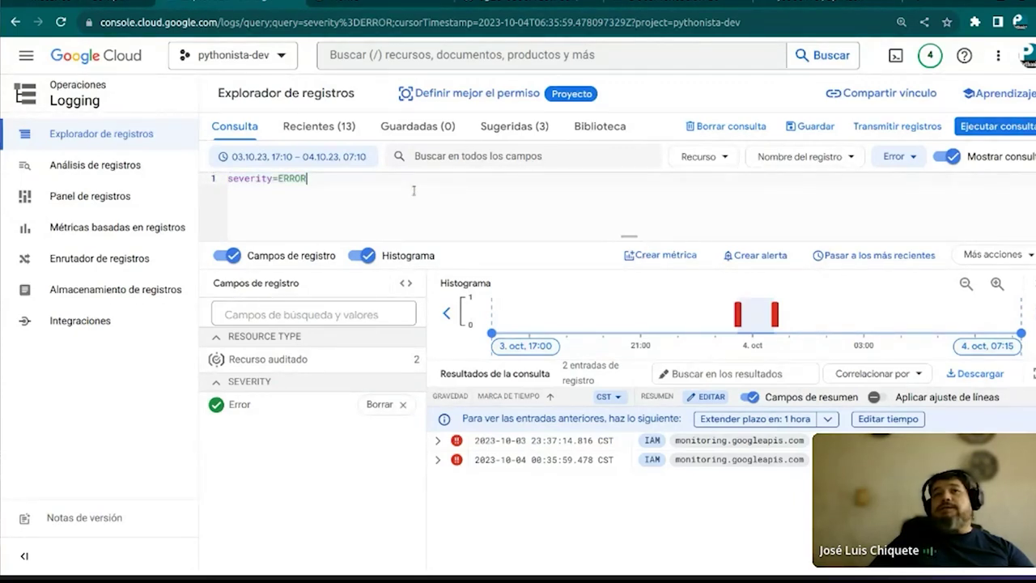
Limit the query to the instancuia-demo VM instance resource
click(723, 155)
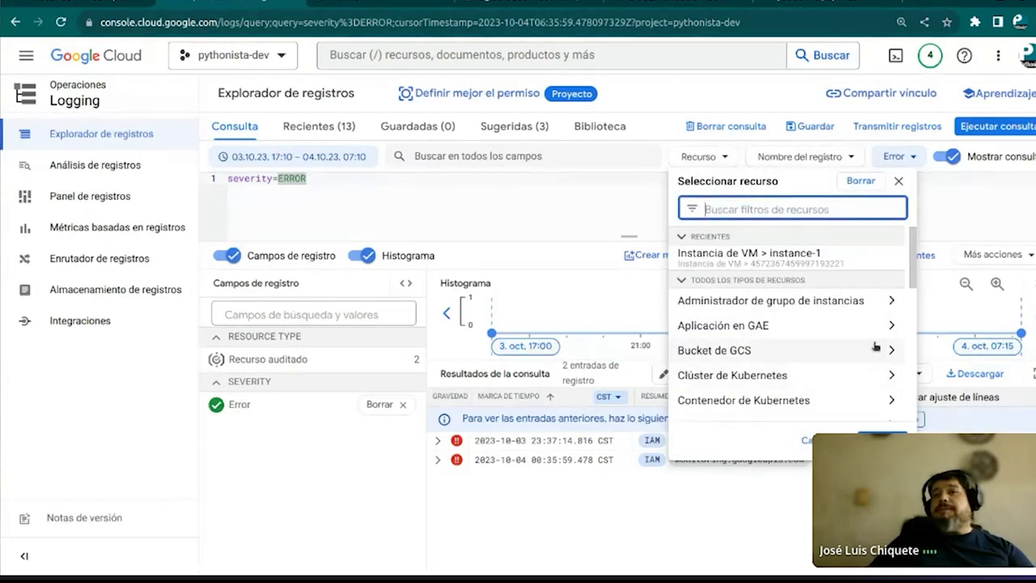
scroll(853, 350, down, 2)
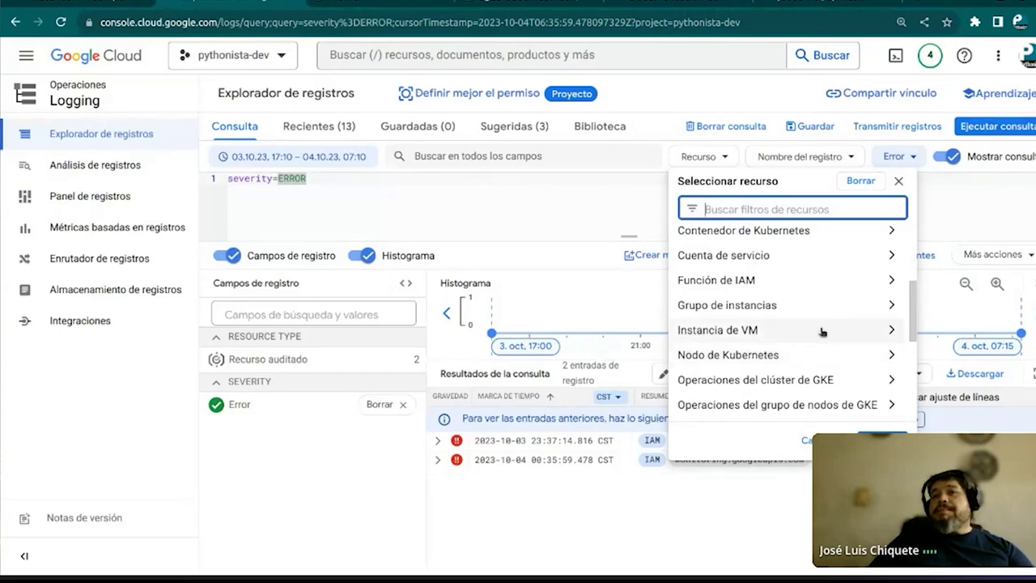
click(850, 329)
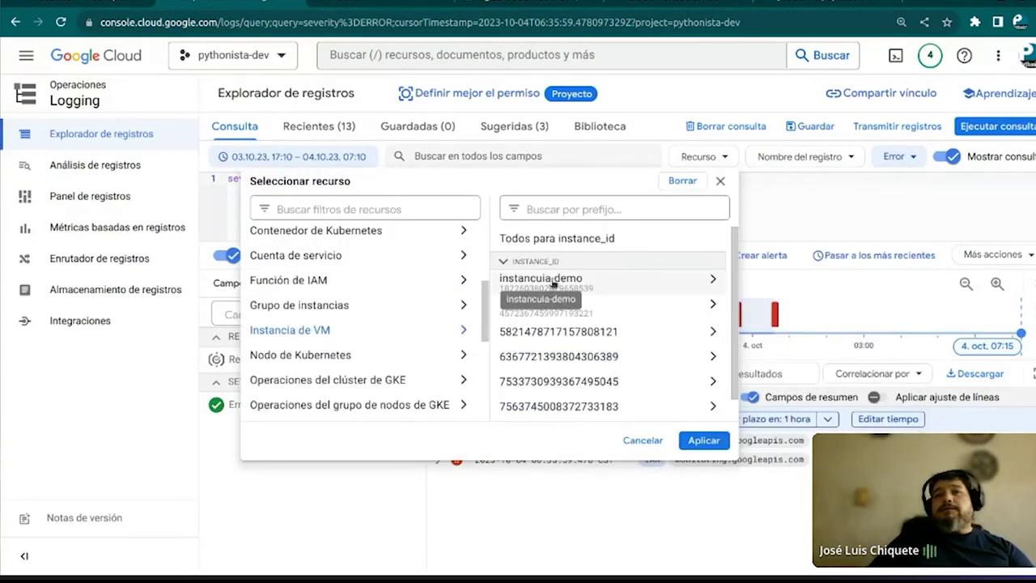
click(582, 283)
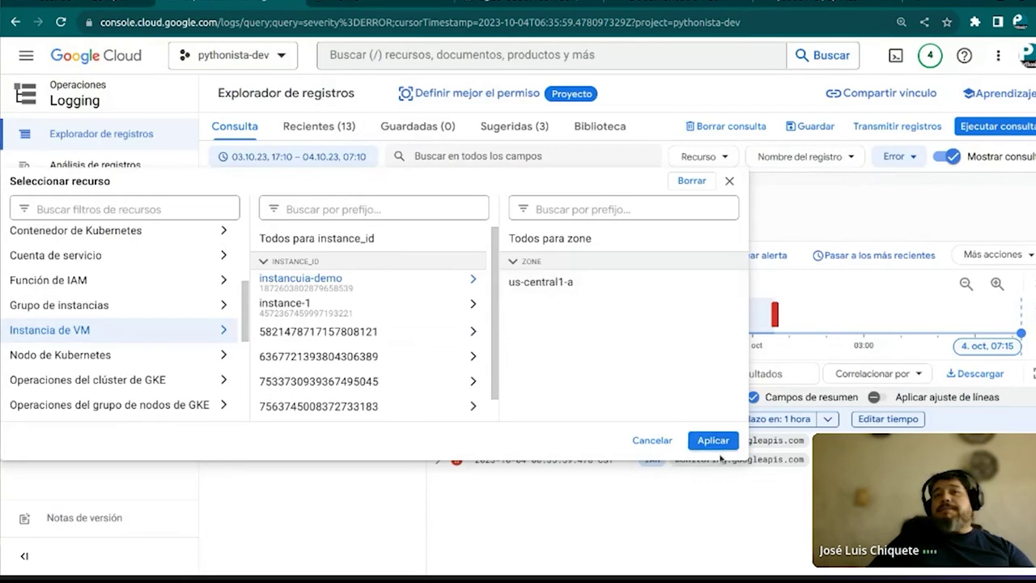
click(712, 441)
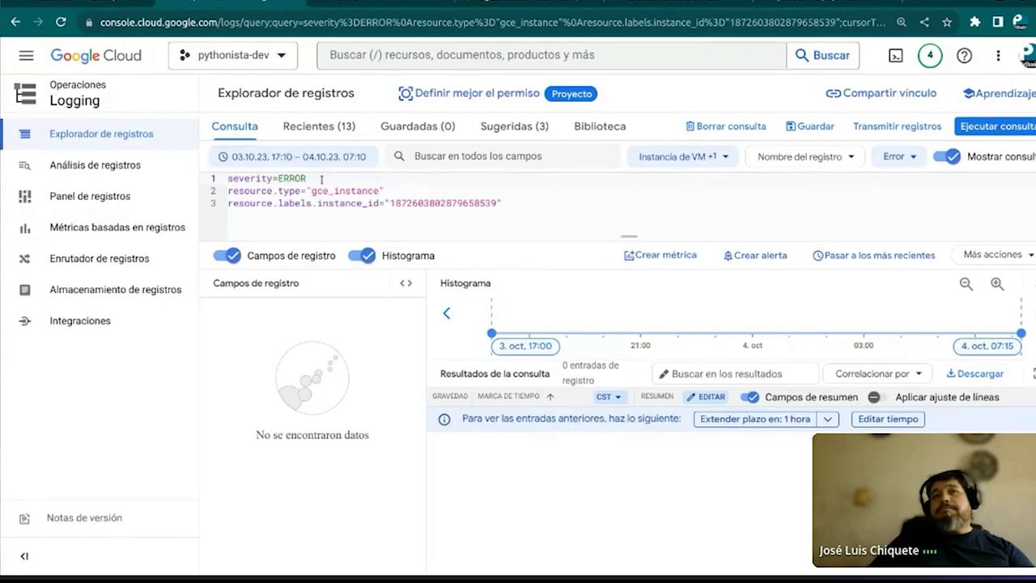
Delete the severity=ERROR condition, keeping only the instance filter
drag(321, 179, 228, 178)
key(Delete)
key(Delete)
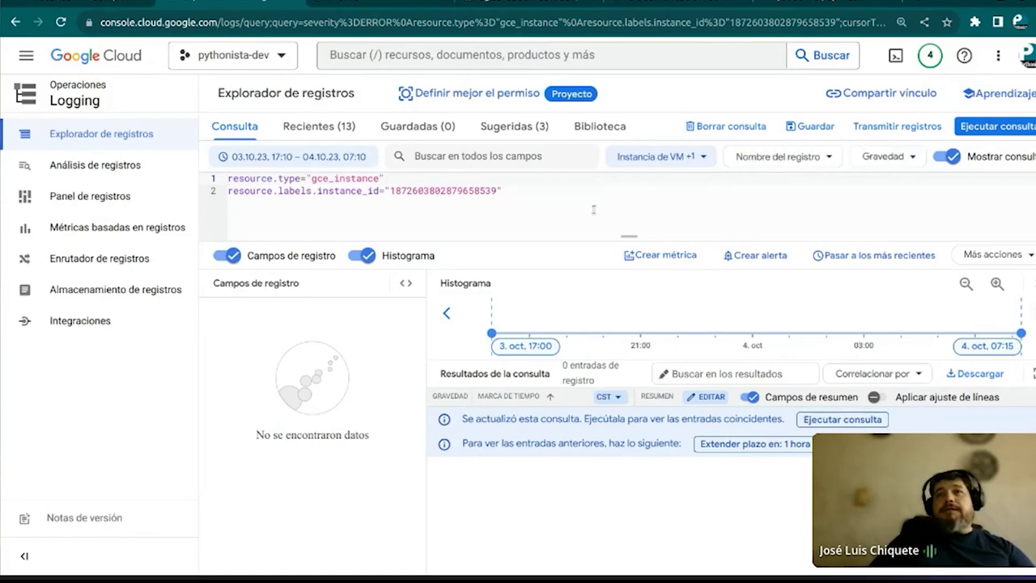
click(530, 186)
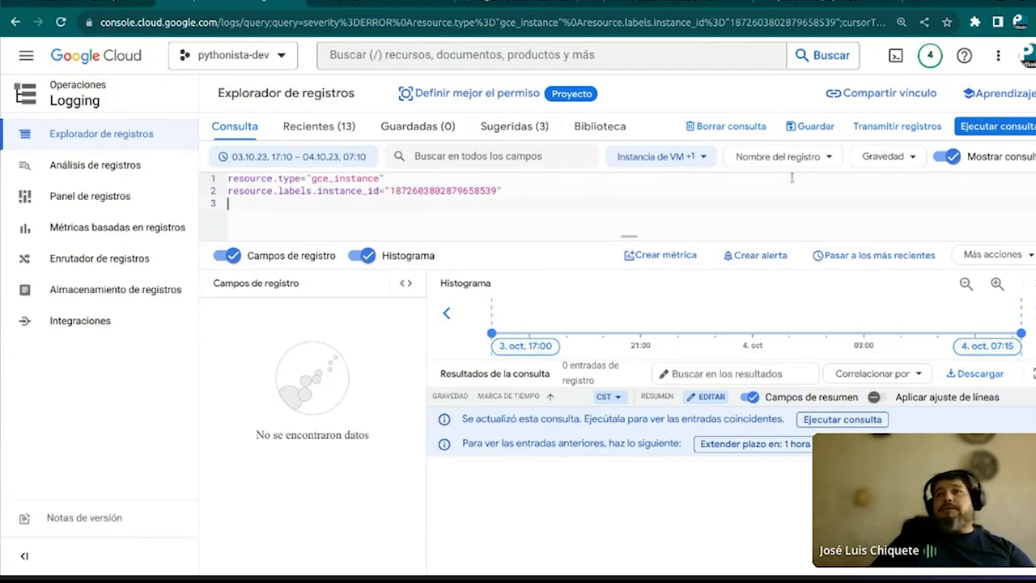
click(709, 154)
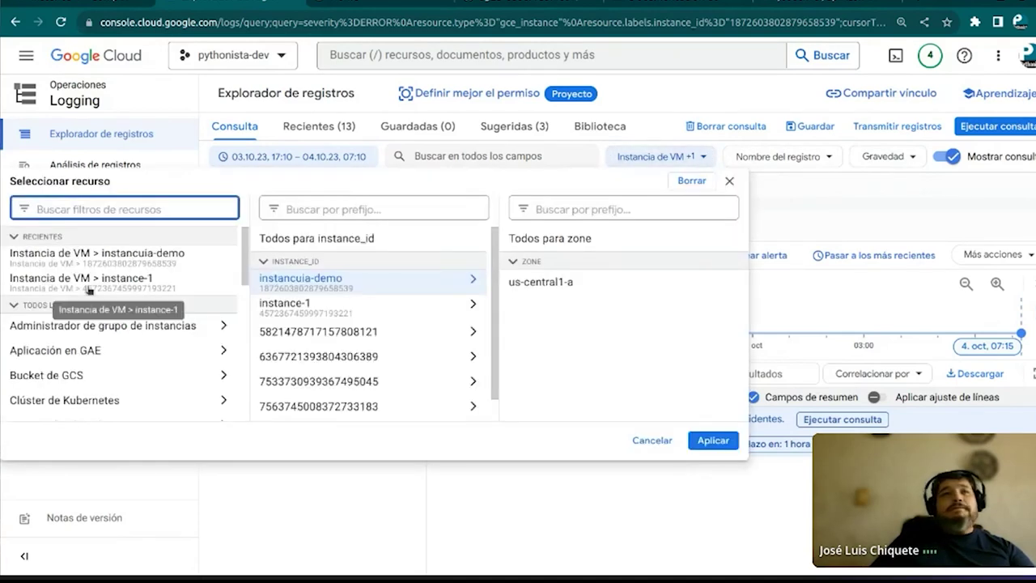
Filter logs to the GAE Application default module, version 20220304t172004 (989 entries)
click(65, 351)
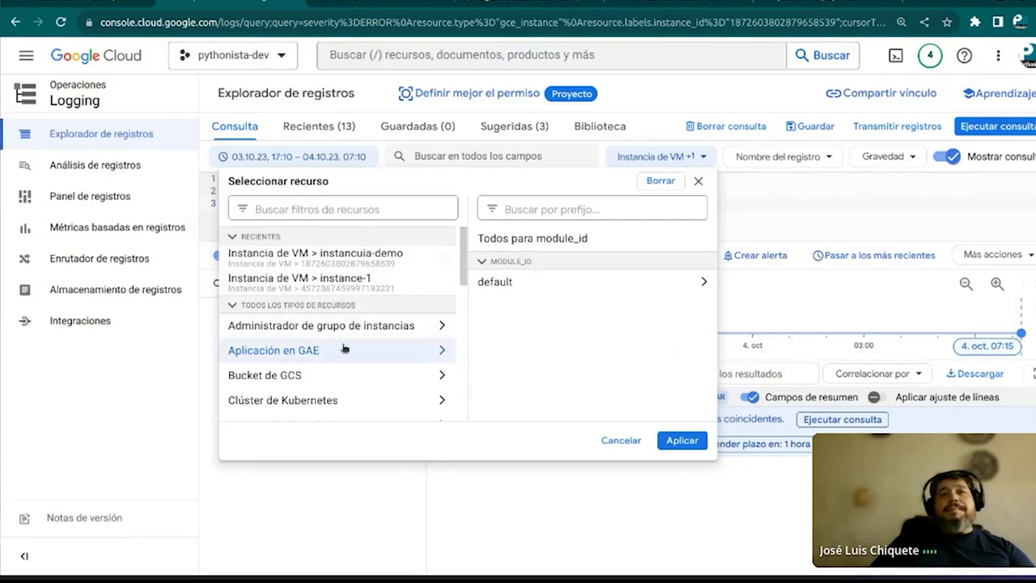
click(486, 281)
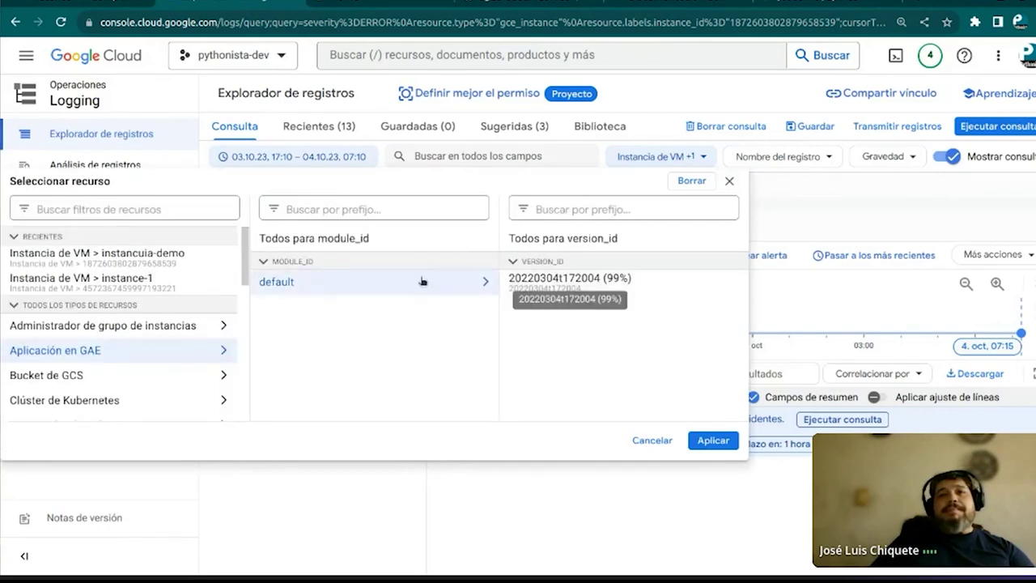
click(518, 279)
click(712, 440)
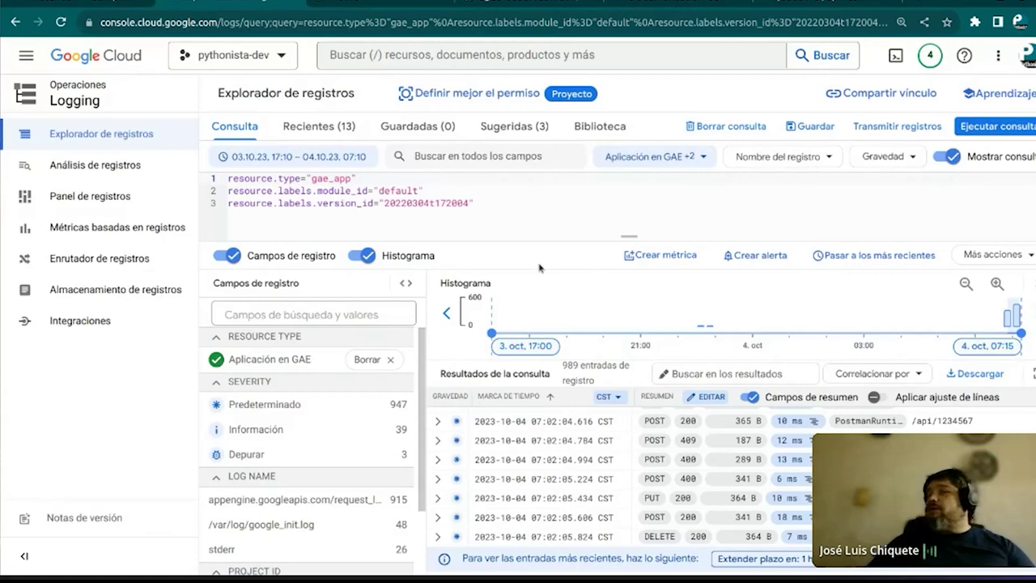
Expand the first log entry to inspect its request details
click(437, 420)
scroll(493, 472, down, 1)
scroll(493, 472, down, 2)
scroll(437, 453, up, 3)
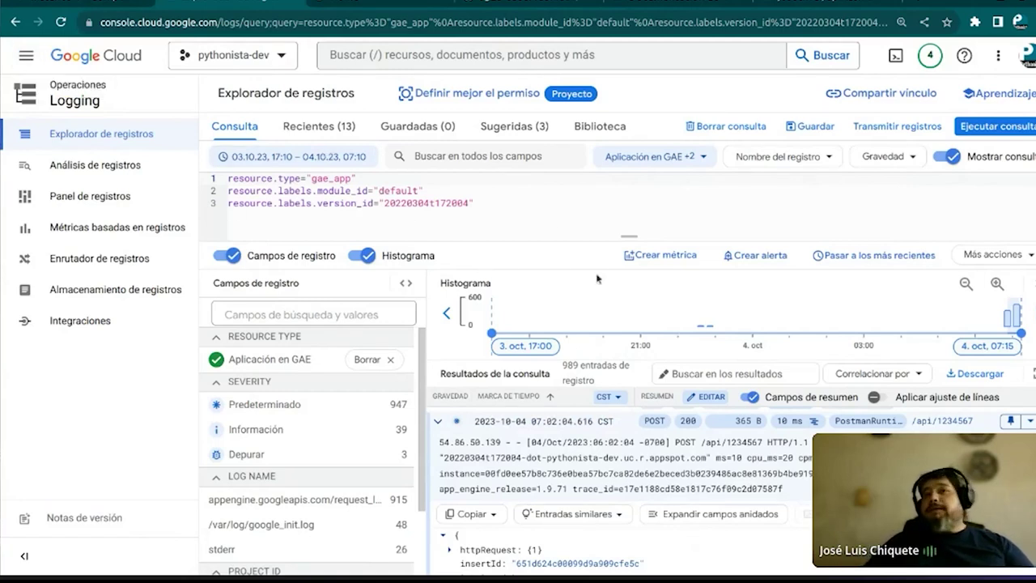
Start a log-based metric from the current query and name it mensaje-404
click(663, 257)
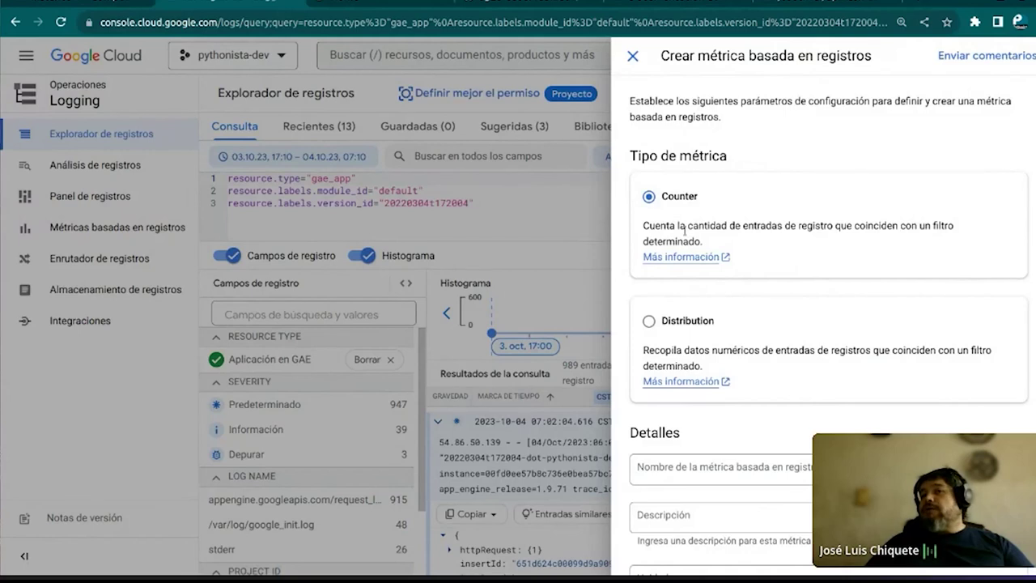
scroll(684, 231, down, 1)
click(677, 384)
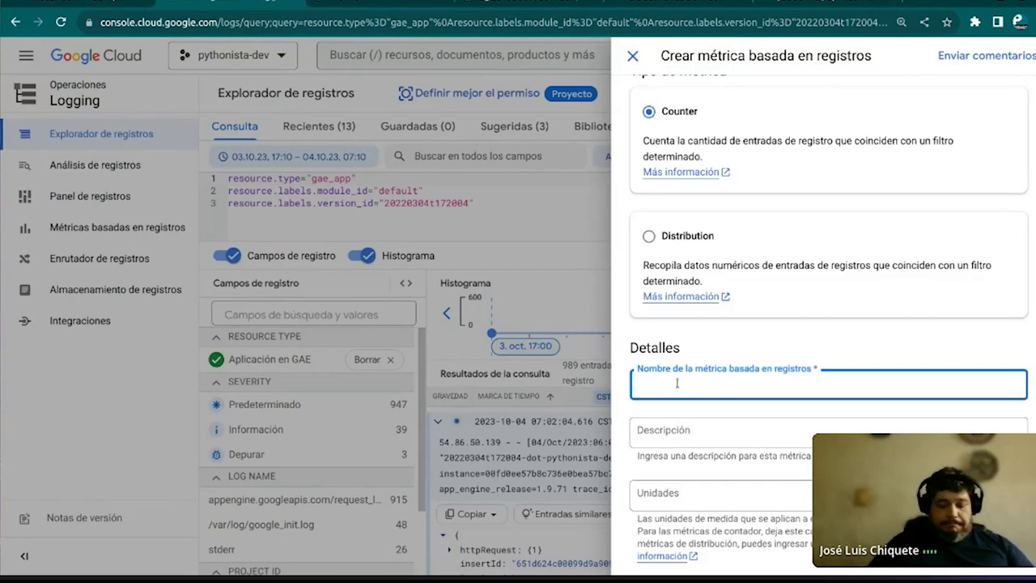
text(Mensage)
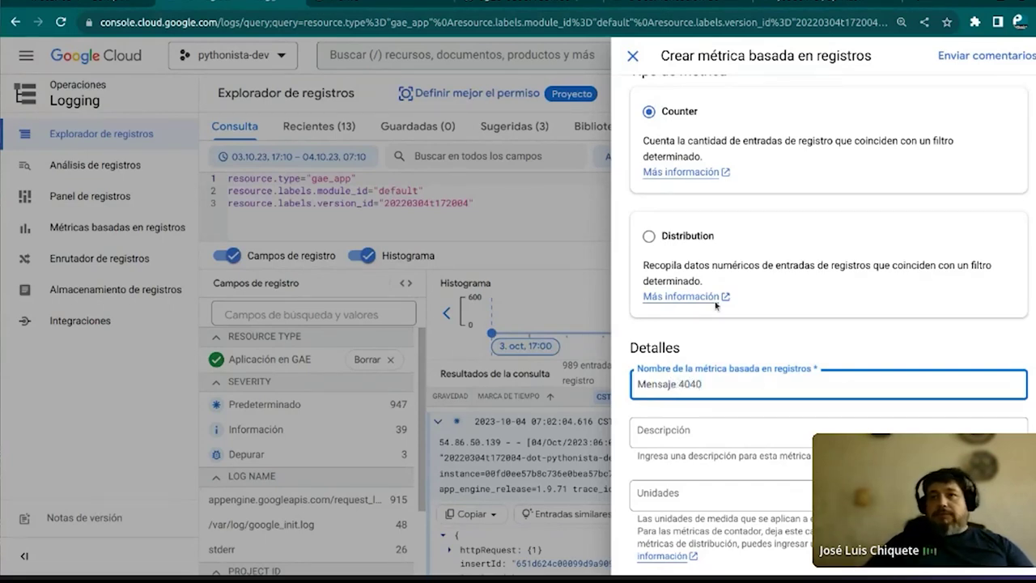
click(757, 437)
scroll(757, 438, down, 2)
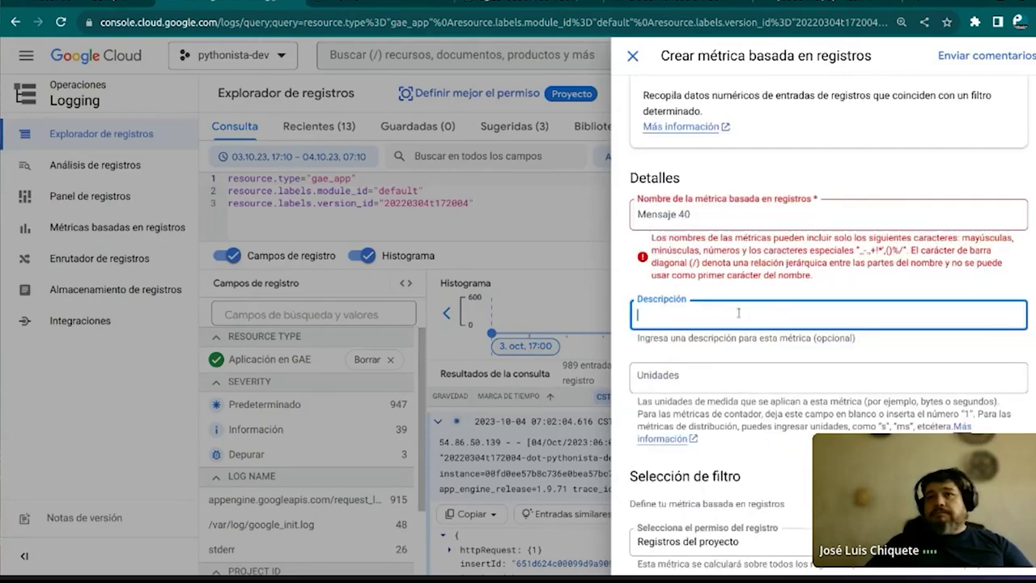
click(704, 215)
text(-)
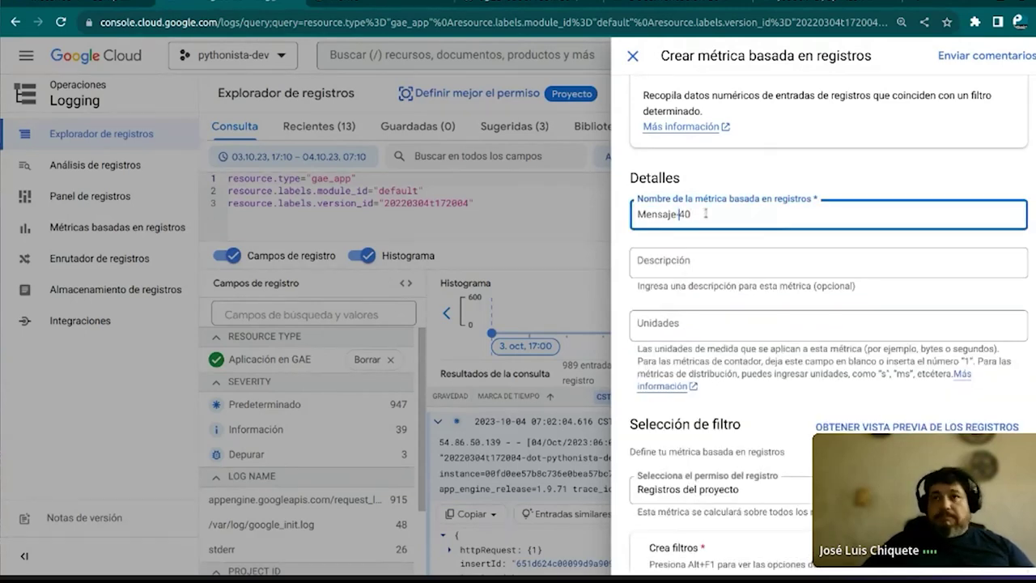
key(Left)
key(Left)
key(Left)
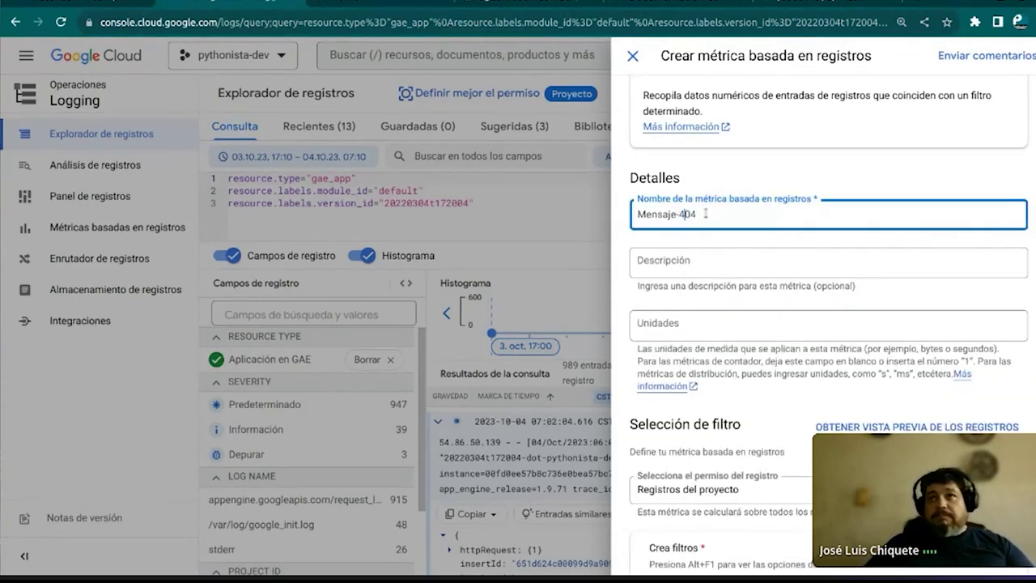
key(BackSpace)
text(m)
Set unit 1, keep 'Registros del proyecto' as scope, review the filter, and create the metric
click(694, 327)
text(1)
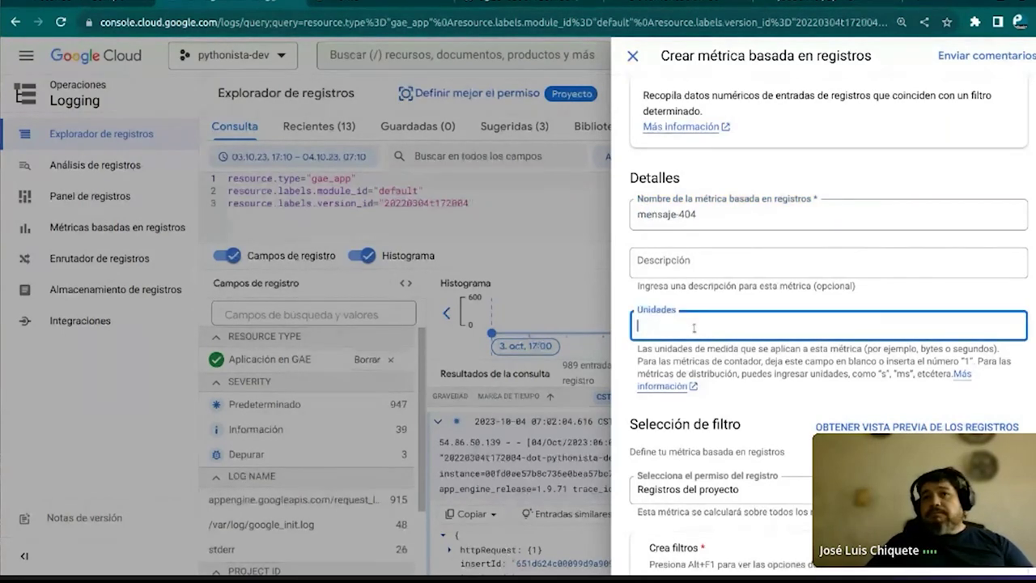
click(727, 303)
scroll(720, 373, down, 3)
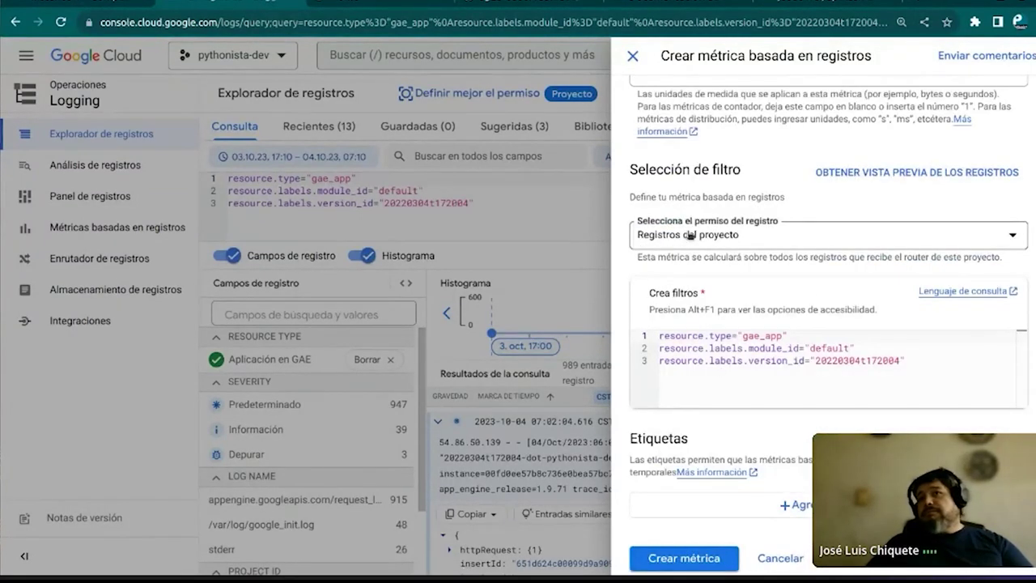
click(710, 237)
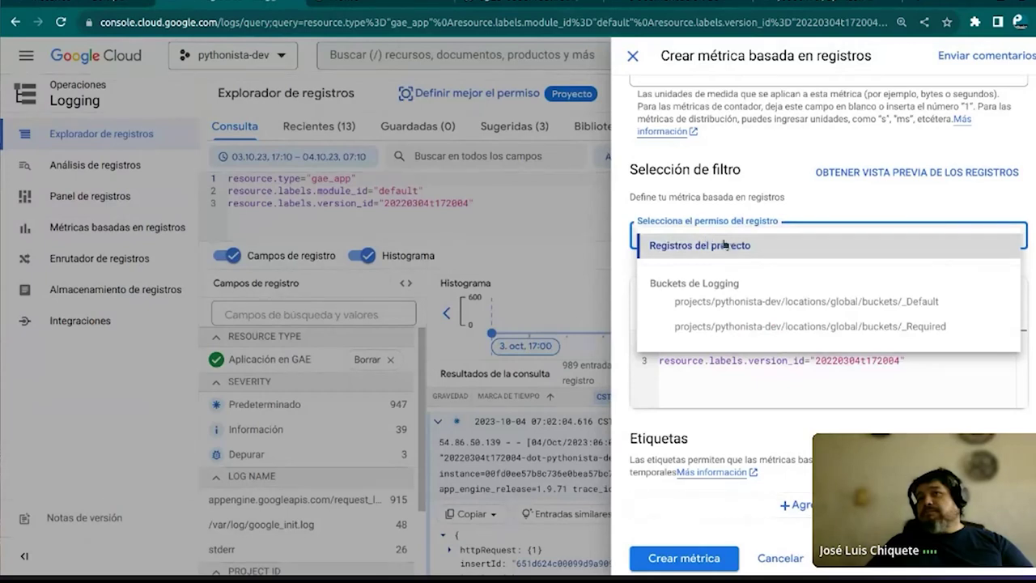
click(726, 242)
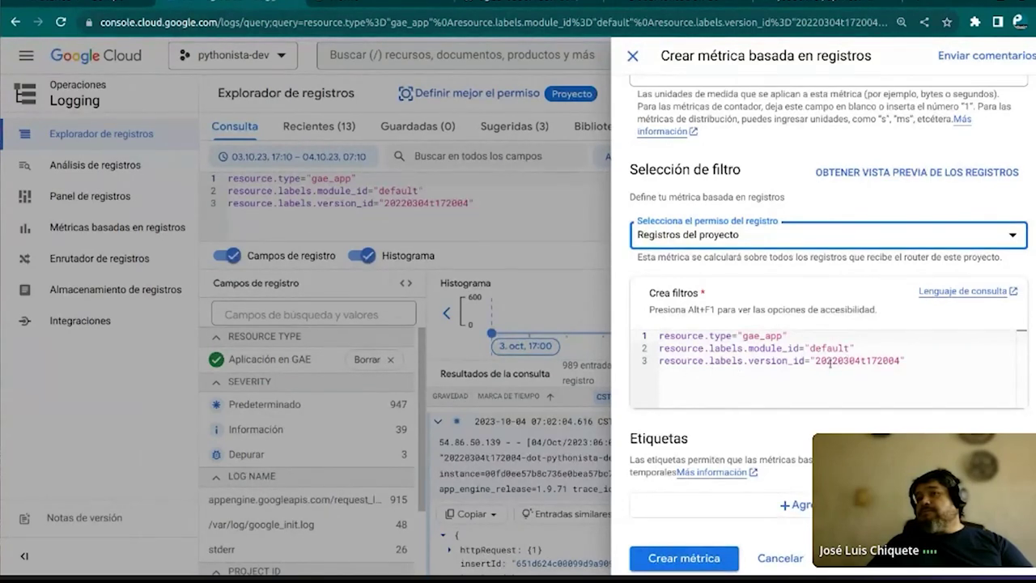
click(917, 361)
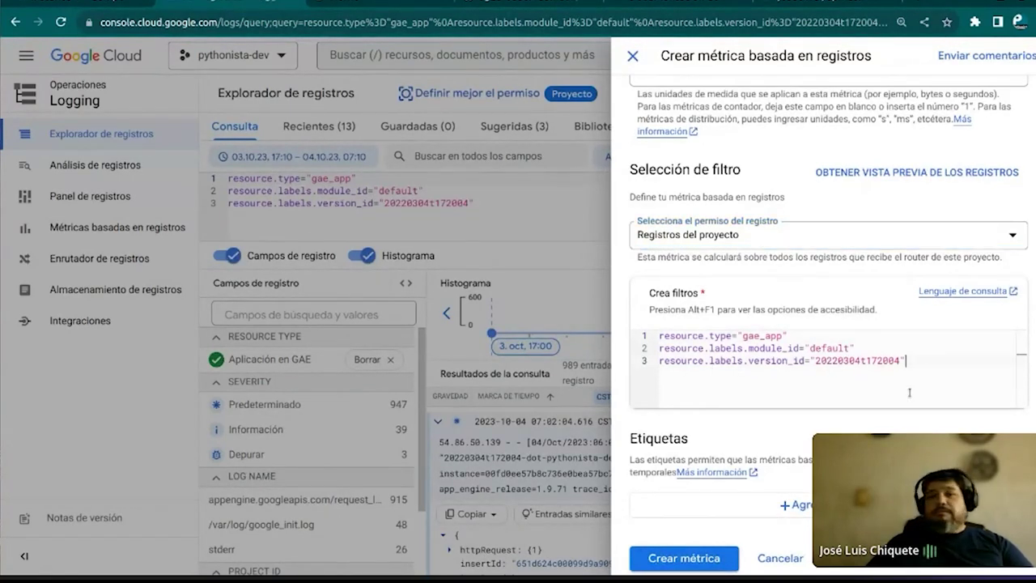
click(680, 557)
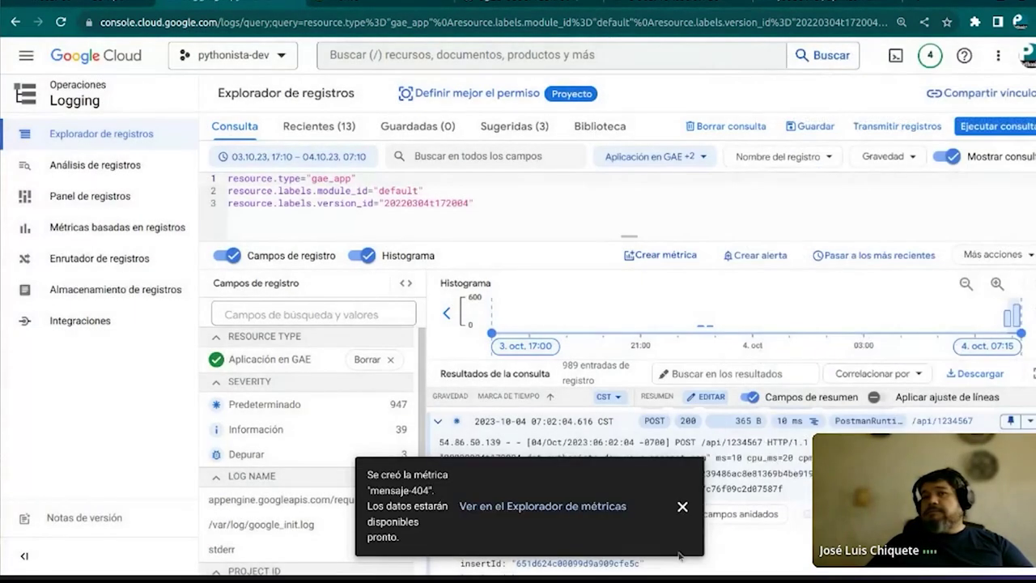
View logging/user/mensaje-404 in Metrics Explorer and bring up the metric selector
click(521, 507)
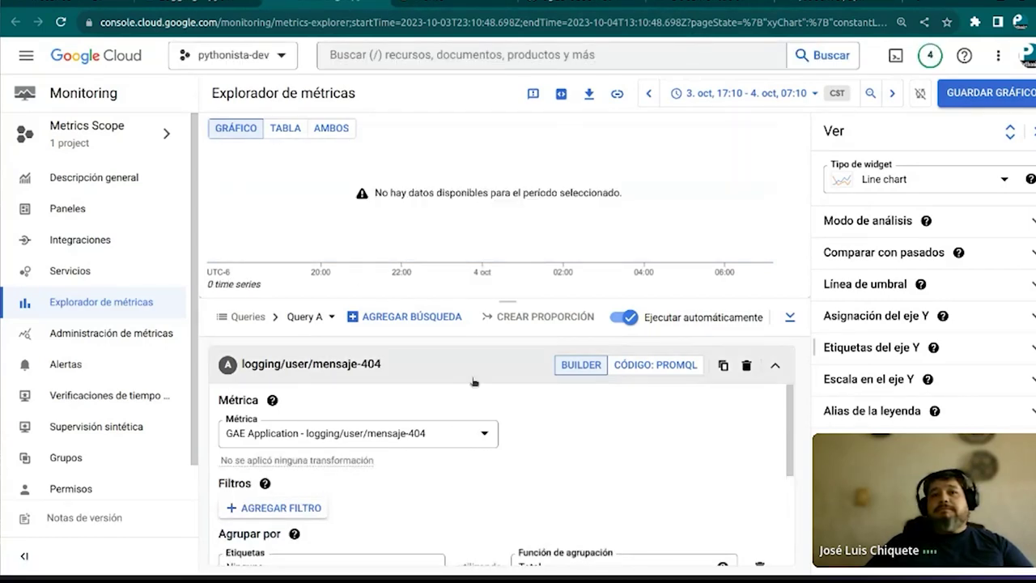
scroll(620, 428, down, 2)
scroll(620, 428, up, 2)
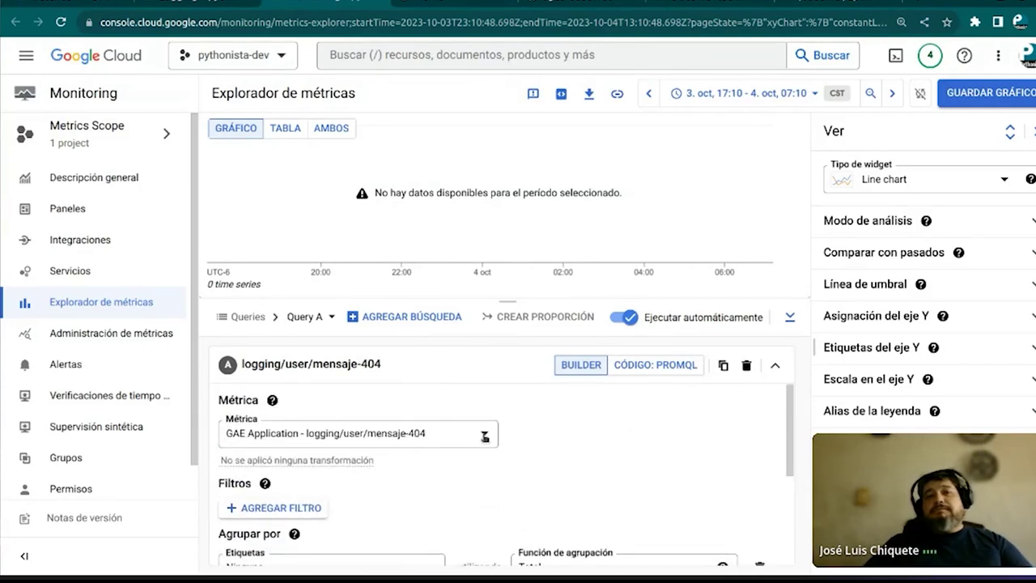
click(477, 438)
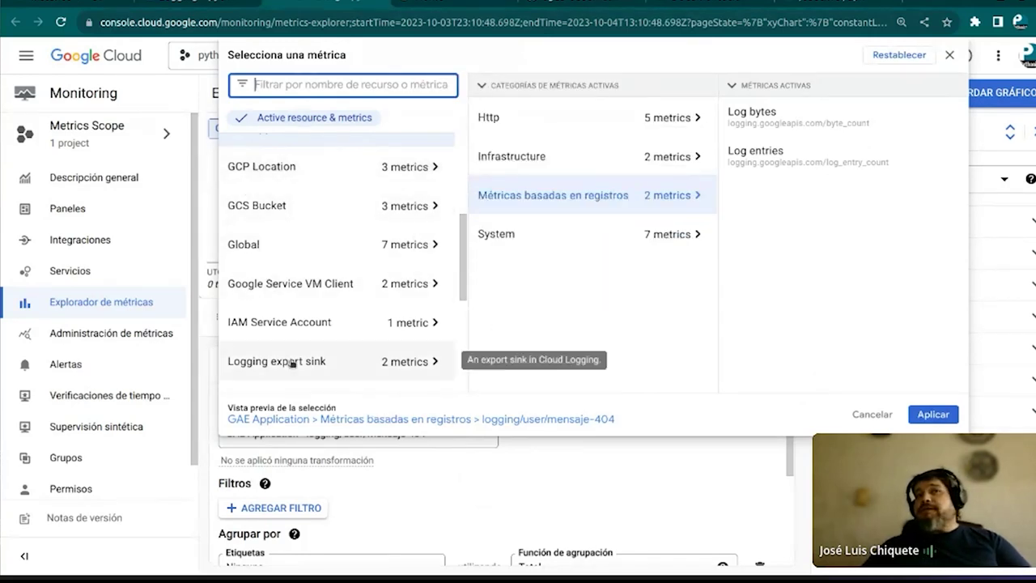
Chart GAE Application > Http > Response count in Metrics Explorer
click(539, 501)
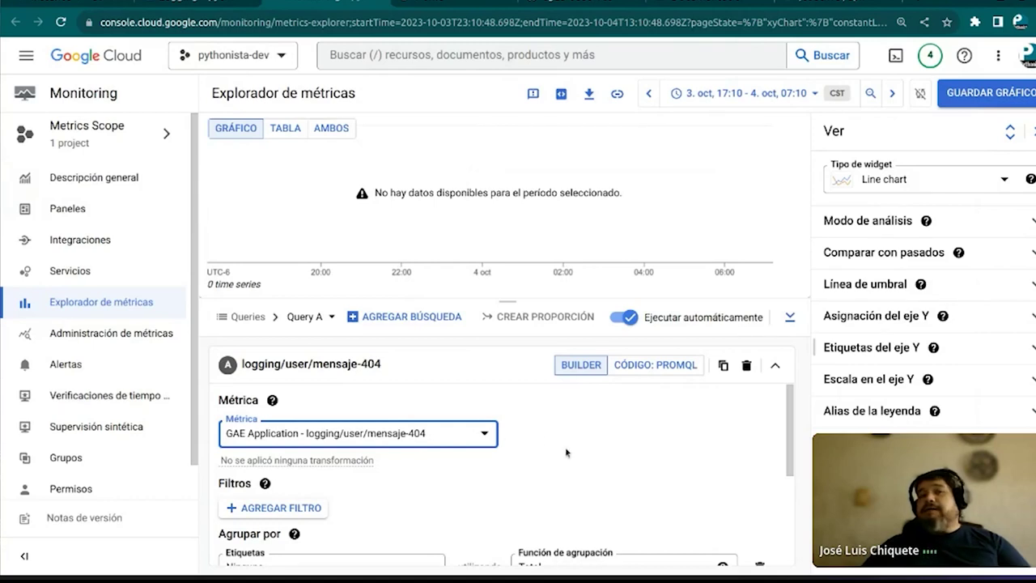
click(491, 436)
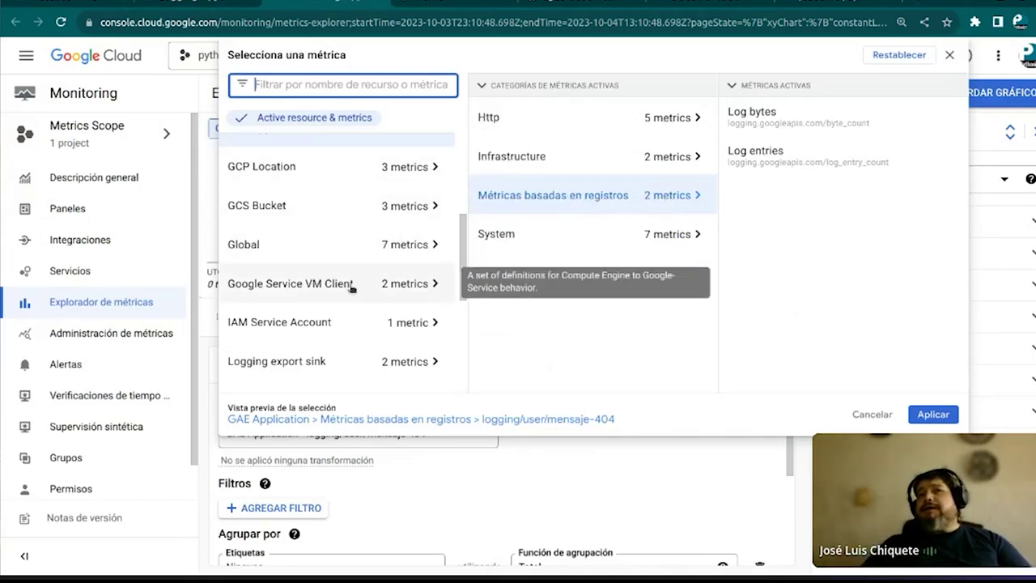
scroll(337, 327, down, 4)
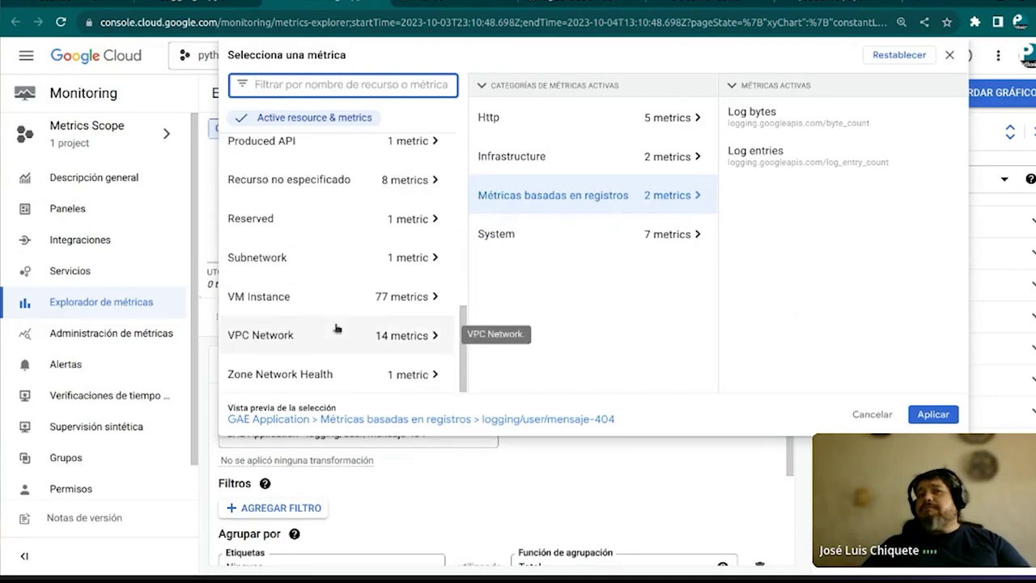
scroll(337, 327, up, 5)
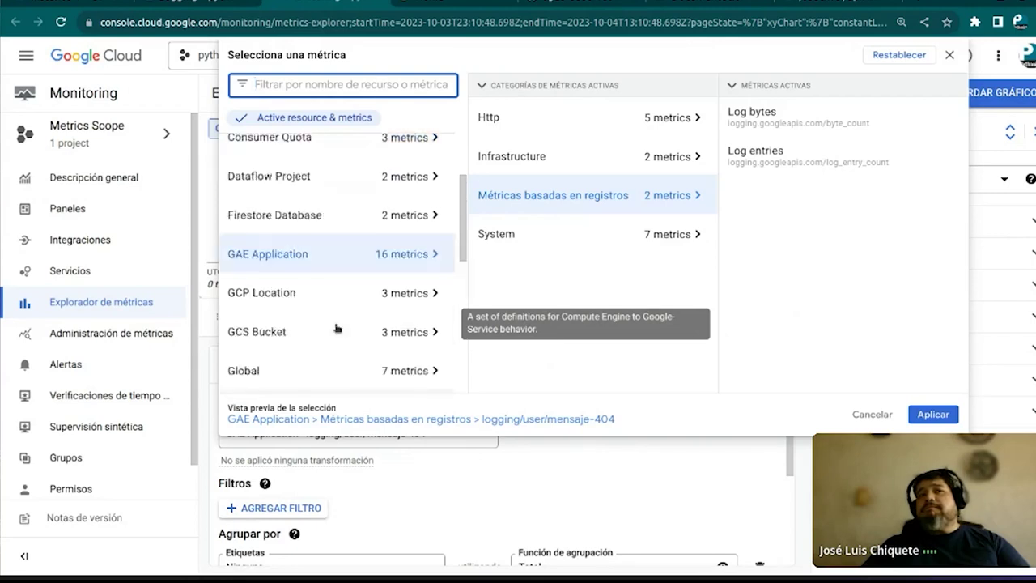
click(382, 255)
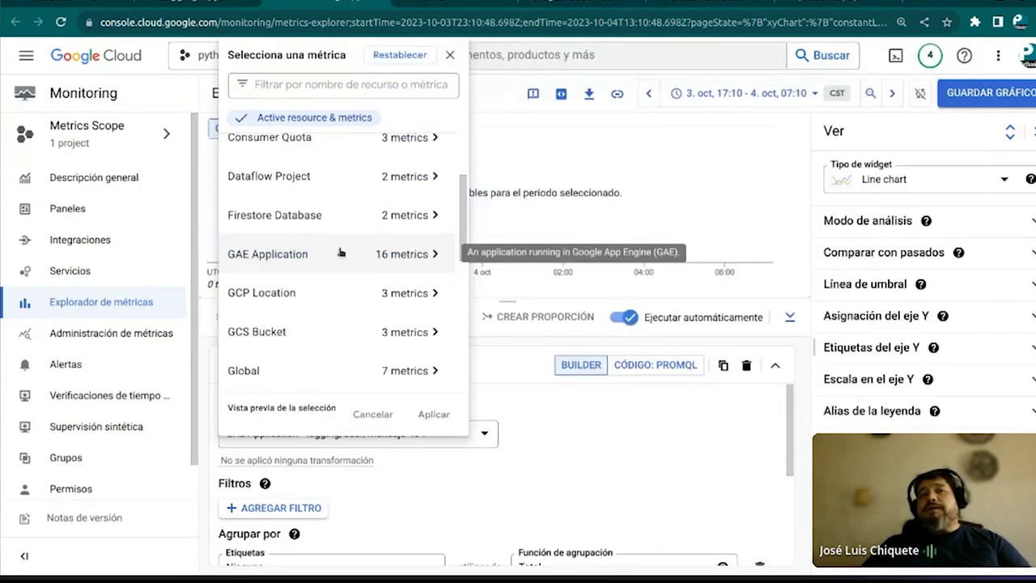
click(420, 255)
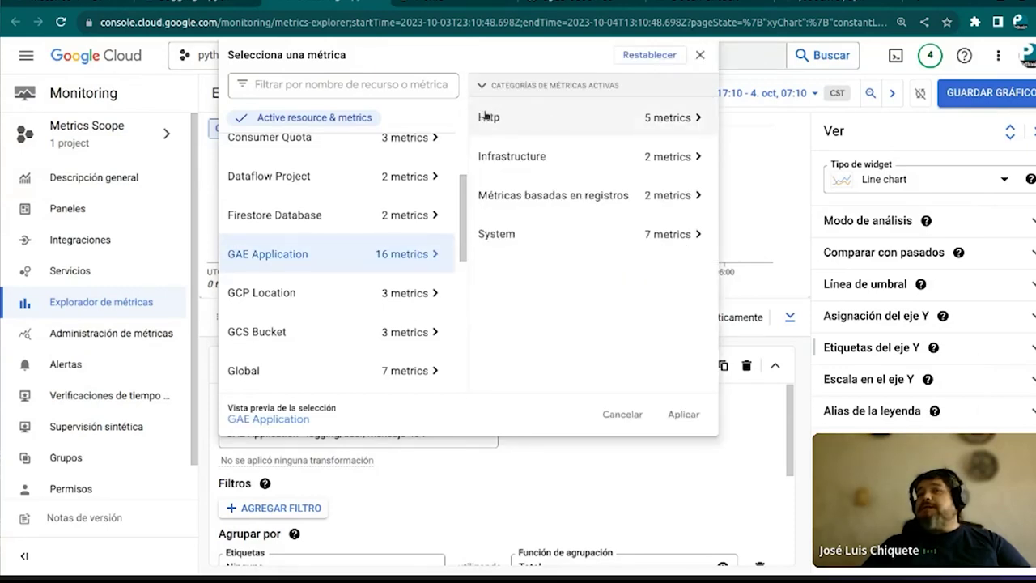
click(665, 120)
mouse_move(733, 114)
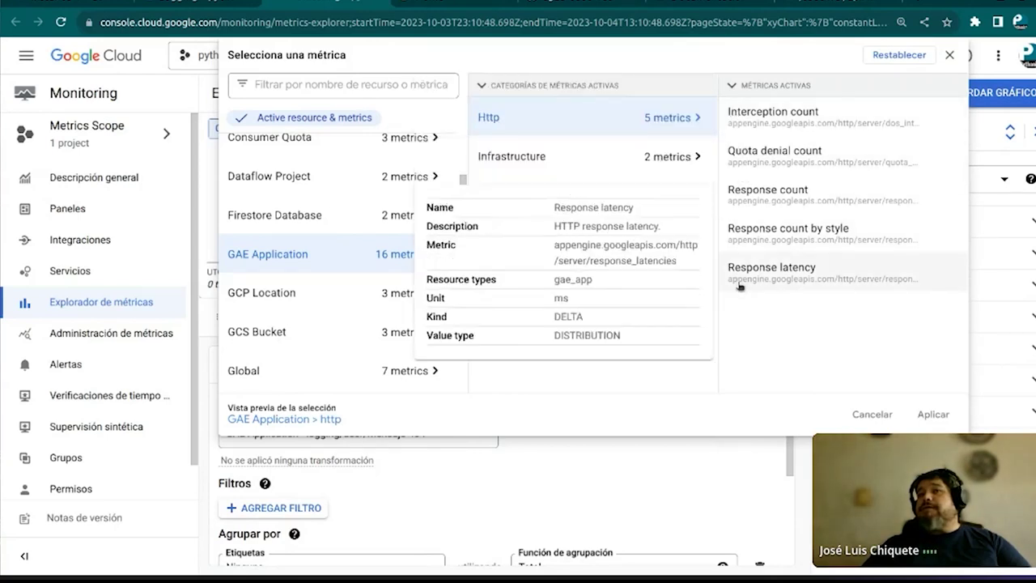
mouse_move(772, 191)
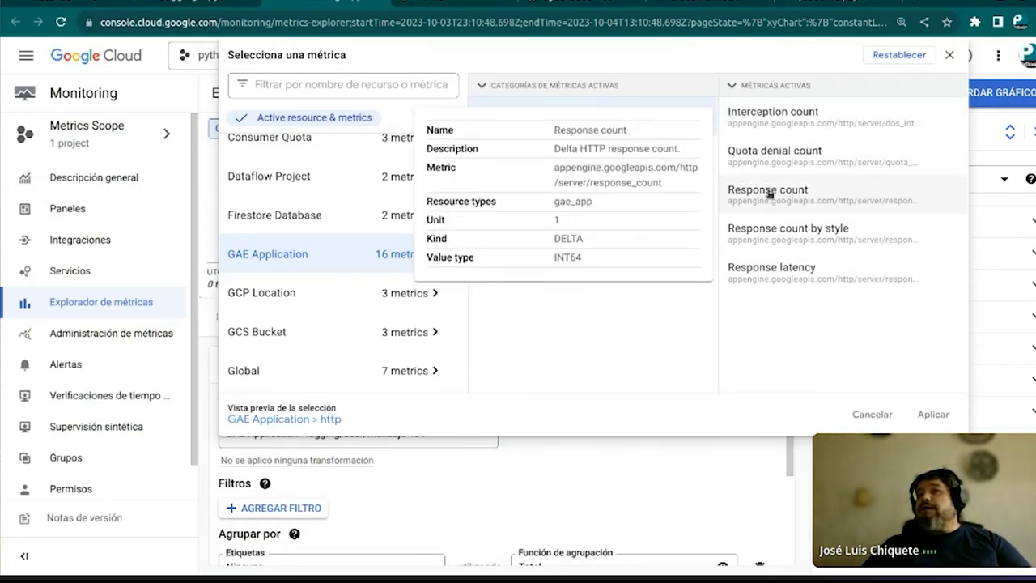
click(769, 193)
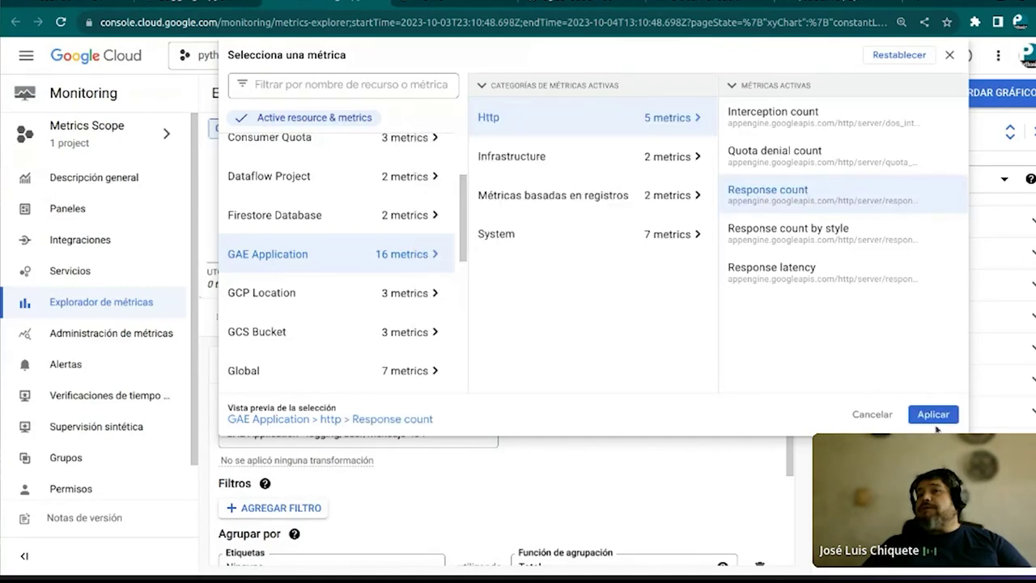
click(933, 414)
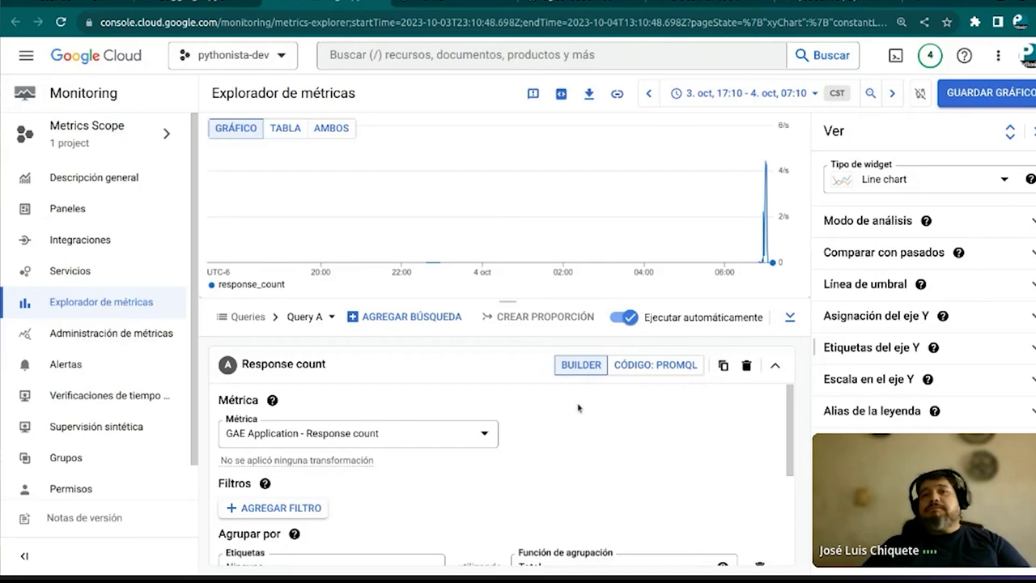
Browse the GAE Application's Infrastructure and log-based metric categories in the selector
scroll(578, 407, down, 1)
scroll(485, 410, up, 1)
click(437, 433)
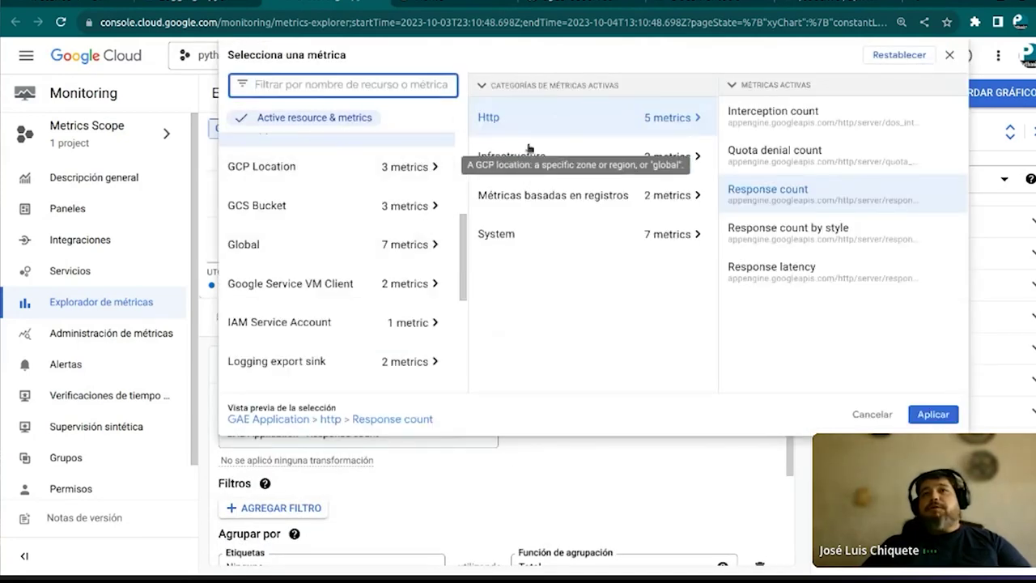
click(624, 163)
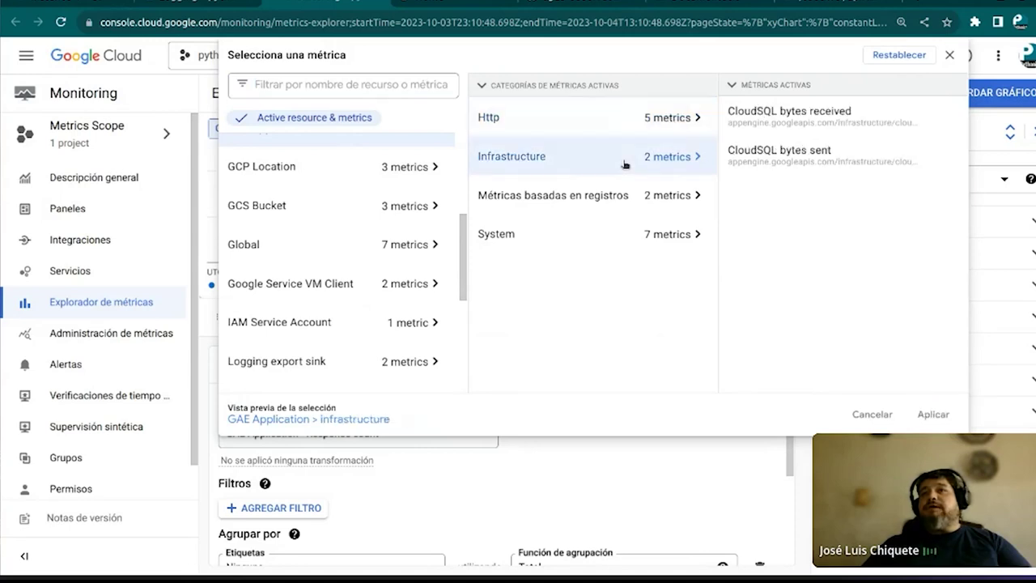
mouse_move(777, 119)
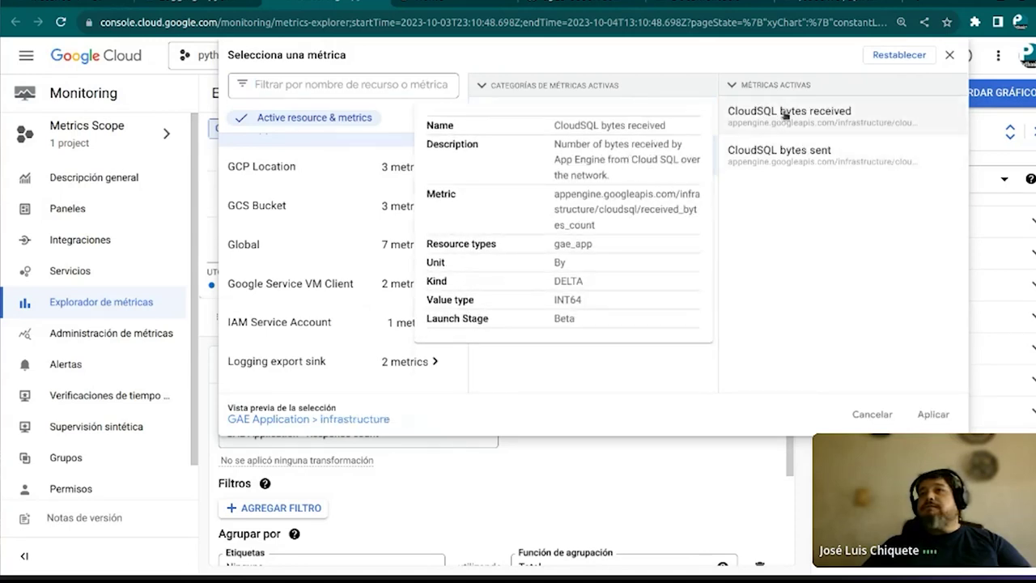
mouse_move(795, 163)
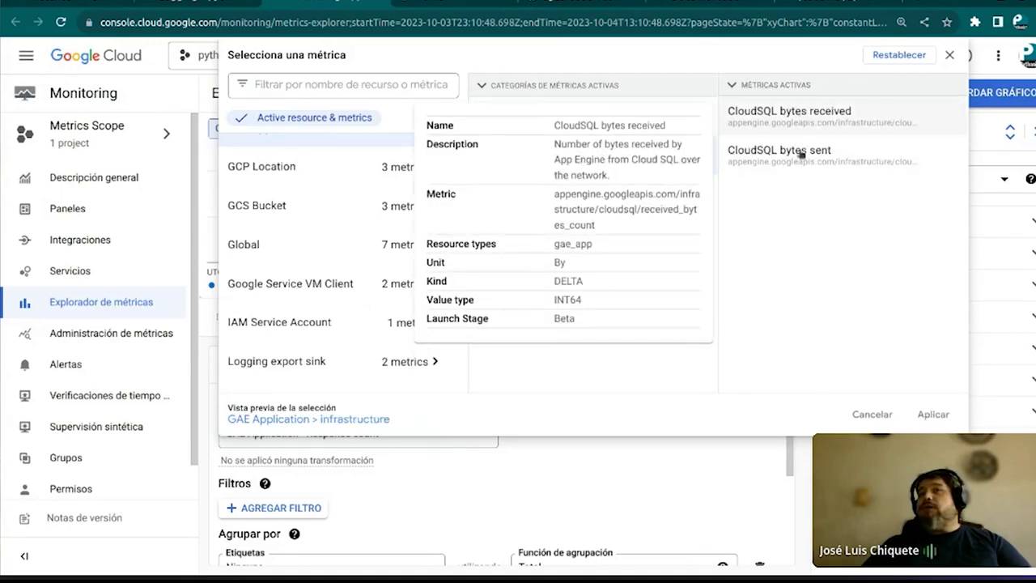
mouse_move(800, 139)
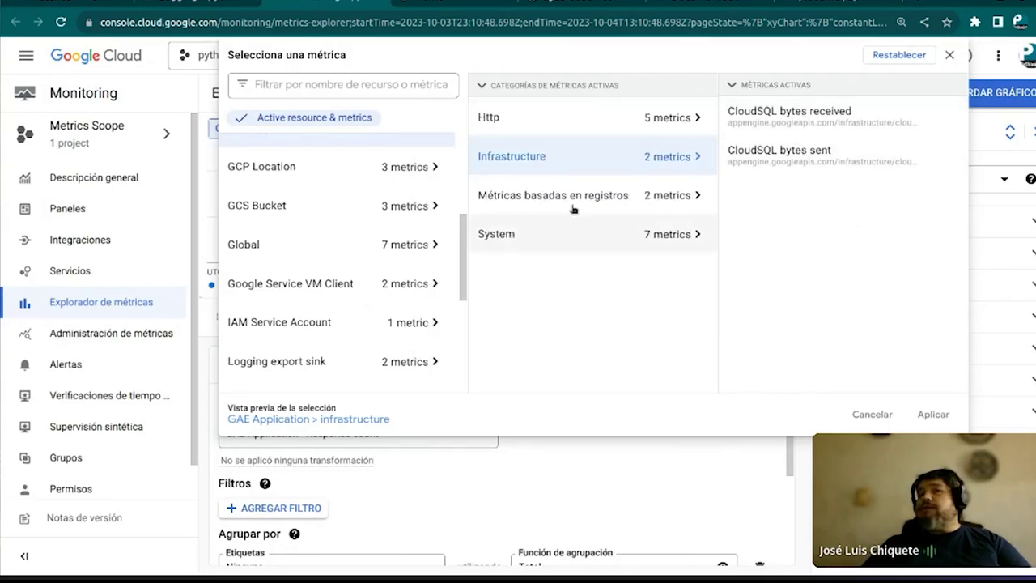
click(573, 205)
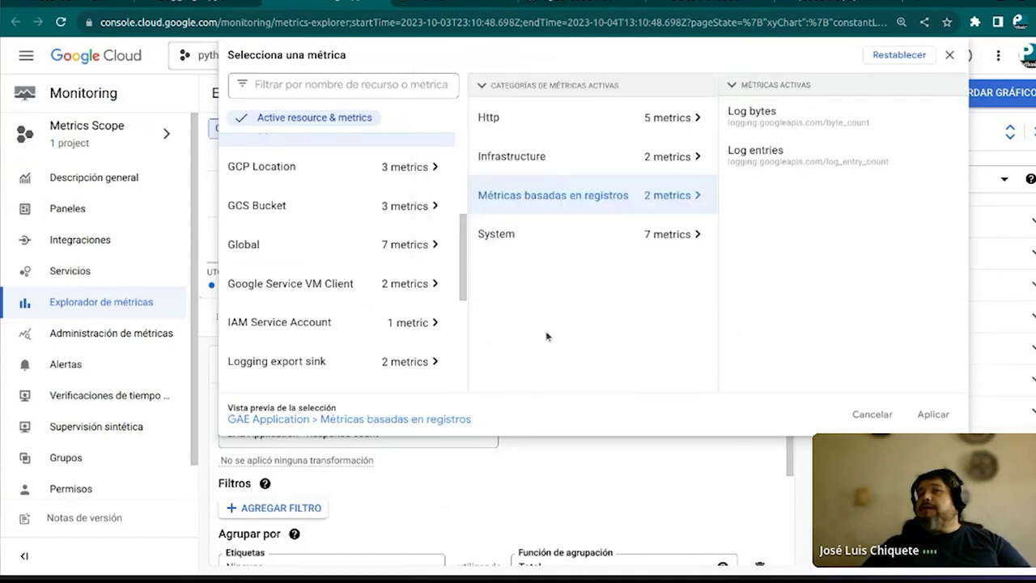
mouse_move(791, 131)
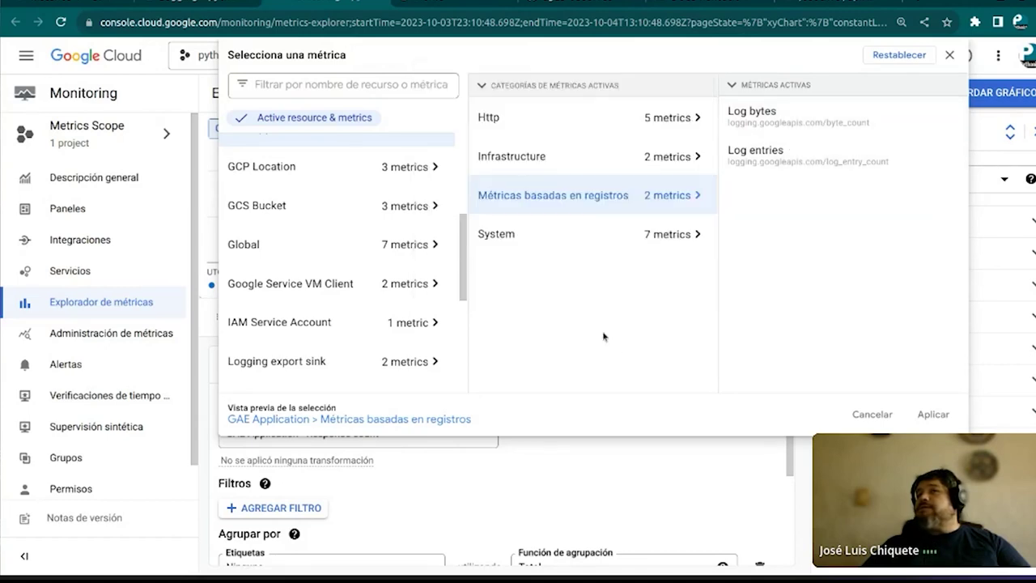
Chart the GAE Application's System > CPU utilization metric
click(688, 236)
mouse_move(779, 132)
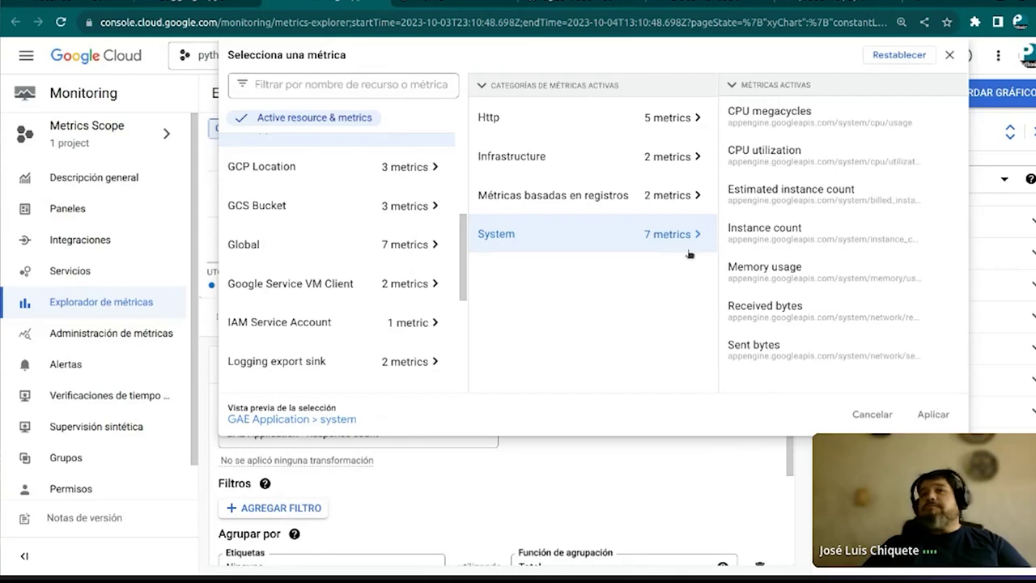
mouse_move(736, 153)
click(777, 156)
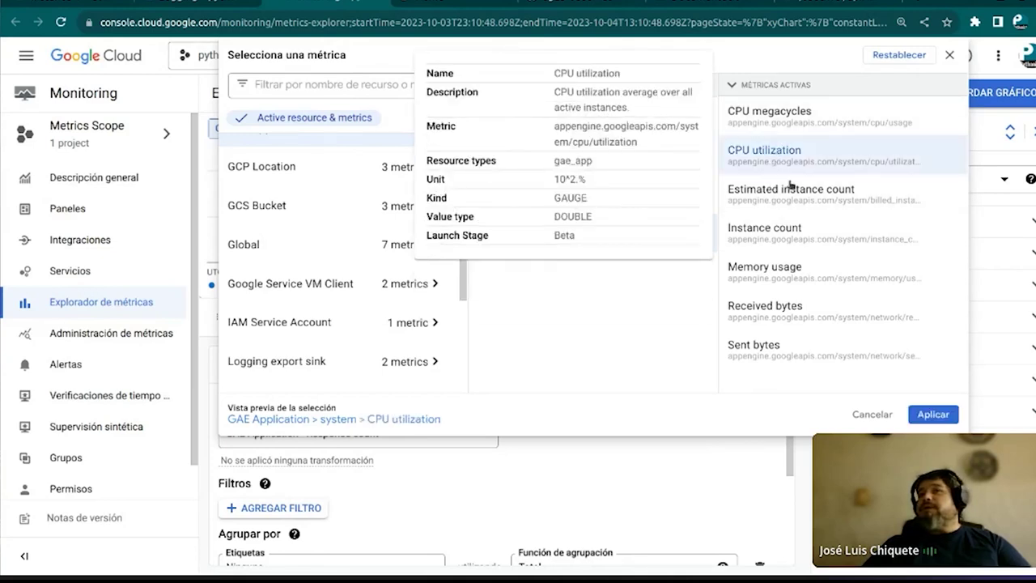
click(932, 418)
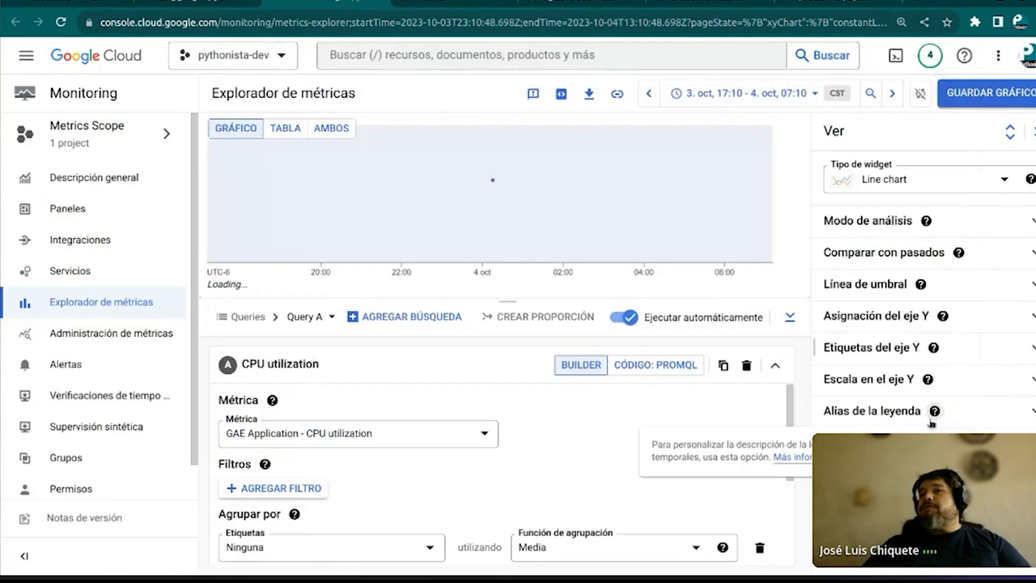
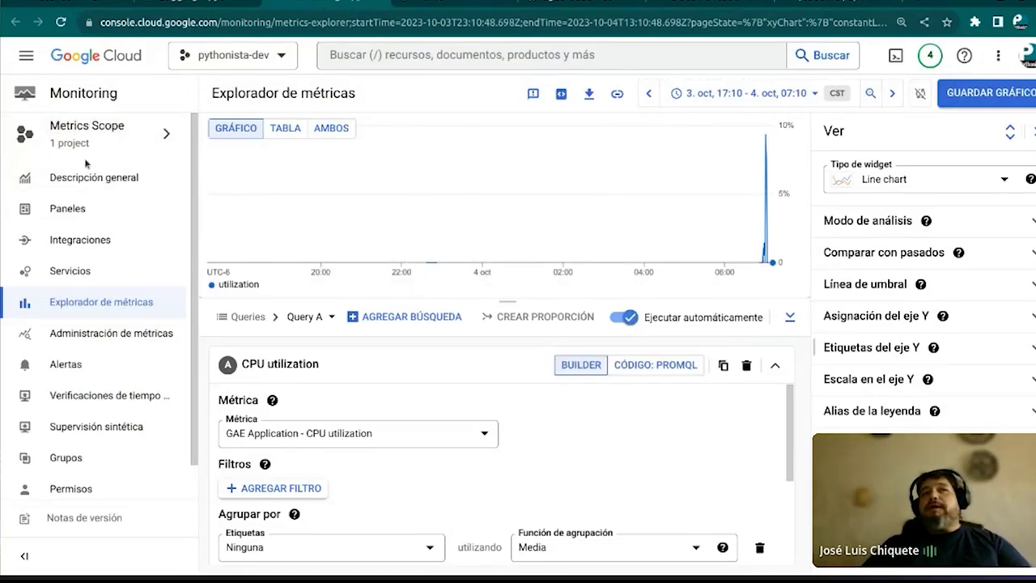
From the Dashboards list, create the empty 'New Dashboard - oct 4, 2023 13:05'
click(65, 213)
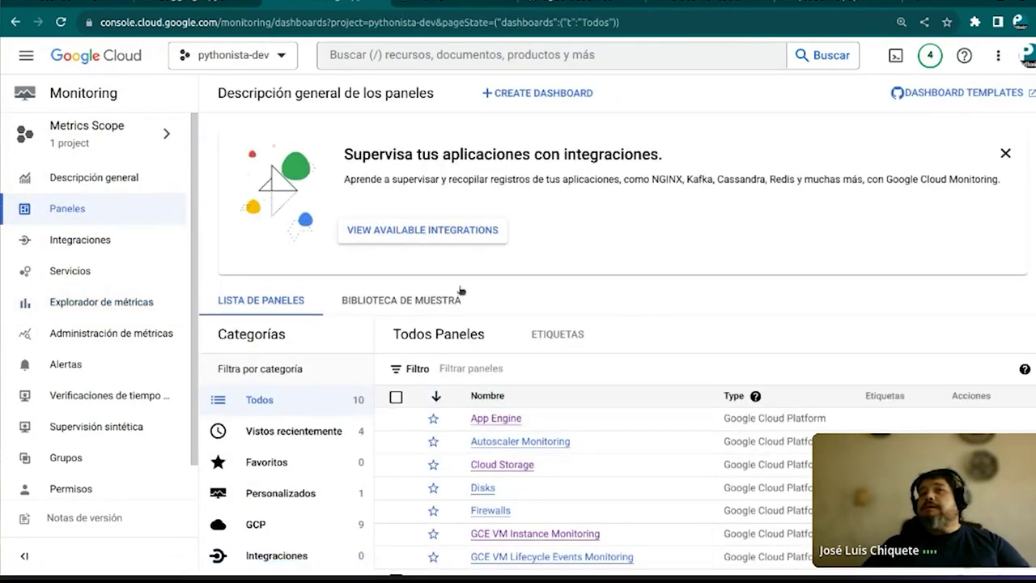
scroll(465, 291, down, 3)
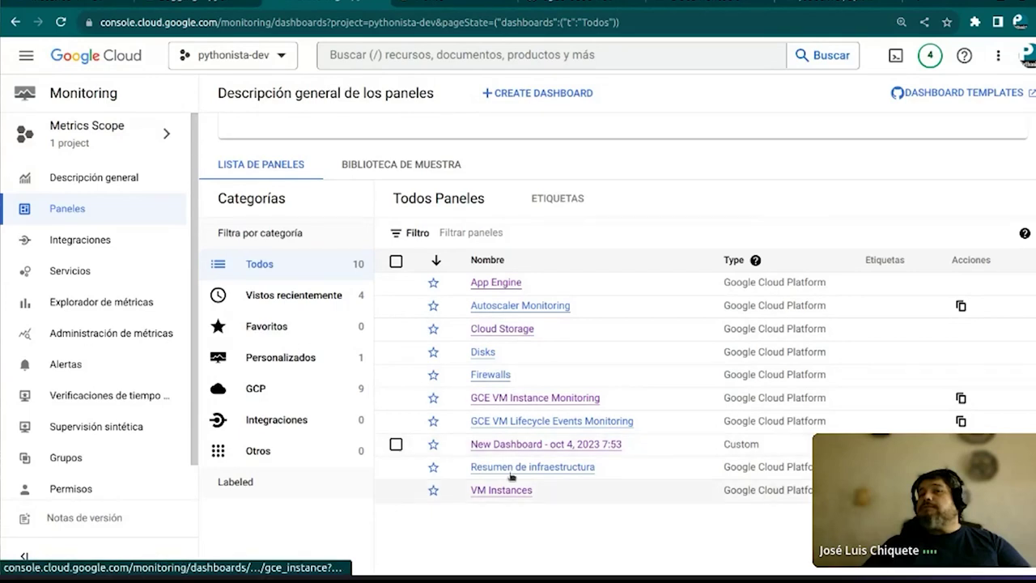
click(548, 94)
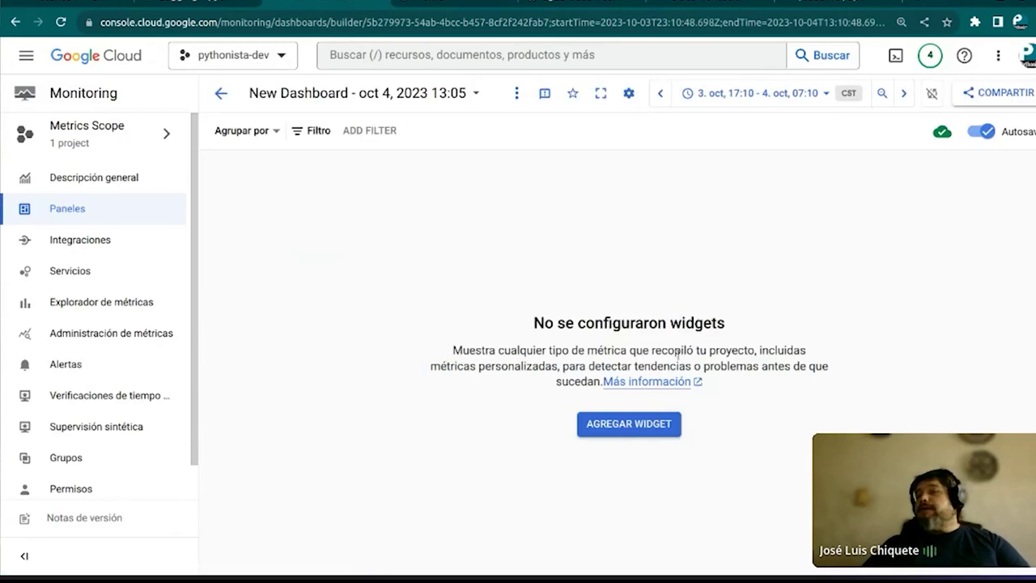
Add a metric chart widget plotting VM Instance > Cpu > CPU load (1m)
click(618, 432)
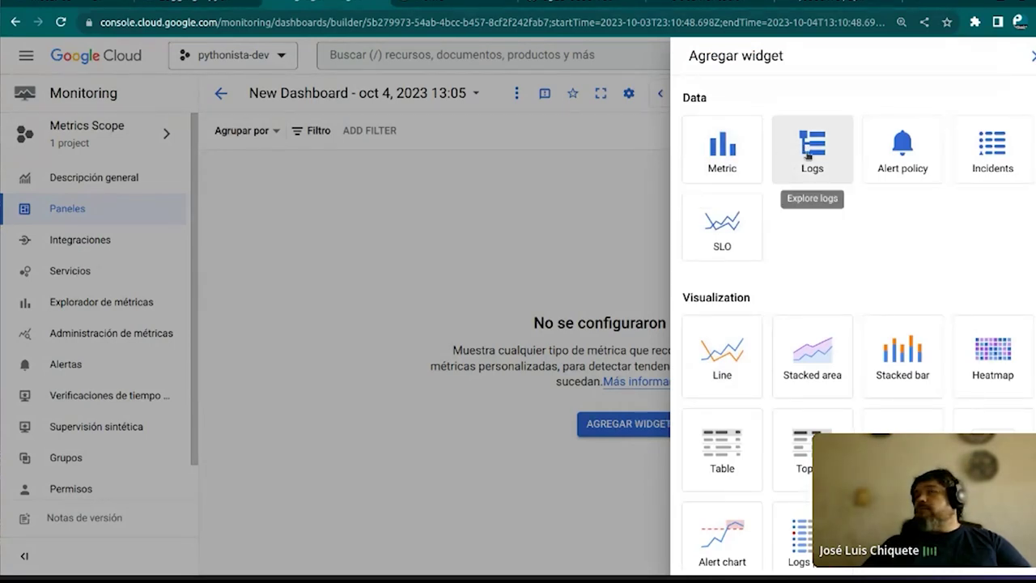
click(738, 149)
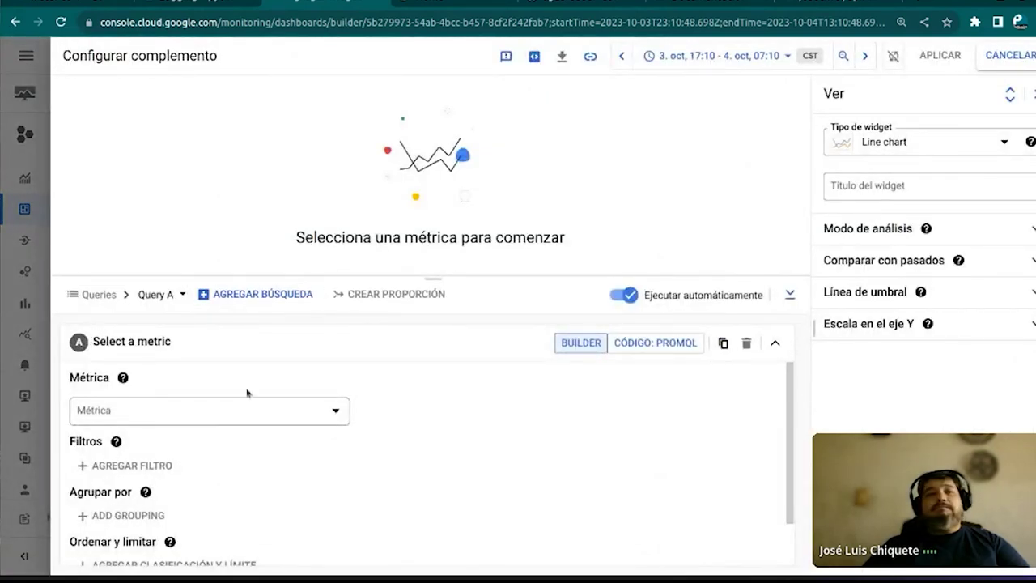
click(293, 418)
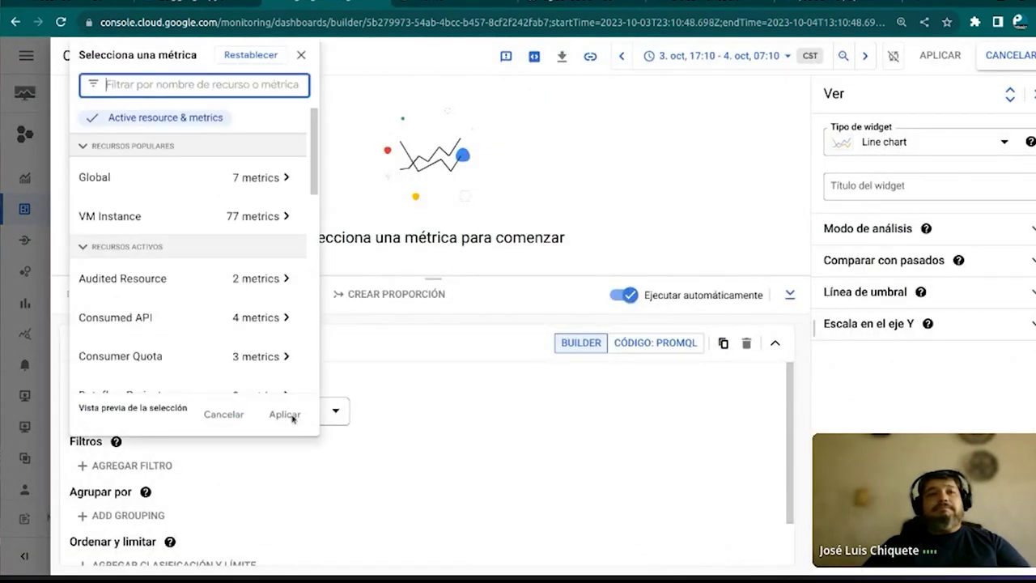
click(251, 219)
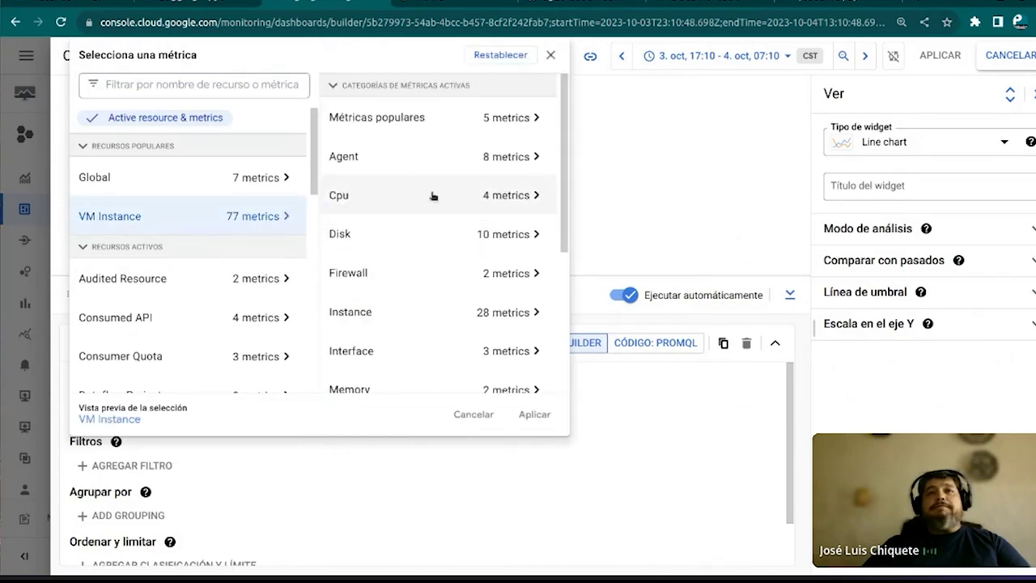
click(472, 201)
mouse_move(642, 119)
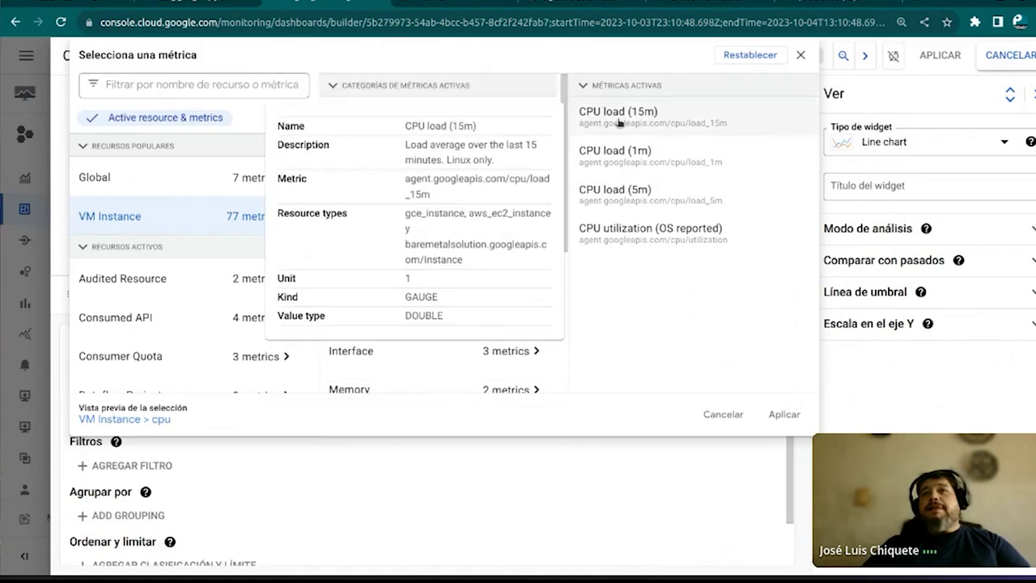
click(613, 157)
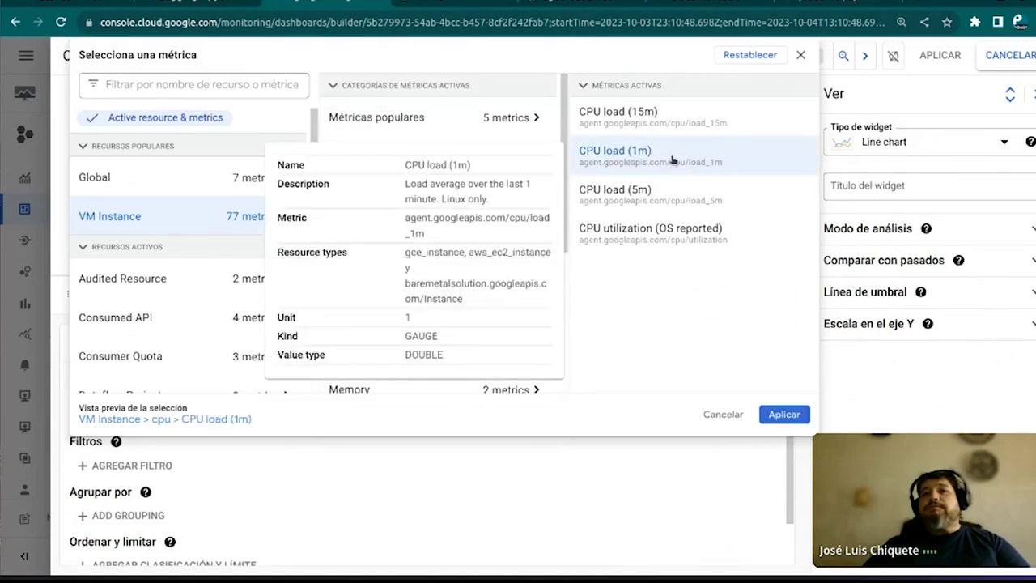
click(776, 414)
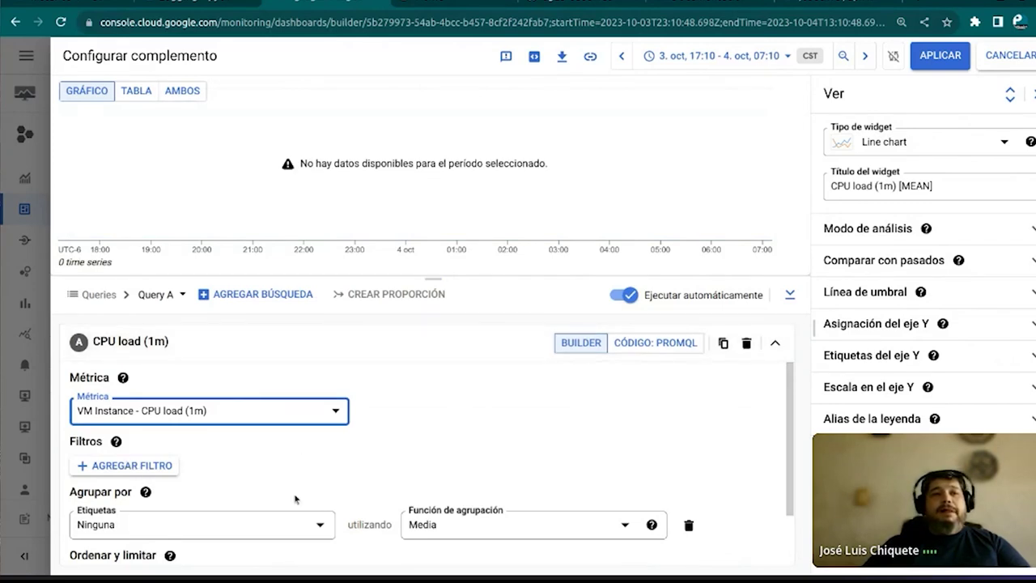
Add an instance_id filter to the chart query, then switch to the instance-1 details tab
scroll(294, 497, down, 1)
scroll(243, 492, up, 1)
click(119, 467)
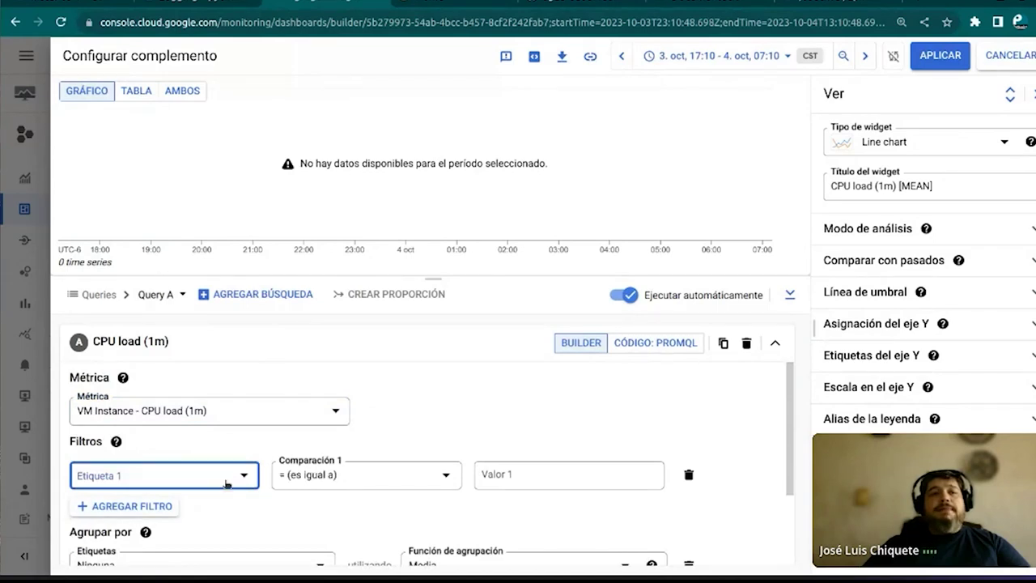
click(226, 483)
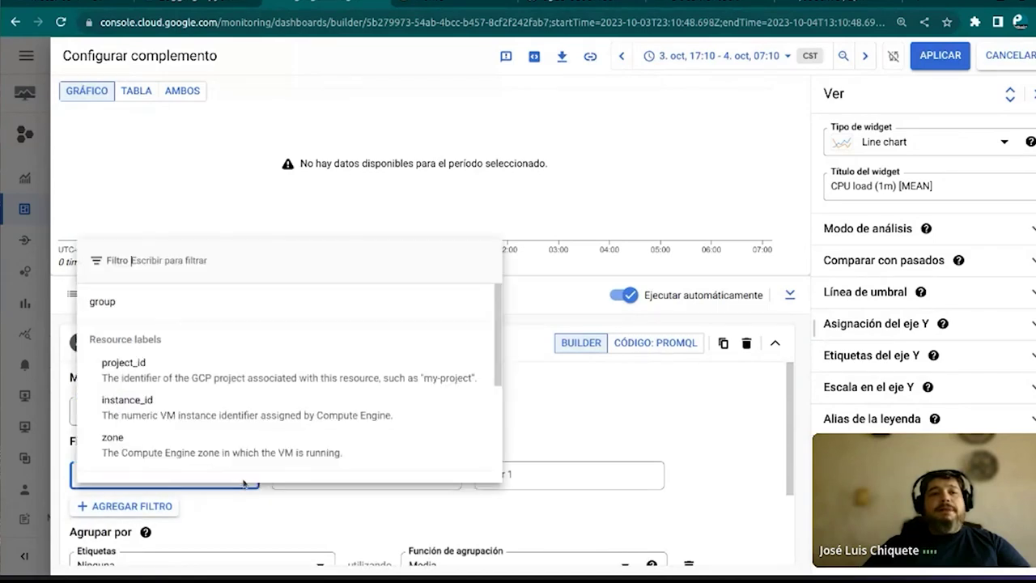
click(233, 403)
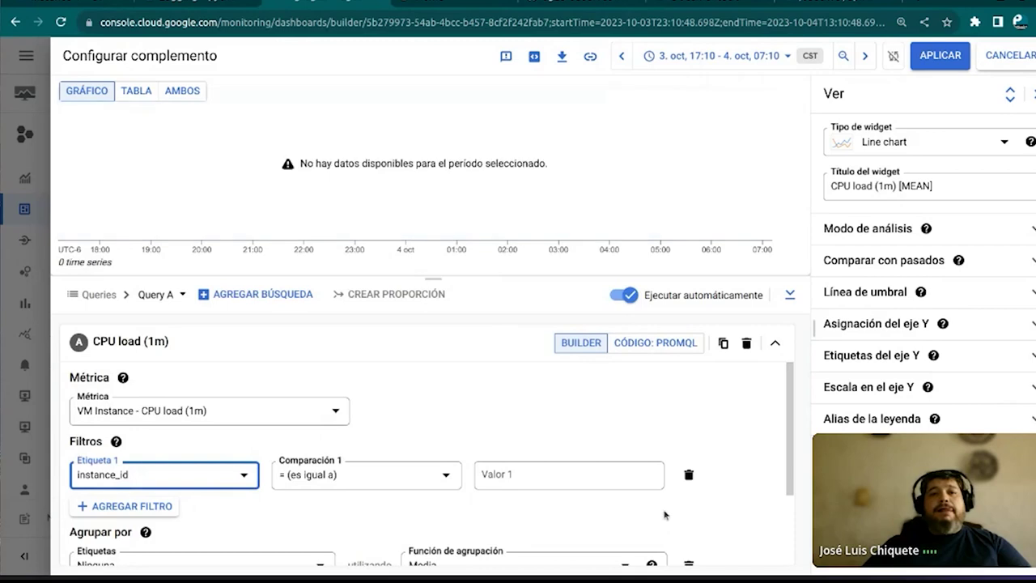
click(543, 476)
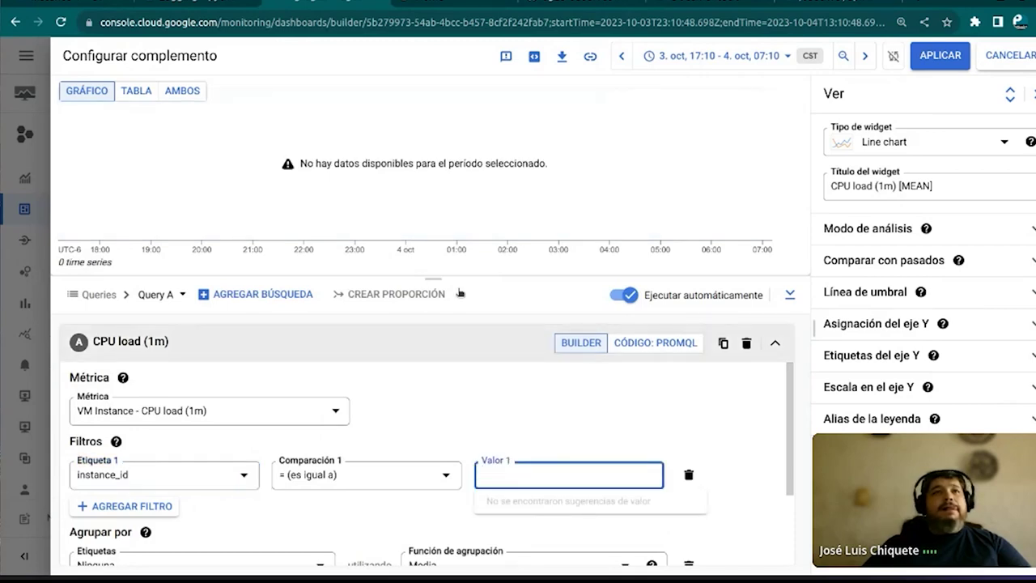
click(47, 3)
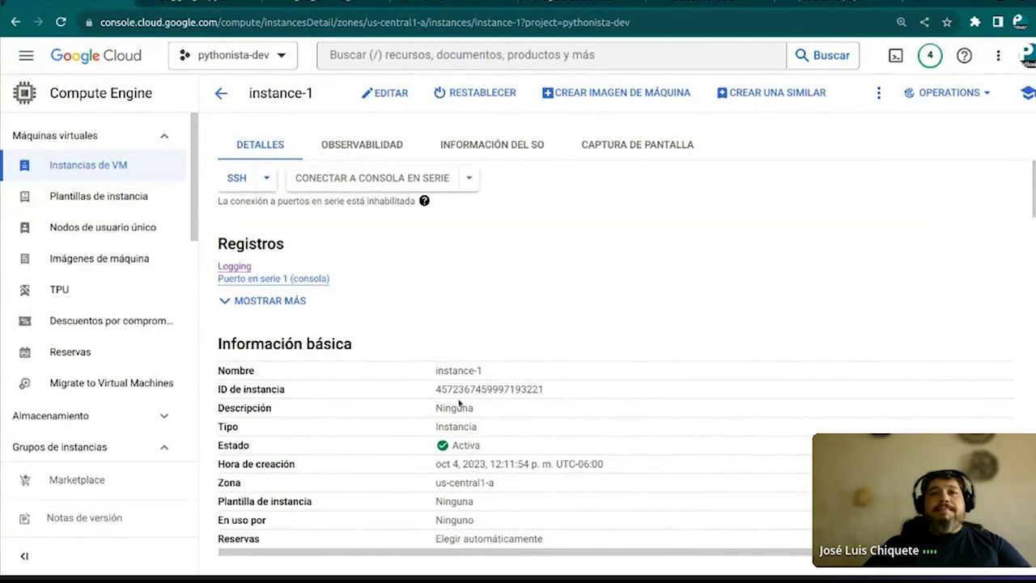
Copy instance-1's instance ID and search the browser tabs for the Monitoring editor
drag(436, 388, 538, 389)
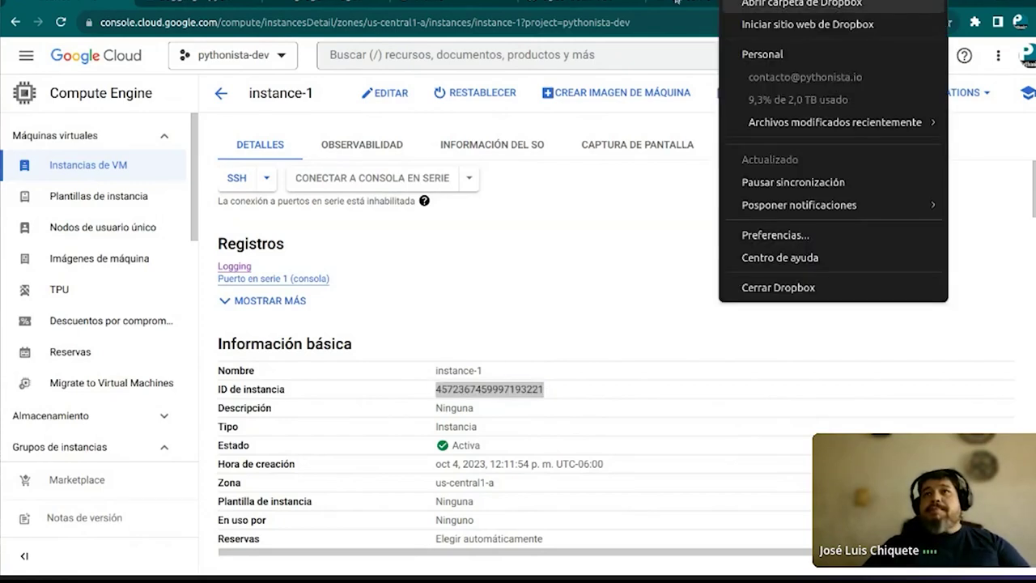
click(678, 2)
click(697, 3)
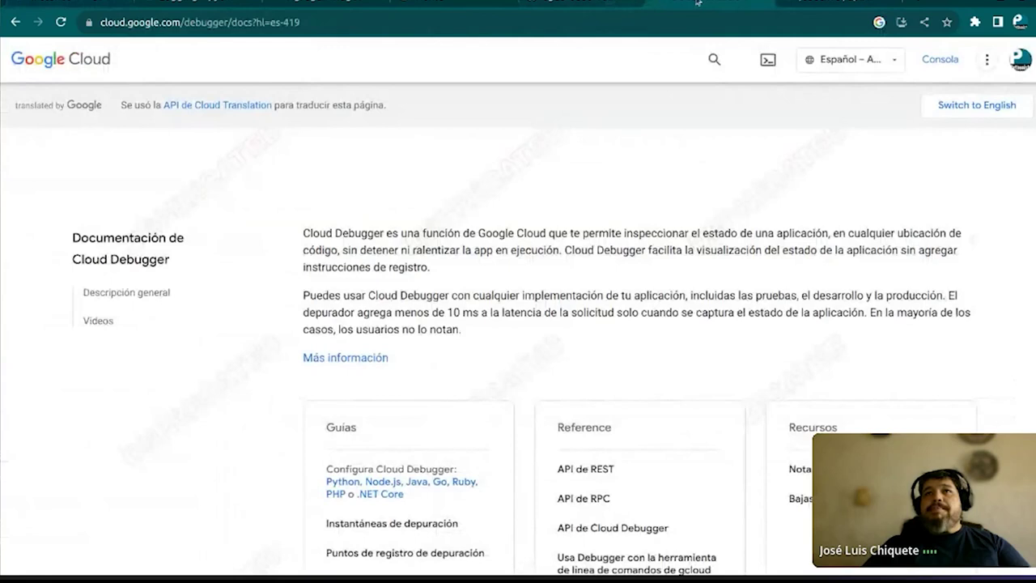
click(765, 2)
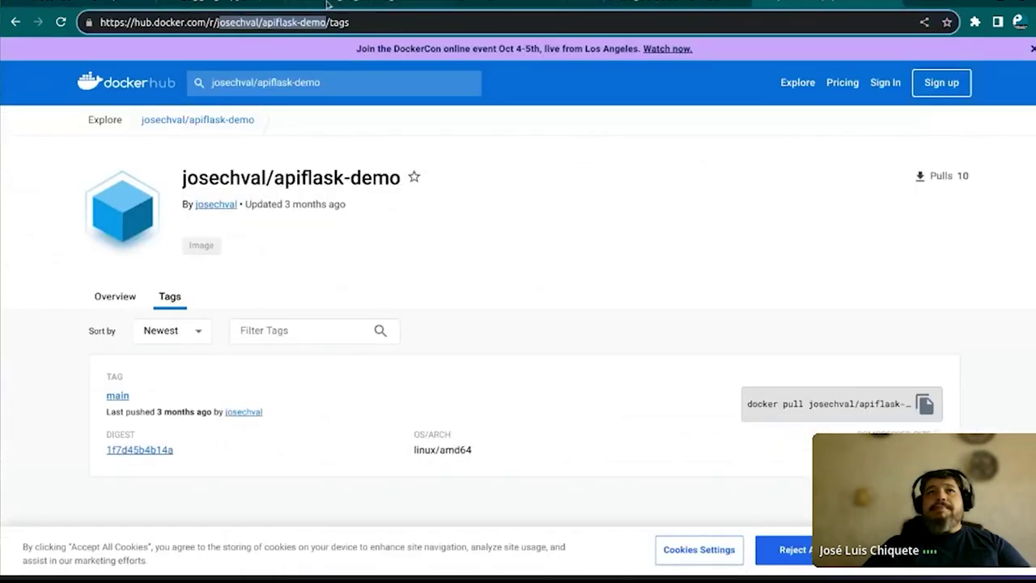
click(353, 3)
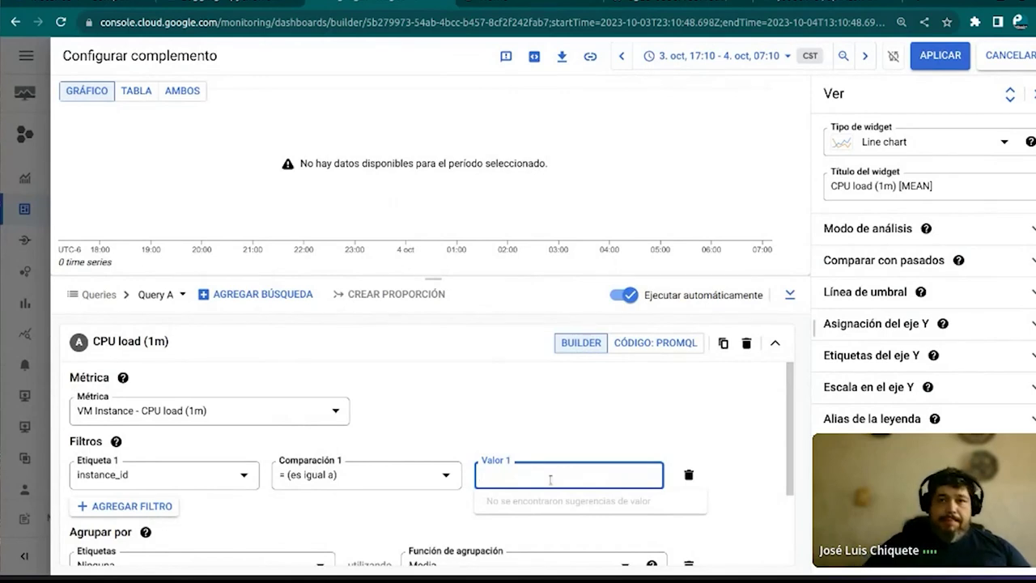
Filter the chart query to instance-1's pasted instance ID
key(ctrl+v)
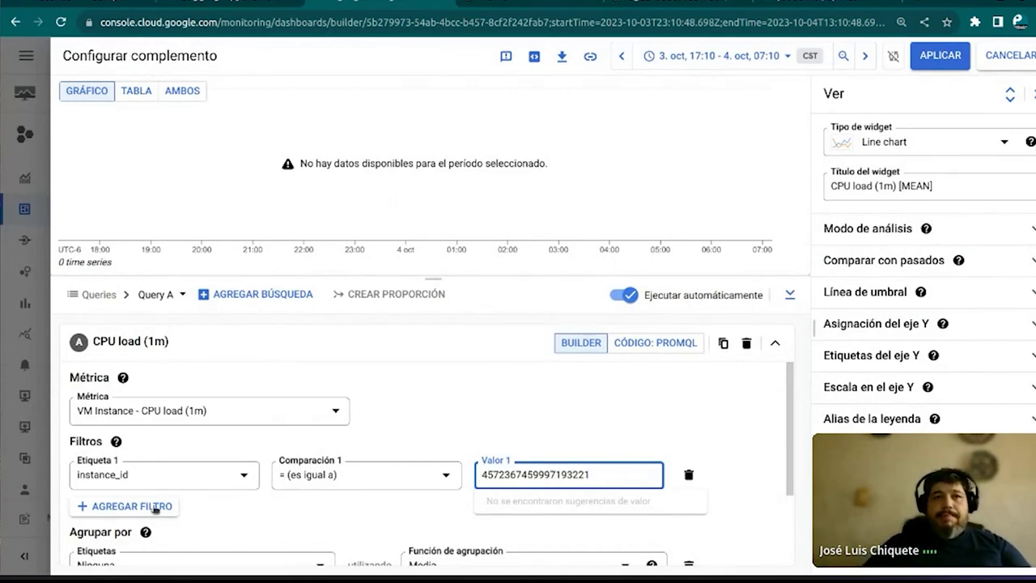
click(155, 506)
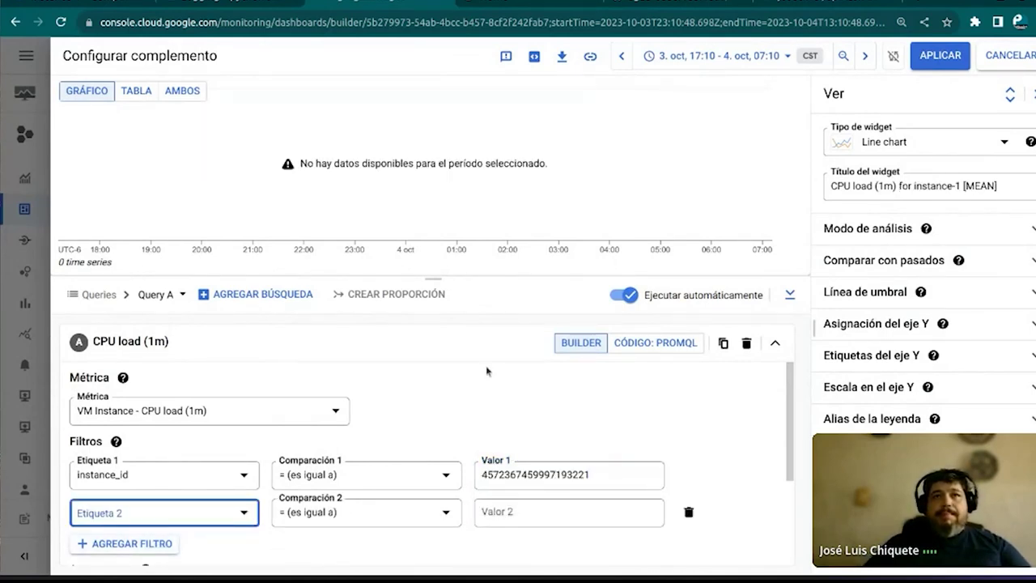
scroll(486, 371, down, 2)
scroll(403, 406, up, 2)
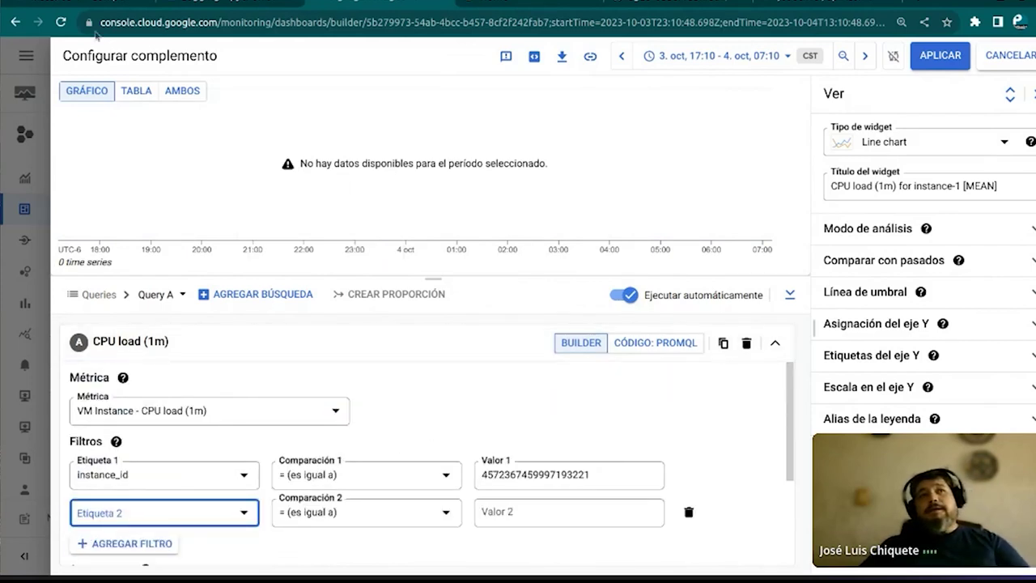
Preview the table, both and chart views, then save the widget to the dashboard
click(132, 93)
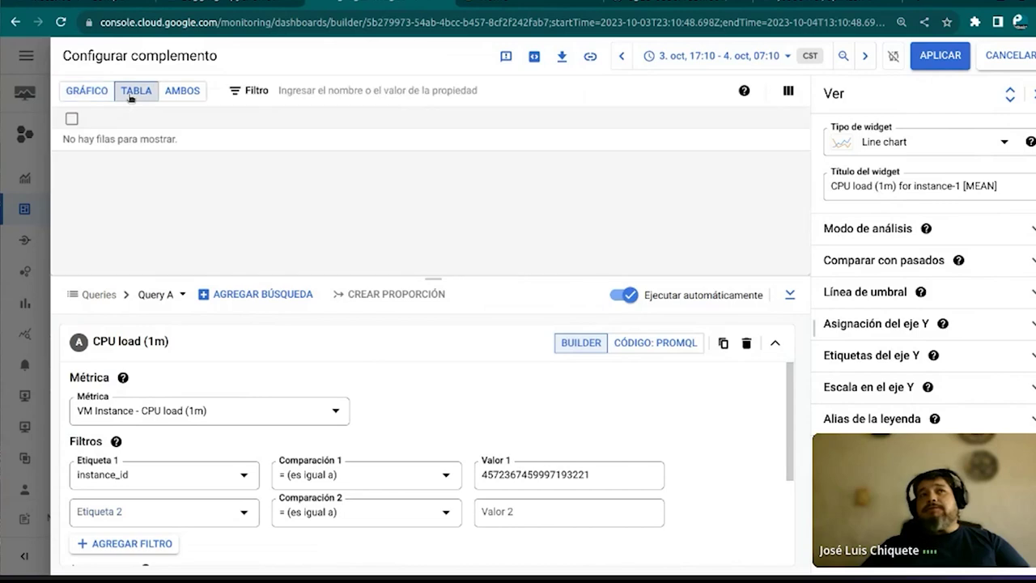
click(187, 93)
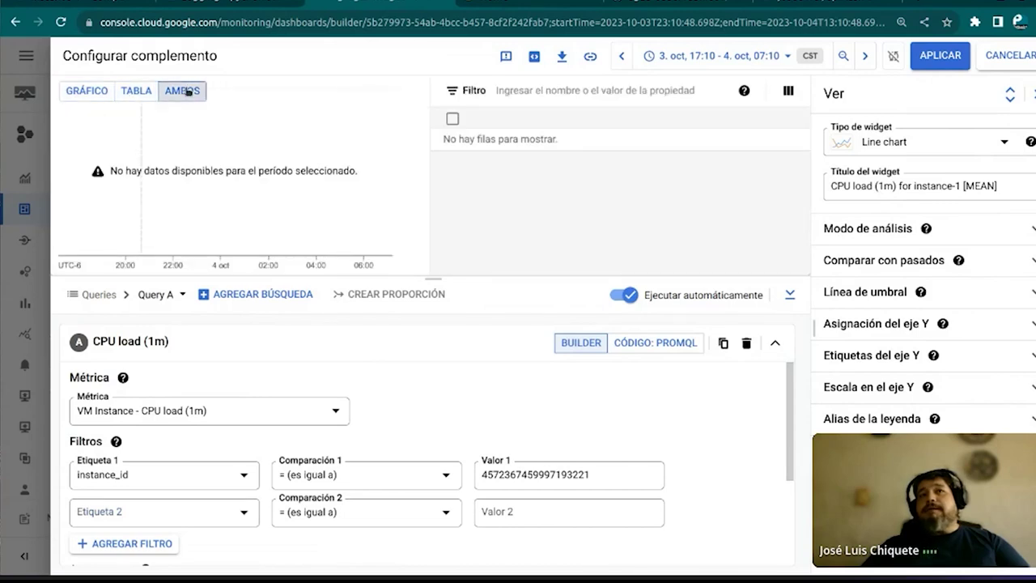
click(91, 89)
click(140, 92)
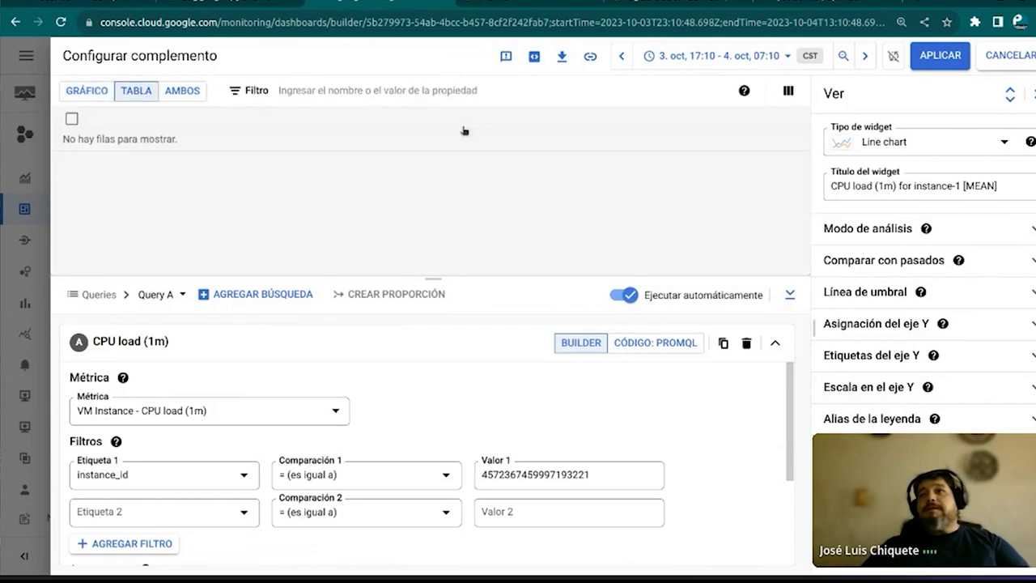
click(941, 59)
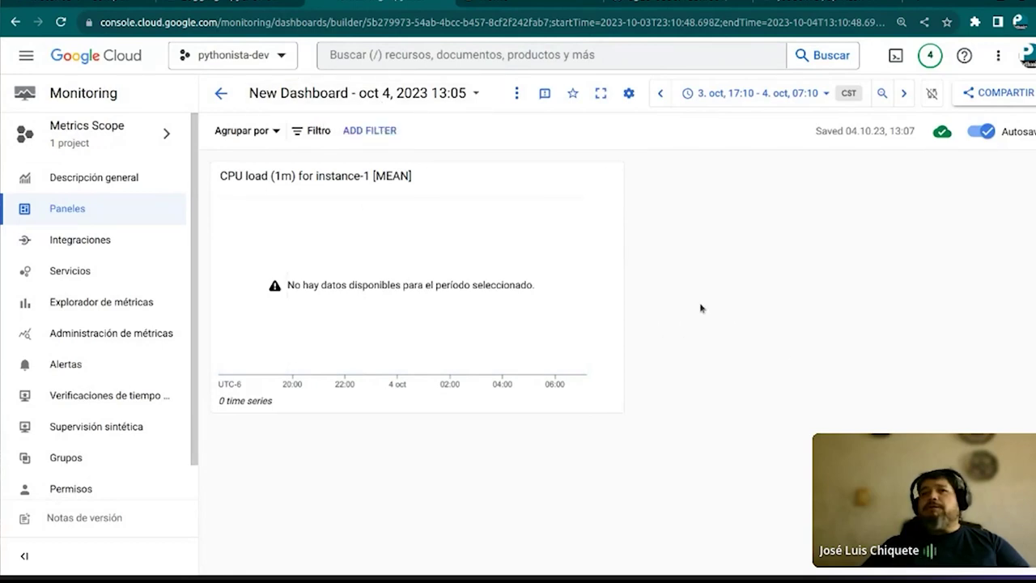
Dismiss the context menu and open then close the dashboard settings options
right_click(762, 276)
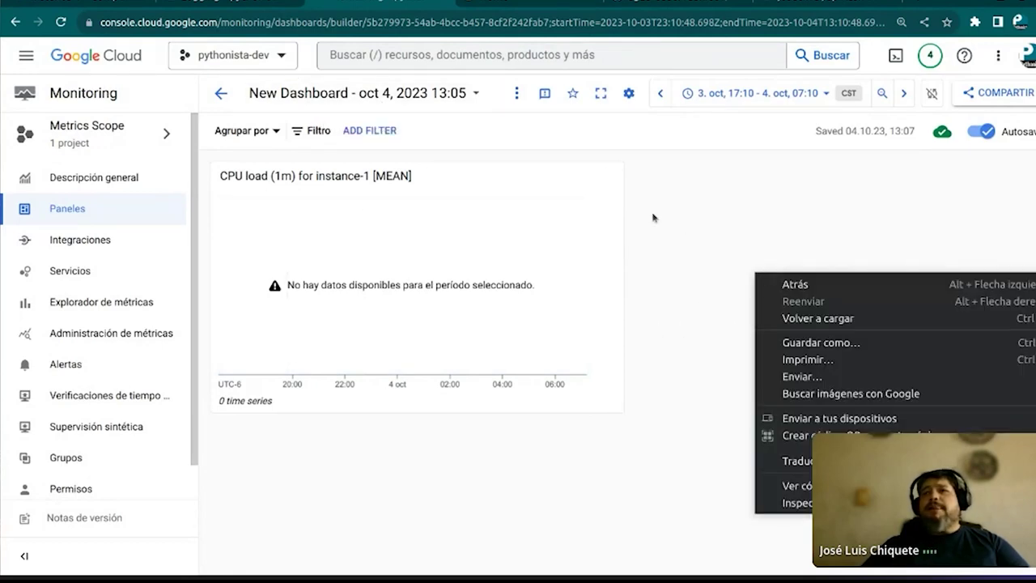
click(654, 216)
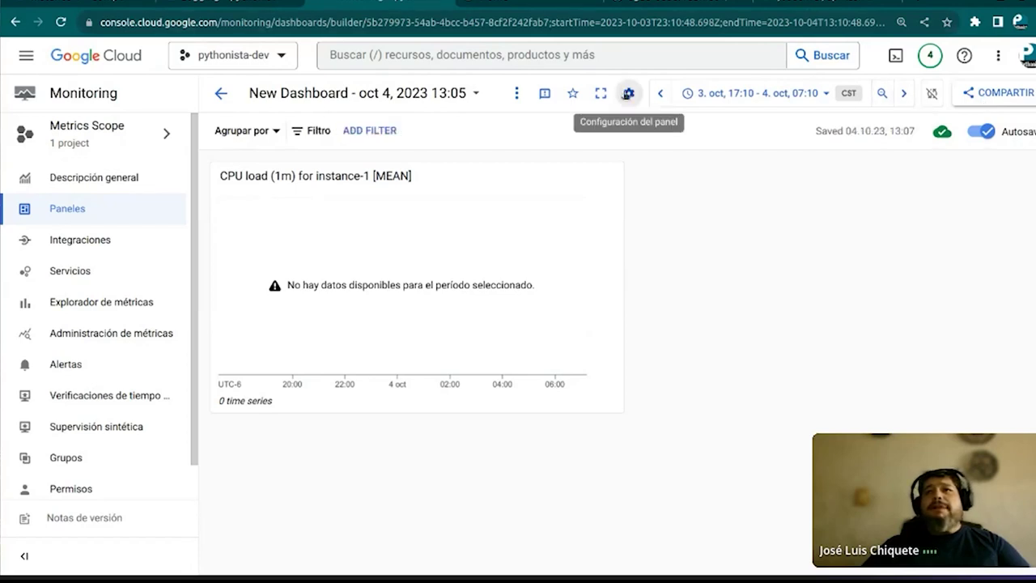
click(629, 93)
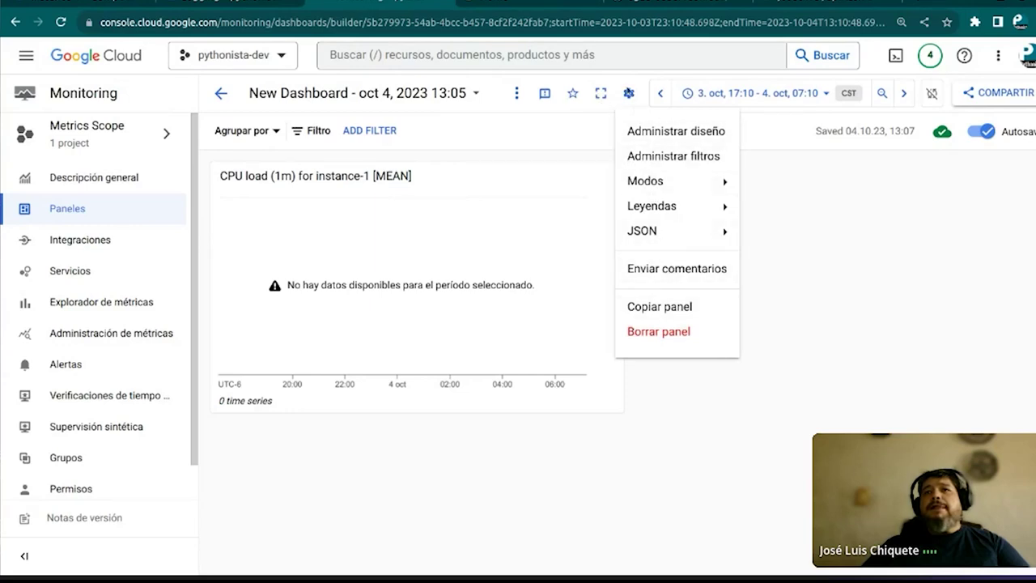
click(627, 94)
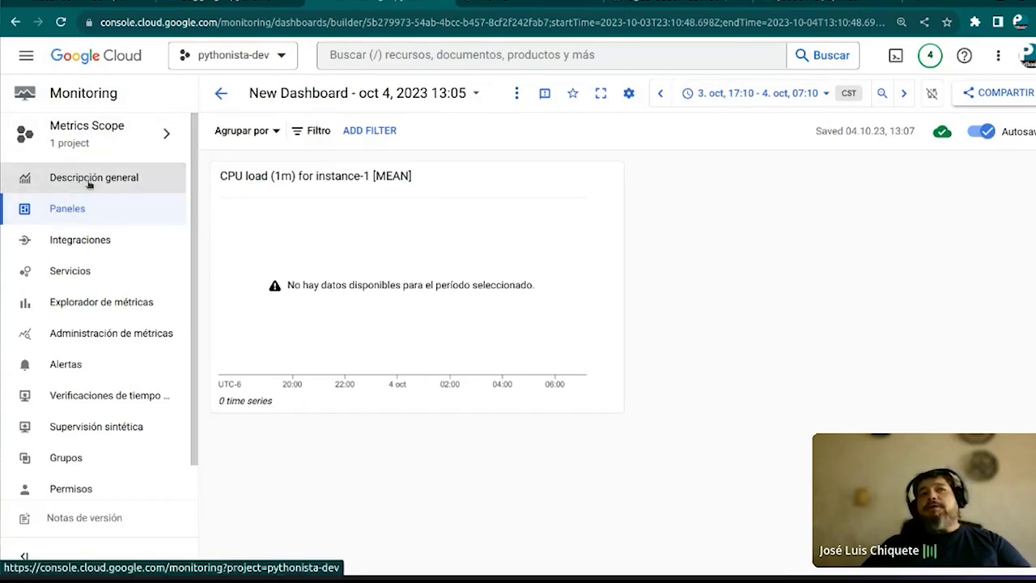
Open the metrics scope permissions panel, look through it, and close it
click(109, 141)
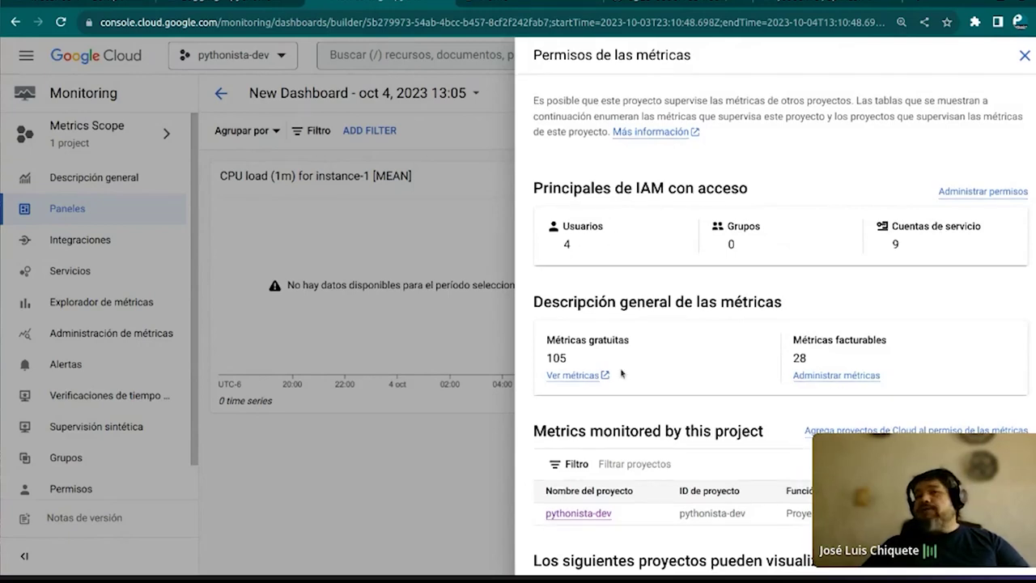
scroll(622, 372, down, 1)
scroll(599, 389, up, 1)
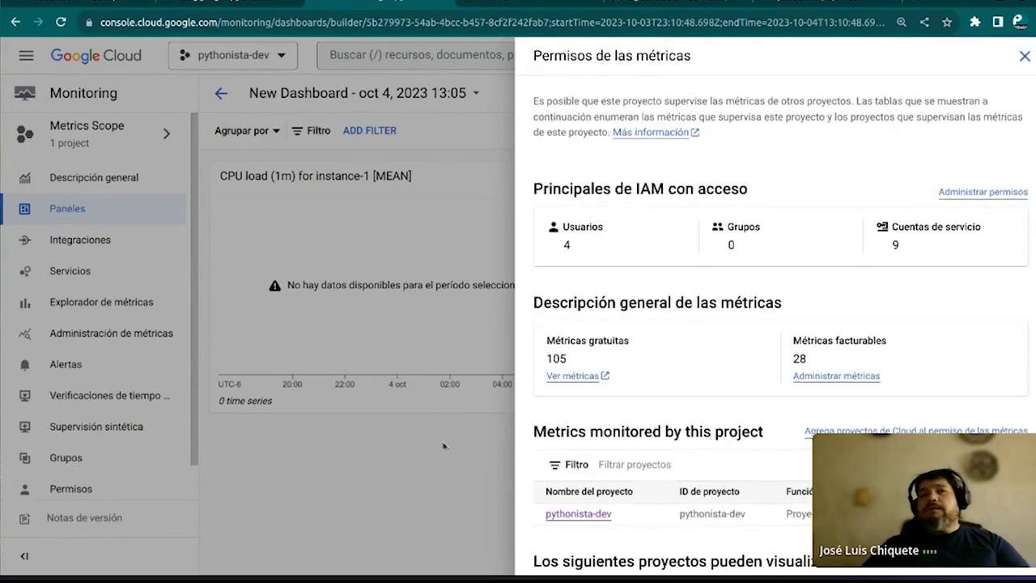
click(444, 445)
click(427, 176)
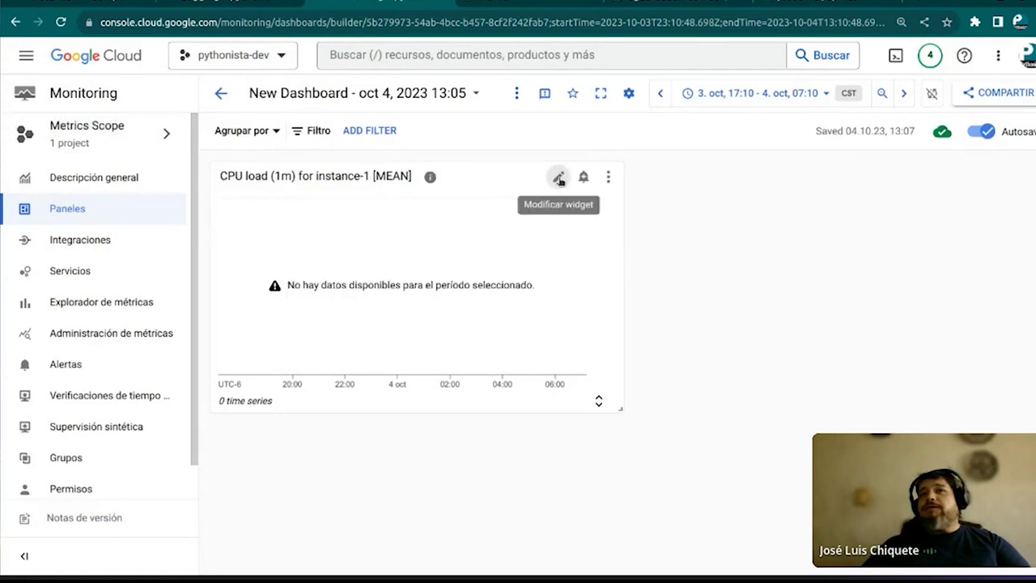
Open the CPU load chart editor and preview its table, both and chart views
click(559, 178)
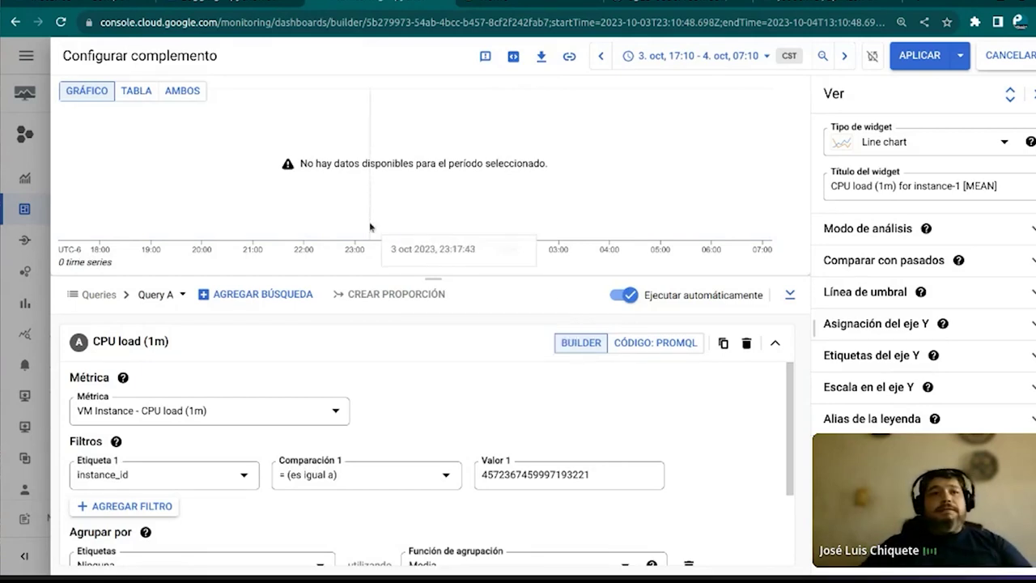
scroll(300, 381, down, 3)
scroll(301, 381, up, 3)
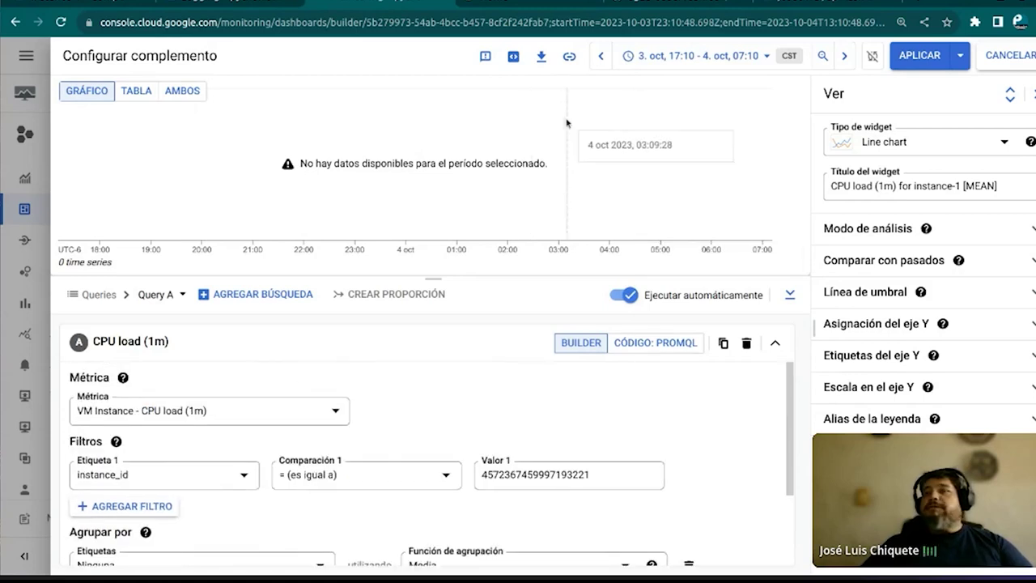
click(133, 90)
click(180, 91)
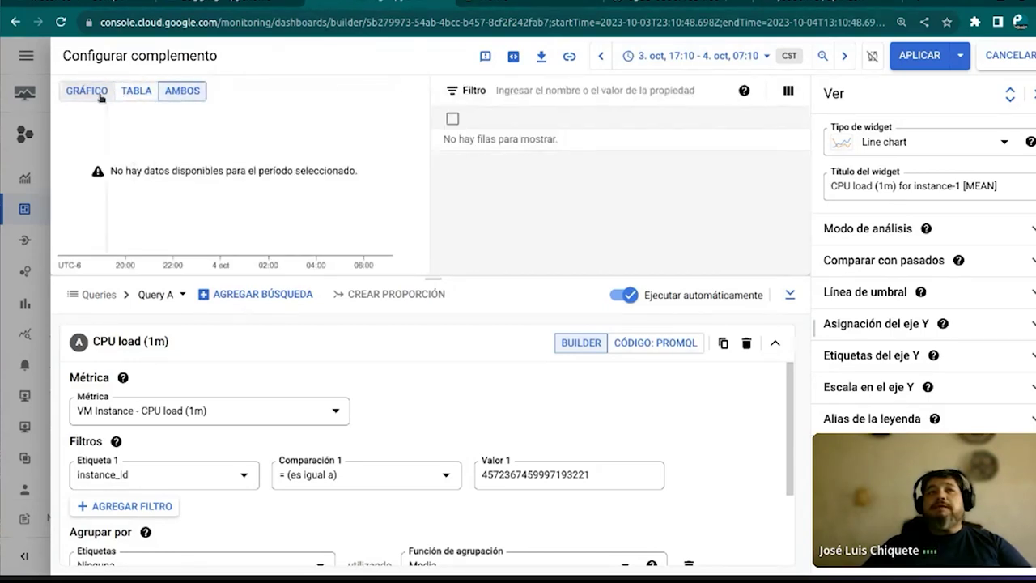
click(95, 91)
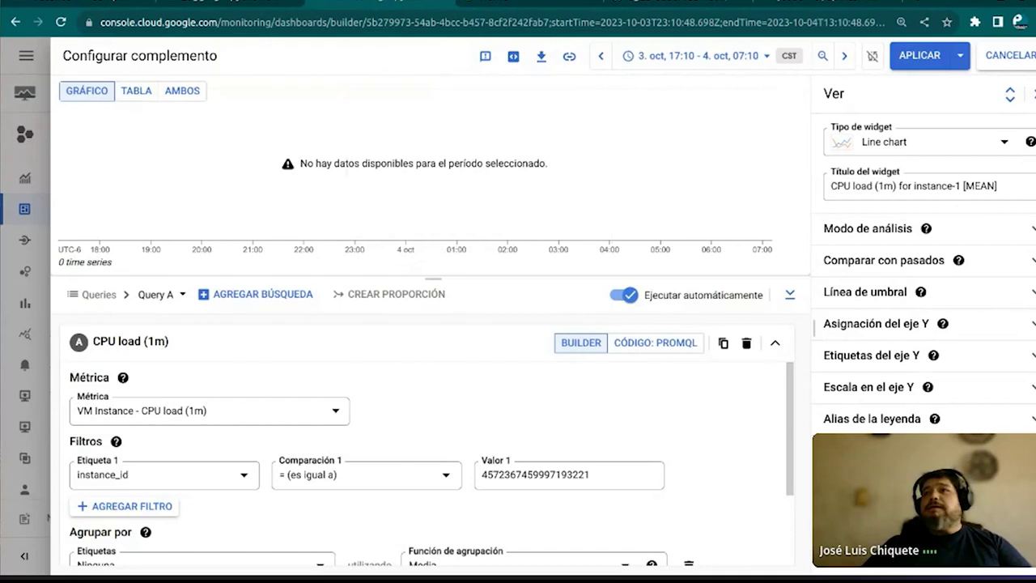
Change the widget type to Heatmap, triggering the incompatibility warning
click(1002, 141)
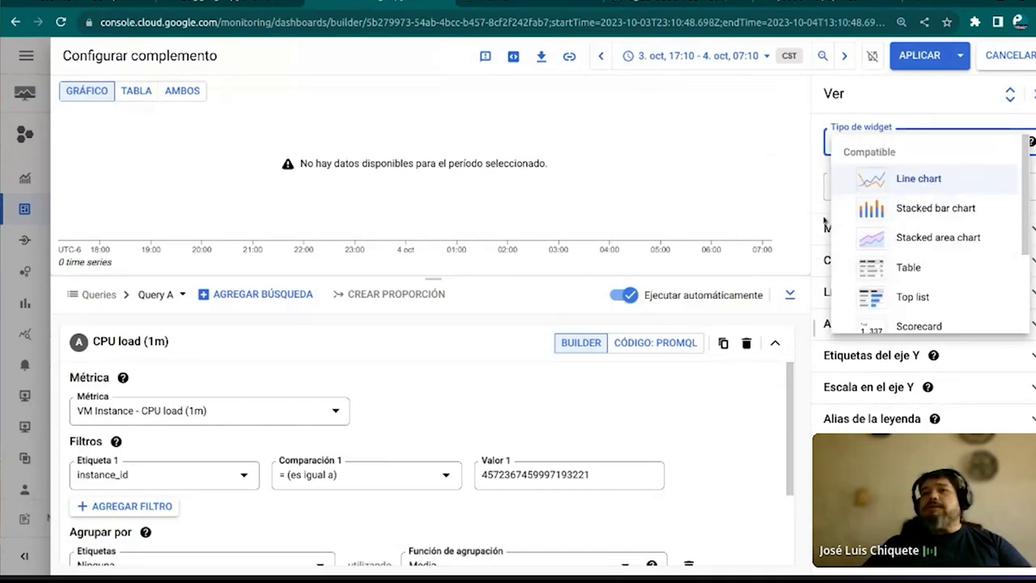
scroll(913, 232, down, 3)
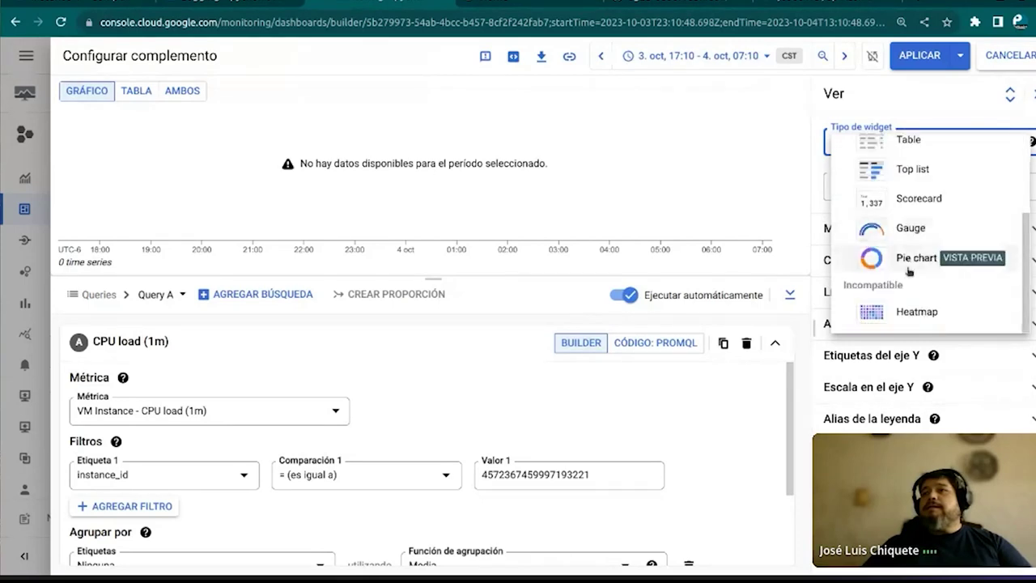
click(882, 315)
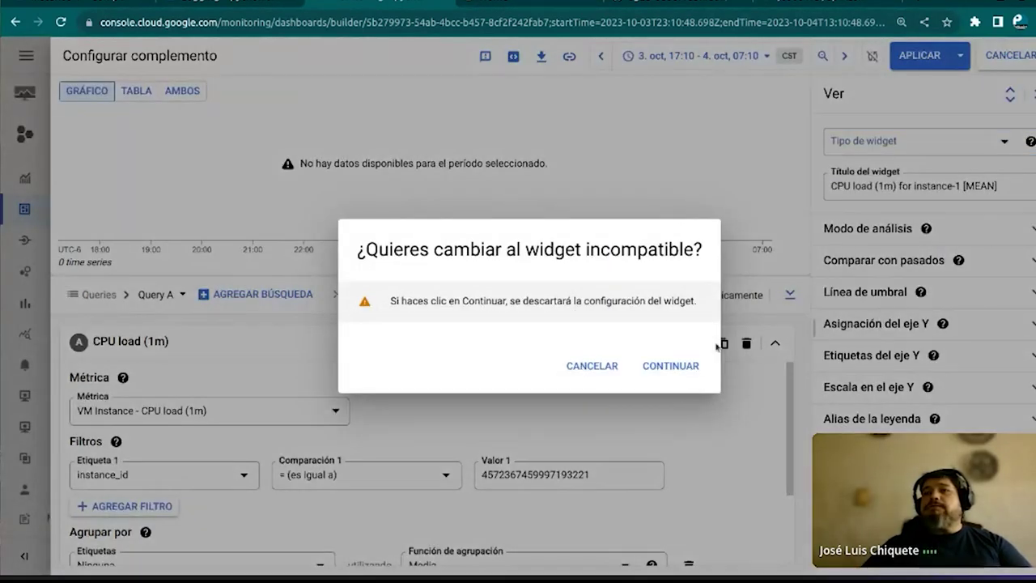
Confirm the Heatmap switch and set the metric to GAE Application > Http > Response count
click(672, 365)
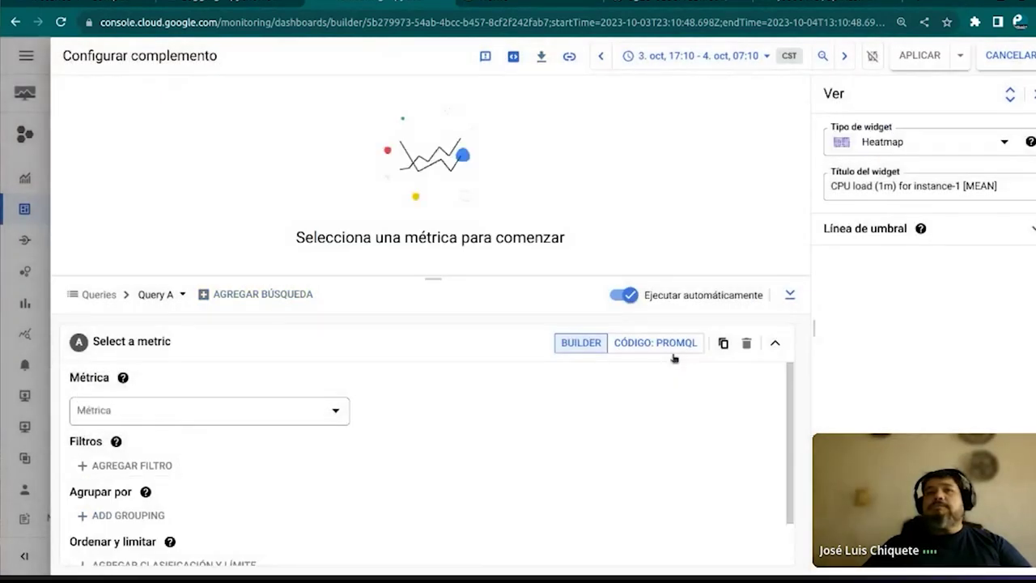
click(317, 409)
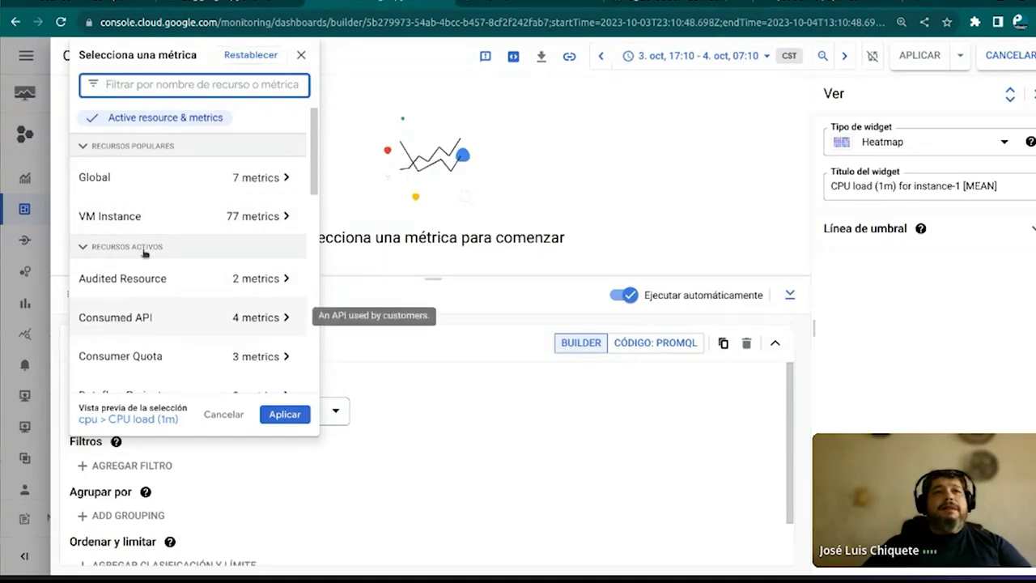
scroll(150, 214, down, 3)
scroll(150, 214, down, 1)
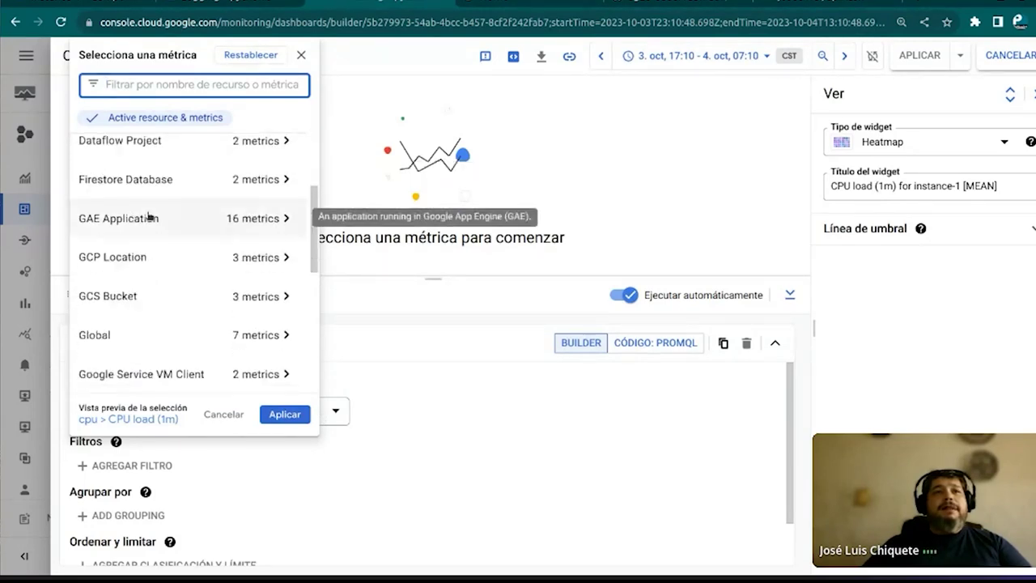
click(285, 219)
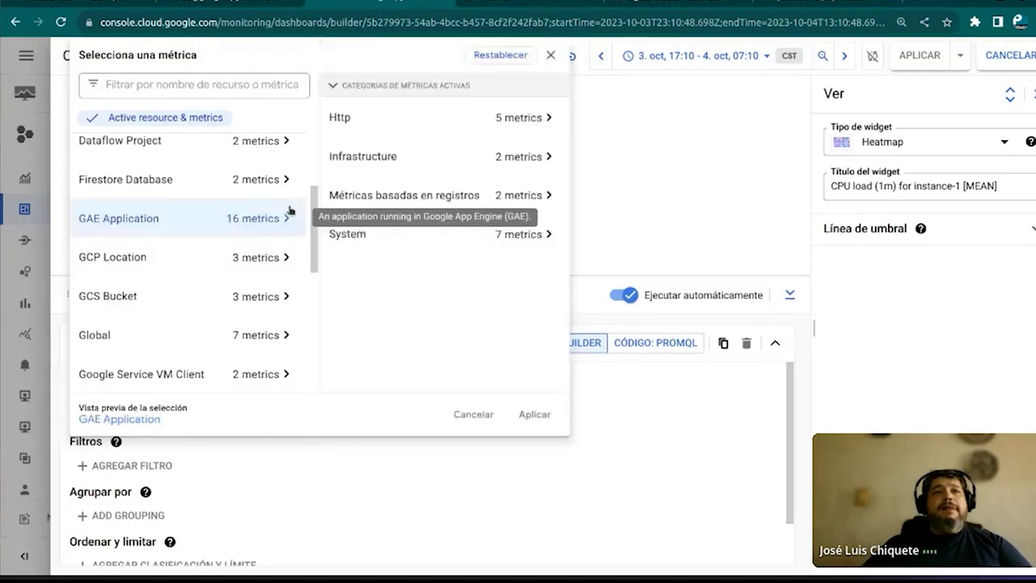
click(518, 119)
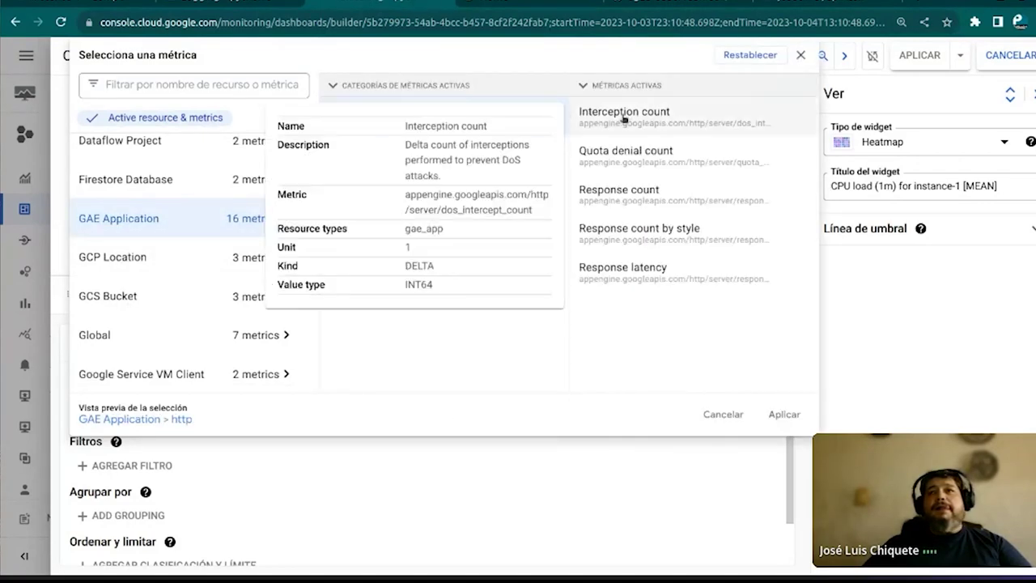
click(633, 194)
click(785, 414)
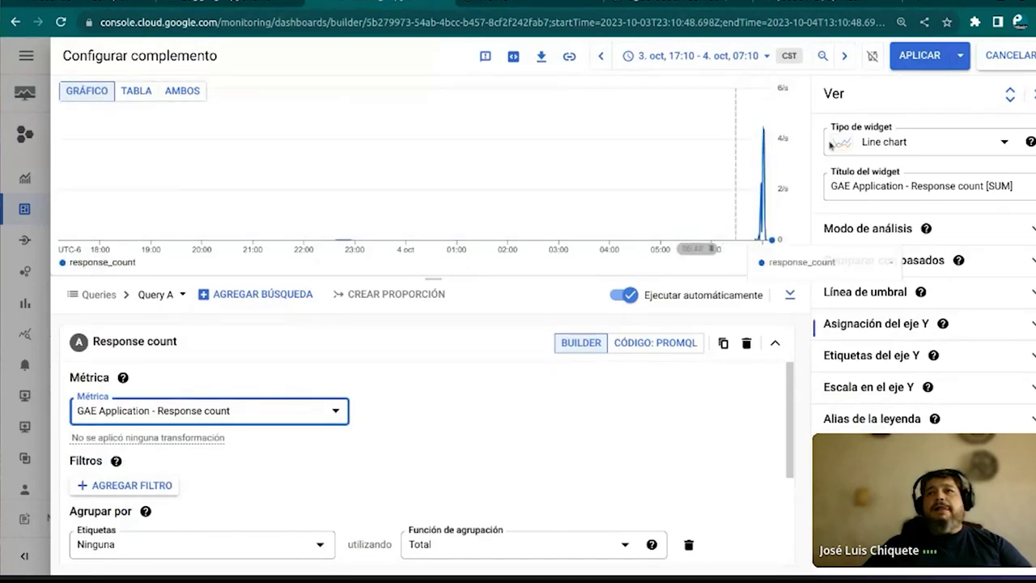
Display Response count as a Stacked bar chart, then request the Heatmap type again
click(961, 152)
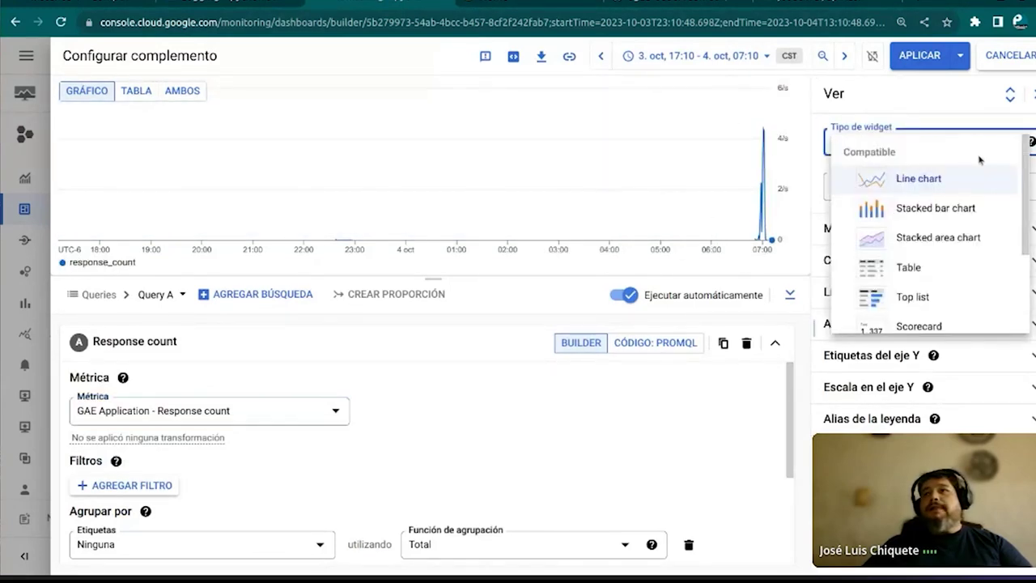
click(941, 213)
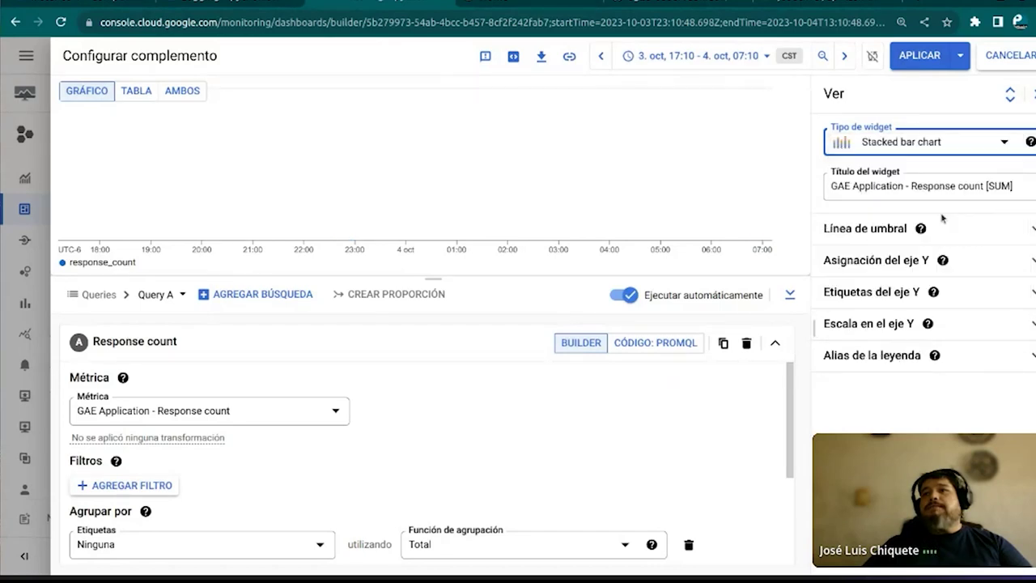
mouse_move(761, 168)
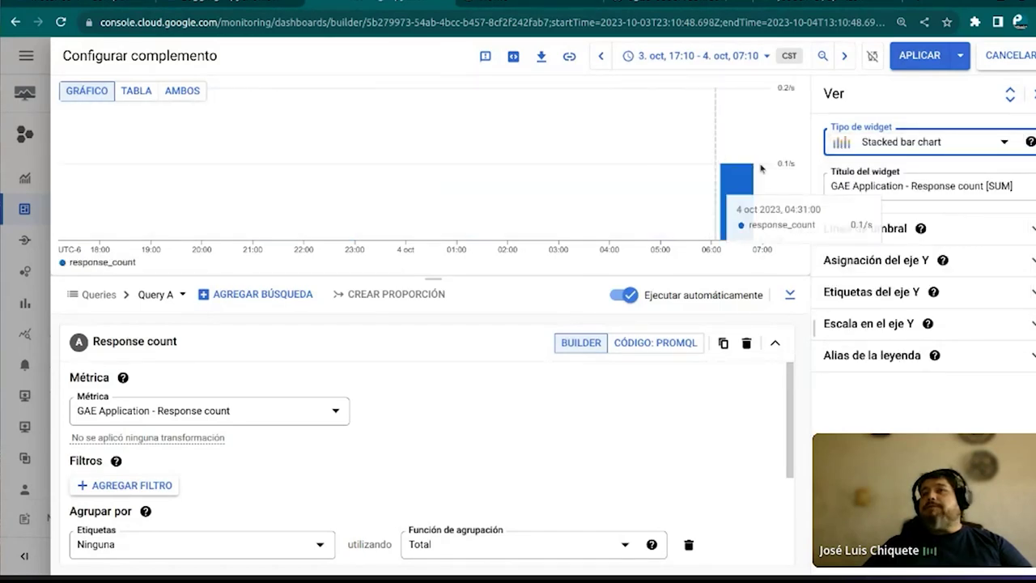
click(1005, 139)
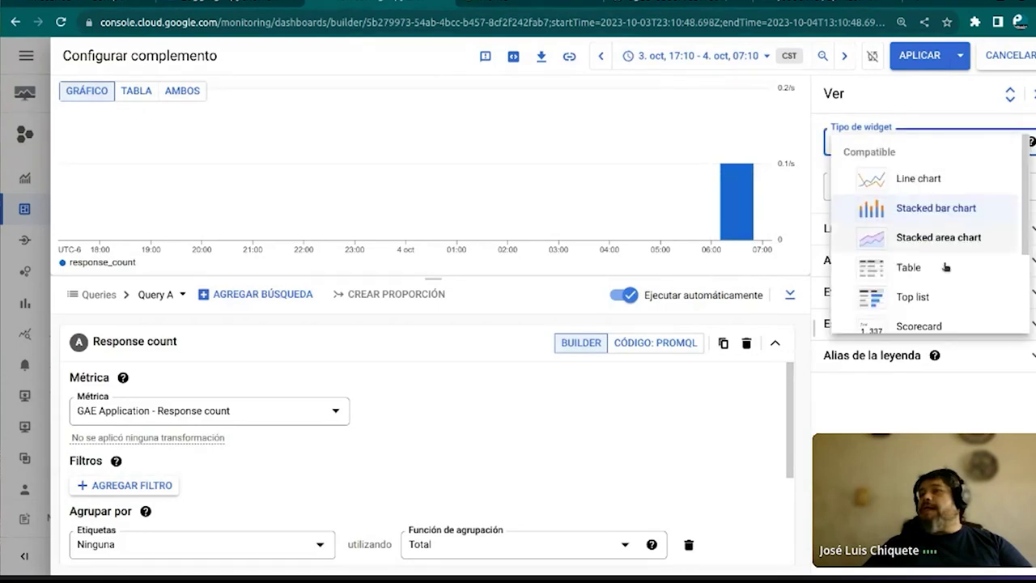
scroll(882, 299, down, 3)
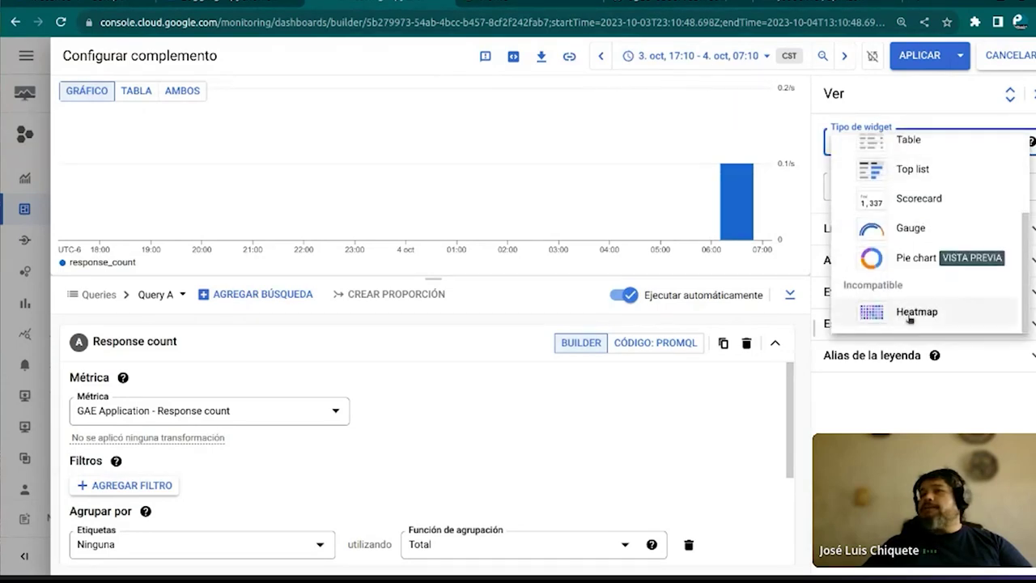
click(912, 315)
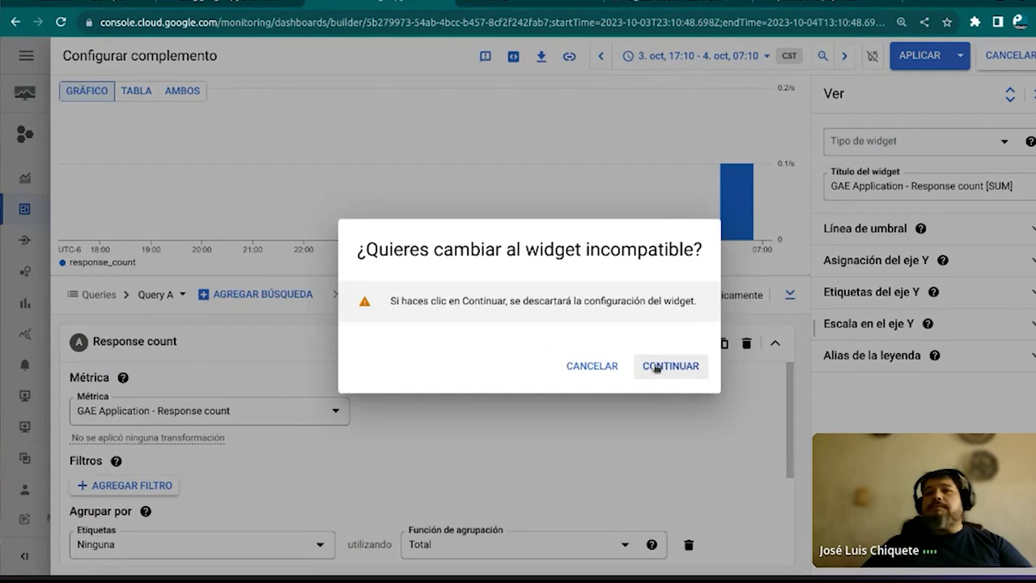
Confirm the Heatmap switch and set the metric to GAE Application > System > CPU utilization
click(656, 367)
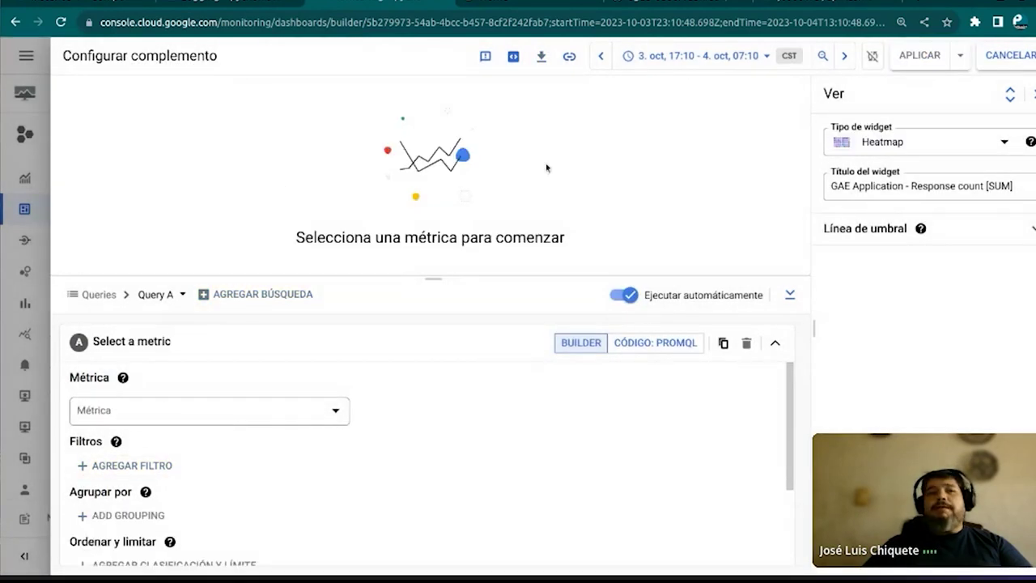
click(287, 406)
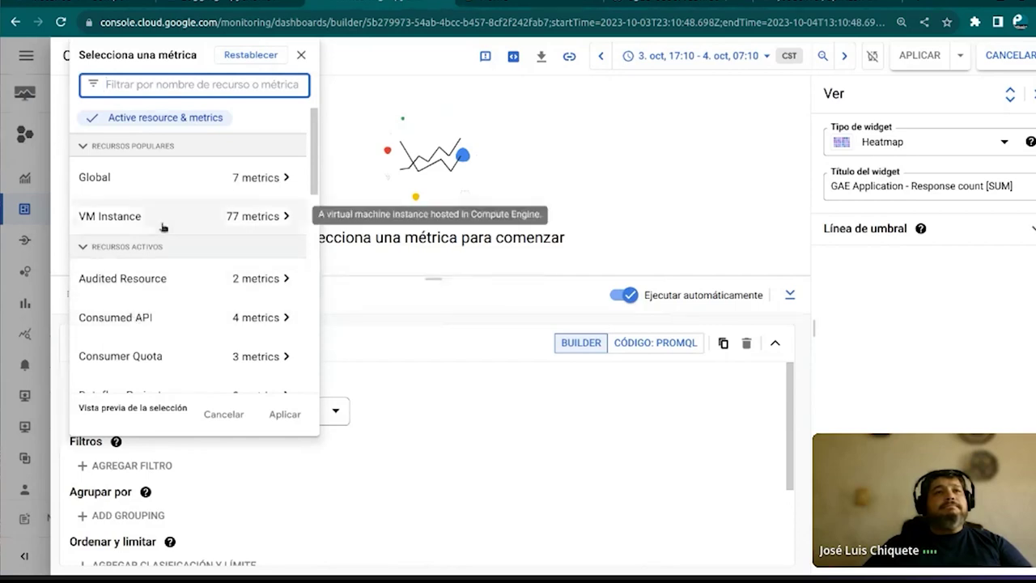
click(201, 215)
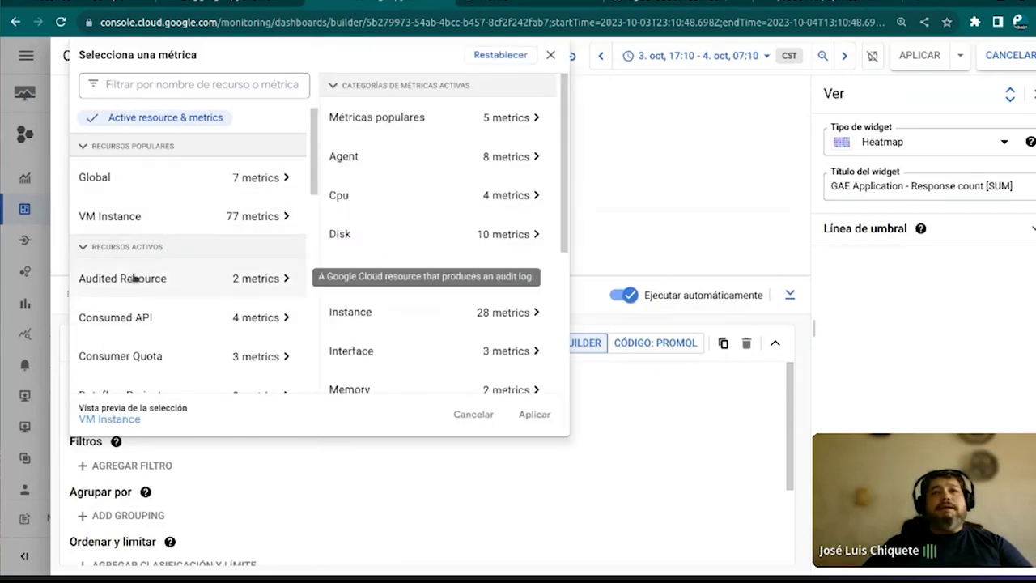
scroll(145, 323, down, 3)
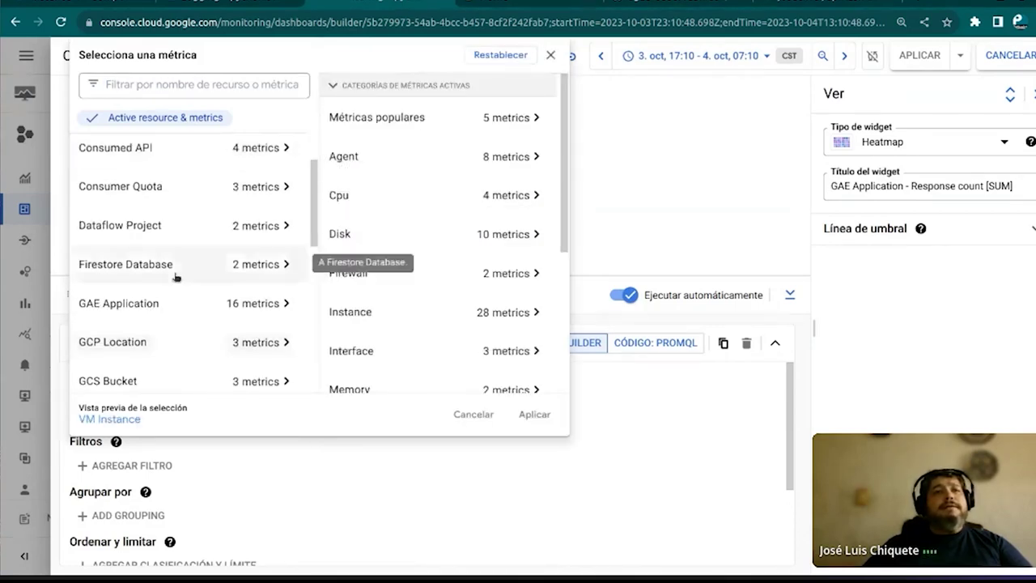
scroll(144, 267, up, 1)
scroll(144, 266, down, 3)
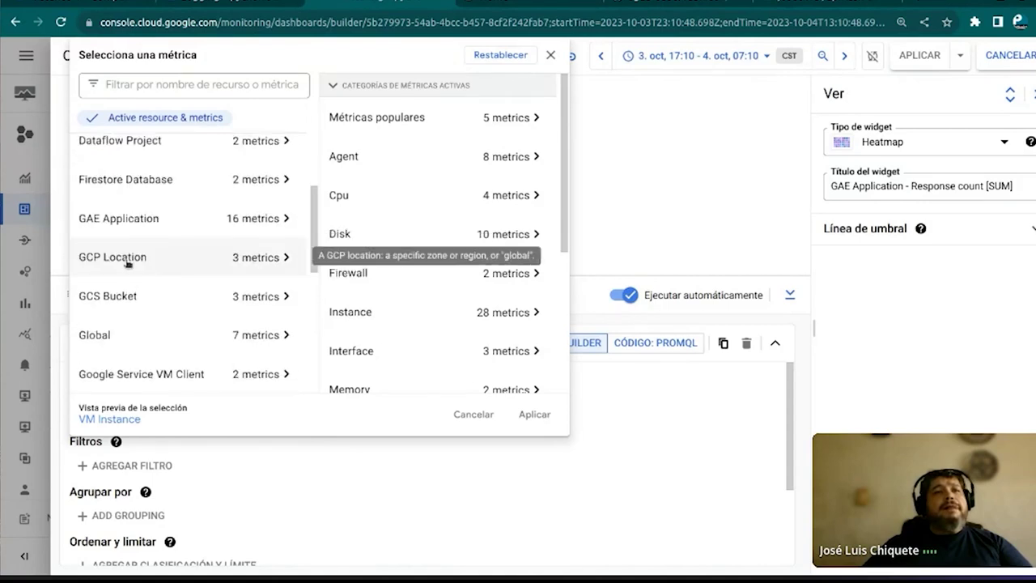
click(150, 218)
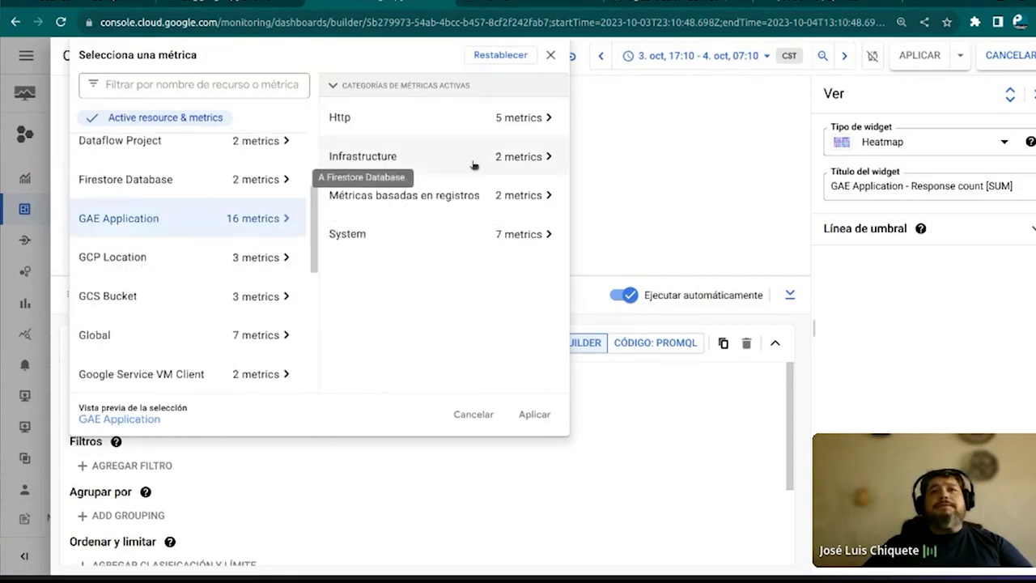
click(418, 158)
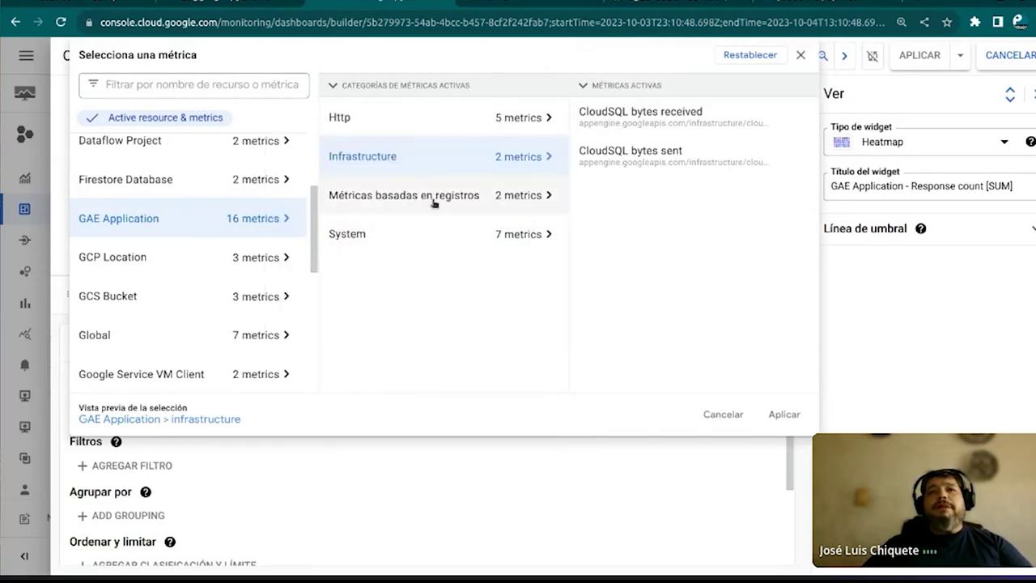
click(412, 235)
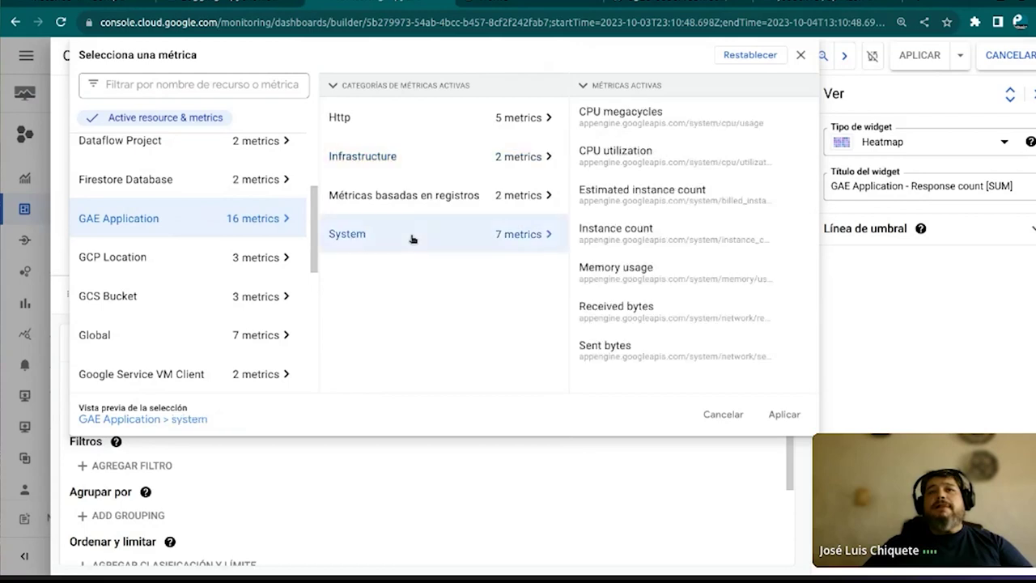
click(617, 155)
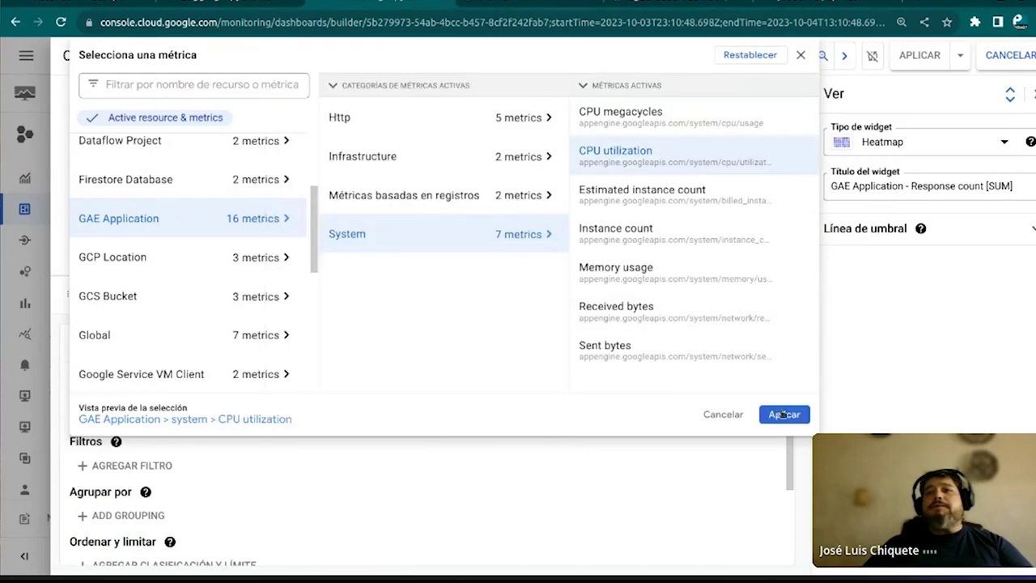
click(783, 414)
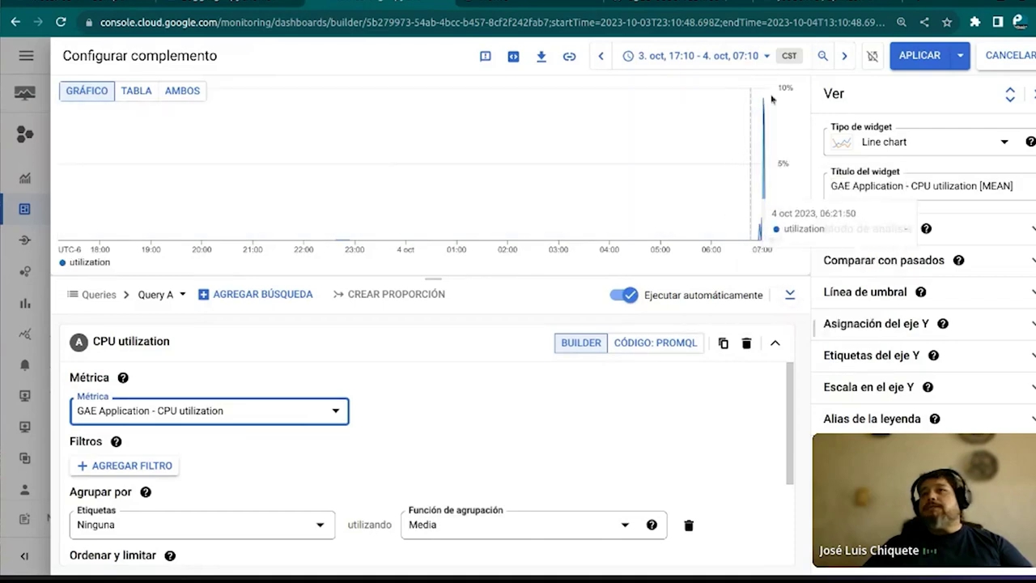
Preview the CPU utilization widget as a stacked area chart, a table and a gauge
click(1001, 146)
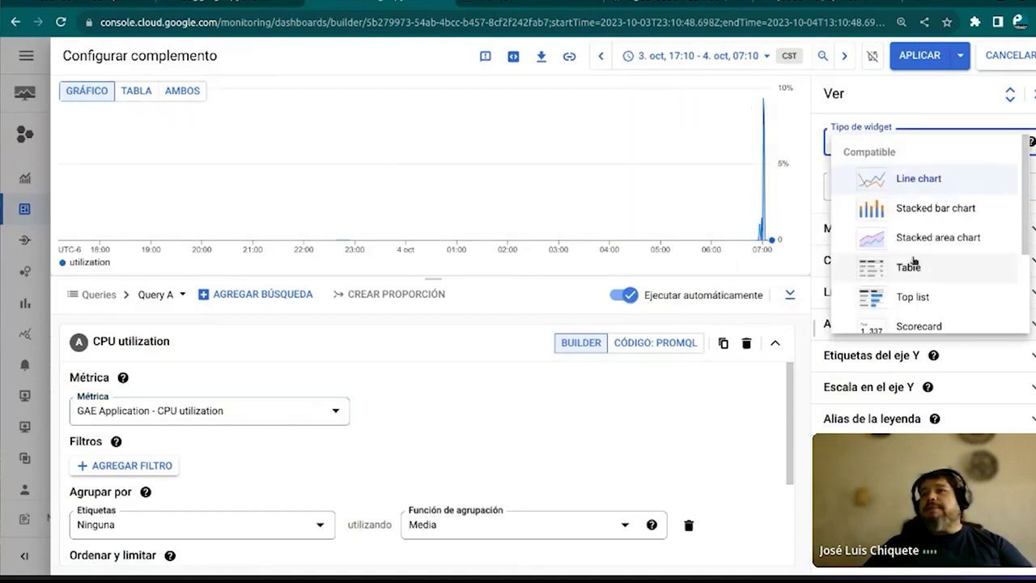
click(940, 237)
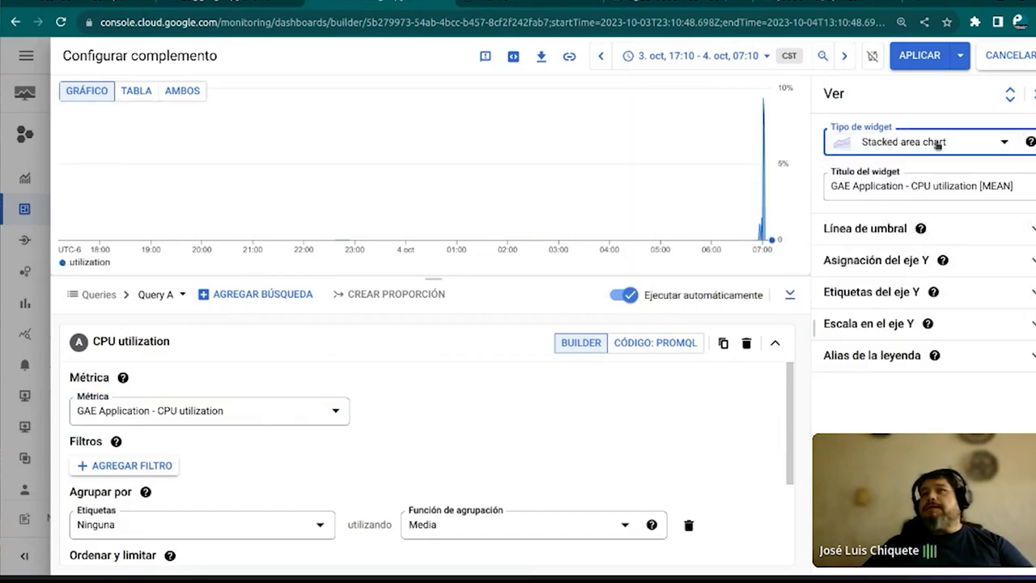
mouse_move(770, 236)
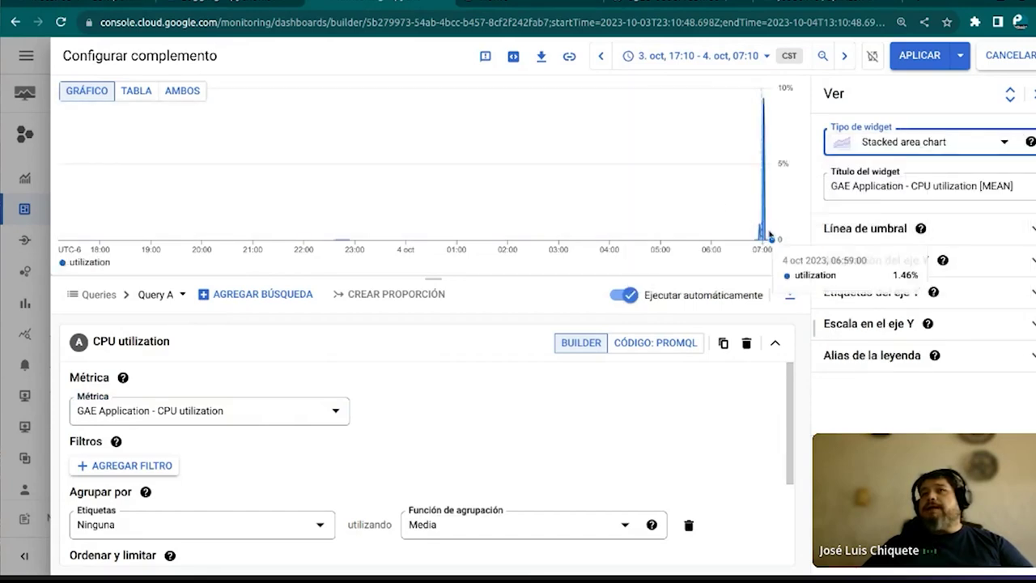
click(1007, 140)
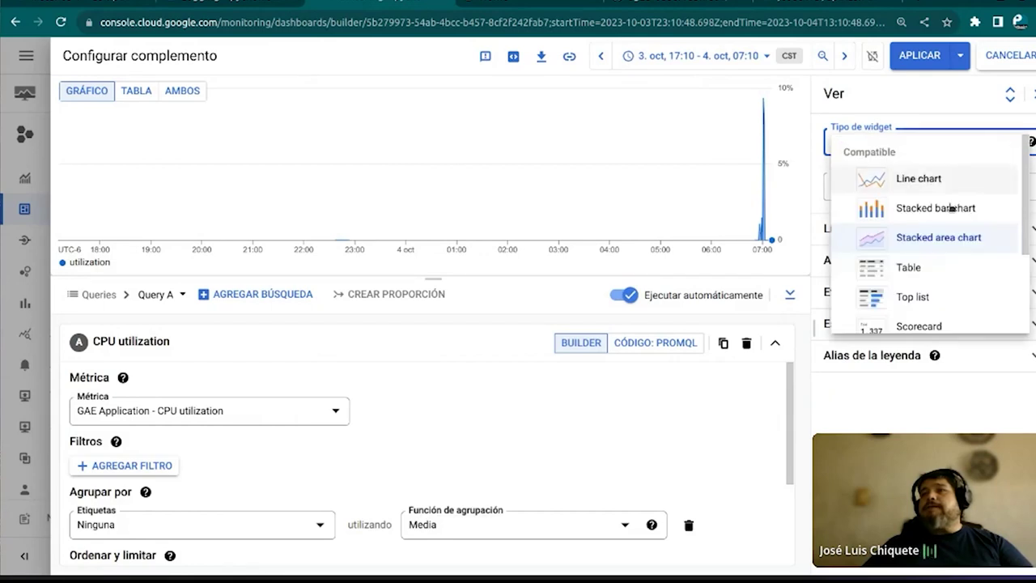
click(899, 276)
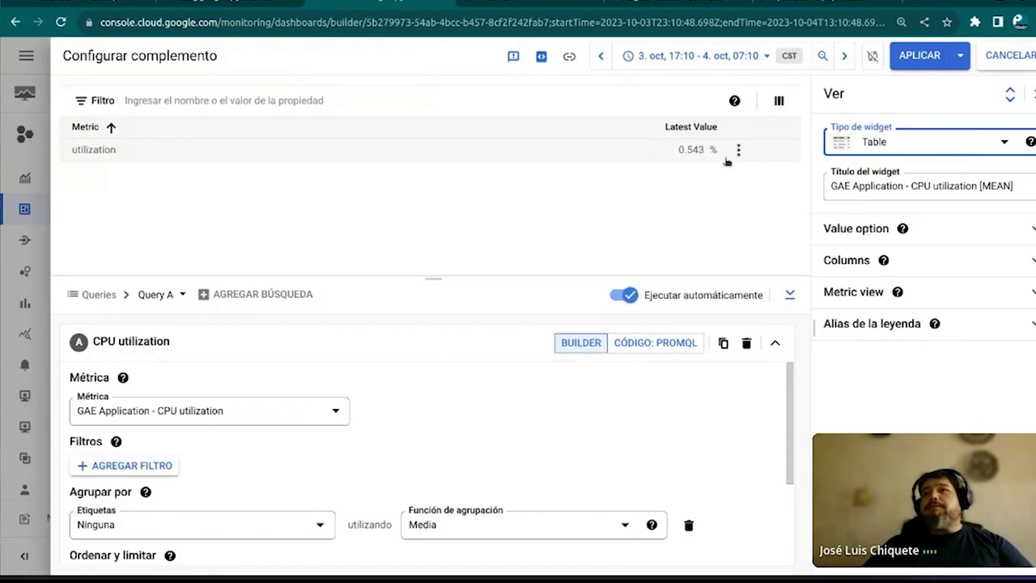
click(955, 146)
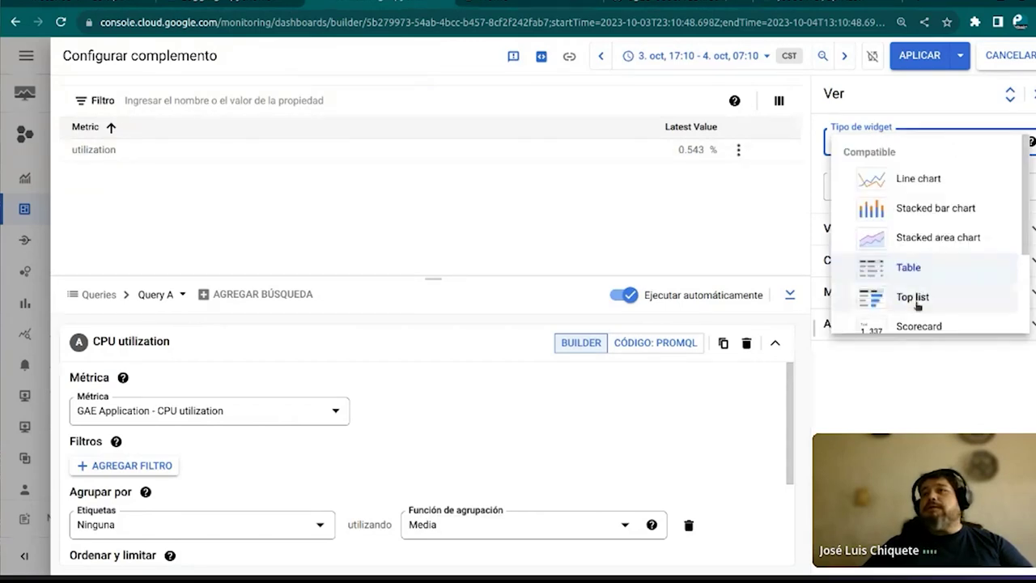
scroll(919, 306, down, 3)
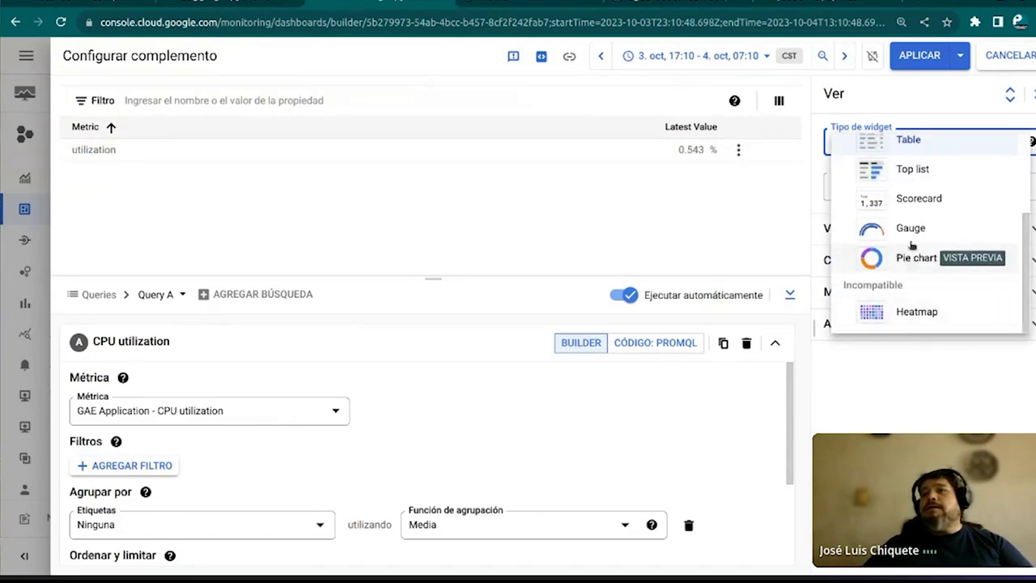
click(910, 229)
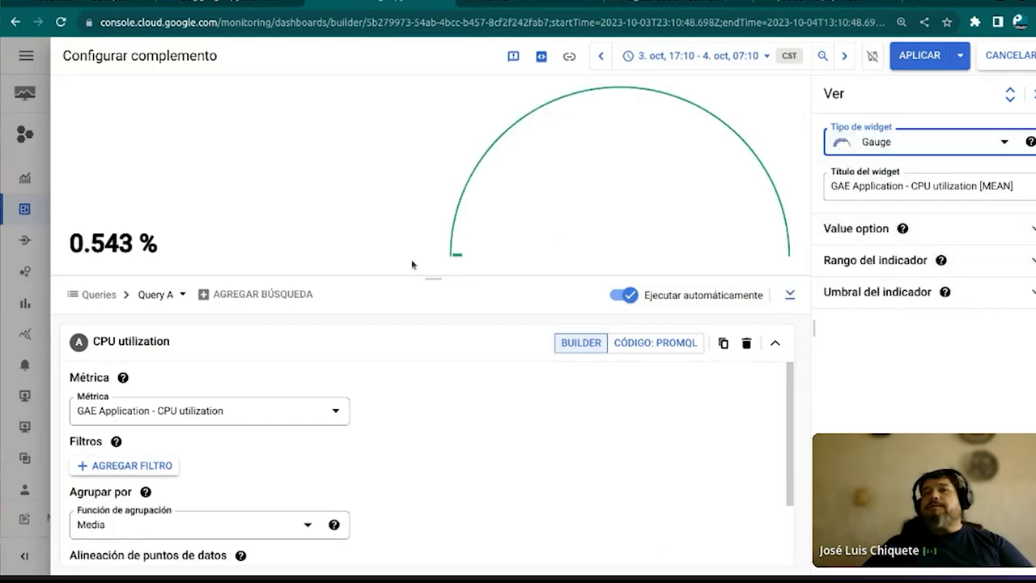
Settle on a Scorecard, apply it to the dashboard, and switch to the Jupyter file browser
click(1000, 141)
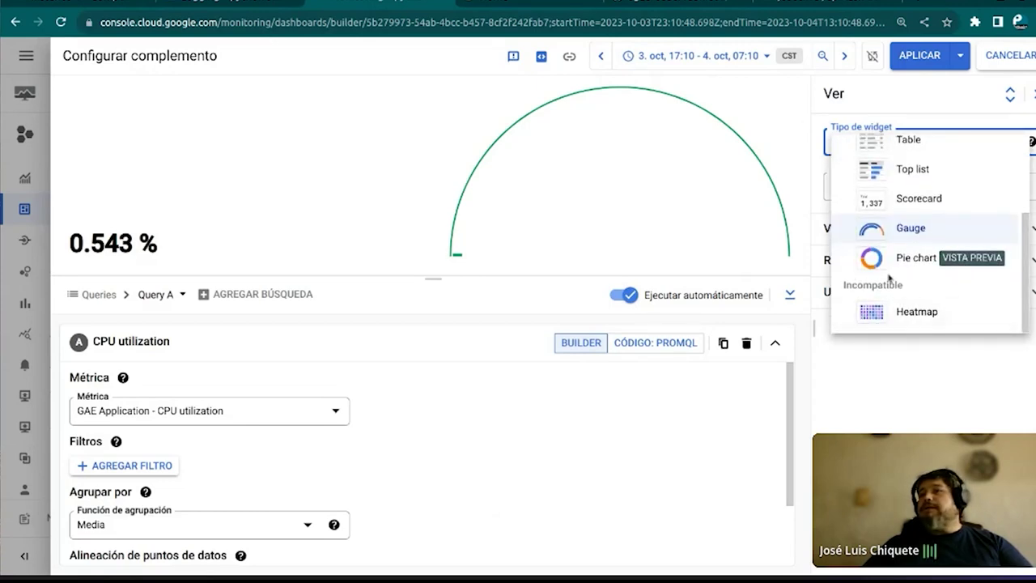
click(913, 201)
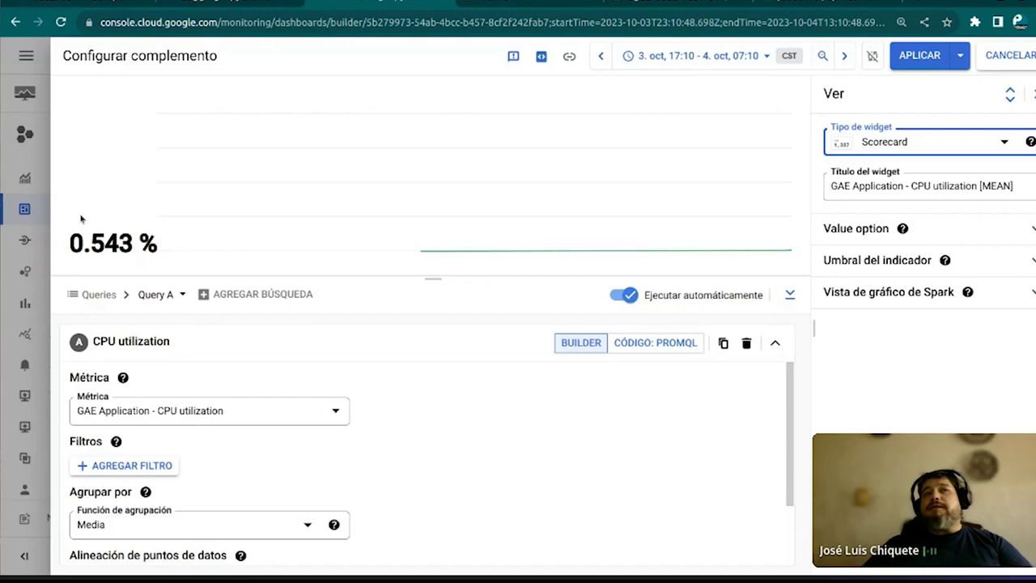
click(919, 55)
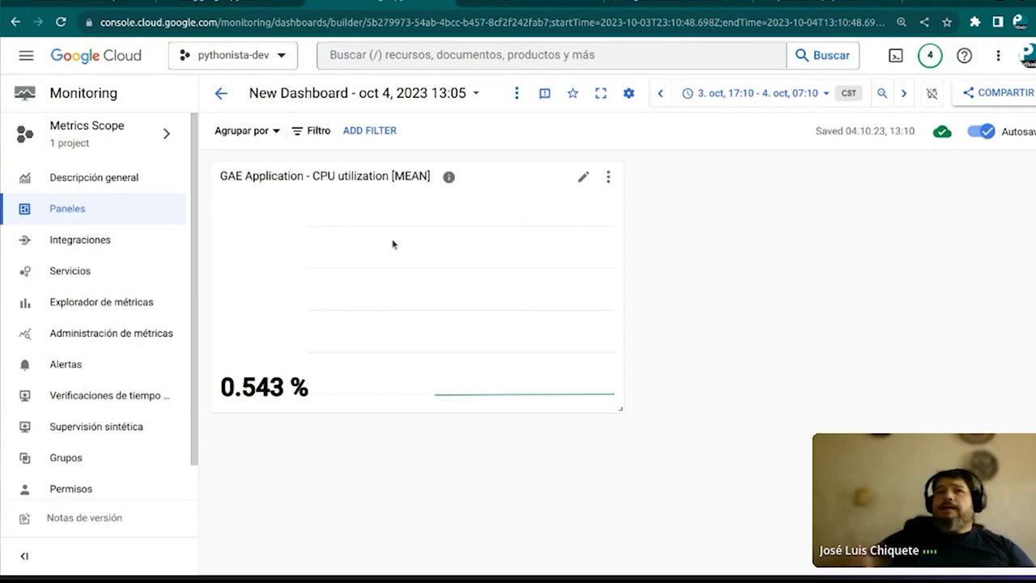
click(537, 4)
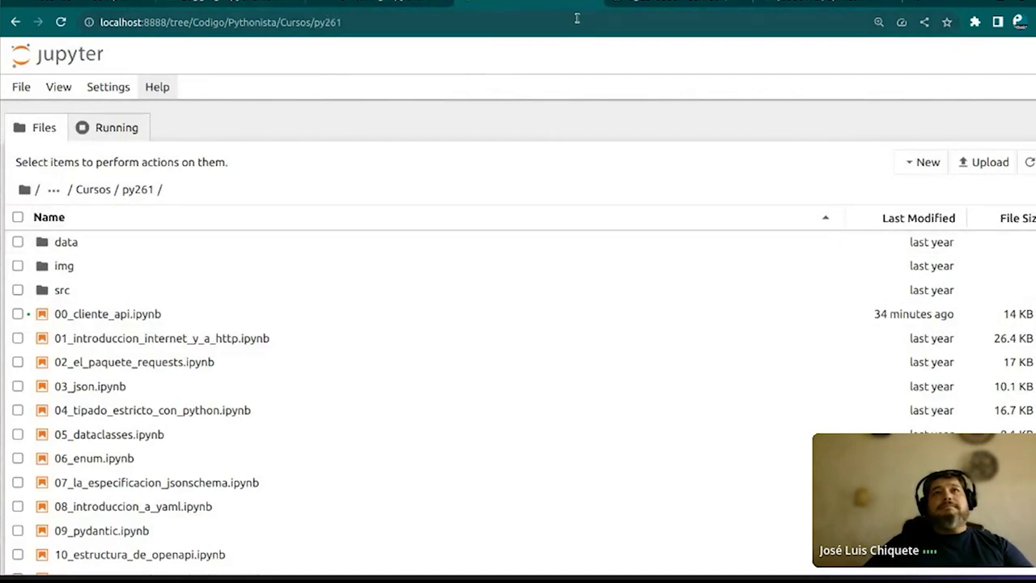
Switch to the GitHub notebook preview and scroll down to its Agentes section
click(680, 5)
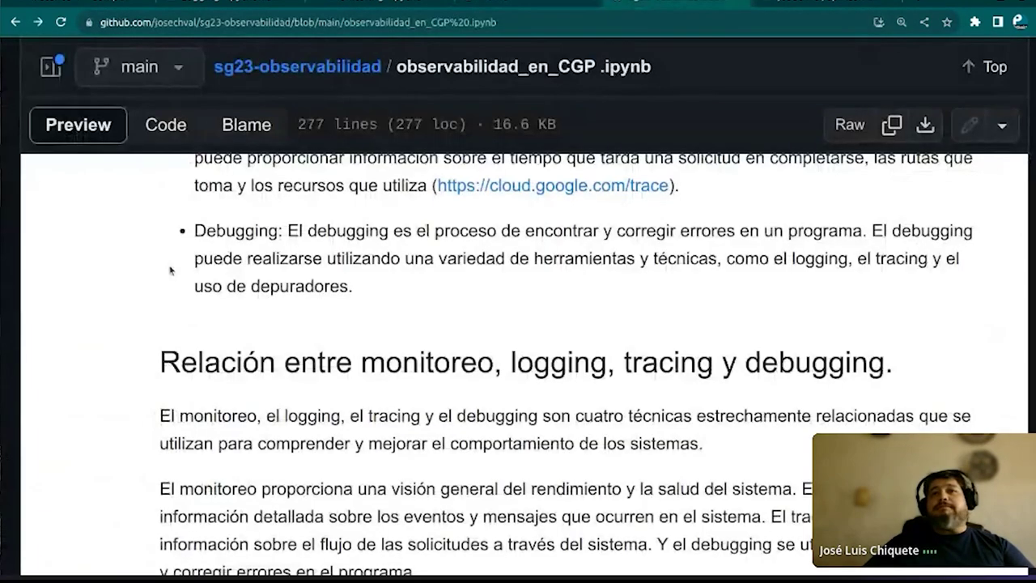
scroll(518, 365, up, 4)
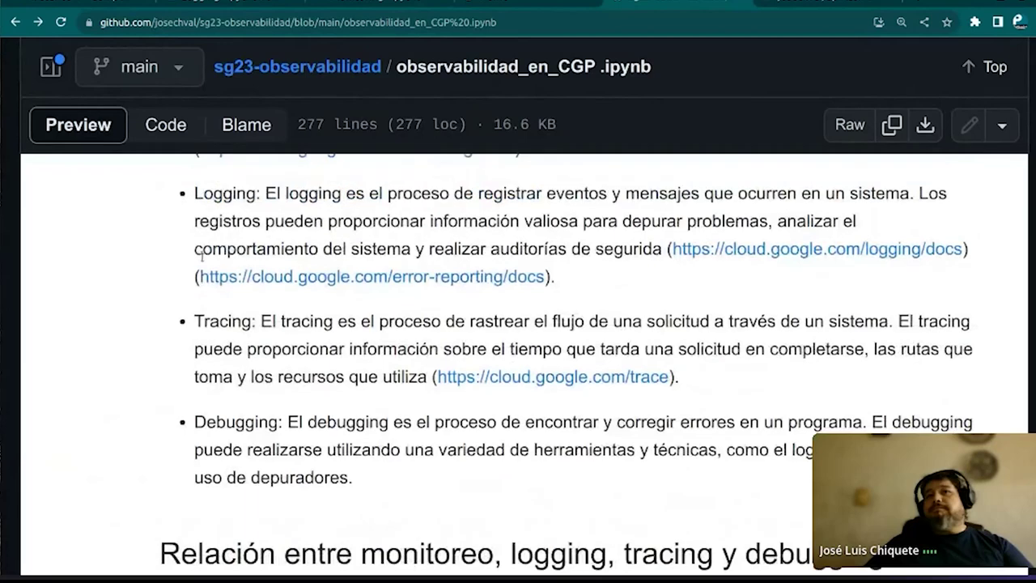
scroll(518, 365, down, 4)
scroll(203, 256, down, 2)
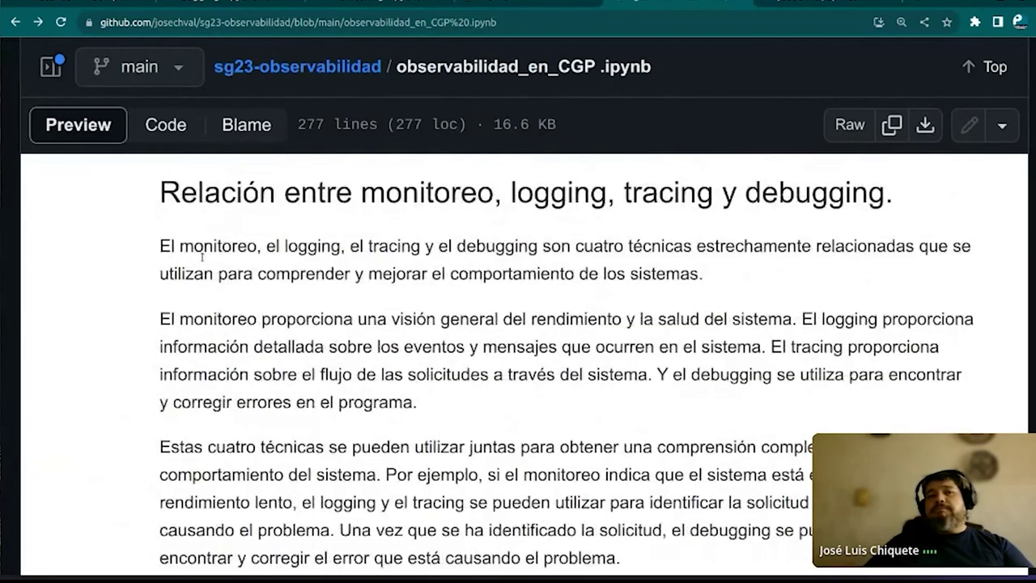
scroll(202, 256, down, 6)
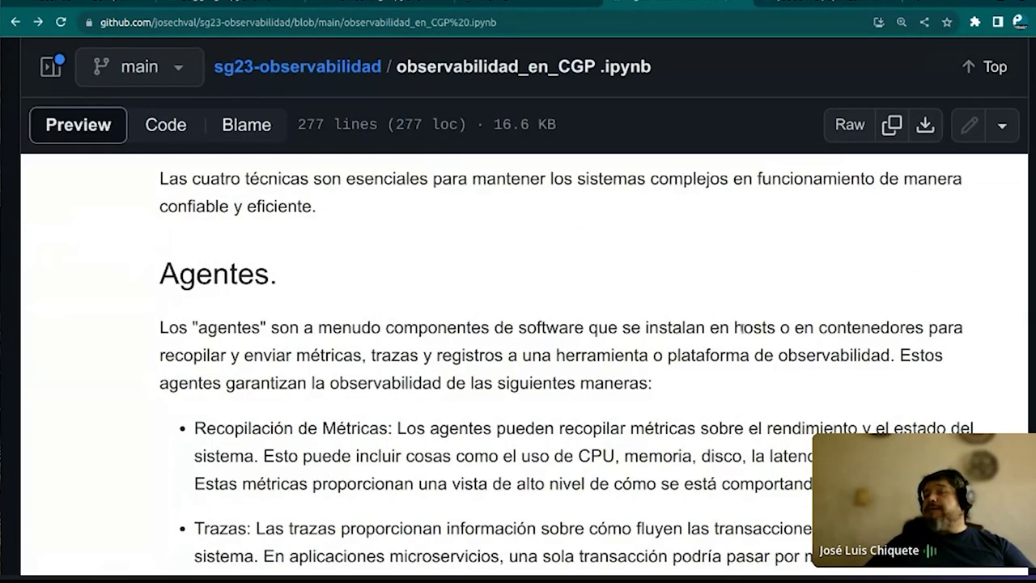
Highlight the passages on sending metrics, traces and logs and the Recopilación de Métricas label
drag(742, 327, 716, 330)
click(300, 323)
drag(230, 354, 871, 356)
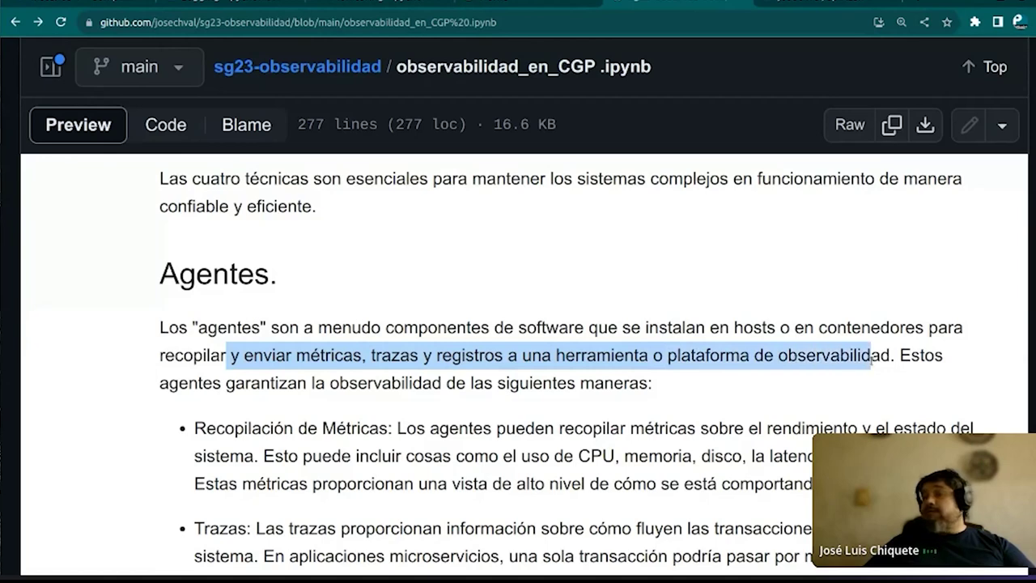
click(753, 348)
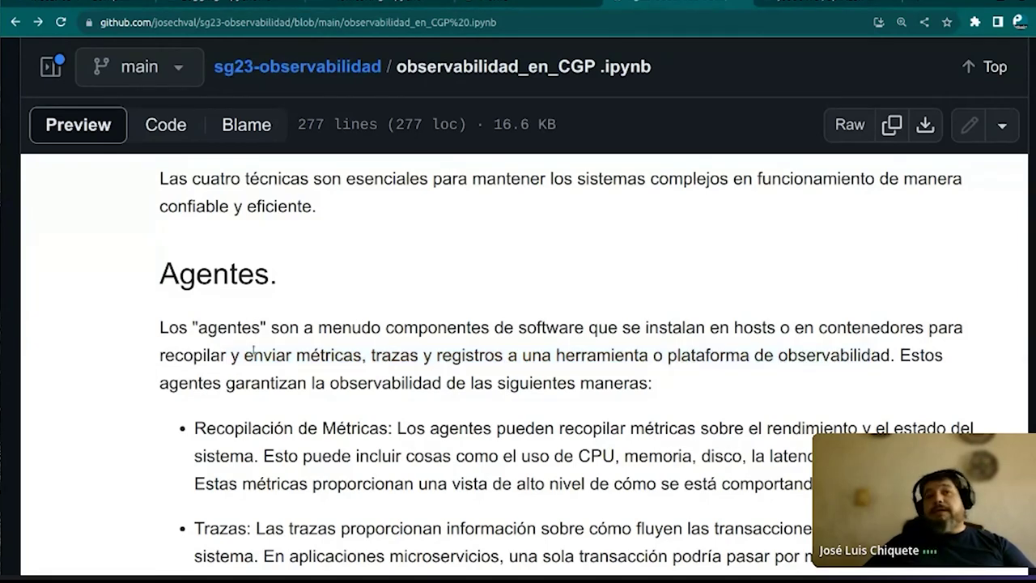
scroll(252, 387, down, 2)
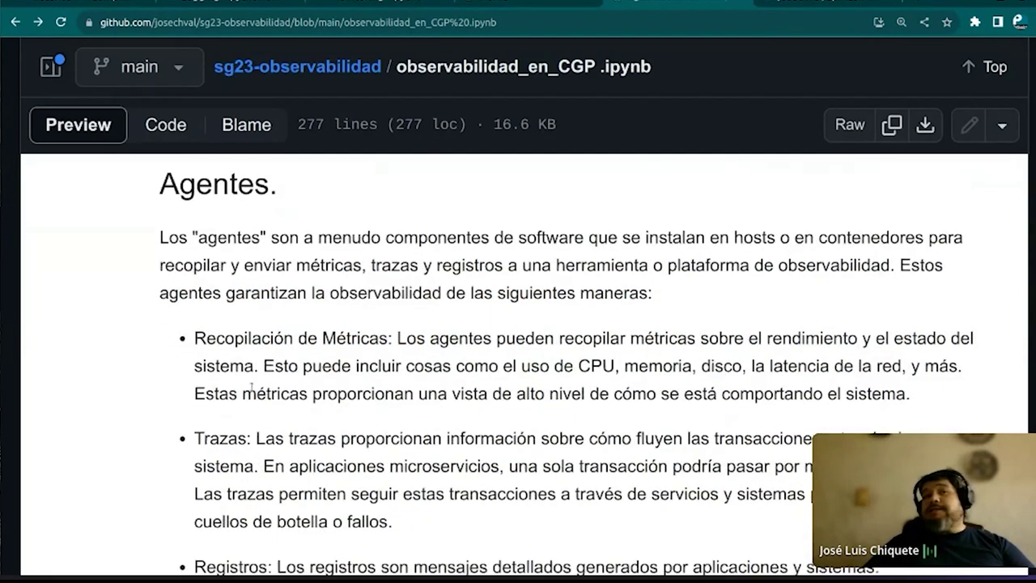
drag(254, 258, 395, 258)
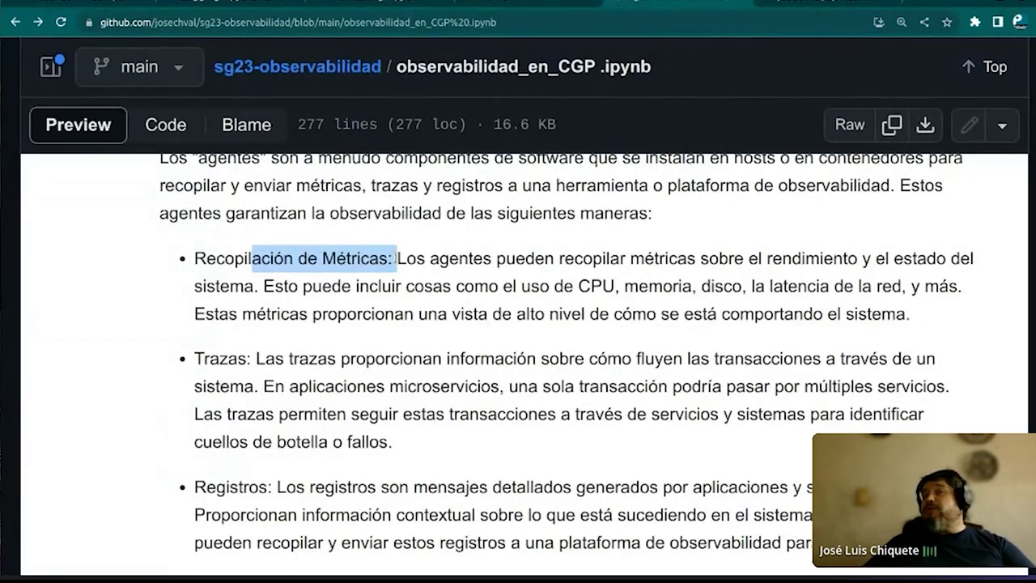
click(581, 276)
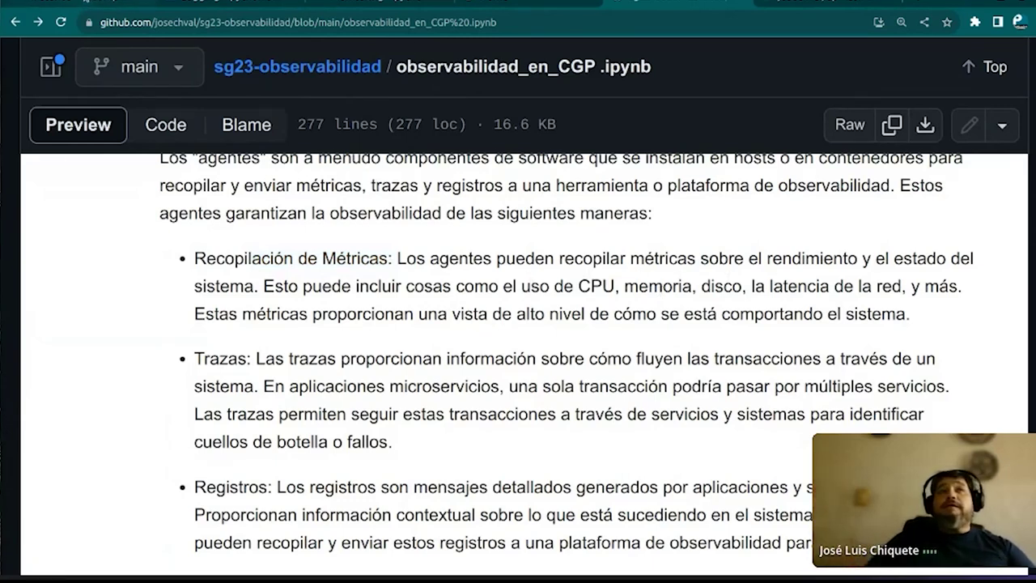
key(ctrl+Tab)
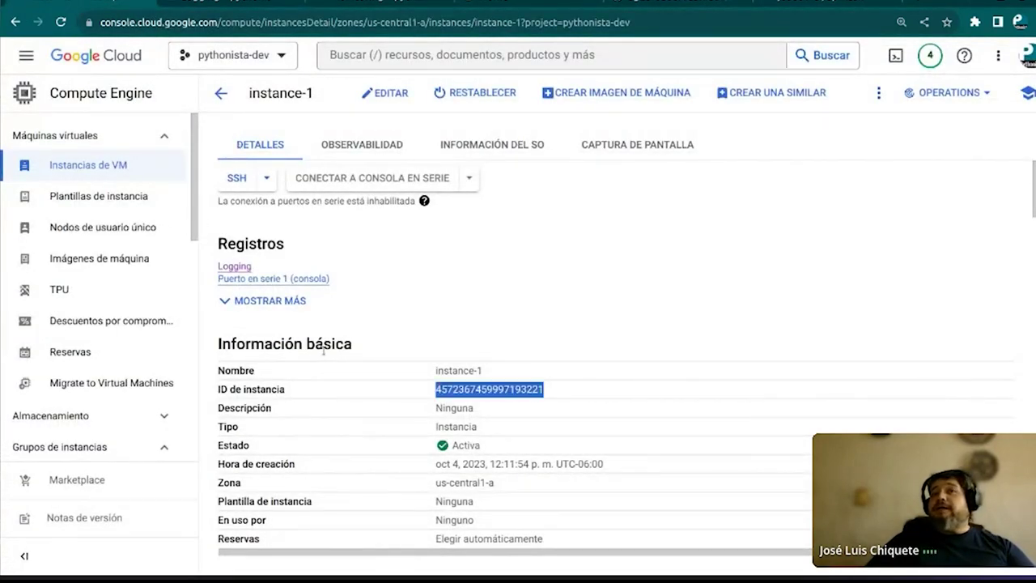
Choose Ver métricas from instance-1's OPERATIONS menu on its details page
scroll(324, 354, down, 7)
scroll(324, 353, up, 6)
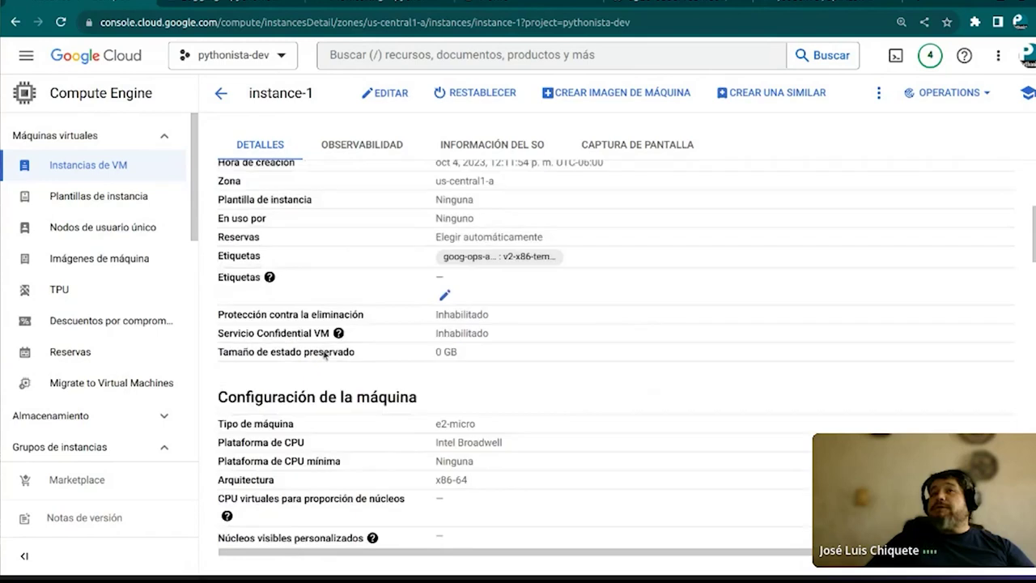
scroll(324, 352, down, 5)
scroll(832, 267, down, 2)
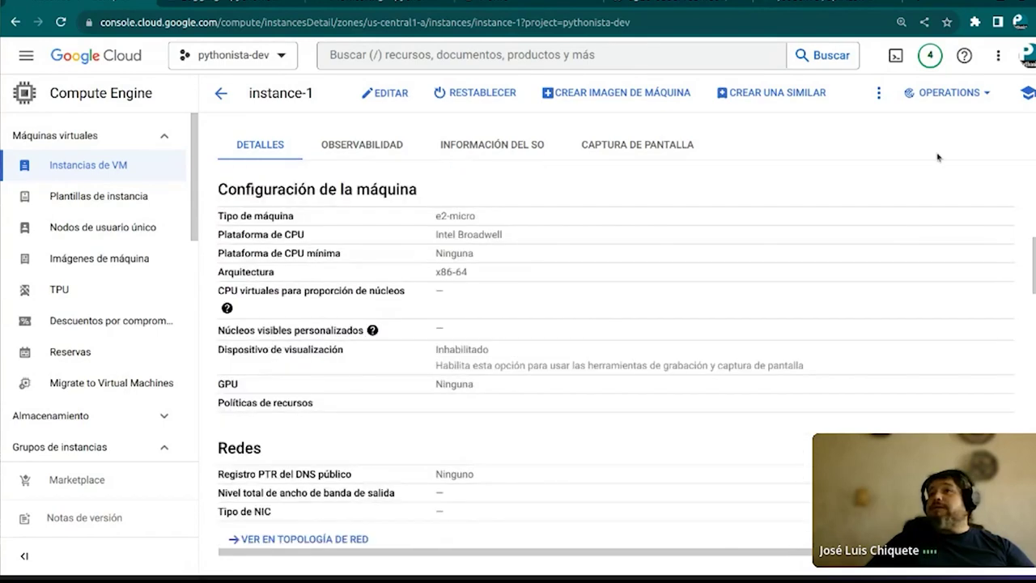
click(977, 94)
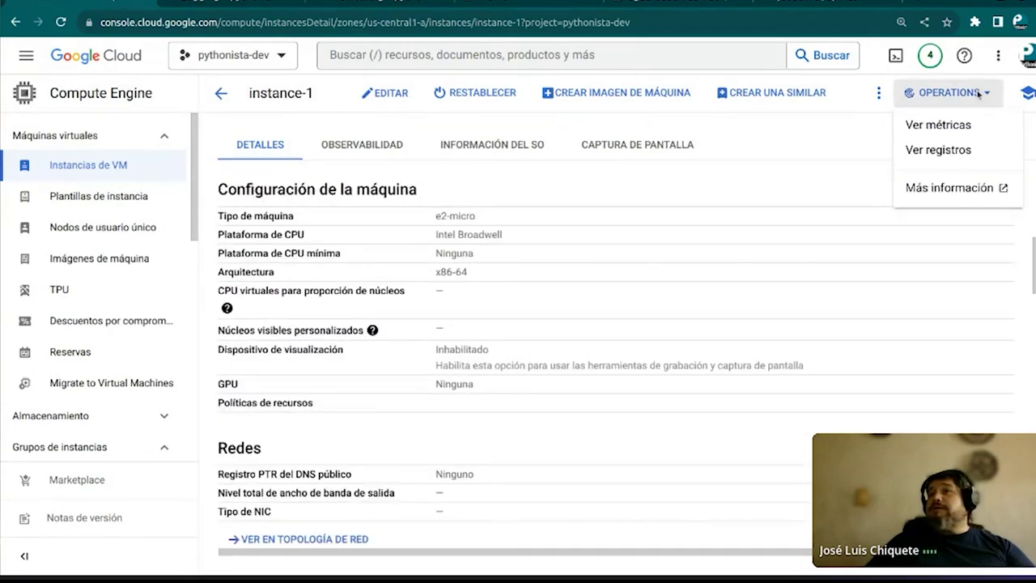
click(938, 125)
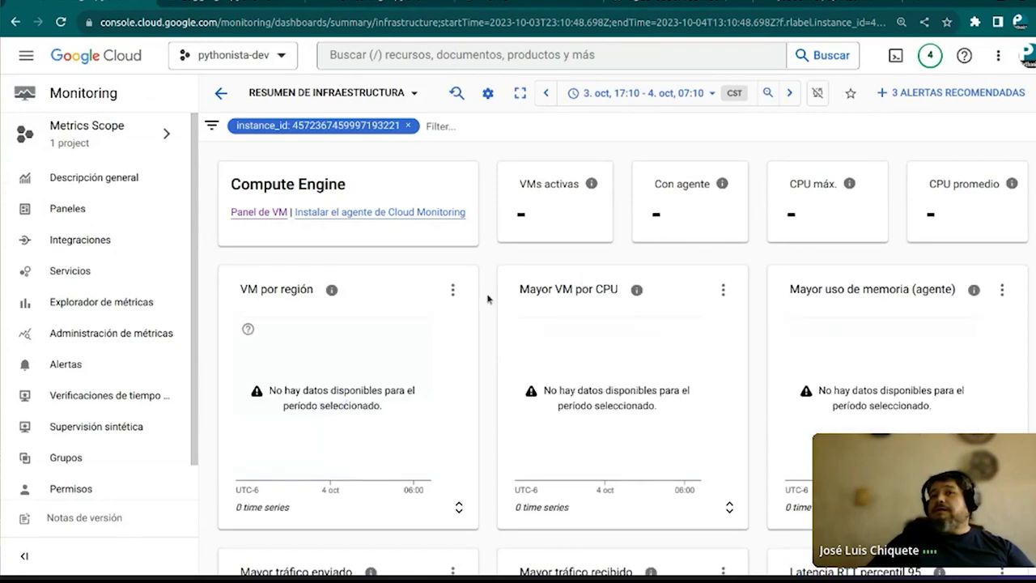
Scan the empty Resumen de infraestructura dashboard, then follow the Instalar el agente de Cloud Monitoring link
scroll(473, 318, down, 7)
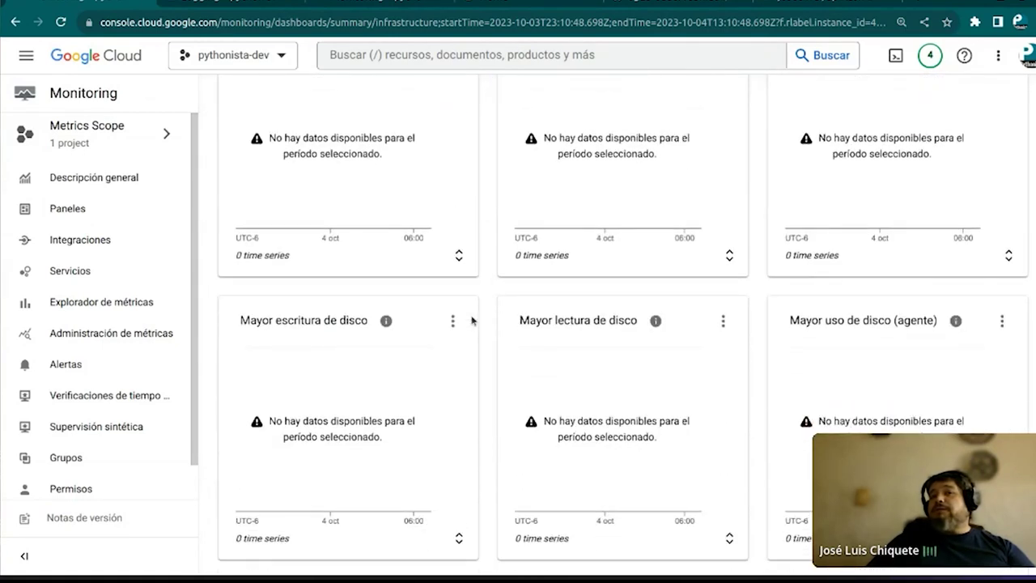
scroll(472, 321, up, 7)
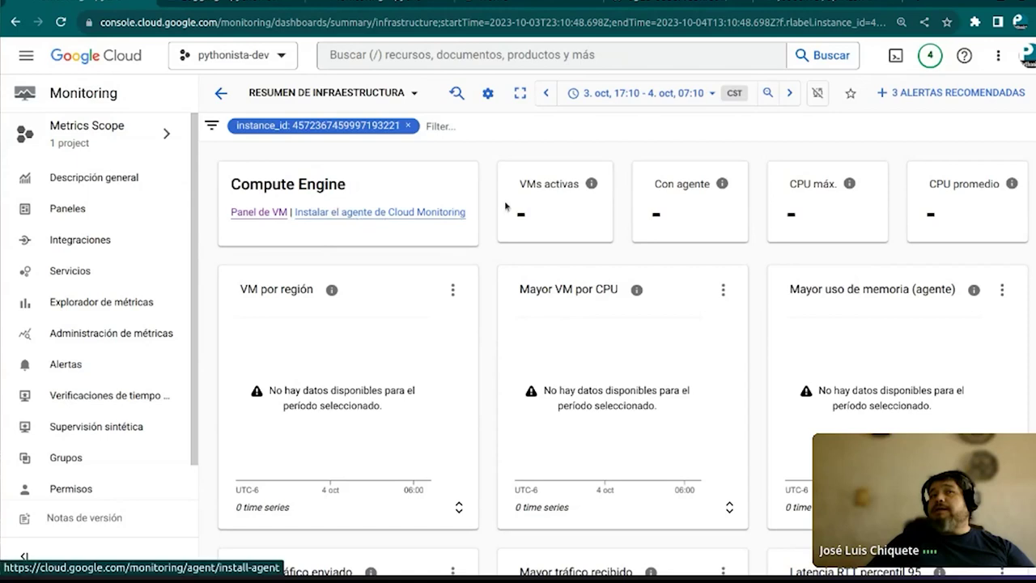
mouse_move(733, 200)
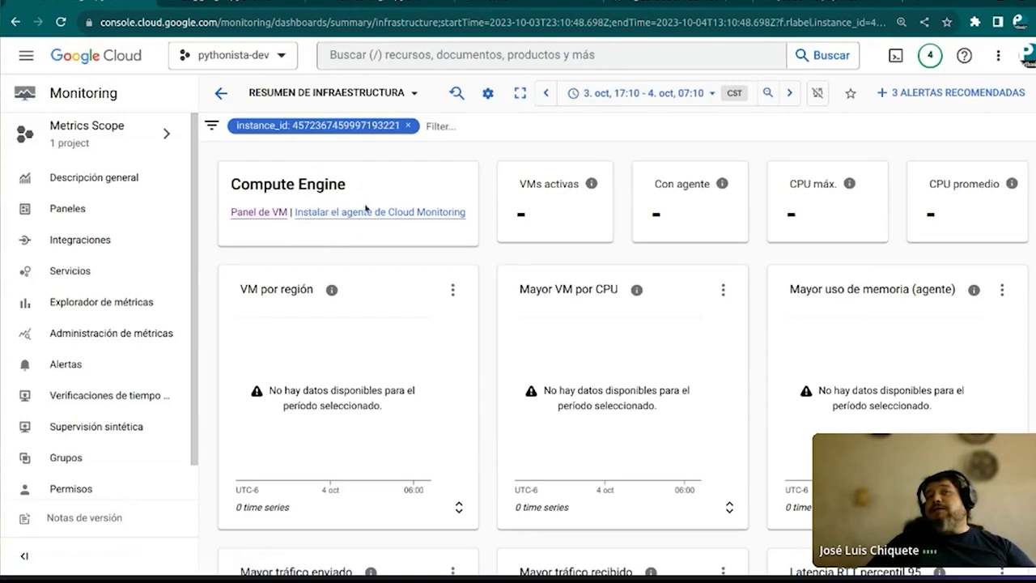
click(366, 213)
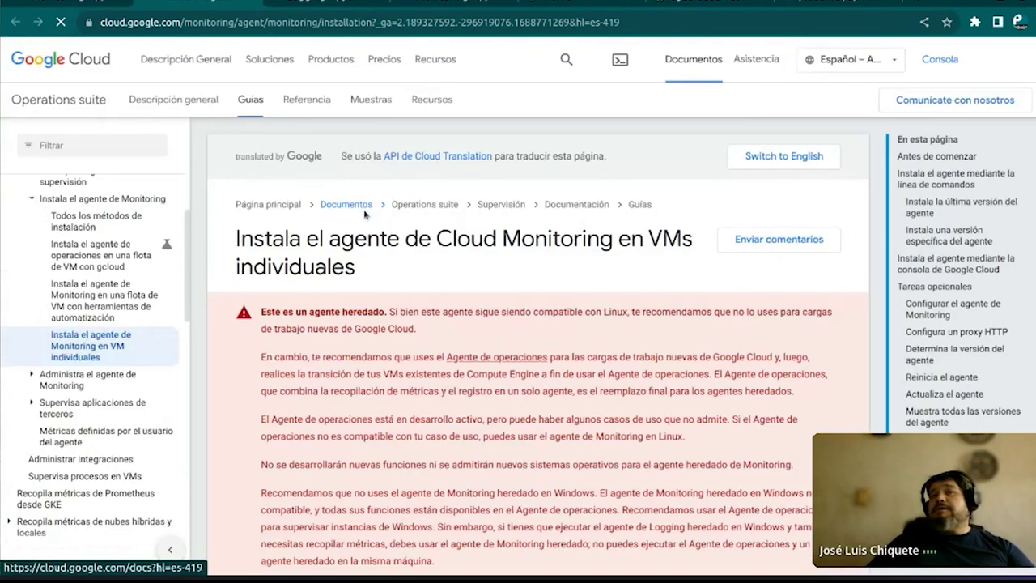
scroll(365, 213, down, 5)
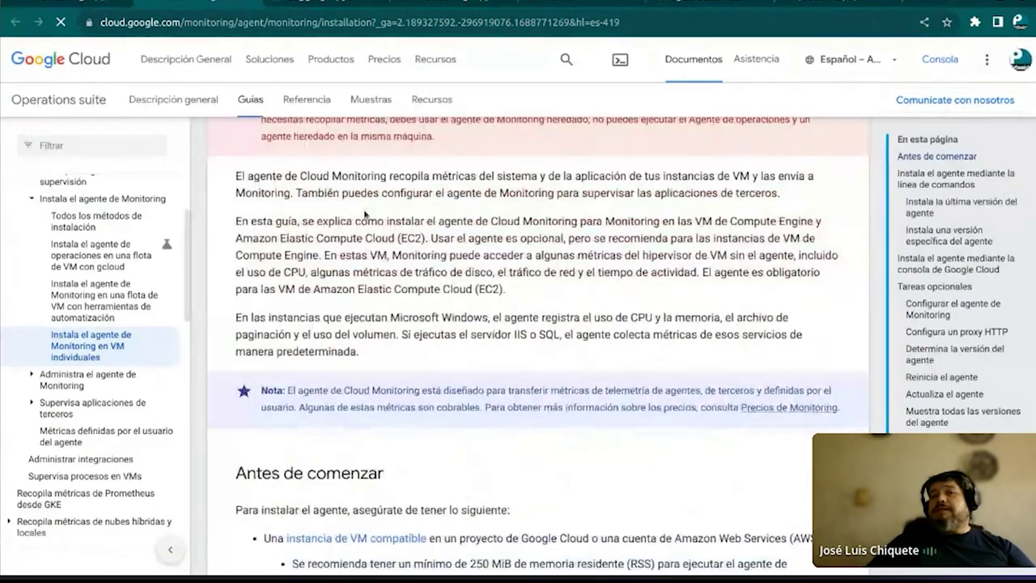
scroll(366, 213, up, 4)
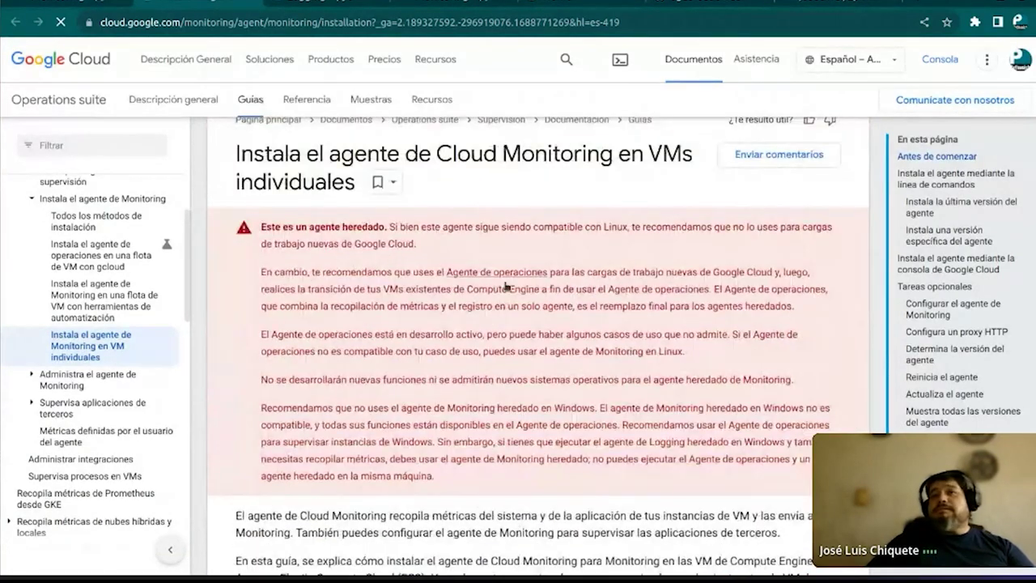
scroll(552, 262, down, 3)
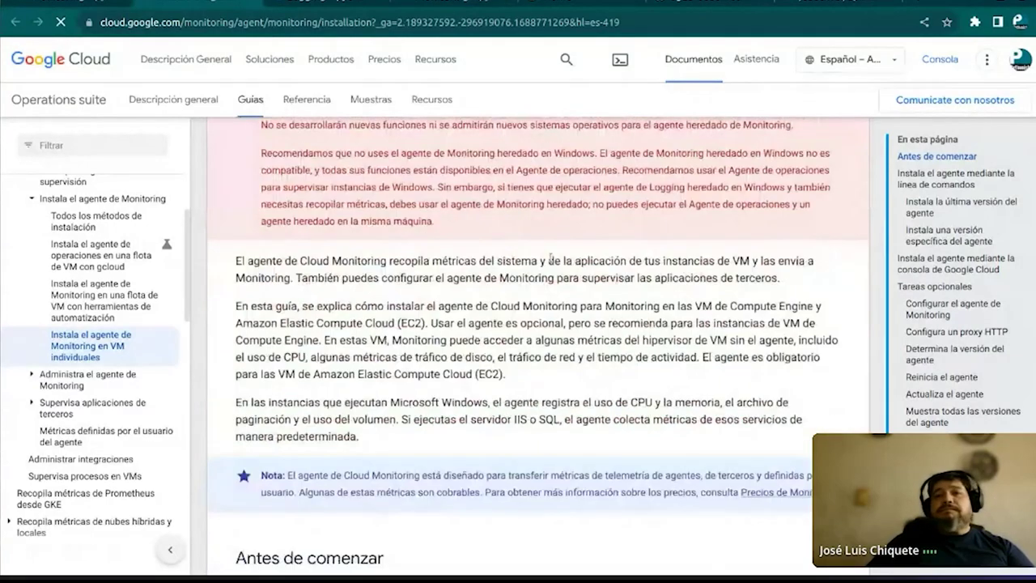
scroll(552, 260, down, 5)
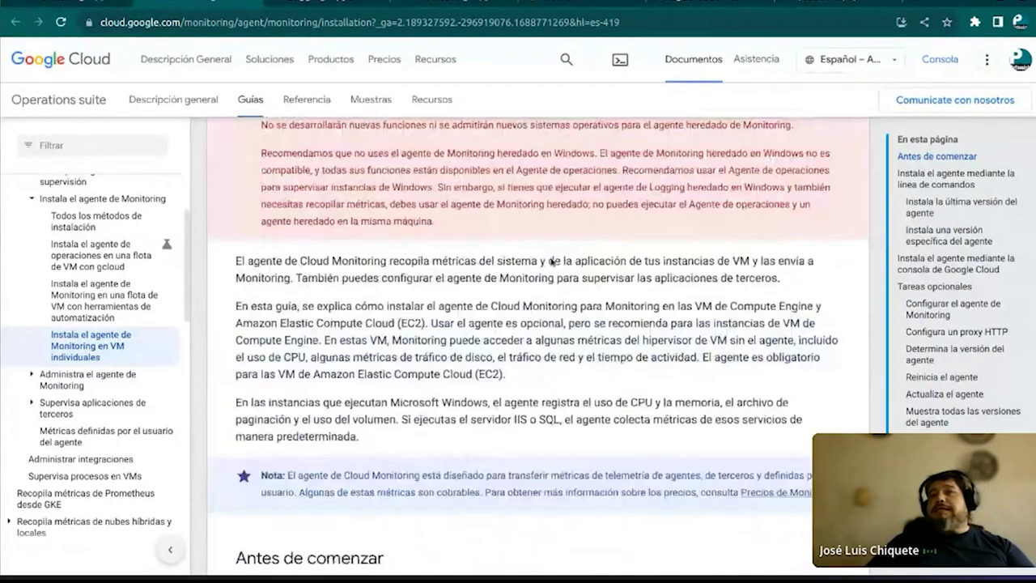
scroll(551, 262, up, 4)
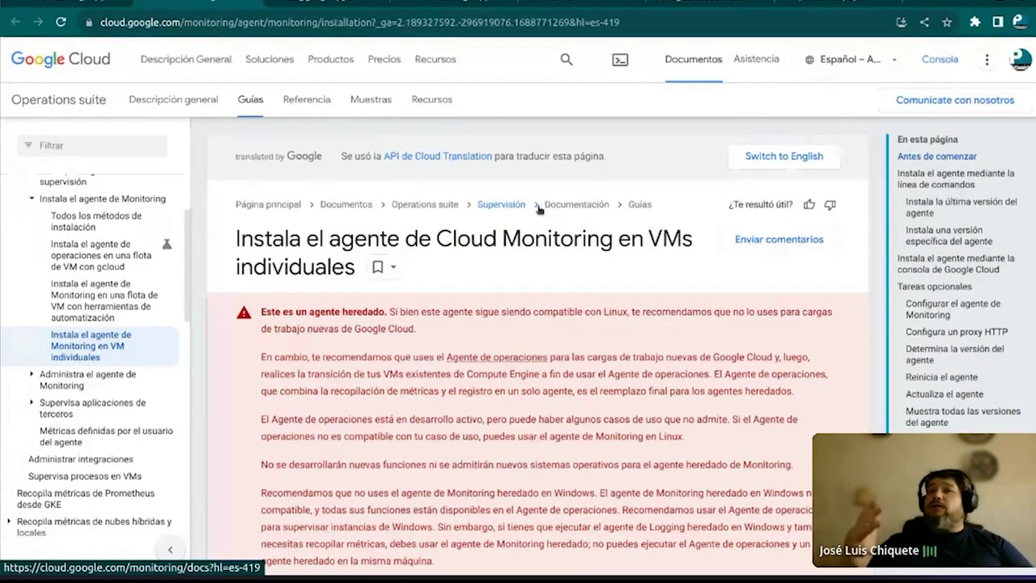
Open the Agente de operaciones overview from the warning box and skim it
click(497, 359)
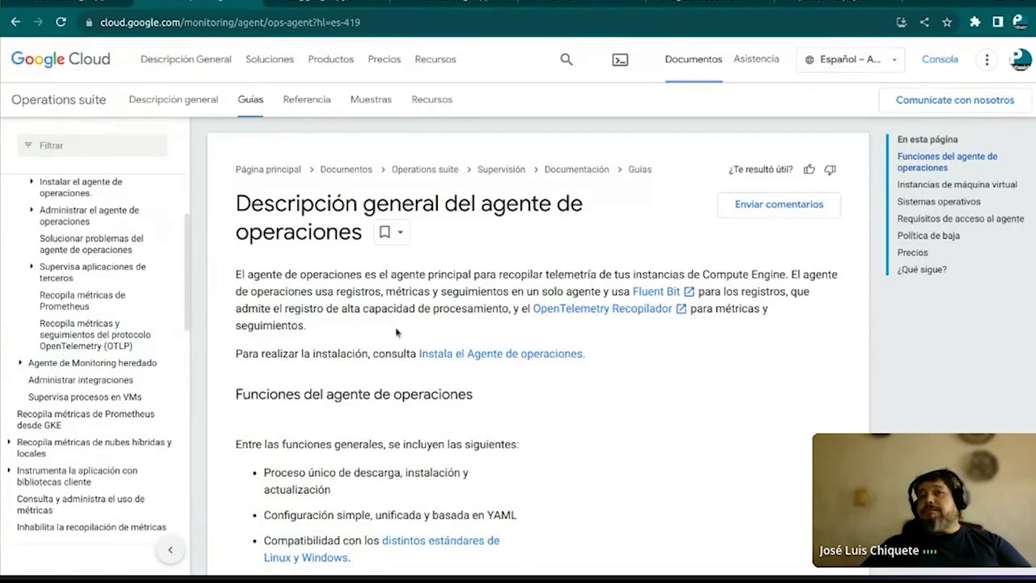
scroll(397, 332, down, 5)
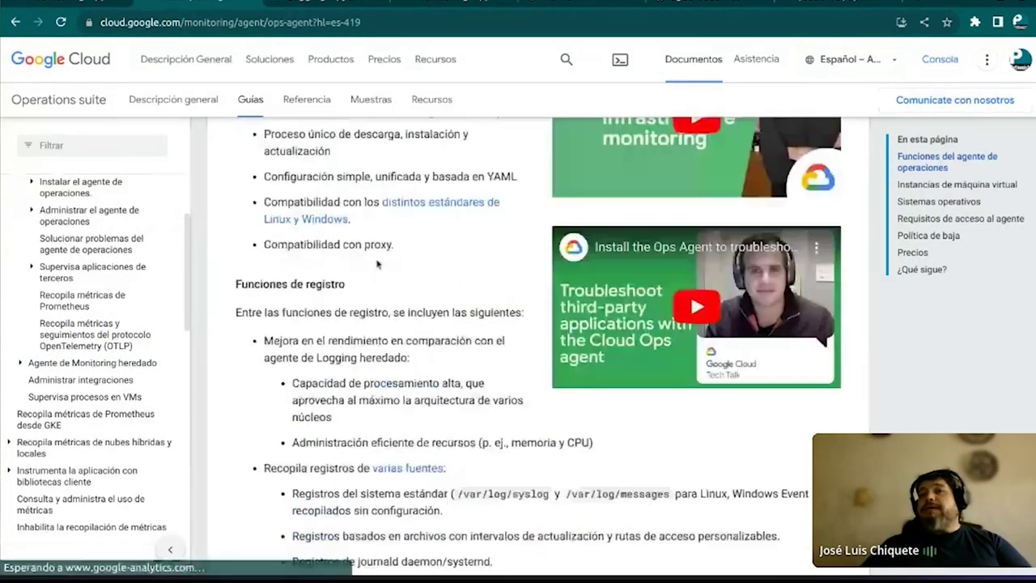
scroll(376, 264, up, 5)
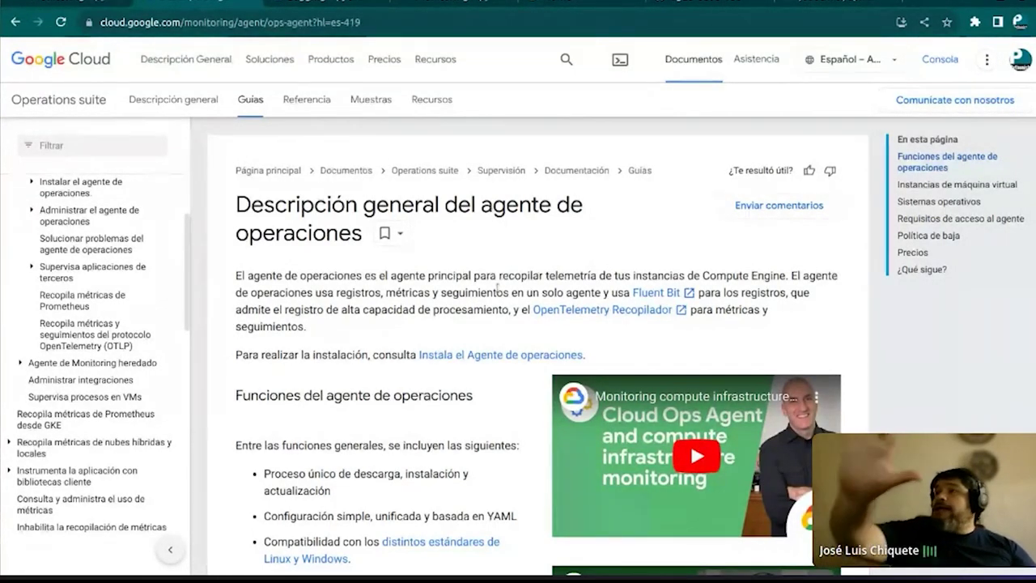
scroll(421, 342, down, 1)
scroll(394, 356, up, 1)
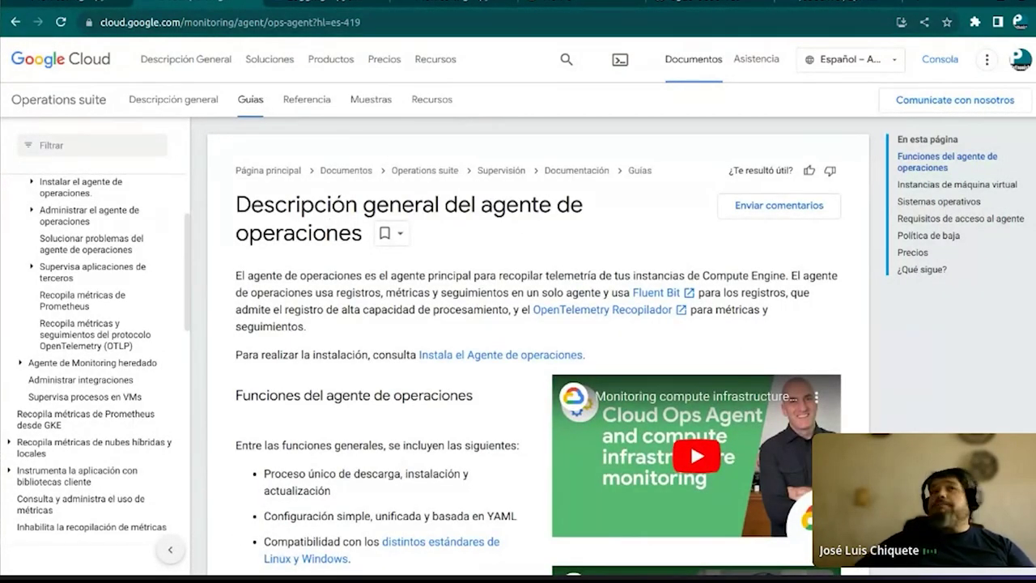
Highlight the Fluent Bit and OpenTelemetry Recopilador mentions, then return to the GitHub notebook
drag(503, 293, 723, 293)
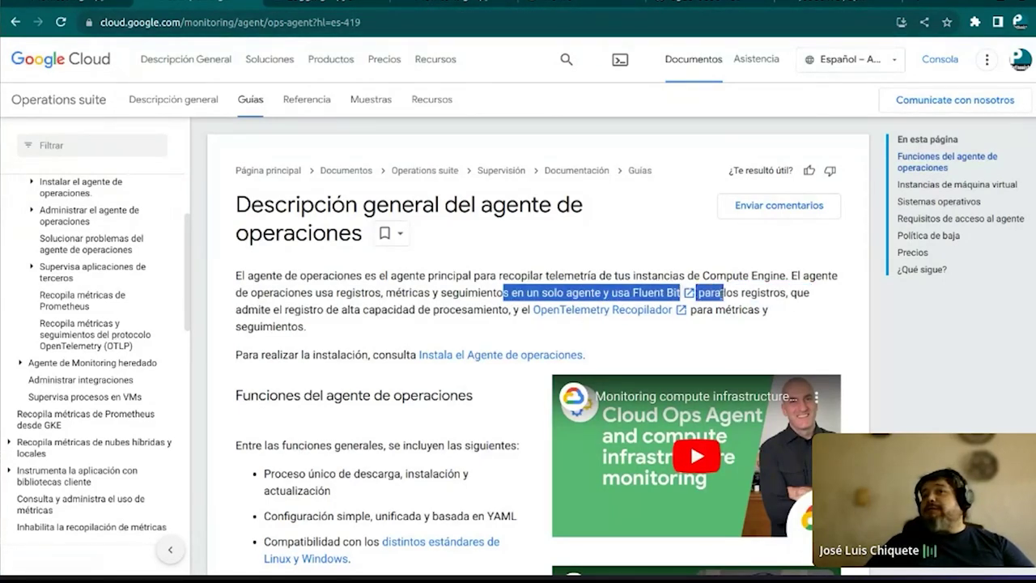
click(778, 346)
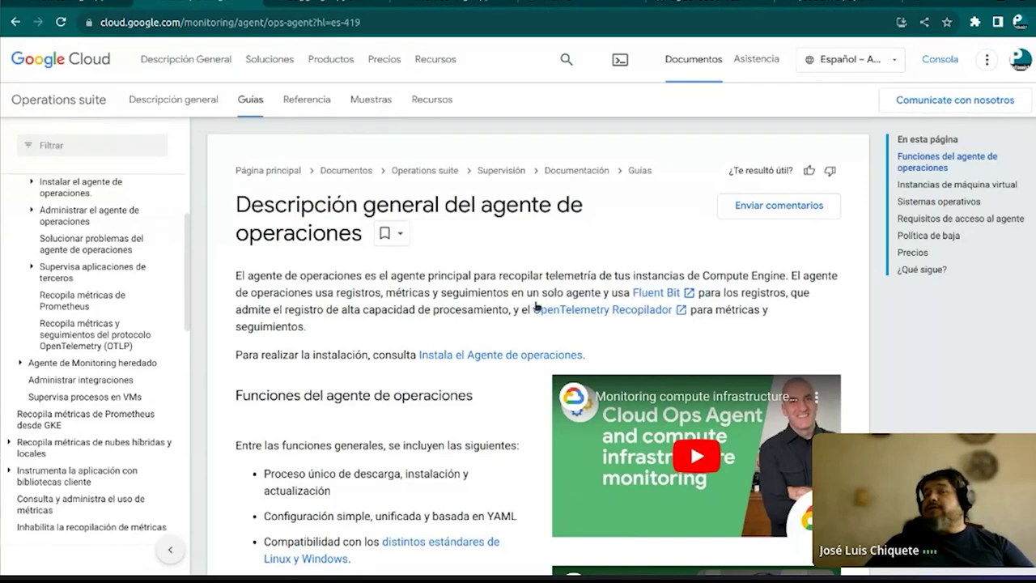
drag(524, 311, 669, 325)
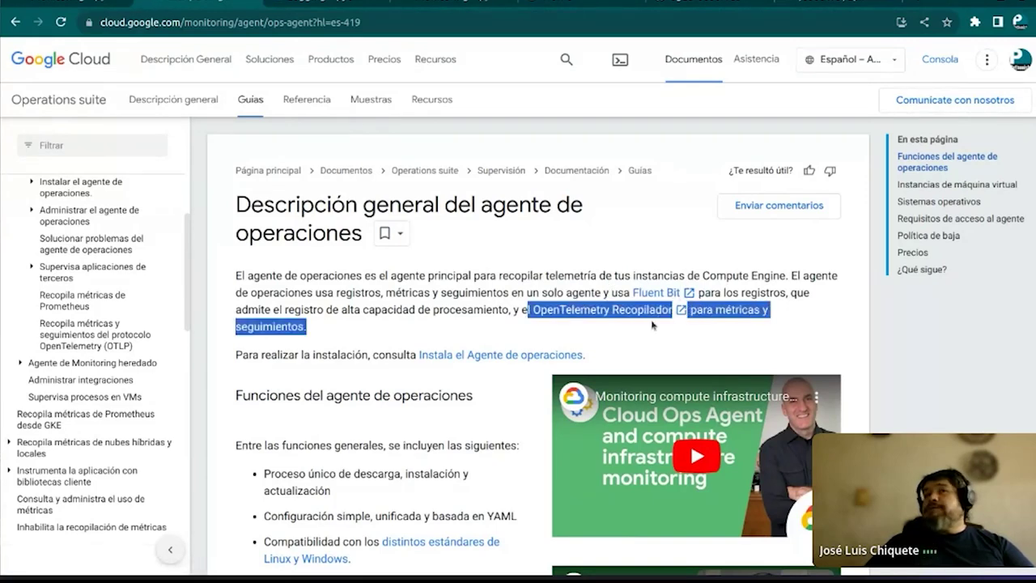
click(658, 321)
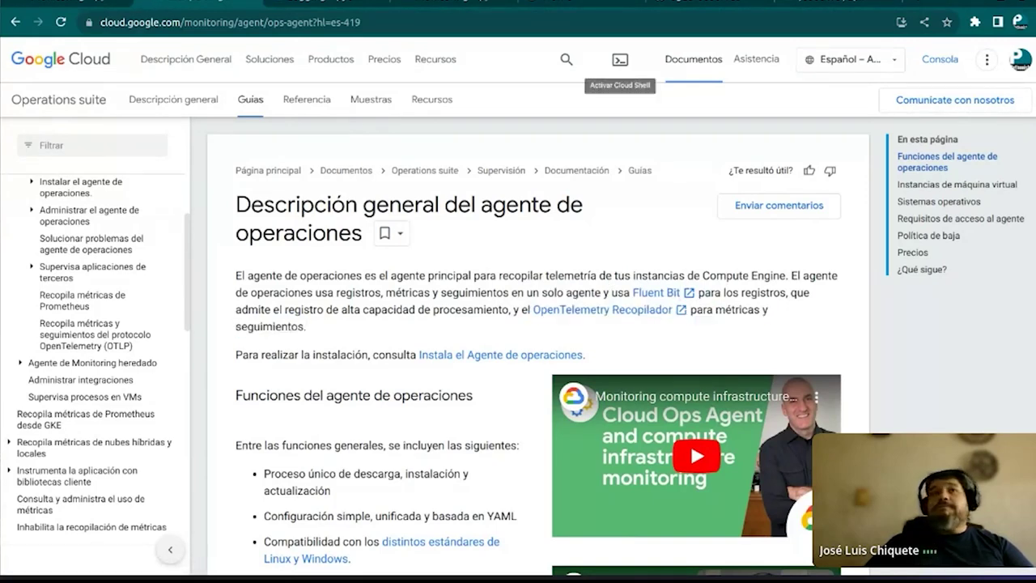
click(751, 3)
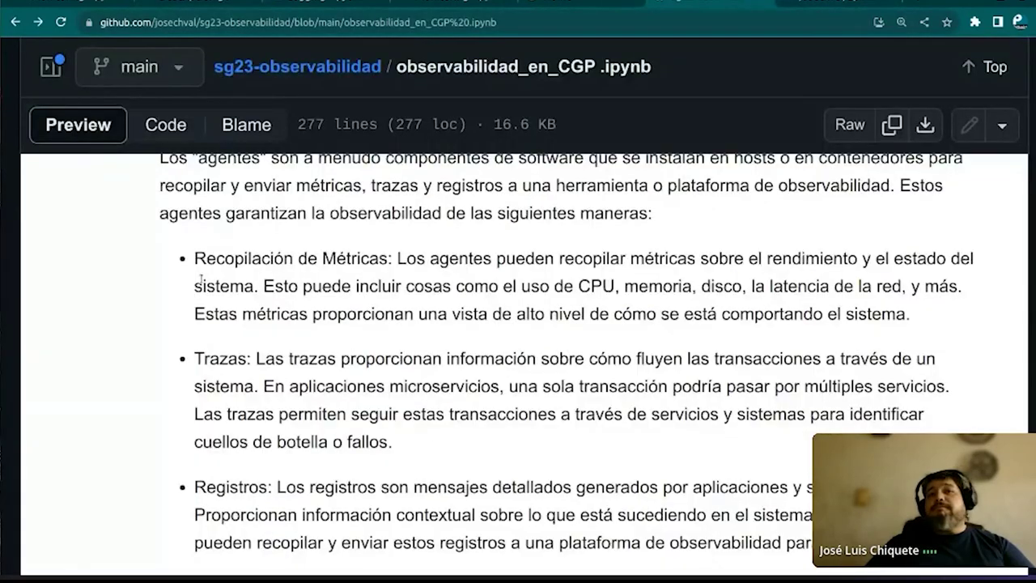
scroll(197, 334, down, 6)
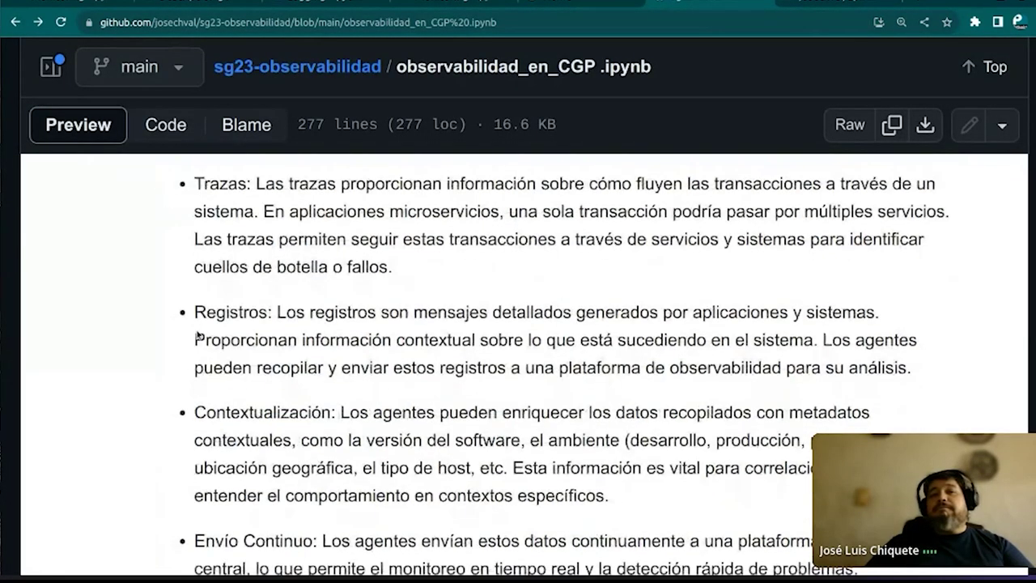
scroll(197, 334, down, 5)
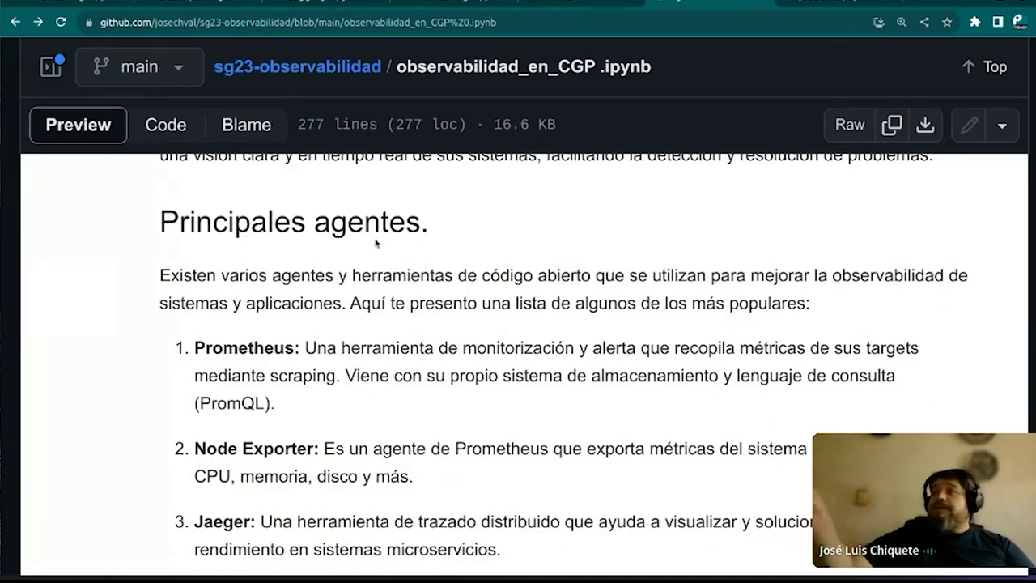
scroll(176, 326, up, 1)
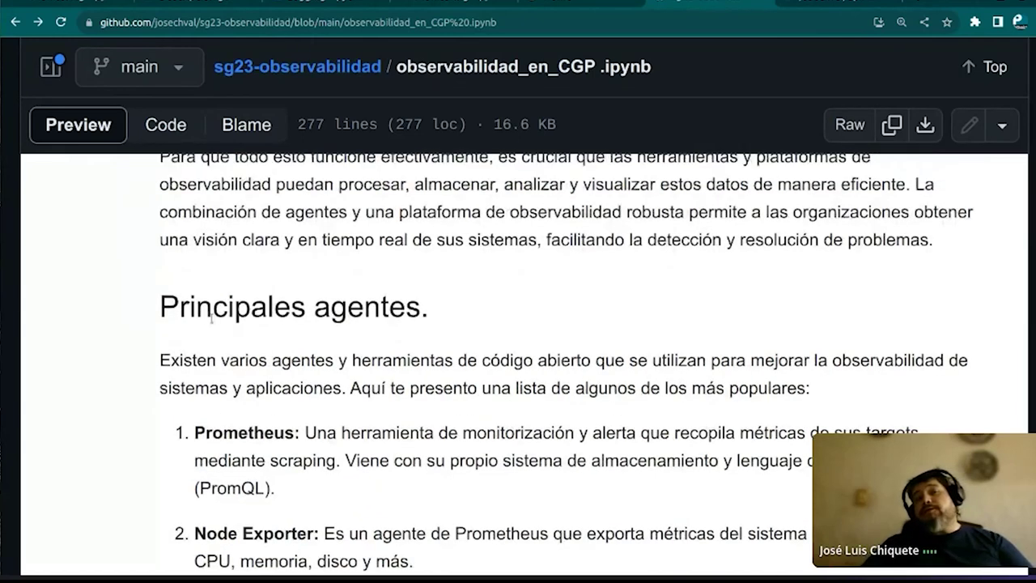
scroll(182, 308, down, 2)
drag(195, 263, 427, 331)
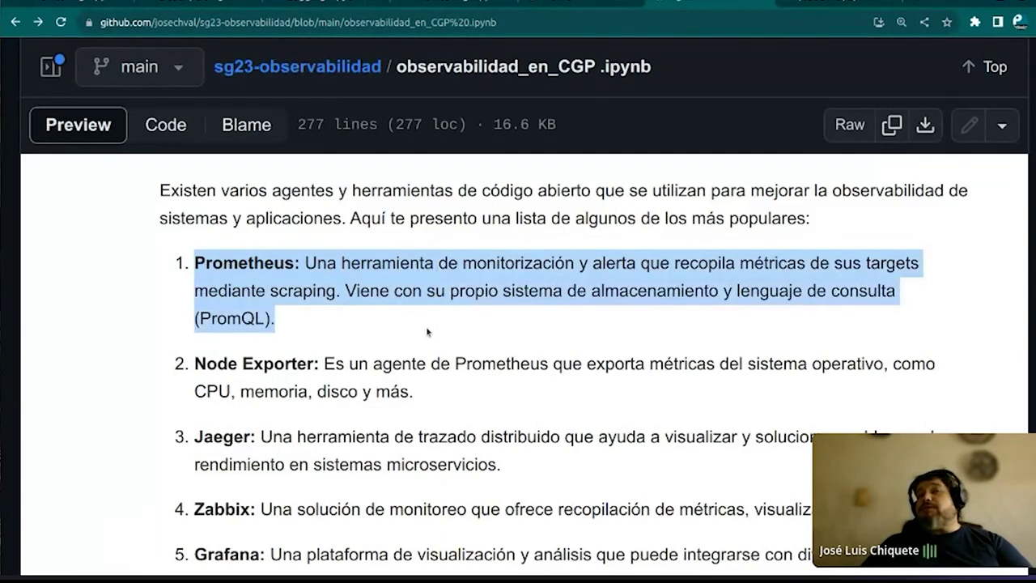
click(448, 312)
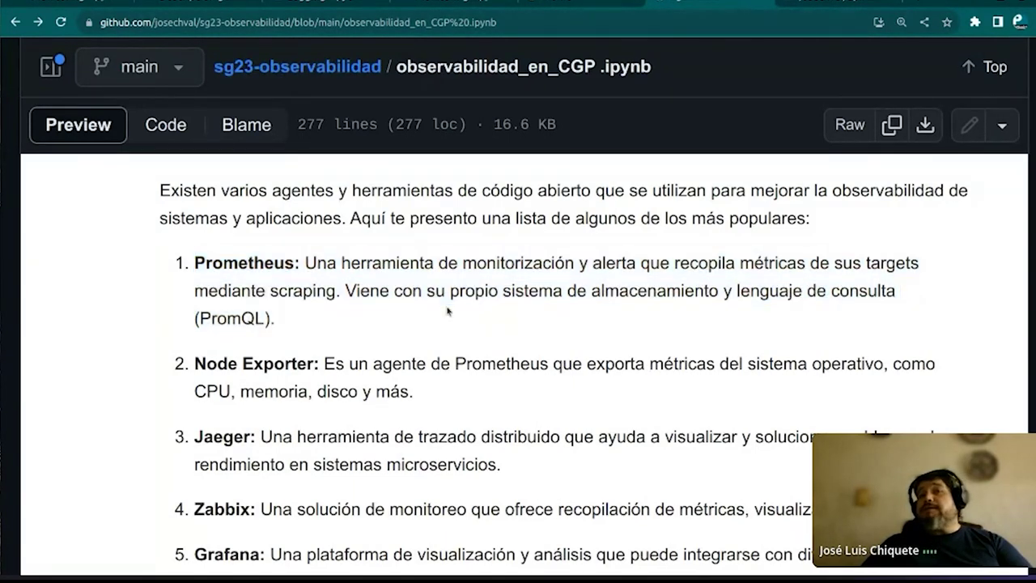
scroll(370, 297, down, 1)
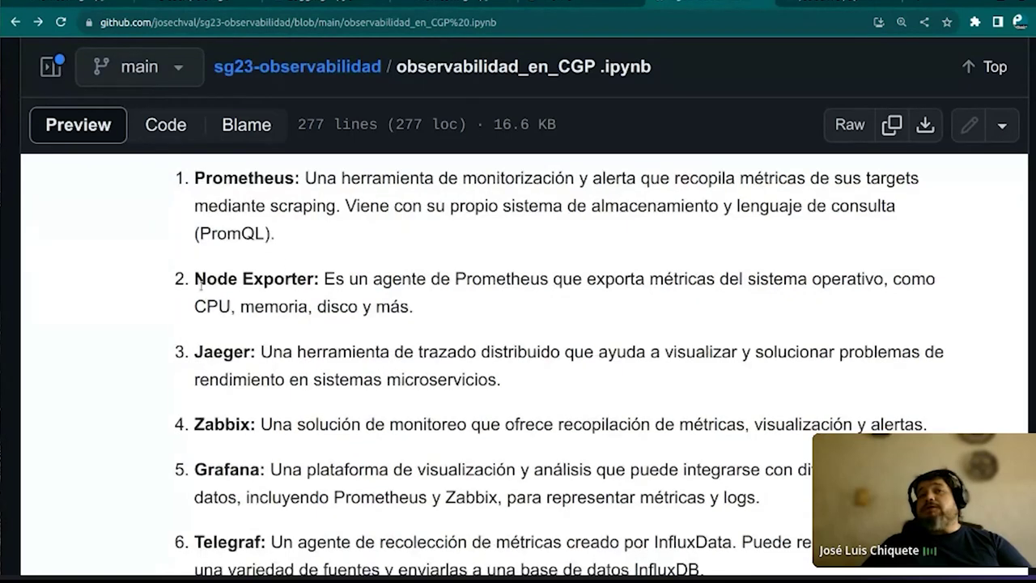
drag(194, 279, 343, 279)
click(259, 196)
drag(195, 178, 309, 234)
click(308, 235)
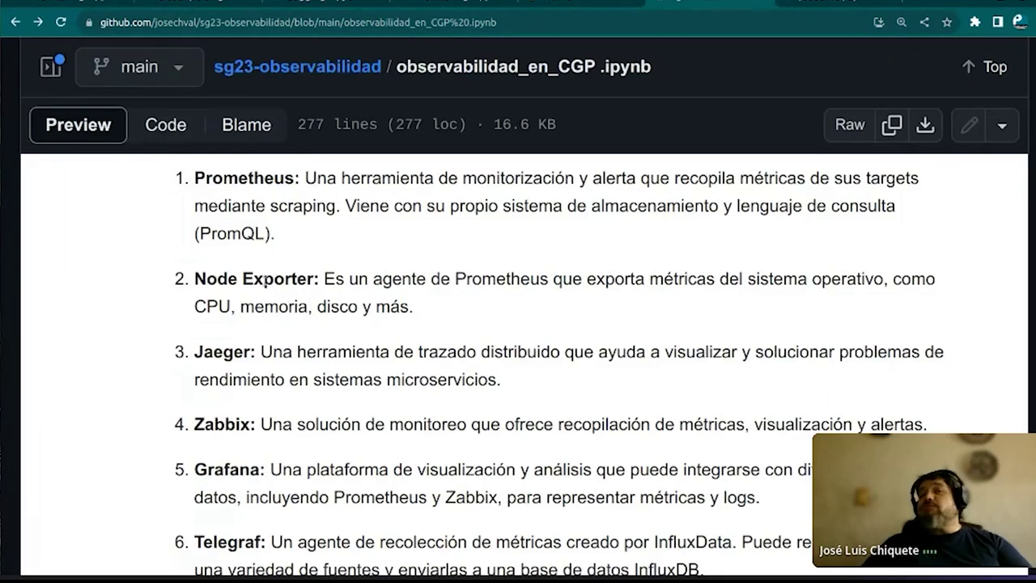
scroll(189, 295, down, 1)
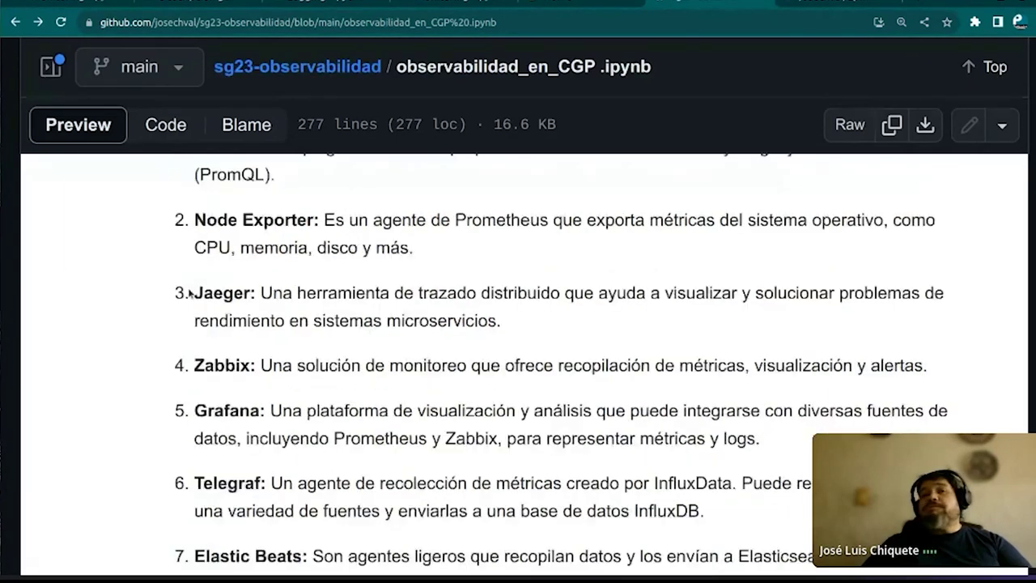
drag(203, 267, 260, 268)
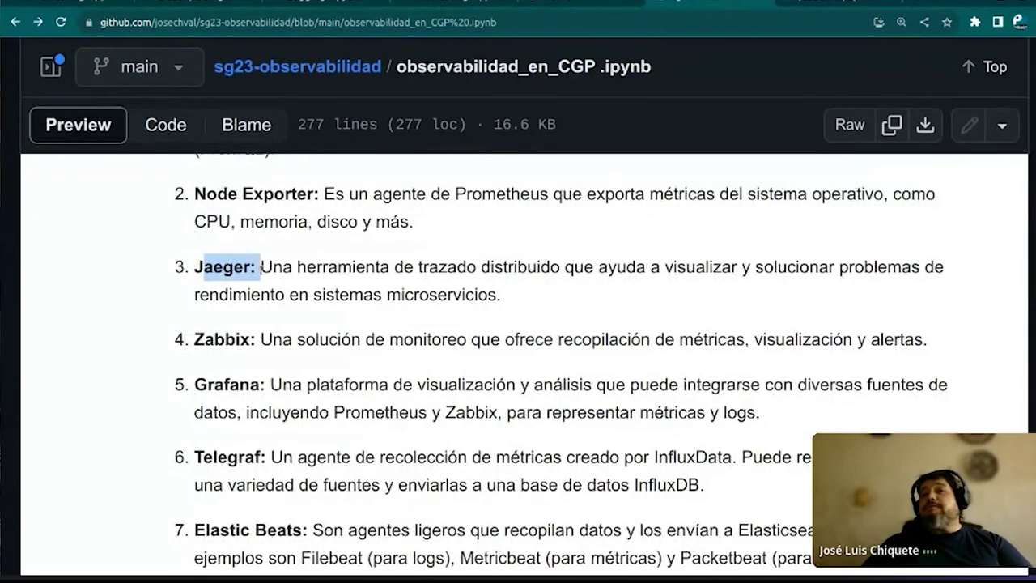
click(530, 261)
drag(199, 339, 259, 340)
click(332, 359)
scroll(344, 340, down, 2)
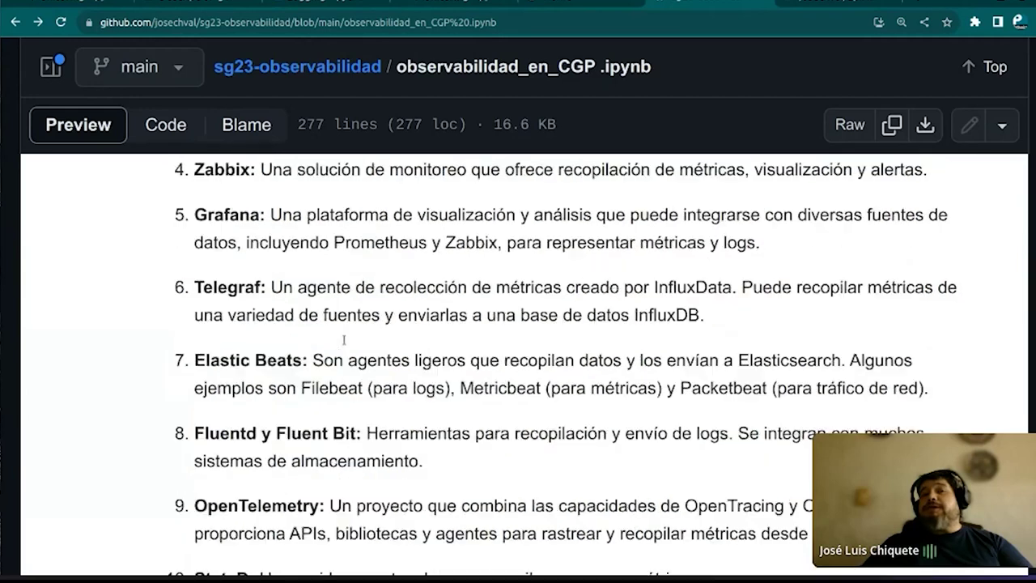
drag(196, 214, 385, 243)
click(421, 246)
drag(191, 292, 712, 304)
Highlight the Elastic Beats entry and the word Elasticsearch in the notebook's list
click(520, 332)
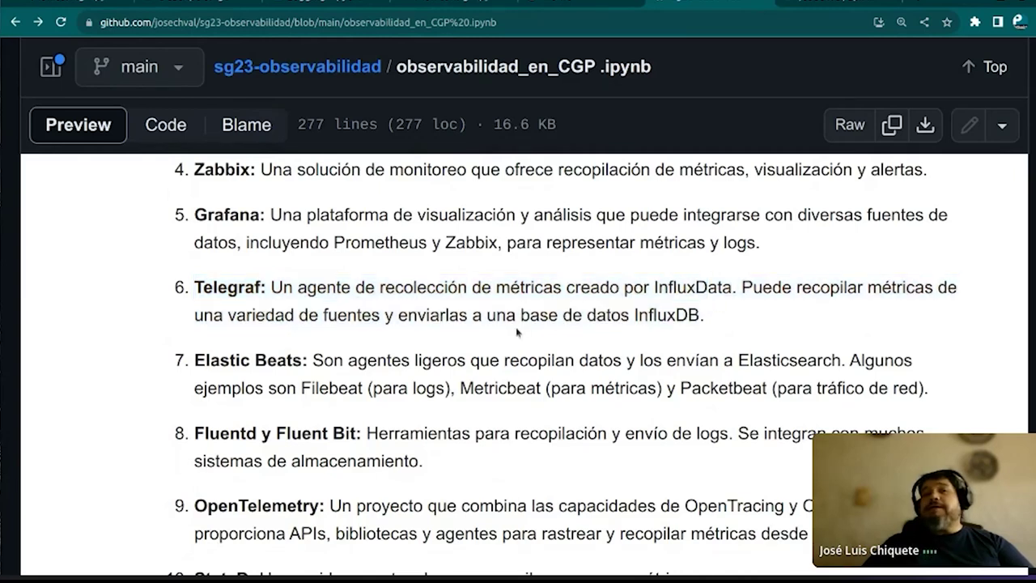
scroll(447, 293, down, 1)
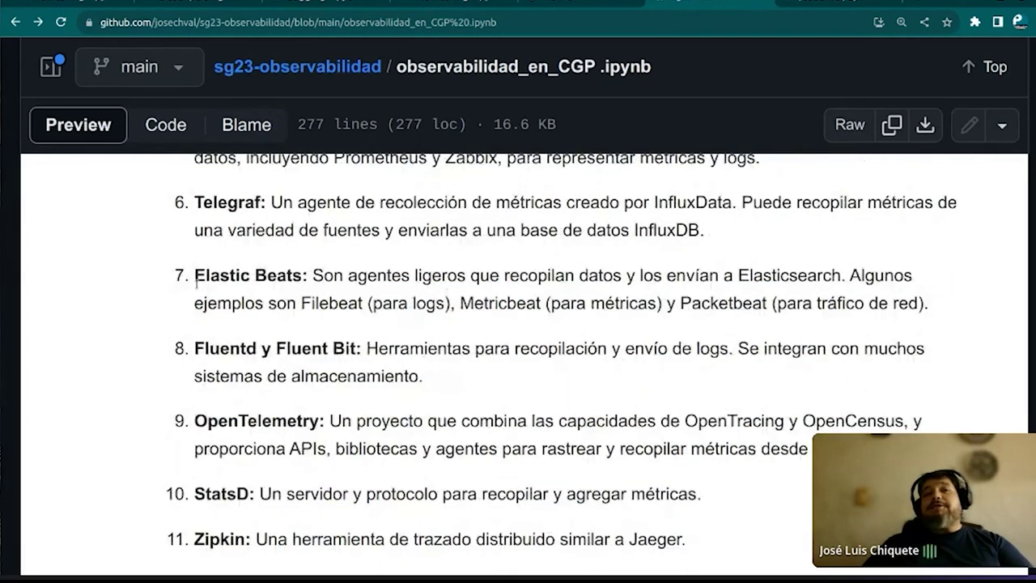
drag(195, 279, 607, 279)
click(608, 280)
drag(736, 277, 845, 277)
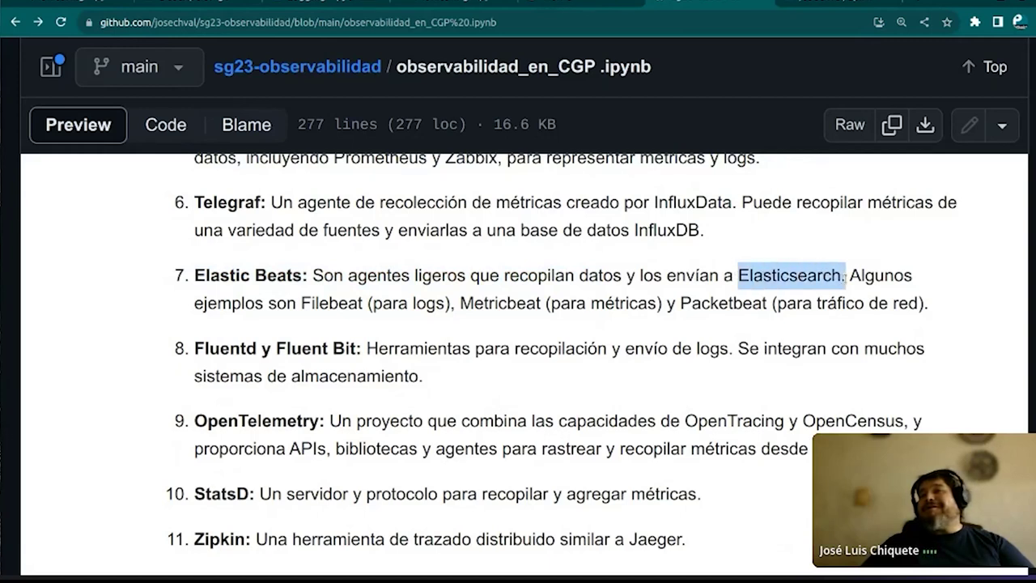
click(622, 259)
Highlight the Fluentd y Fluent Bit label and description in item 8
scroll(235, 296, down, 1)
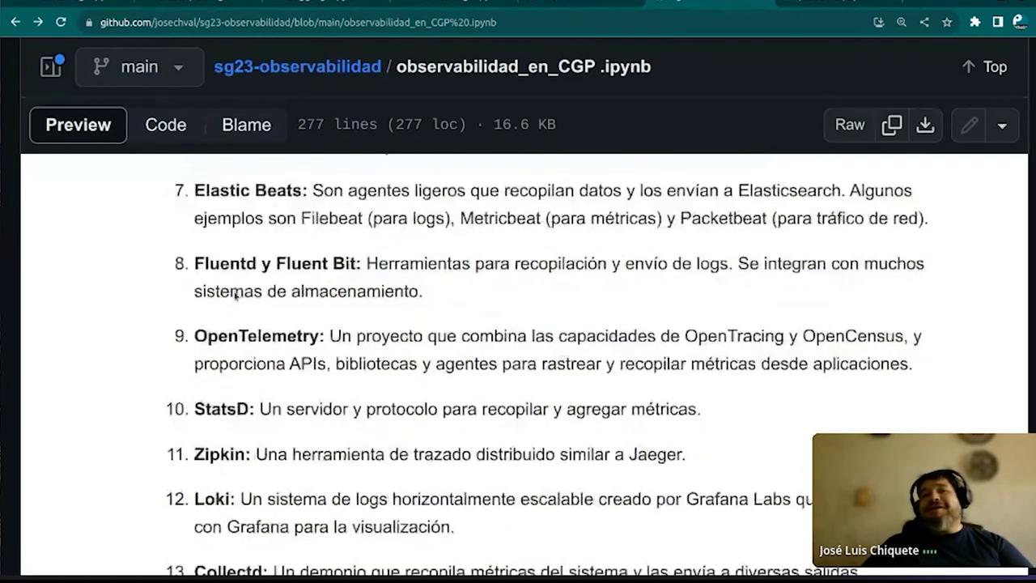
drag(195, 264, 358, 266)
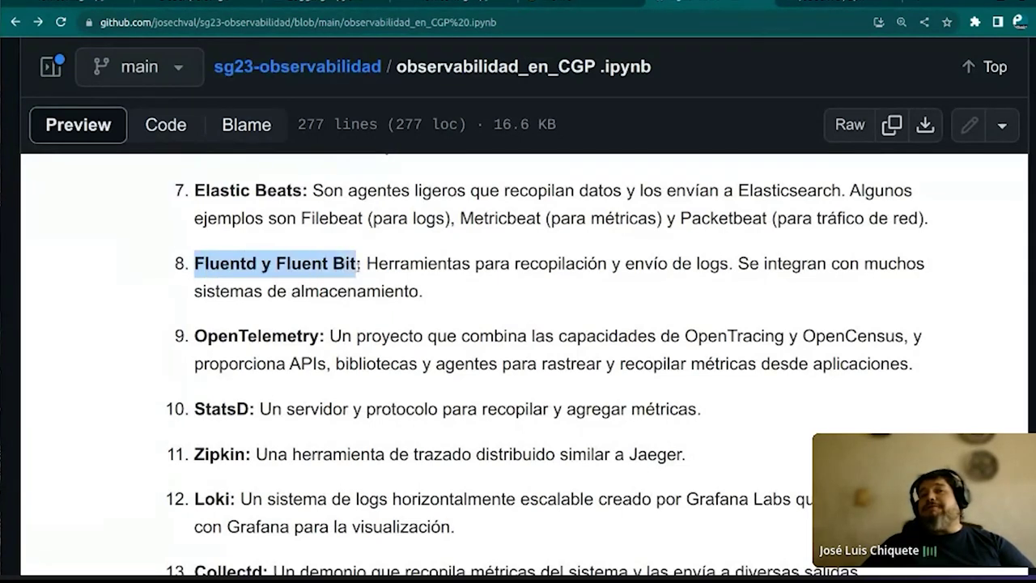
click(220, 262)
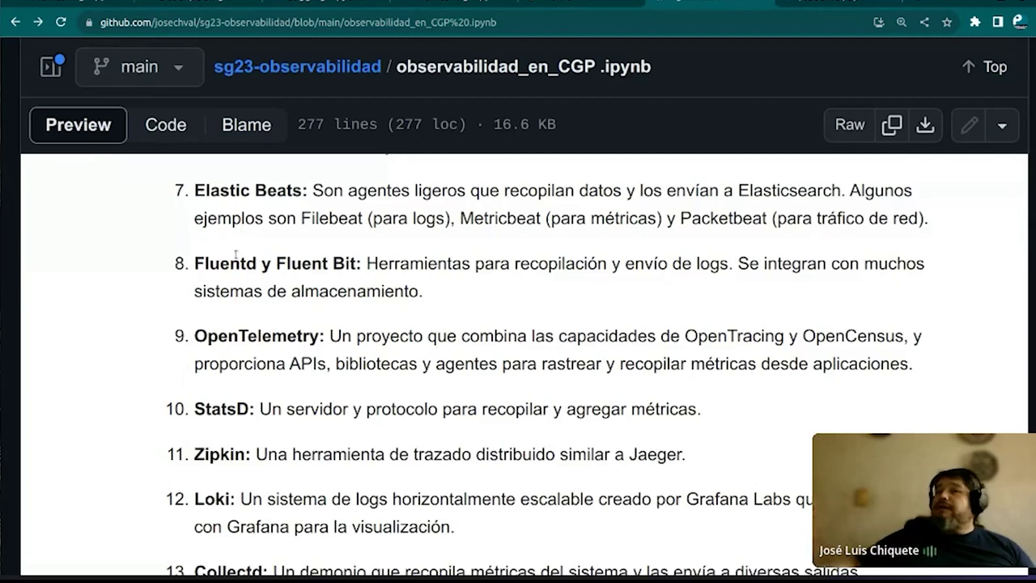
right_click(235, 254)
click(211, 242)
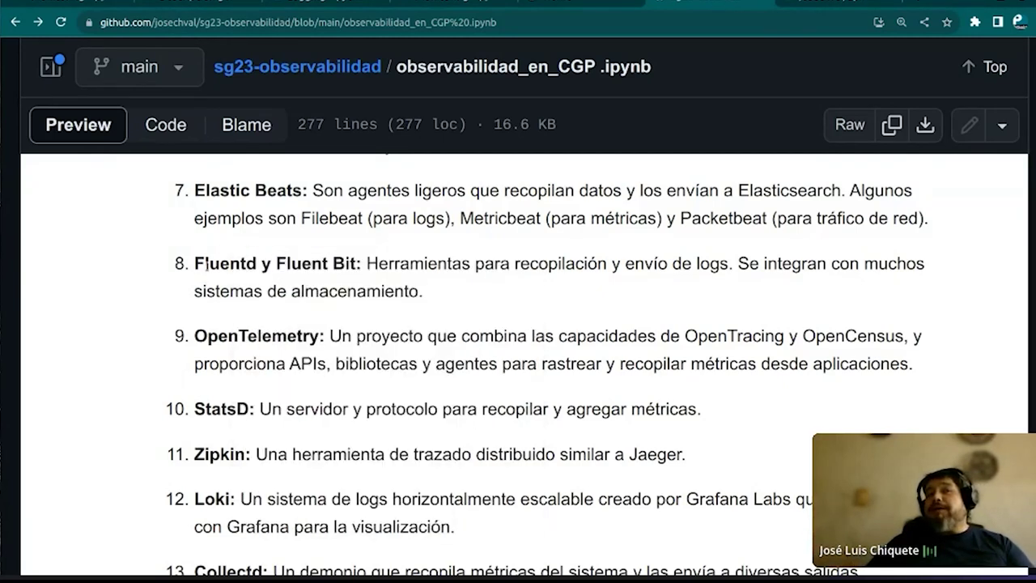
drag(274, 263, 356, 263)
click(228, 269)
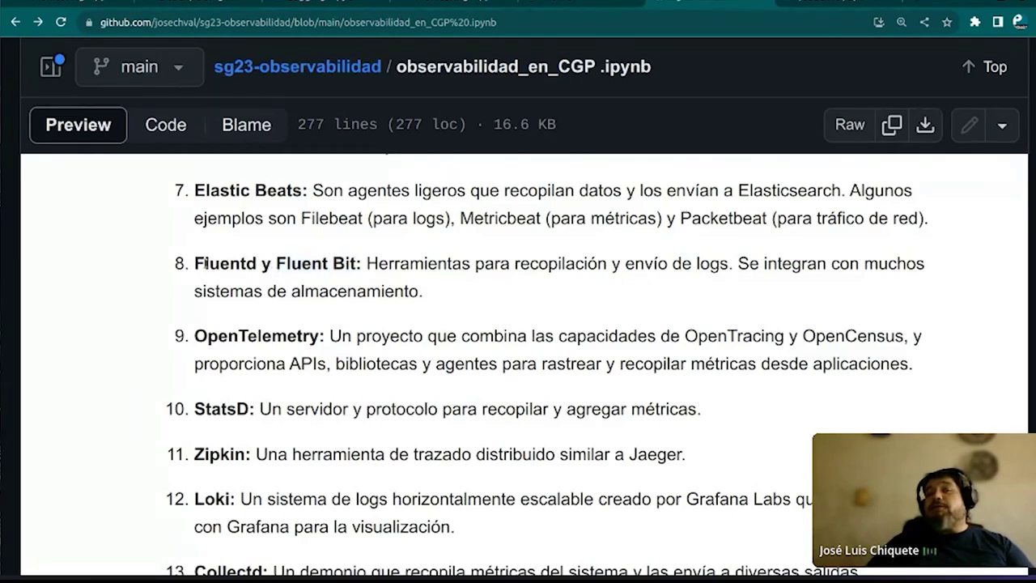
drag(195, 263, 430, 294)
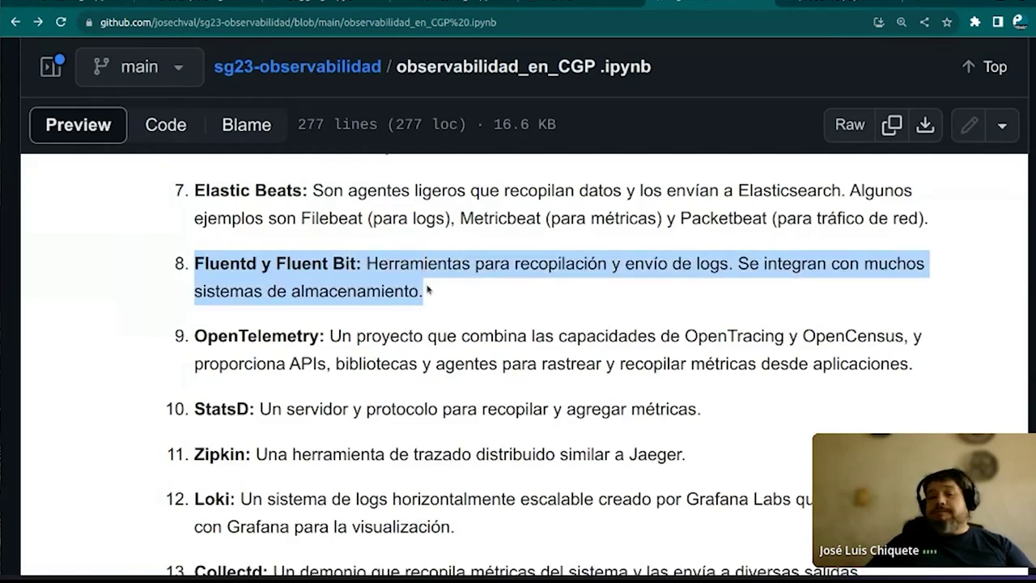
click(472, 280)
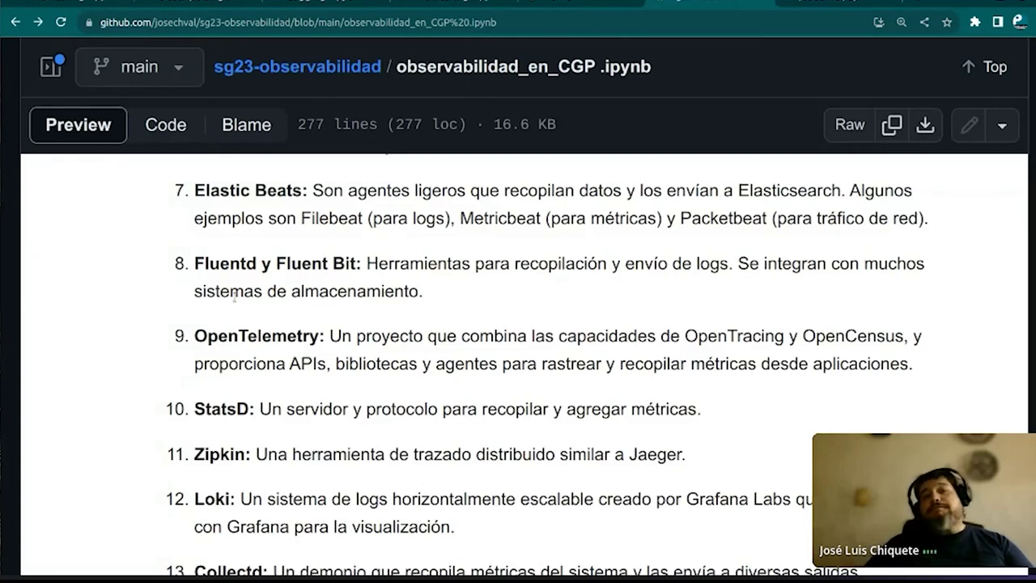
Scroll to Integraciones and follow the cloud.google.com/monitoring/agent/integrations link
scroll(234, 298, down, 4)
scroll(235, 298, down, 1)
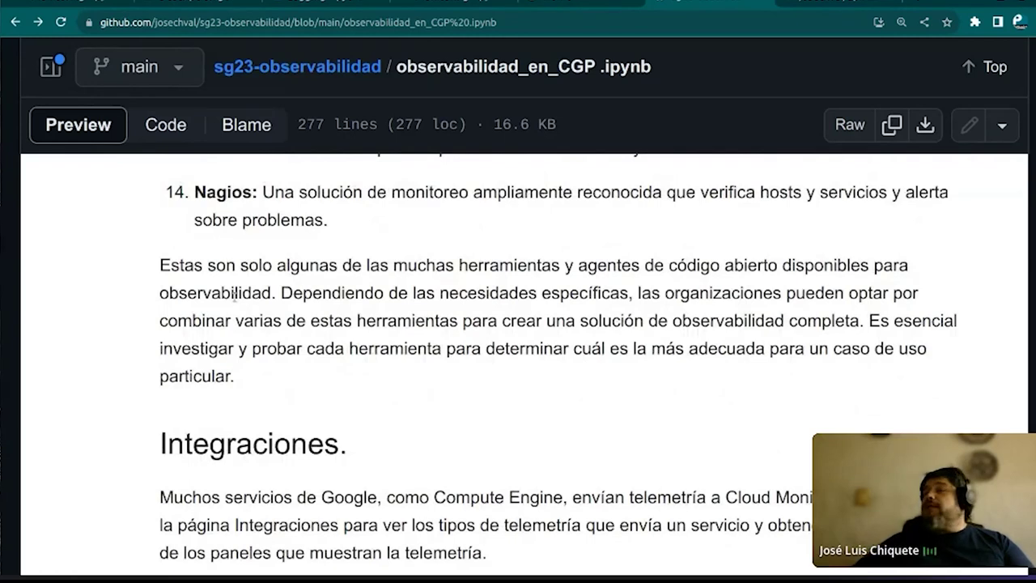
scroll(235, 298, down, 2)
scroll(234, 298, down, 1)
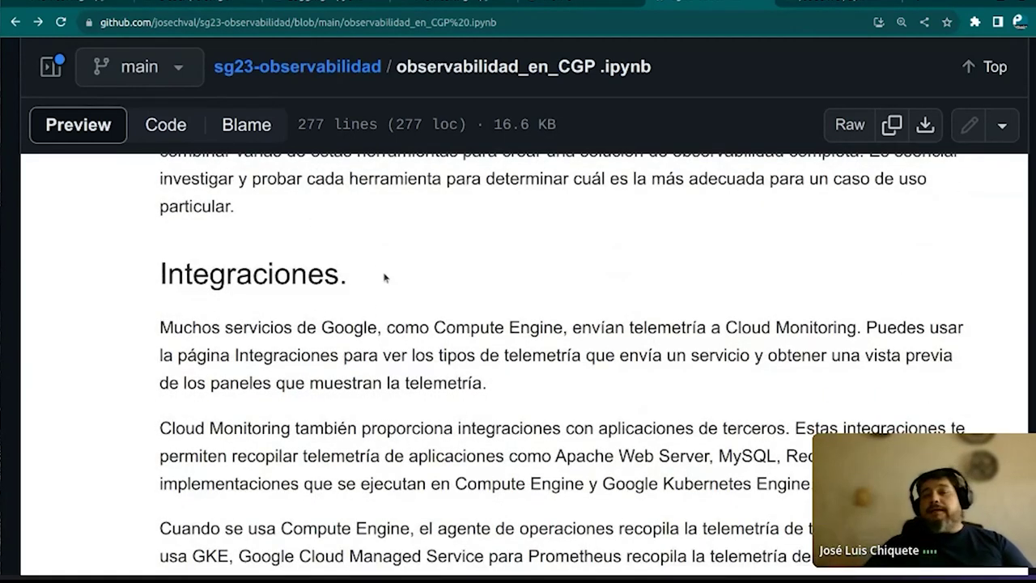
scroll(366, 282, down, 5)
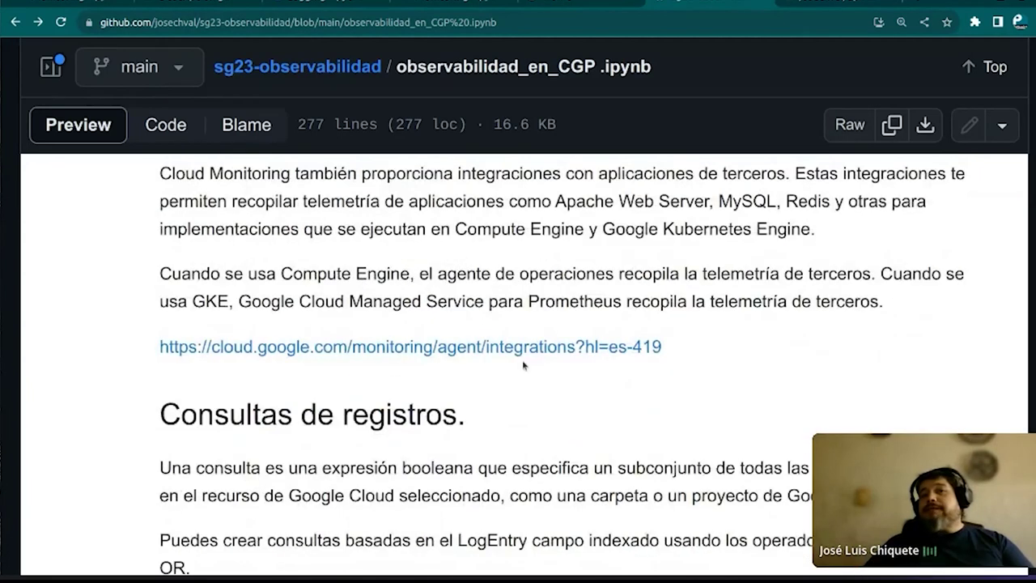
click(563, 348)
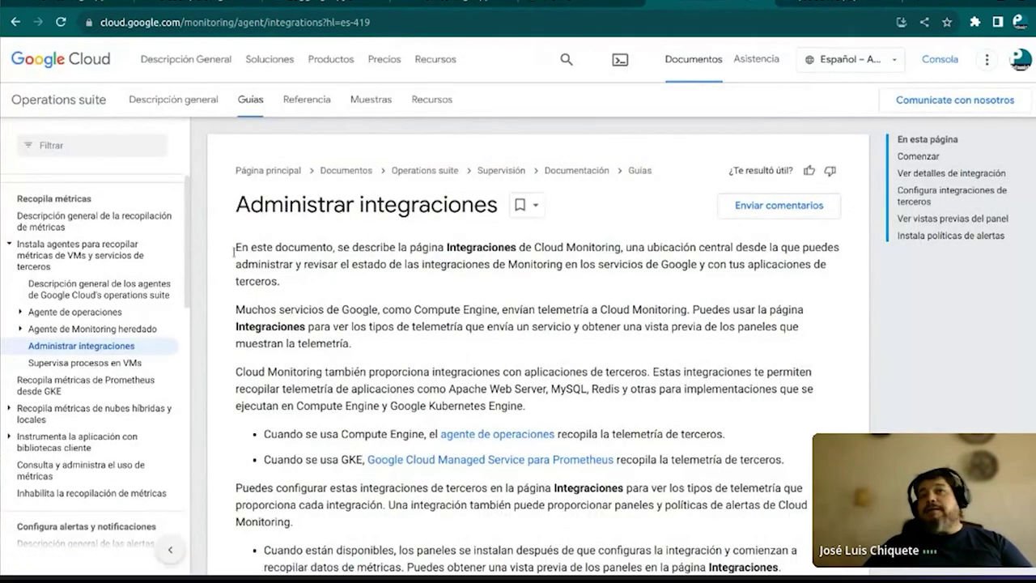
Scroll to the Comenzar section and follow the 'Ir a Integraciones' button
scroll(232, 279, down, 5)
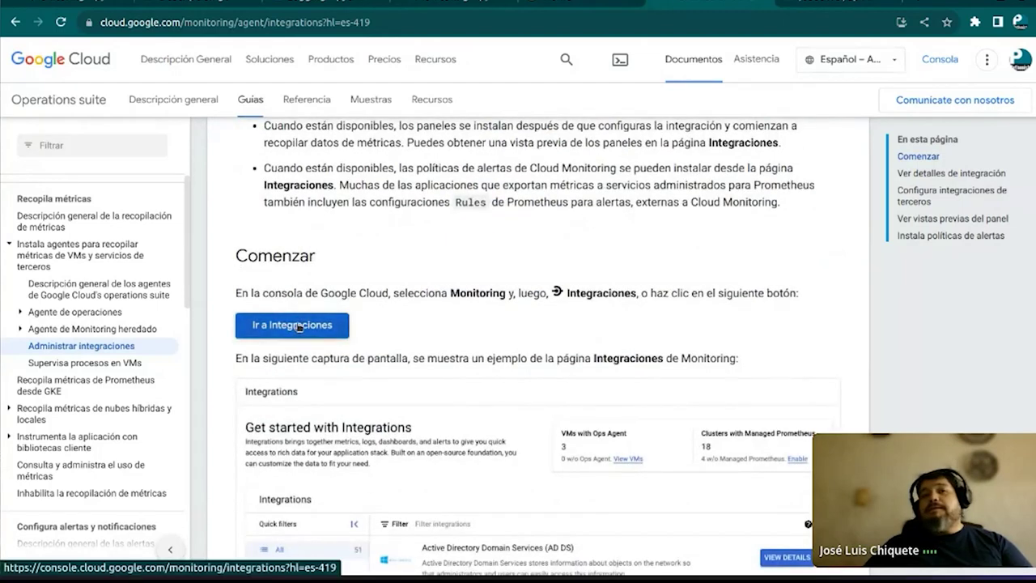
click(297, 326)
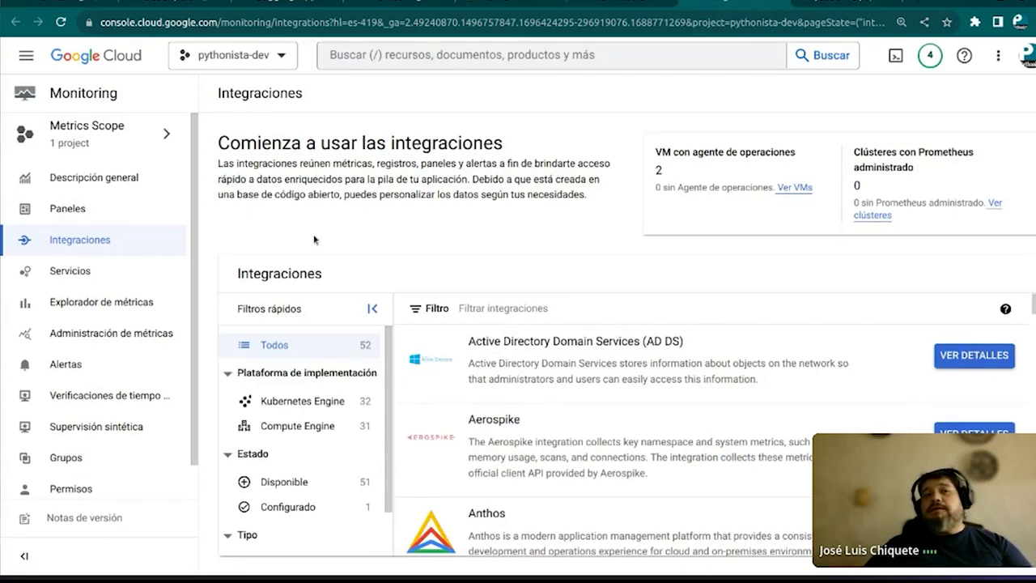
scroll(486, 356, down, 1)
scroll(647, 348, up, 1)
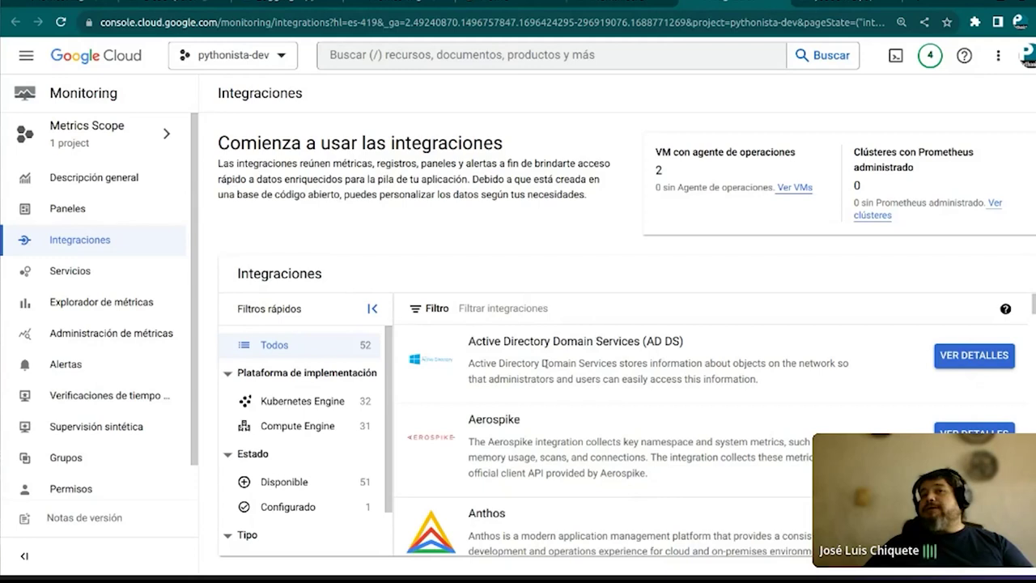
scroll(540, 381, down, 3)
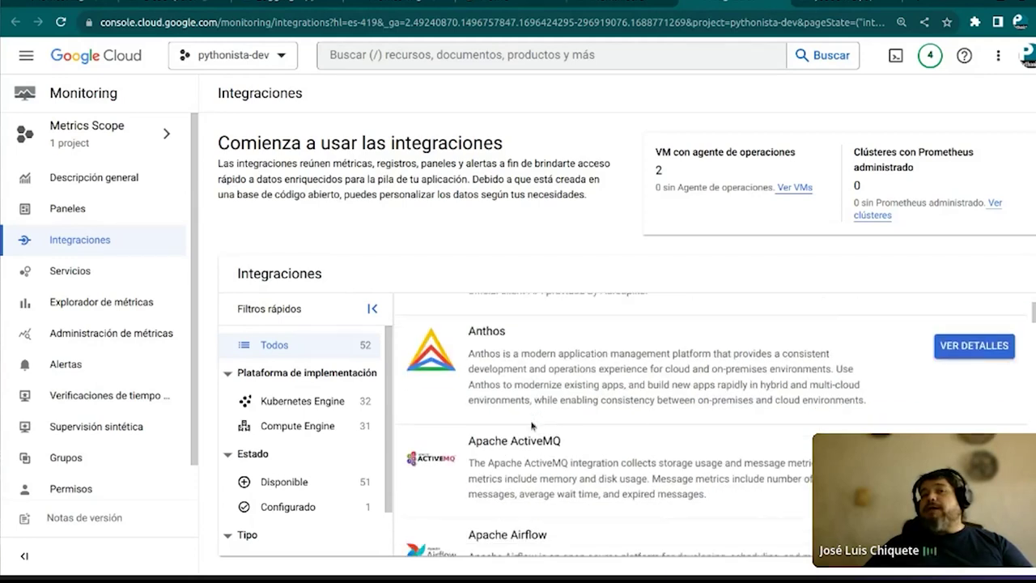
scroll(532, 425, down, 4)
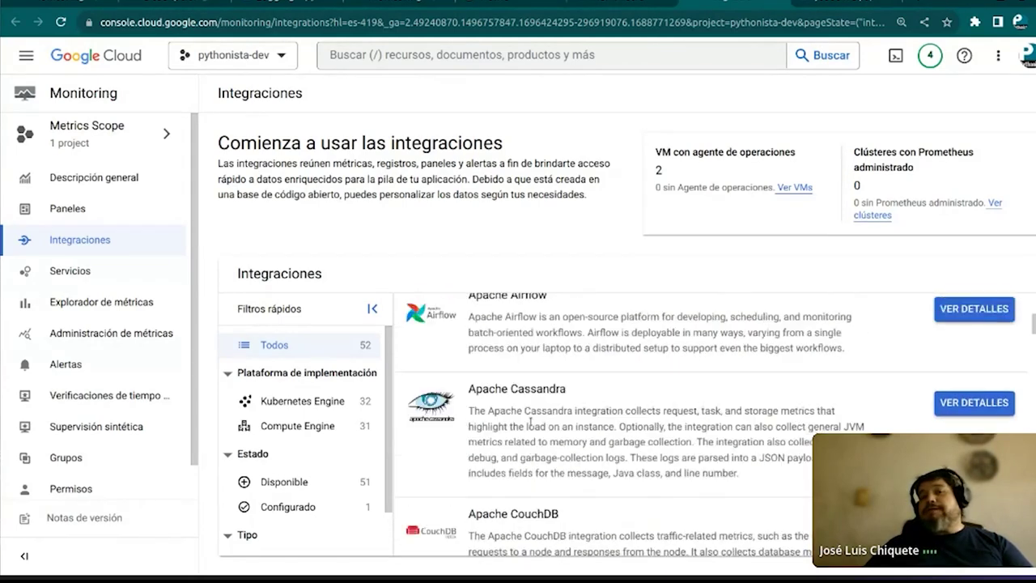
scroll(530, 424, down, 4)
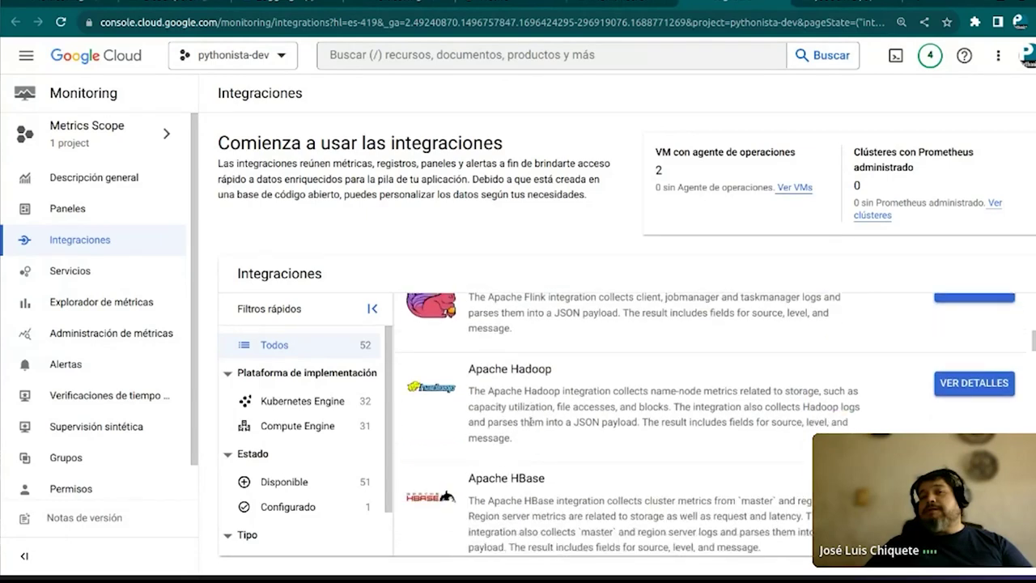
scroll(530, 420, down, 5)
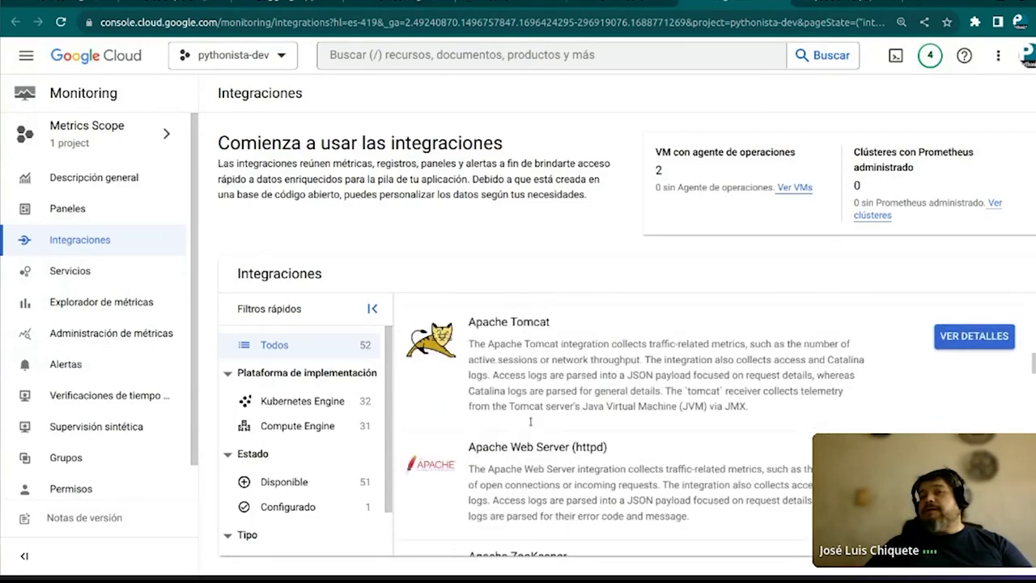
scroll(532, 425, down, 2)
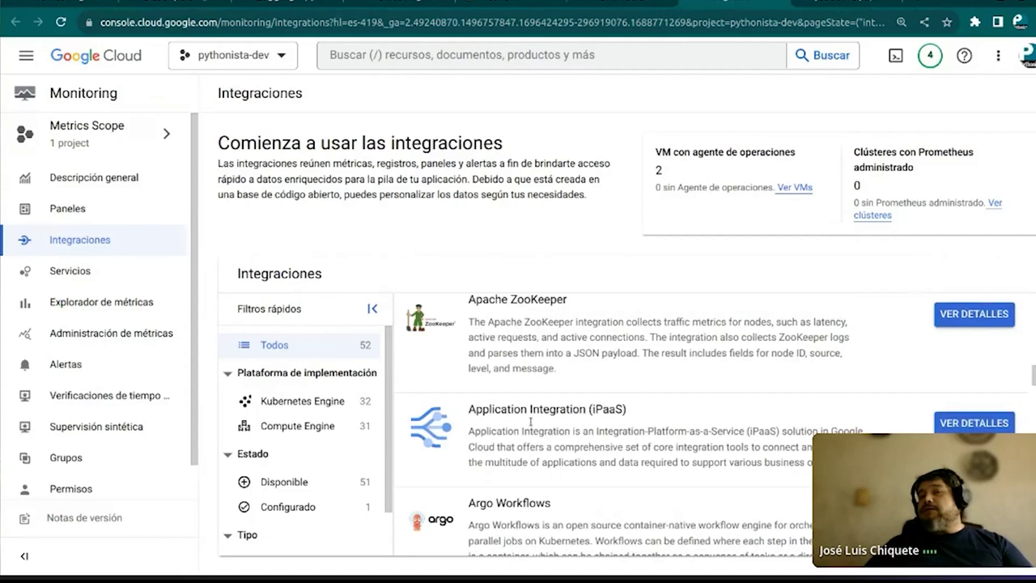
scroll(532, 426, down, 3)
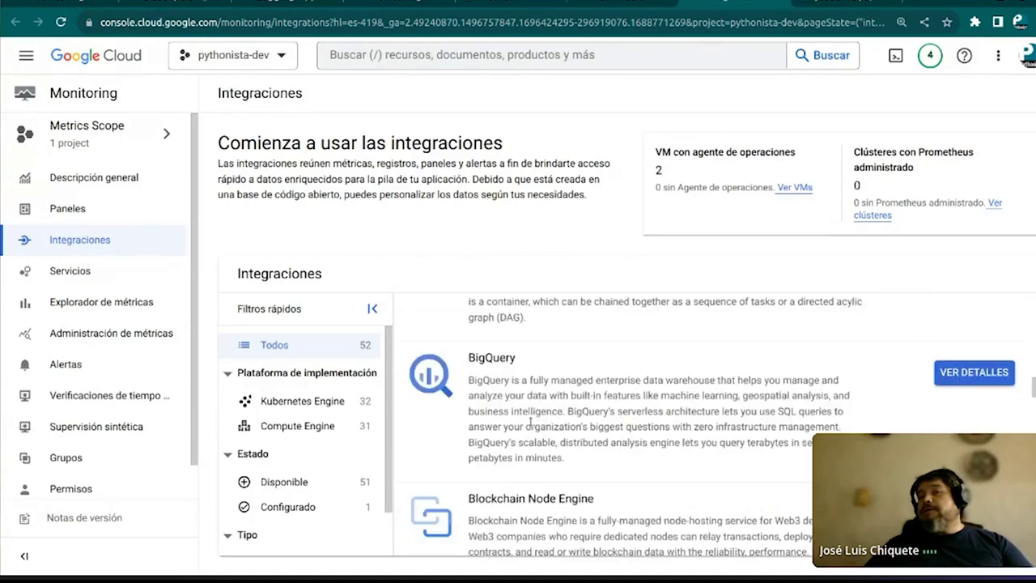
scroll(530, 421, down, 5)
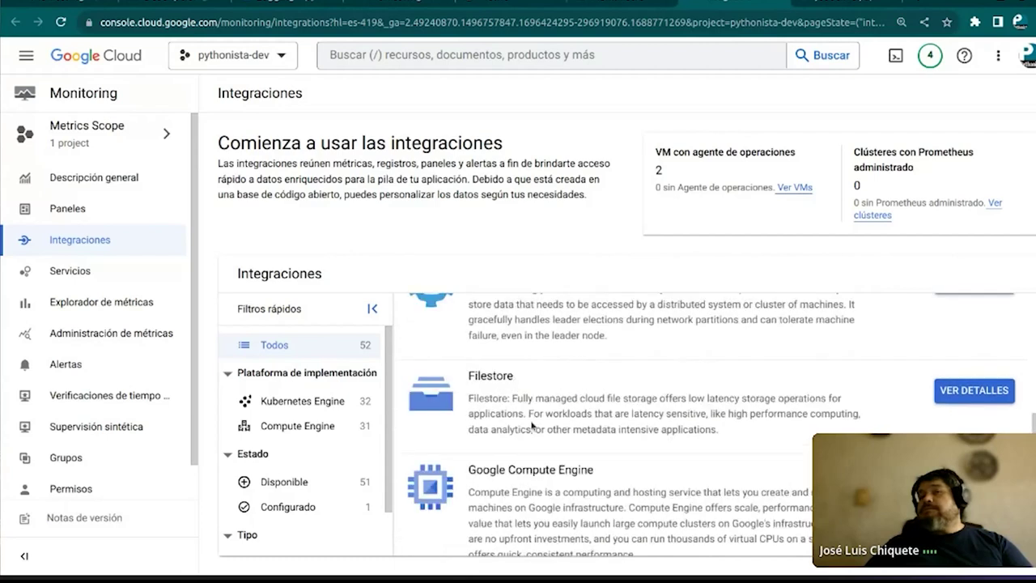
scroll(532, 426, down, 2)
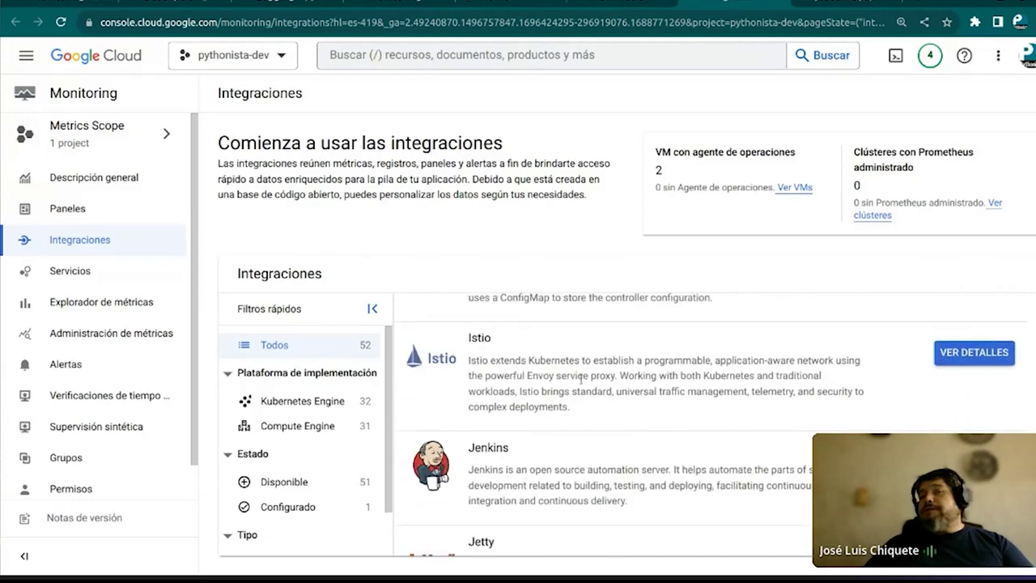
scroll(492, 402, down, 4)
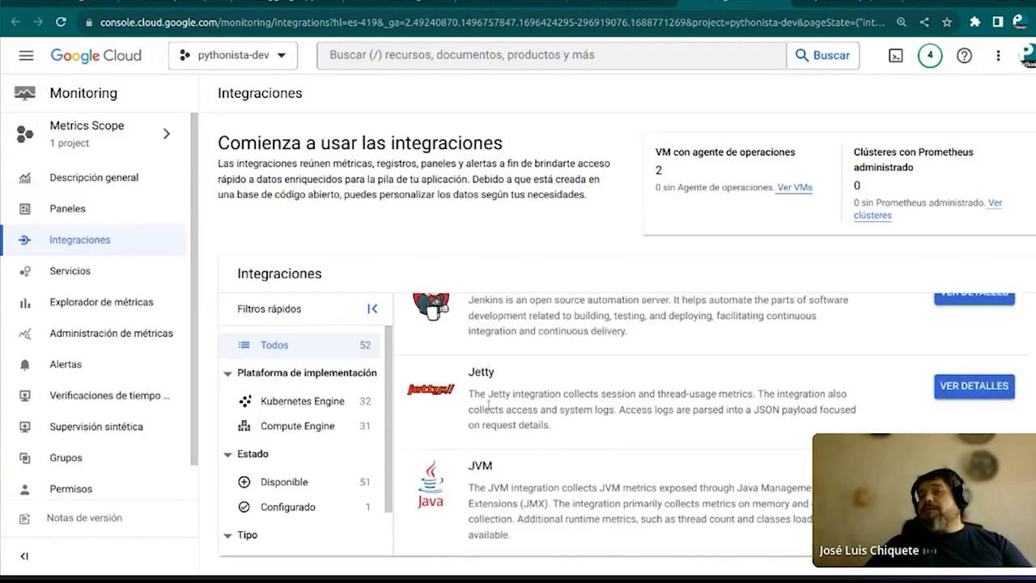
scroll(489, 404, down, 5)
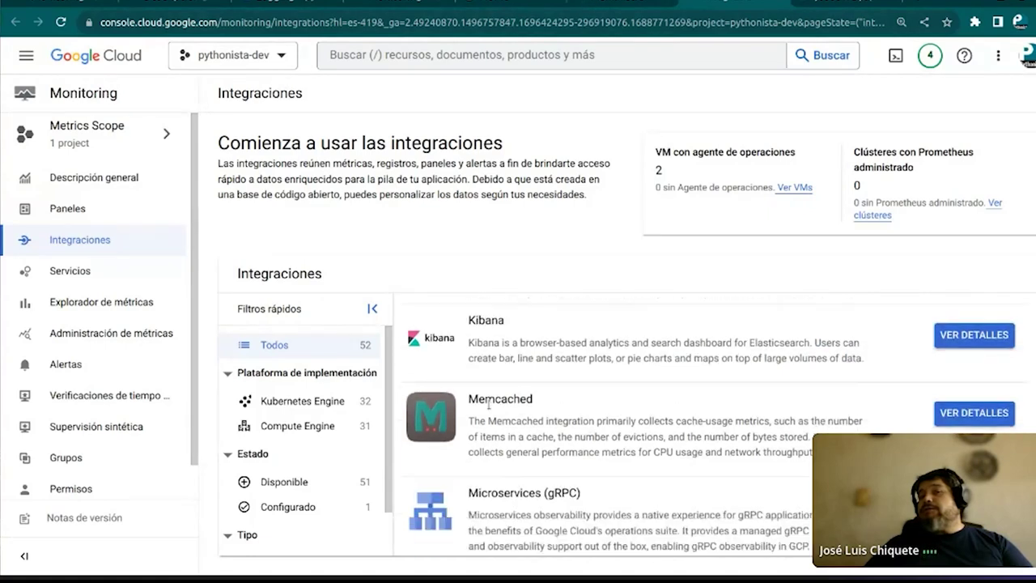
scroll(488, 404, down, 6)
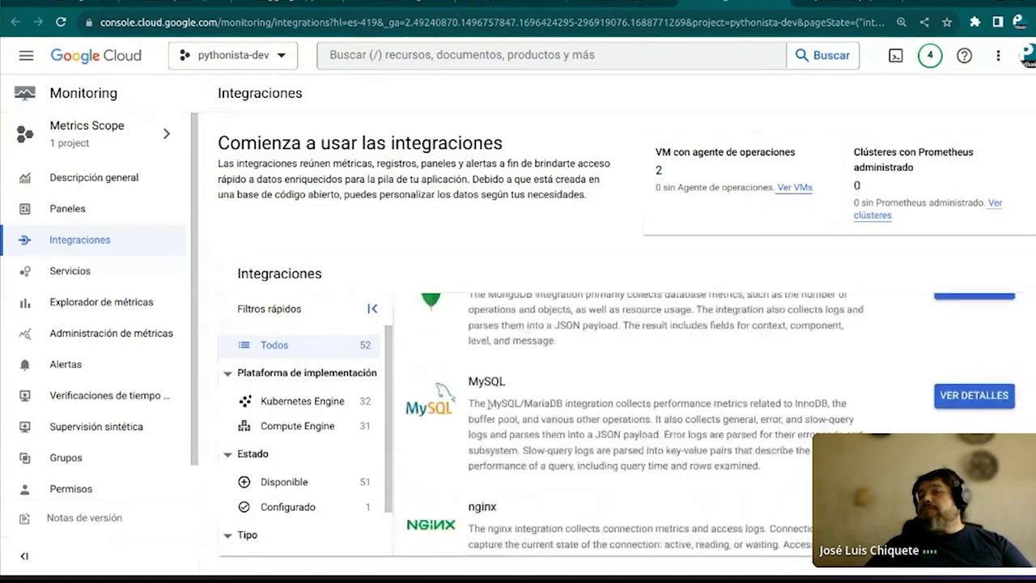
scroll(489, 404, down, 5)
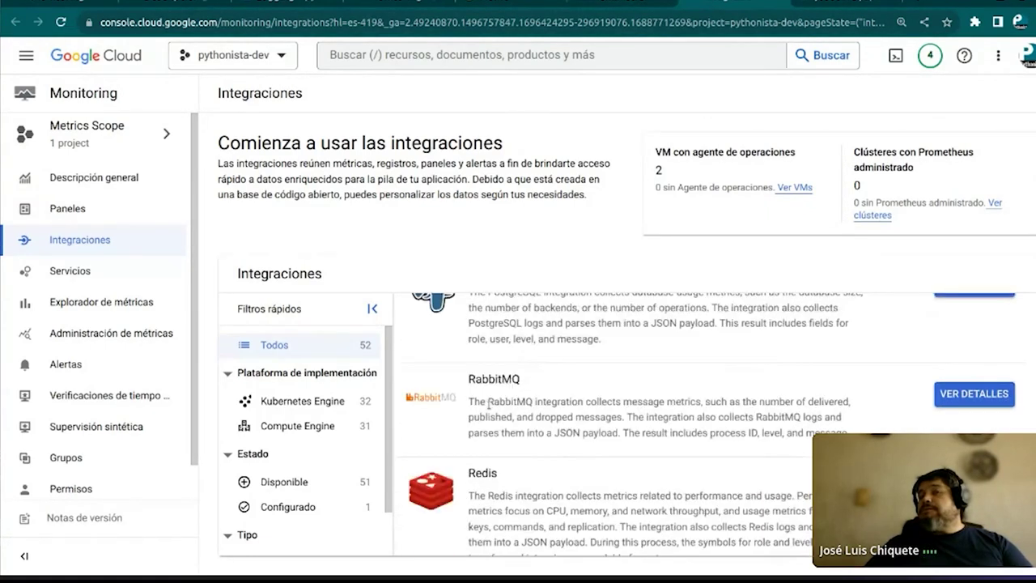
scroll(489, 409, down, 1)
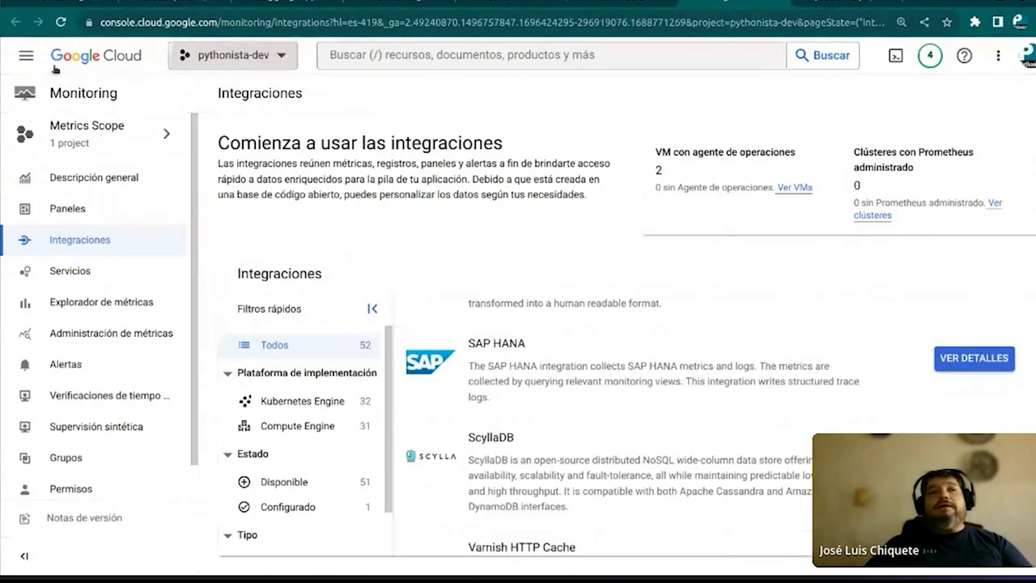
Open 'New Dashboard - oct 4, 2023 13:05' from Paneles and choose Agregar widget from its options
click(73, 209)
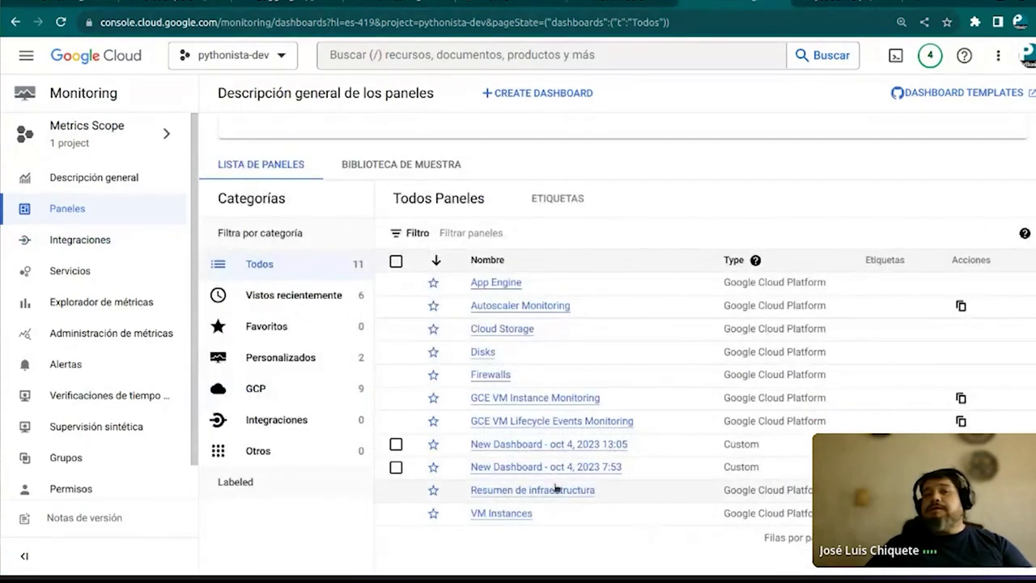
click(516, 444)
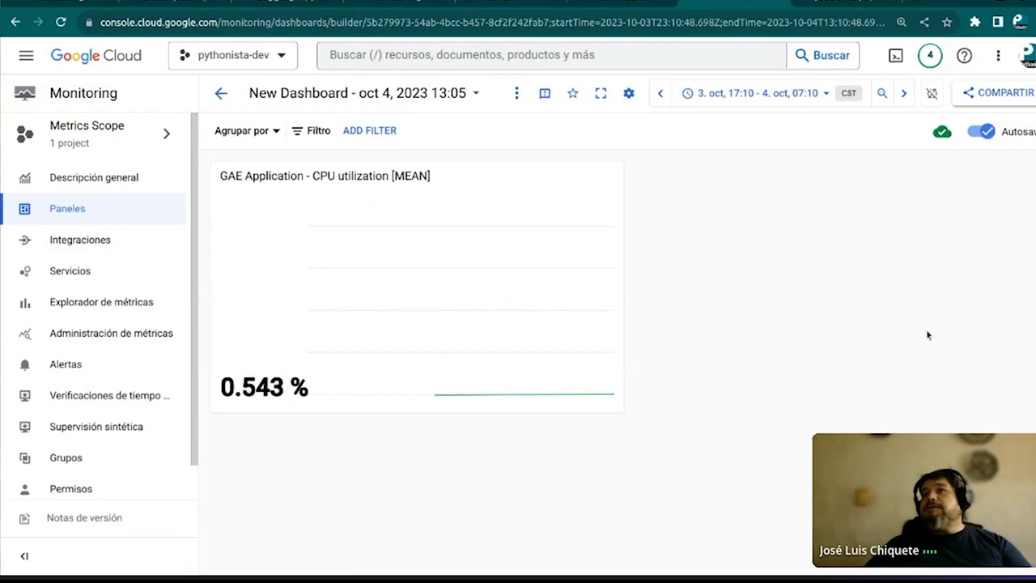
right_click(771, 283)
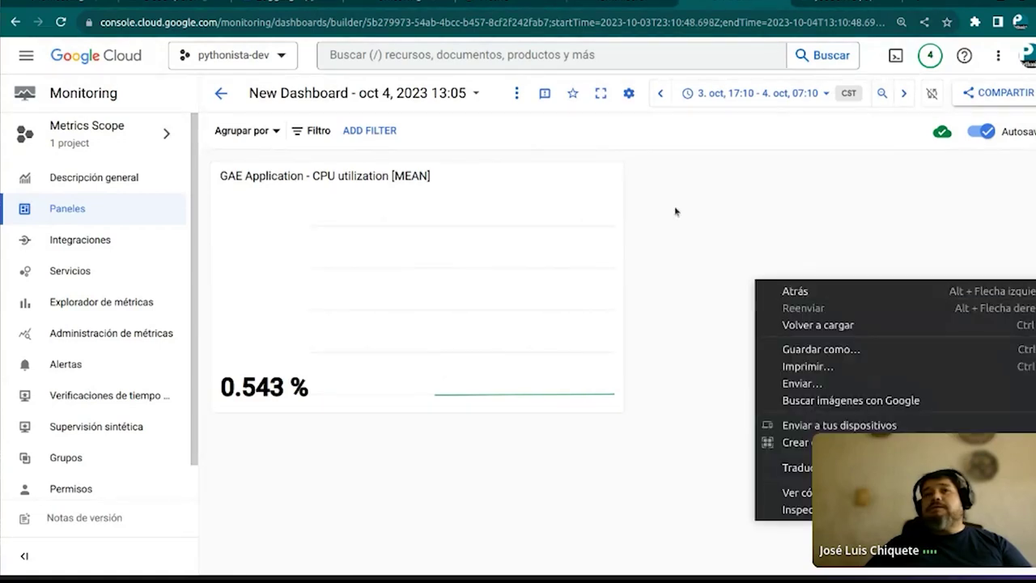
click(675, 211)
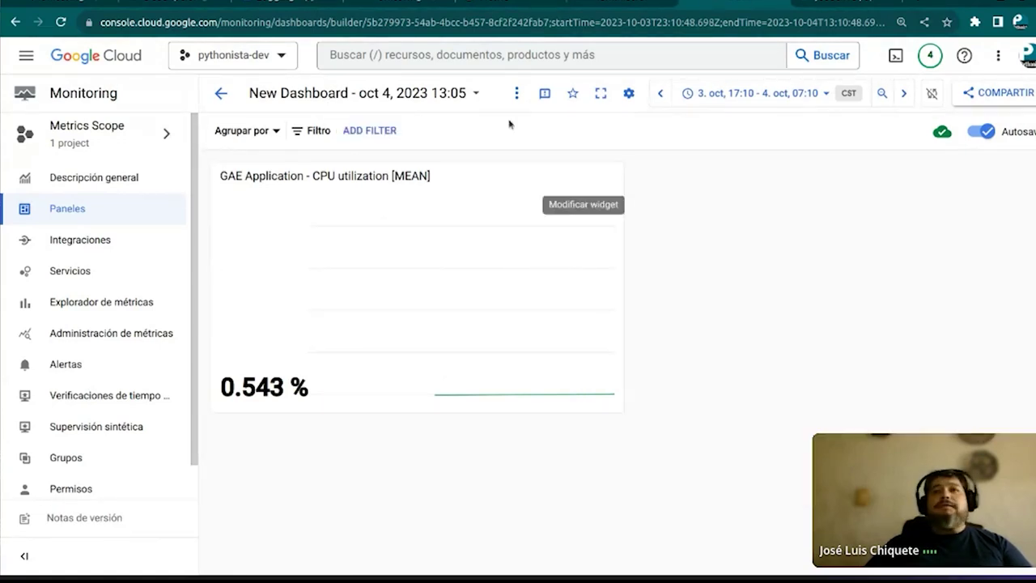
click(518, 92)
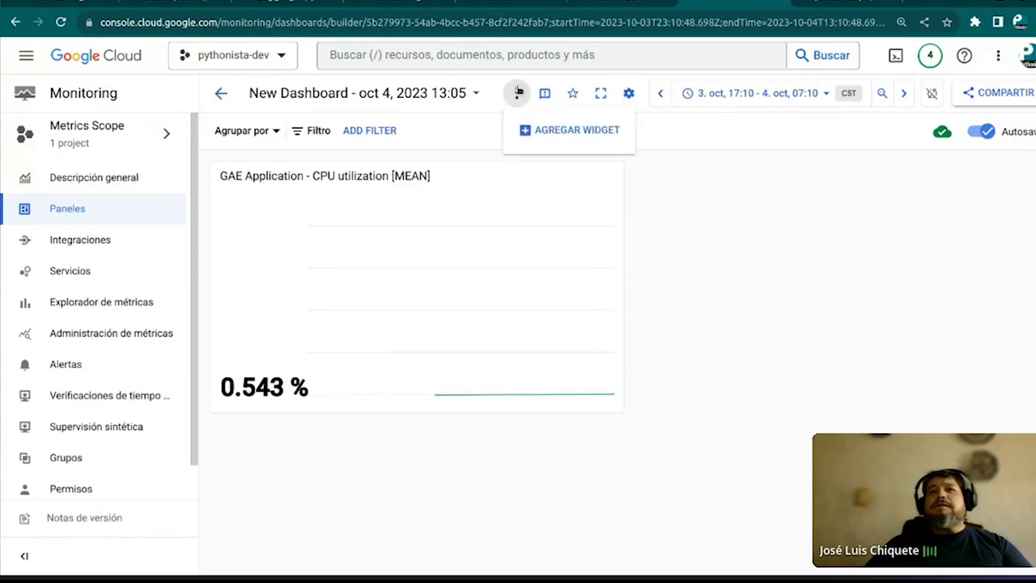
click(589, 133)
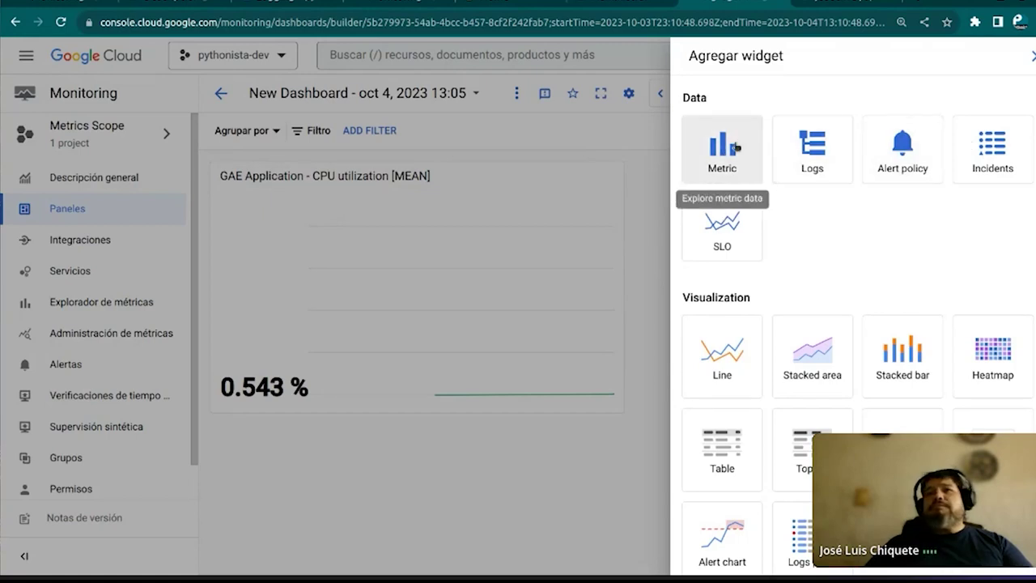
Add a Logs panel widget and scope its query to project pythonista-dev
click(814, 152)
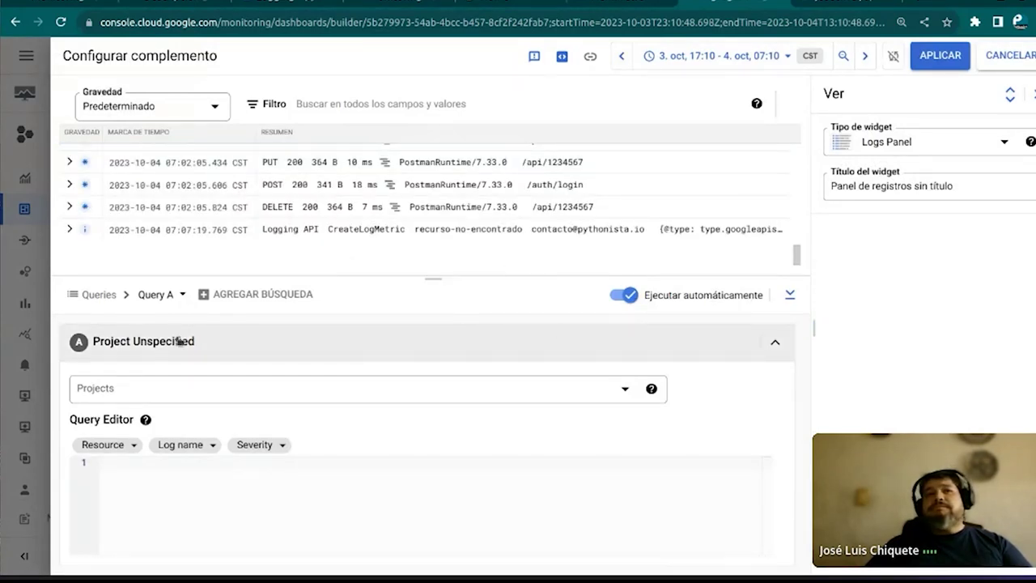
click(627, 391)
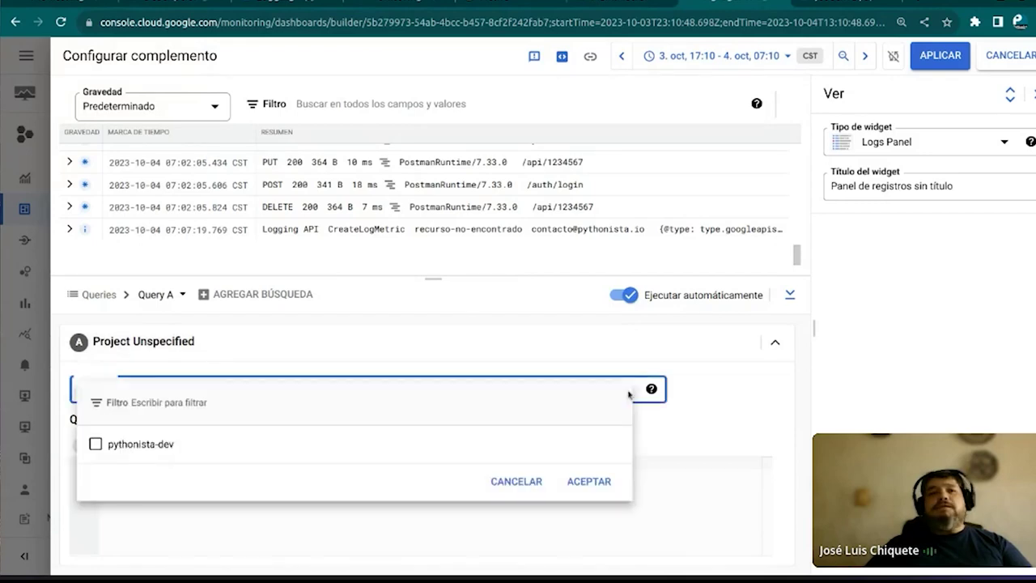
click(95, 444)
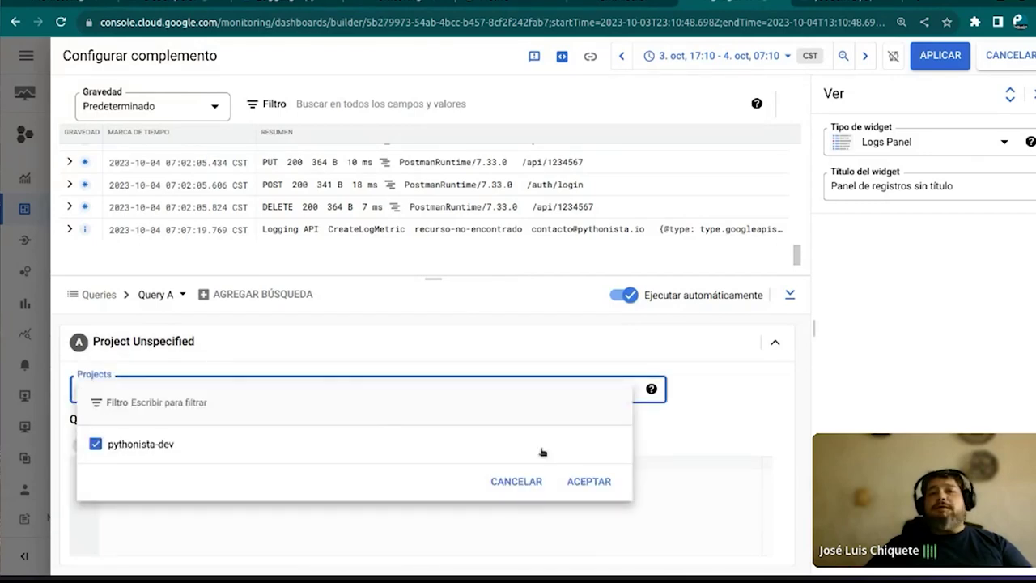
click(589, 482)
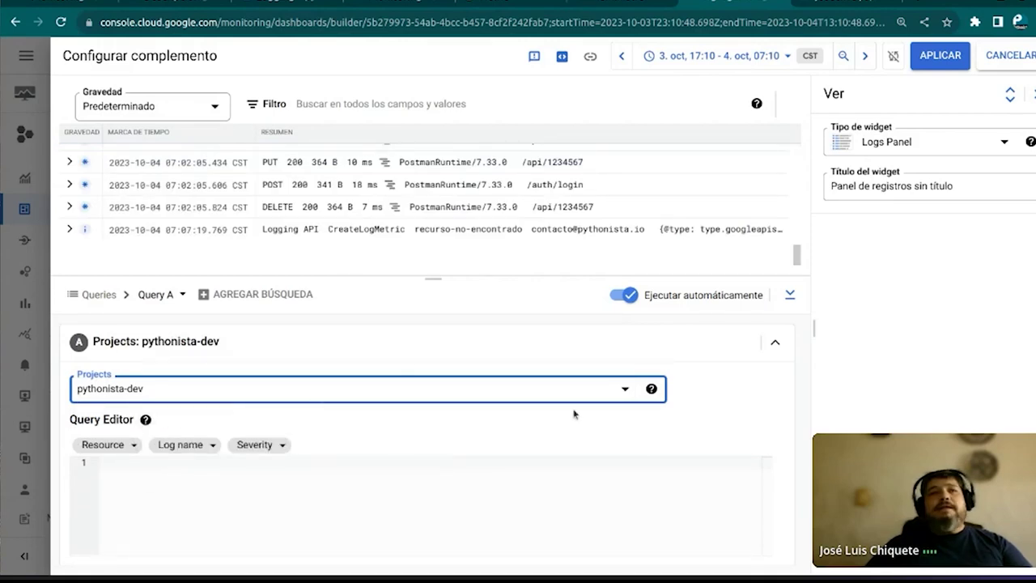
Filter the resource to GAE Application, module default, version 20220304t172004
click(121, 446)
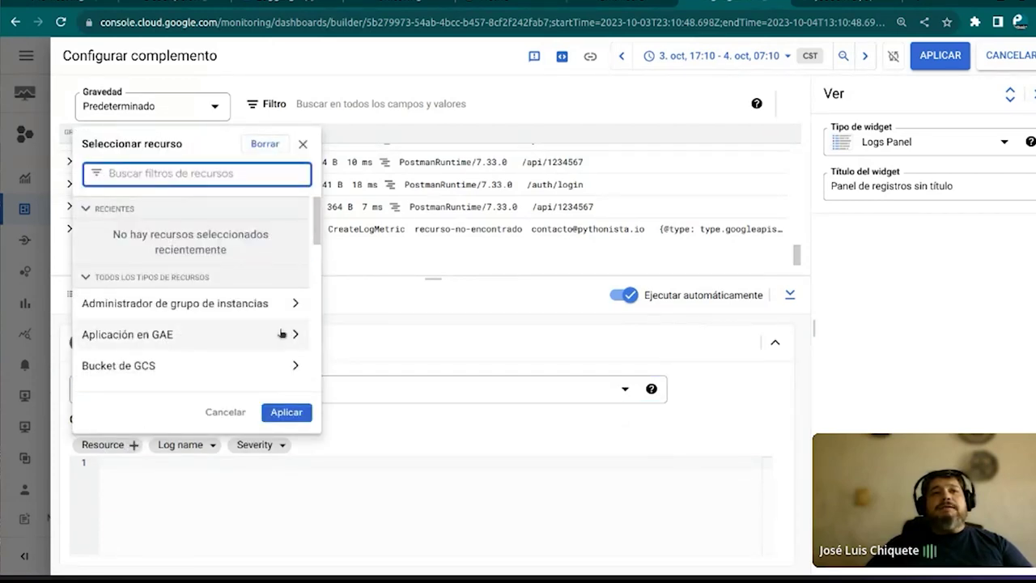
click(283, 337)
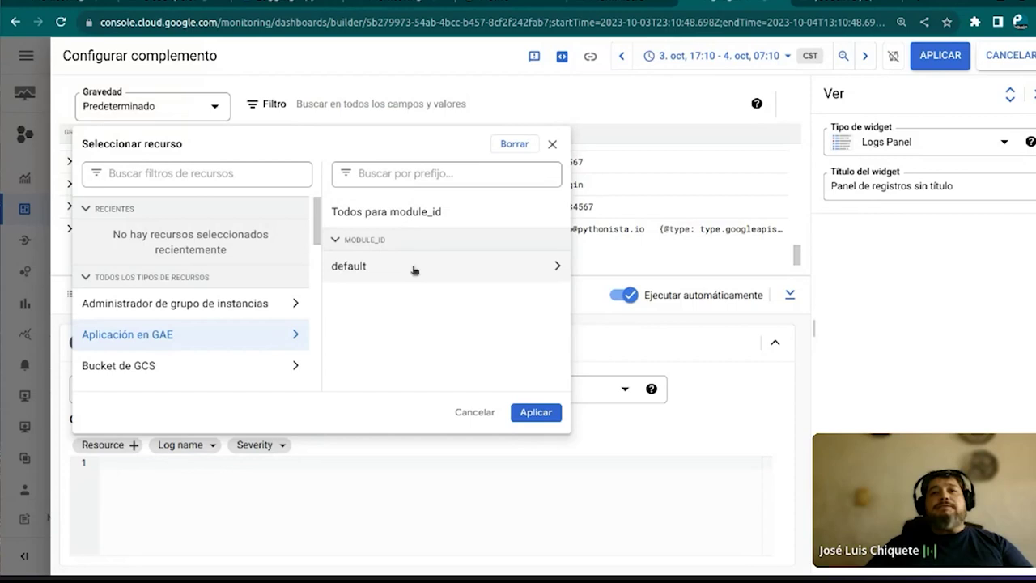
click(414, 271)
click(607, 267)
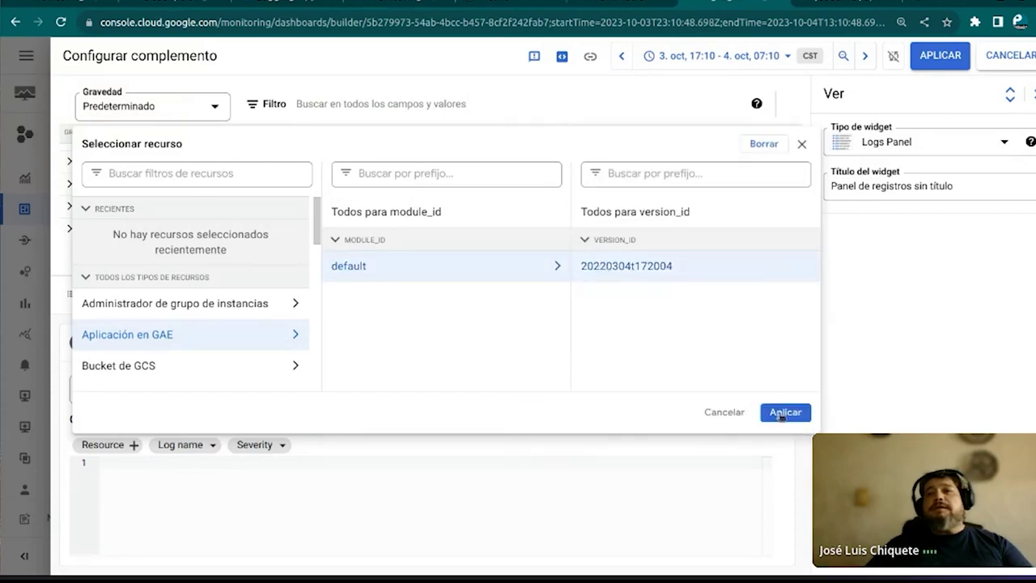
click(782, 413)
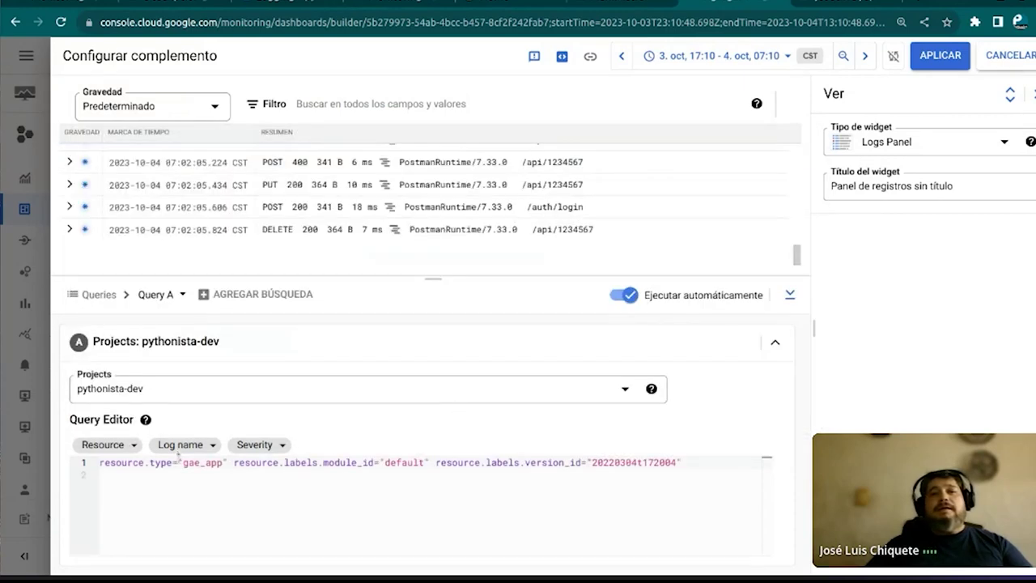
Add an Error-and-above severity filter, then a Notice-and-above one, keeping the Logs Panel type
click(260, 446)
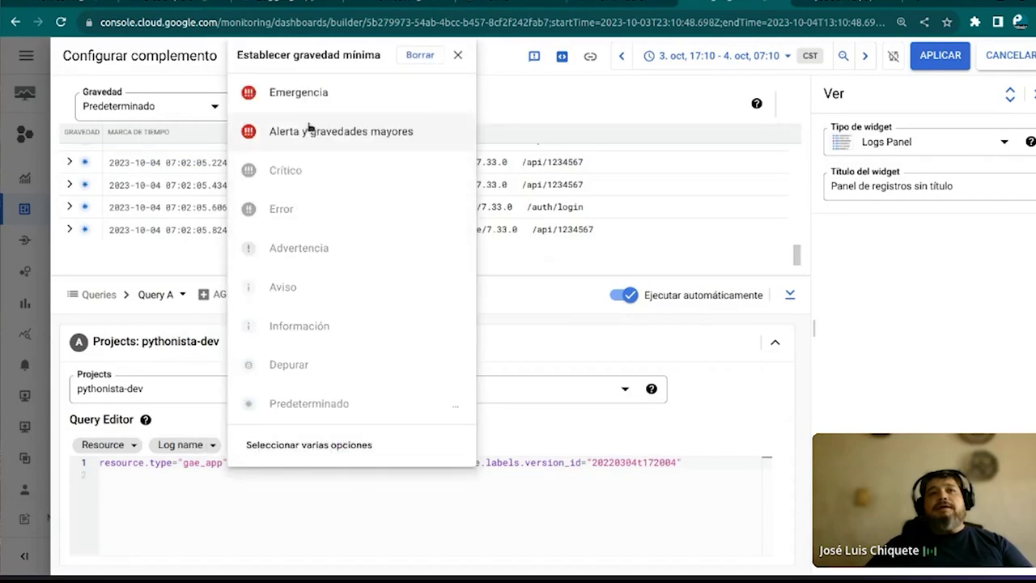
click(272, 212)
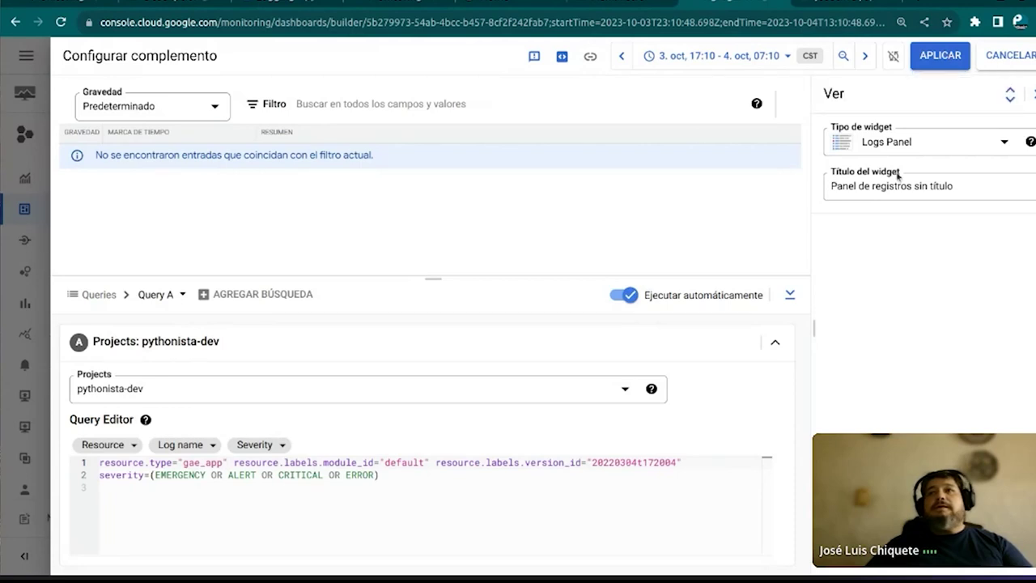
click(883, 144)
click(882, 178)
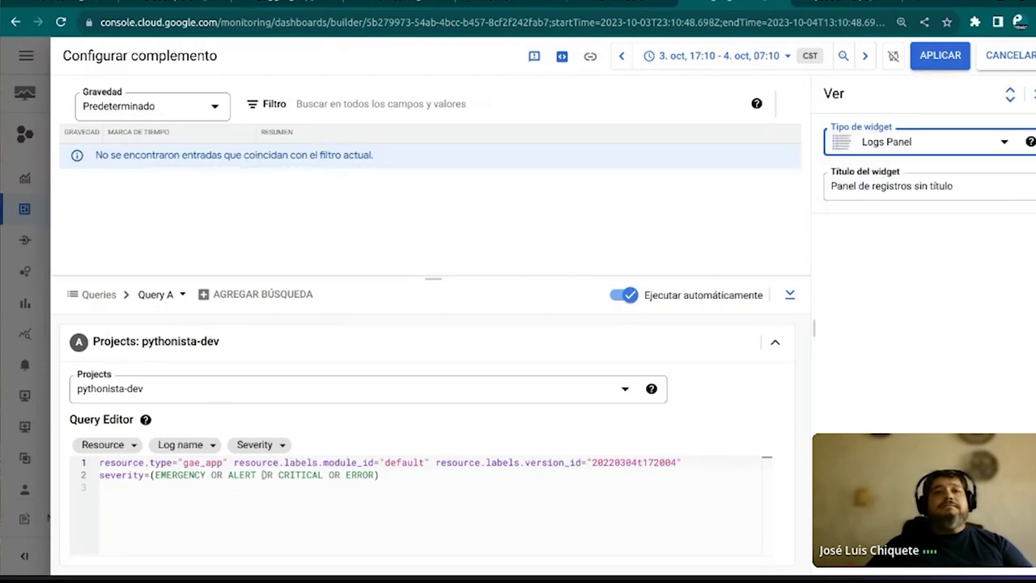
click(257, 450)
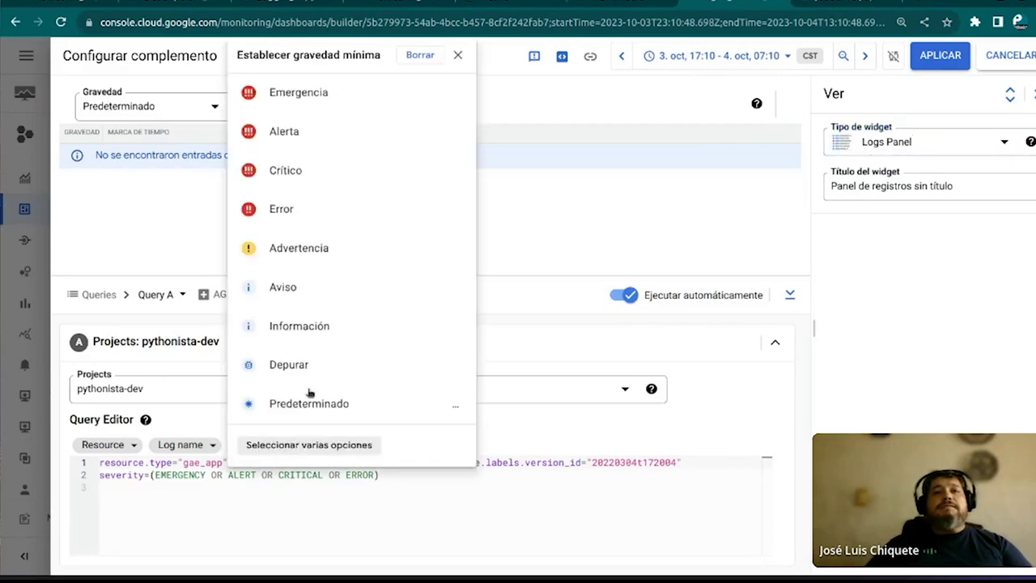
click(273, 288)
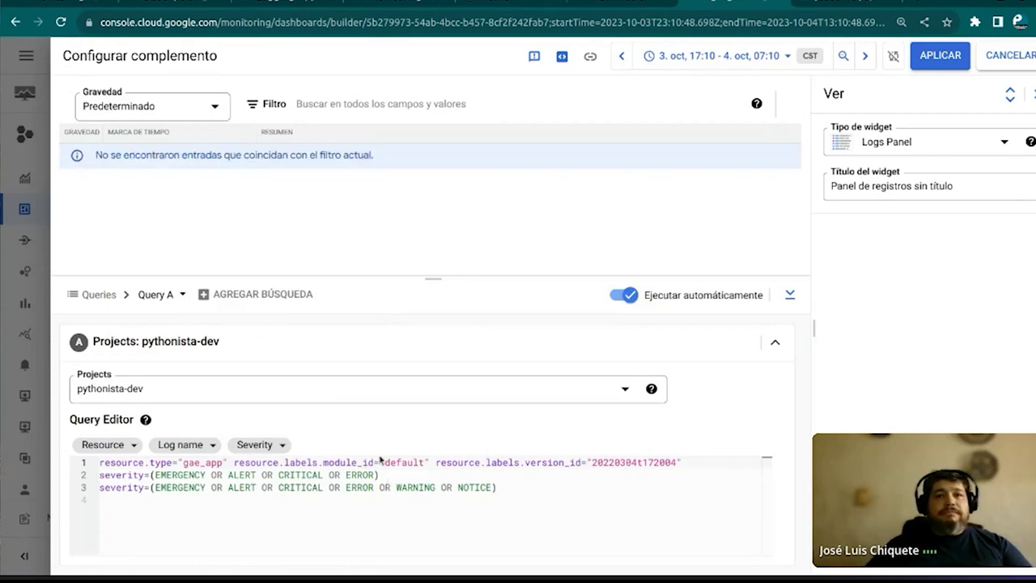
Delete the old Error severity line from the query editor
click(366, 476)
click(397, 463)
click(384, 476)
drag(380, 476, 99, 475)
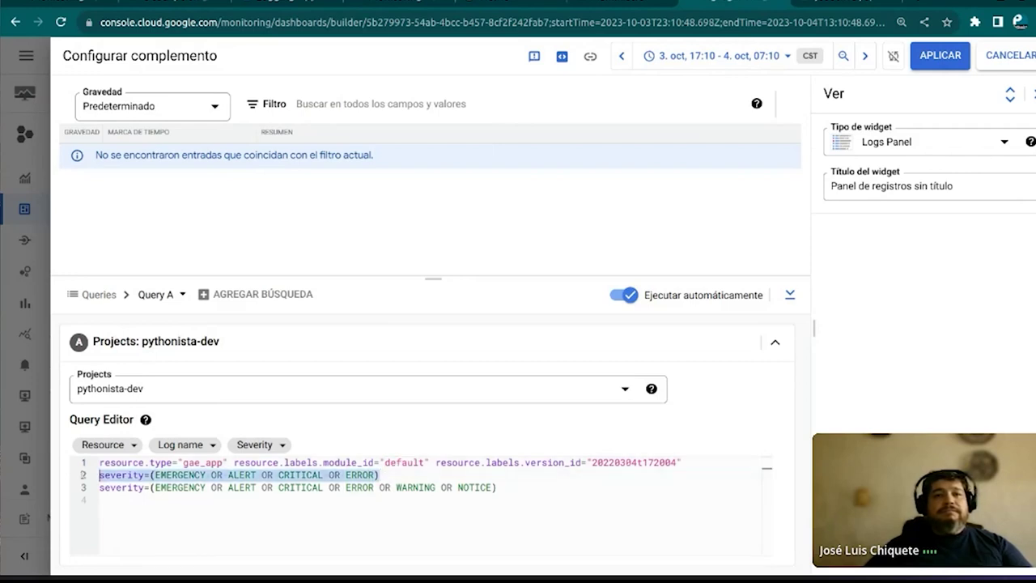
key(BackSpace)
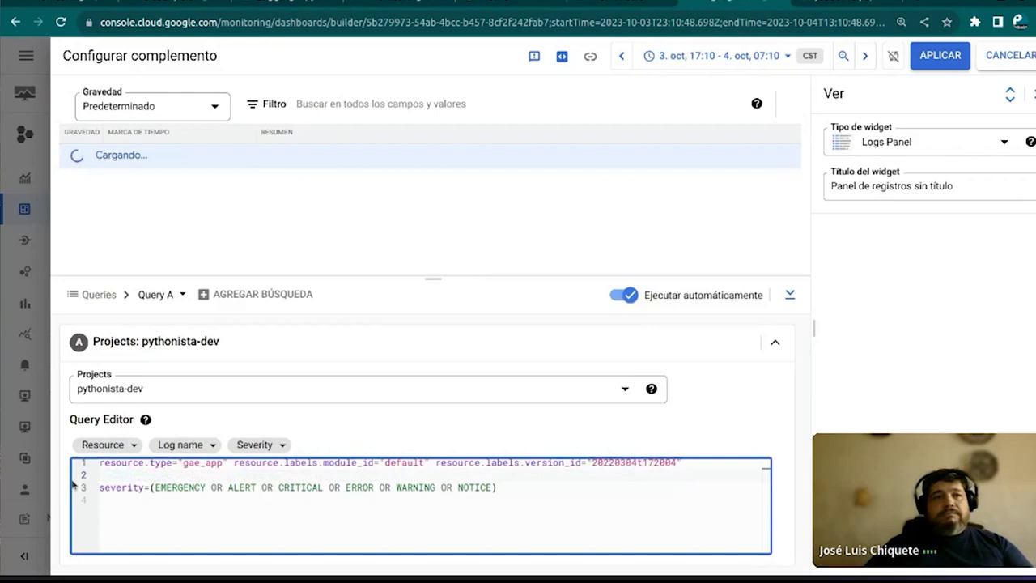
key(BackSpace)
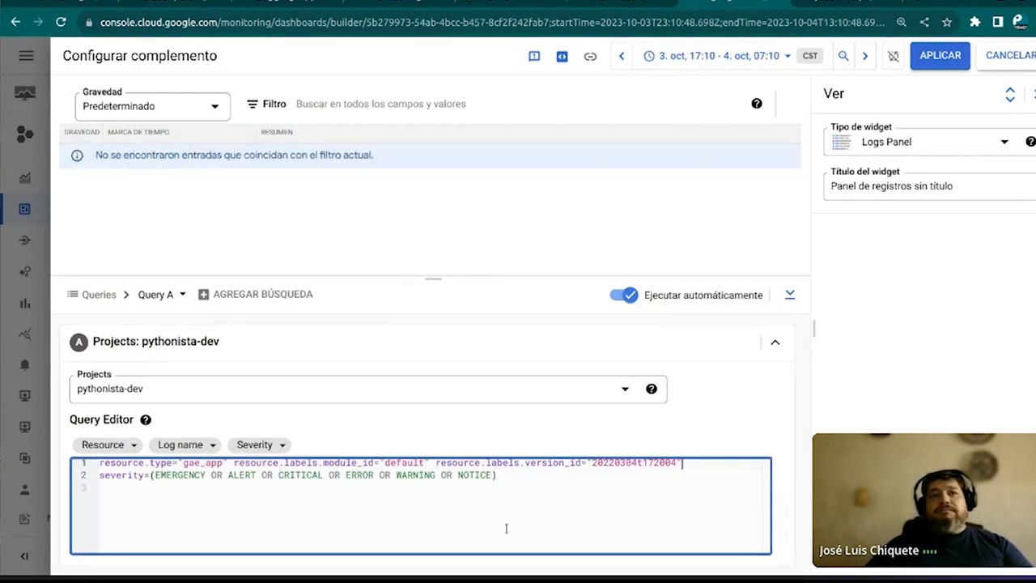
Swap the GCEGuestAgent log for var/log/google_init.log in the logs panel query's log name filter
click(208, 447)
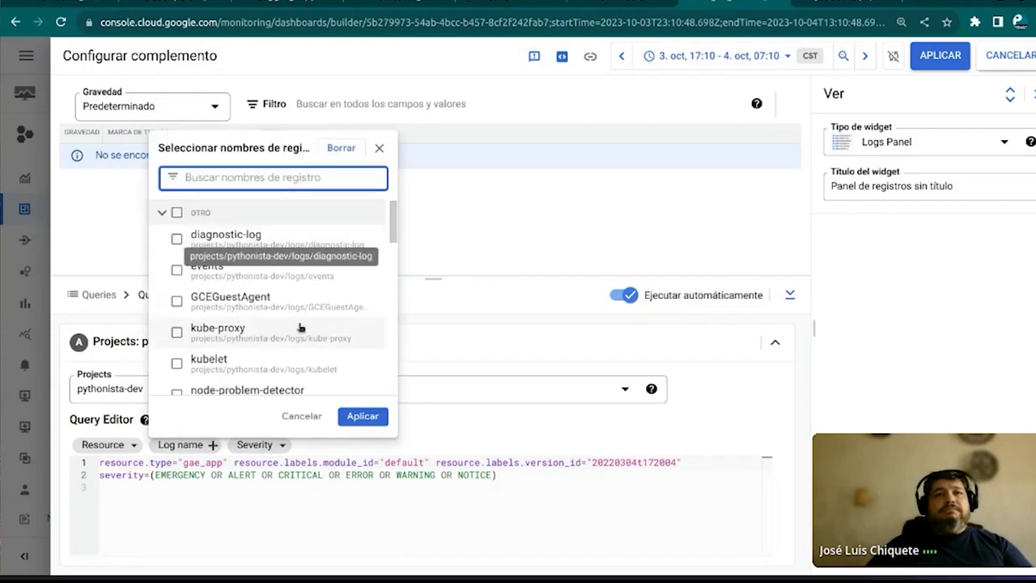
scroll(297, 350, down, 5)
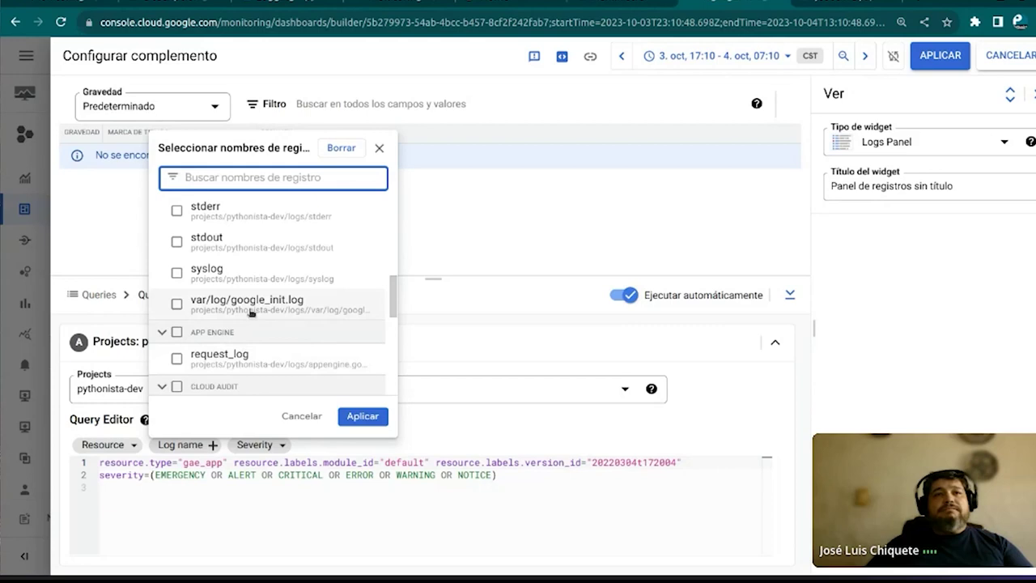
scroll(251, 313, up, 6)
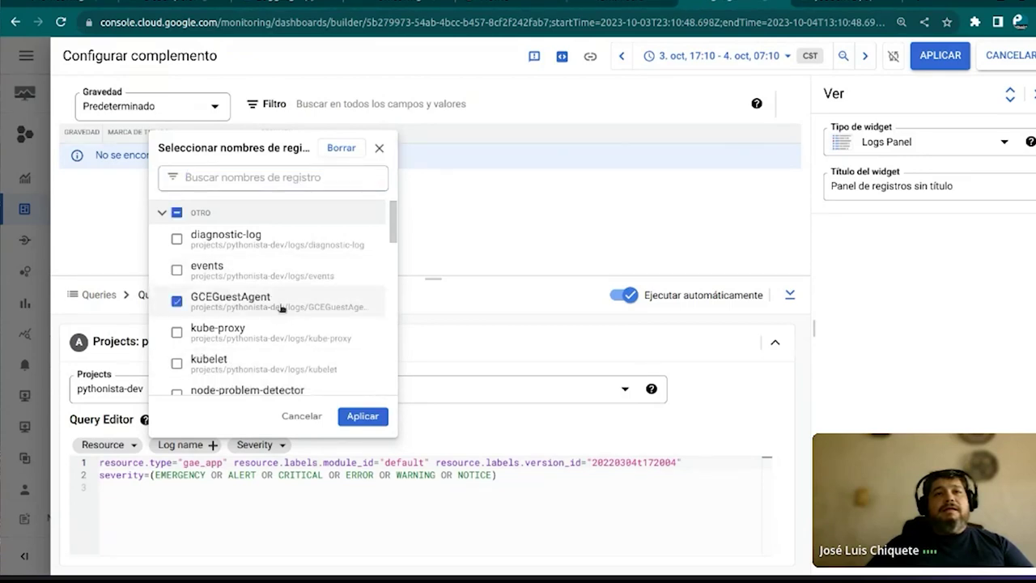
click(174, 305)
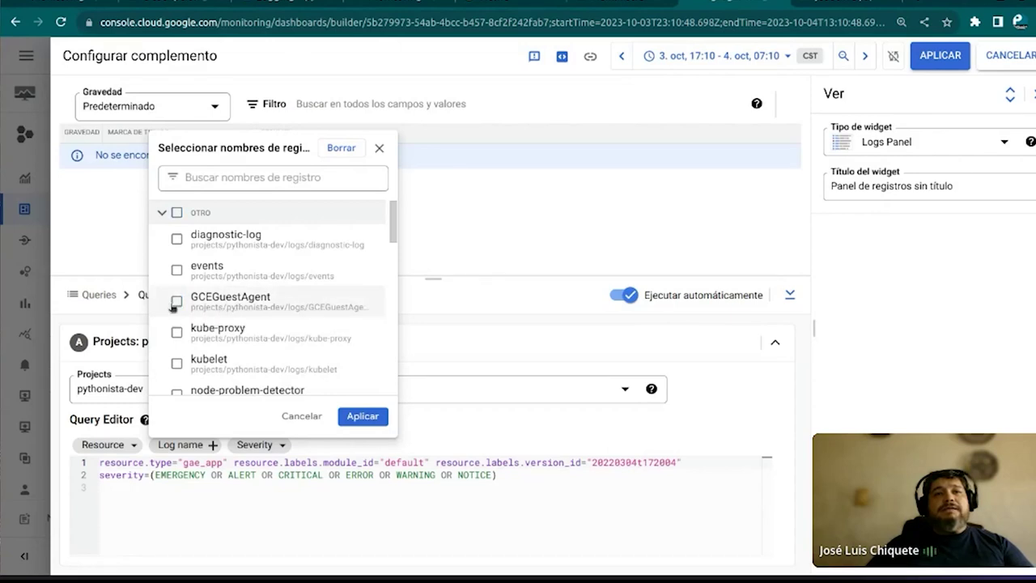
scroll(204, 306, down, 3)
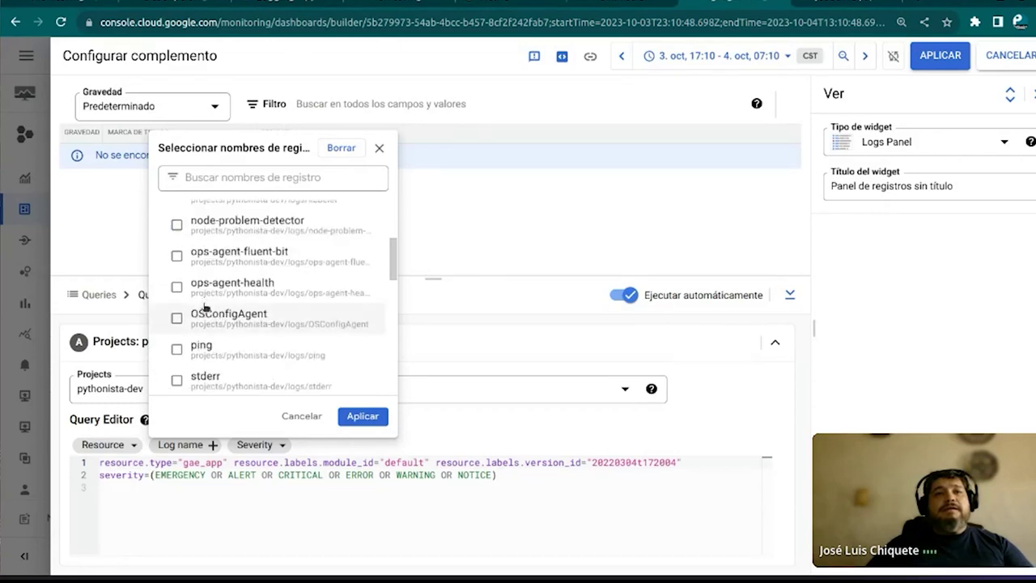
scroll(205, 306, down, 4)
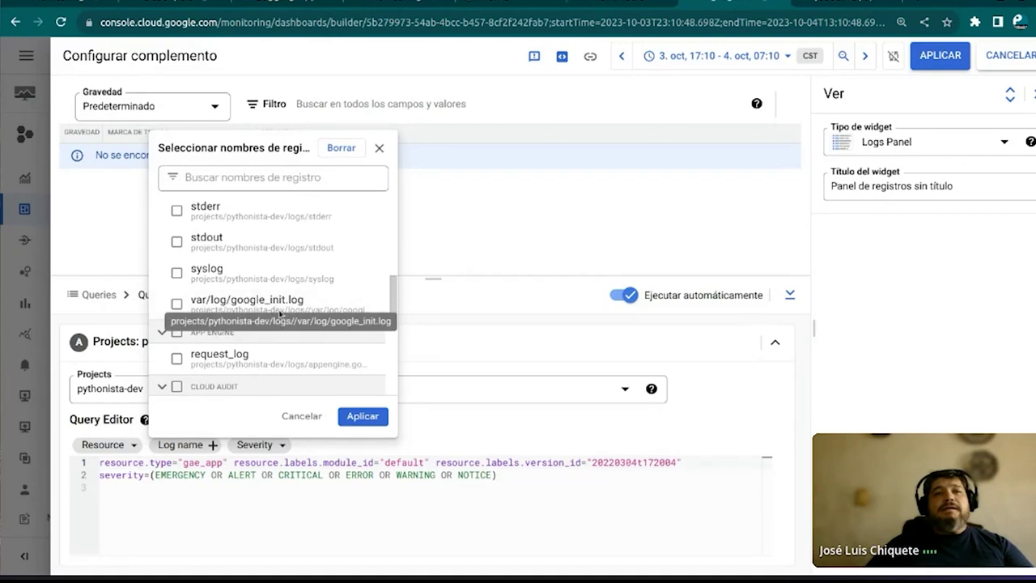
click(233, 304)
click(362, 416)
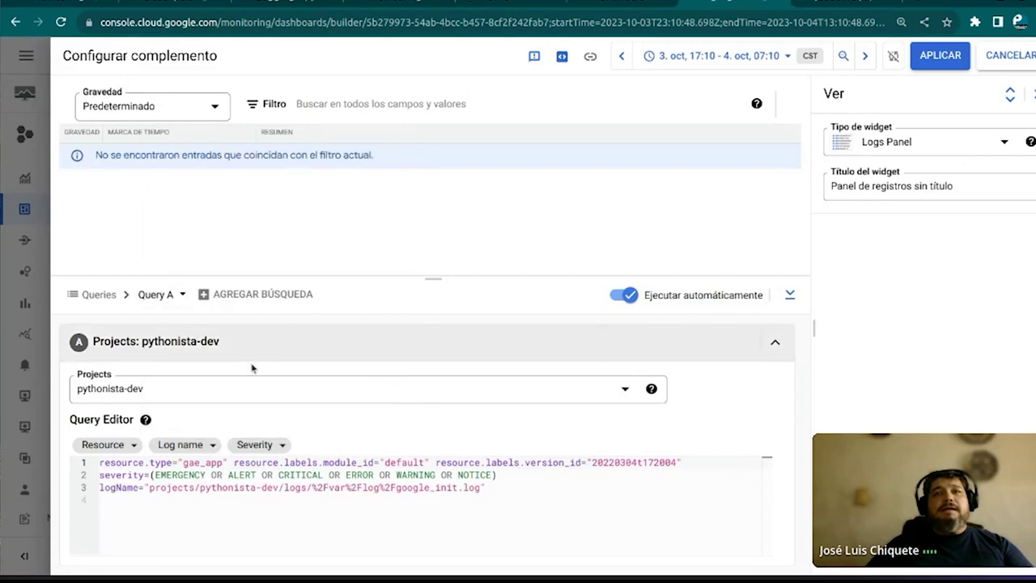
Save the untitled logs panel to the dashboard, then go back to the Integraciones page
click(939, 55)
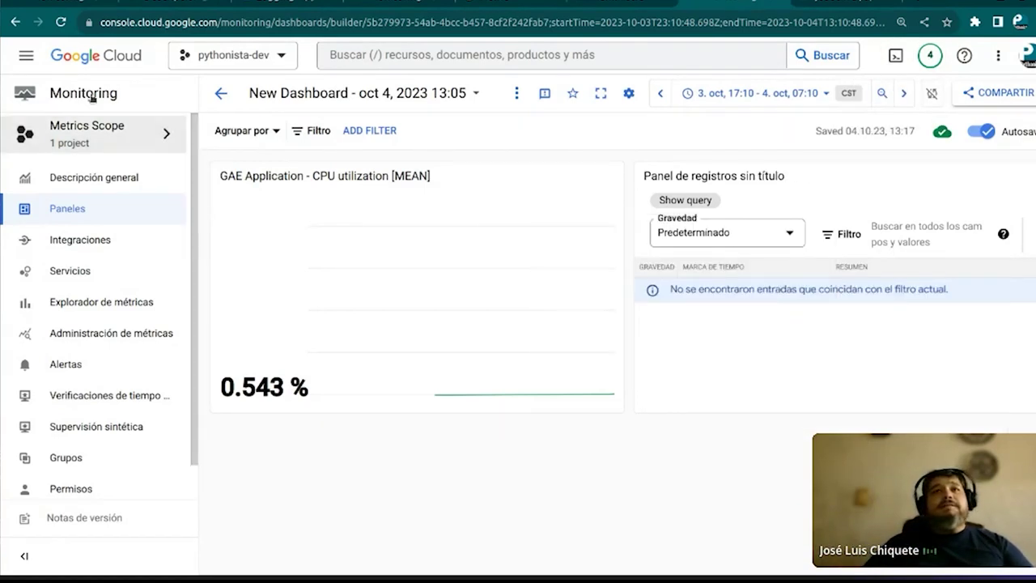
click(14, 22)
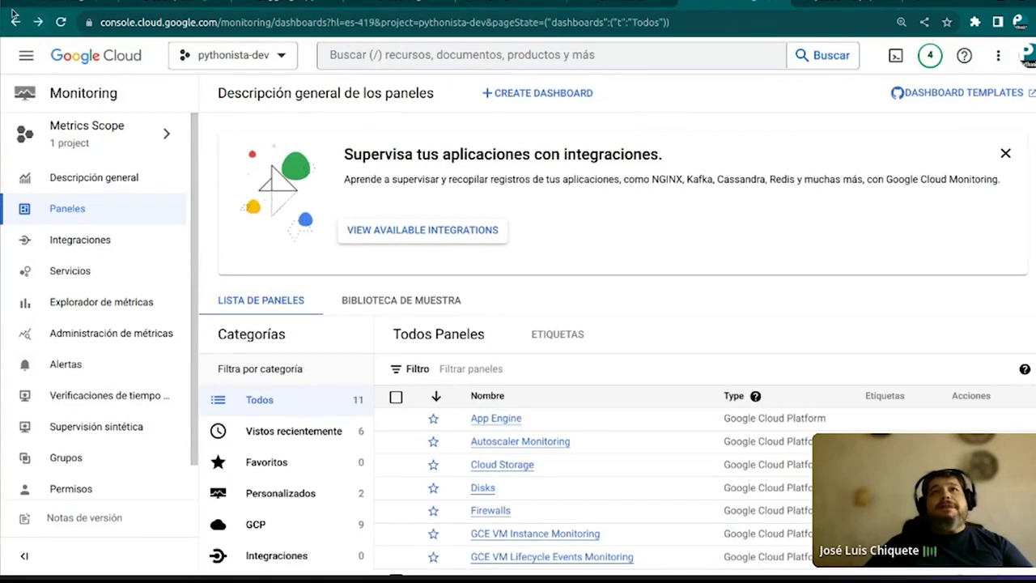
click(15, 23)
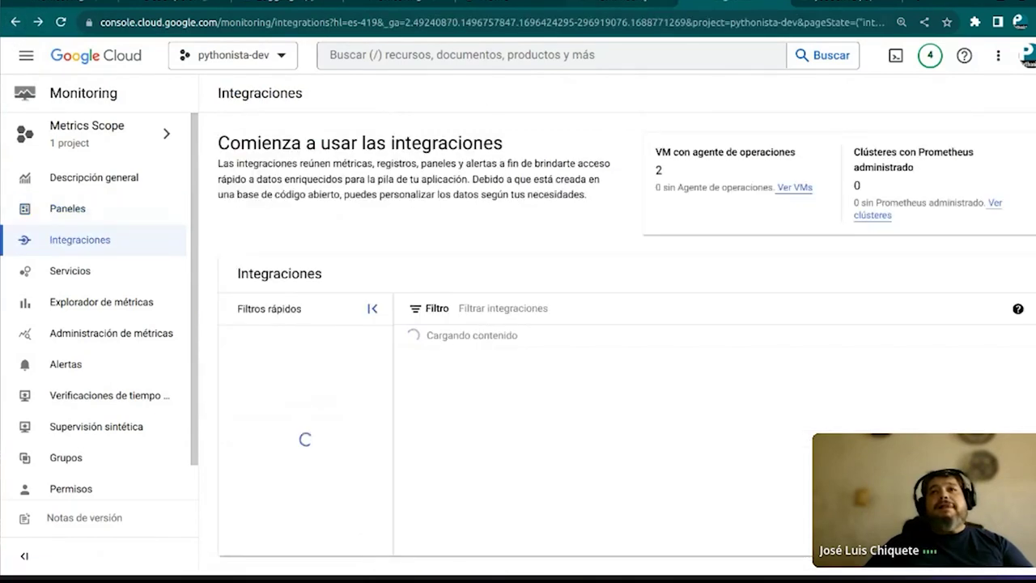
Scroll the integrations list down to JVM and view its Compute Engine details
scroll(529, 379, down, 10)
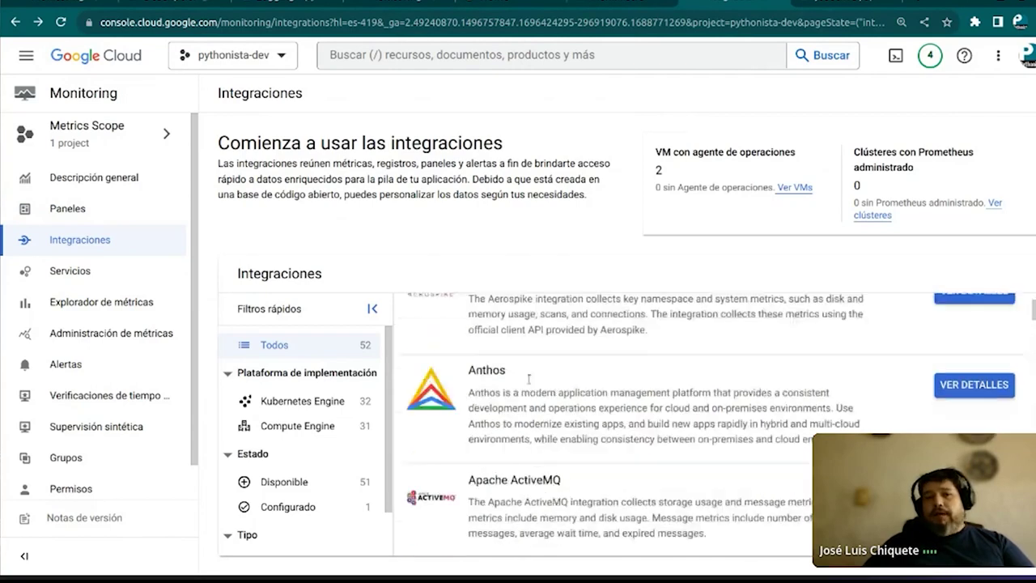
scroll(528, 378, down, 12)
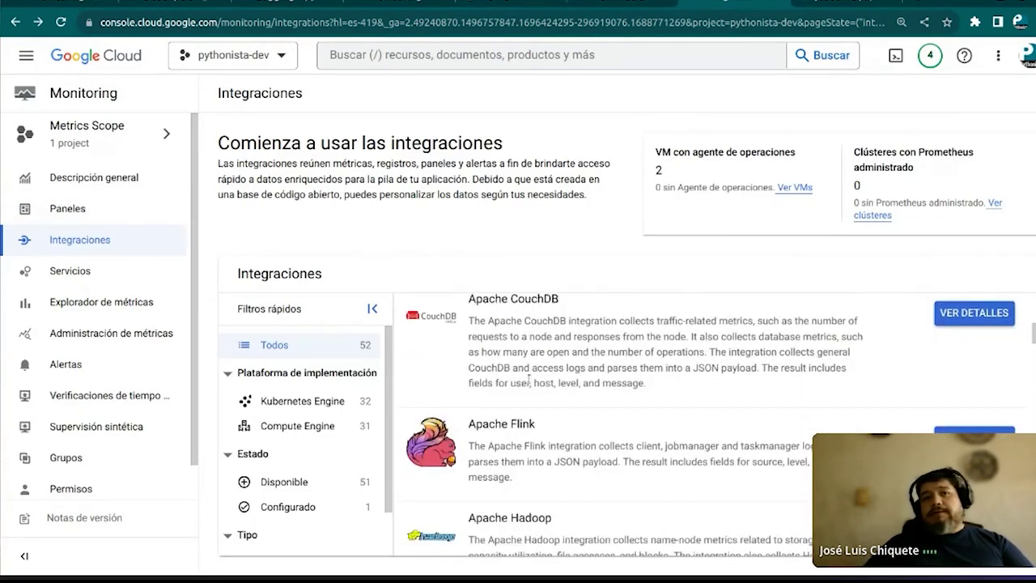
scroll(529, 378, down, 12)
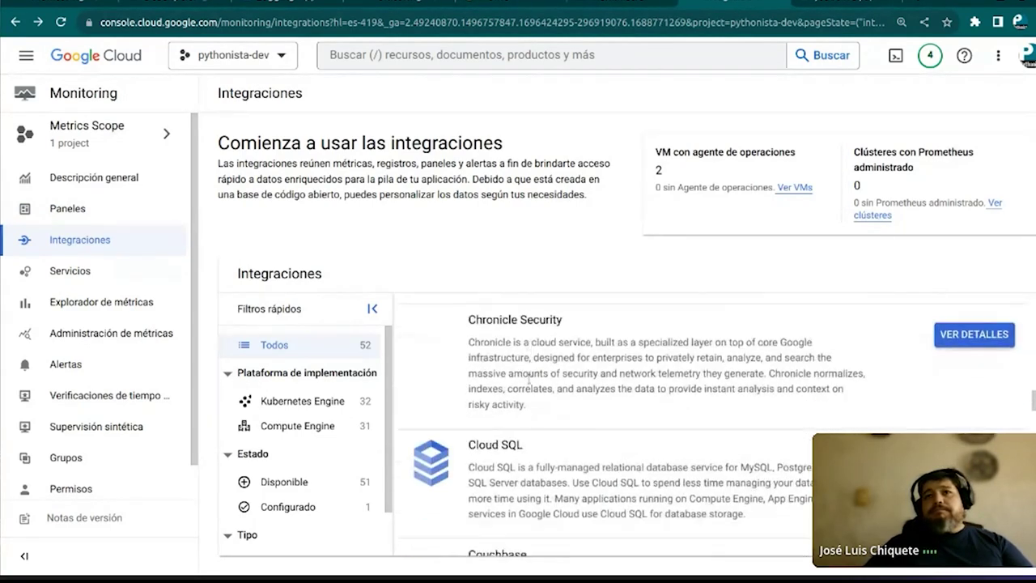
scroll(528, 379, down, 12)
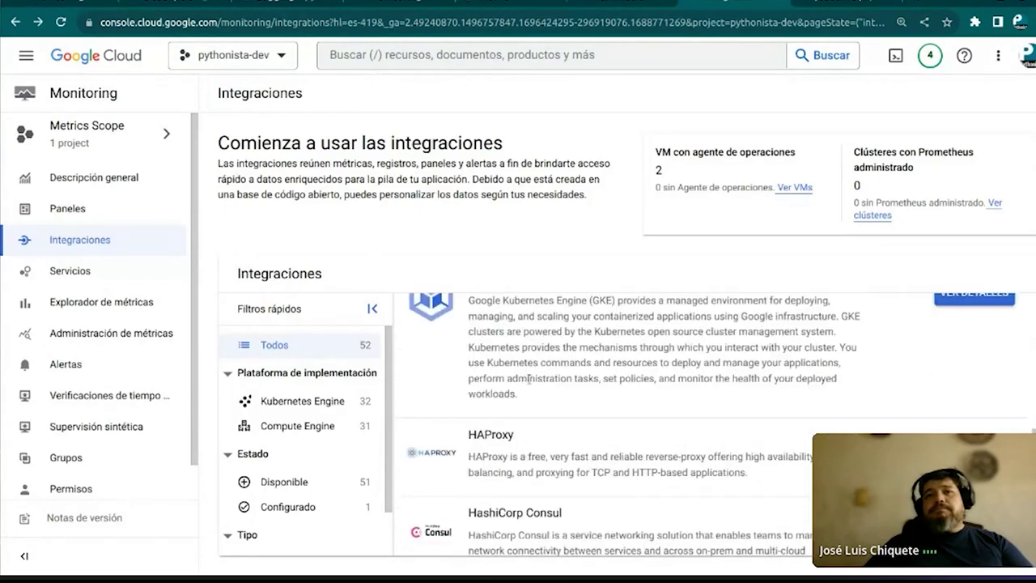
scroll(529, 379, down, 8)
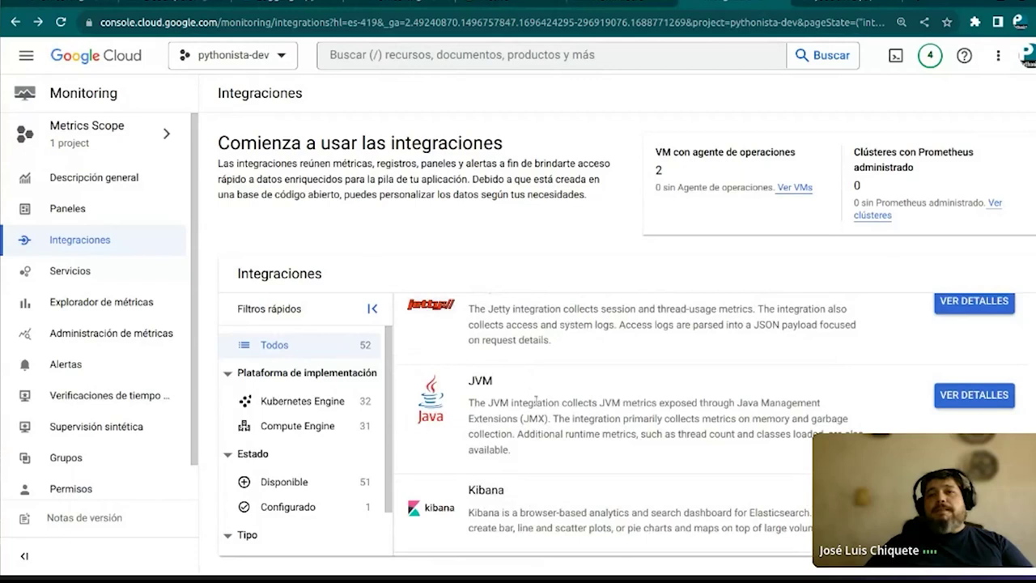
click(976, 394)
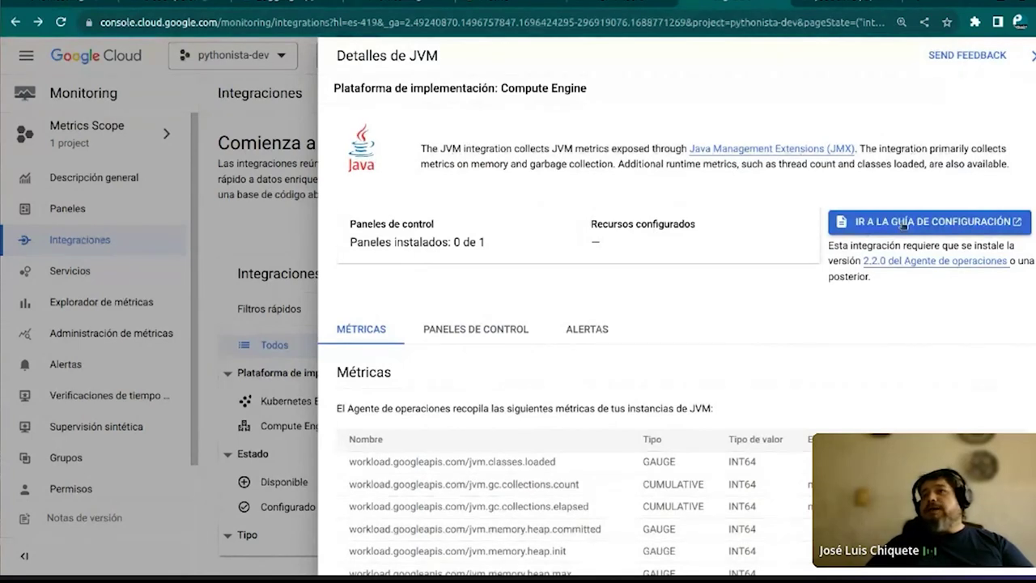
Read through the JVM Ops Agent setup guide, then return to the Cloud Monitoring dashboard tab
click(907, 222)
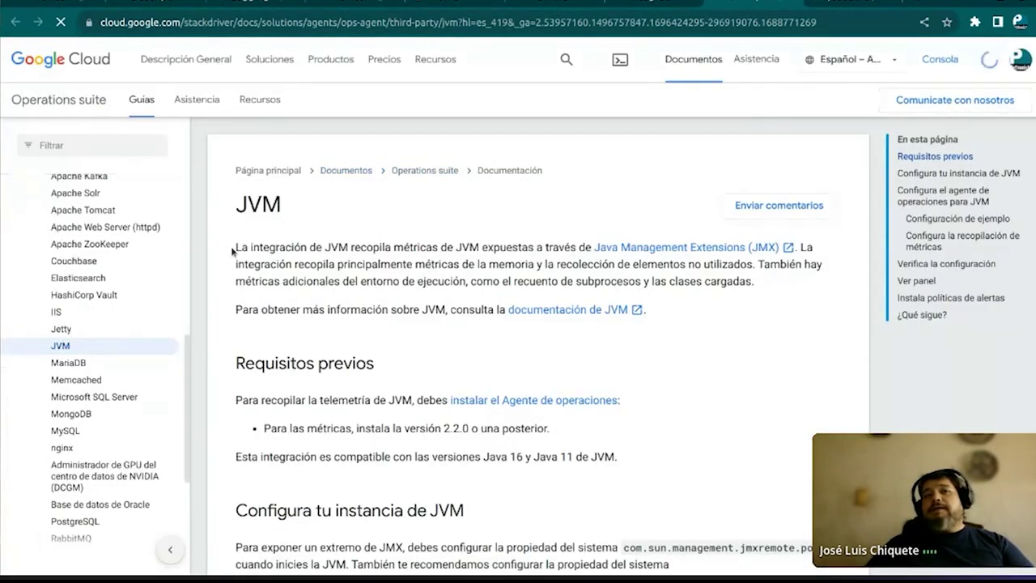
scroll(231, 253, down, 1)
scroll(231, 252, down, 1)
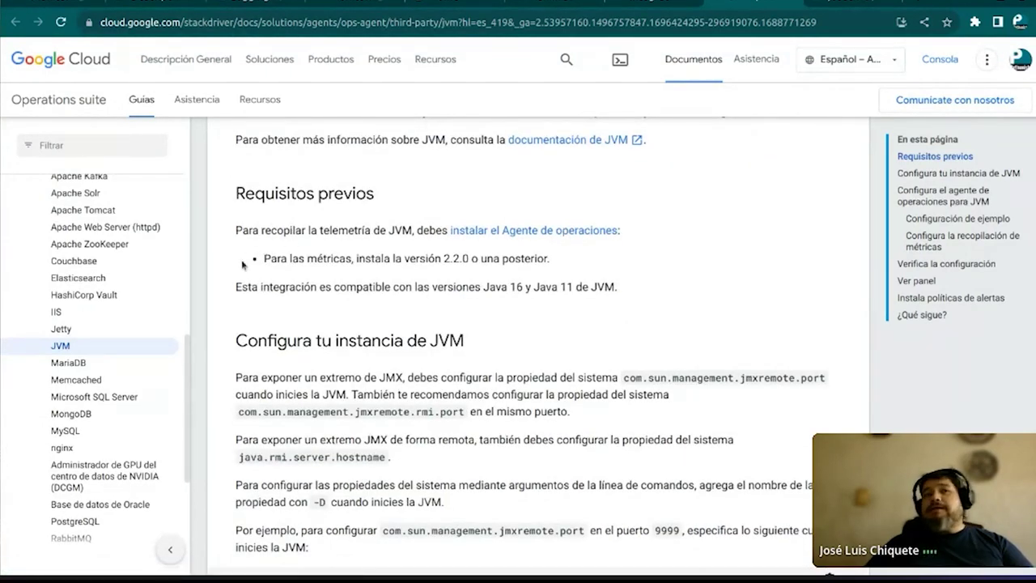
scroll(241, 257, down, 1)
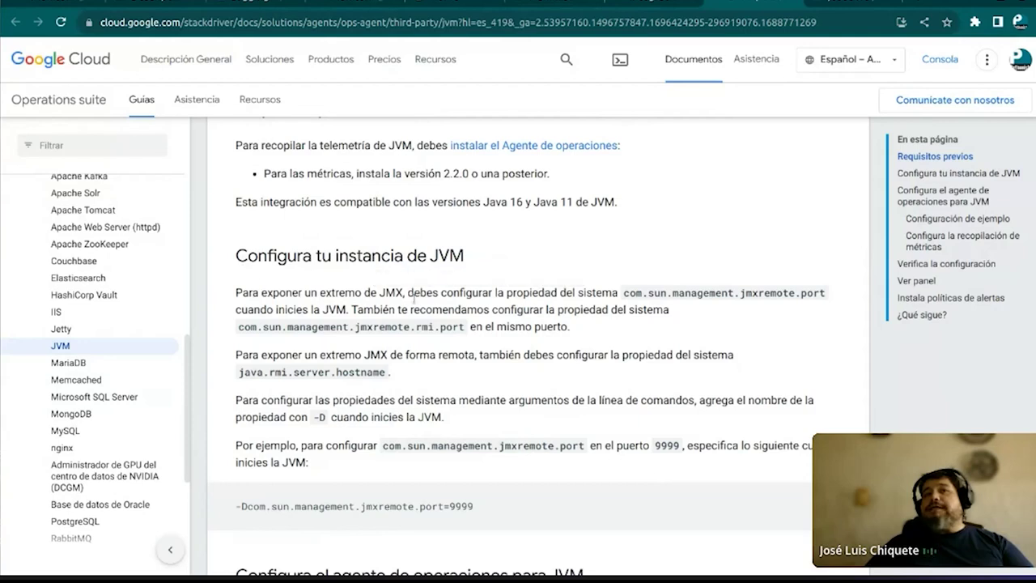
scroll(237, 325, down, 2)
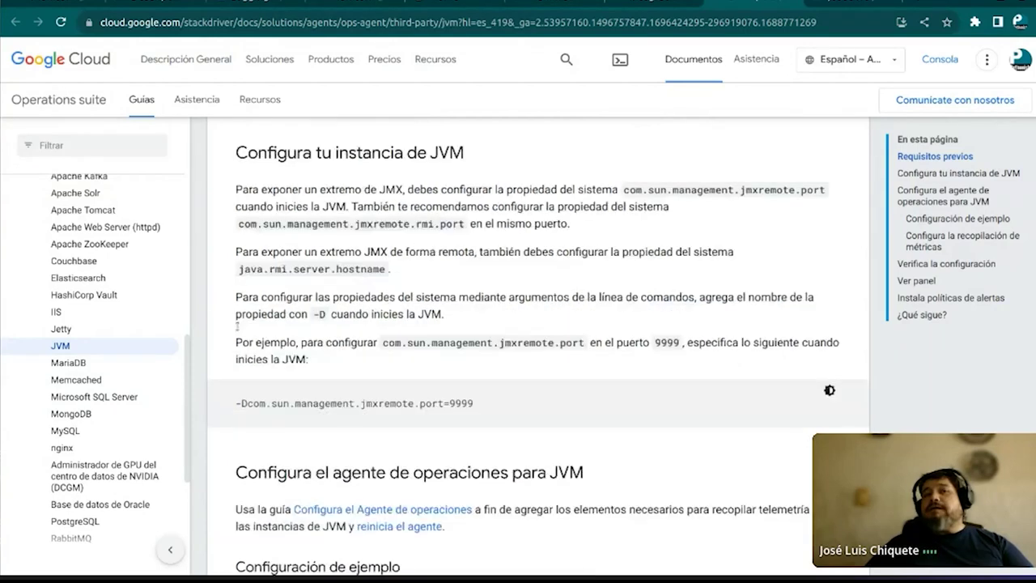
scroll(237, 331, down, 4)
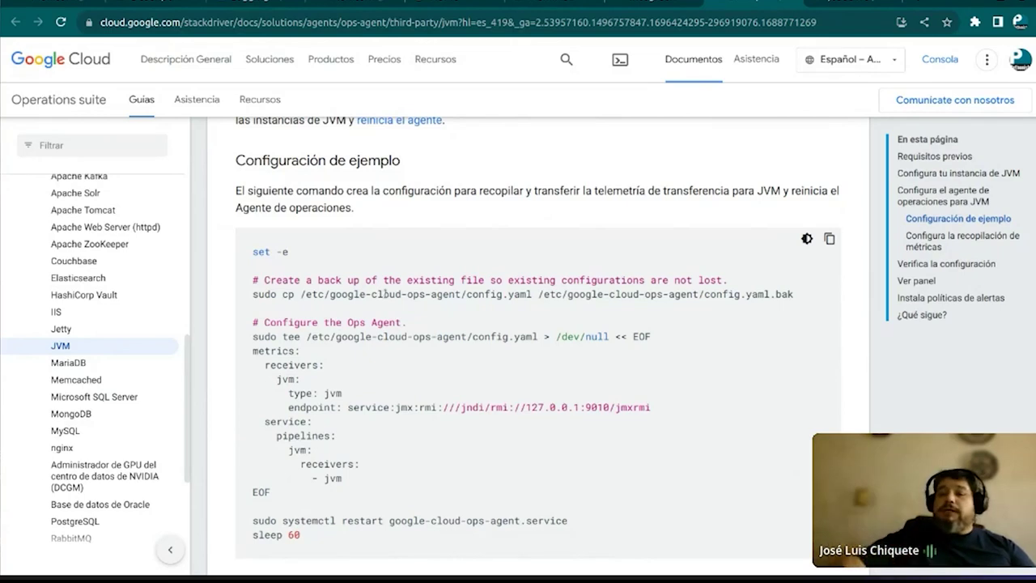
scroll(382, 296, down, 5)
scroll(379, 298, down, 10)
scroll(378, 297, down, 7)
scroll(378, 298, down, 12)
scroll(378, 298, down, 4)
scroll(378, 293, up, 11)
scroll(376, 297, up, 20)
scroll(377, 297, up, 15)
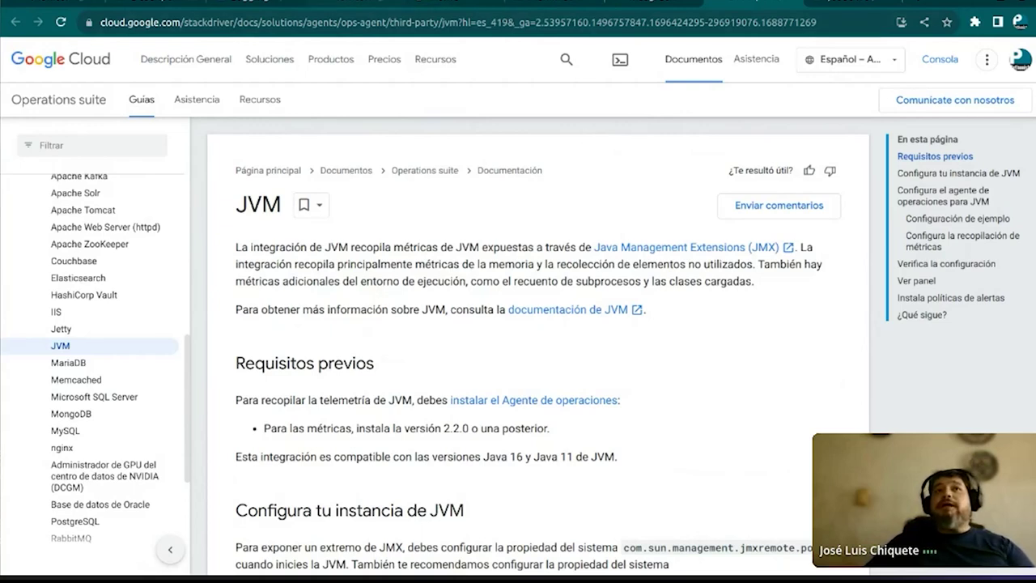
key(ctrl+Tab)
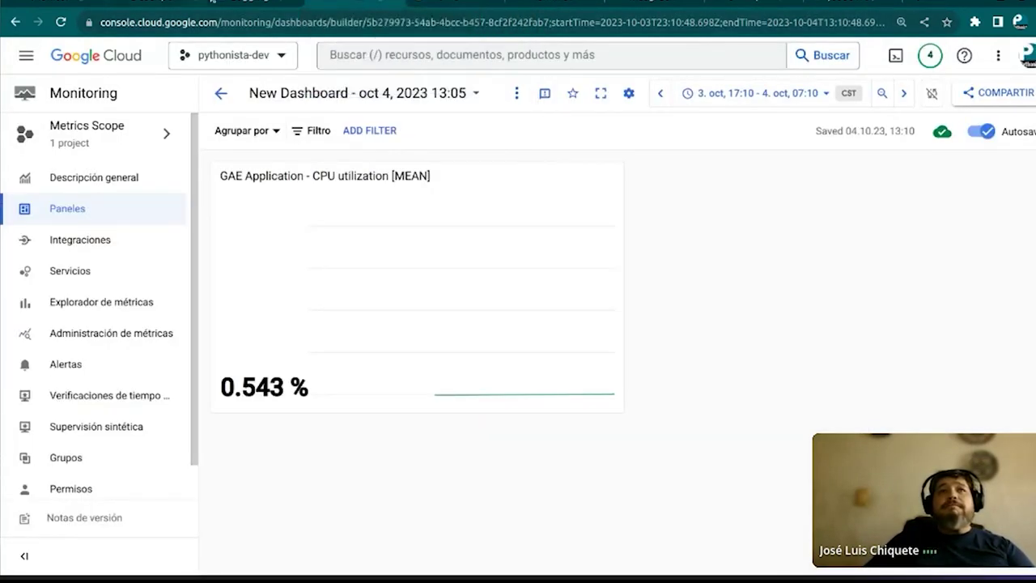
Search Google in a new tab for 'multoiple projects gcp obervability' and open the Multi-Project Cloud Monitoring result
click(667, 3)
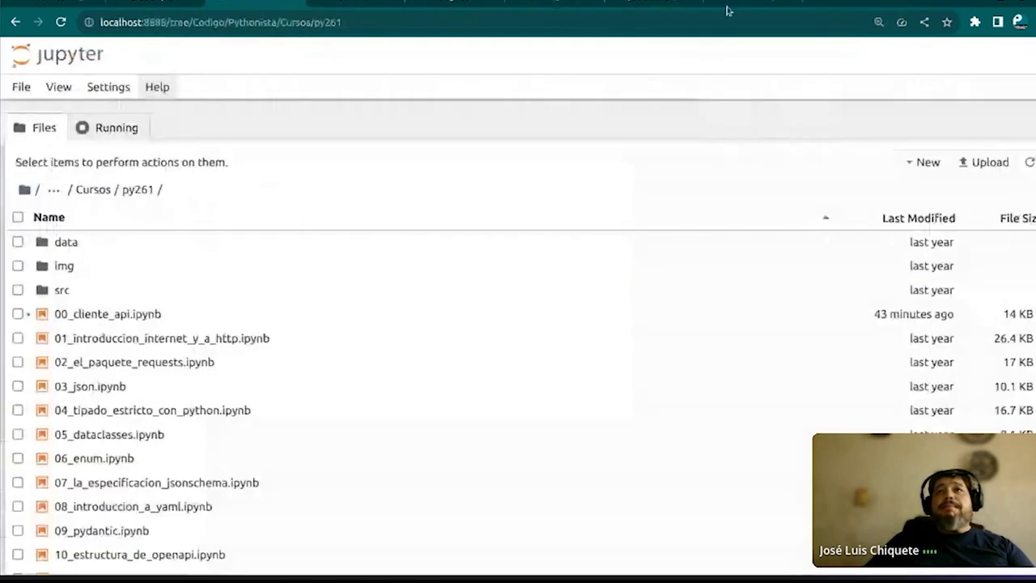
key(ctrl+t)
click(667, 23)
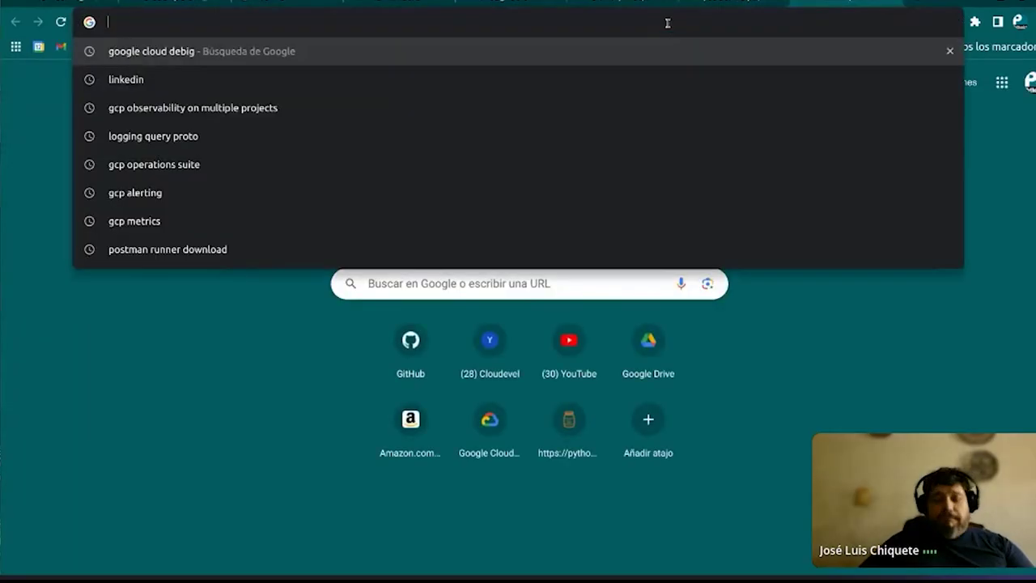
text(multoiple)
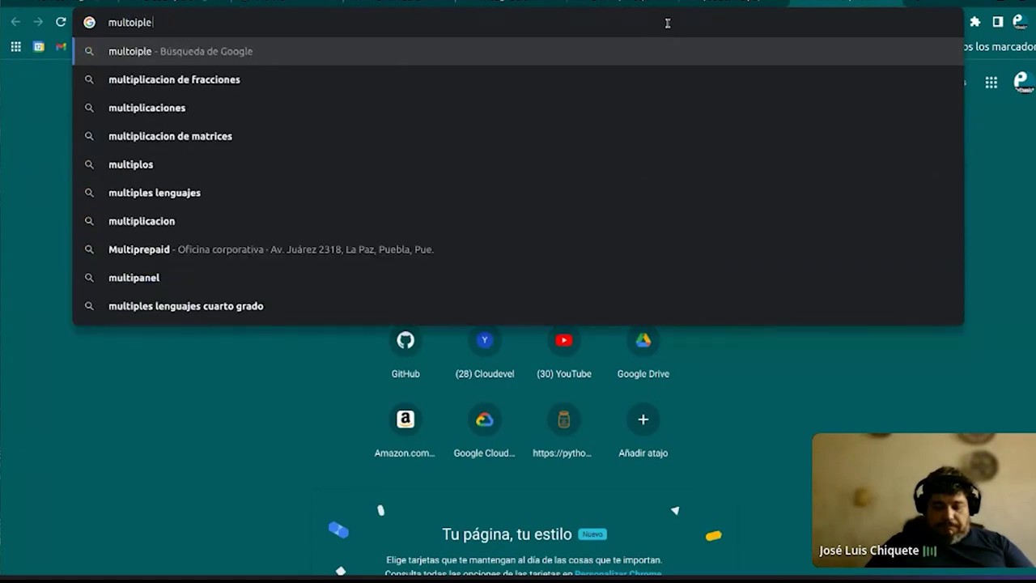
text( projects )
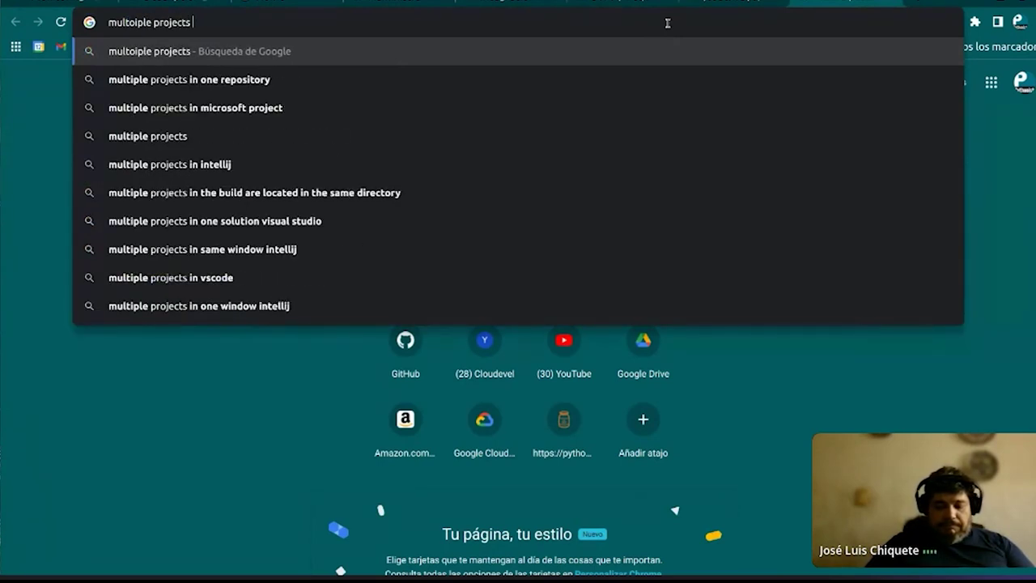
text(m)
key(BackSpace)
text(m)
key(BackSpace)
text(gcp )
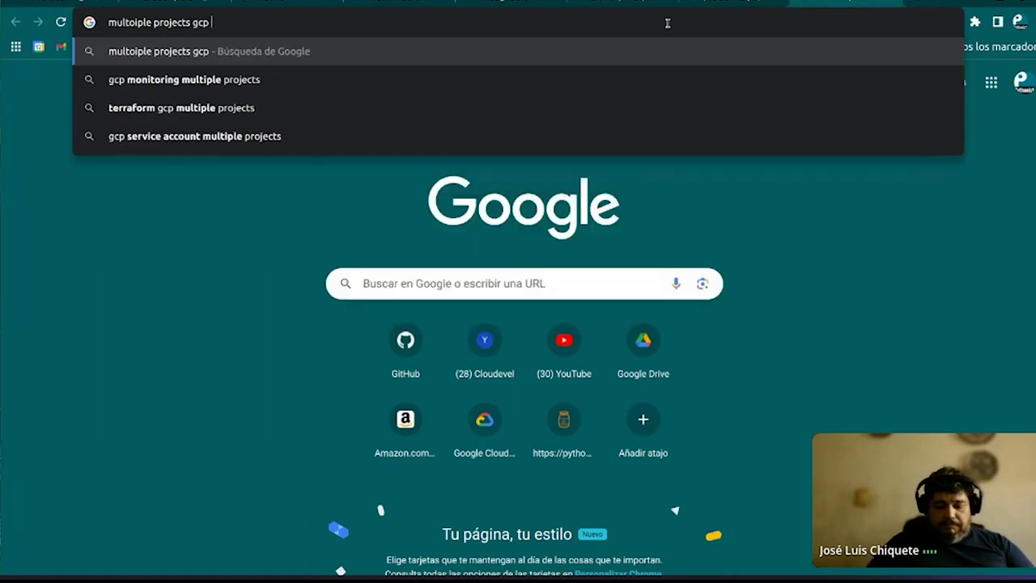
text(mon)
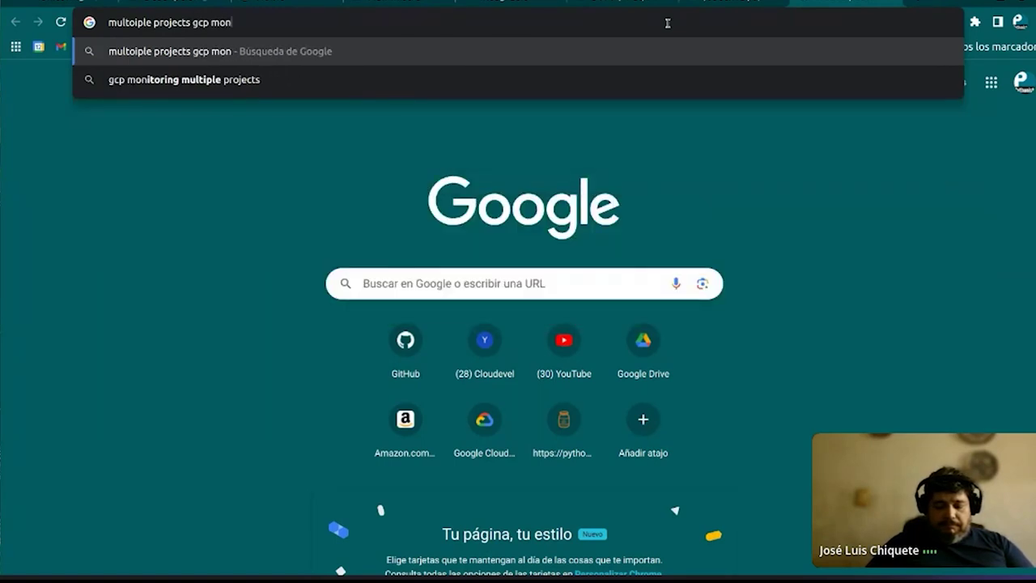
key(BackSpace)
key(BackSpace)
key(BackSpace)
text(o)
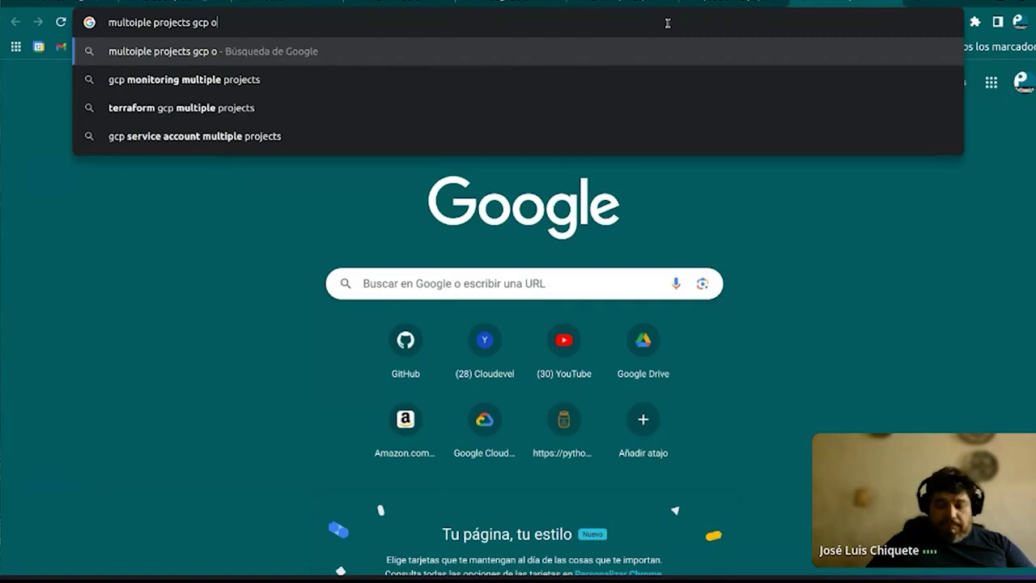
text(bervability)
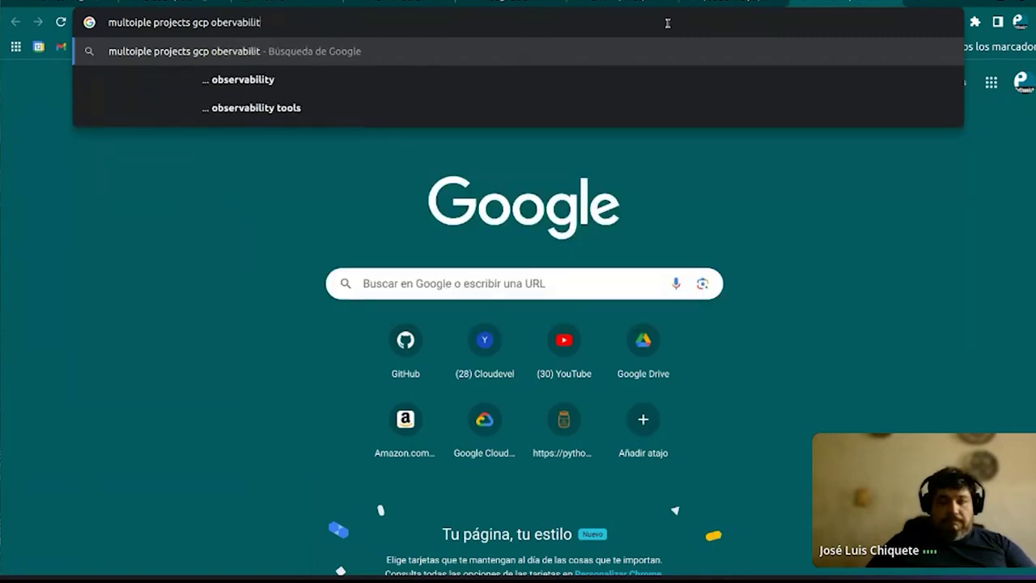
key(Return)
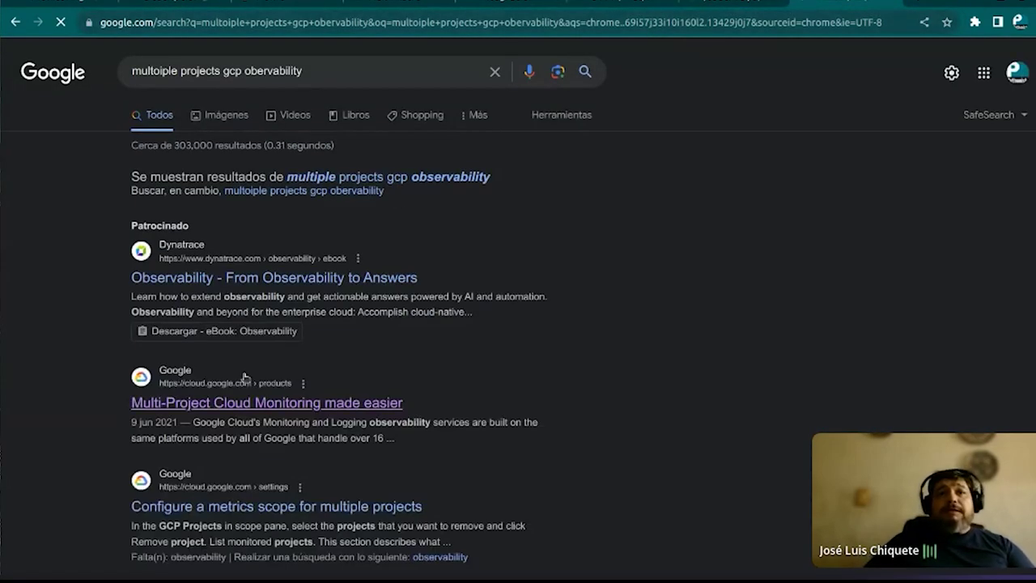
click(265, 402)
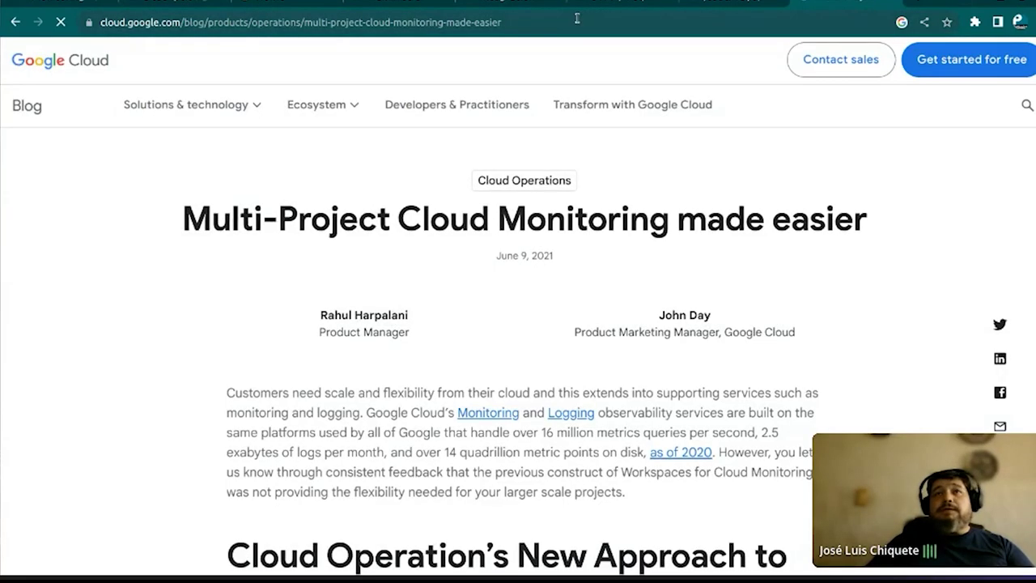
Select the blog article's web address, then dismiss the selection to return to the article
click(577, 18)
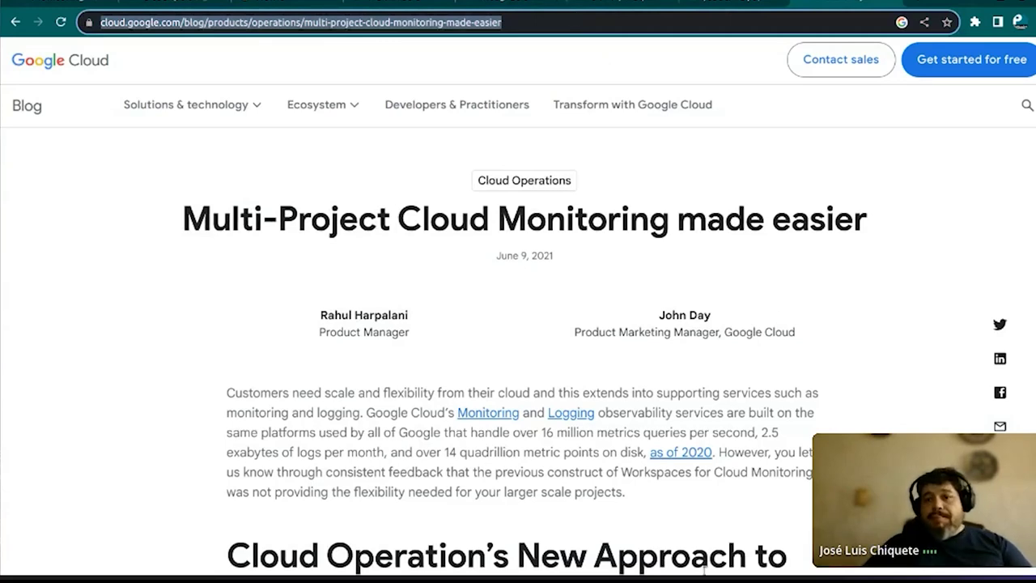
key(Escape)
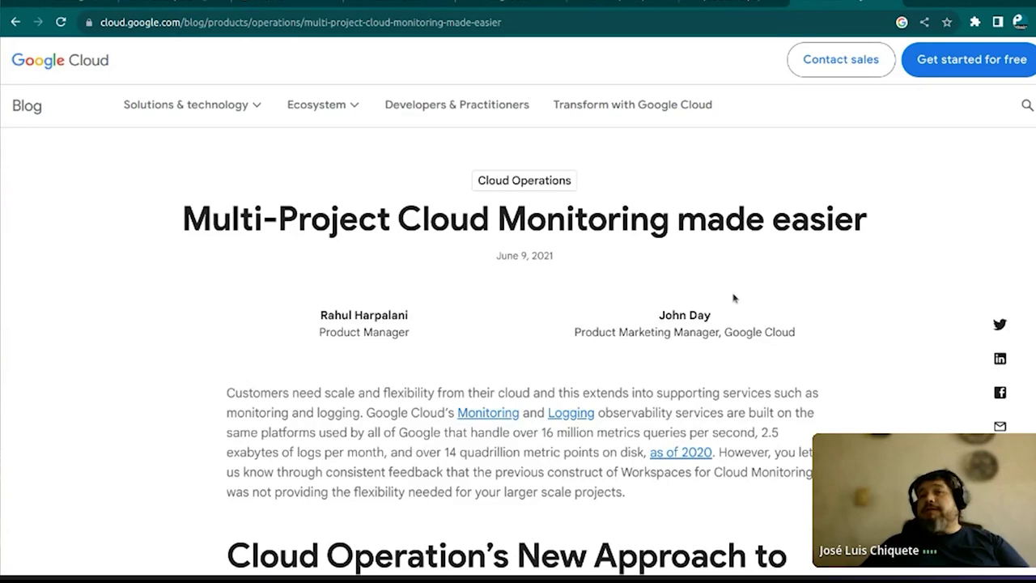
scroll(735, 299, down, 7)
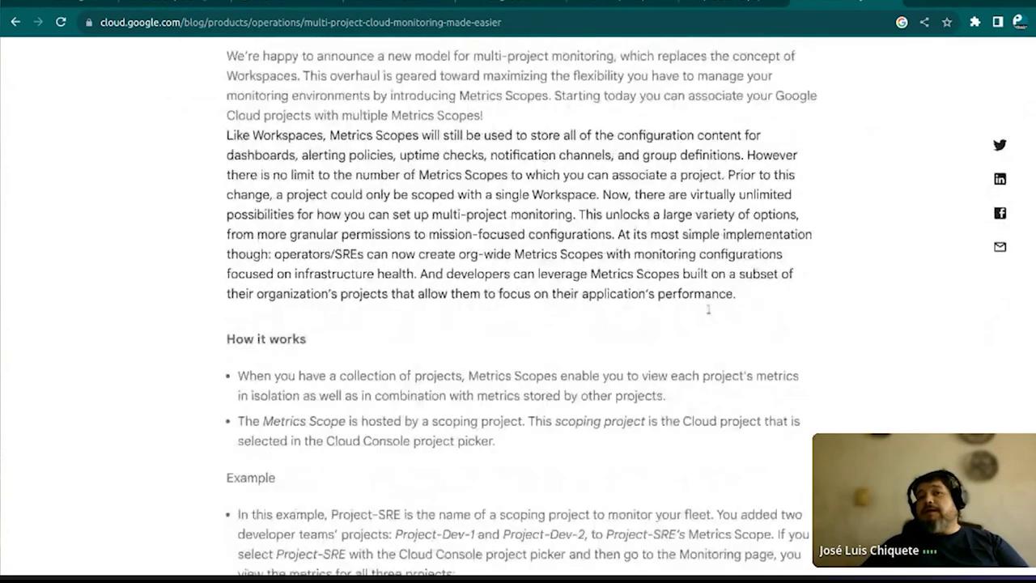
scroll(709, 308, down, 5)
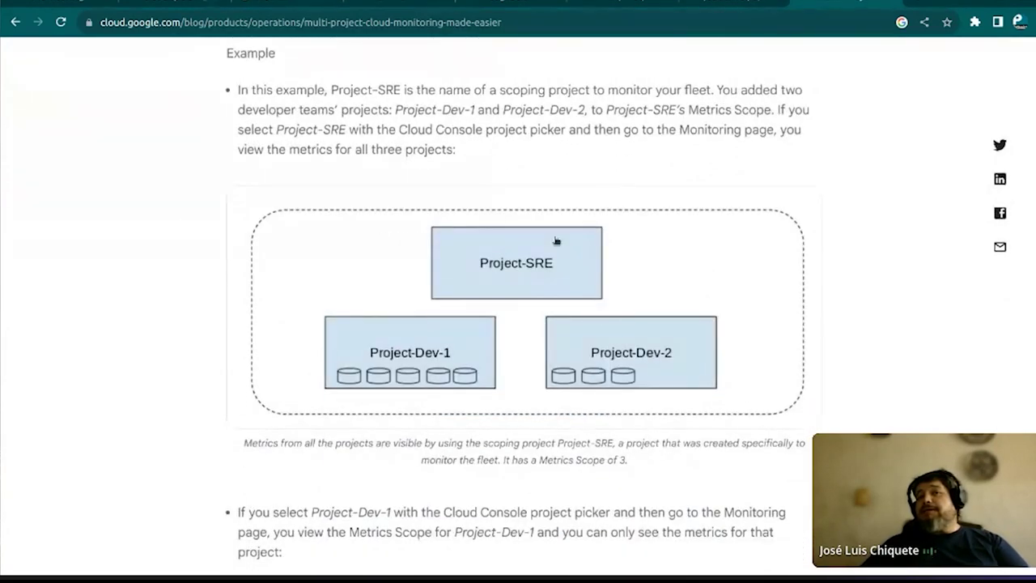
scroll(538, 262, down, 6)
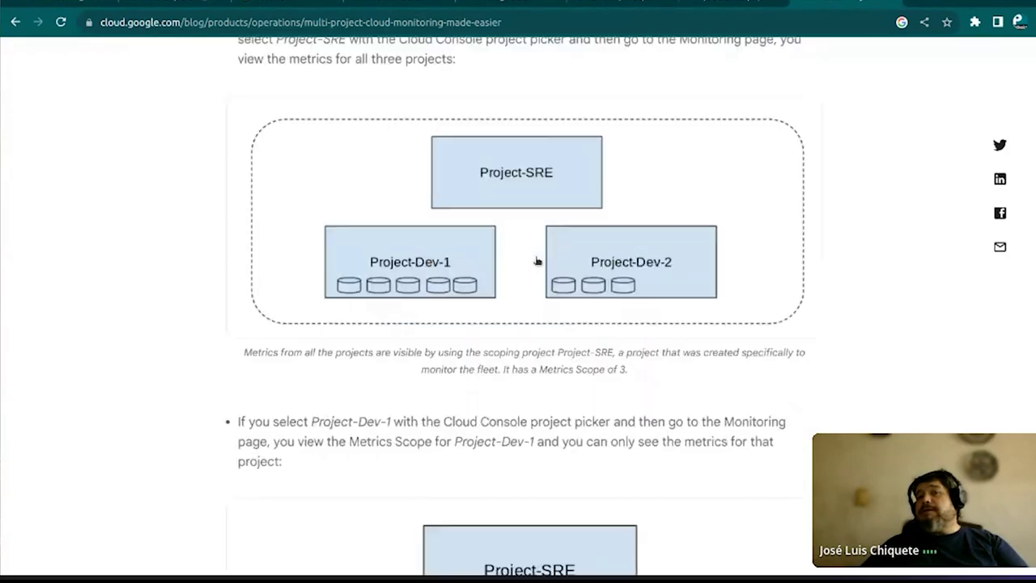
scroll(538, 262, down, 6)
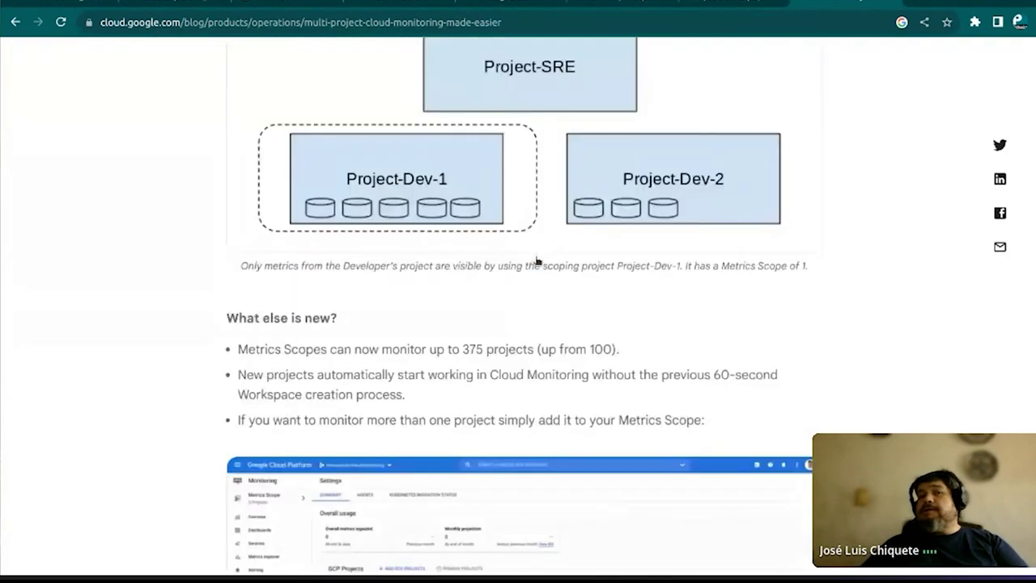
scroll(539, 262, down, 7)
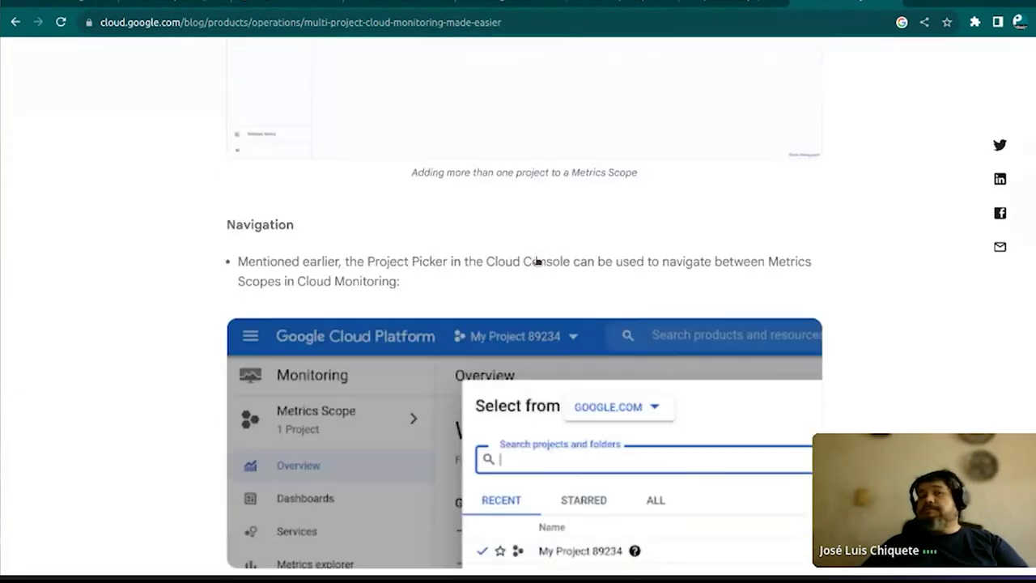
scroll(538, 262, down, 5)
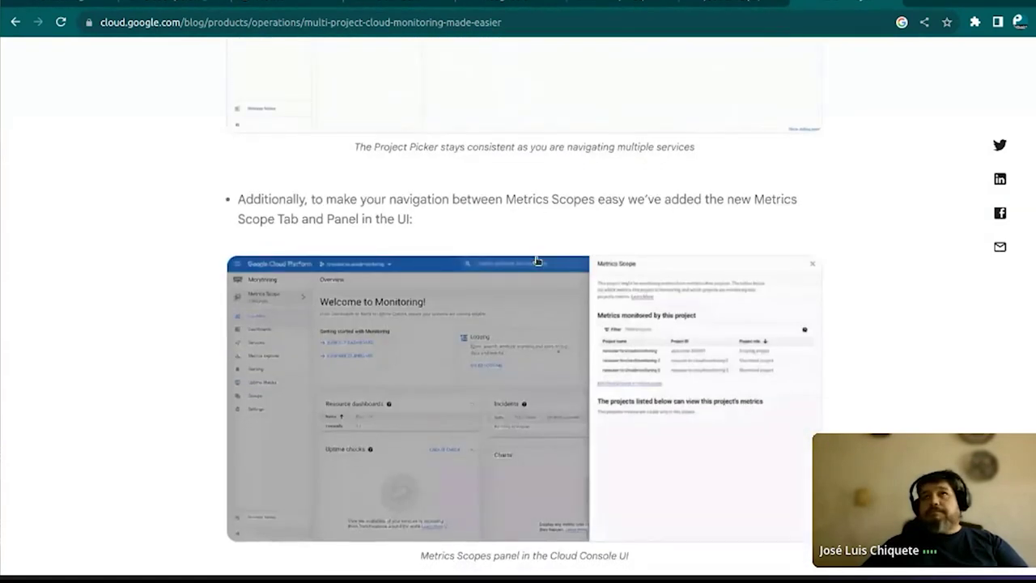
scroll(537, 261, down, 6)
scroll(537, 260, down, 8)
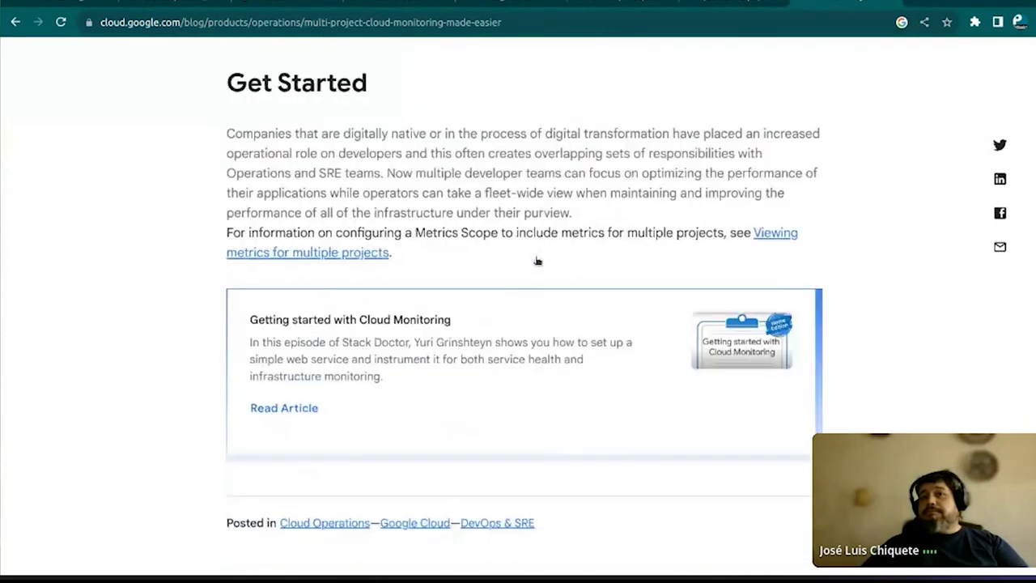
scroll(537, 261, up, 5)
scroll(537, 261, up, 12)
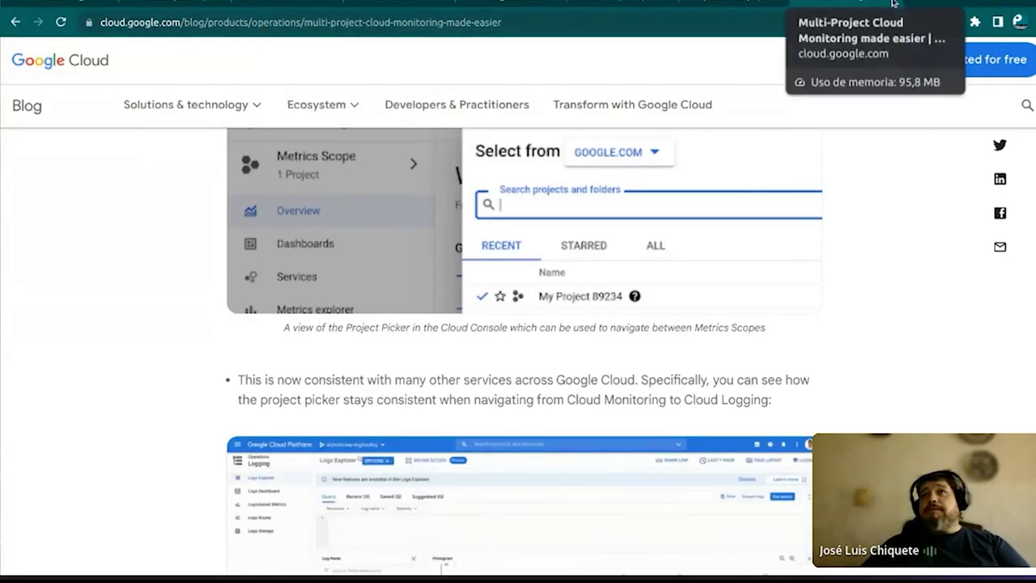
key(ctrl+l)
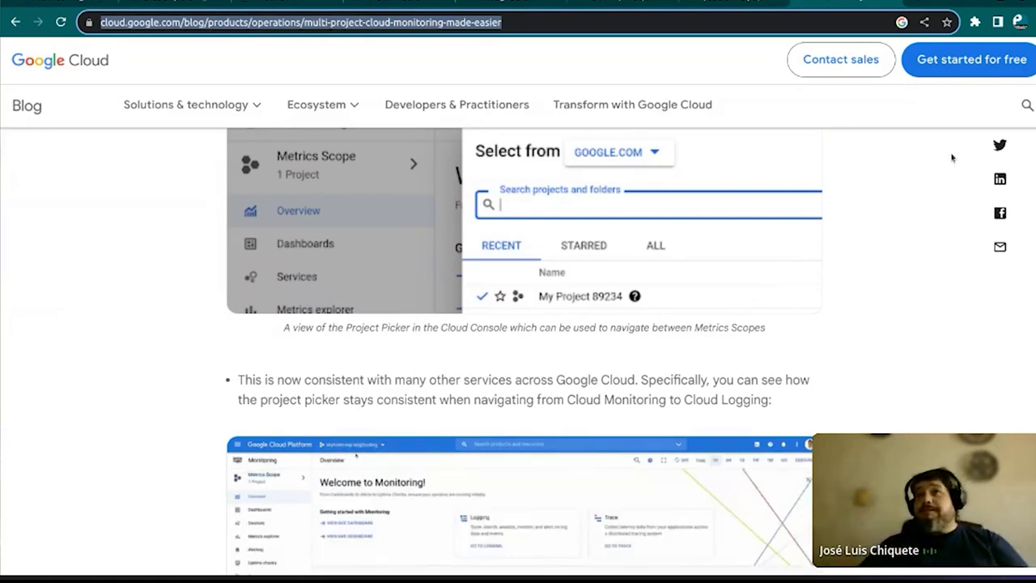
Cycle through the browser tabs to the Cloud Monitoring JVM details panel and close it
click(899, 4)
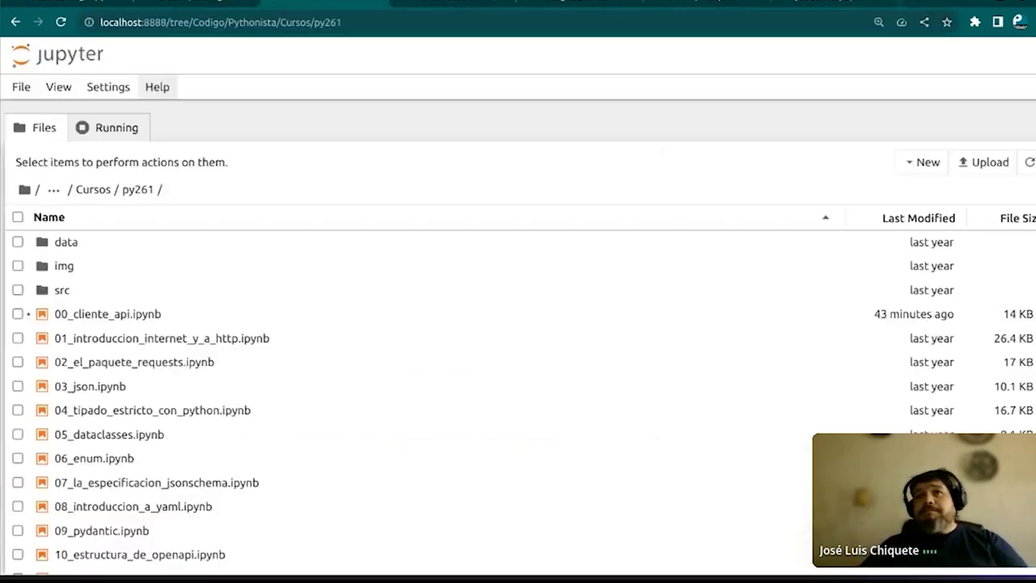
key(ctrl+Tab)
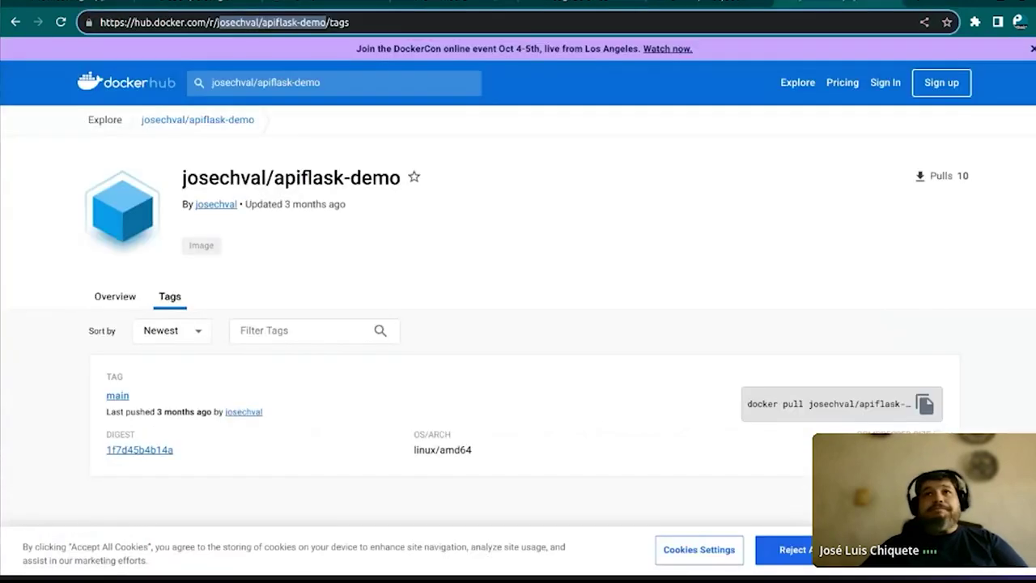
key(ctrl+Tab)
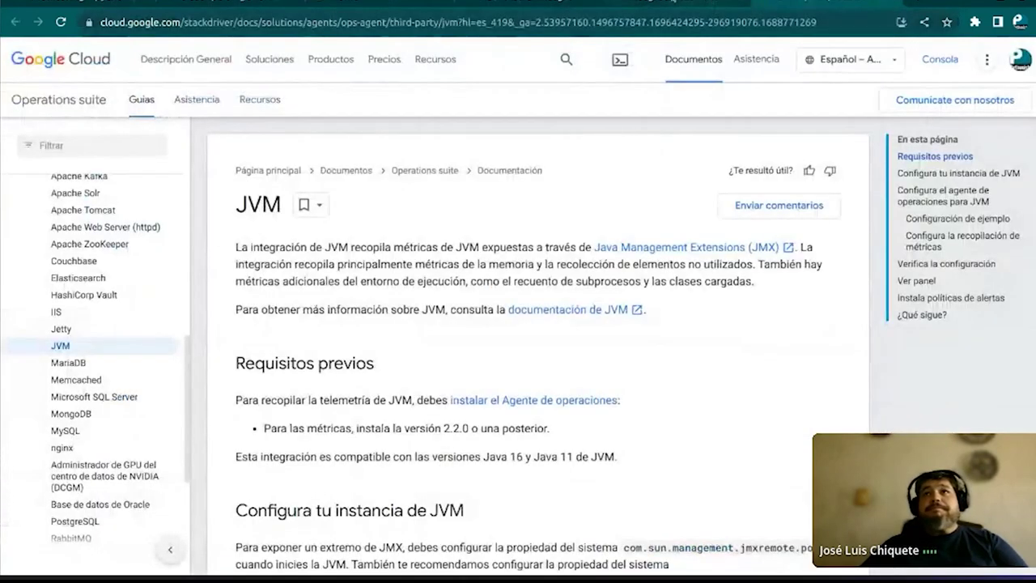
click(652, 12)
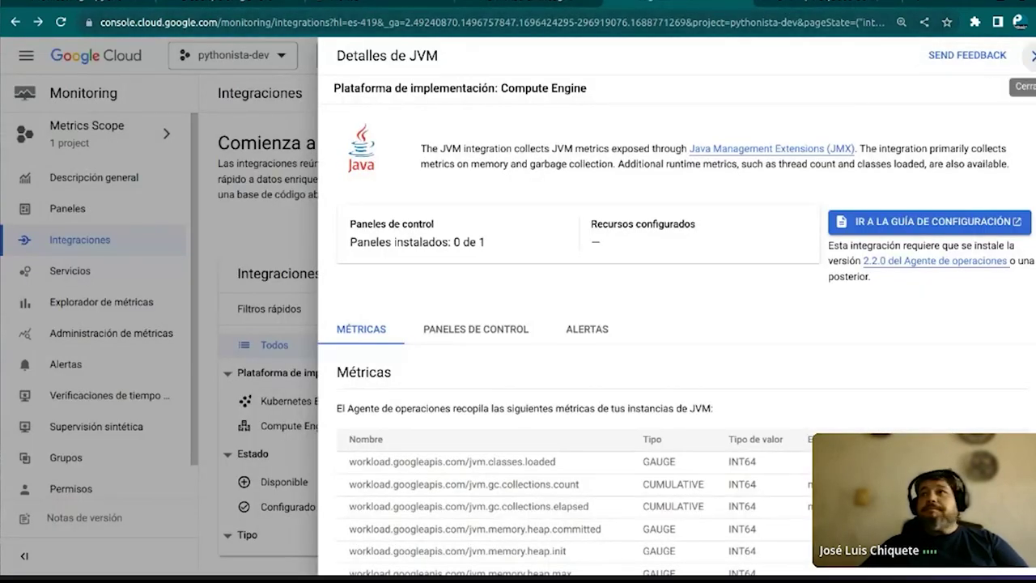
click(1033, 55)
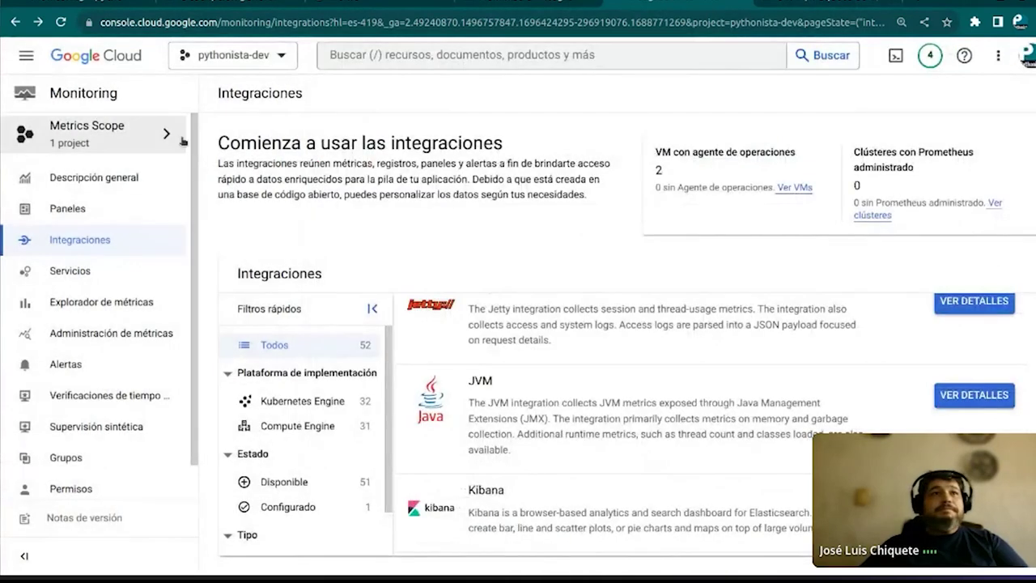
Open Explorador de métricas and browse the metric list without choosing a metric
click(110, 100)
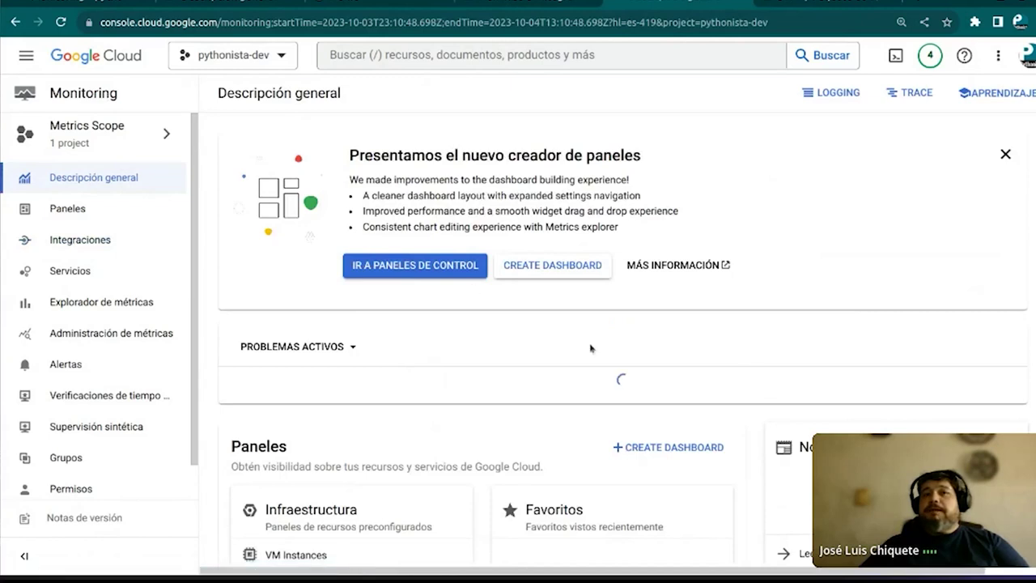
scroll(451, 283, down, 4)
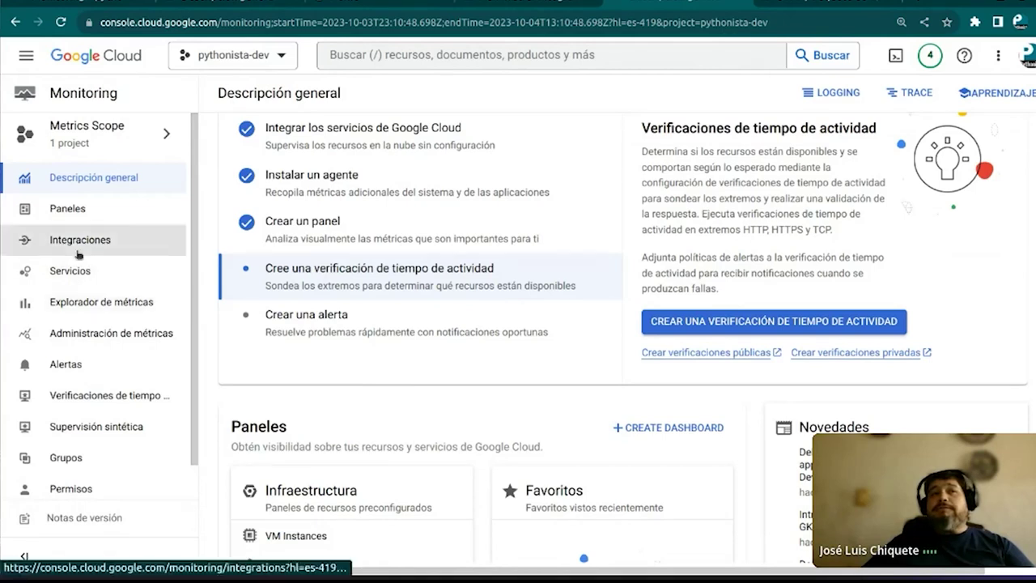
click(58, 309)
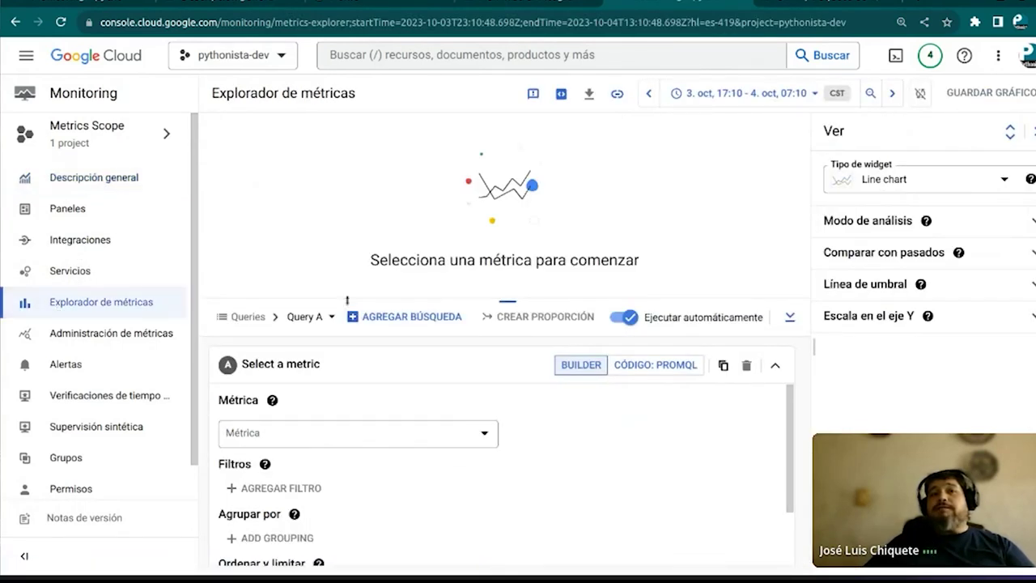
click(381, 432)
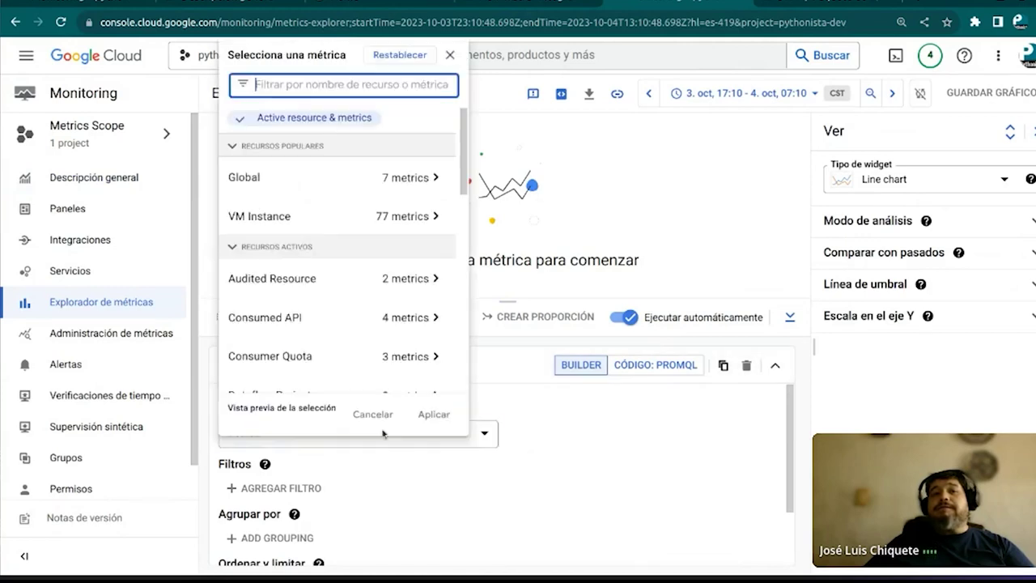
scroll(410, 214, down, 8)
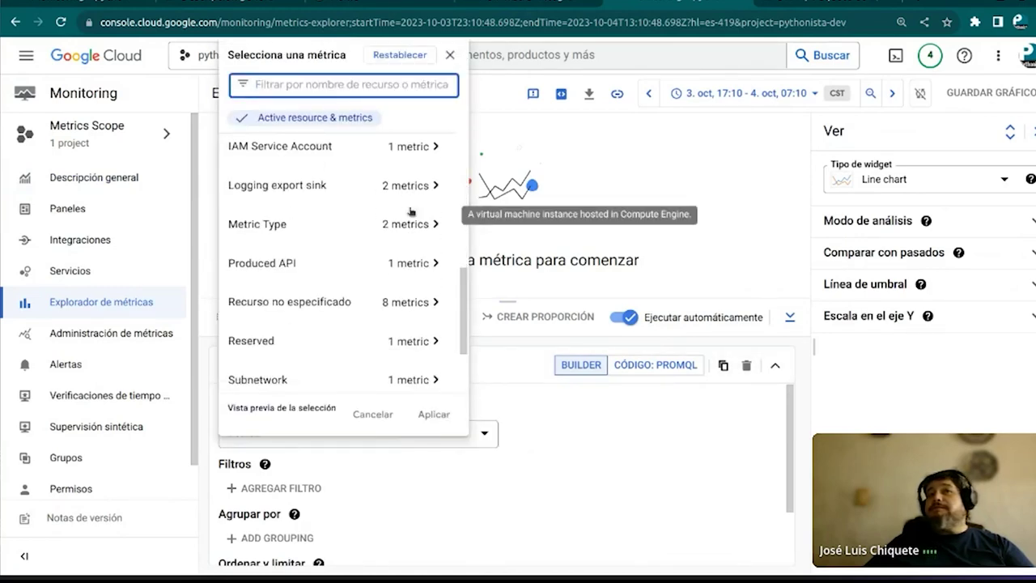
scroll(410, 213, up, 8)
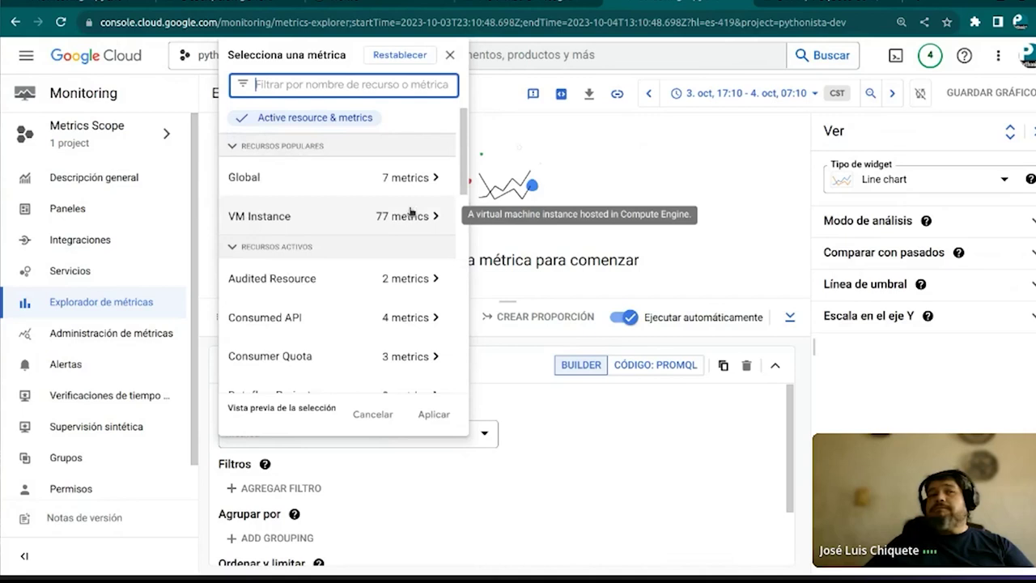
click(681, 148)
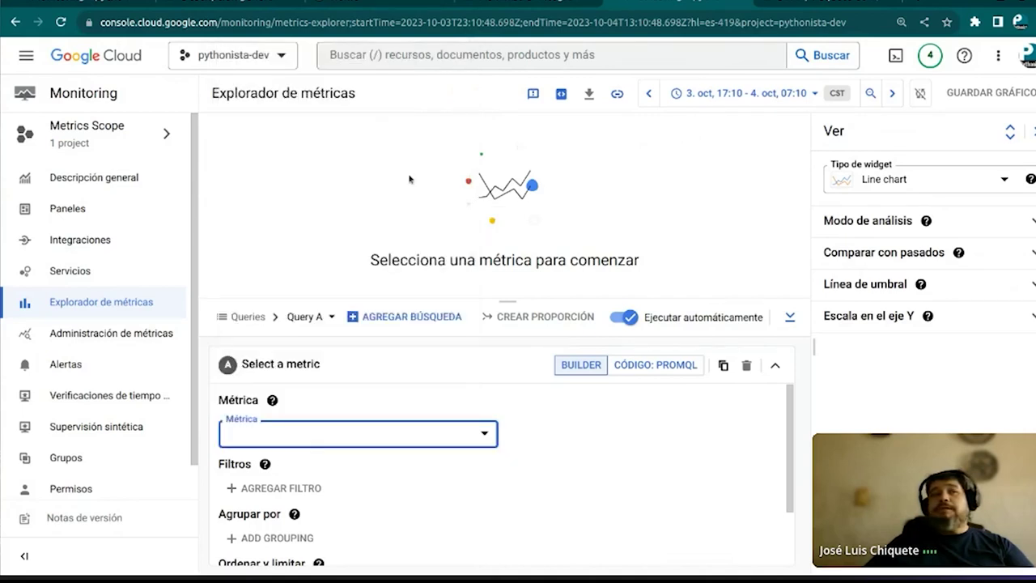
Create a new alert policy using GAE Application > Http > Response latency as the condition metric
click(65, 368)
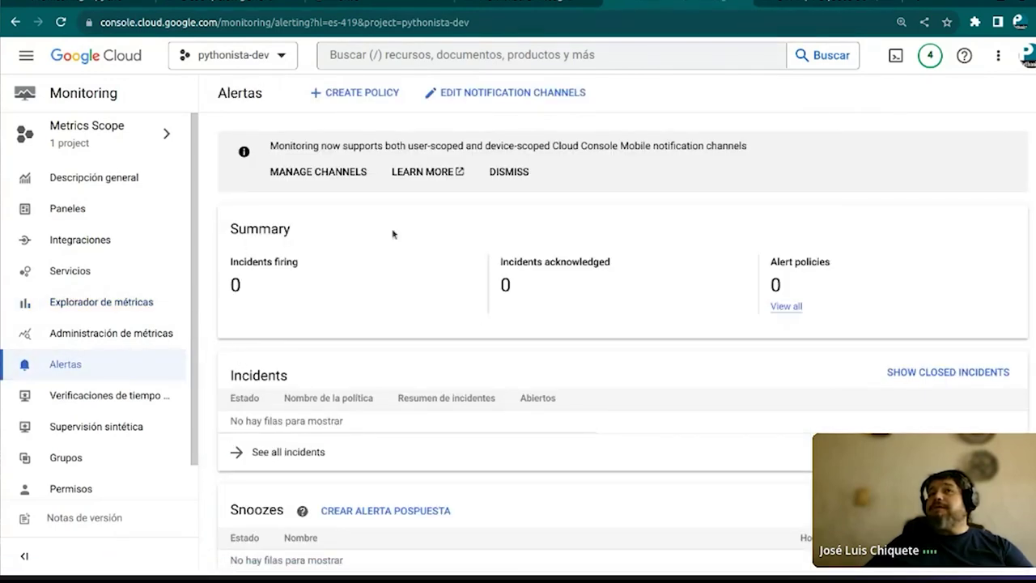
click(333, 93)
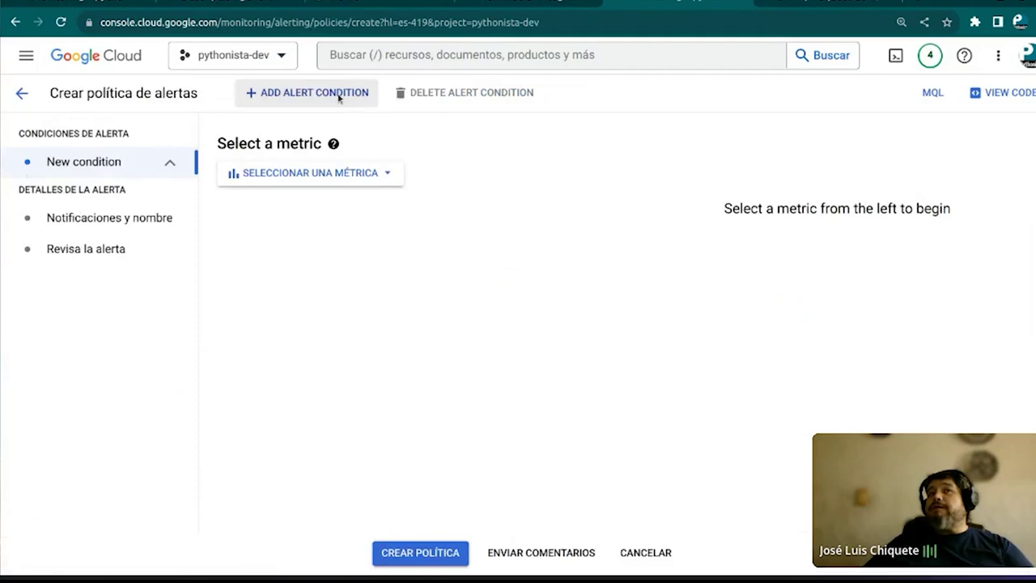
click(367, 180)
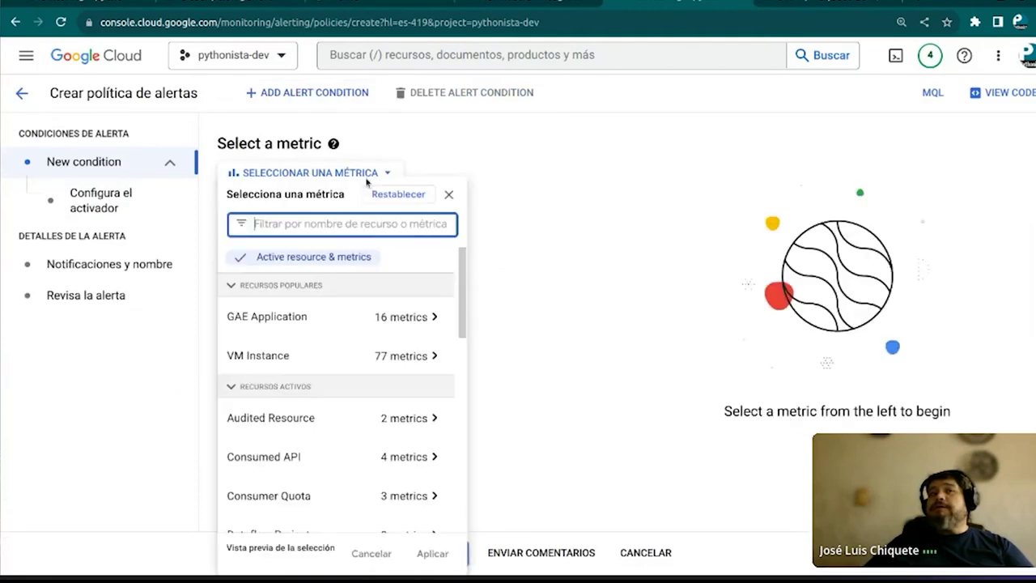
click(314, 323)
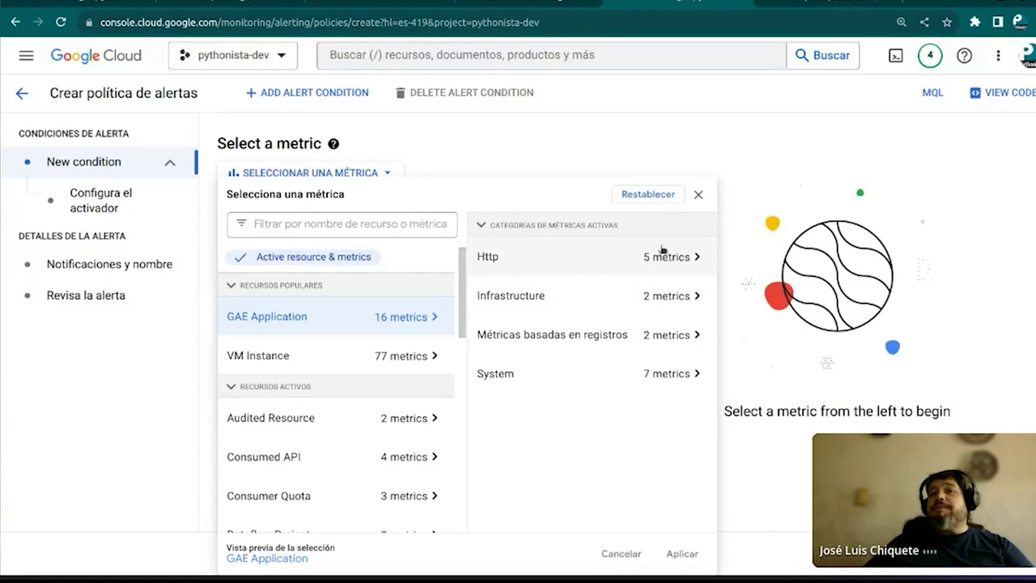
click(671, 257)
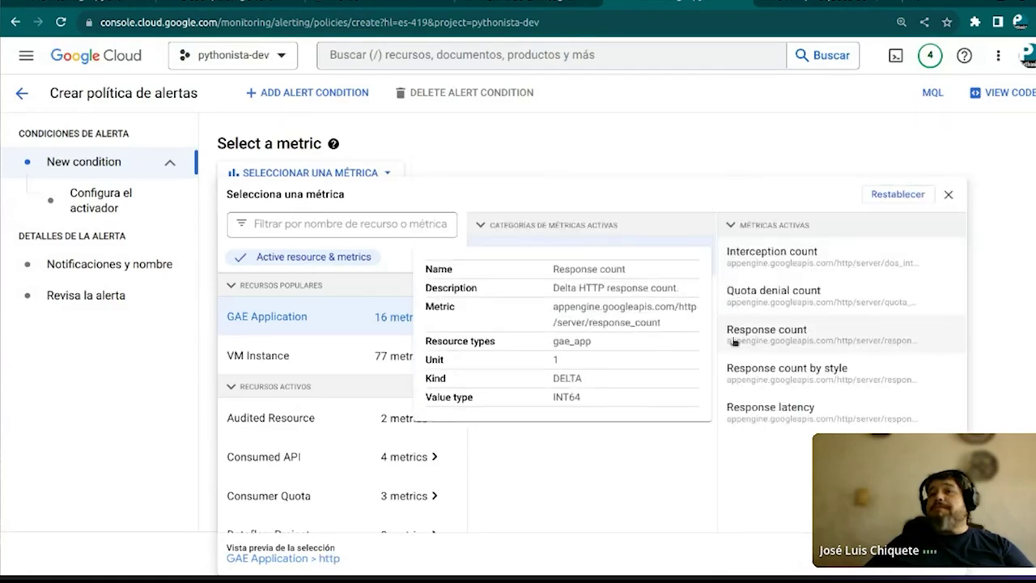
click(763, 409)
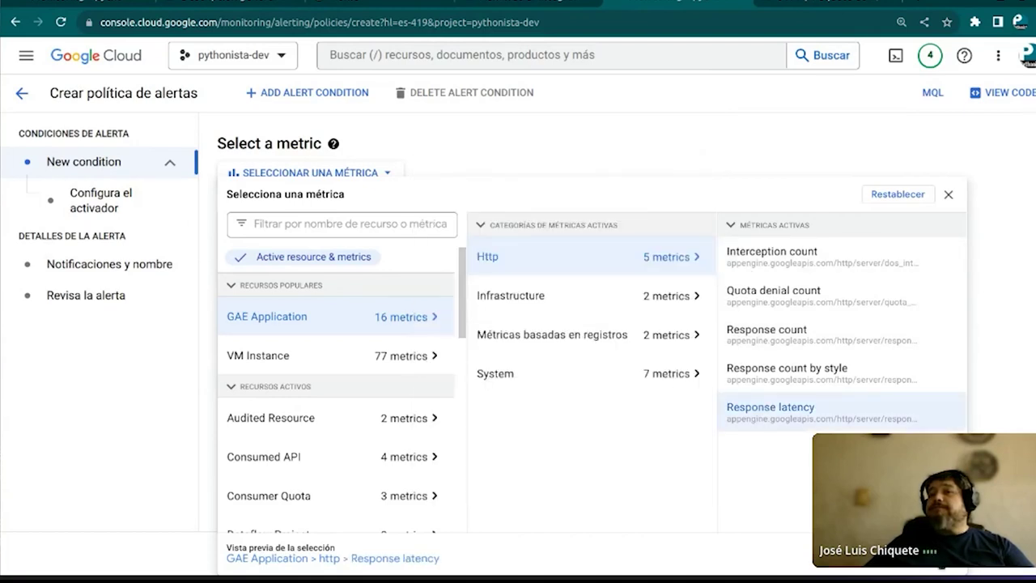
click(939, 558)
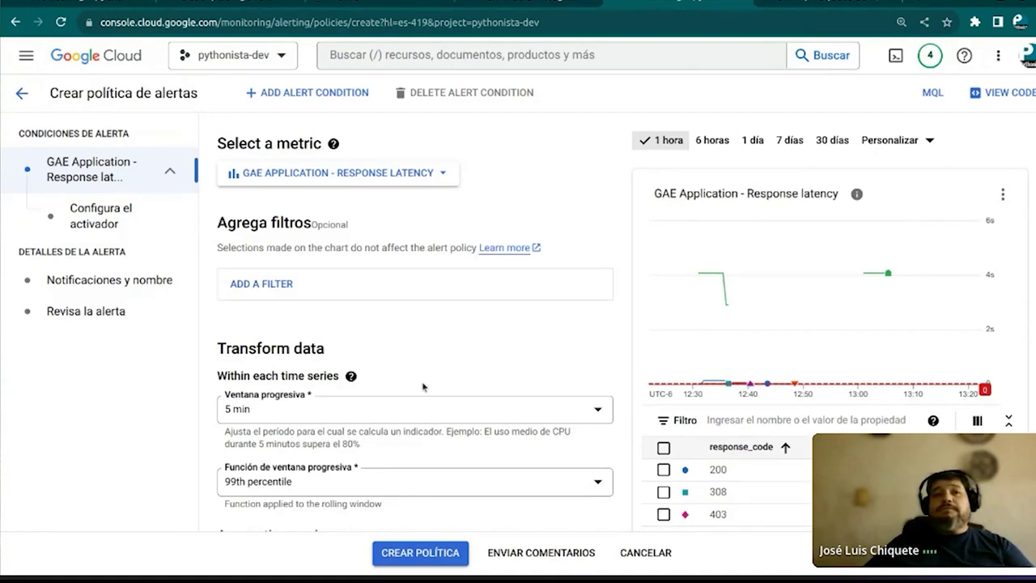
scroll(439, 469, down, 2)
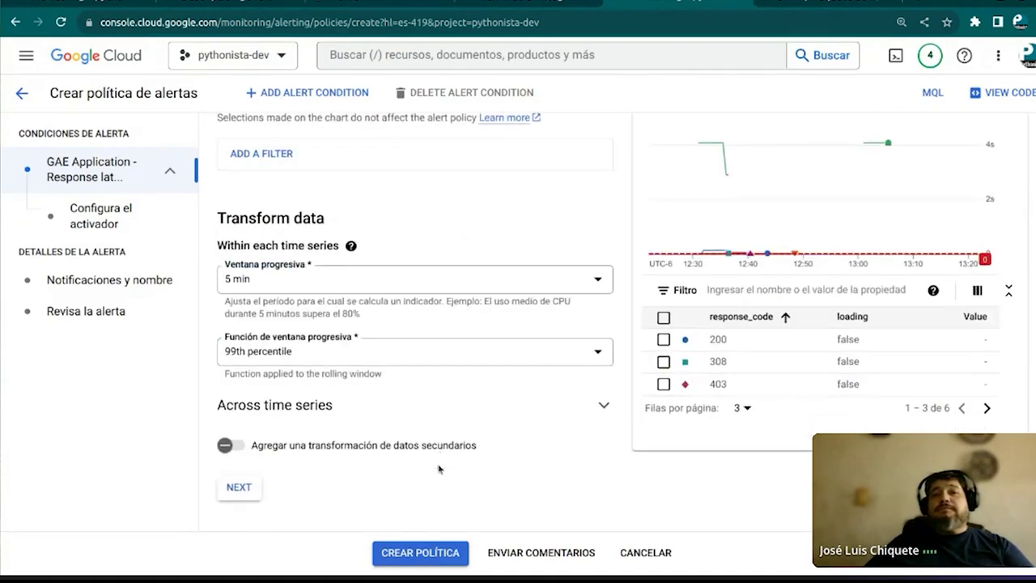
Set the 5 min rolling window function to 50th percentile and advance to the alert trigger
click(462, 351)
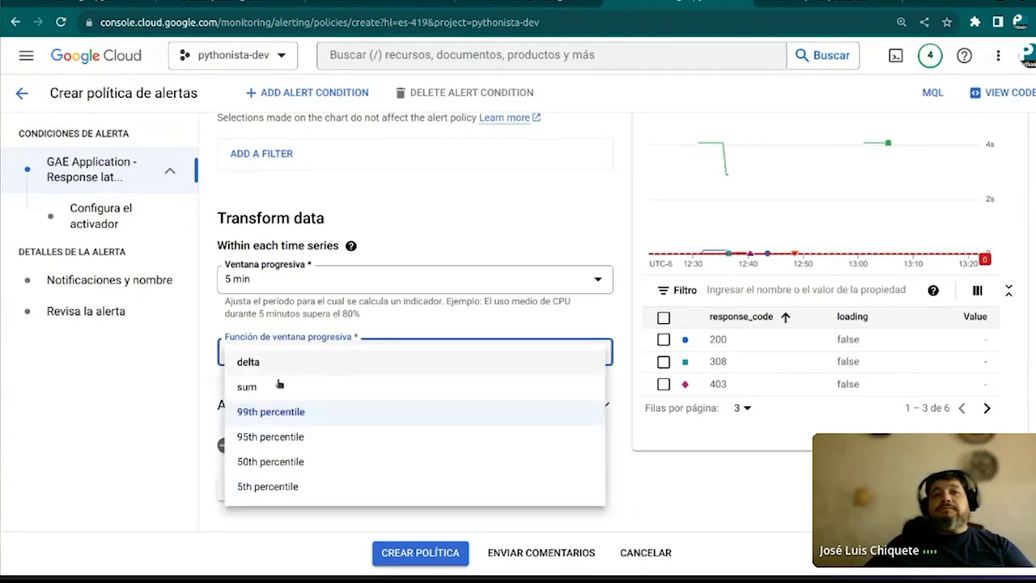
click(257, 465)
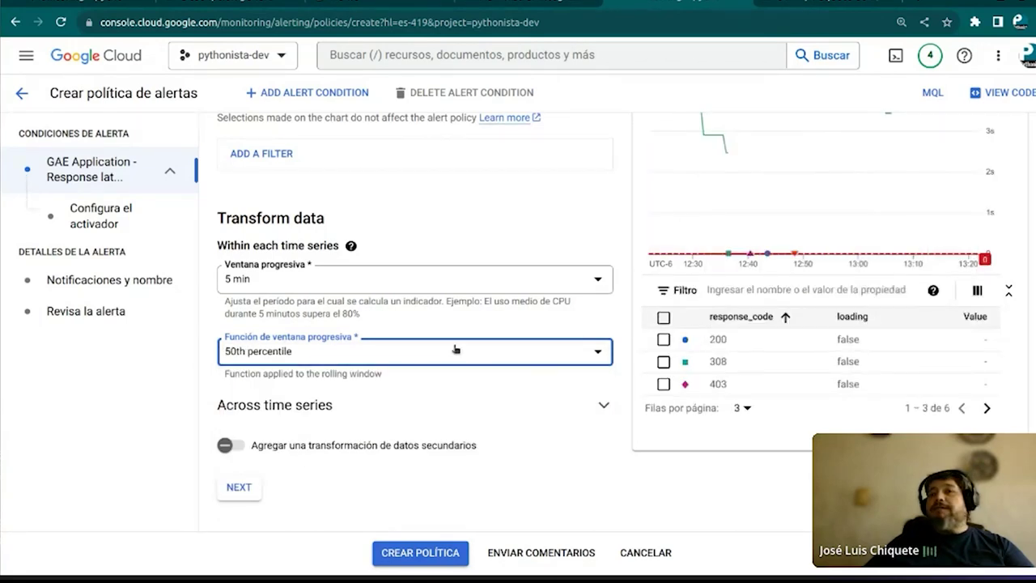
mouse_move(709, 220)
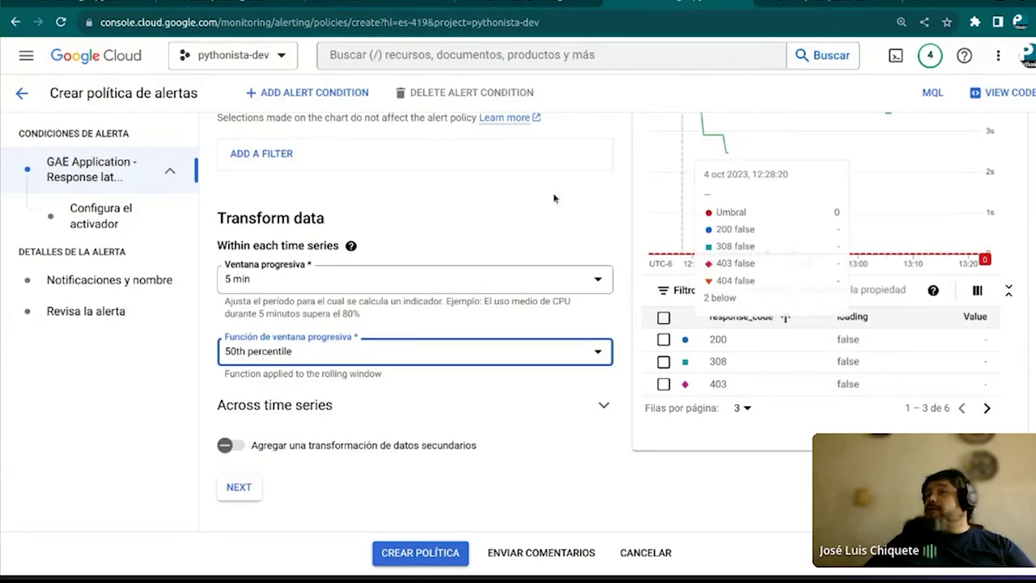
click(417, 362)
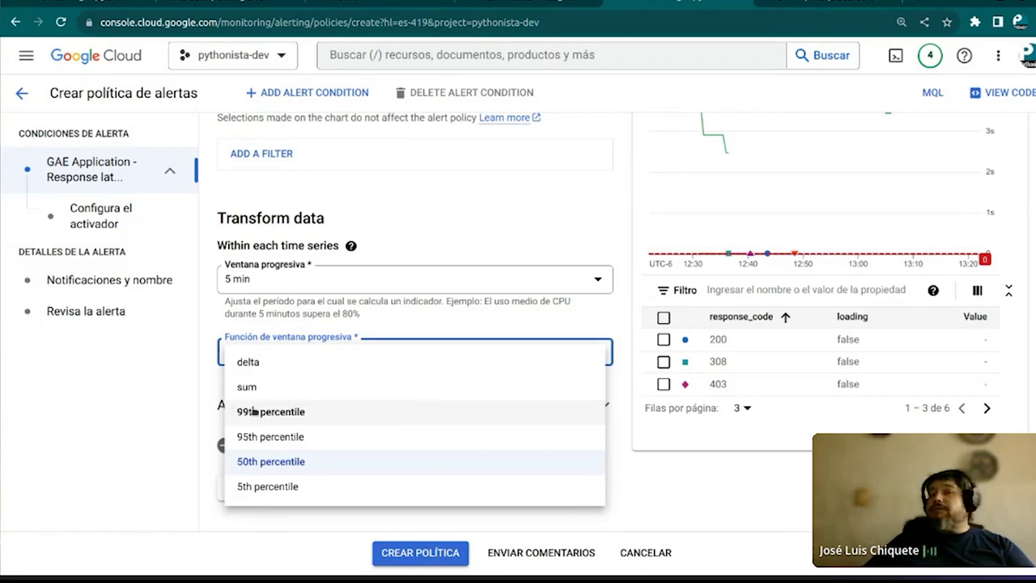
click(259, 461)
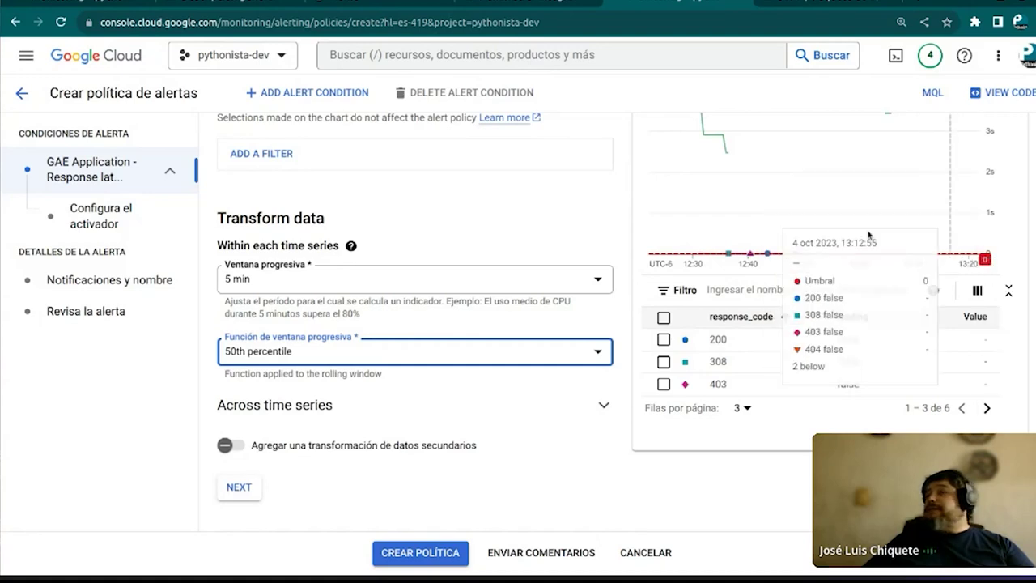
scroll(798, 179, up, 1)
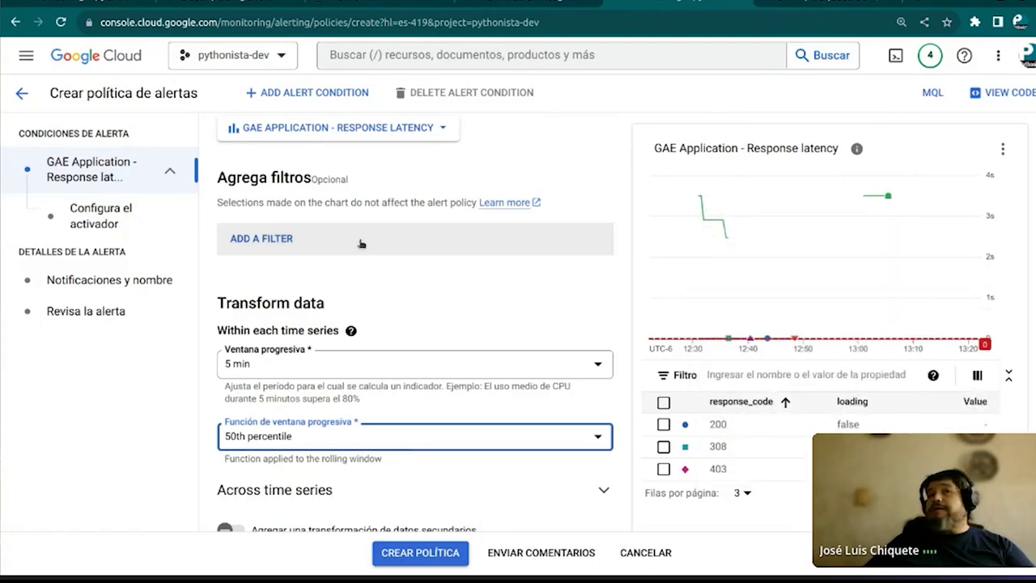
scroll(395, 291, down, 1)
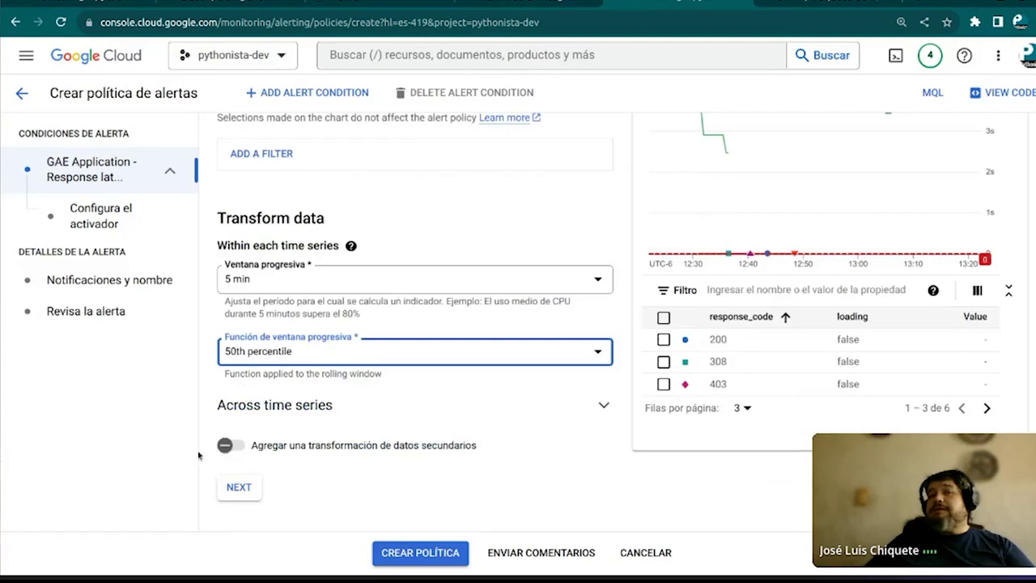
click(435, 556)
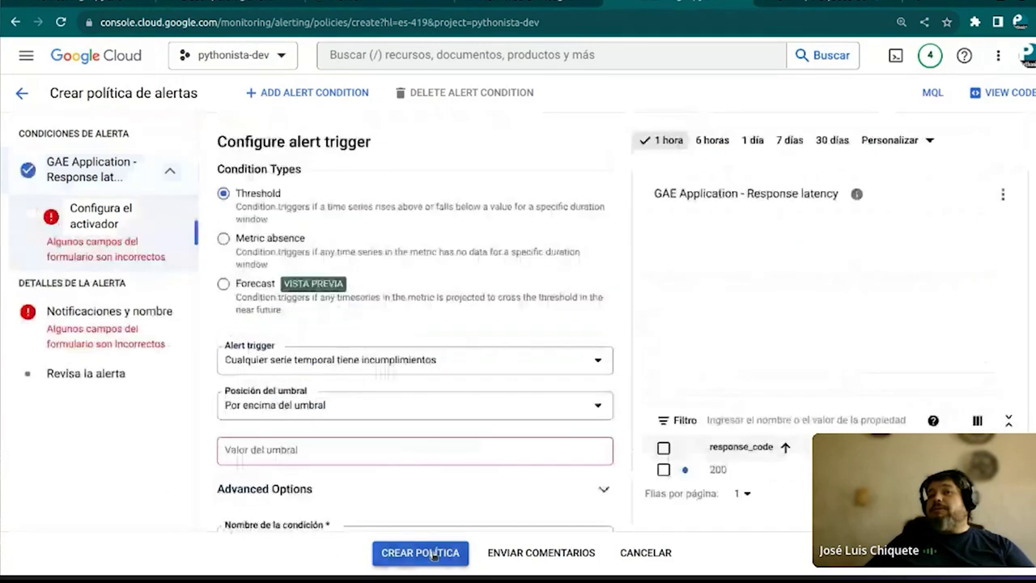
Set the alert threshold value to 3 ms and continue to the notifications step
click(409, 456)
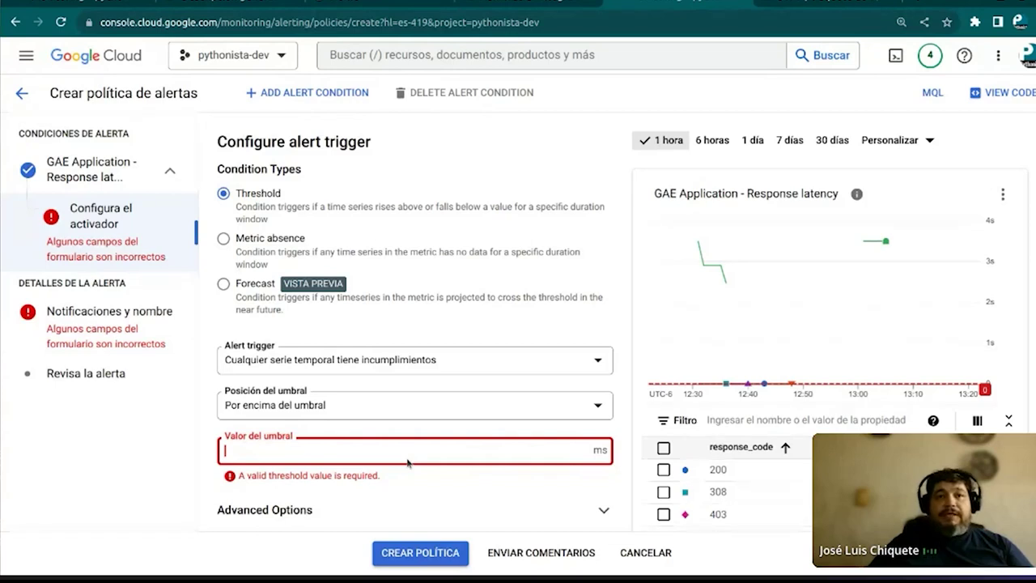
text(3)
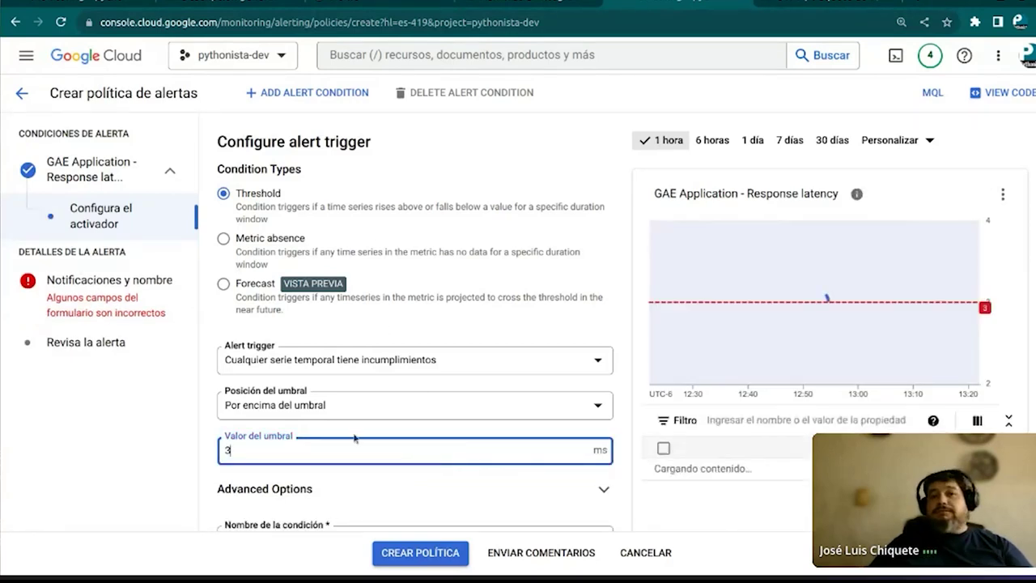
scroll(410, 455, down, 1)
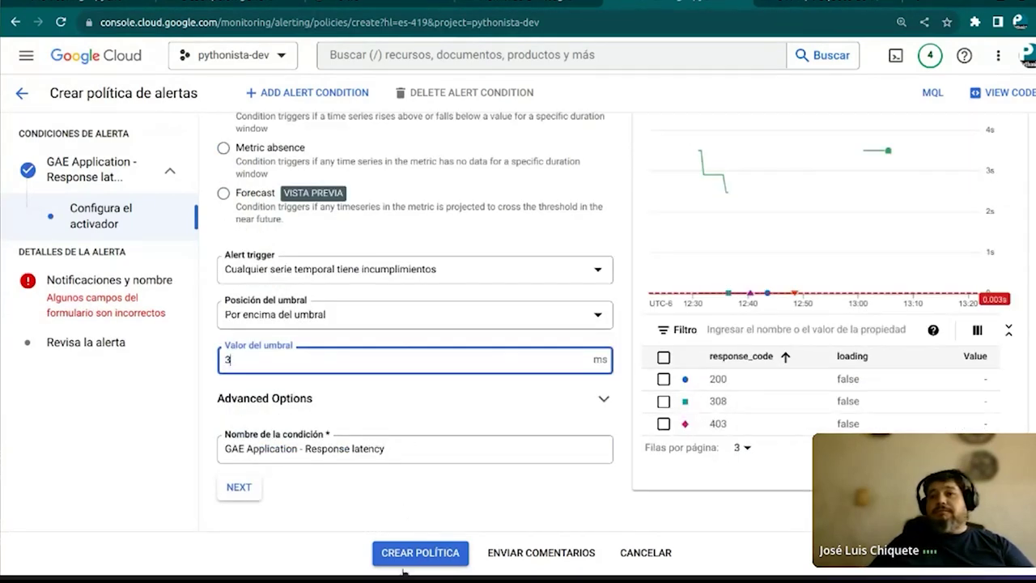
click(245, 488)
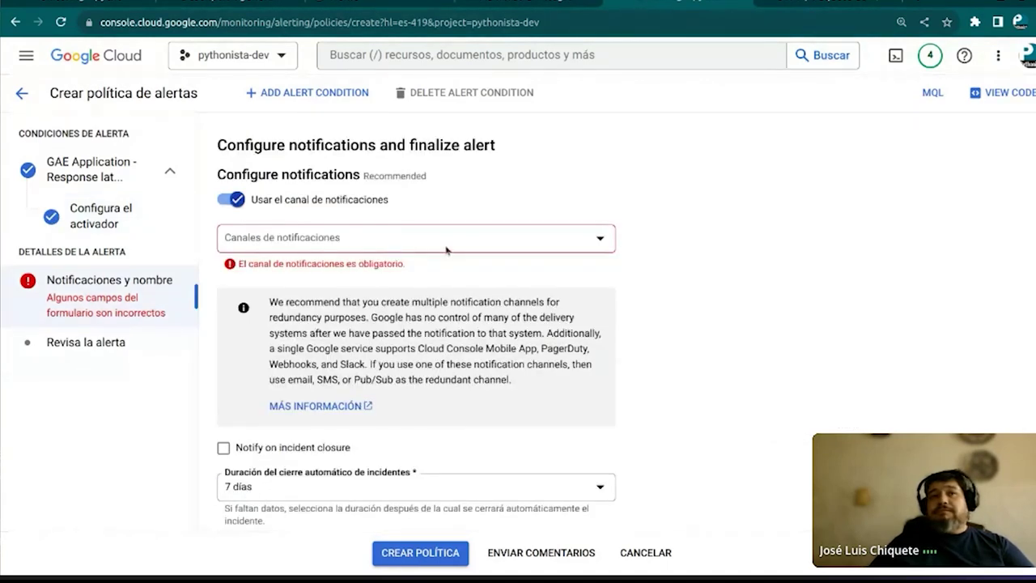
Select the email address as the policy's notification channel
click(453, 239)
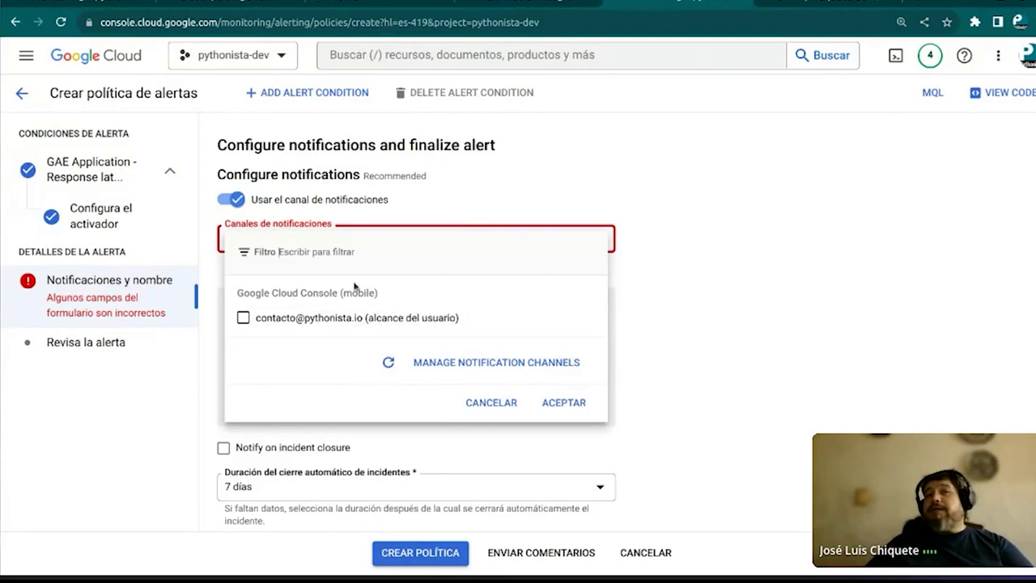
click(311, 317)
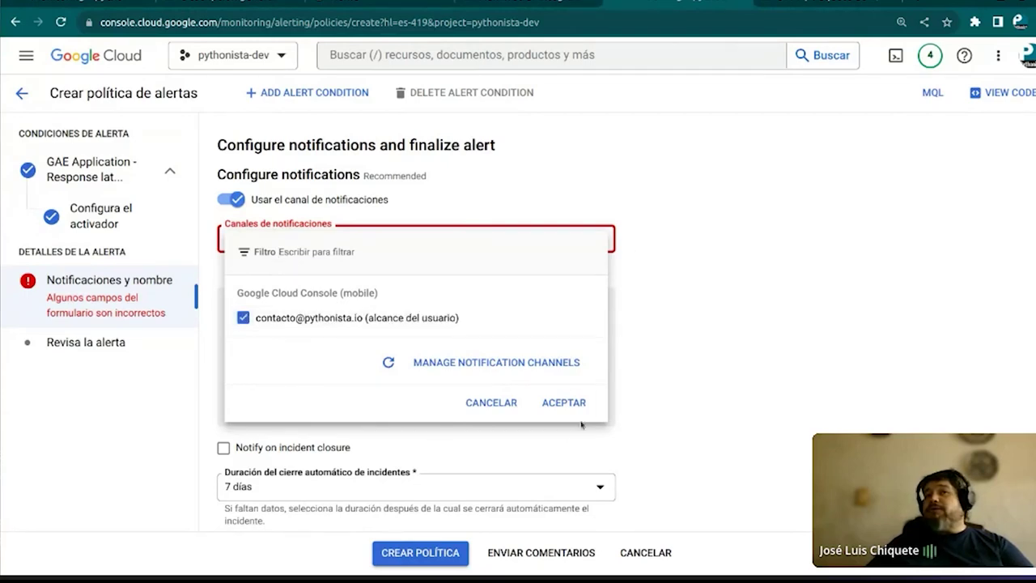
click(567, 401)
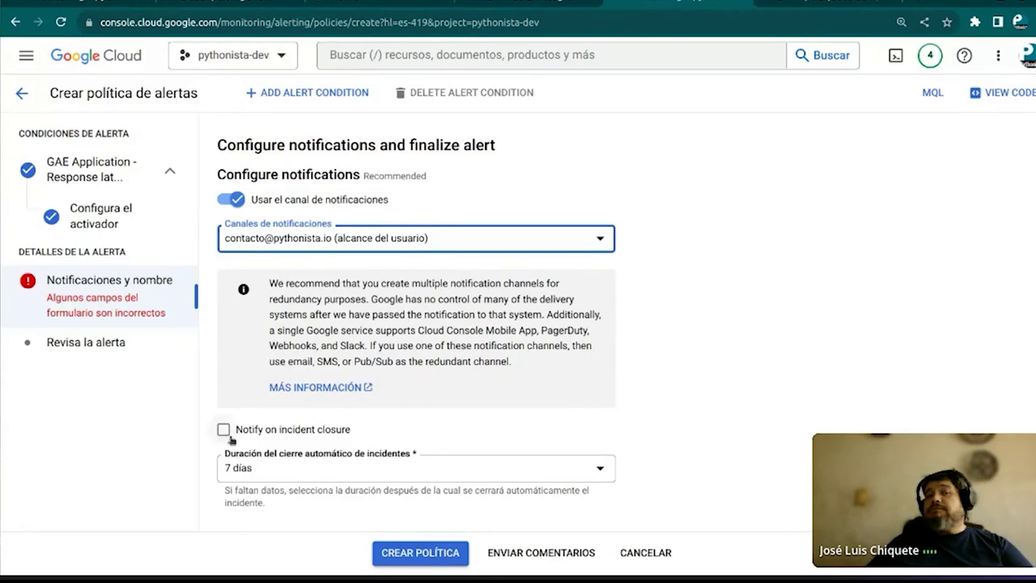
Set incident auto-close duration to 2 días and attempt to create the alert policy
scroll(440, 409, down, 2)
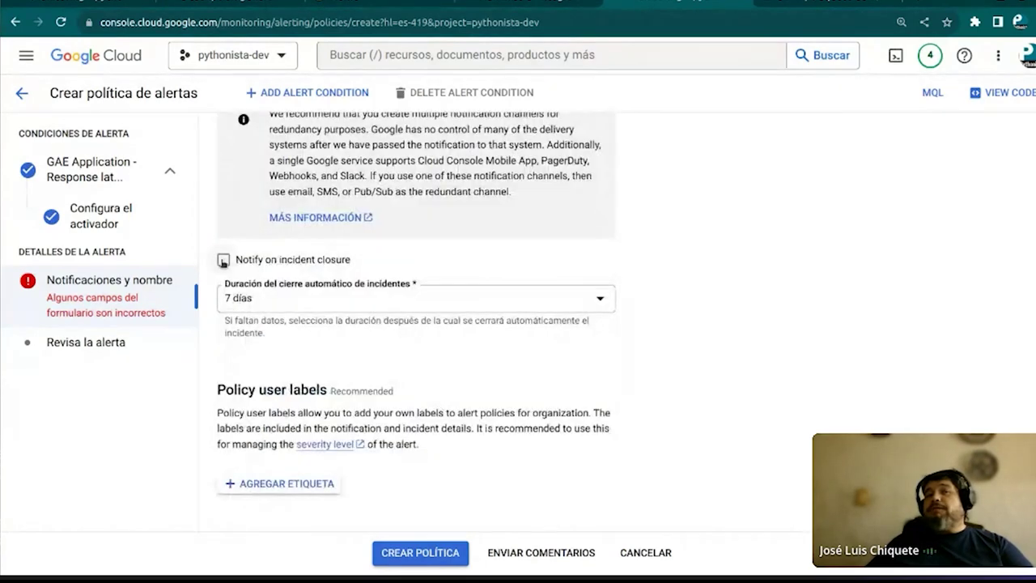
click(475, 312)
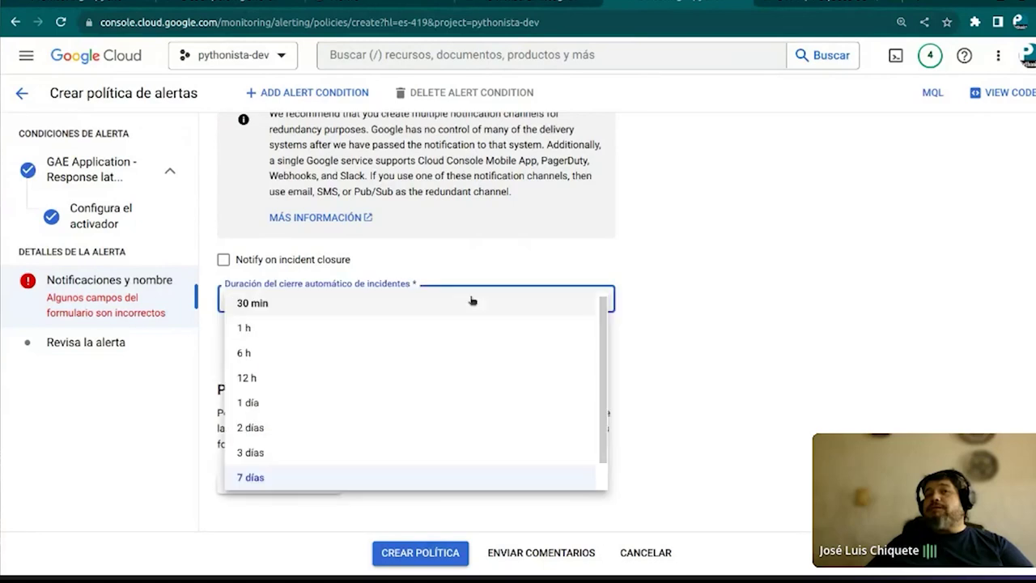
click(422, 428)
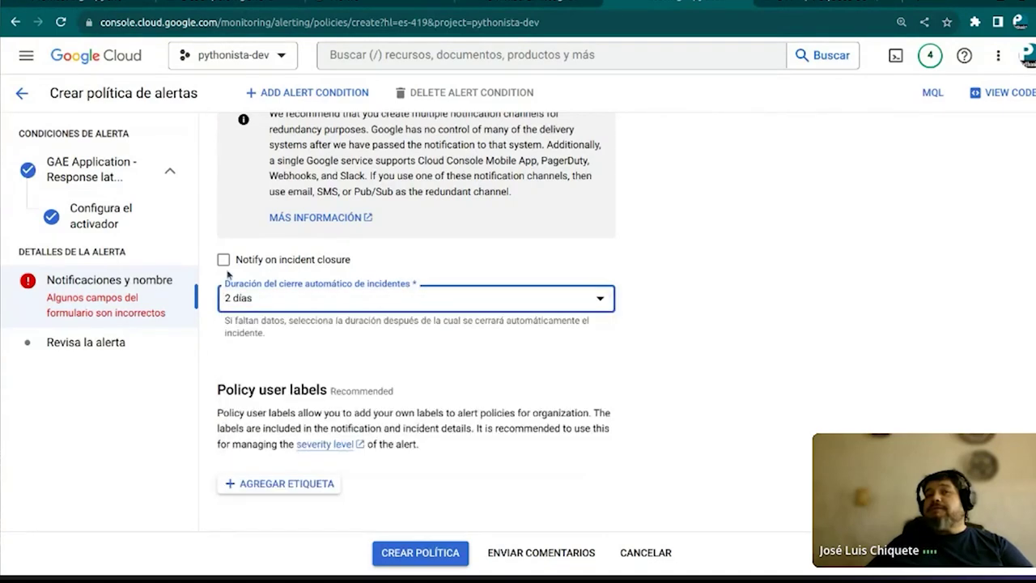
click(413, 564)
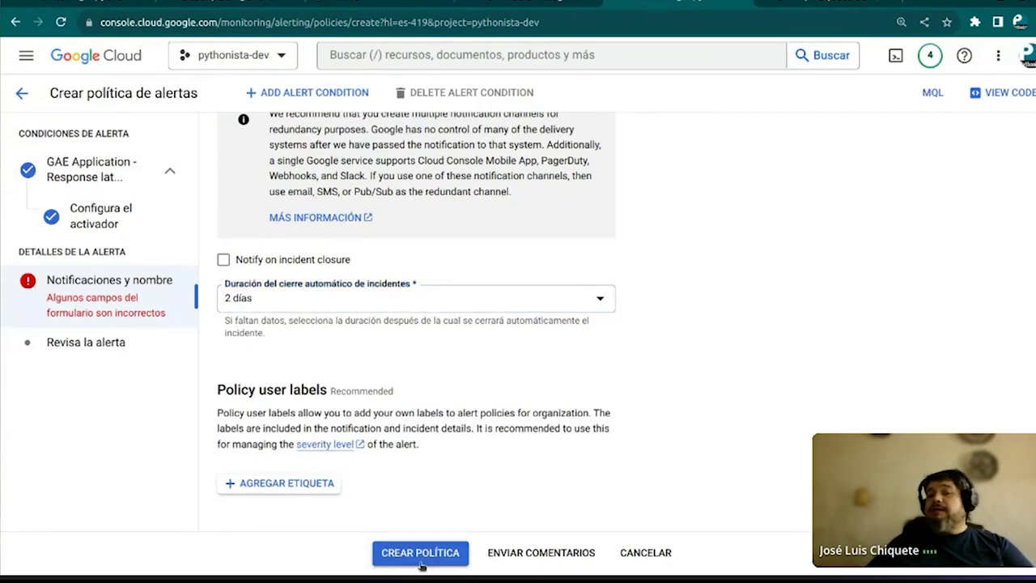
click(429, 557)
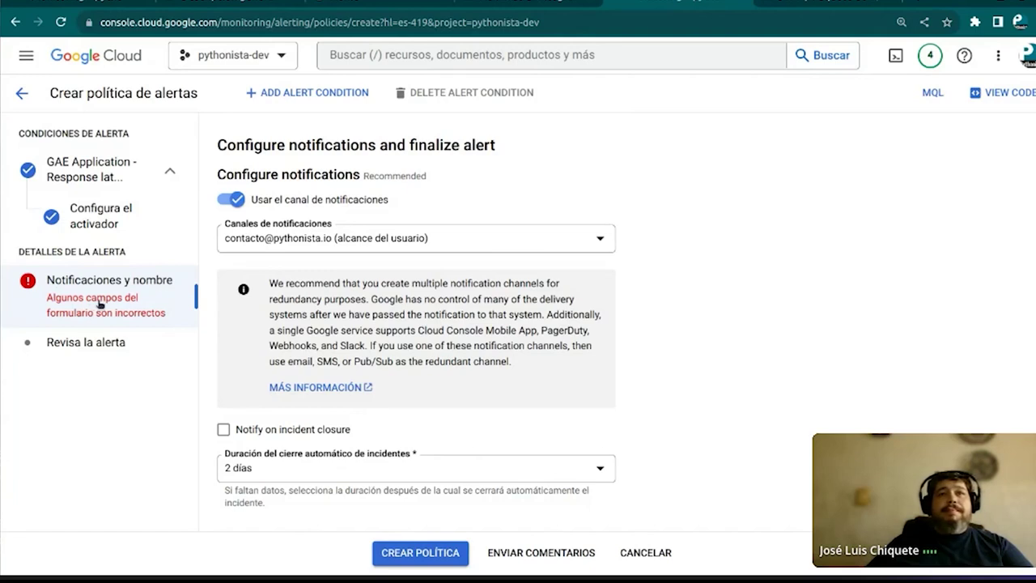
scroll(524, 230, down, 1)
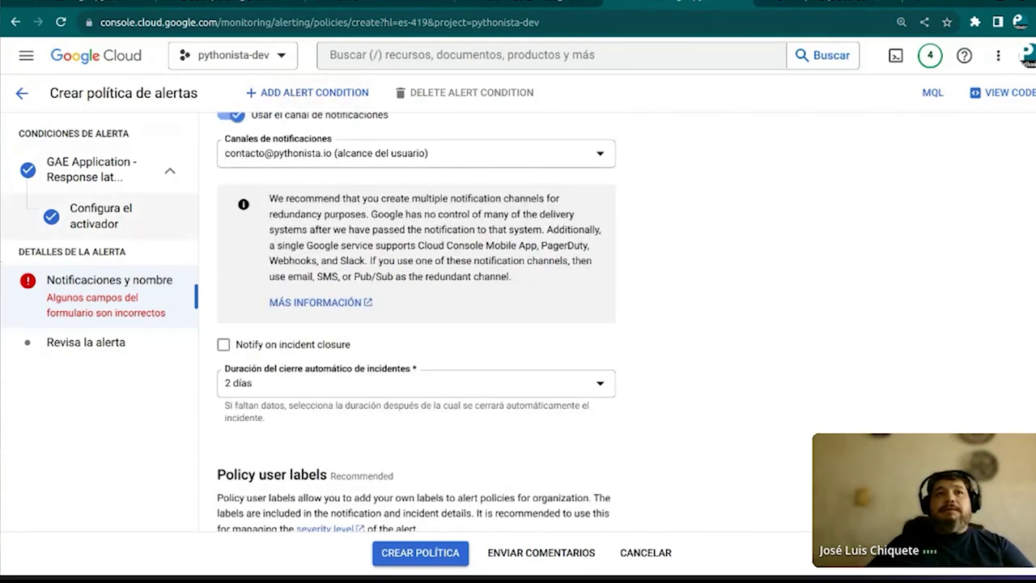
Move between the alert trigger and notification steps of the policy draft
click(107, 207)
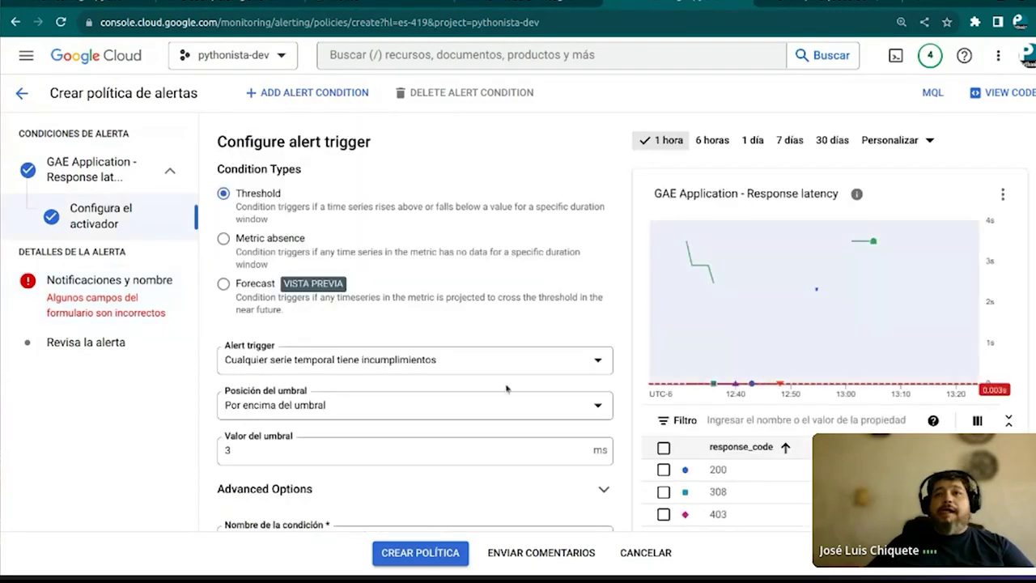
scroll(444, 391, down, 1)
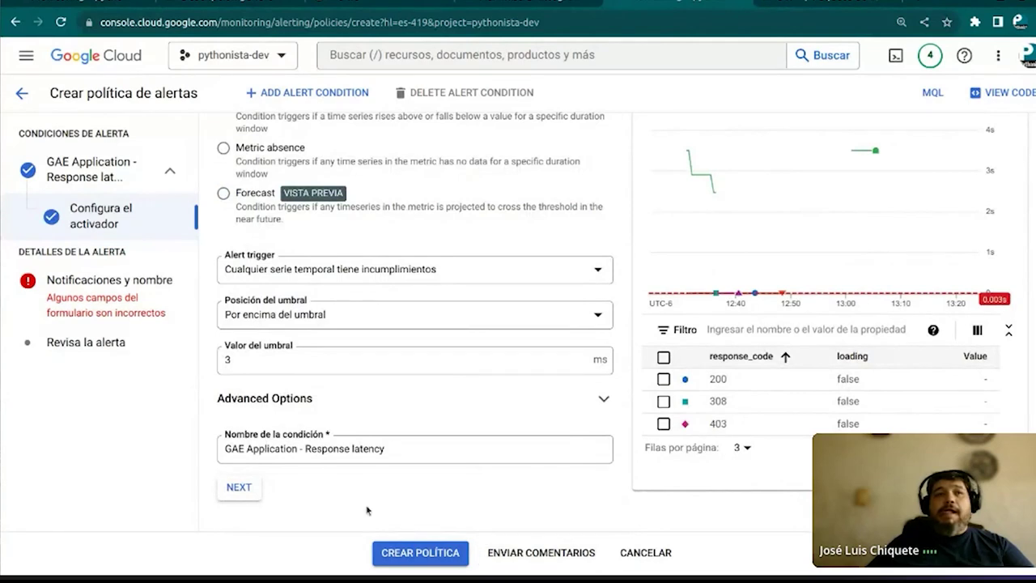
click(151, 303)
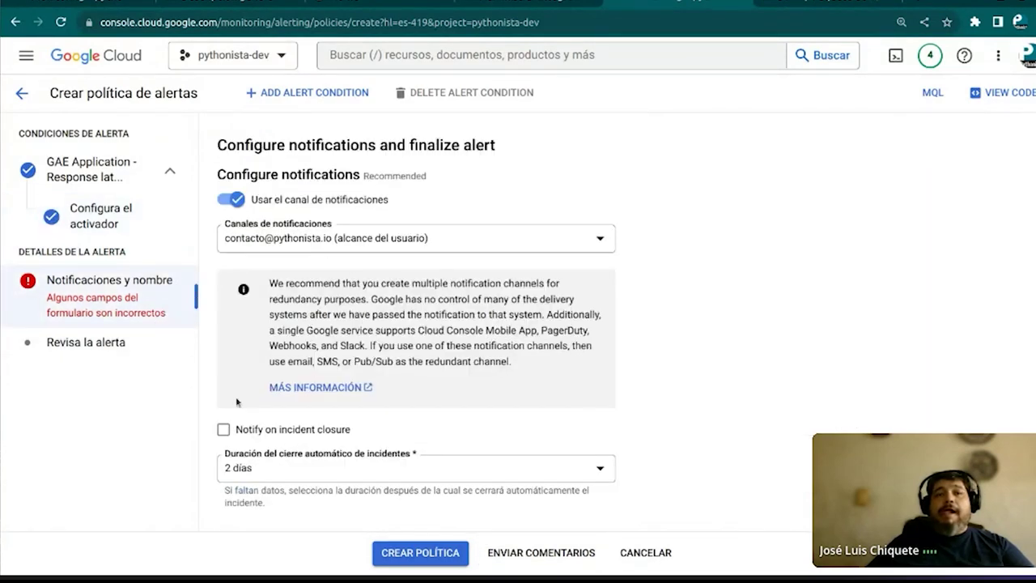
click(114, 224)
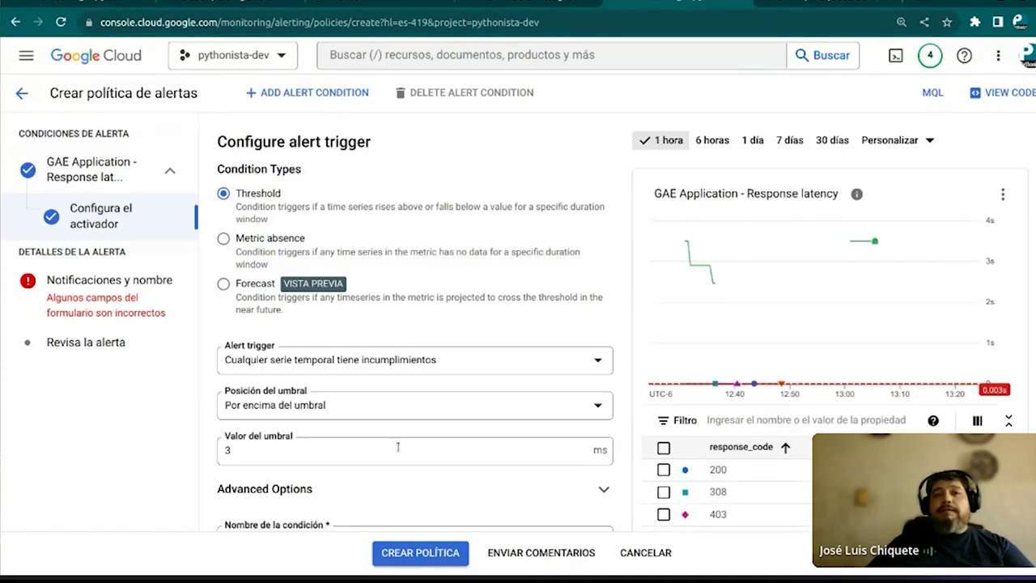
scroll(392, 440, down, 1)
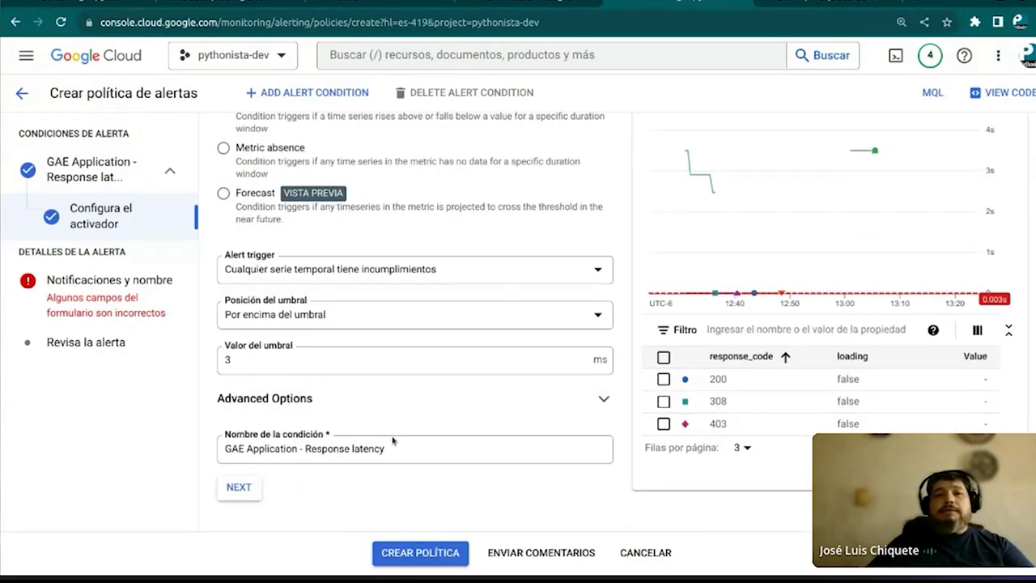
click(257, 491)
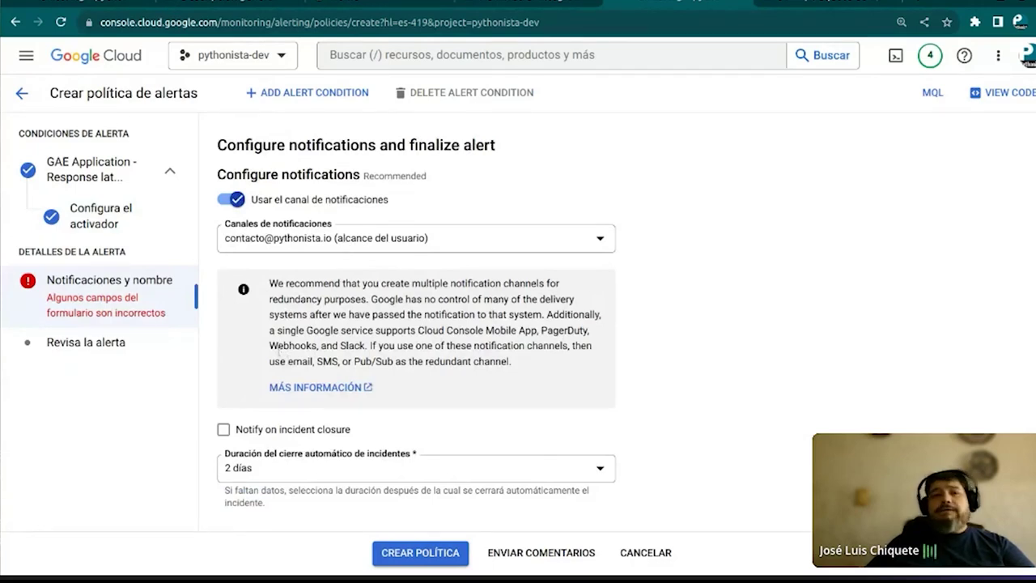
Retry creating the policy, reconfirm the email channel, and return to the alert trigger step
click(433, 552)
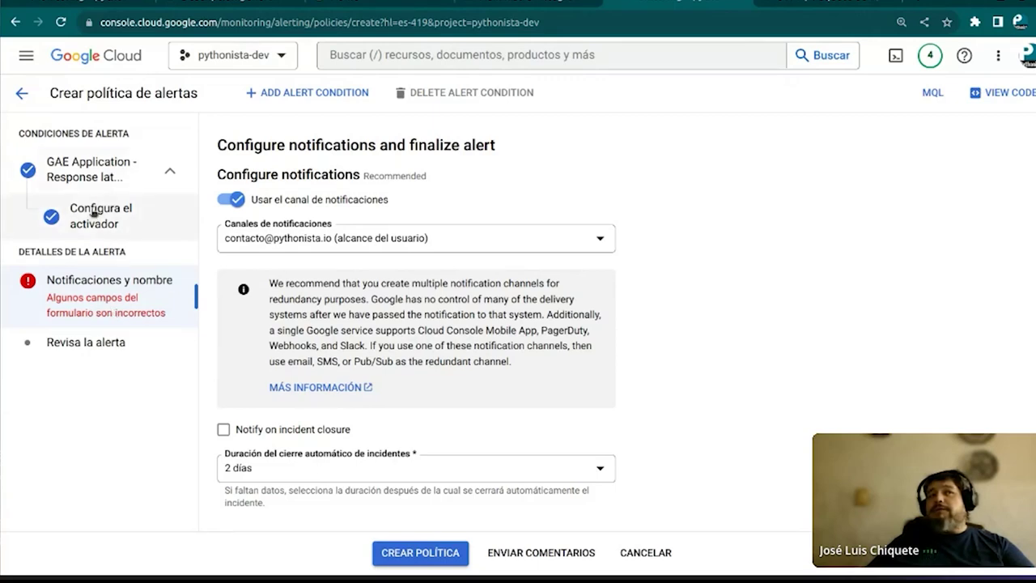
click(335, 237)
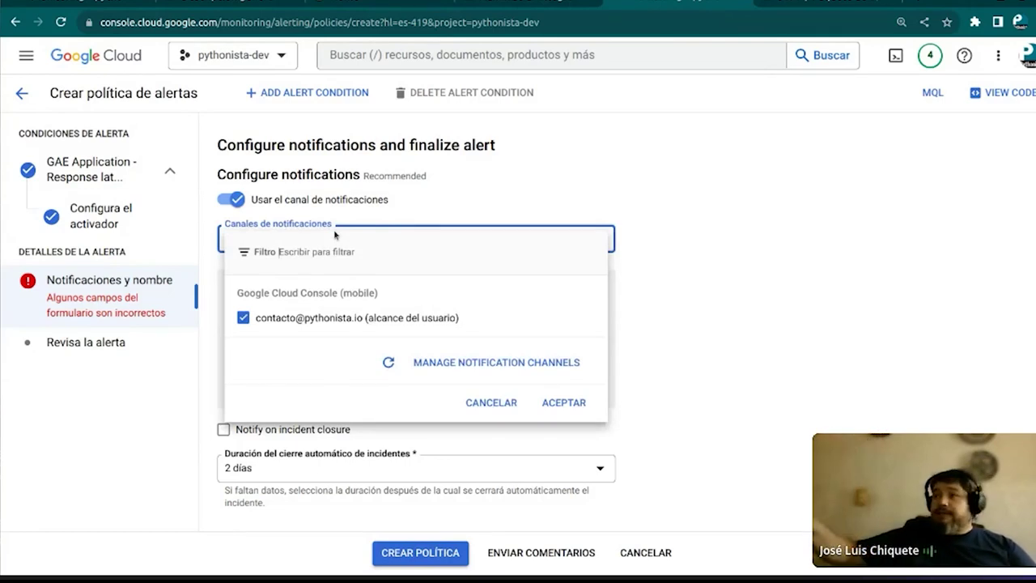
click(23, 103)
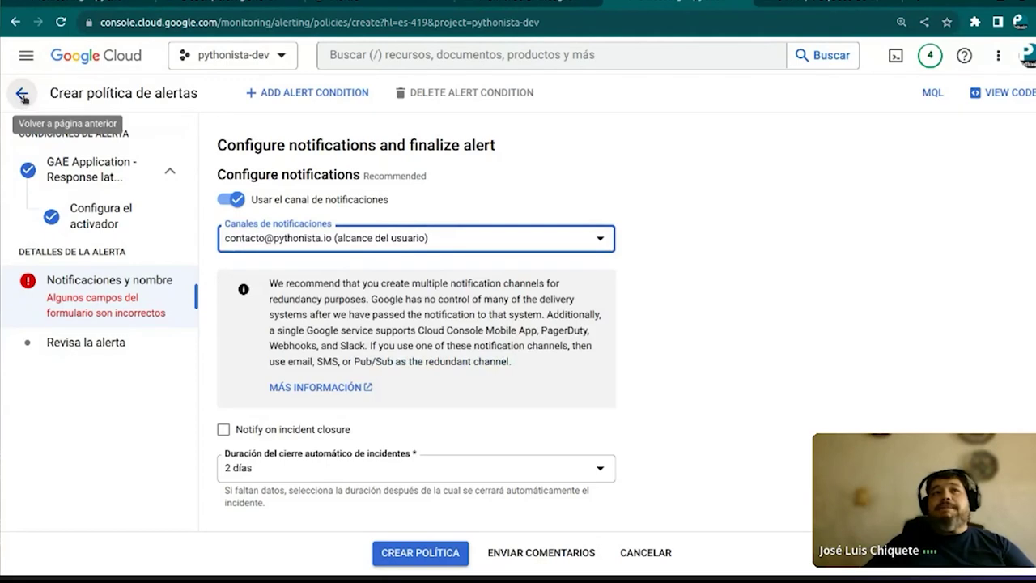
click(89, 217)
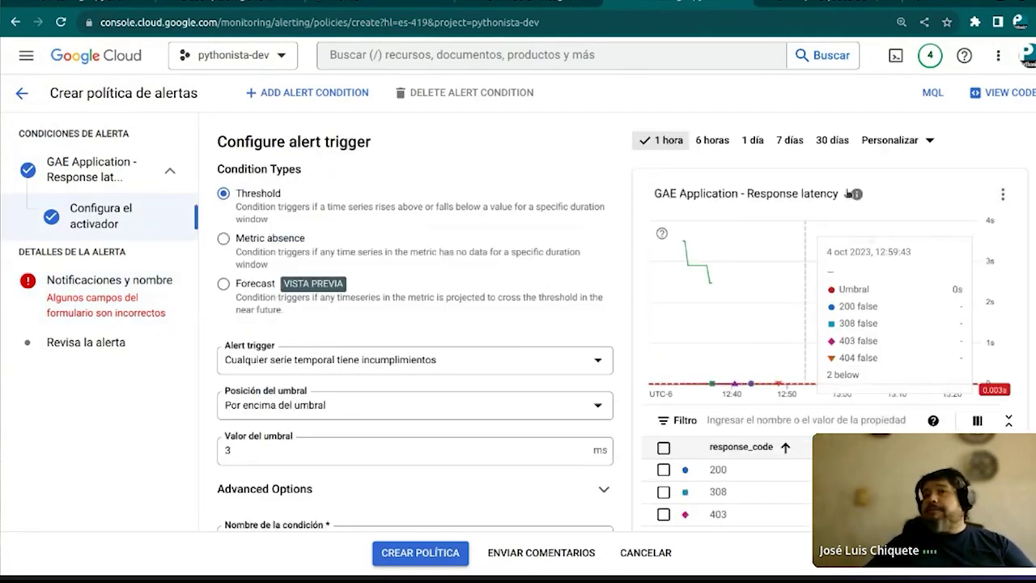
Change the Response latency threshold value from 3 to 7 ms
drag(743, 193, 839, 195)
mouse_move(858, 199)
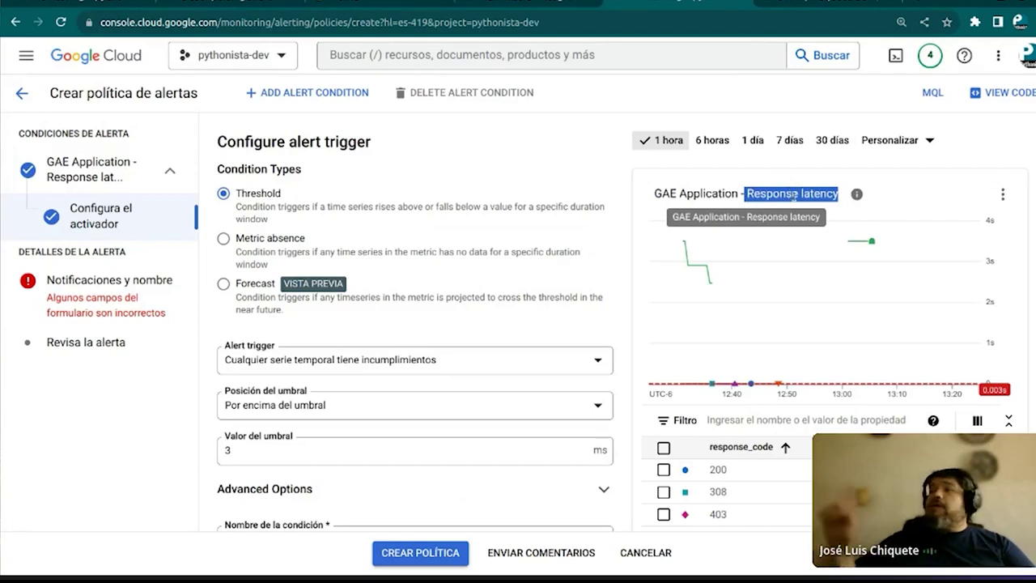
scroll(363, 319, down, 2)
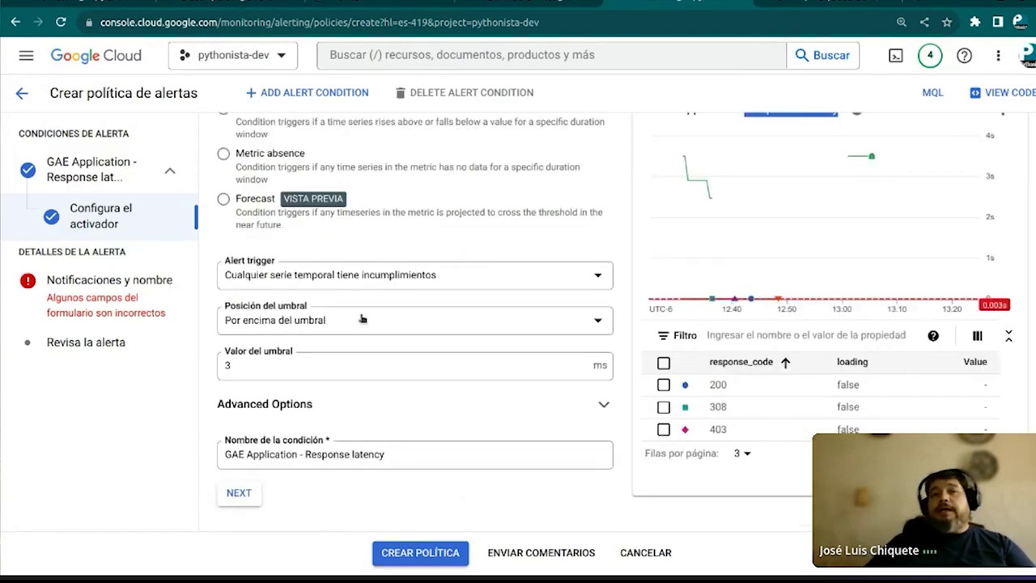
click(226, 365)
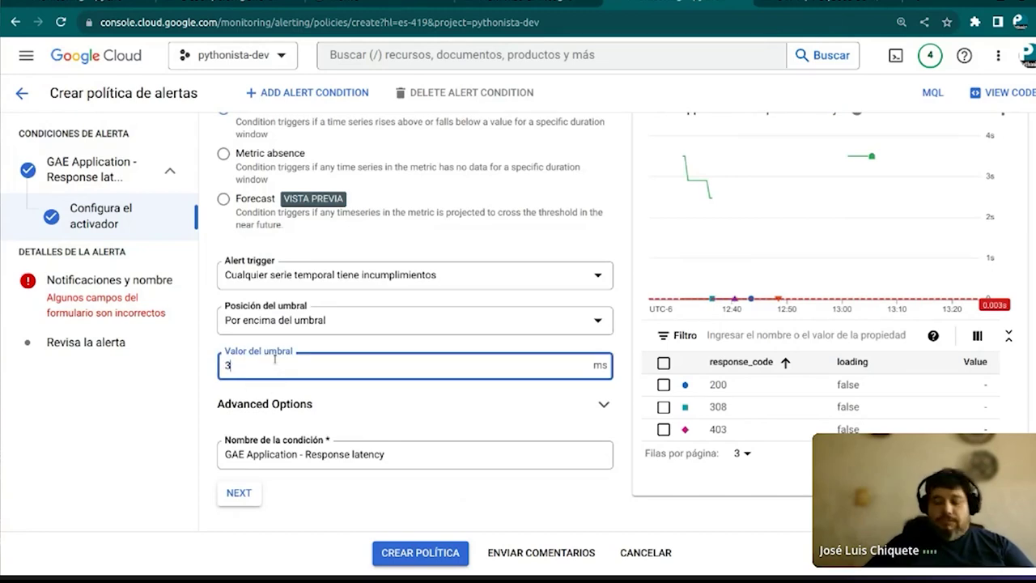
key(BackSpace)
text(7)
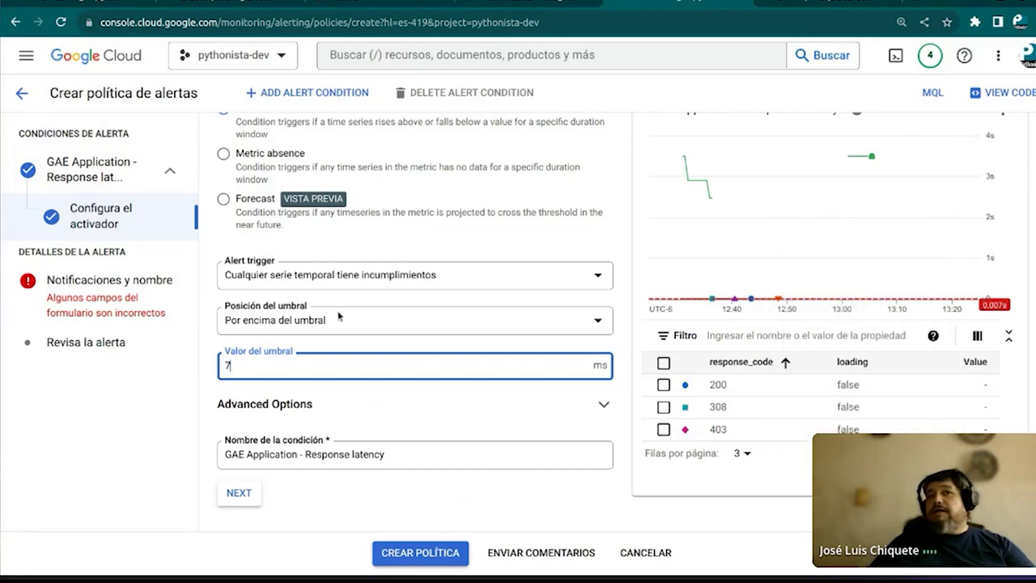
Review the alert trigger options and keep 'any time series violates' selected
click(496, 276)
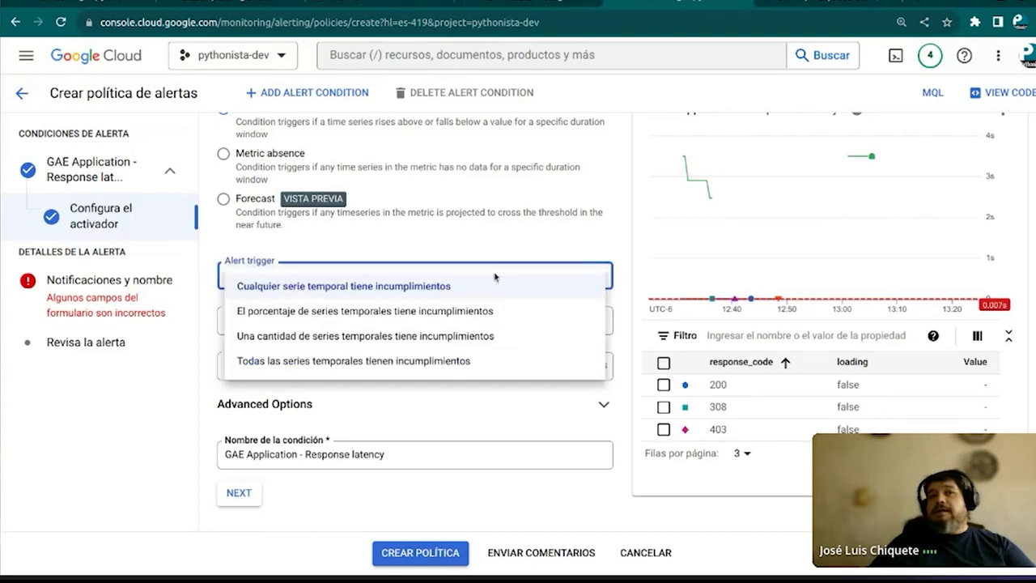
drag(411, 413, 266, 198)
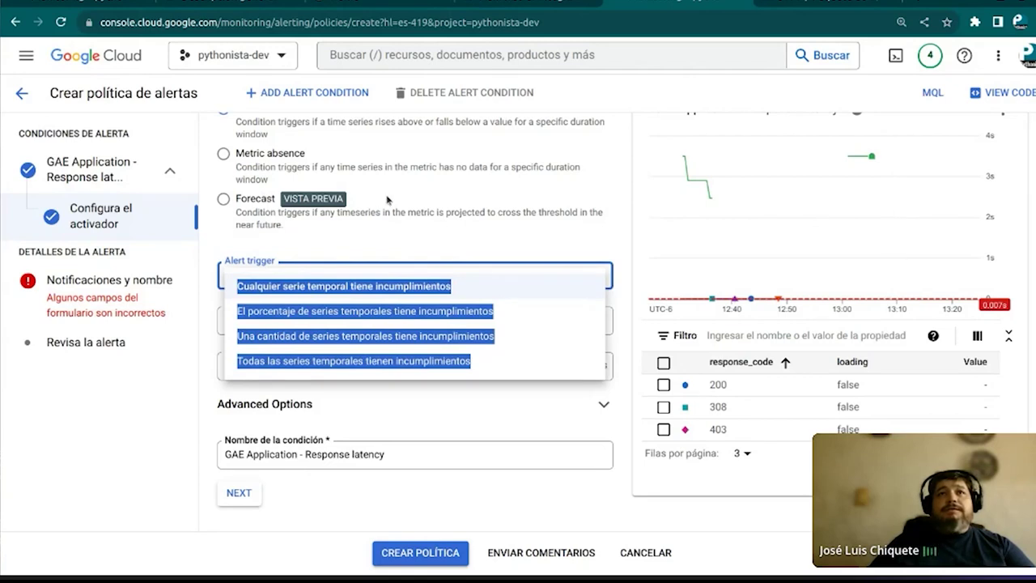
click(372, 171)
scroll(371, 171, up, 1)
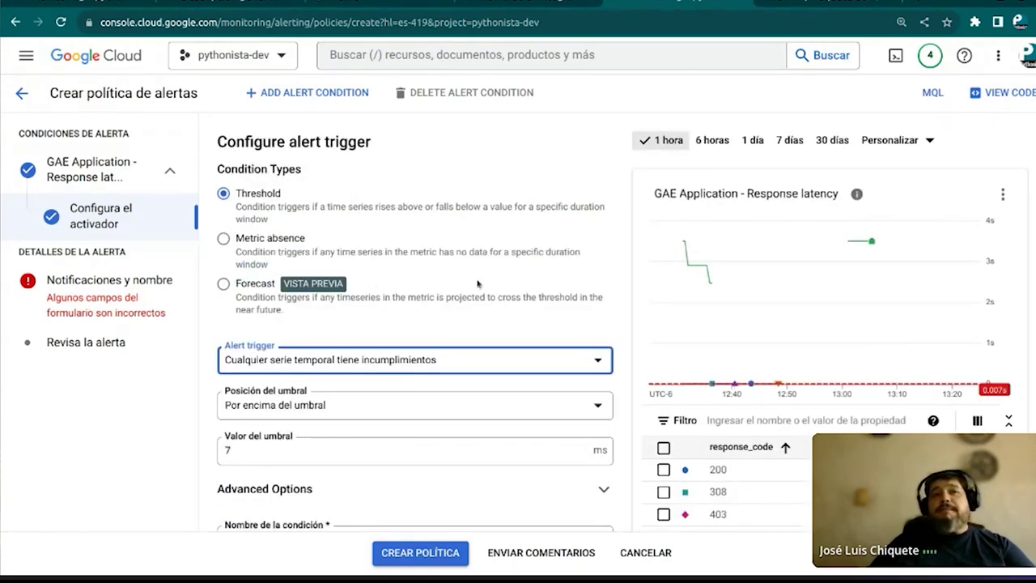
scroll(478, 283, down, 1)
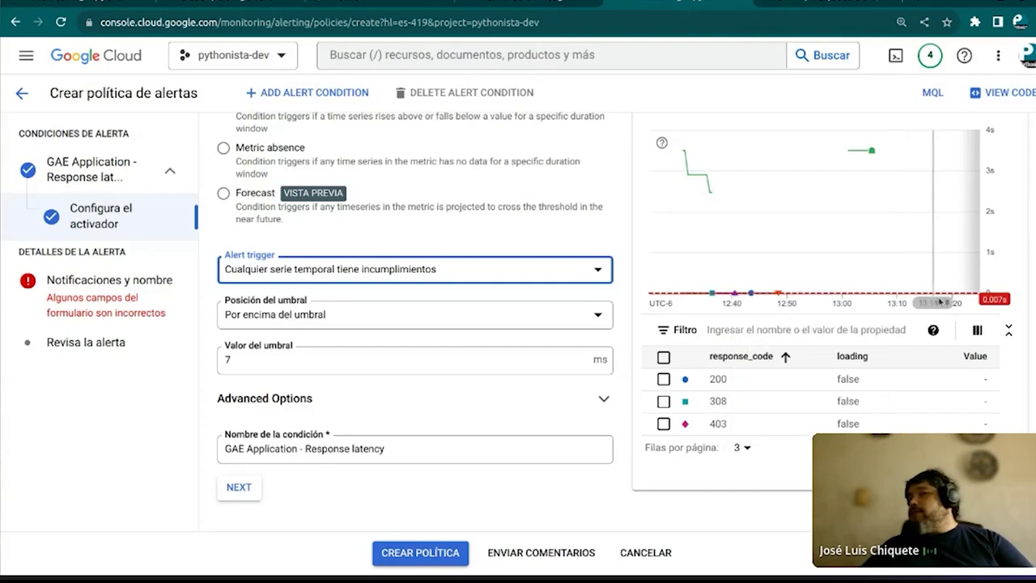
scroll(912, 301, up, 1)
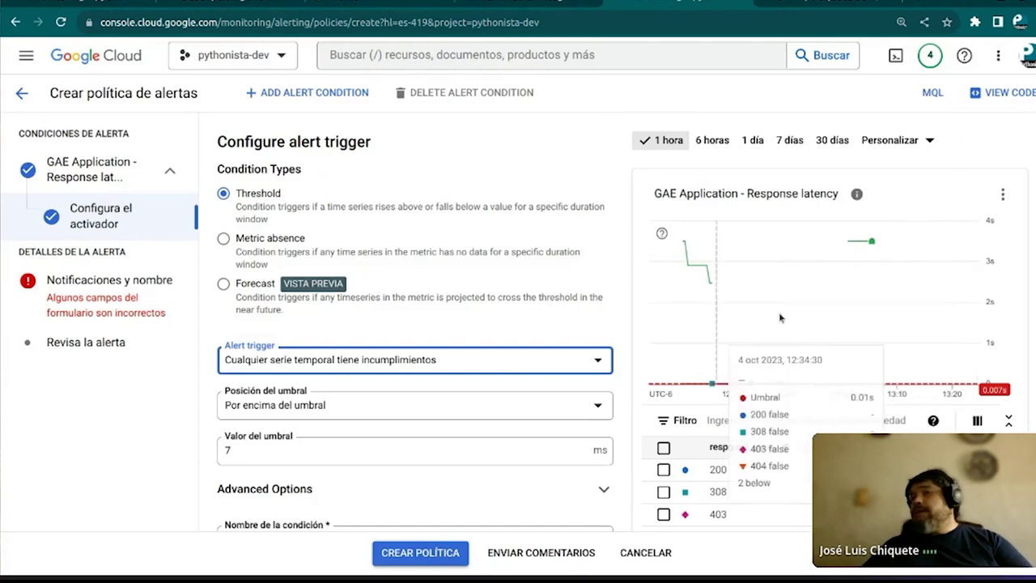
scroll(841, 286, down, 1)
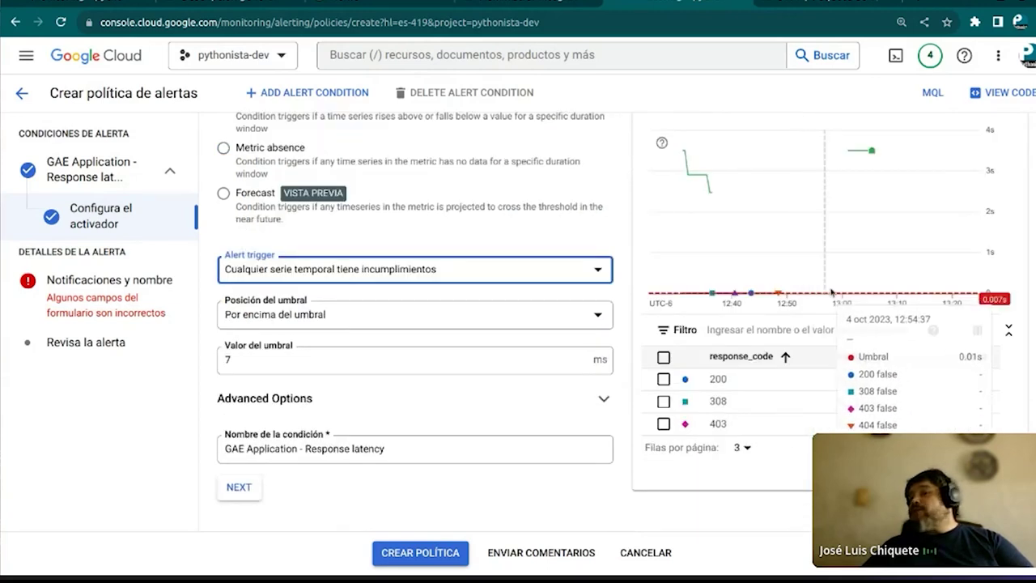
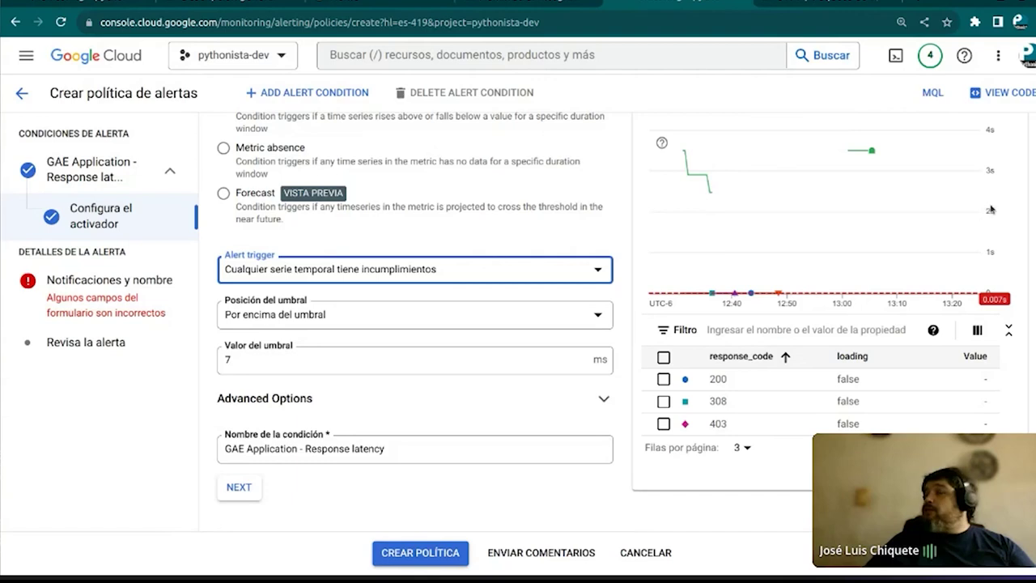
Check the 7 ms latency chart's time-series help, advance to Notificaciones y nombre, then go to Jupyter's py261 folder
mouse_move(964, 275)
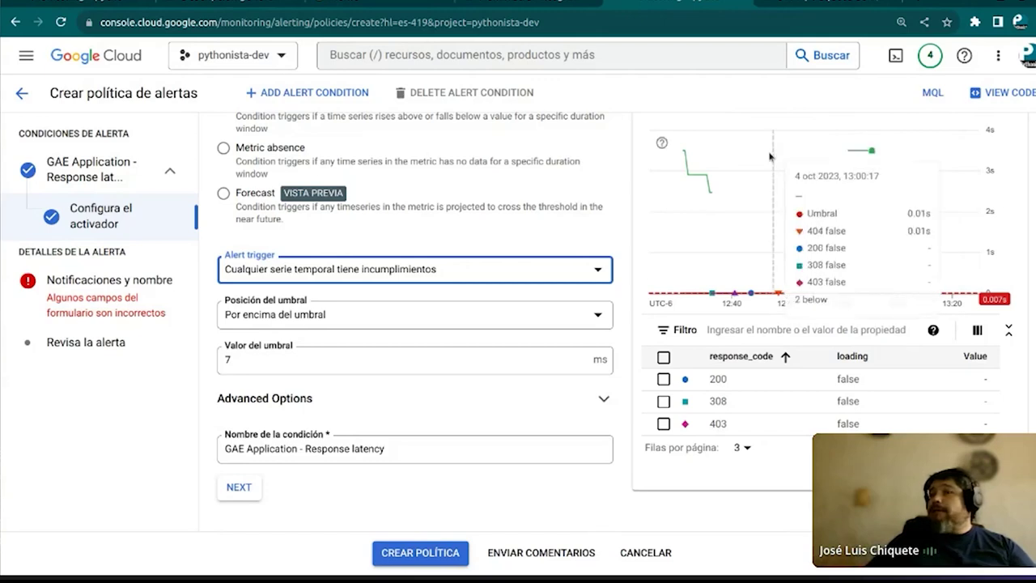
scroll(818, 239, up, 1)
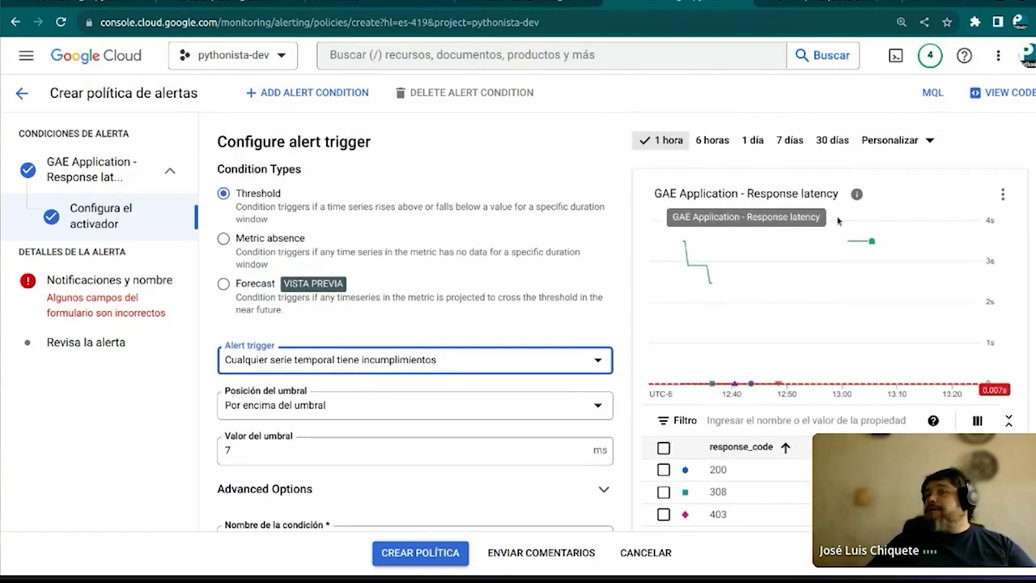
click(661, 233)
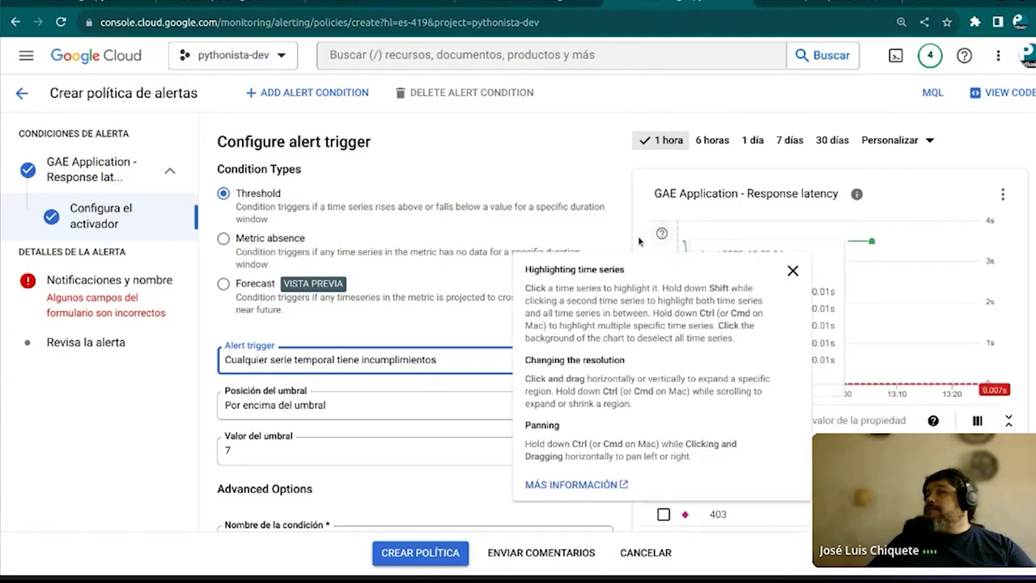
scroll(613, 249, down, 2)
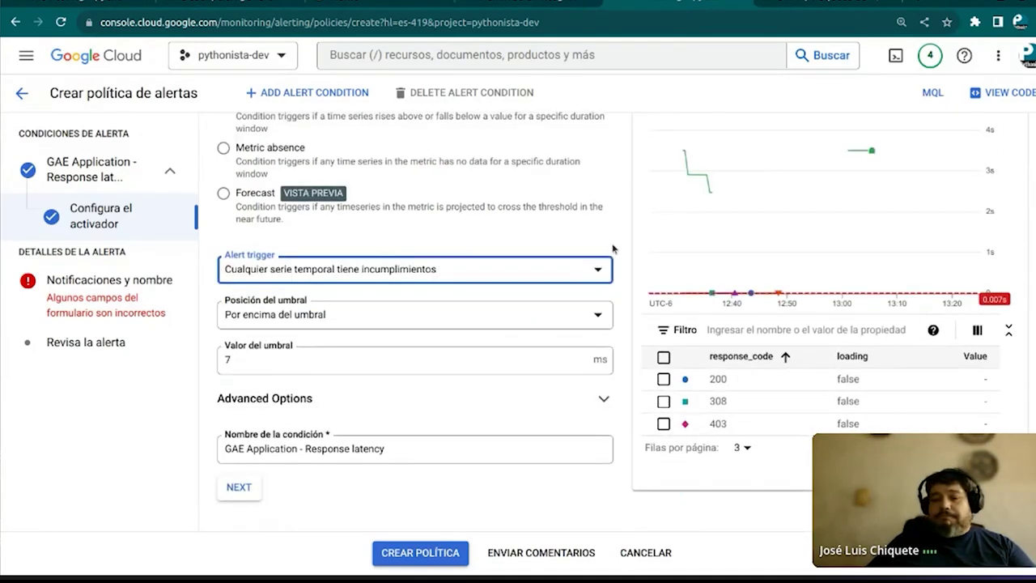
scroll(566, 388, up, 2)
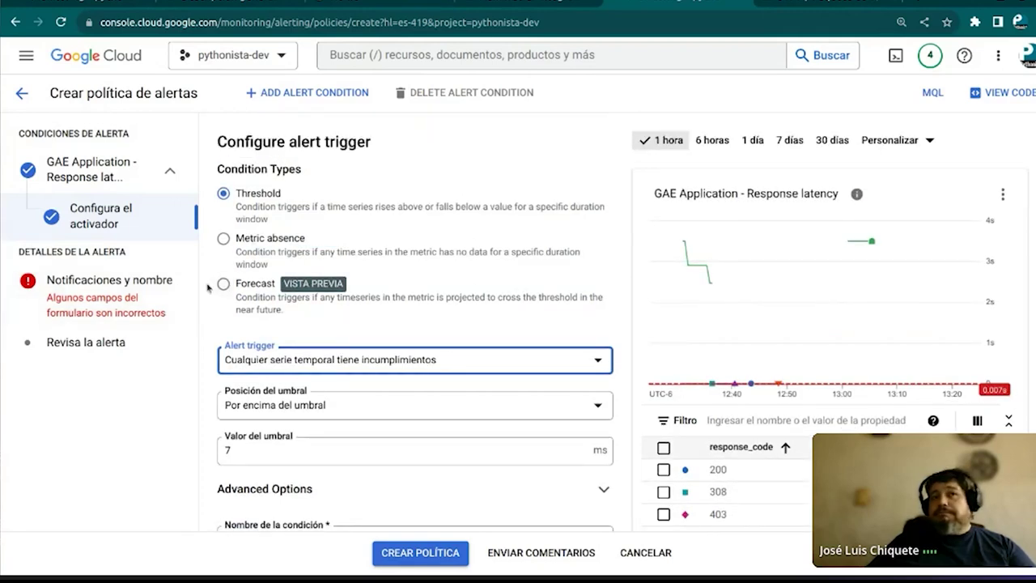
click(122, 288)
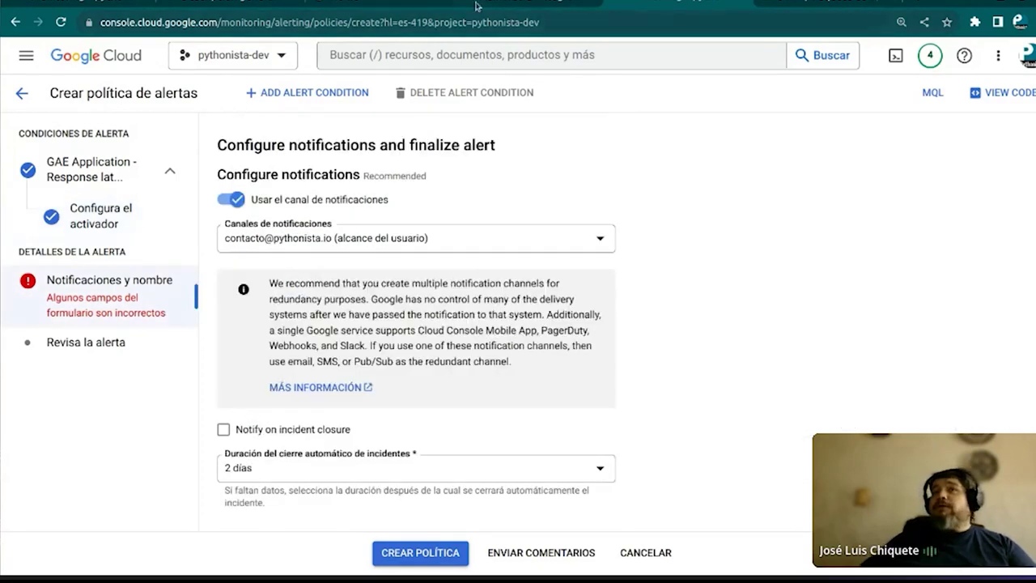
key(ctrl+Tab)
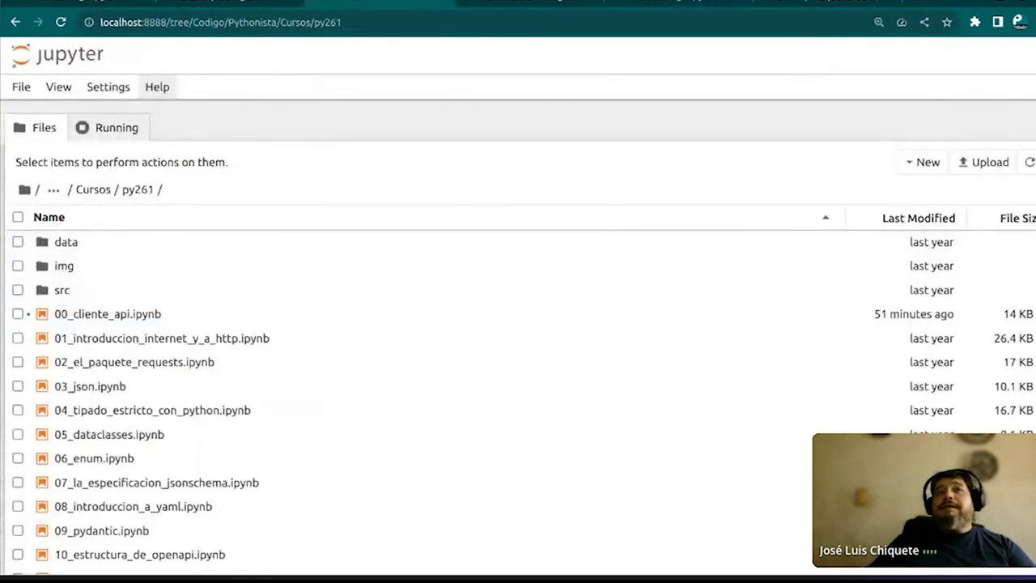
From the JVM docs tab, load the sg23-observabilidad repo's observabilidad_en_CGP notebook via an address suggestion
click(841, 3)
click(764, 21)
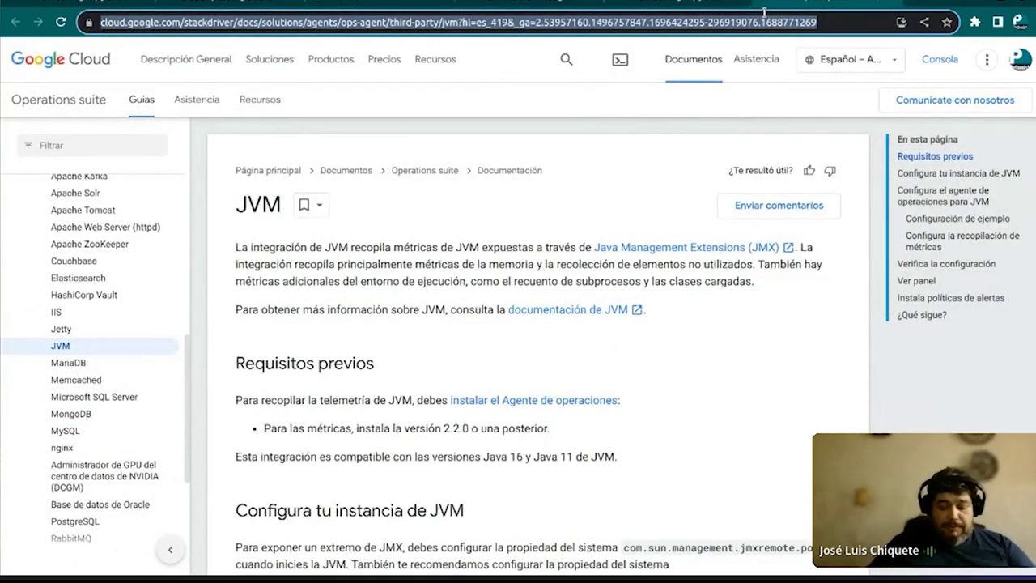
text(gi)
key(Down)
key(Down)
key(Down)
key(Down)
key(Down)
key(Down)
key(Down)
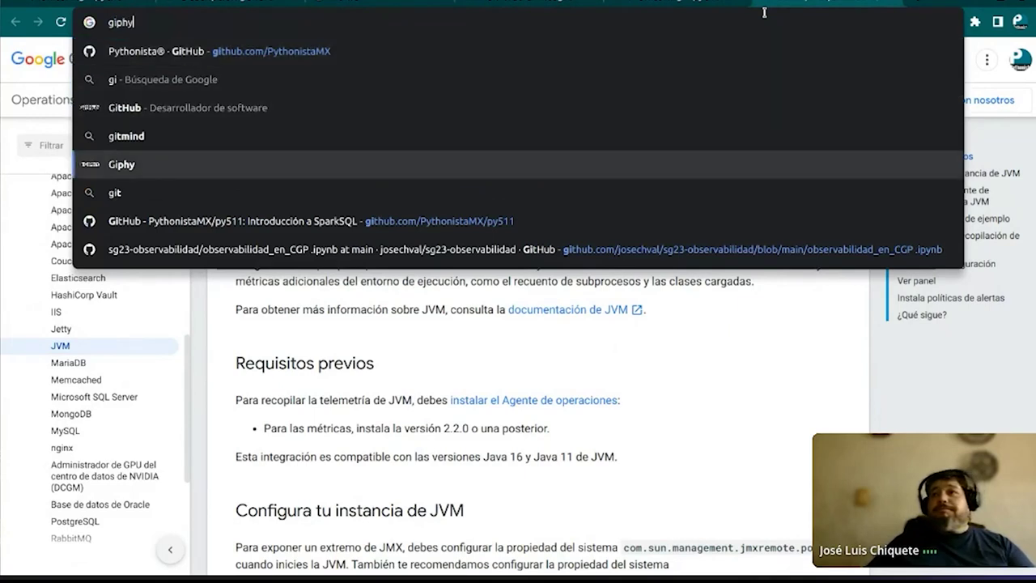
key(Return)
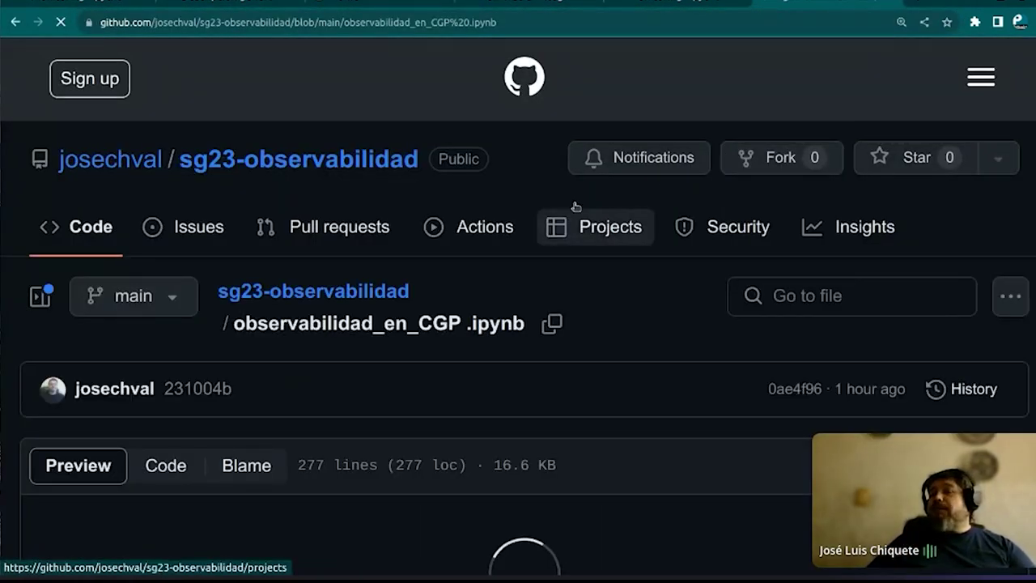
Scroll through the notebook's introduction and observability benefits down to the Monitoreo section
scroll(574, 203, down, 1)
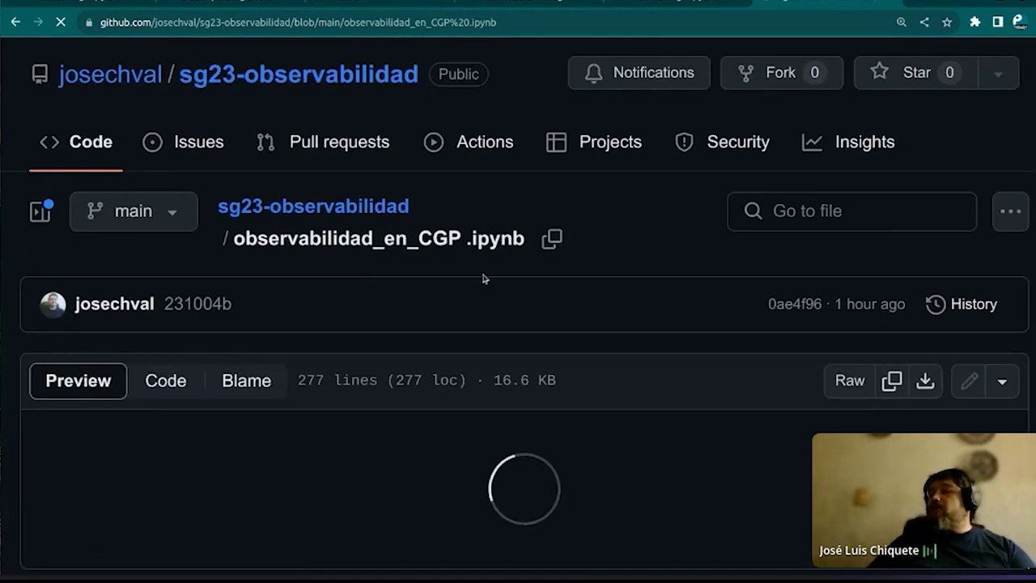
scroll(484, 279, down, 1)
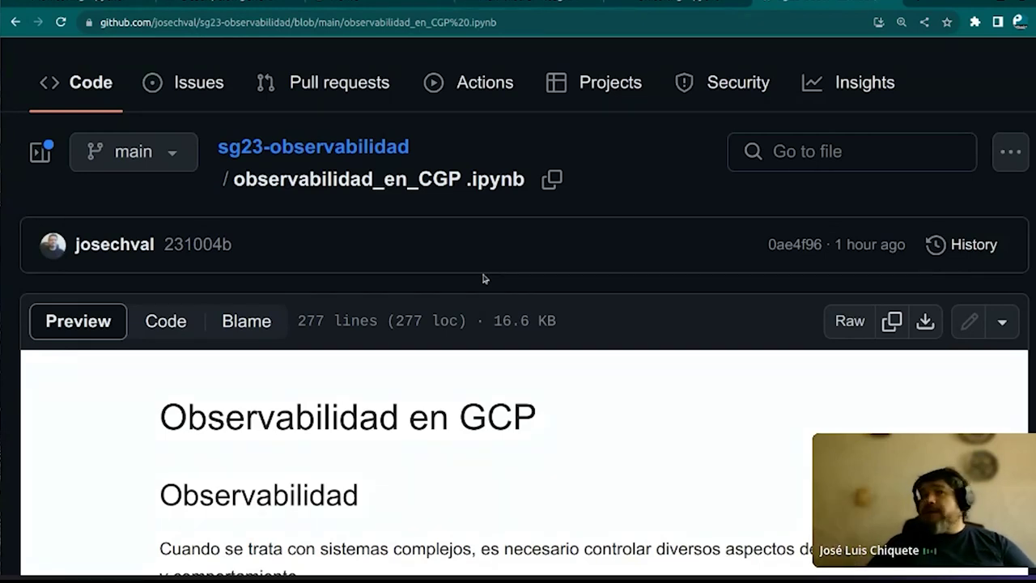
scroll(483, 279, down, 8)
scroll(484, 278, down, 4)
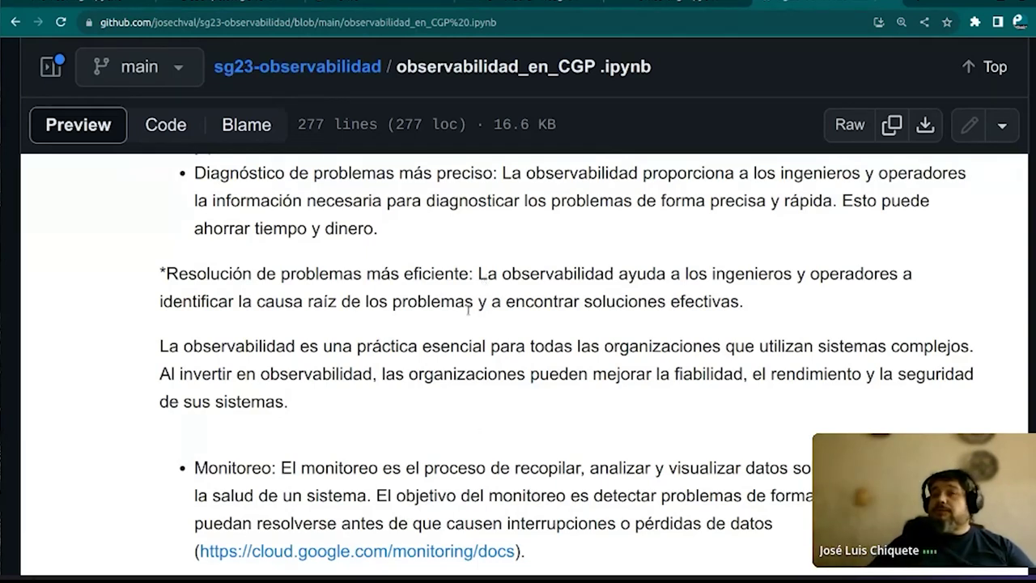
scroll(395, 366, down, 3)
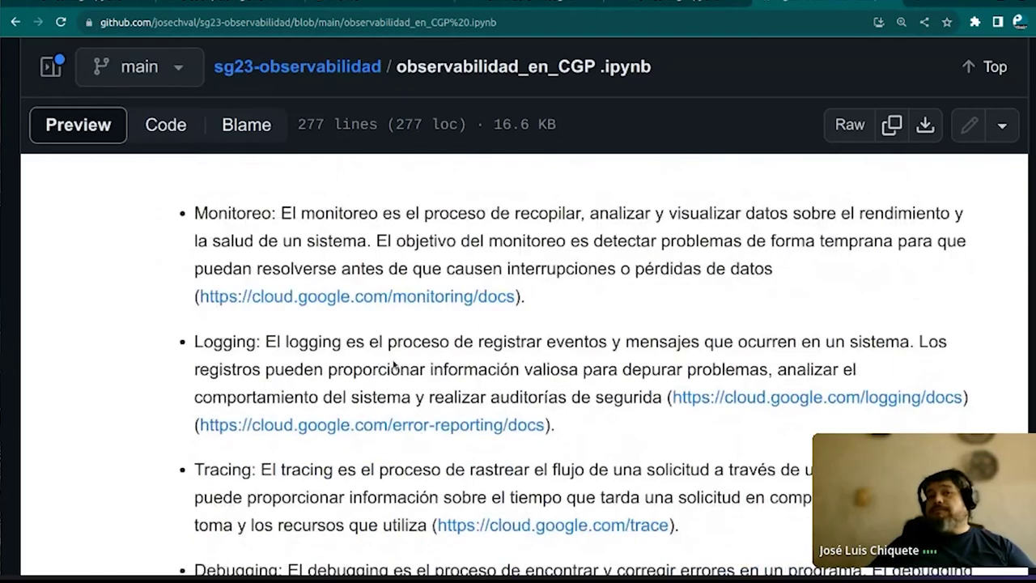
scroll(395, 366, down, 6)
scroll(395, 364, down, 12)
scroll(393, 366, down, 7)
scroll(394, 366, down, 10)
scroll(393, 365, down, 10)
scroll(393, 366, down, 4)
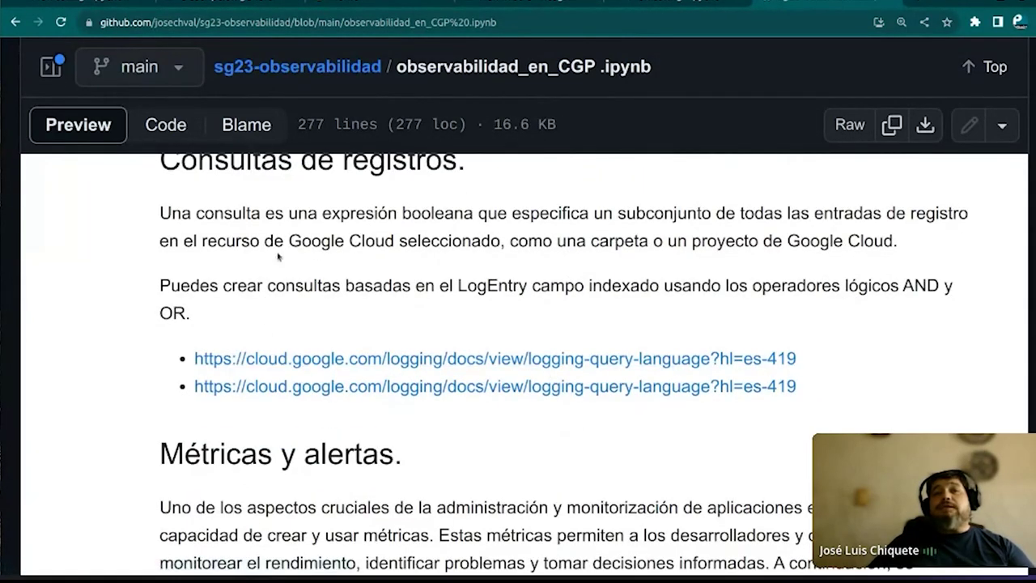
scroll(289, 275, down, 2)
scroll(292, 275, down, 2)
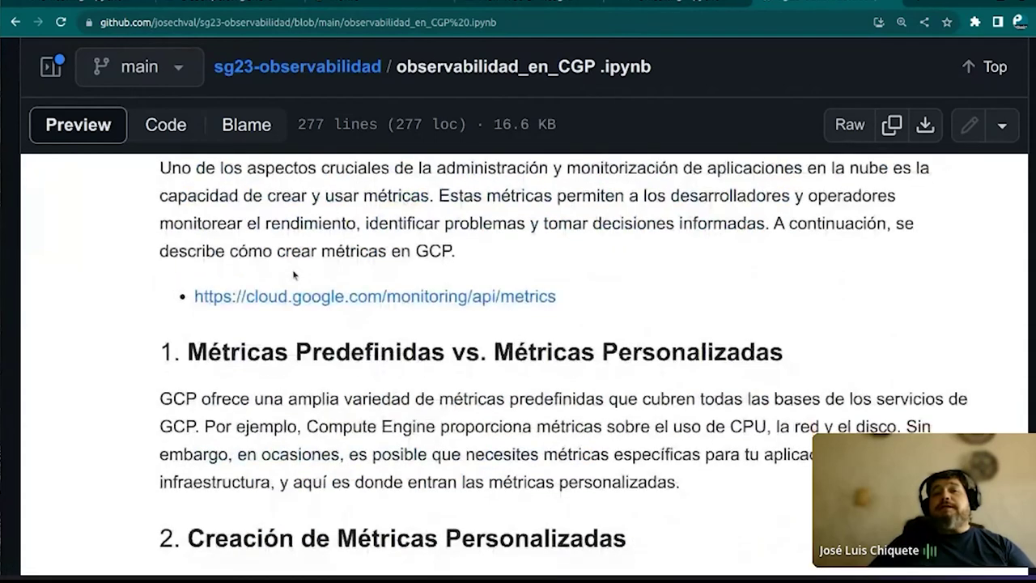
scroll(294, 276, down, 1)
scroll(294, 276, down, 2)
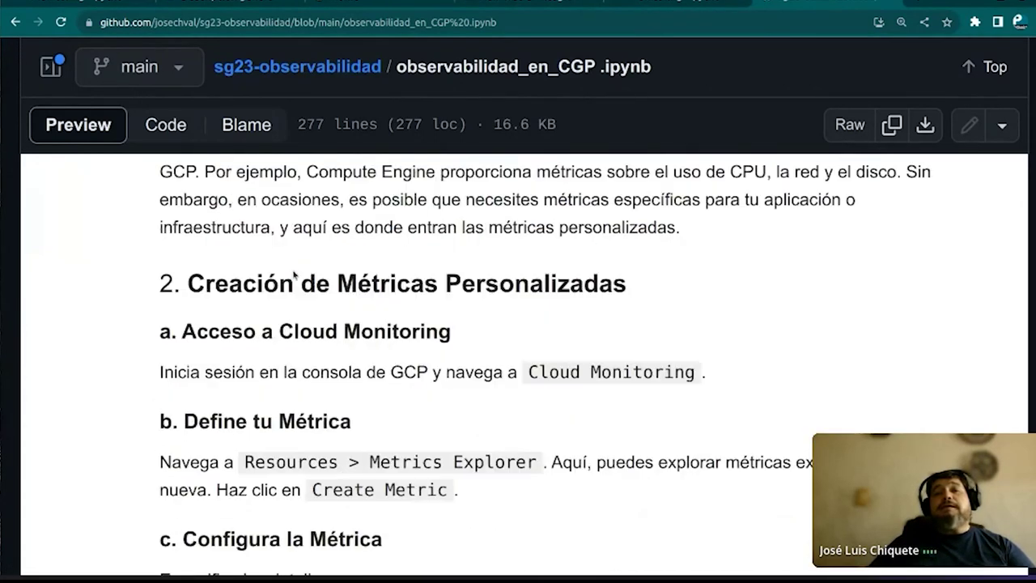
scroll(293, 276, down, 7)
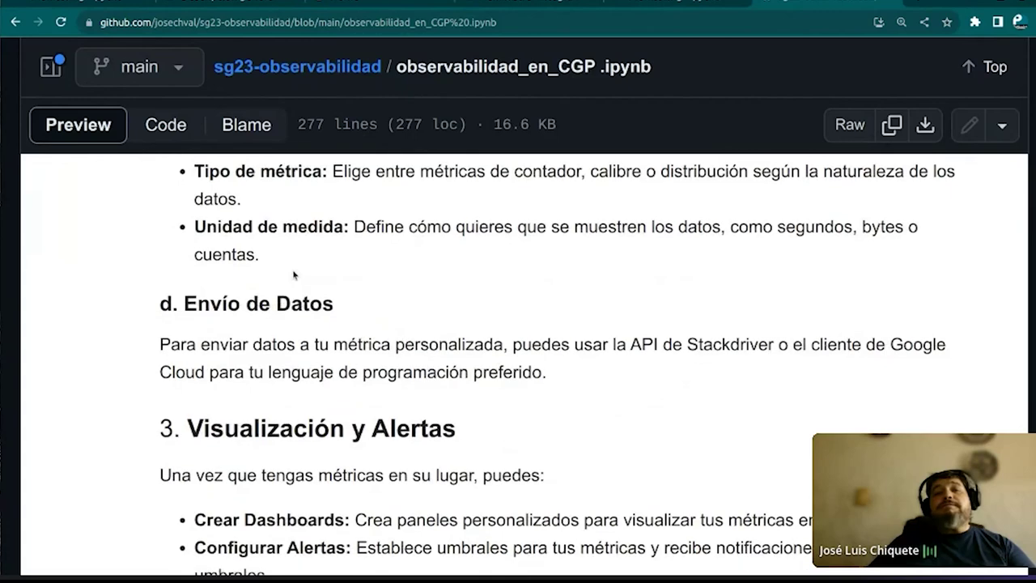
scroll(295, 276, down, 1)
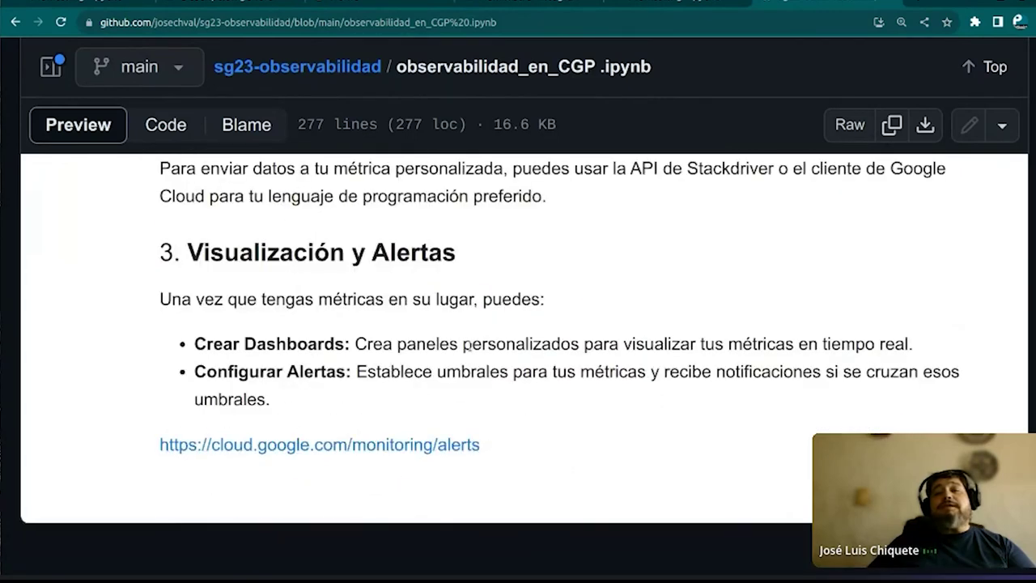
scroll(231, 248, up, 13)
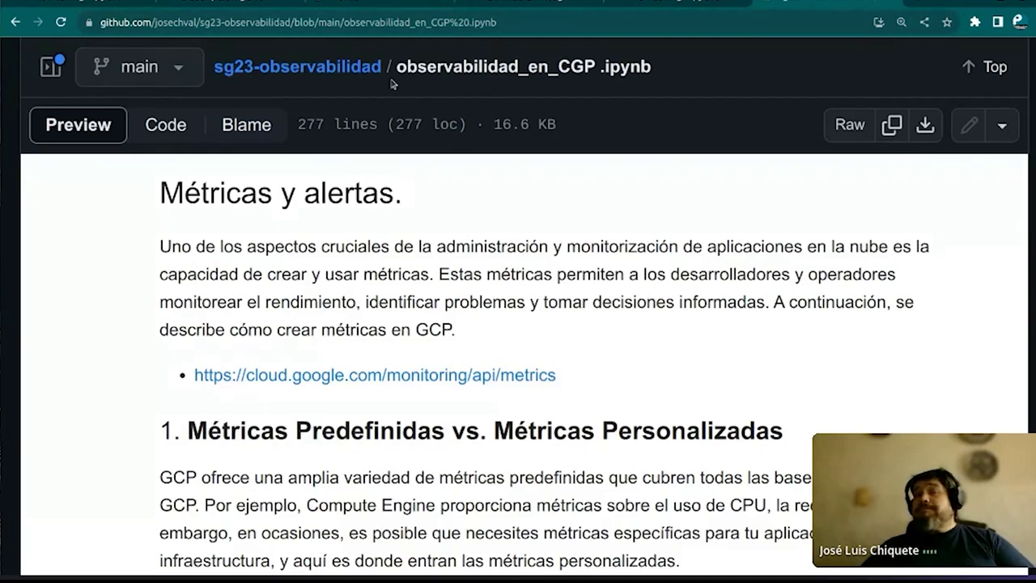
click(515, 22)
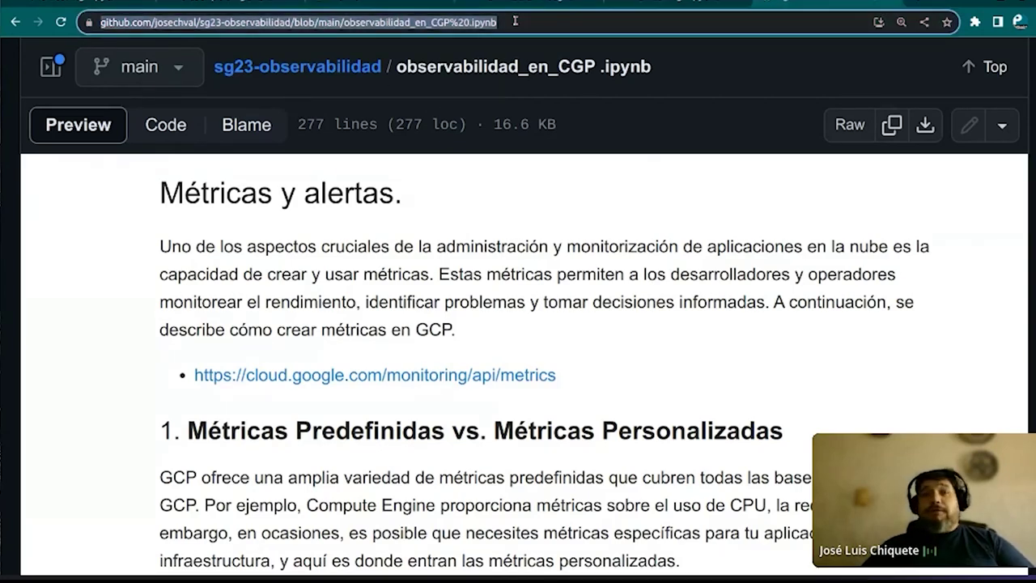
Load amazon.com.mx and search the store for 'slo'
text(amazon.com.mx)
key(Return)
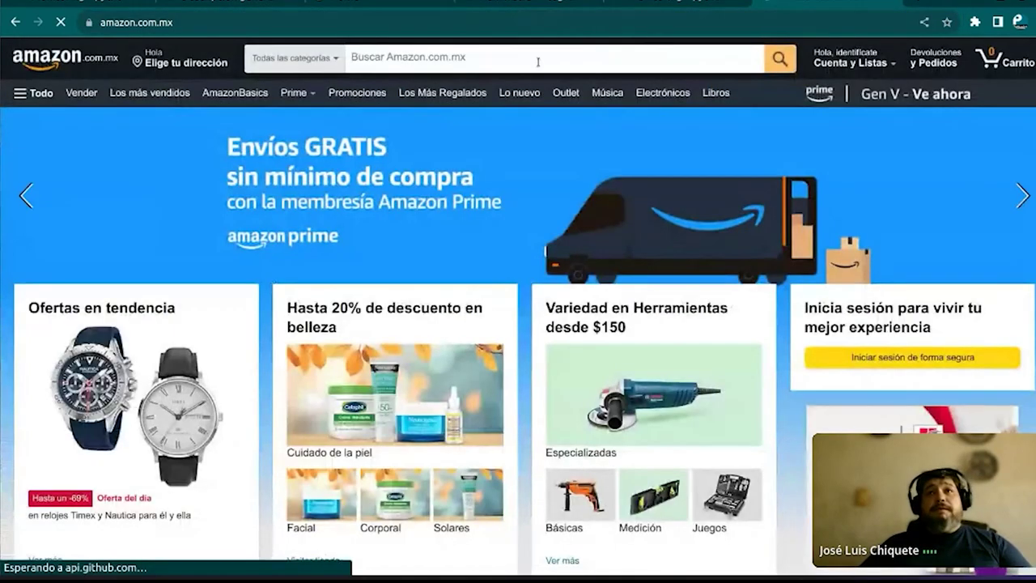
click(539, 60)
text(onea)
key(BackSpace)
key(BackSpace)
key(BackSpace)
key(BackSpace)
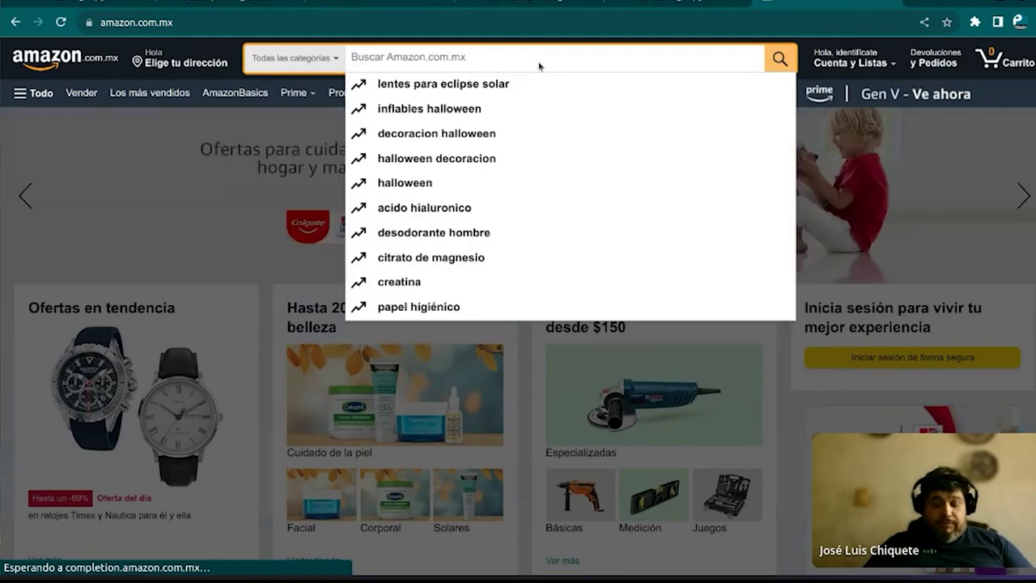
text(slio)
key(BackSpace)
text(p)
text(o)
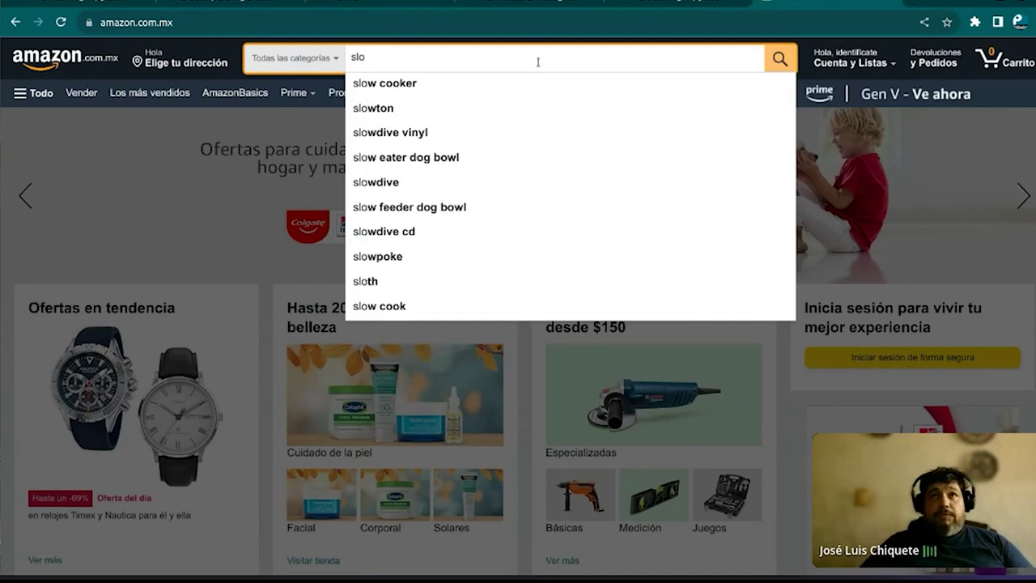
key(Return)
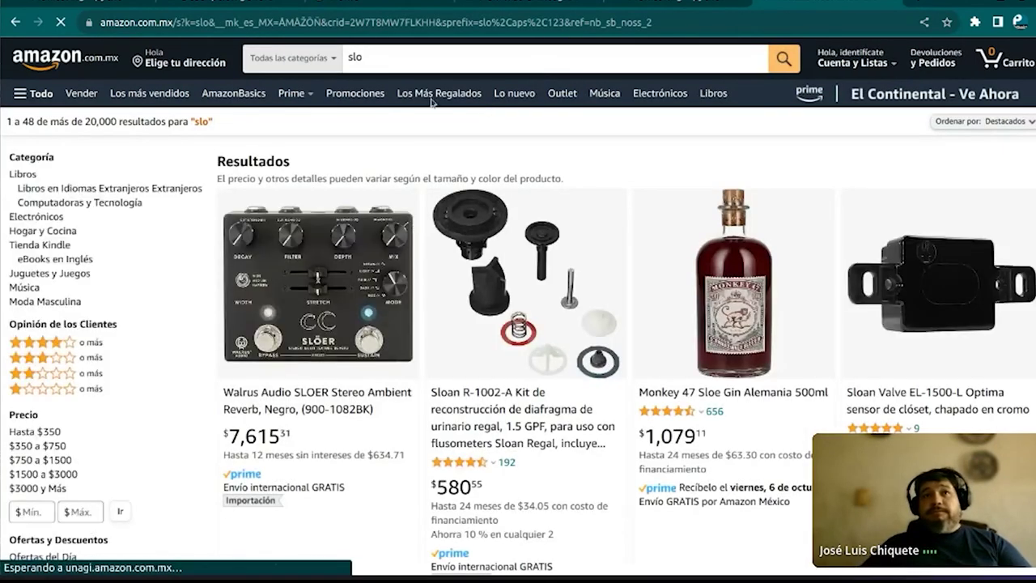
Refine the search to 'slo orelly', then correct it to 'sli orelly'
click(443, 57)
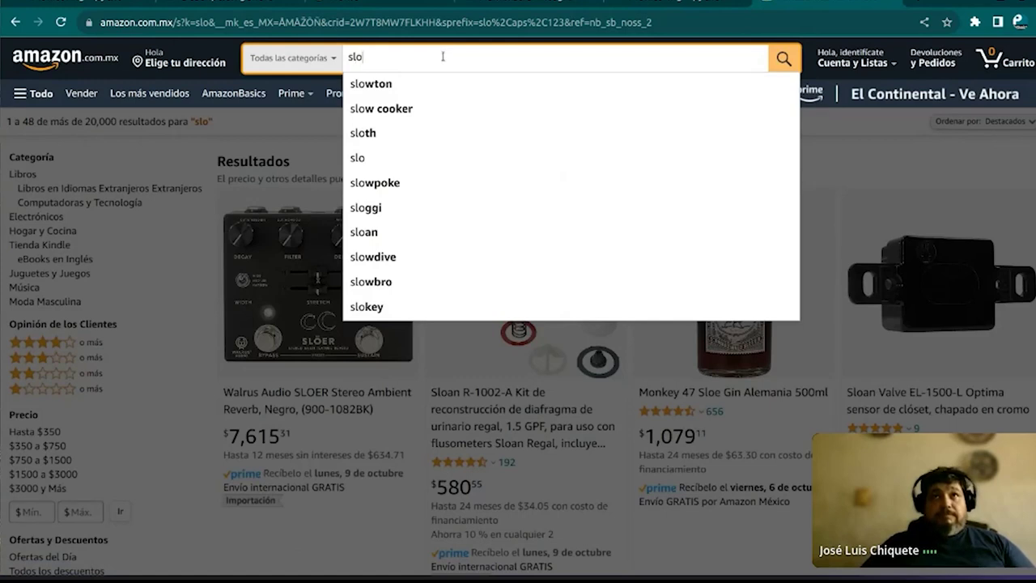
text(orelly)
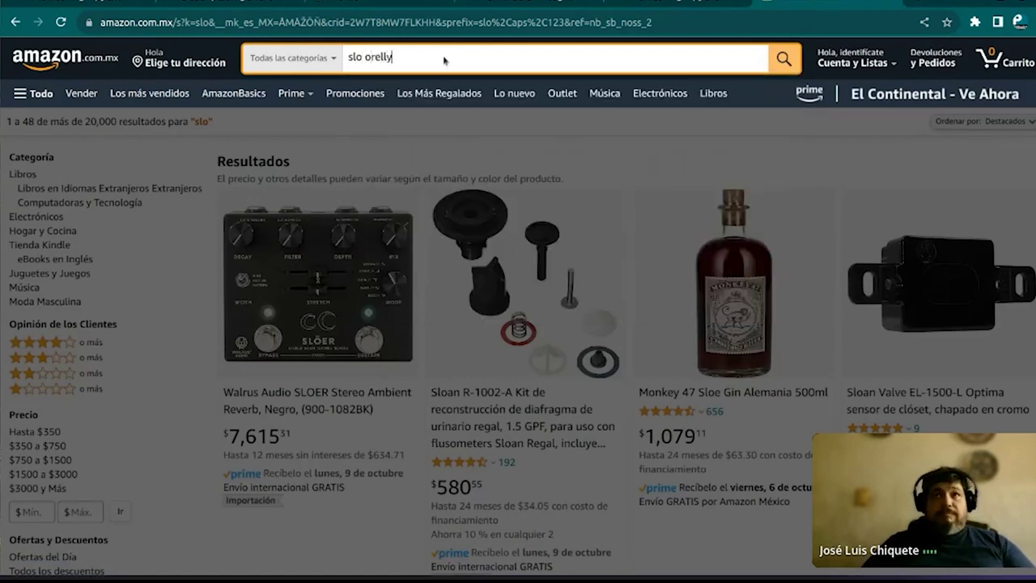
key(Return)
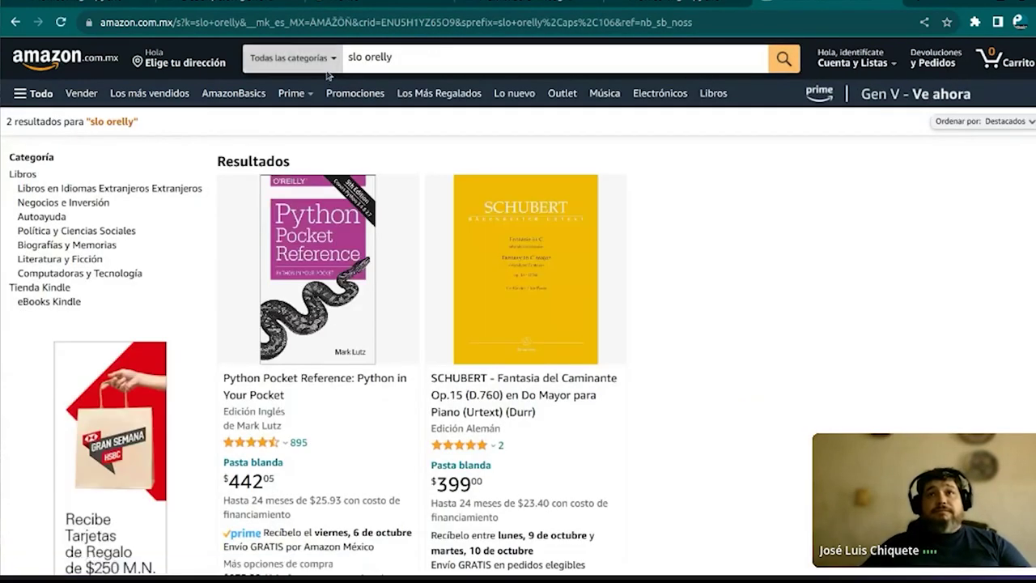
scroll(321, 74, down, 3)
scroll(322, 74, down, 10)
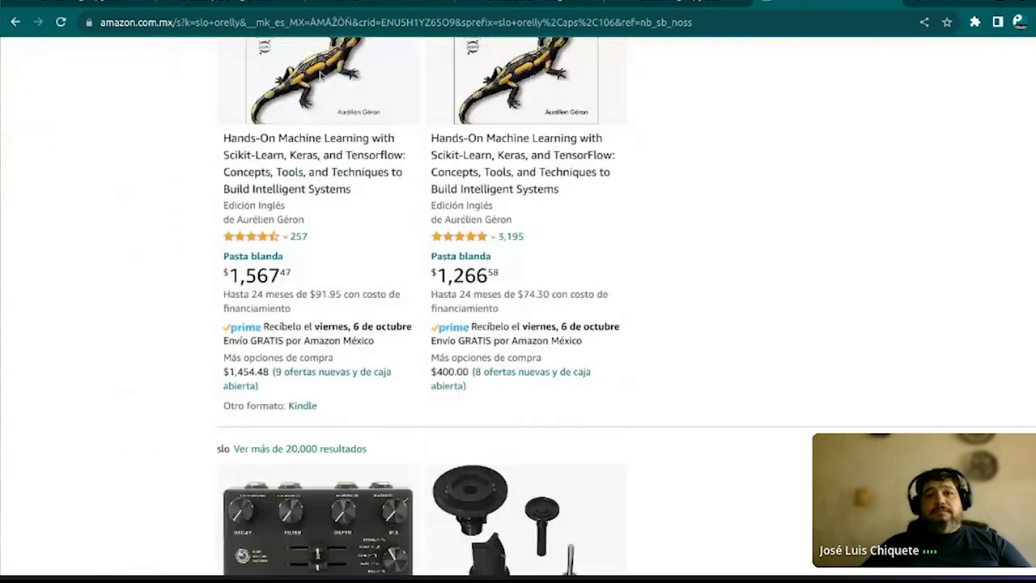
scroll(321, 75, up, 12)
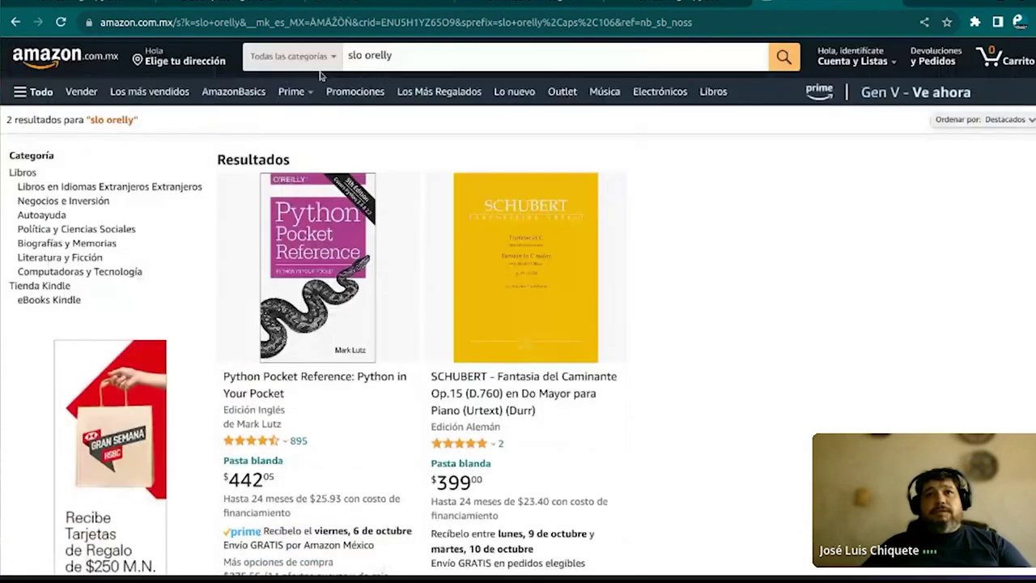
click(368, 55)
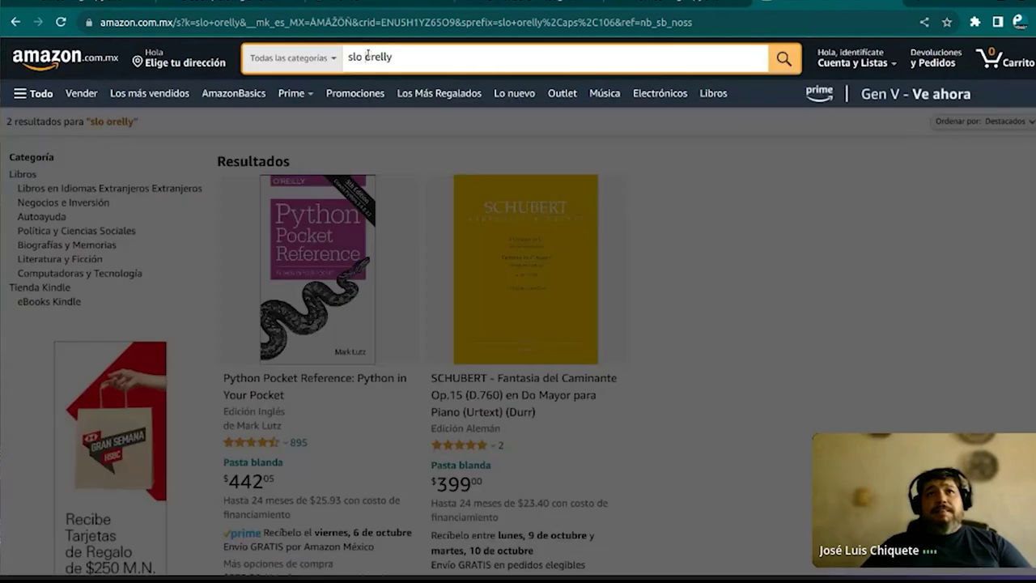
key(BackSpace)
text(i)
key(Return)
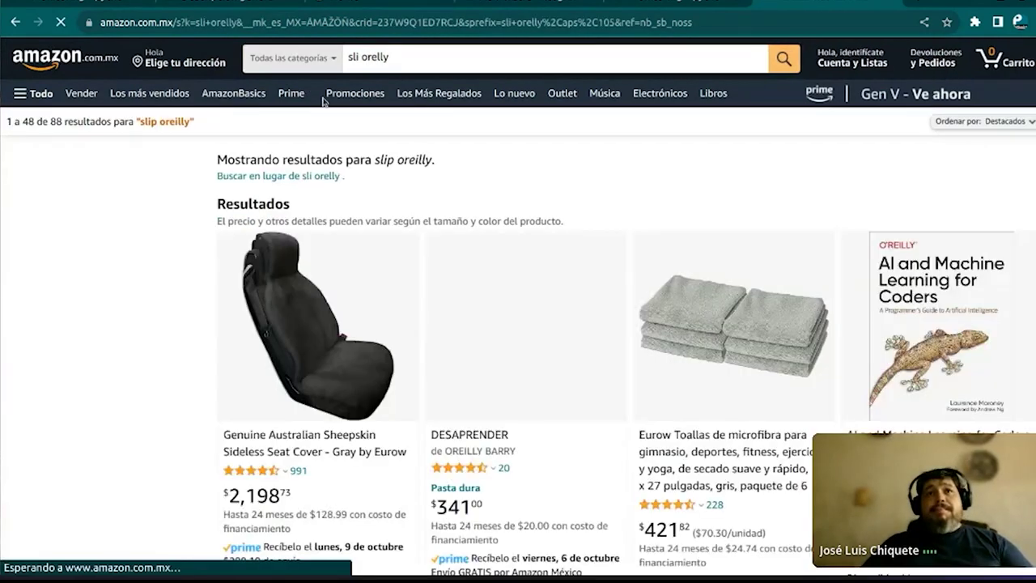
Replace the query with 'observability' and search, bringing up 259 results led by Observability Engineering
click(365, 57)
key(ctrl+a)
text(obserrvabi)
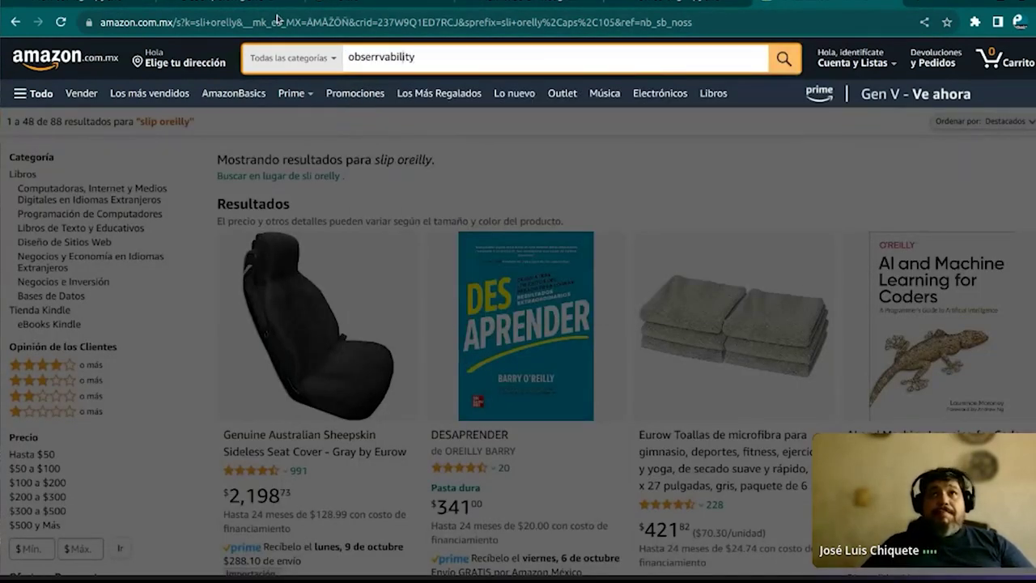
key(BackSpace)
key(Return)
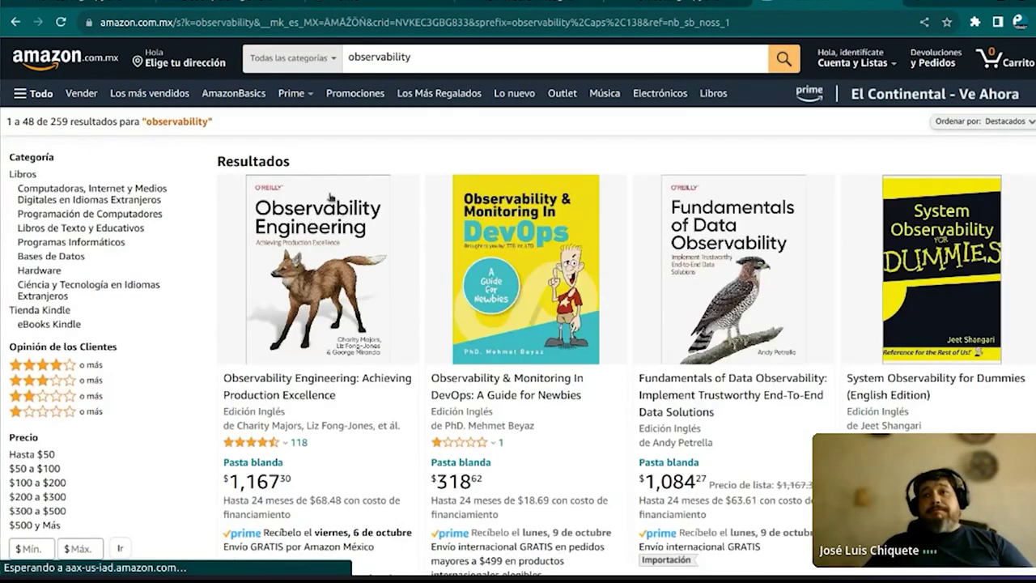
Open Observability Engineering, follow its Site Reliability Engineering recommendation, and start typing 'crasting sli sloe' as a search
click(324, 230)
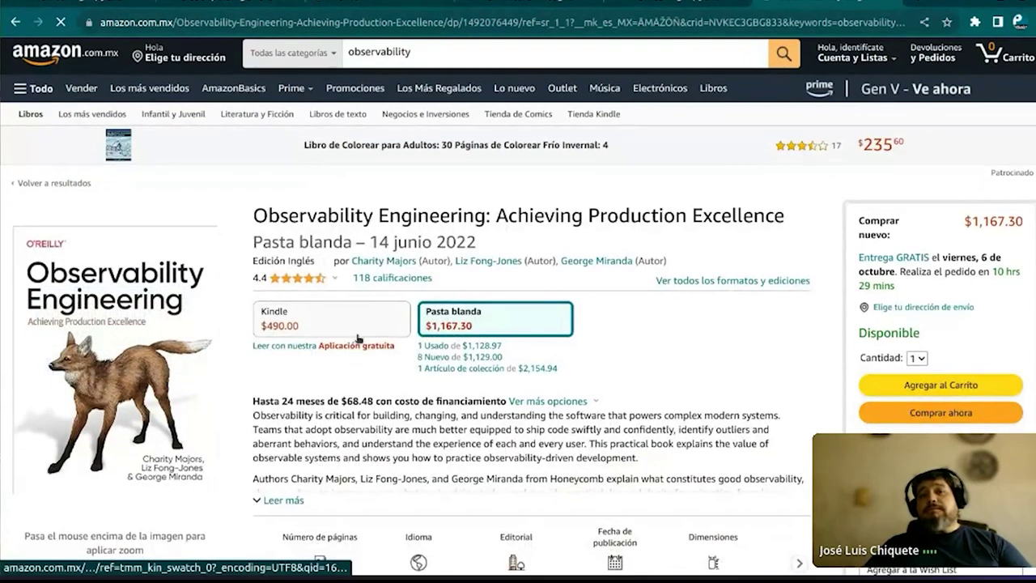
scroll(356, 338, down, 5)
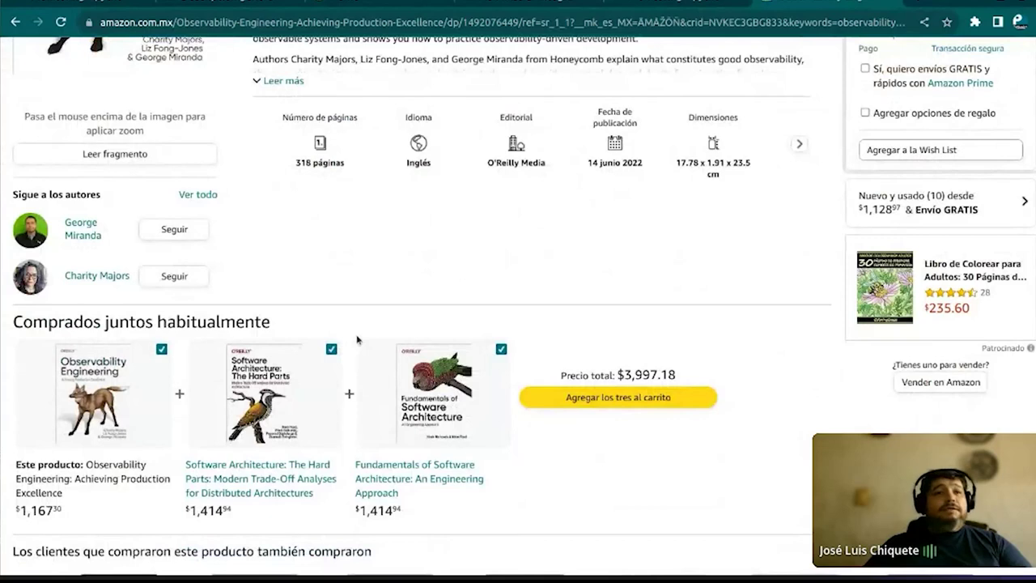
scroll(356, 338, down, 3)
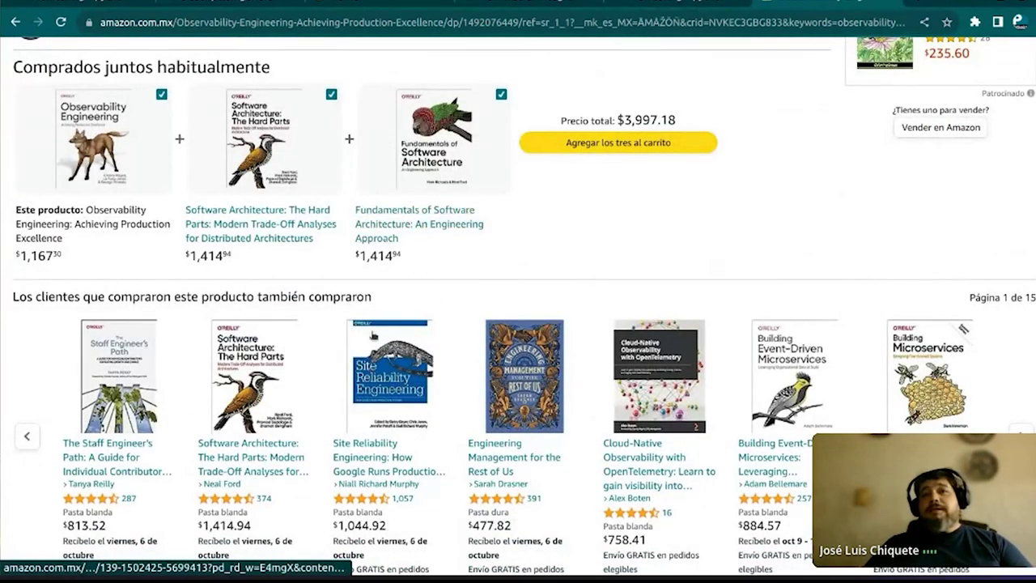
click(374, 334)
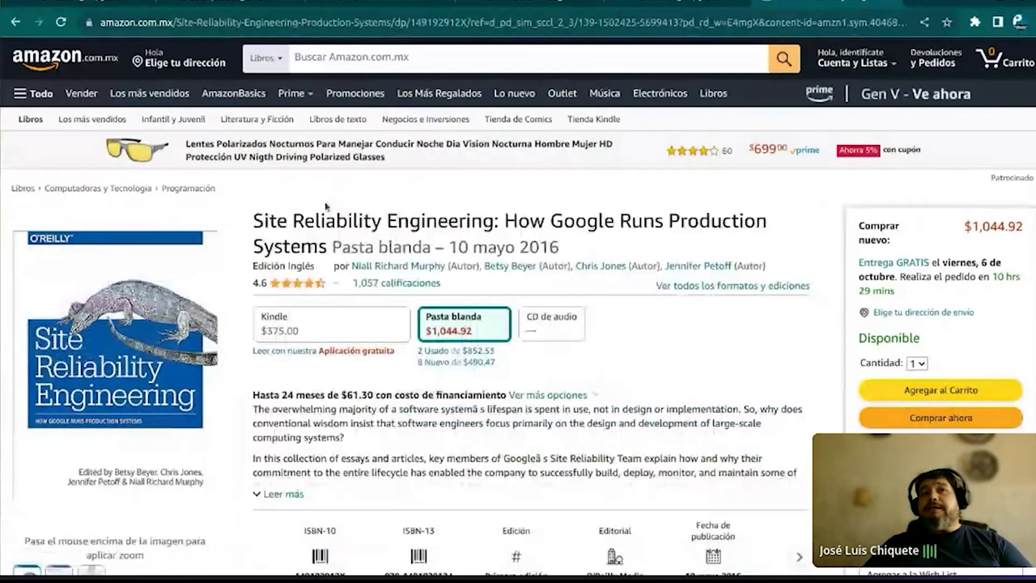
click(400, 55)
text(crasting sli slo)
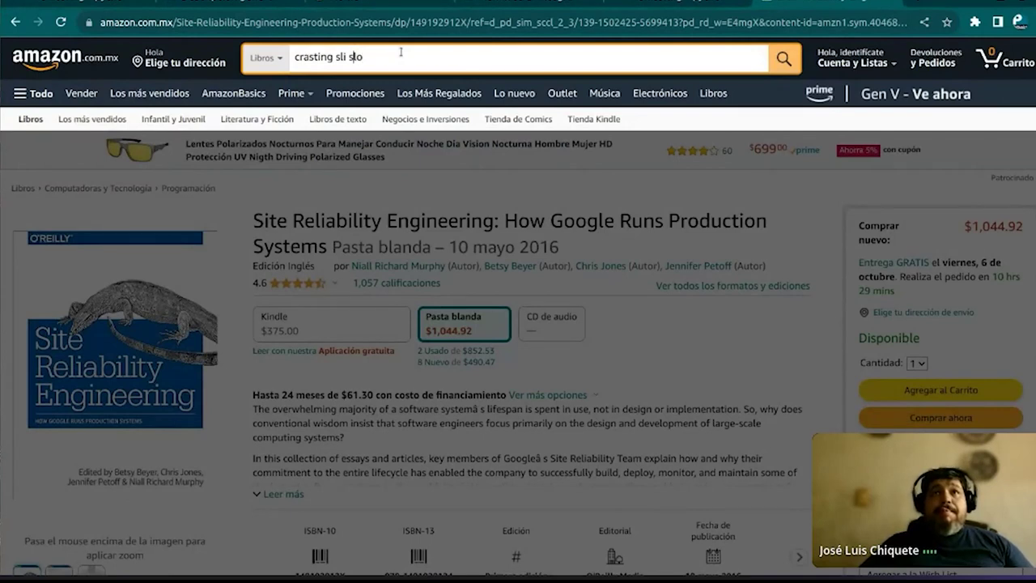
text(e)
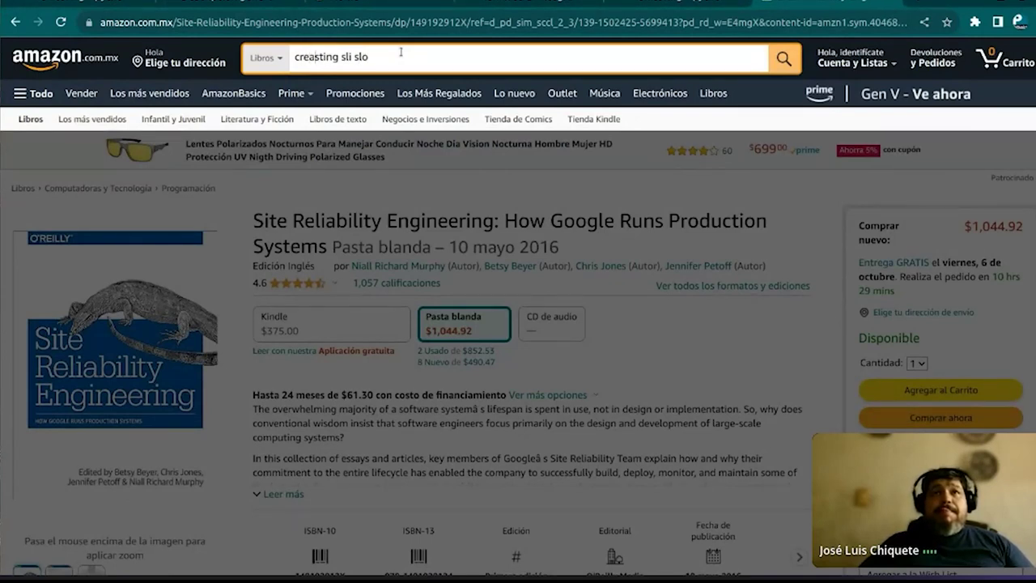
Search books for the corrected 'creating sli slo' query and open Implementing Service Level Objectives ($754.38)
key(BackSpace)
key(Return)
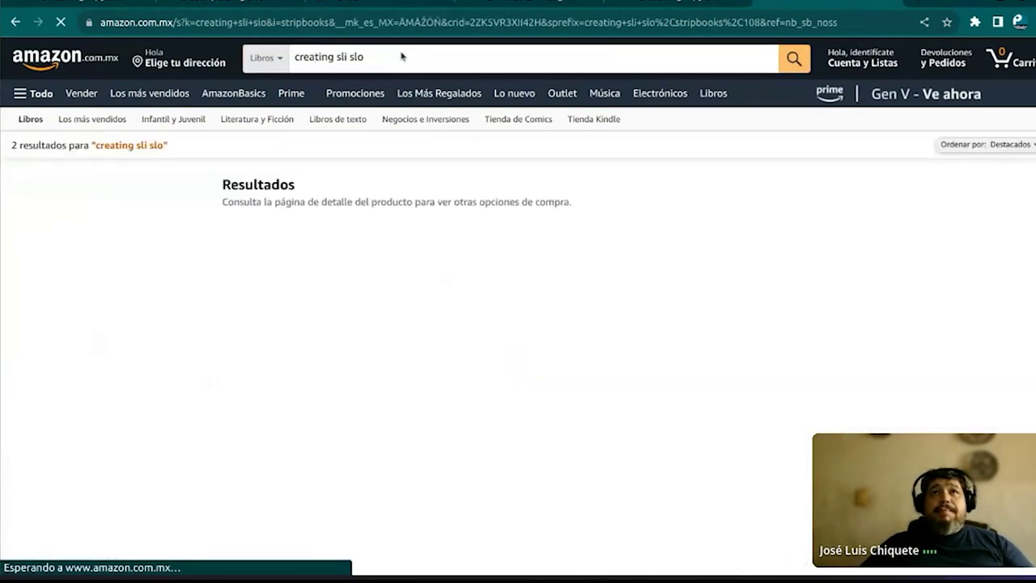
click(437, 226)
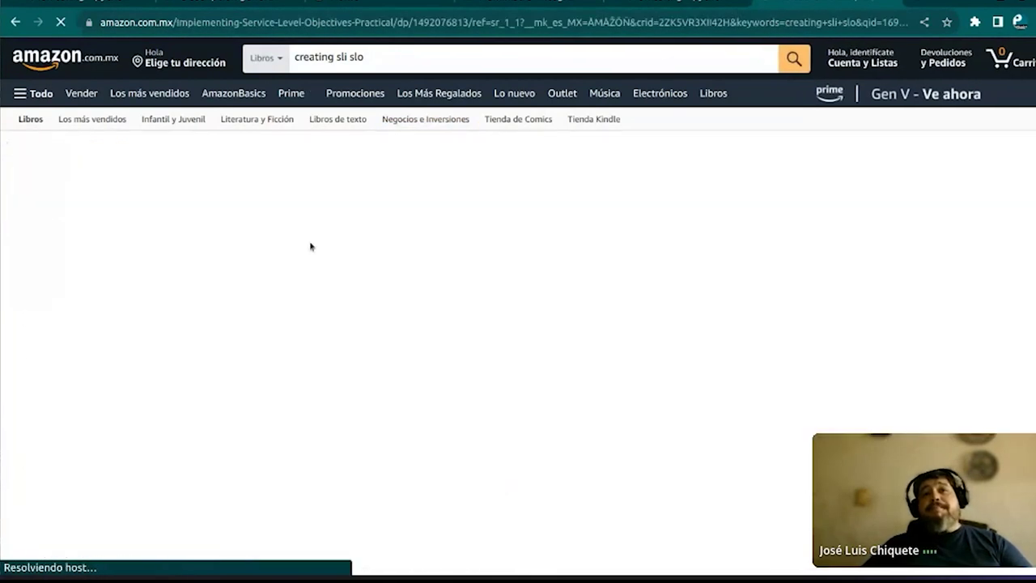
mouse_move(139, 291)
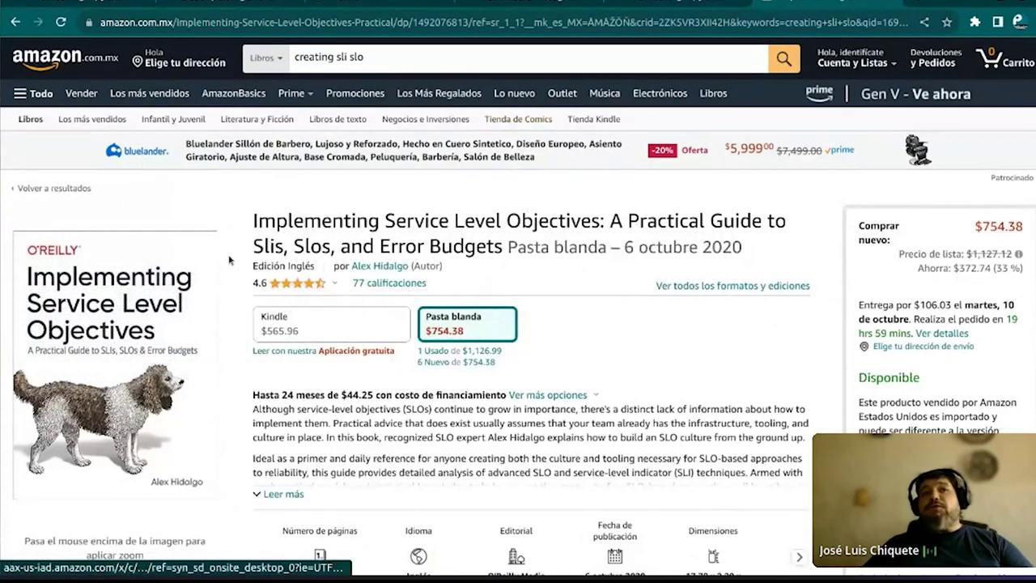
mouse_move(124, 264)
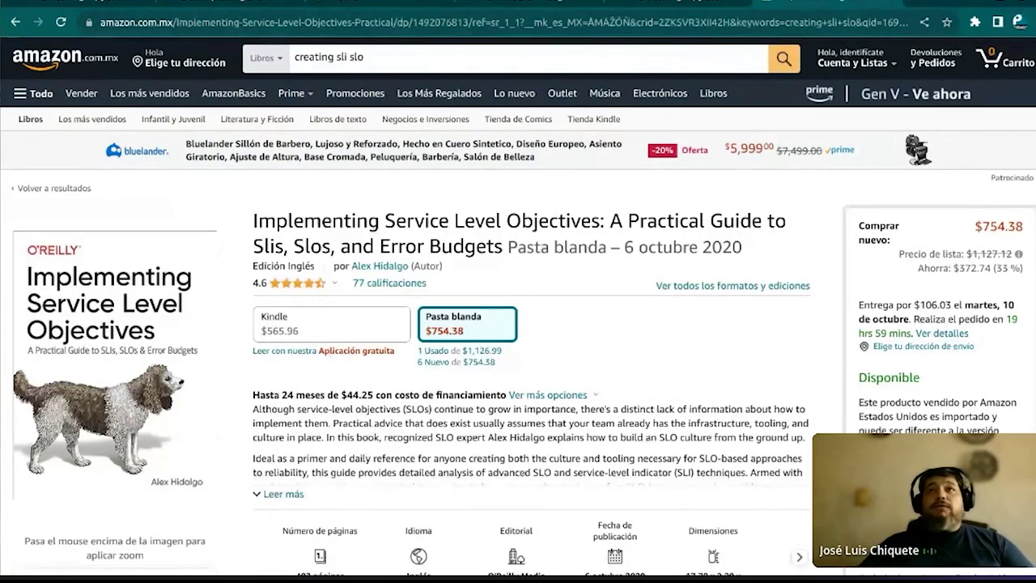
click(504, 2)
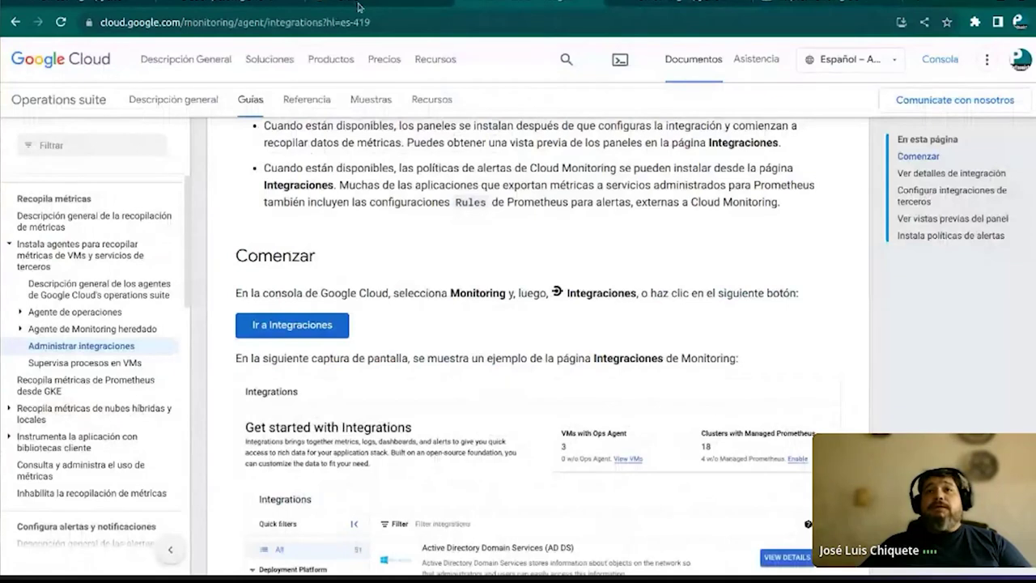
Return to the unfinished alert policy and discard it without saving
click(361, 7)
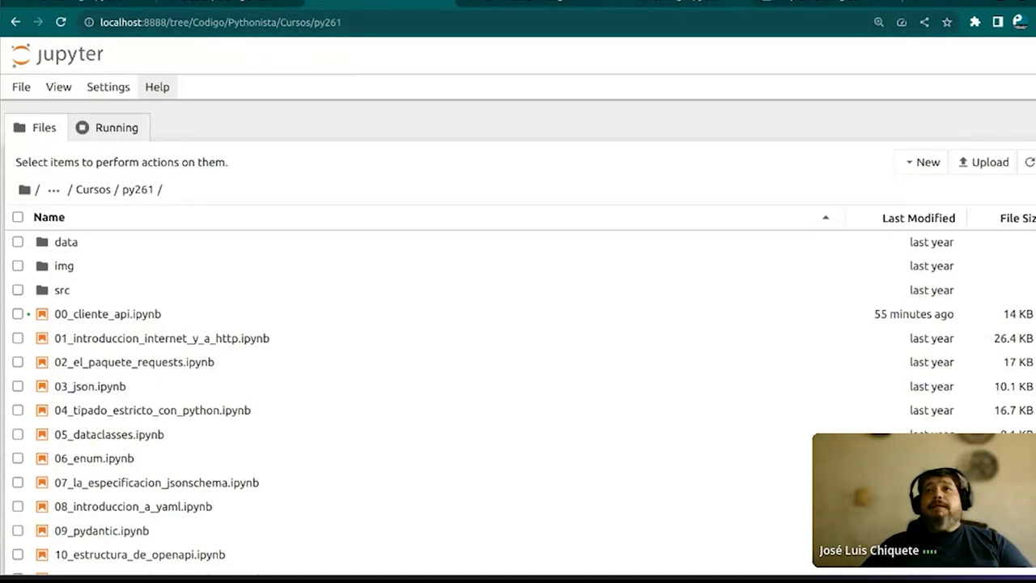
key(ctrl+Tab)
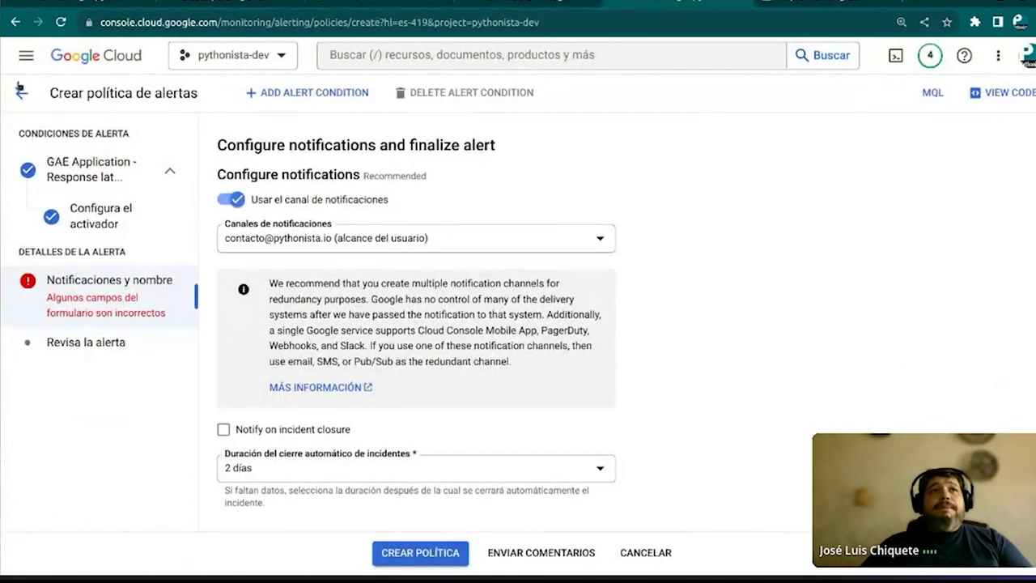
click(21, 92)
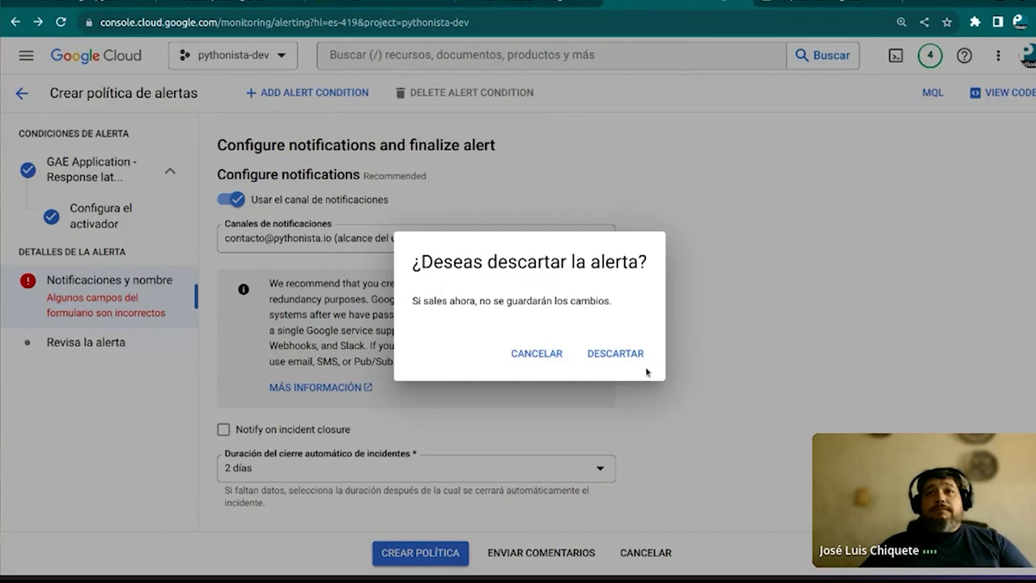
click(635, 353)
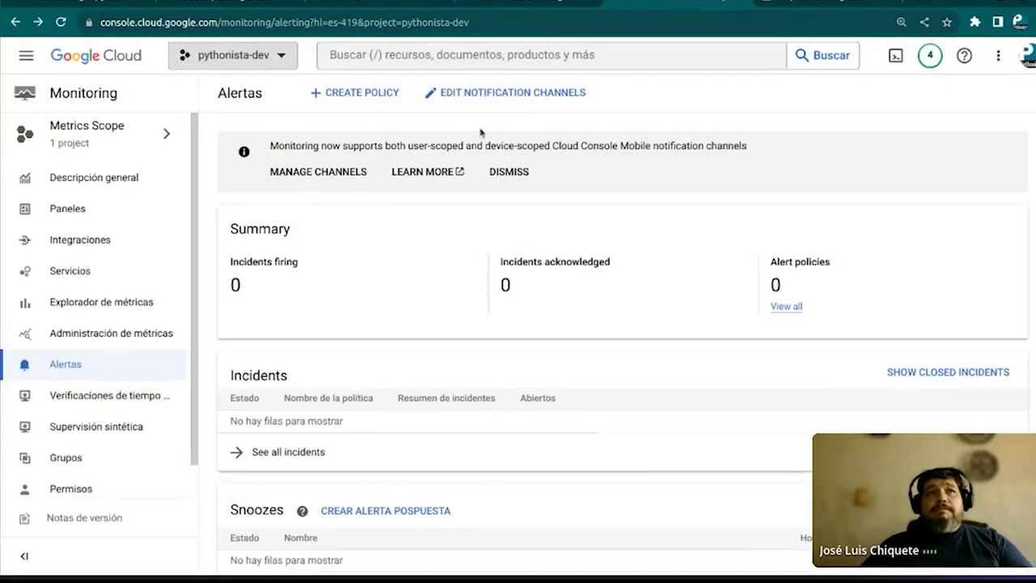
Search the console for 'vms', open VM instances, and start creating a new instance
click(547, 54)
text(vms)
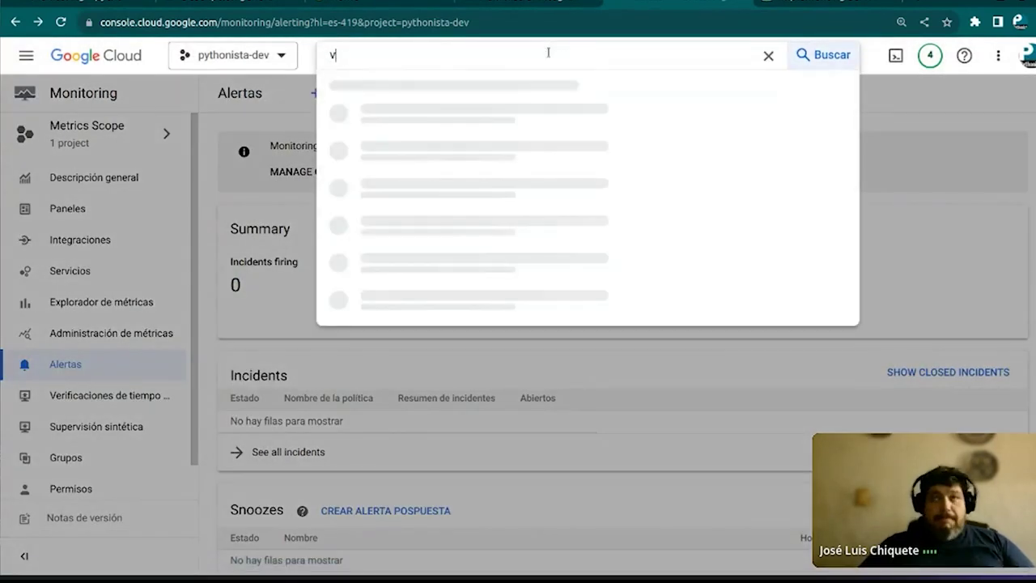
click(460, 167)
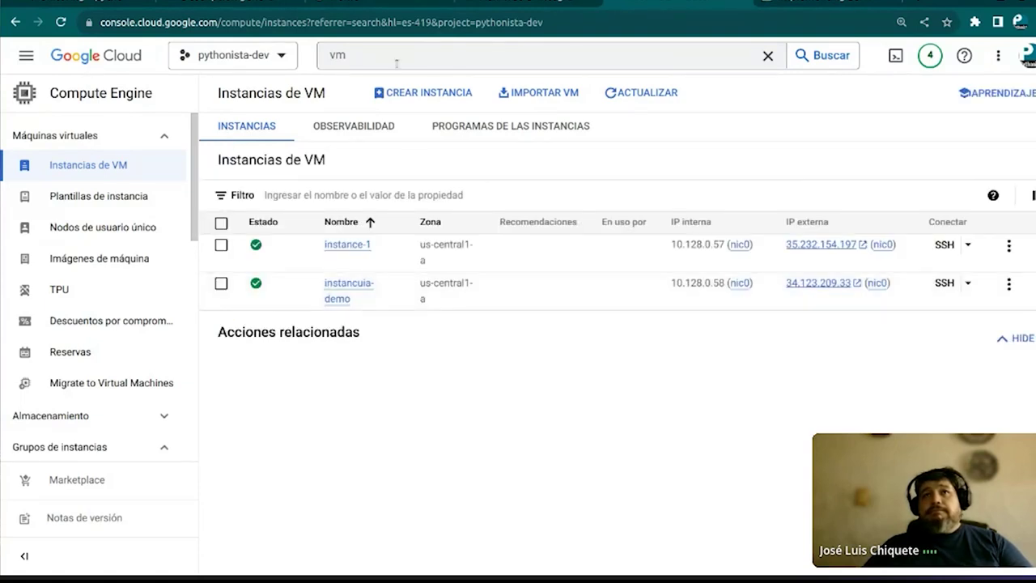
click(423, 93)
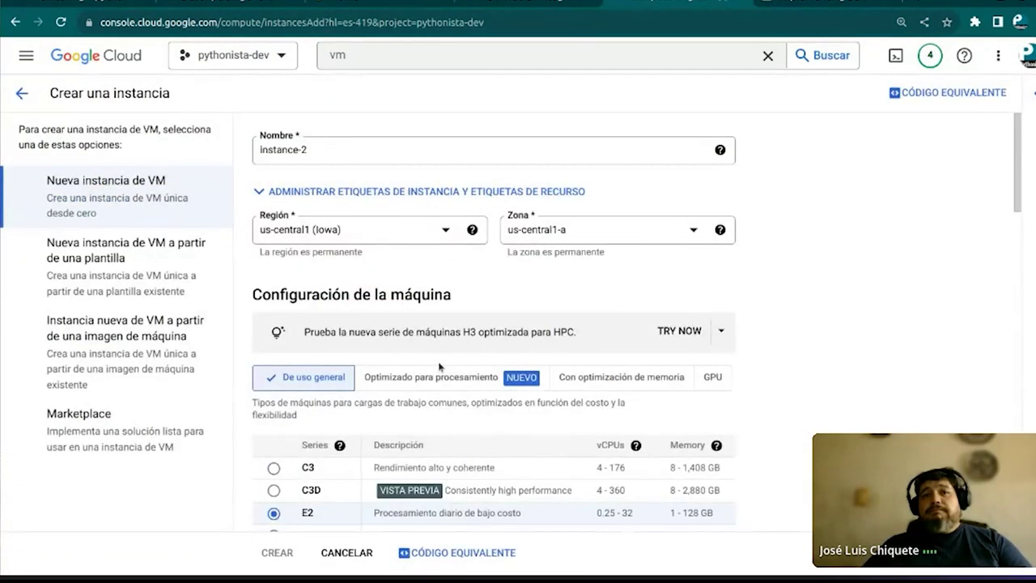
Enable Ops Agent installation under Observabilidad for instance-2 and view the Logging pricing details
scroll(494, 350, down, 3)
scroll(474, 353, down, 15)
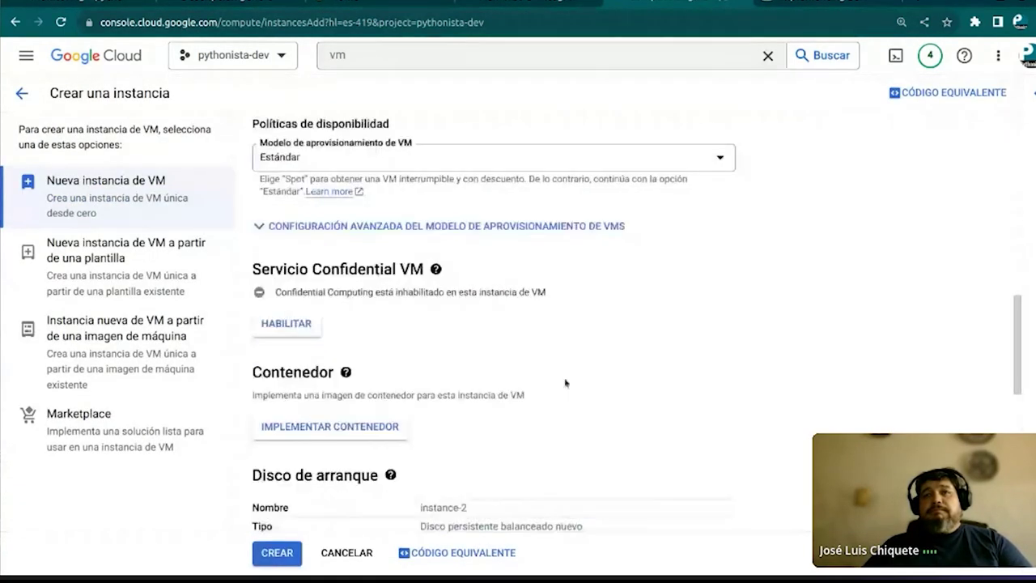
scroll(677, 404, down, 3)
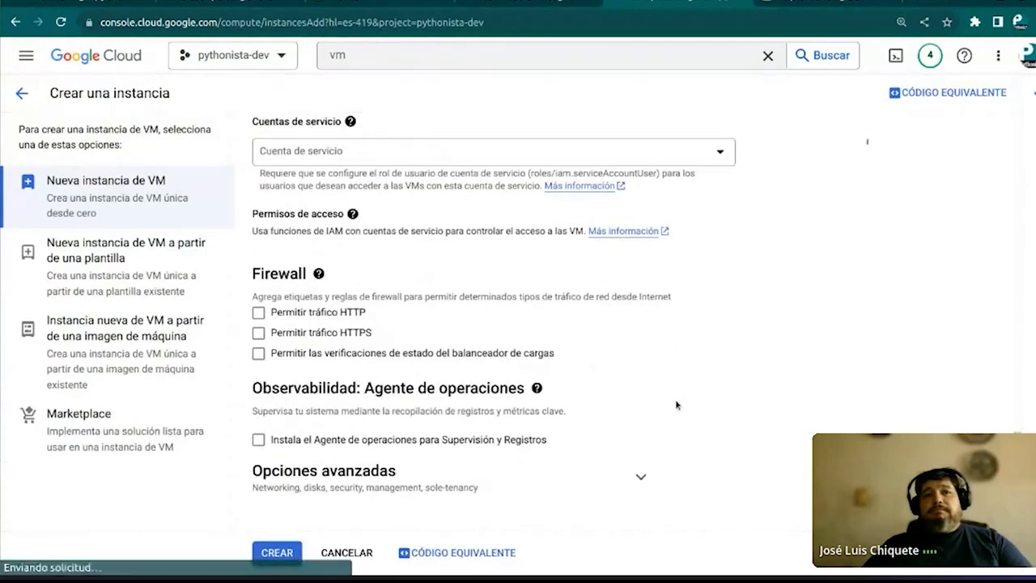
click(259, 442)
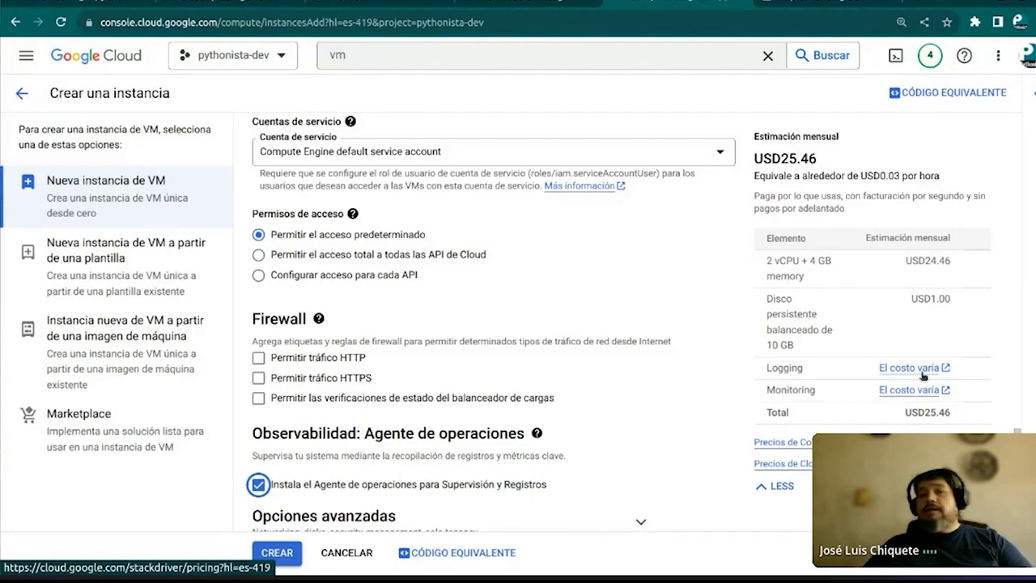
click(922, 375)
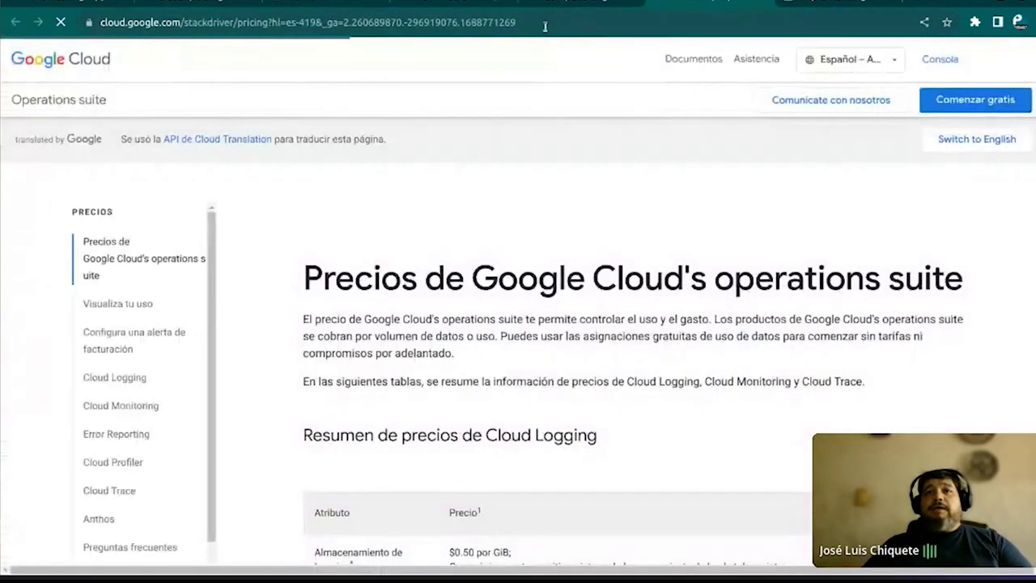
Copy the operations suite pricing page's web address
click(530, 23)
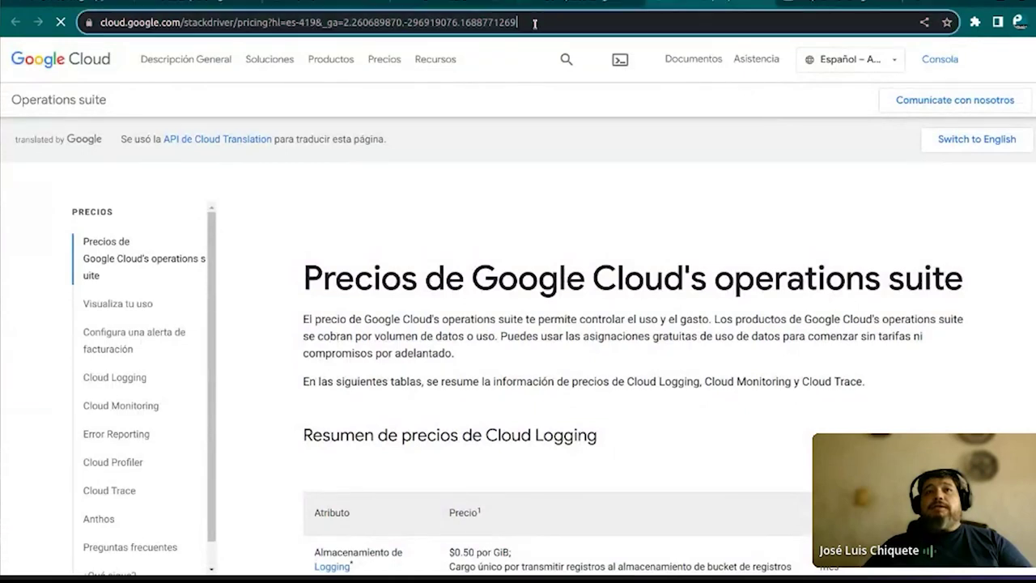
right_click(442, 30)
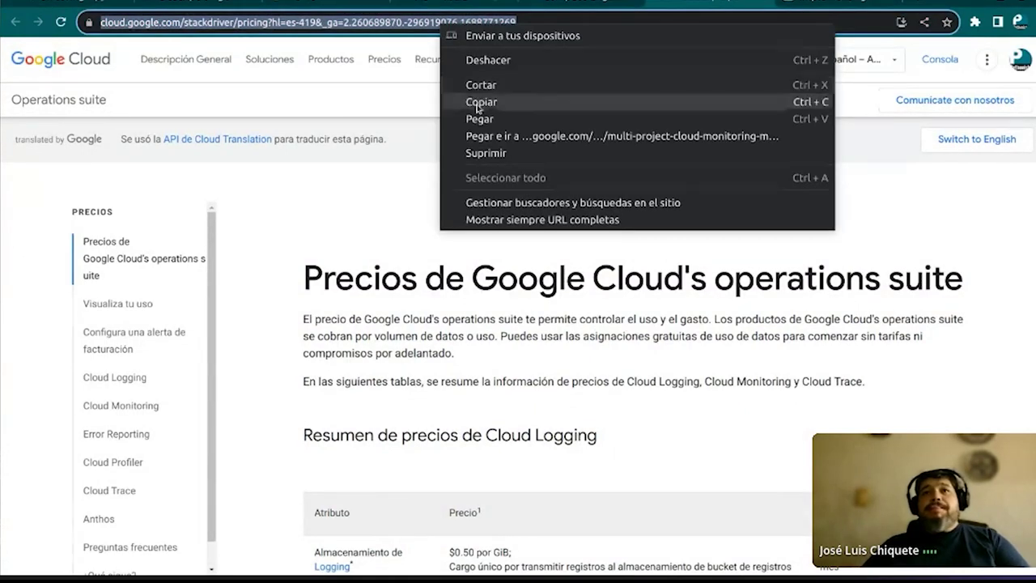
click(477, 103)
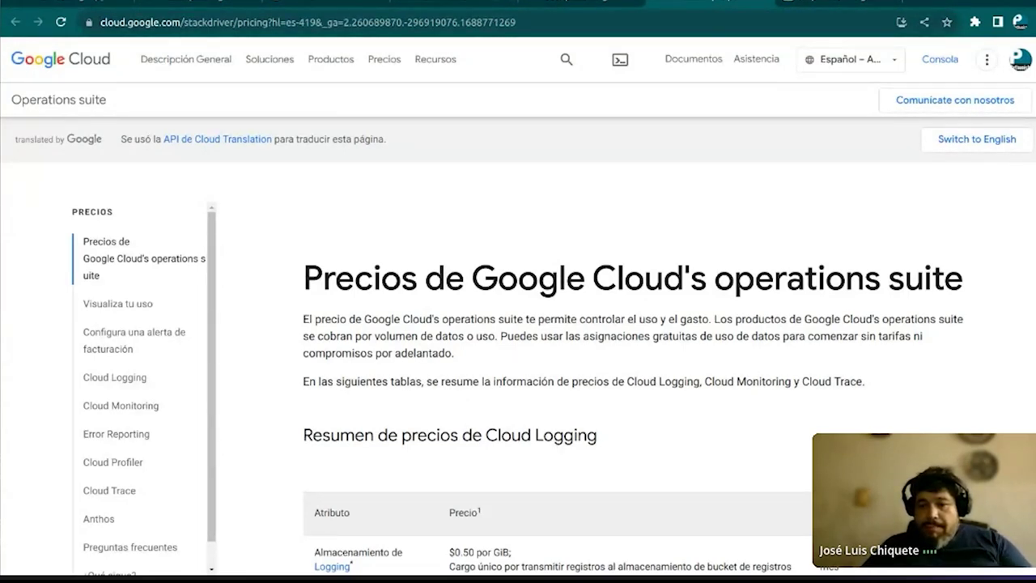
Scroll down through the Monitoring and Trace pricing tables and back up to Logging storage prices
scroll(625, 337, down, 3)
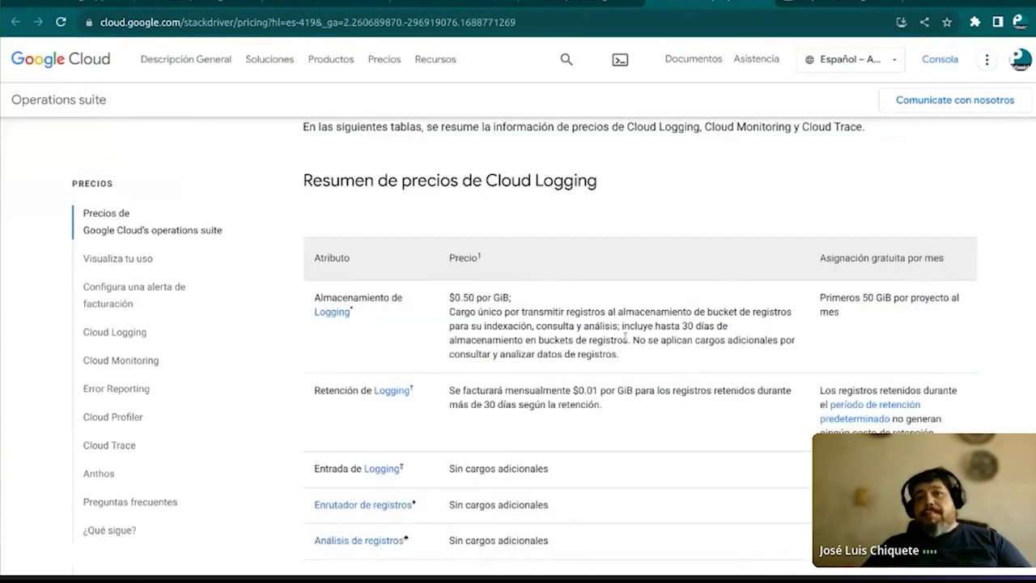
scroll(365, 212, down, 1)
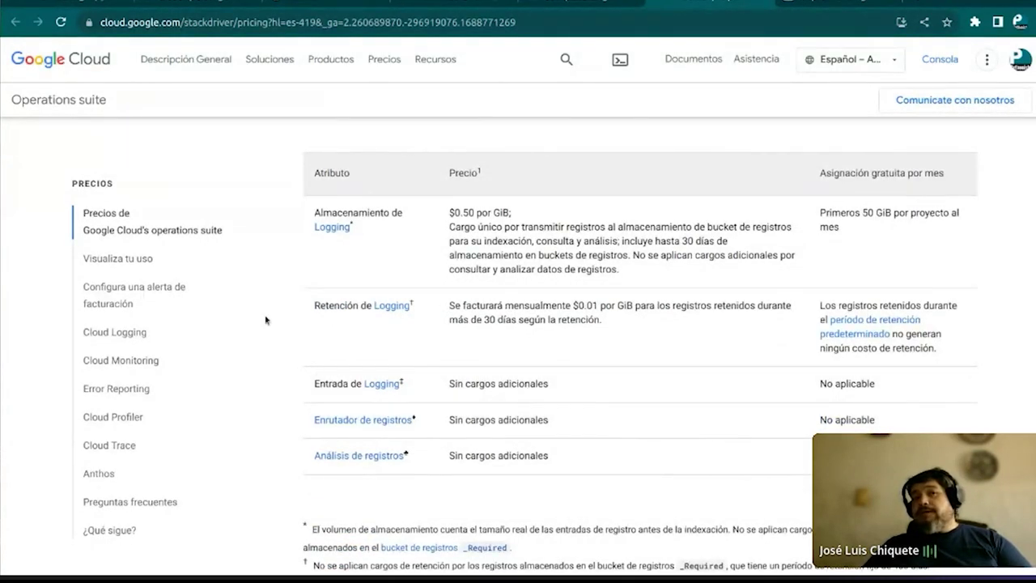
scroll(265, 320, down, 1)
scroll(305, 340, down, 4)
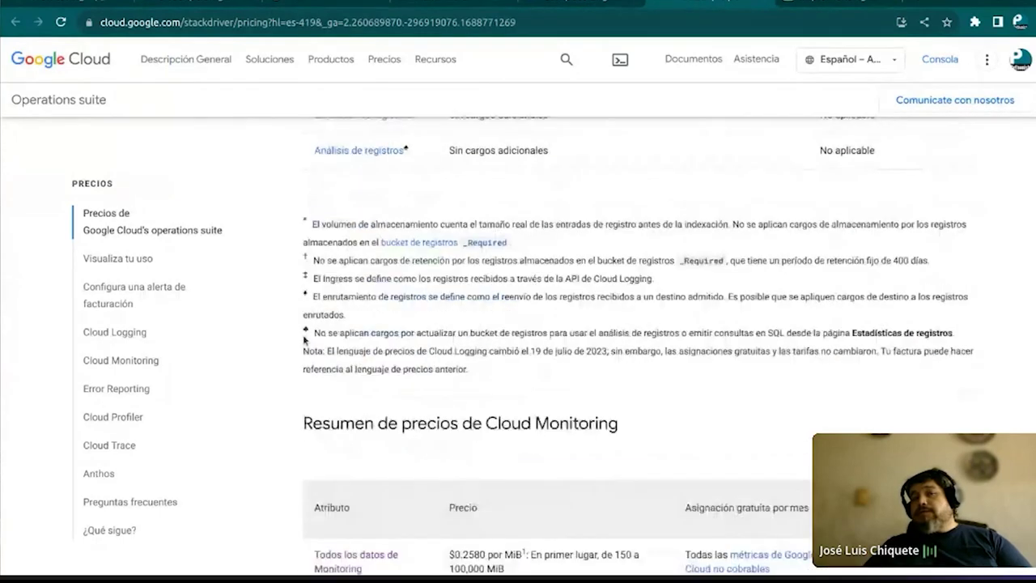
scroll(304, 340, down, 6)
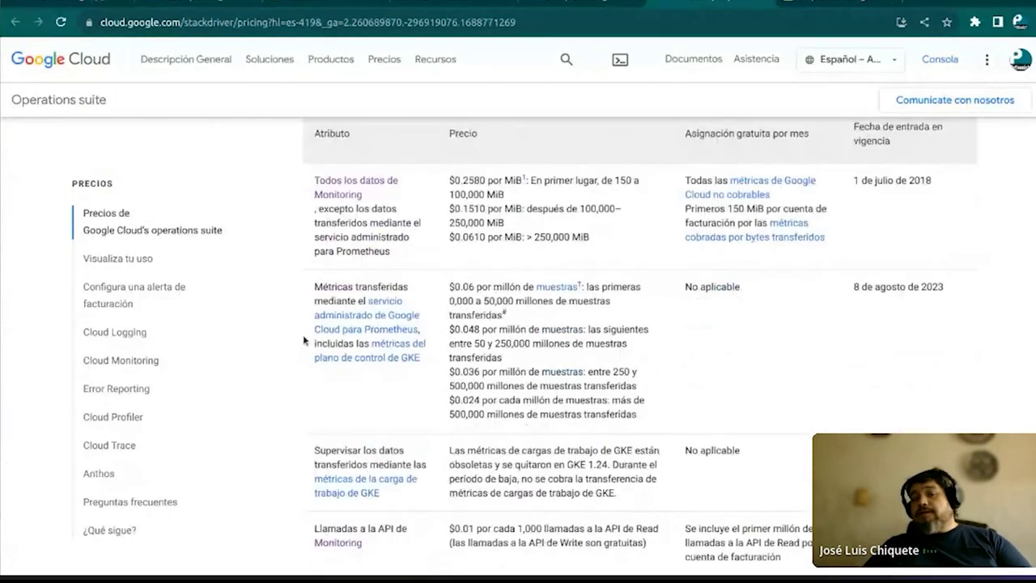
scroll(305, 340, down, 3)
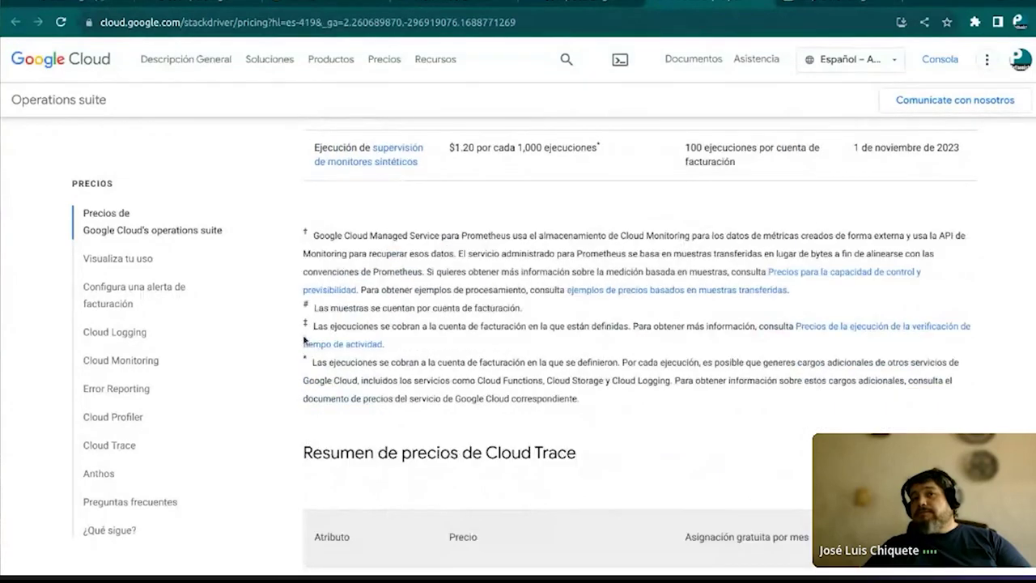
scroll(304, 340, down, 4)
scroll(305, 340, down, 2)
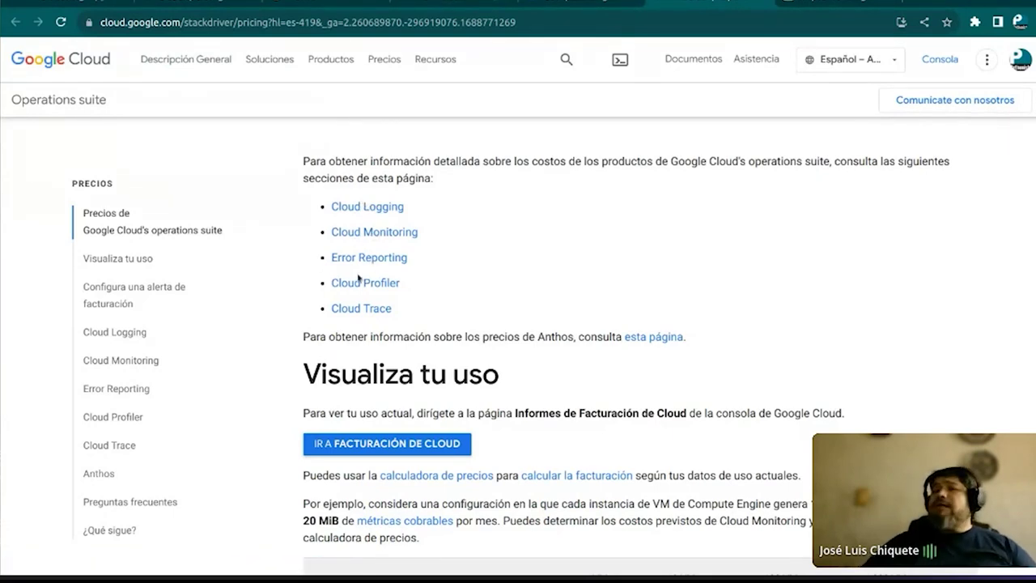
scroll(359, 278, up, 5)
scroll(359, 278, up, 3)
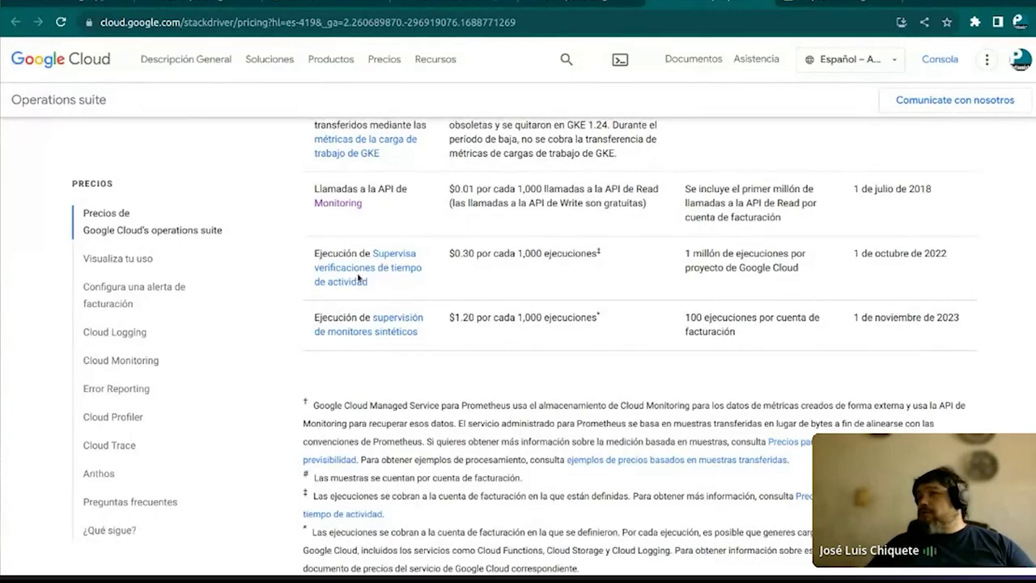
scroll(359, 278, up, 15)
scroll(358, 278, up, 5)
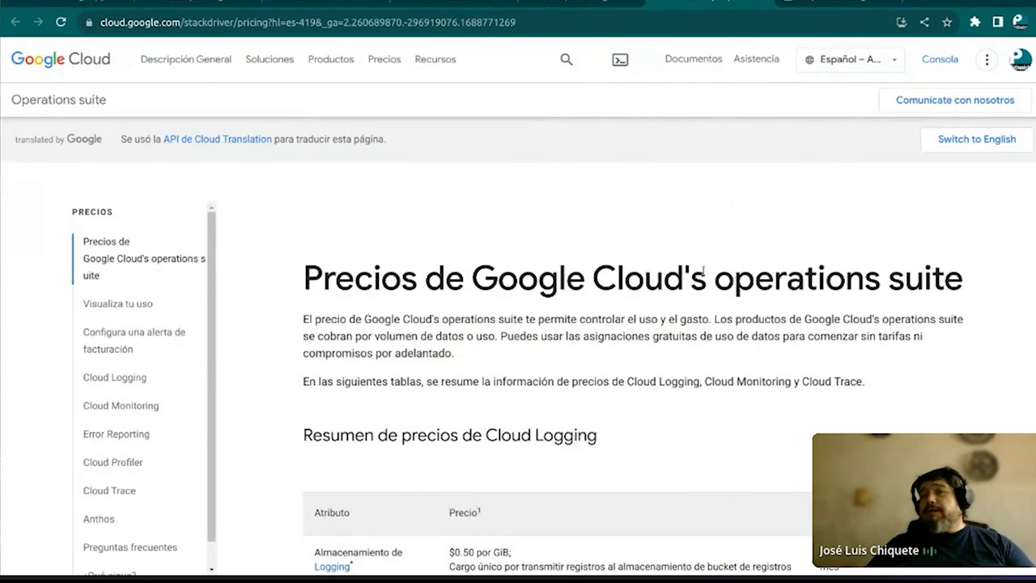
Scroll down to the Cloud Monitoring pricing summary table, then return to the Create an instance form
drag(719, 272, 913, 274)
click(762, 222)
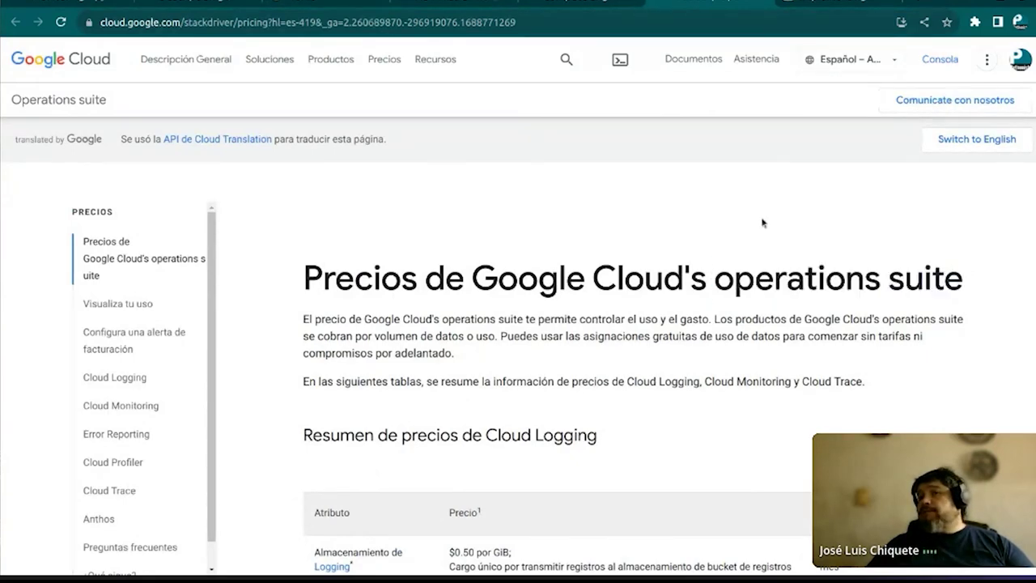
scroll(762, 222, down, 5)
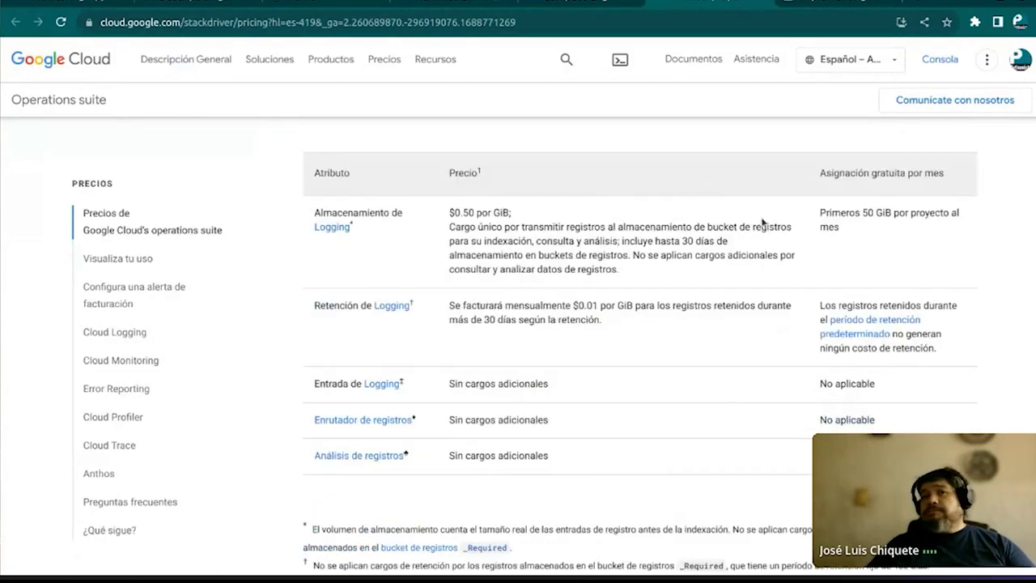
scroll(762, 222, down, 6)
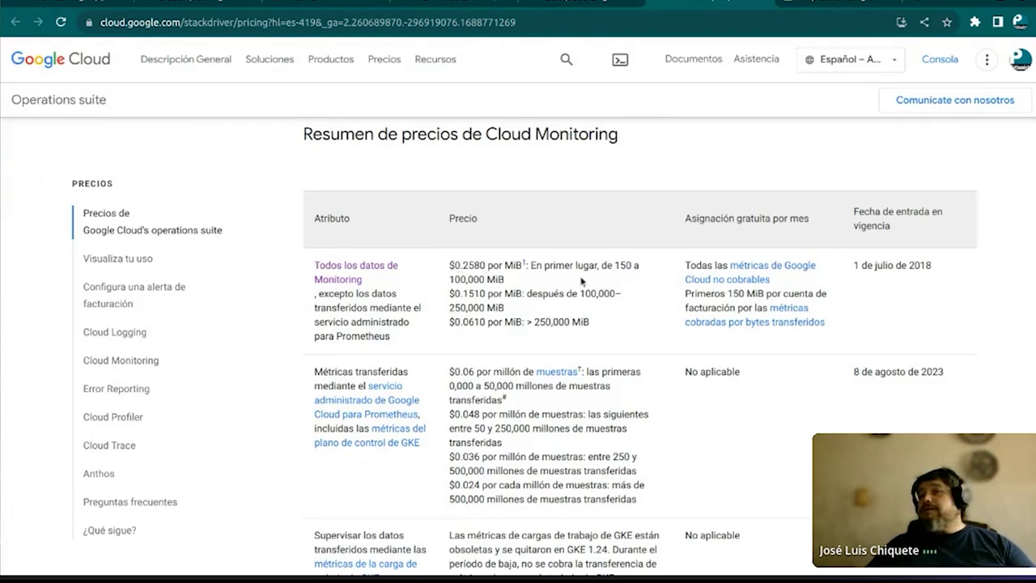
scroll(507, 291, down, 1)
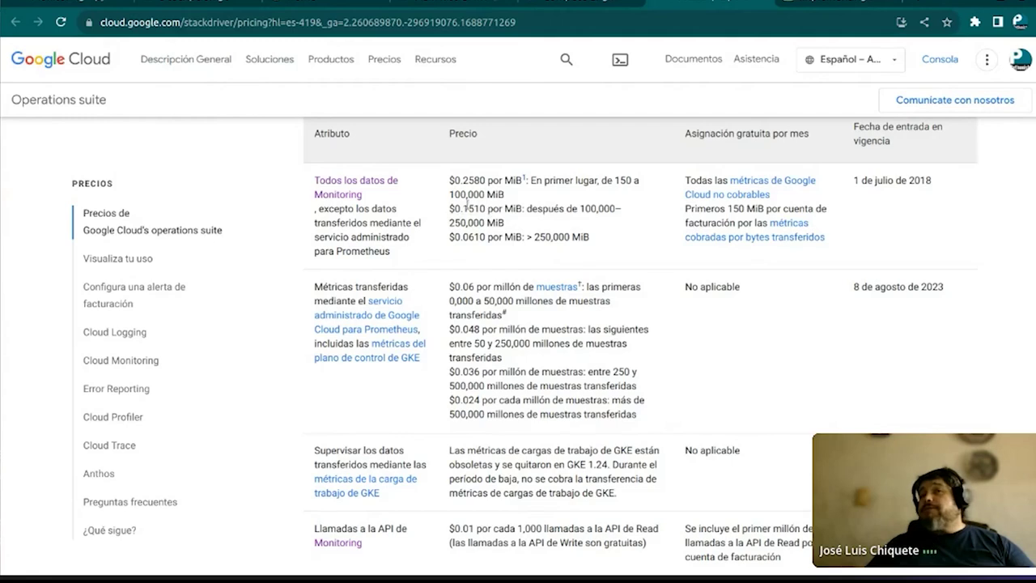
scroll(522, 250, down, 6)
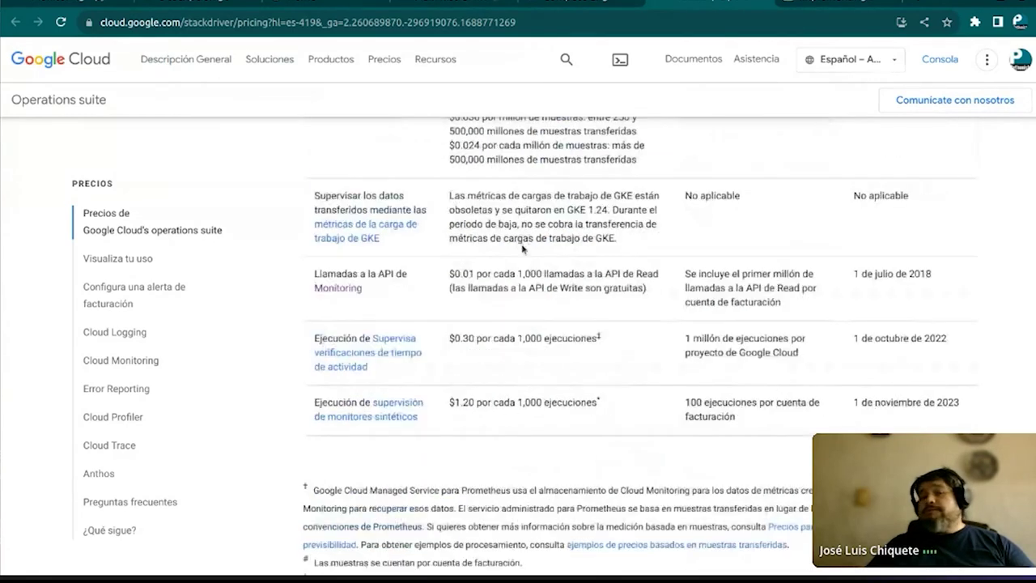
scroll(522, 250, down, 2)
scroll(522, 246, up, 10)
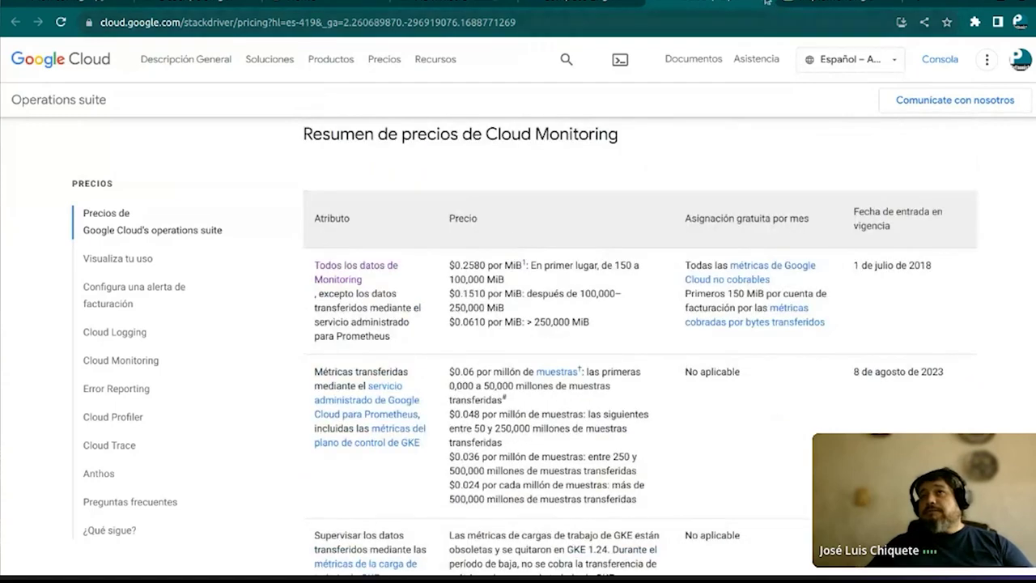
click(784, 8)
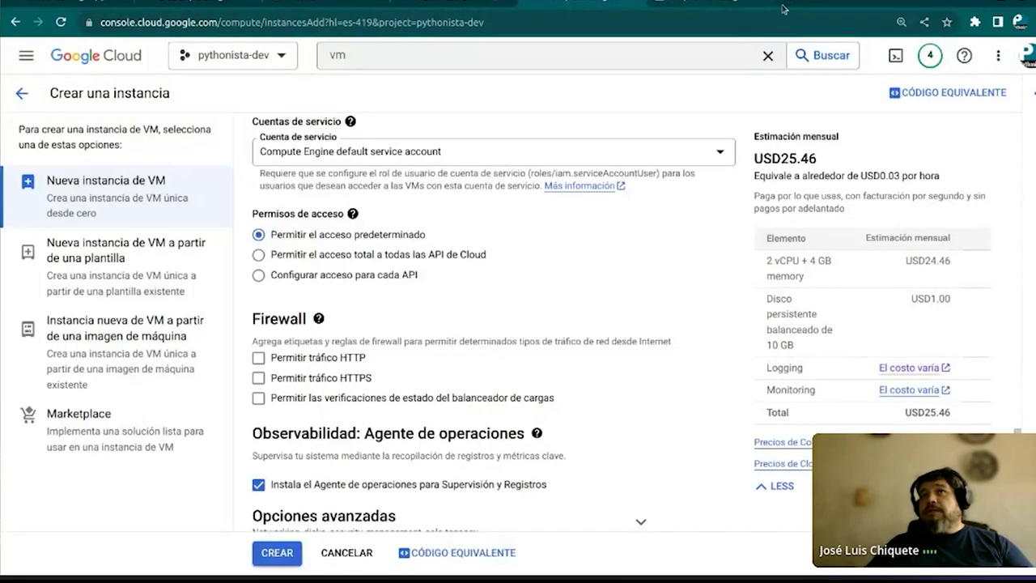
In a new tab, search Google for 'cloud skills boost' and go to the Google Cloud Skills Boost site
key(ctrl+t)
click(690, 23)
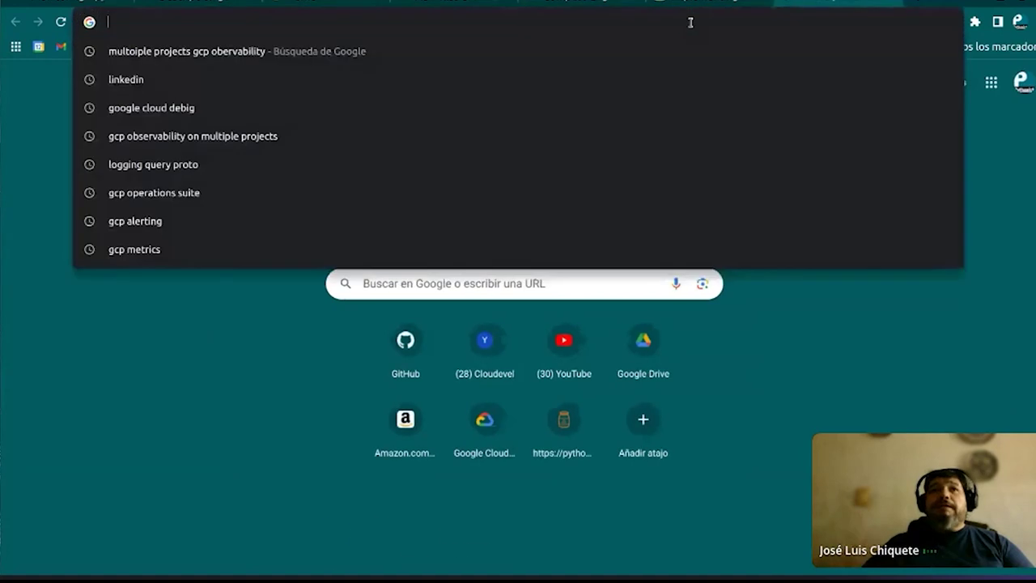
text(vc)
key(BackSpace)
text(c)
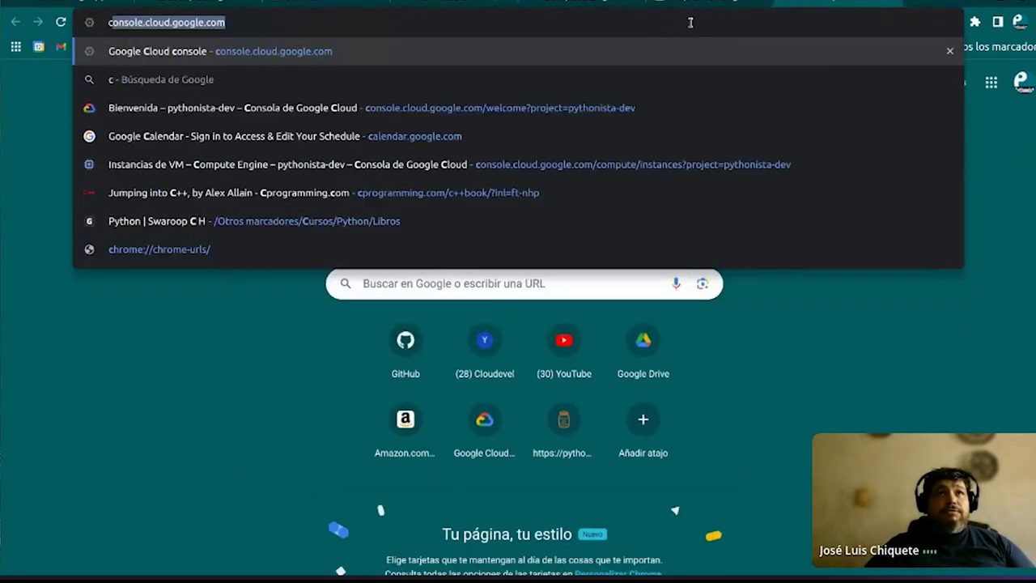
text(loud)
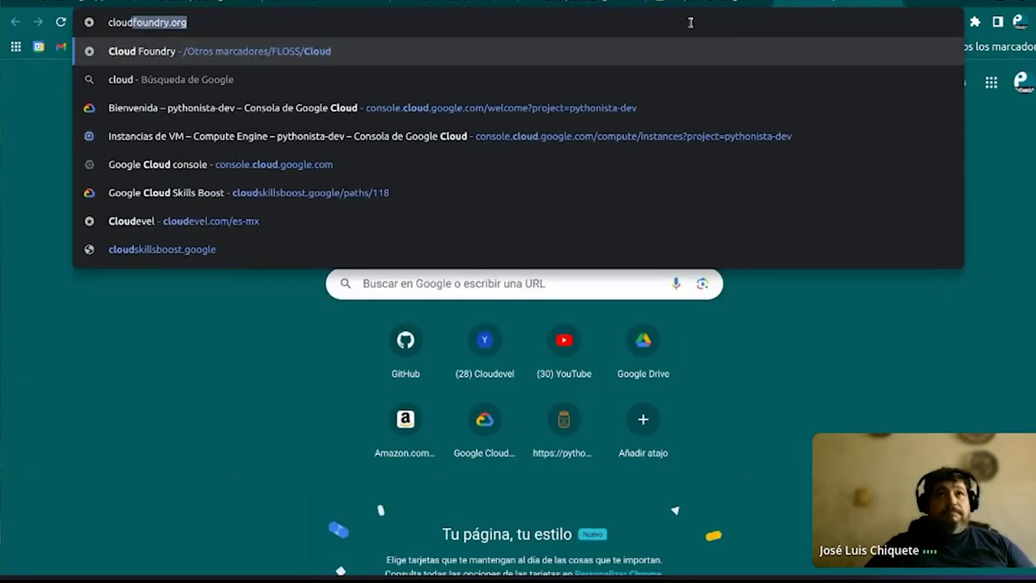
text( s)
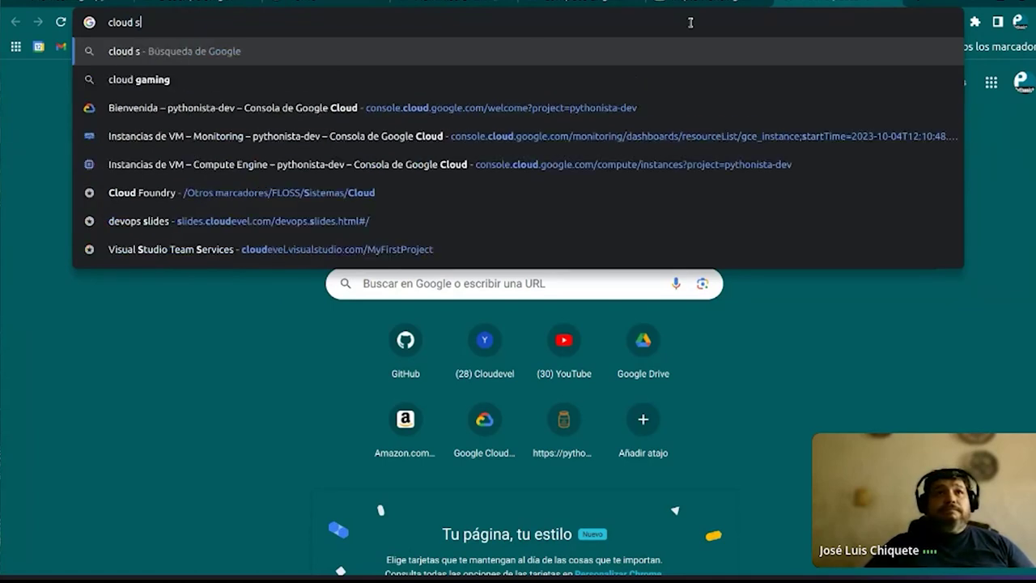
text(likk)
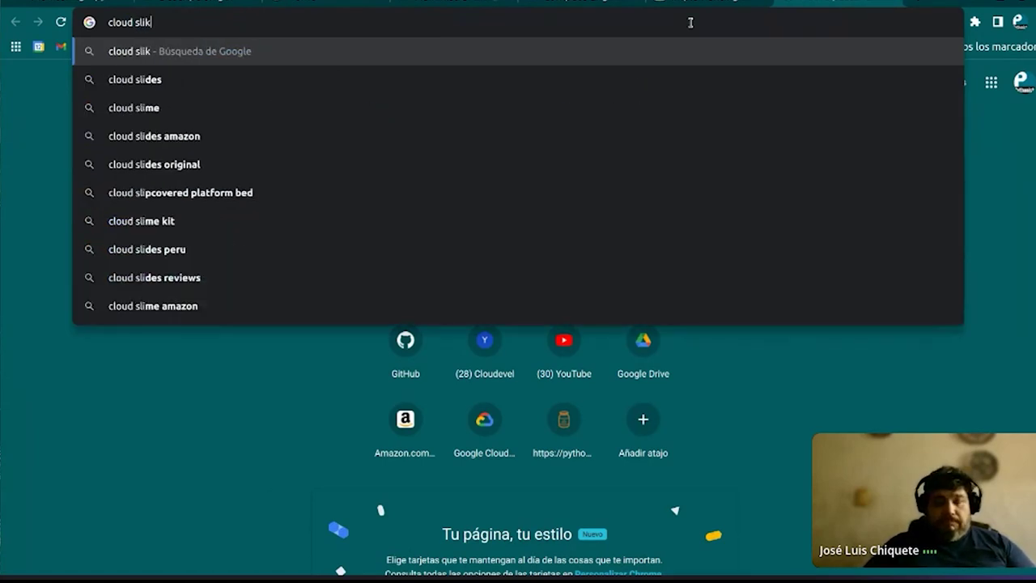
key(BackSpace)
key(BackSpace)
key(BackSpace)
key(BackSpace)
text(l)
key(BackSpace)
text(kills boost)
key(Return)
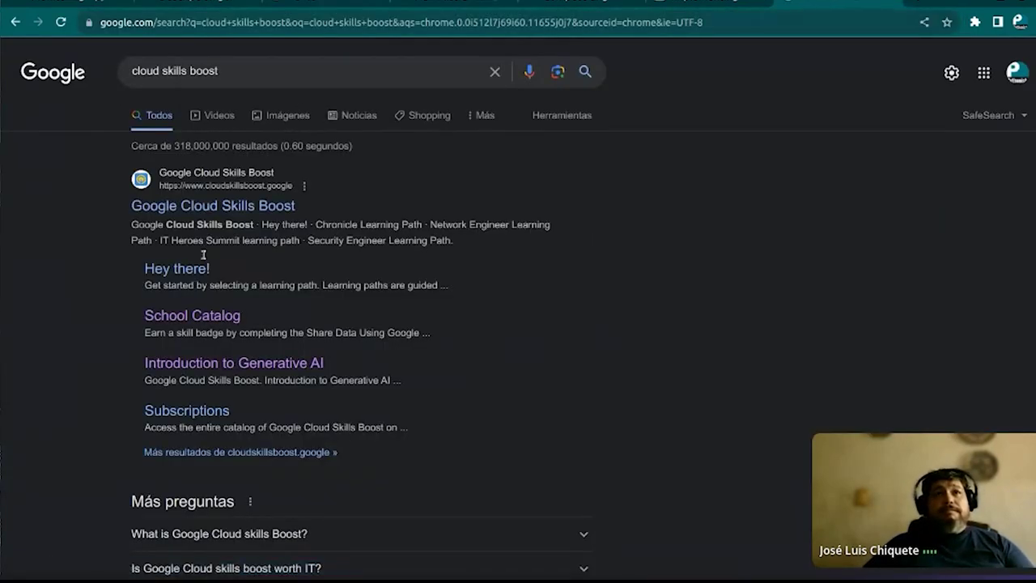
click(237, 209)
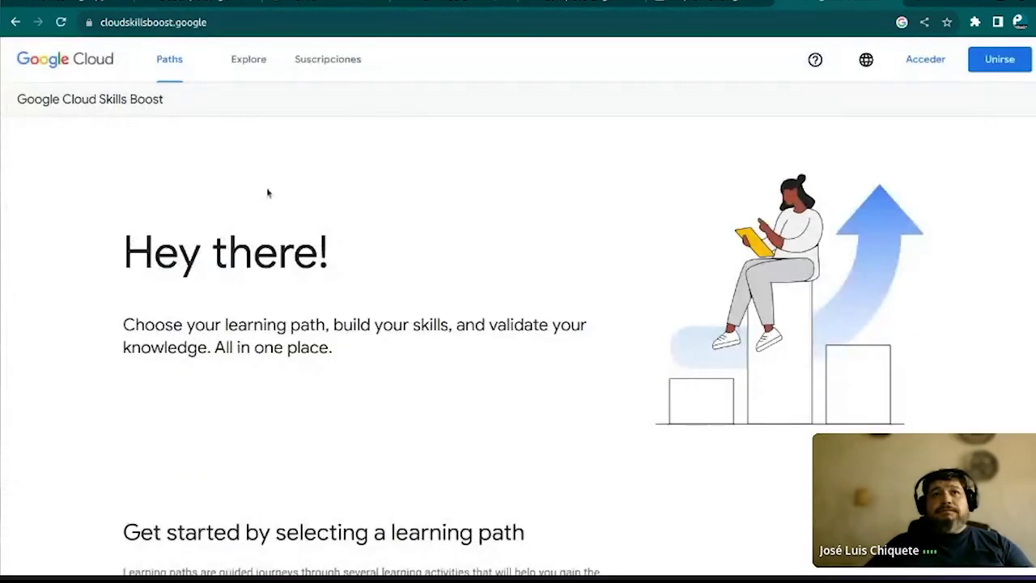
Search the Explore catalog for 'observa'
click(242, 61)
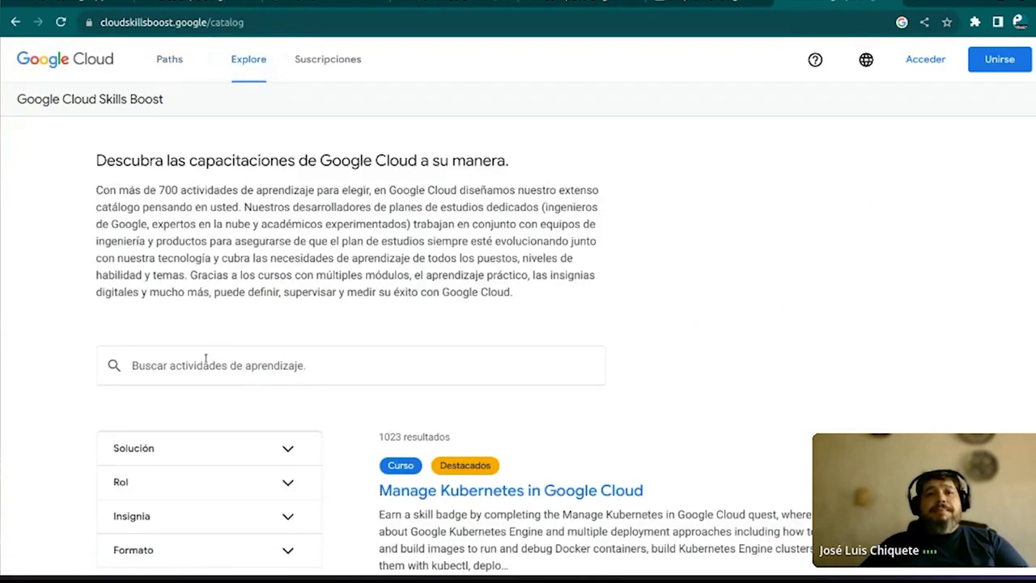
click(205, 359)
text(on)
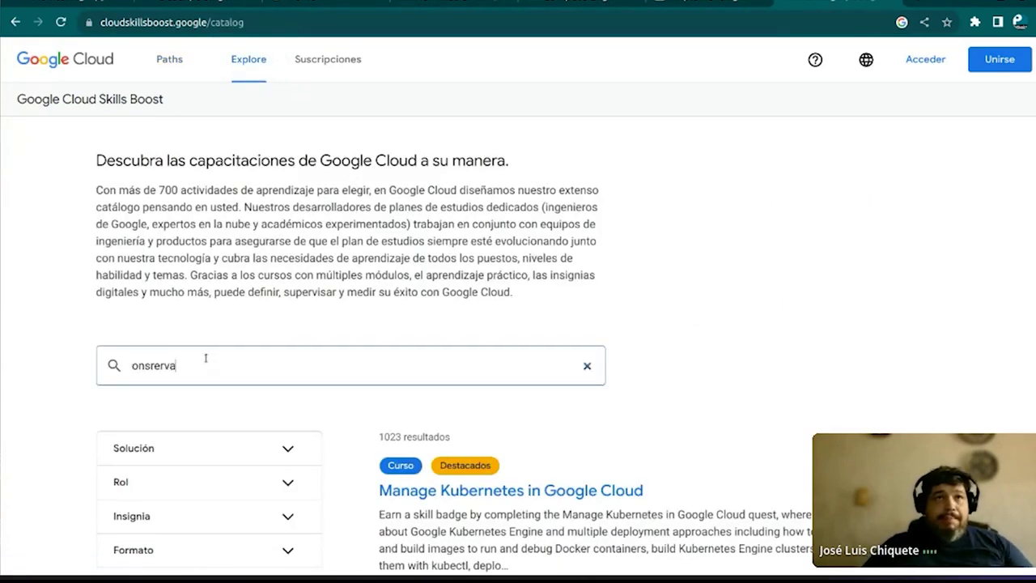
key(BackSpace)
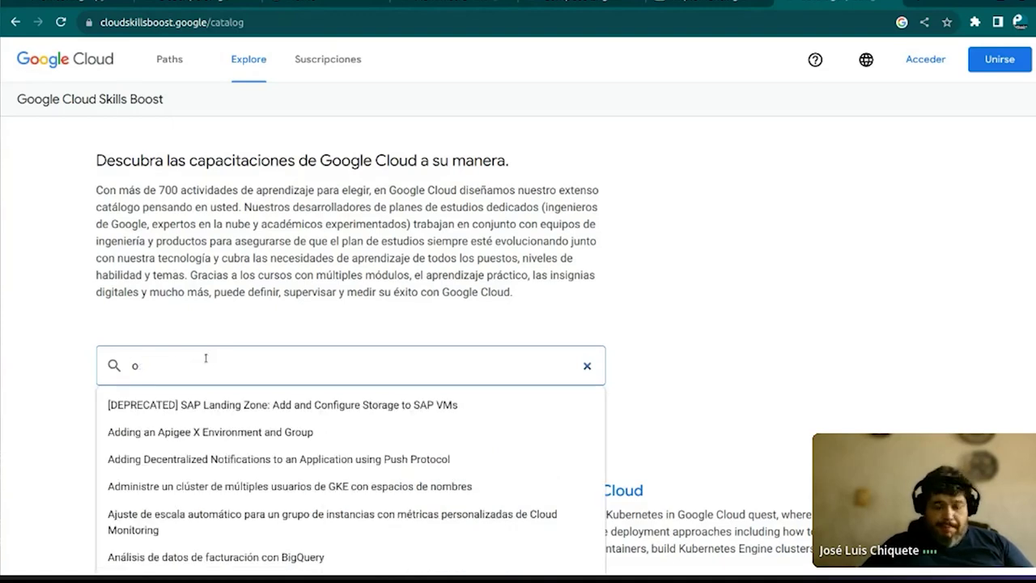
key(Return)
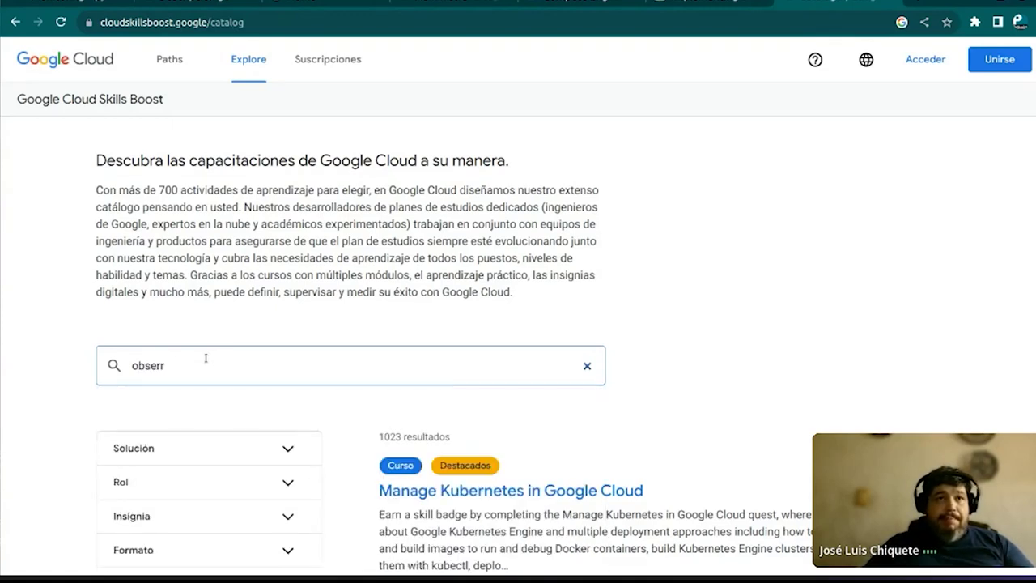
text(a)
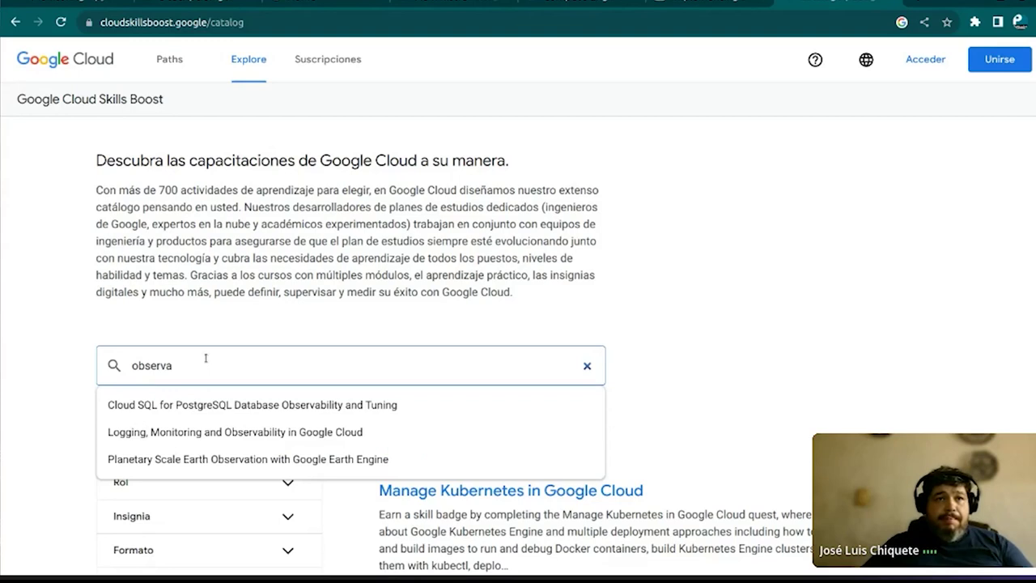
Open the Logging, Monitoring and Observability in Google Cloud course overview and select its web address
click(192, 439)
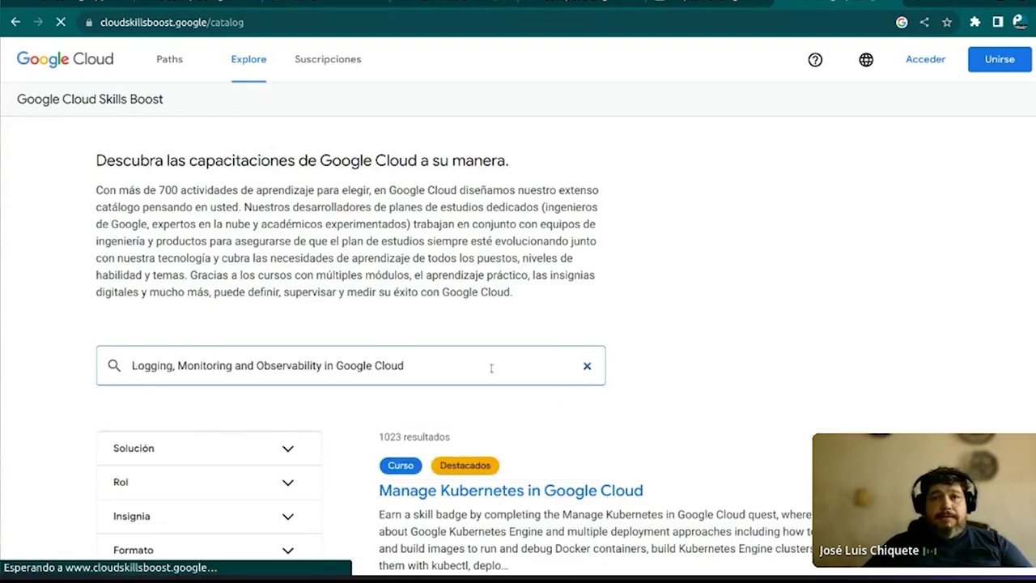
scroll(473, 367, down, 1)
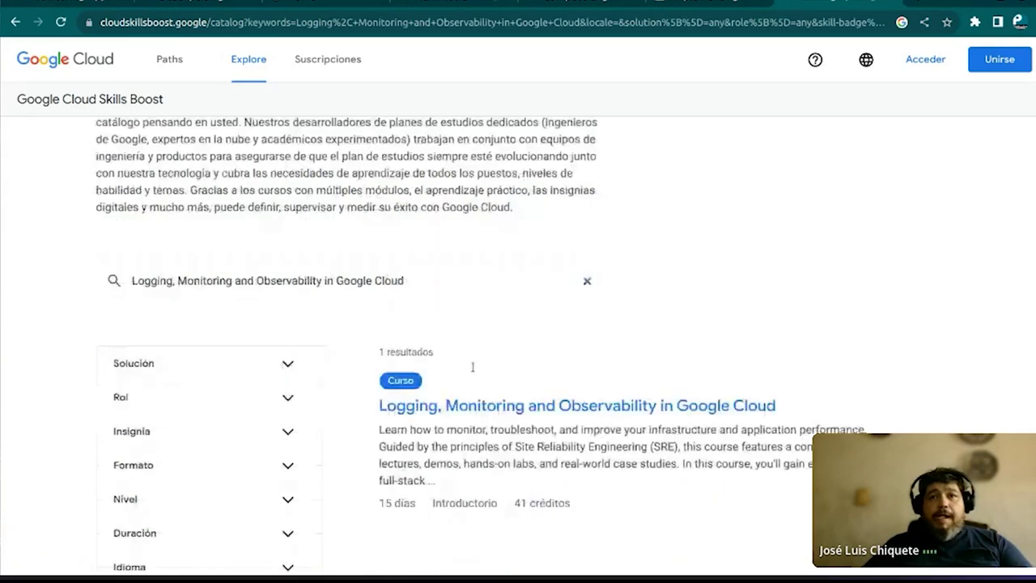
click(469, 406)
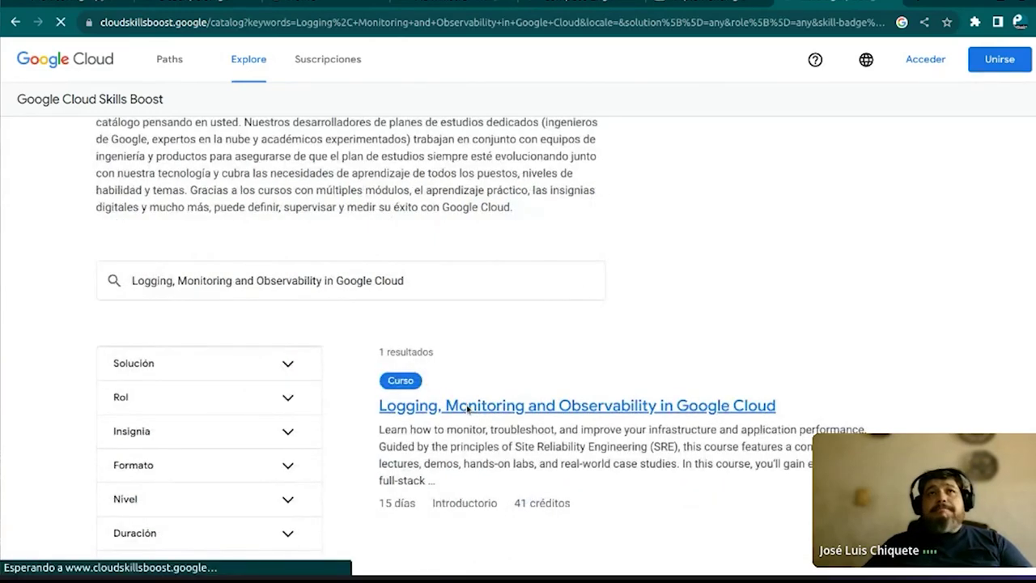
click(437, 23)
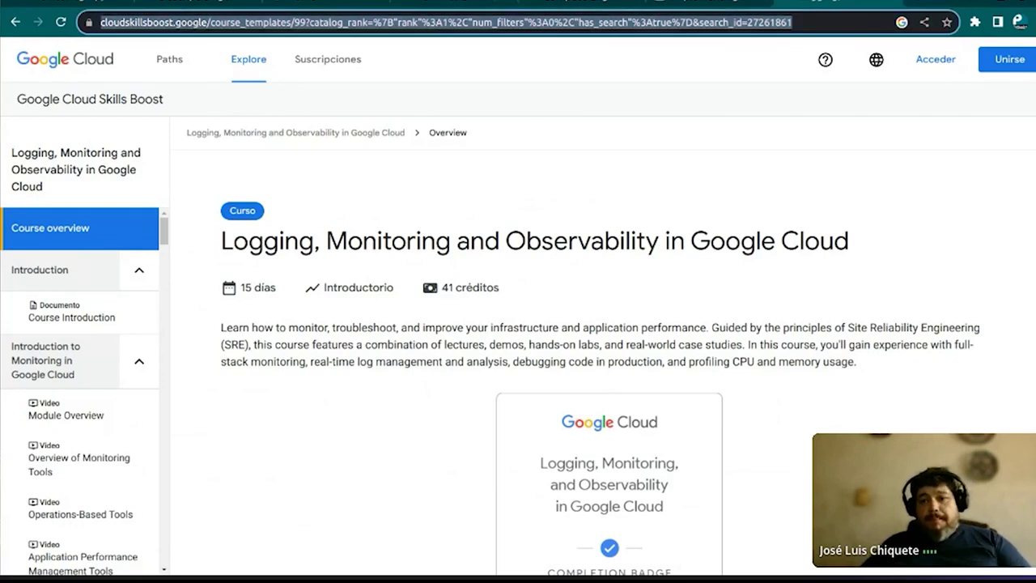
key(Escape)
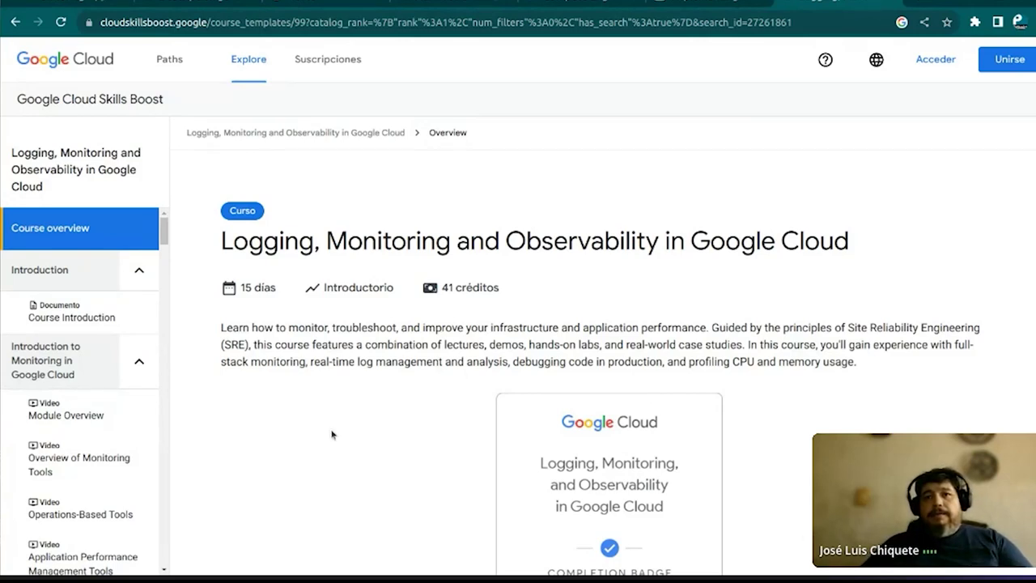
scroll(409, 451, down, 5)
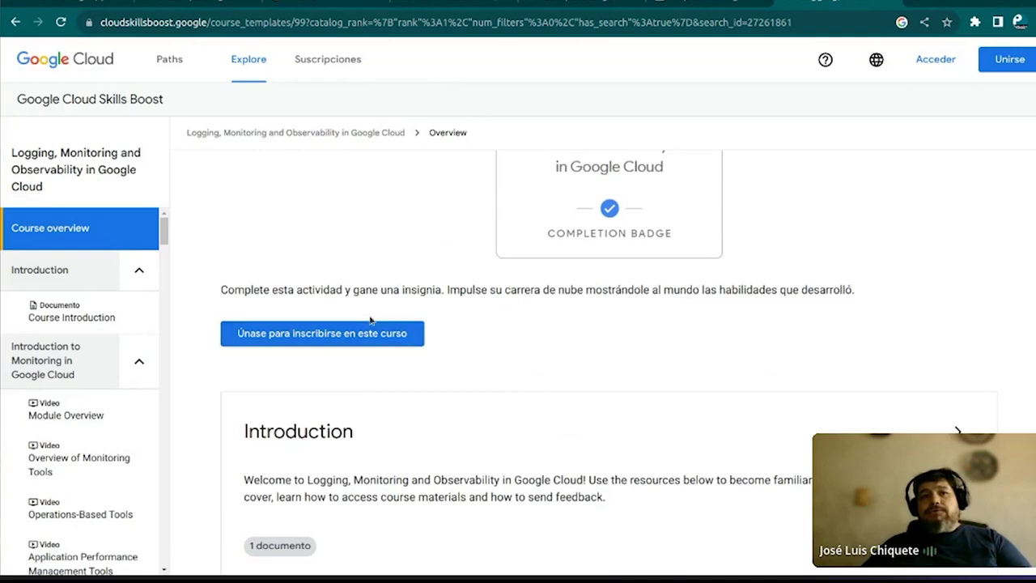
scroll(370, 321, down, 2)
scroll(370, 322, down, 4)
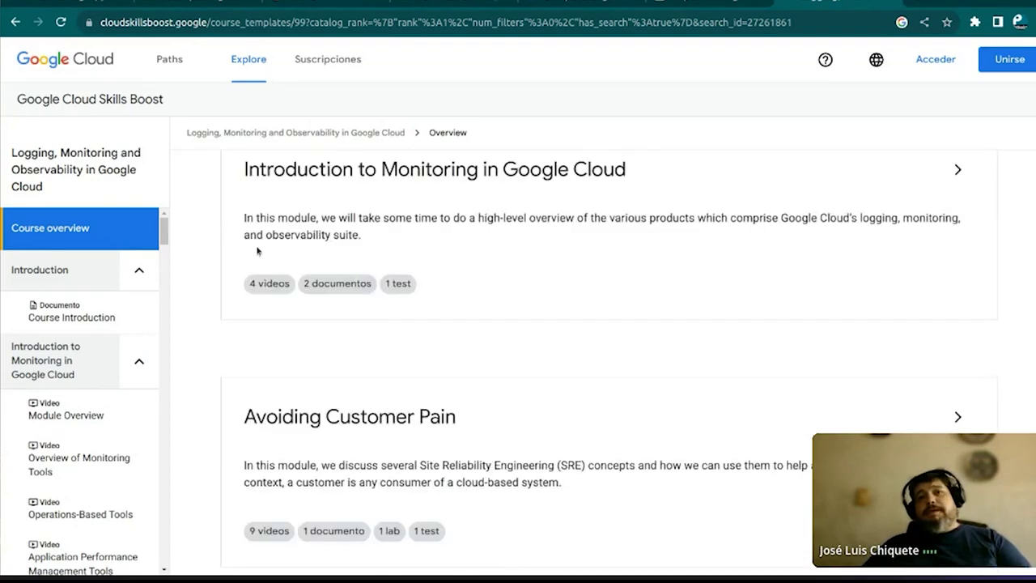
scroll(303, 265, down, 2)
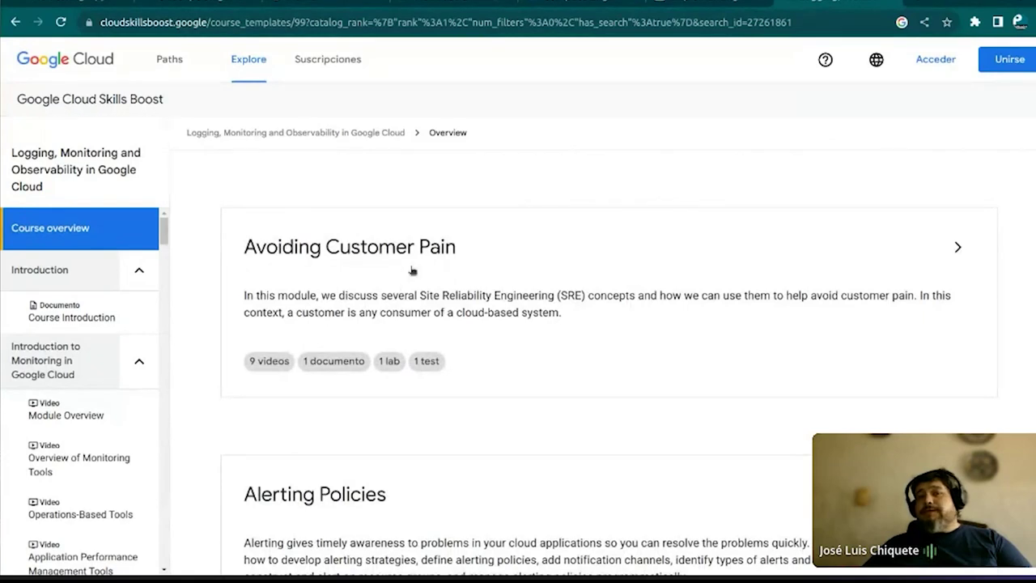
scroll(426, 297, down, 2)
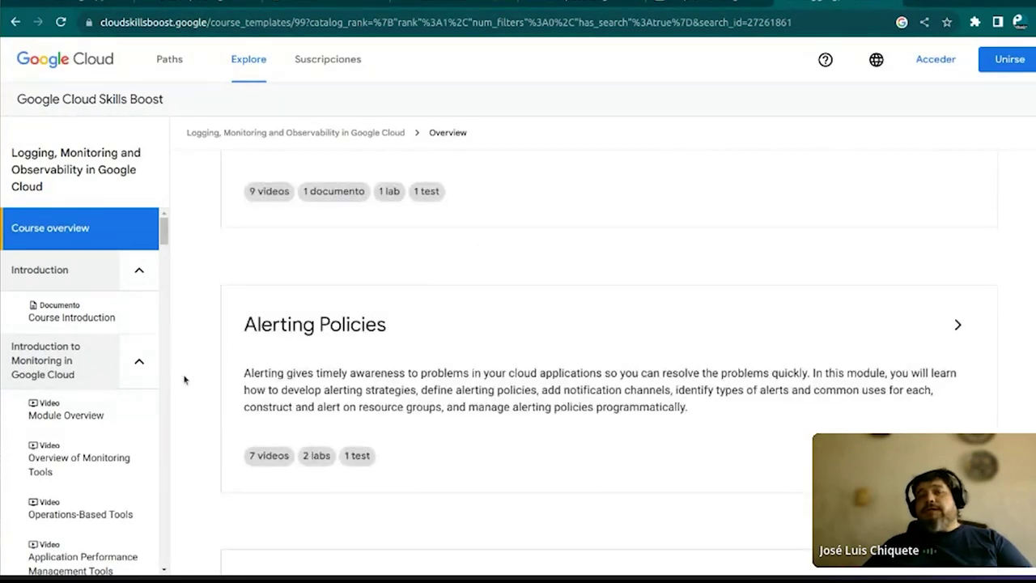
scroll(387, 325, down, 4)
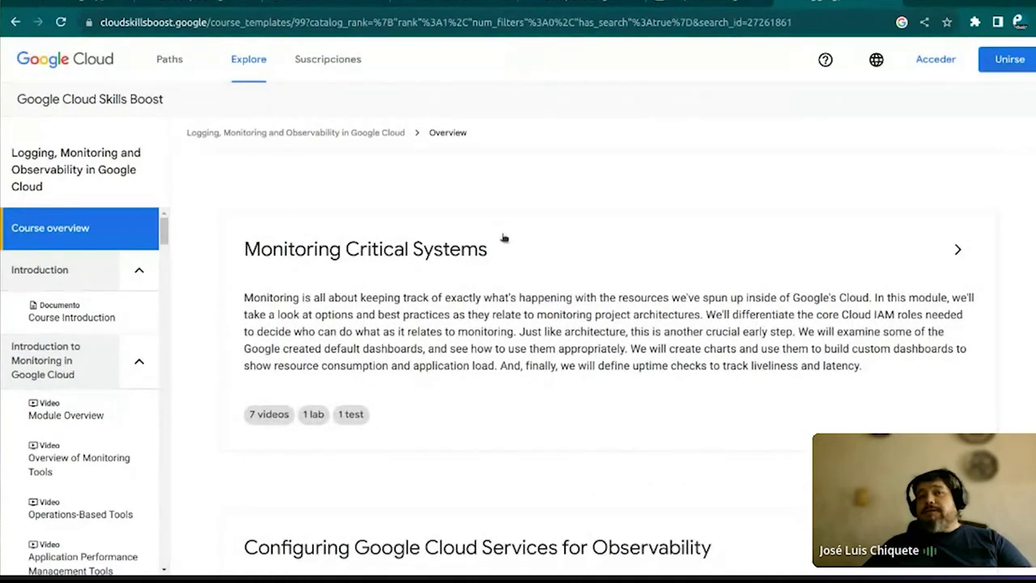
scroll(510, 292, down, 6)
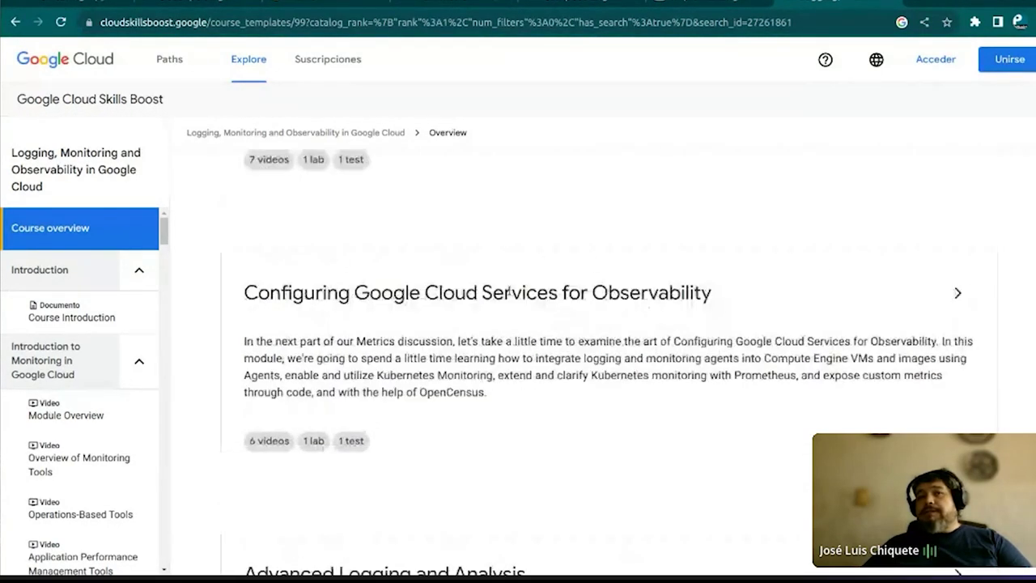
scroll(509, 291, down, 5)
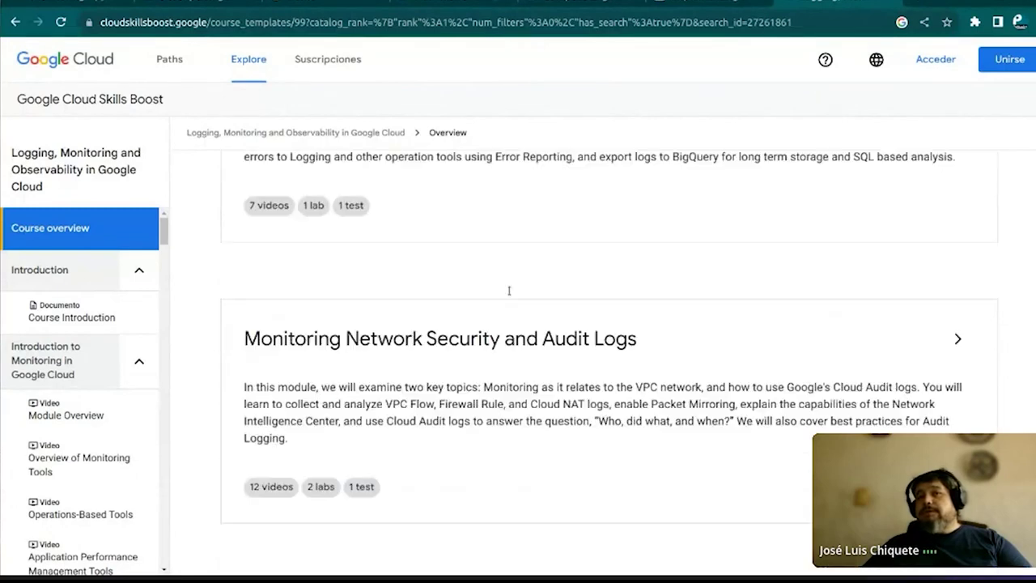
scroll(509, 290, down, 5)
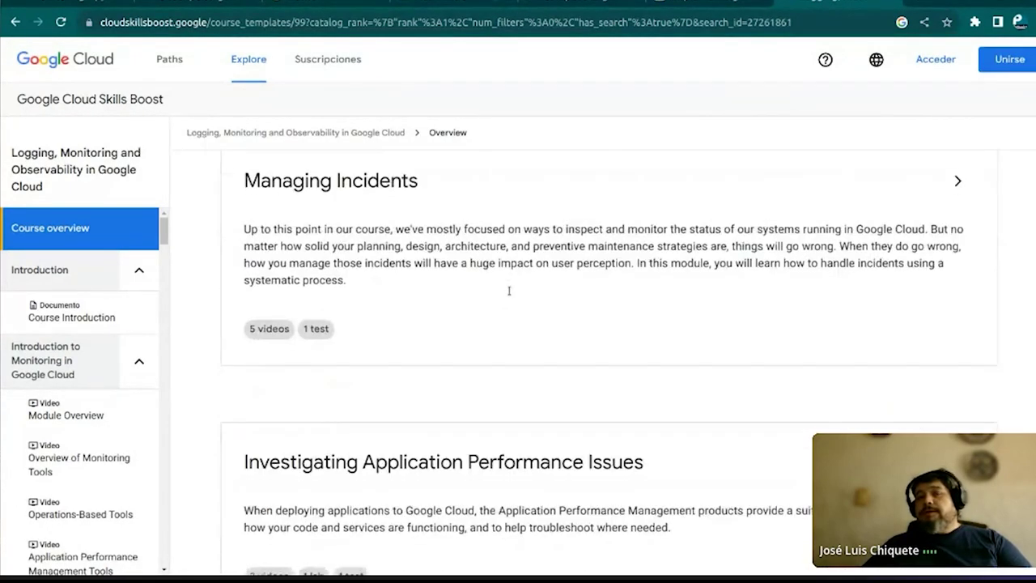
scroll(509, 291, up, 3)
scroll(509, 291, down, 2)
scroll(510, 291, down, 6)
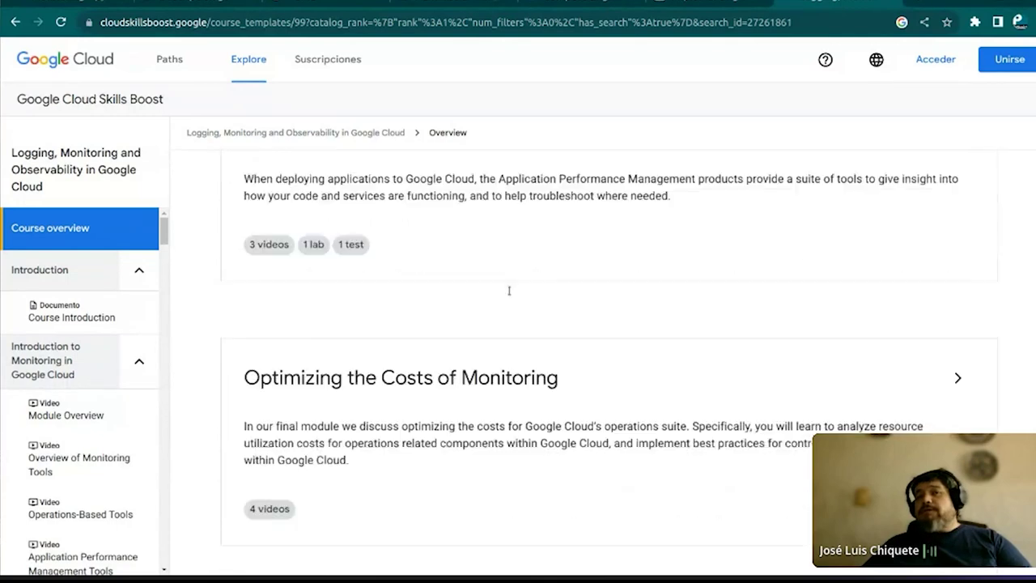
scroll(509, 291, down, 1)
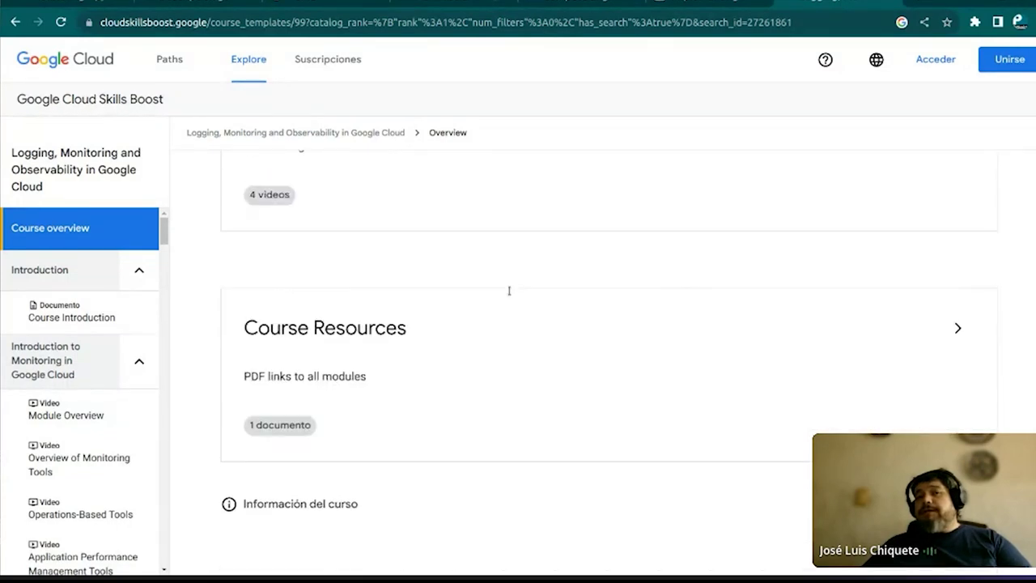
scroll(509, 291, up, 5)
scroll(509, 290, up, 2)
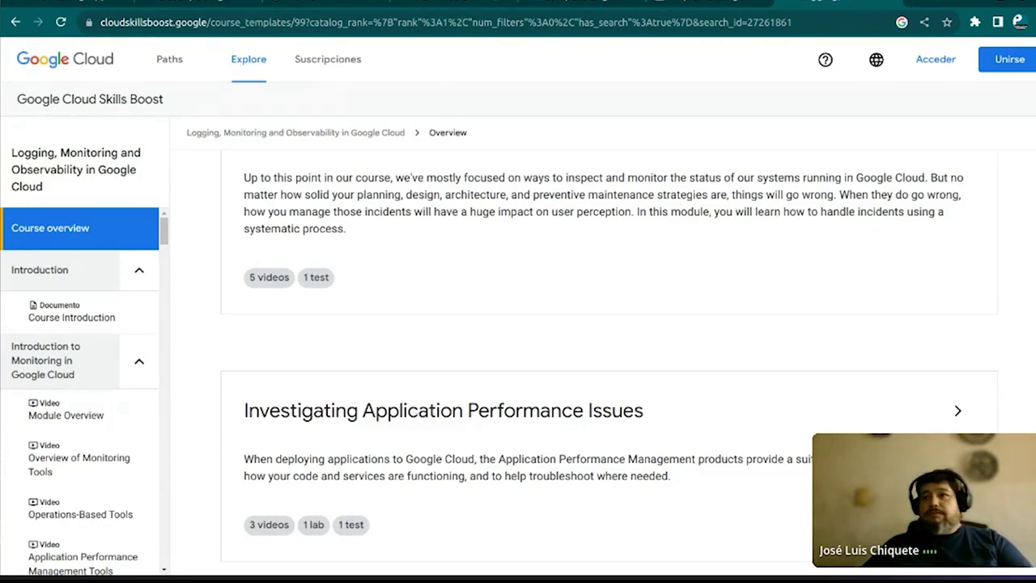
Expand the Investigating Application Performance Issues module and review its videos, lab and test
click(959, 411)
scroll(590, 451, down, 4)
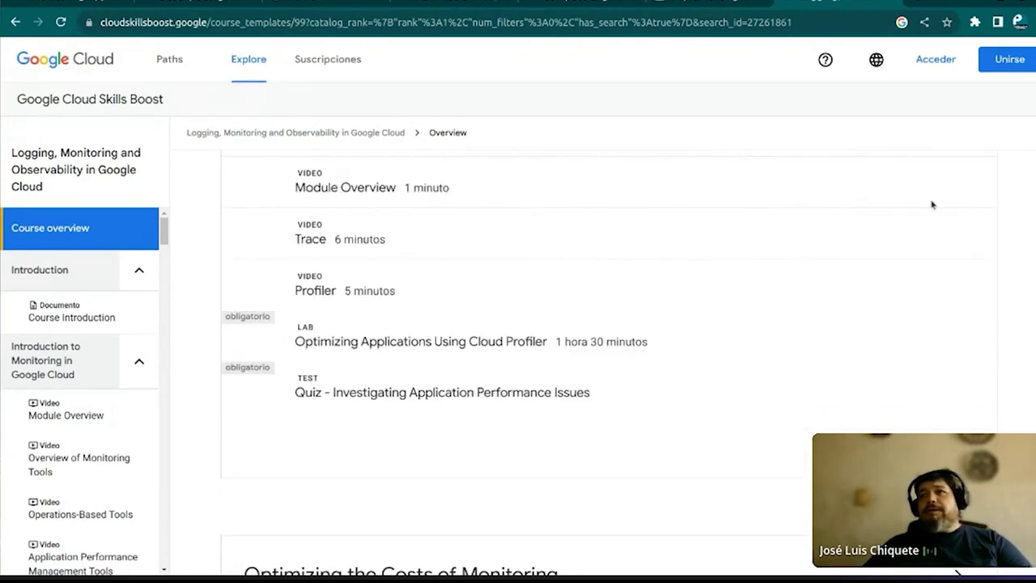
scroll(502, 389, up, 2)
scroll(491, 370, down, 1)
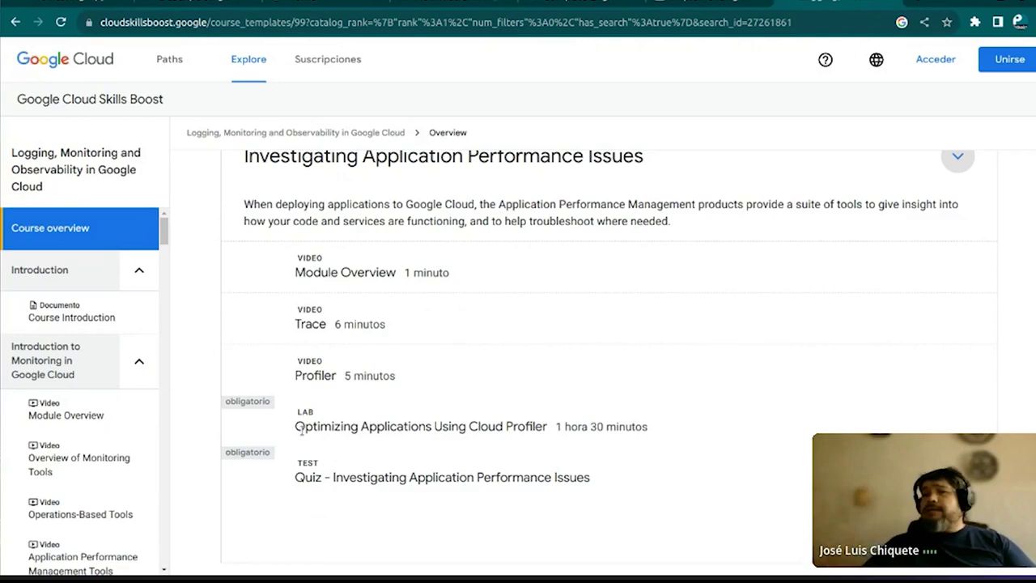
scroll(301, 430, down, 1)
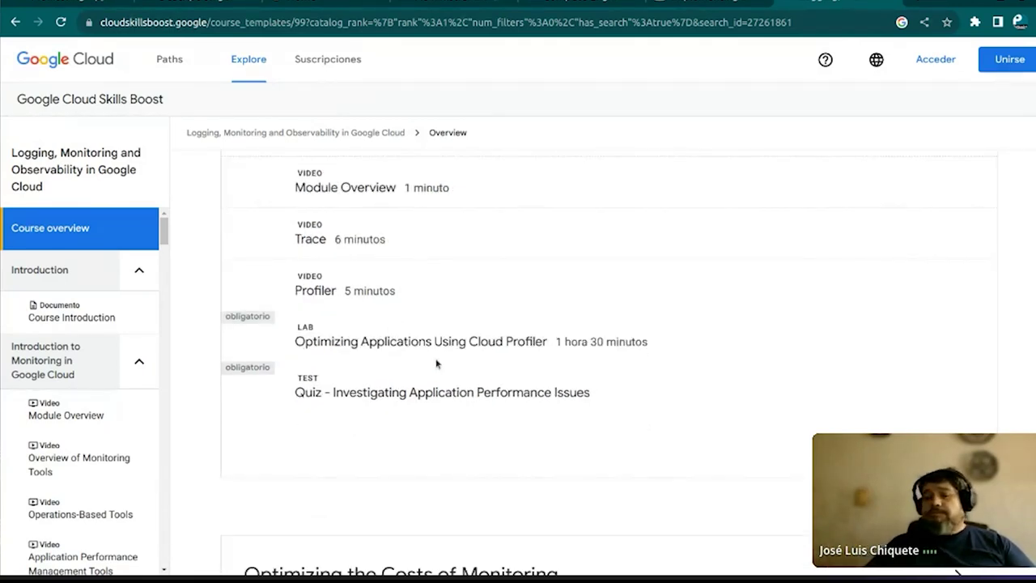
scroll(434, 363, down, 3)
scroll(435, 364, up, 3)
scroll(435, 363, up, 10)
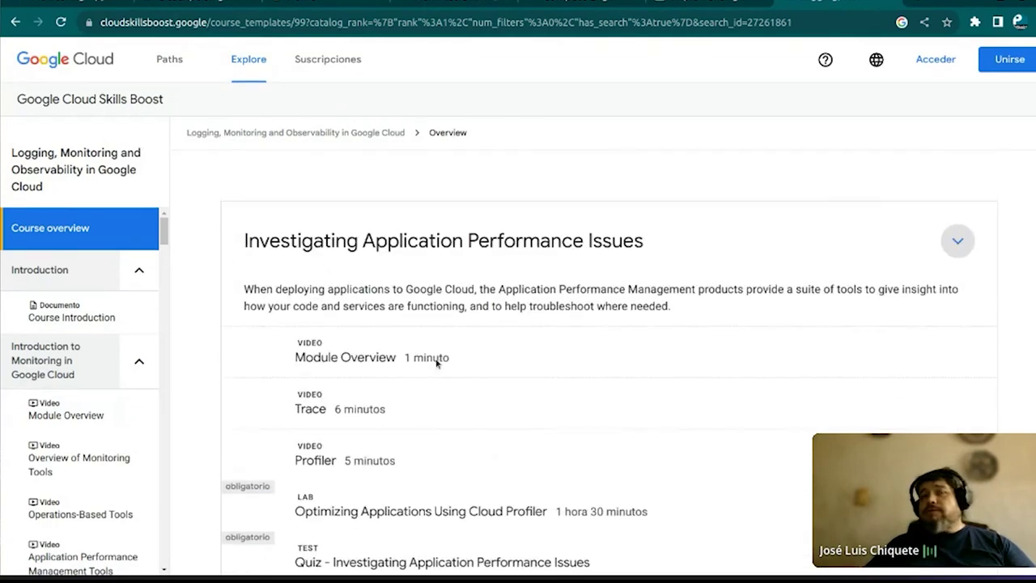
scroll(435, 364, up, 2)
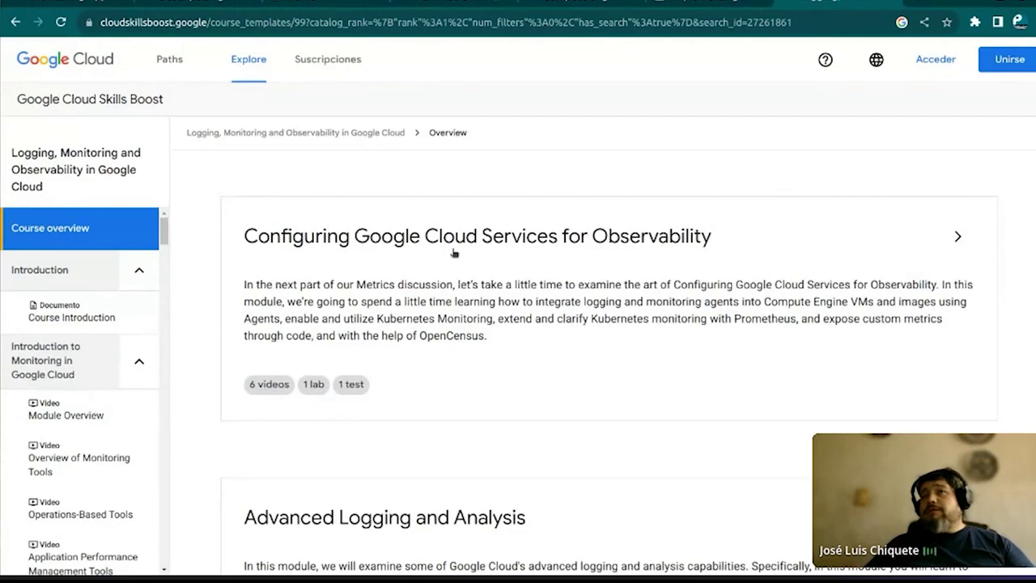
Sign in to Skills Boost with a Google account via Acceder con Google
click(936, 59)
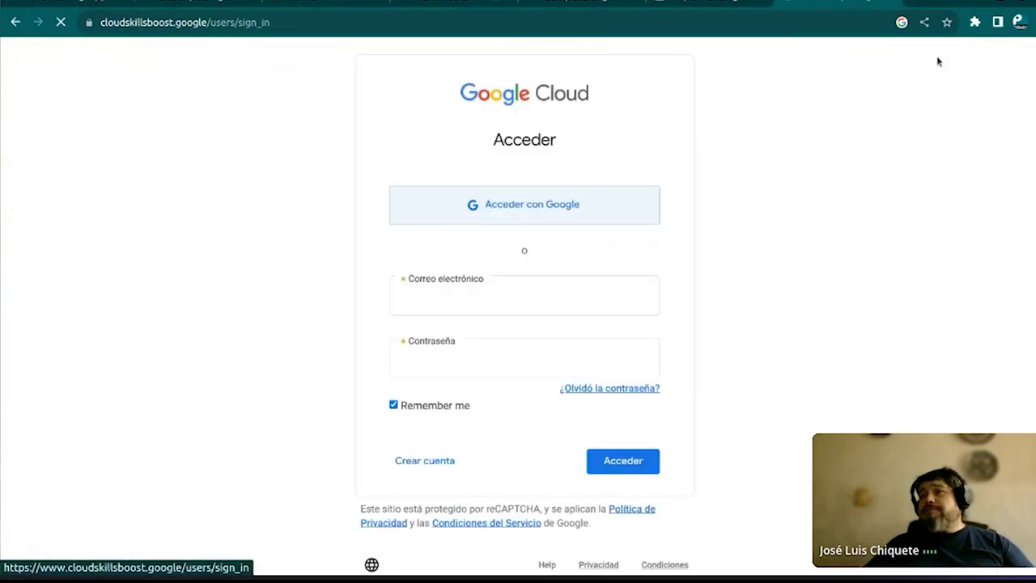
click(511, 202)
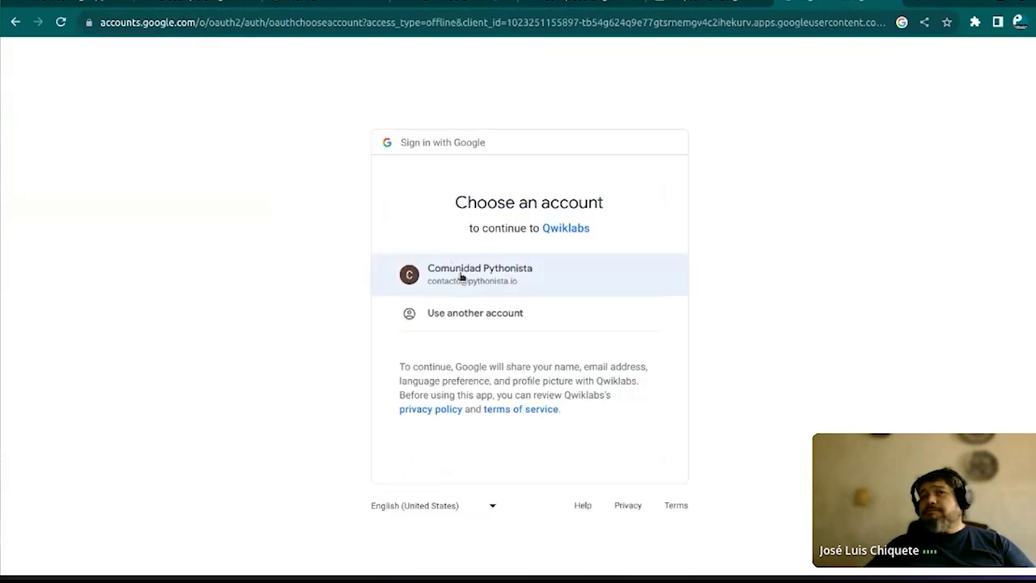
click(460, 275)
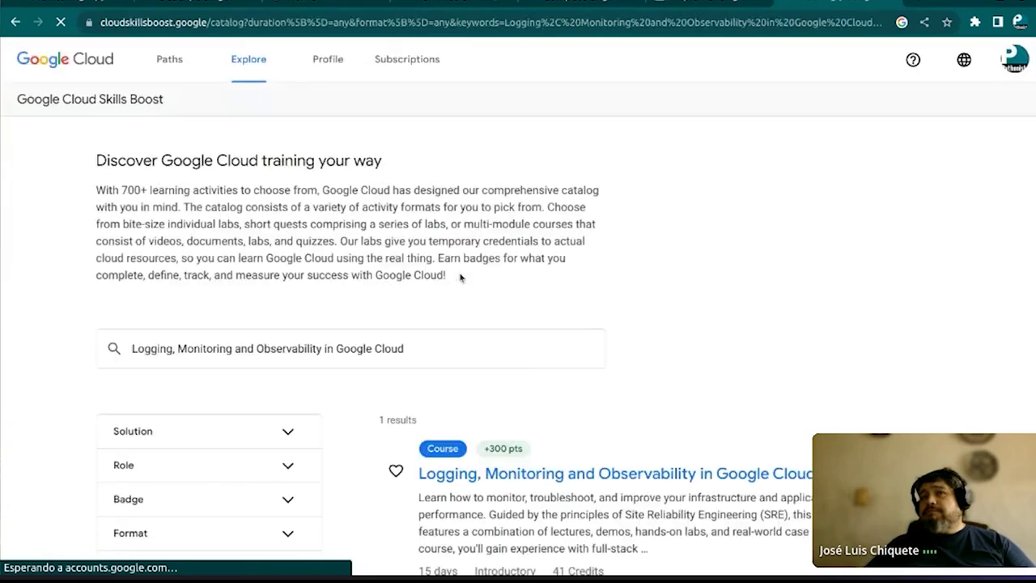
Reopen the Logging, Monitoring and Observability course, dismiss the discussion announcement, and expand Alerting Policies
scroll(458, 275, down, 2)
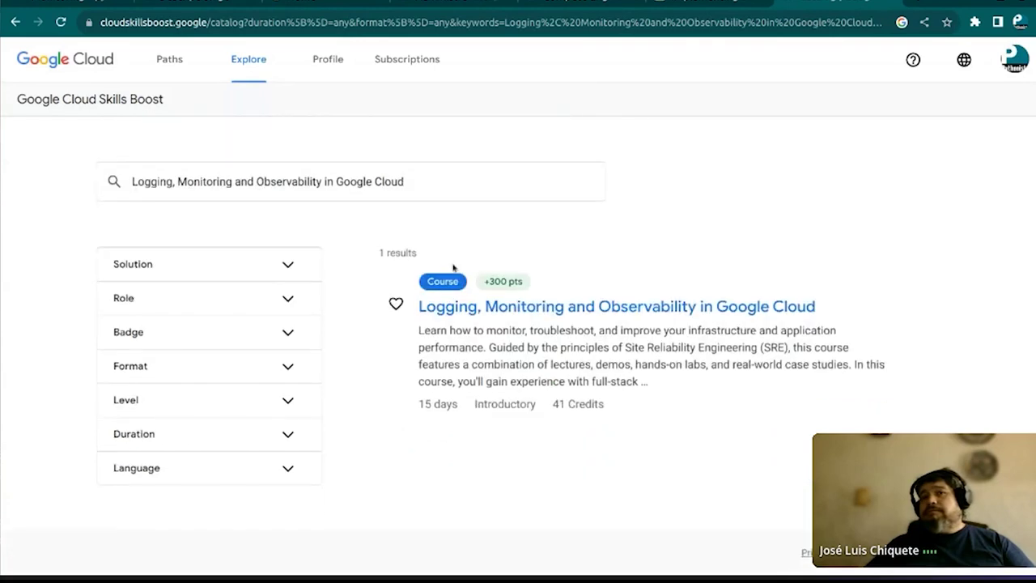
click(558, 308)
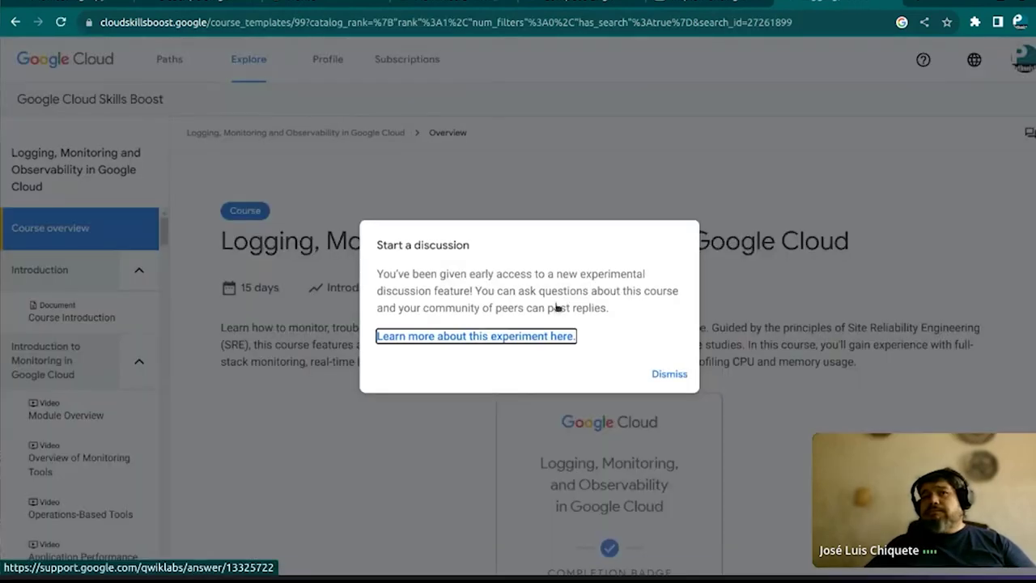
click(669, 374)
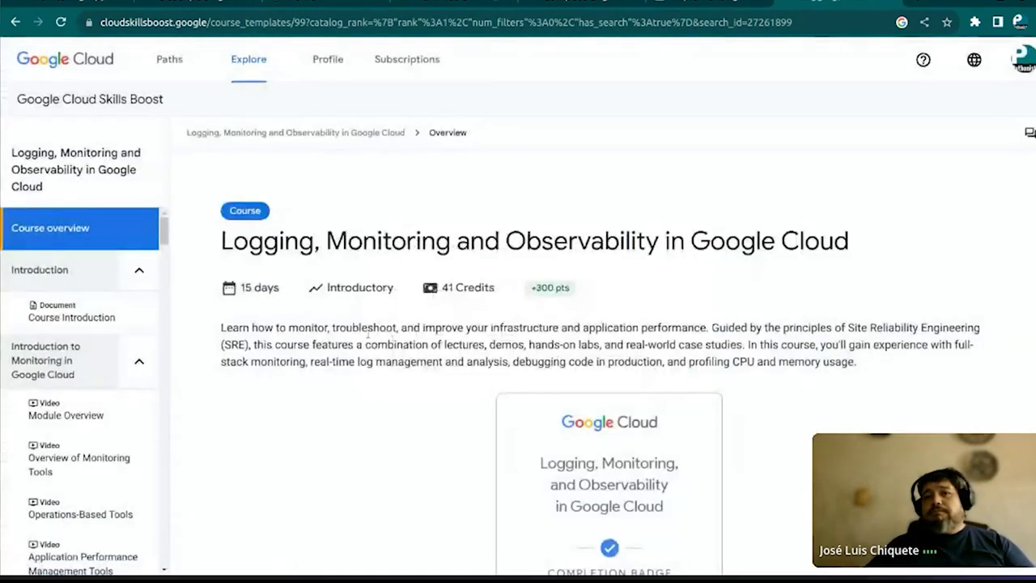
scroll(367, 333, down, 3)
scroll(368, 334, down, 5)
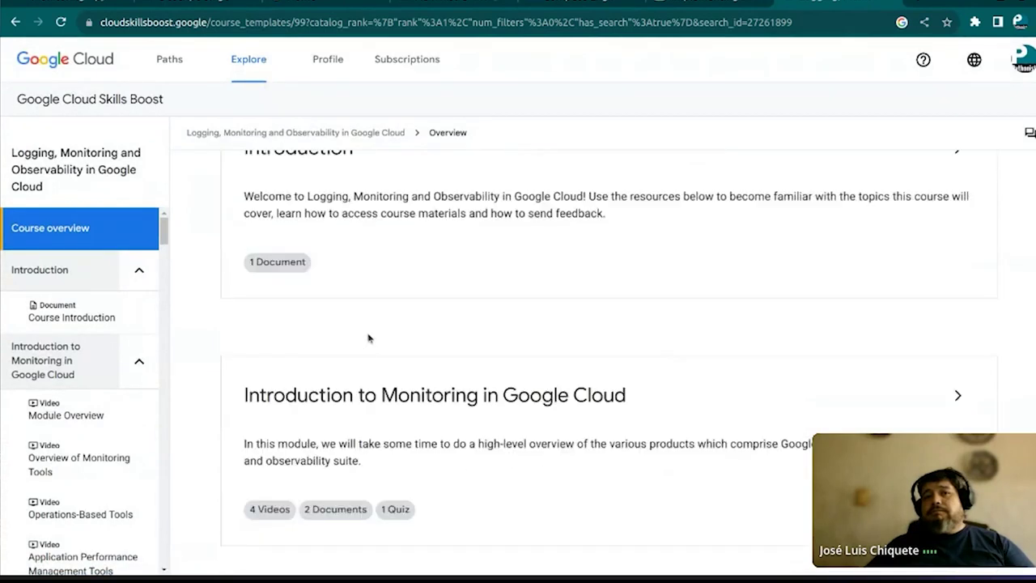
scroll(367, 338, down, 1)
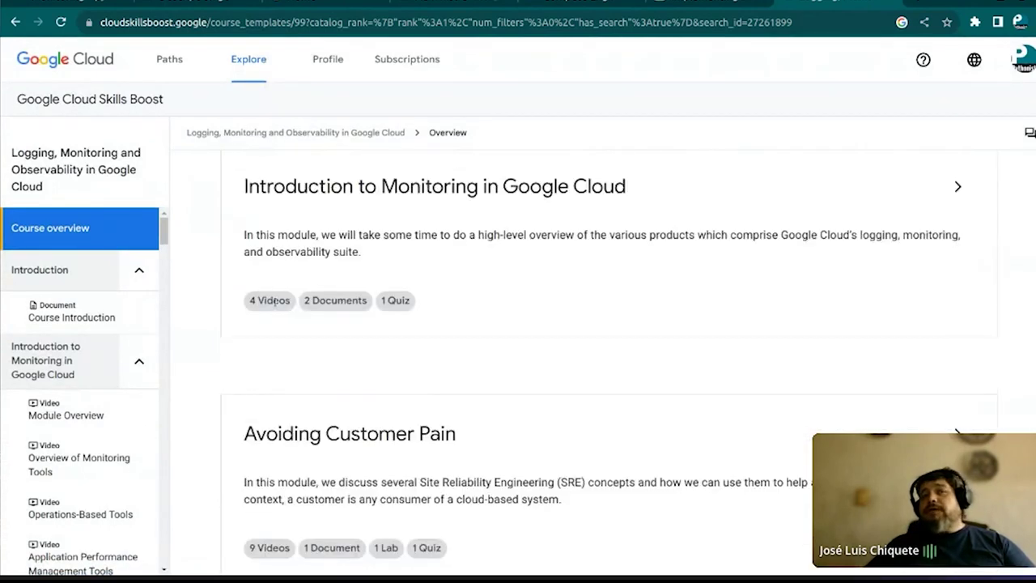
scroll(518, 402, down, 5)
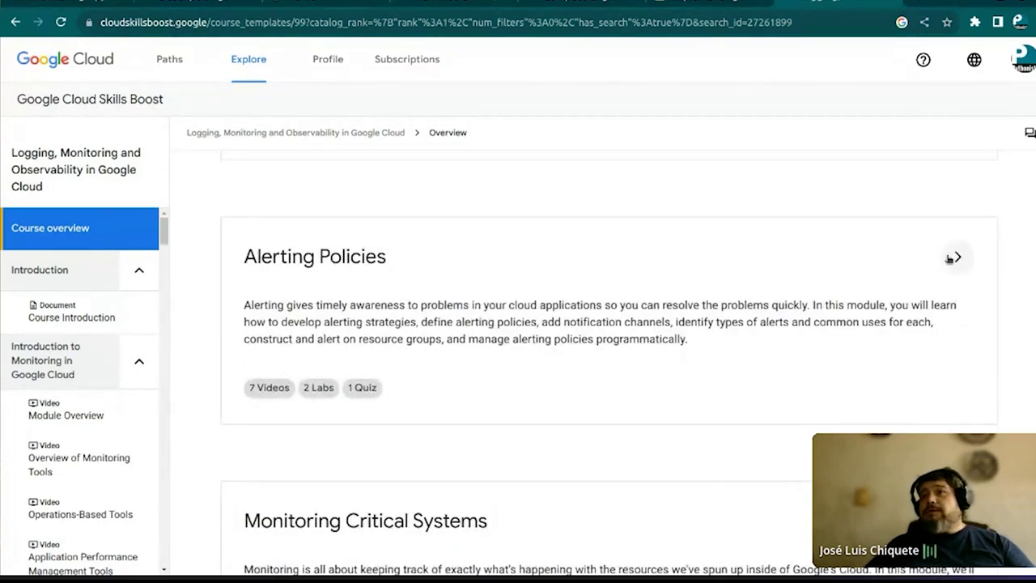
click(957, 257)
scroll(493, 372, down, 2)
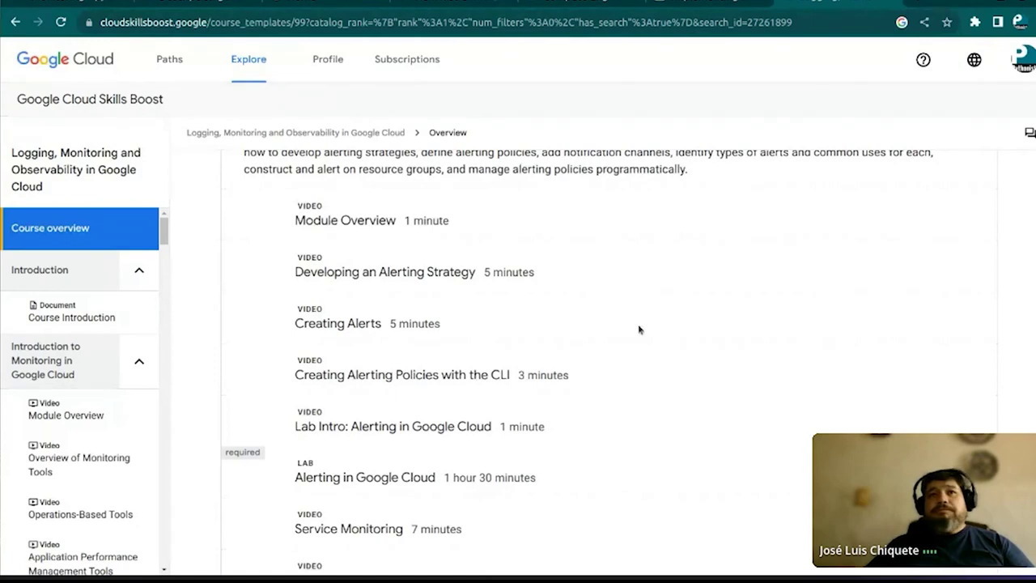
Enroll in the Logging, Monitoring and Observability in Google Cloud on-demand course
scroll(639, 329, up, 10)
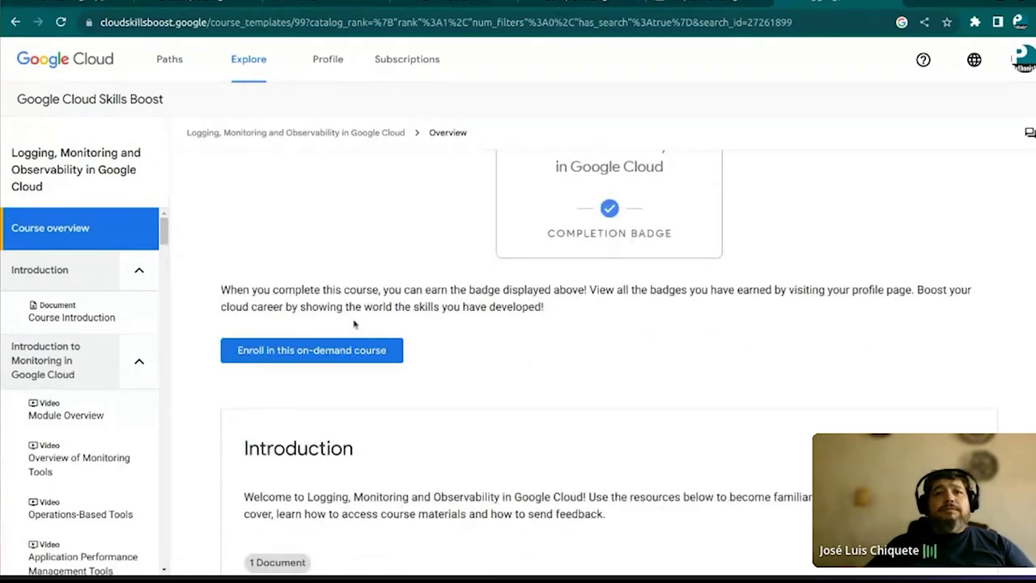
click(335, 356)
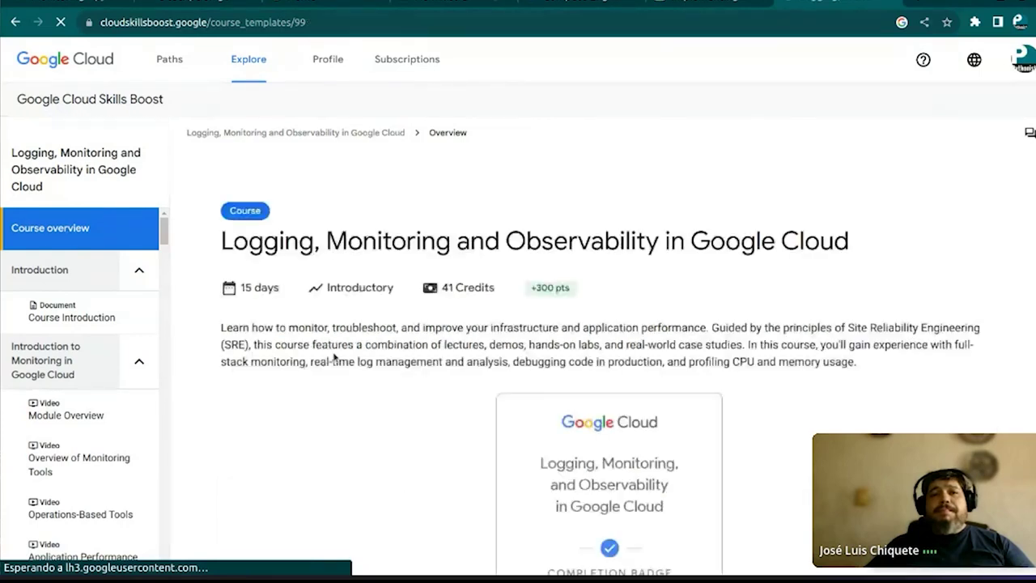
scroll(661, 332, down, 15)
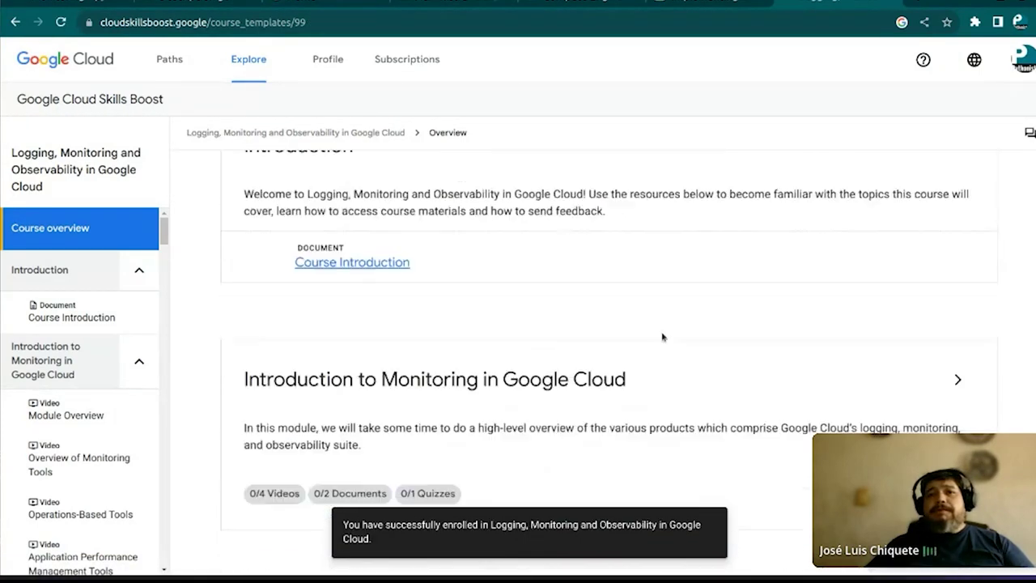
scroll(661, 335, down, 5)
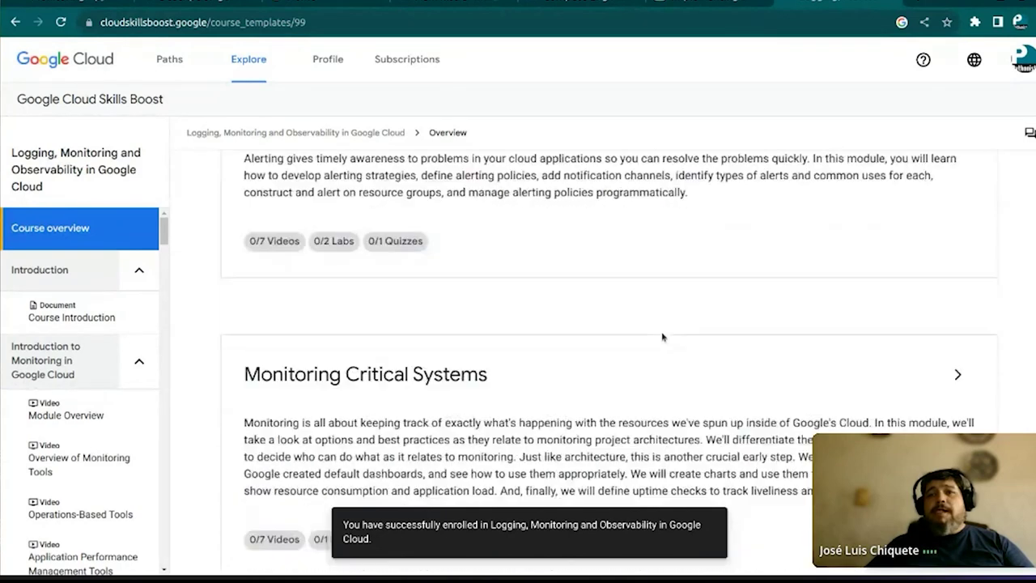
scroll(662, 335, down, 1)
scroll(661, 331, up, 1)
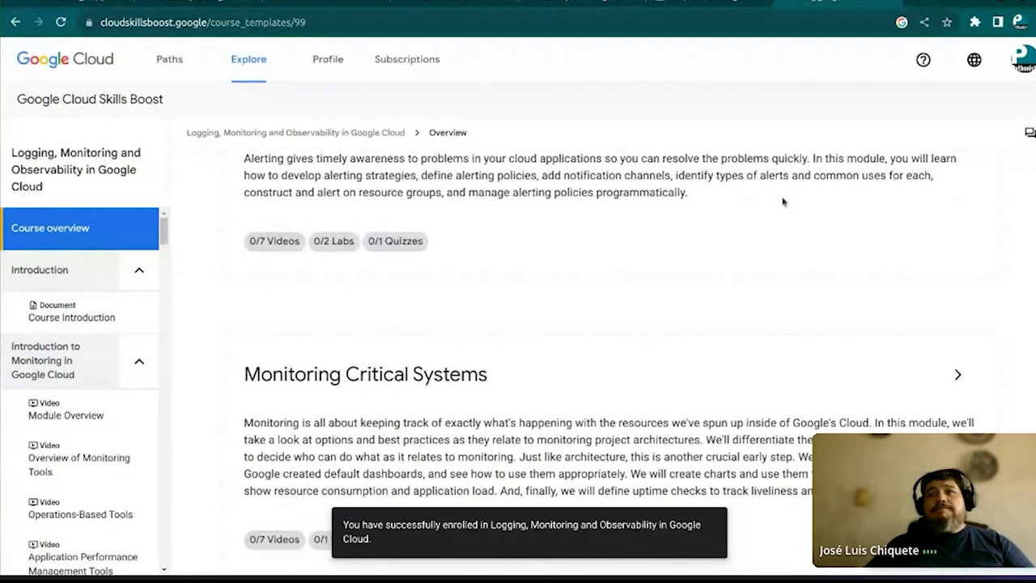
scroll(891, 227, up, 2)
Expand Alerting Policies again and open the Alerting in Google Cloud lab
click(957, 279)
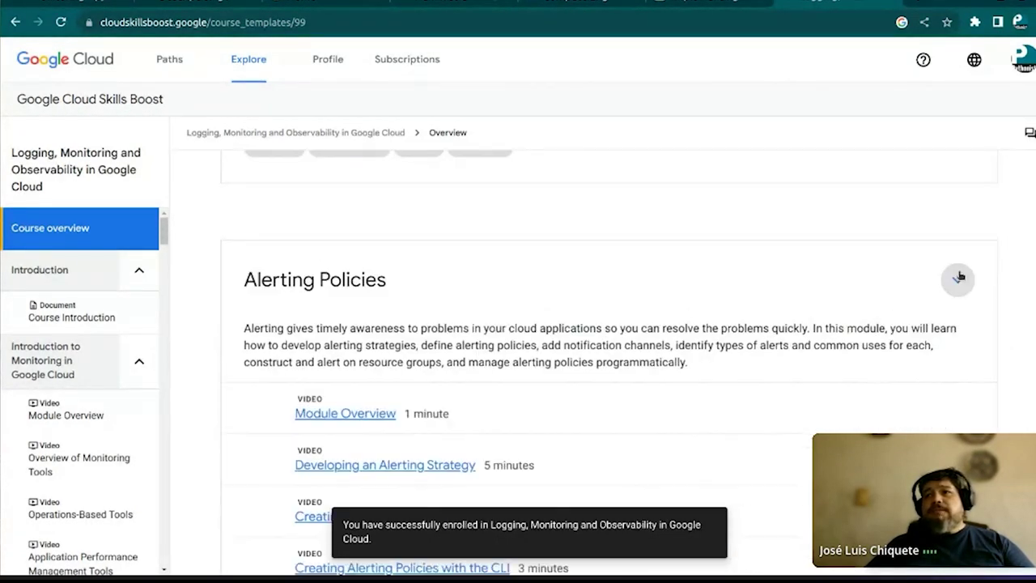
scroll(492, 324, down, 3)
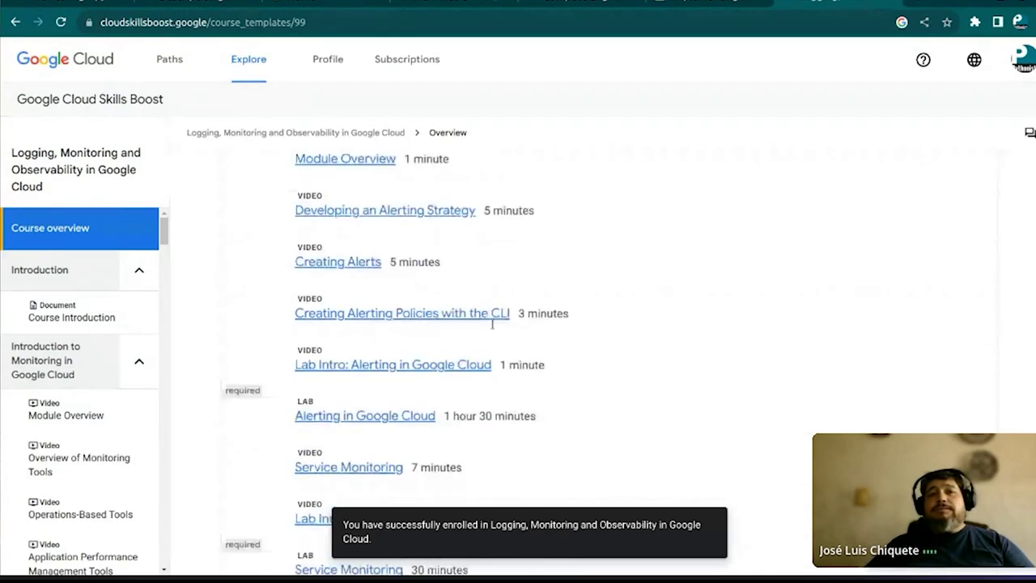
click(350, 416)
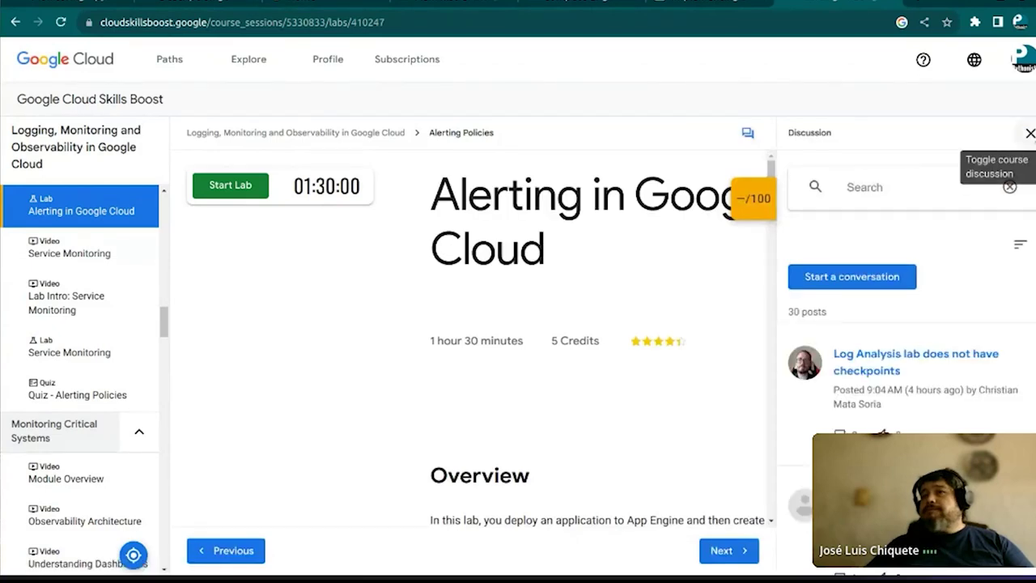
Close the discussion panel and launch Start Lab for Alerting in Google Cloud
click(1030, 133)
scroll(511, 174, down, 1)
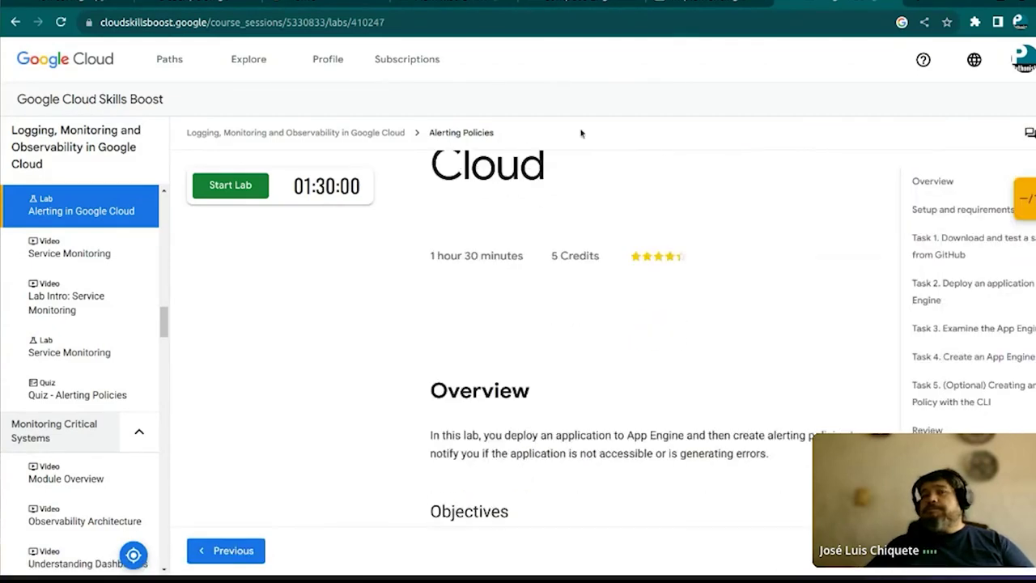
scroll(383, 310, down, 2)
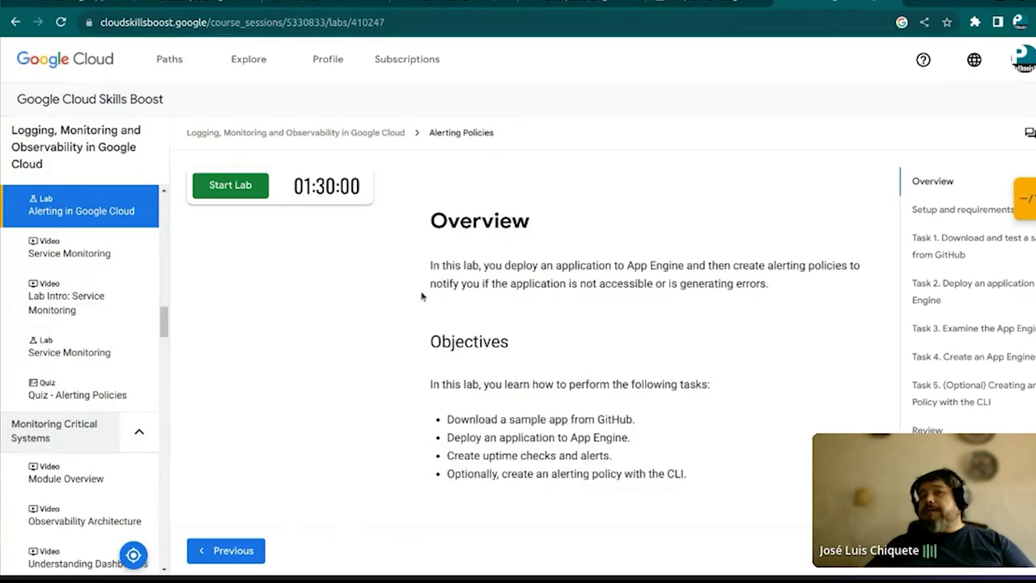
scroll(399, 306, down, 1)
scroll(421, 296, down, 4)
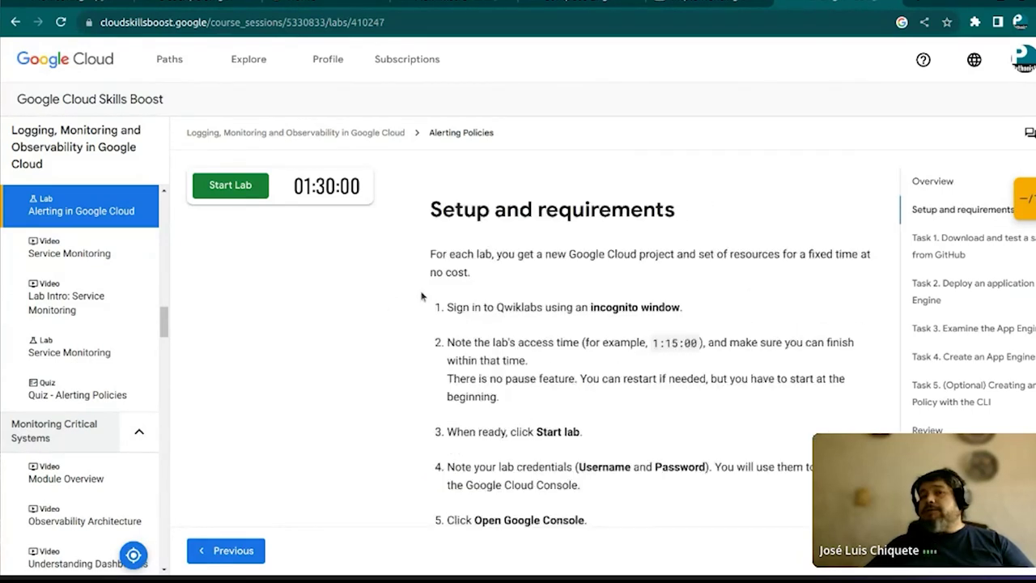
scroll(421, 296, down, 4)
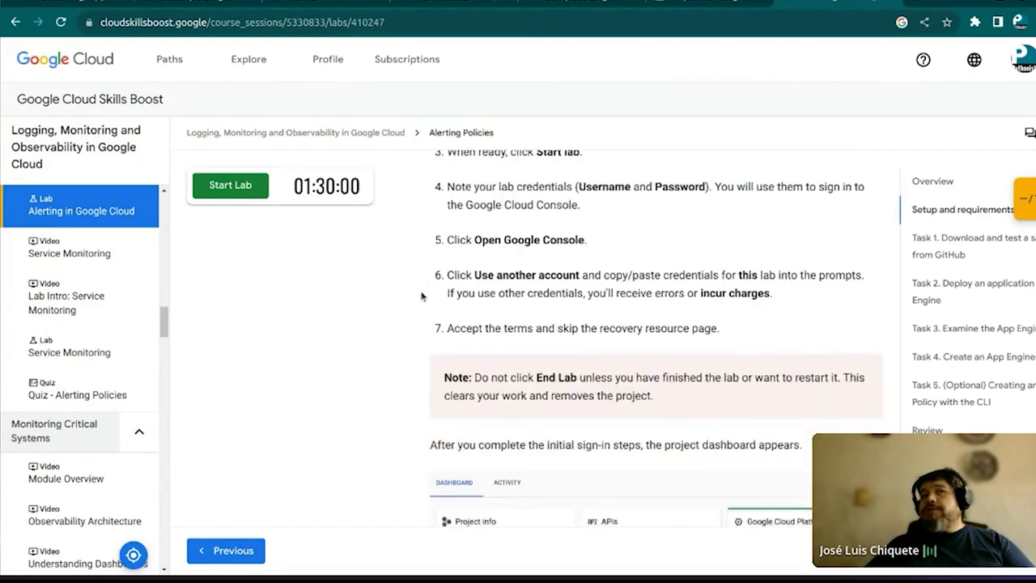
scroll(421, 296, down, 5)
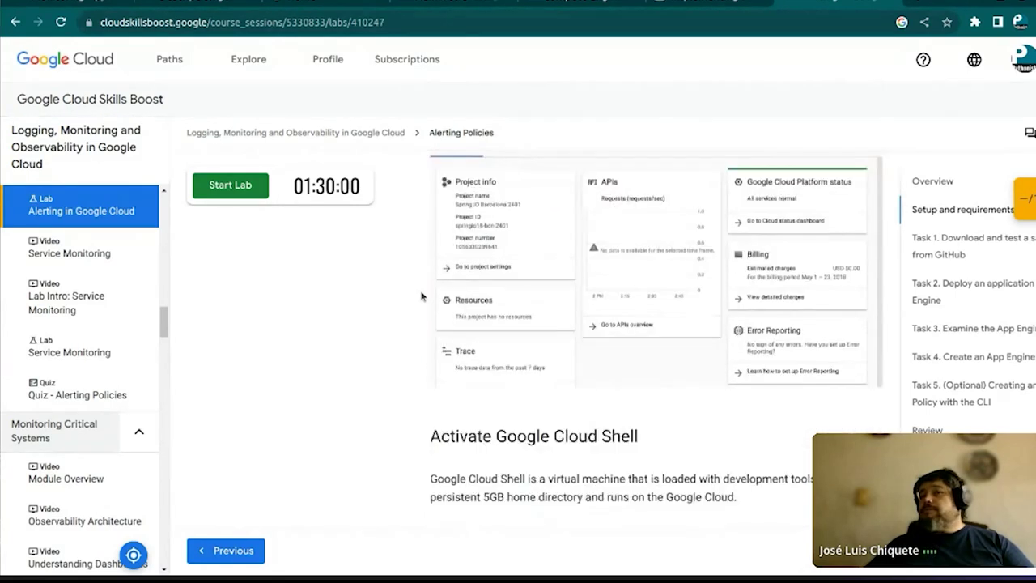
scroll(421, 297, down, 3)
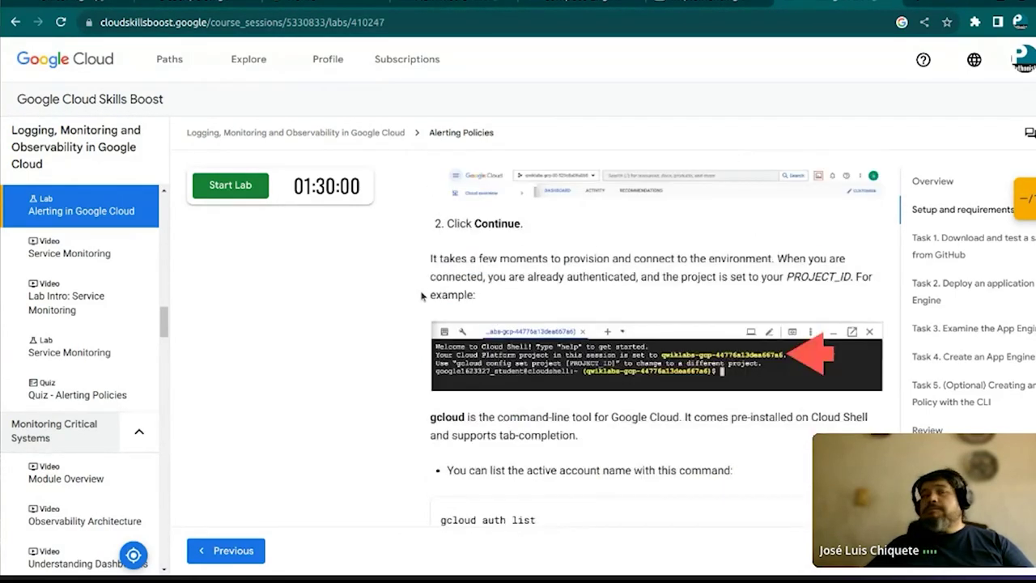
click(217, 185)
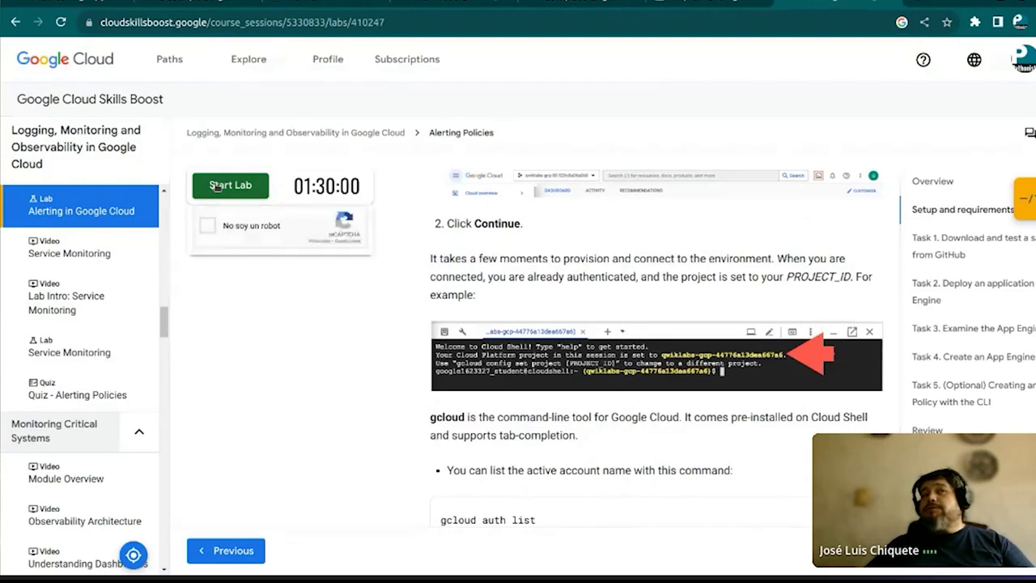
Pass the 'No soy un robot' check by selecting the six bus tiles and verifying
click(207, 226)
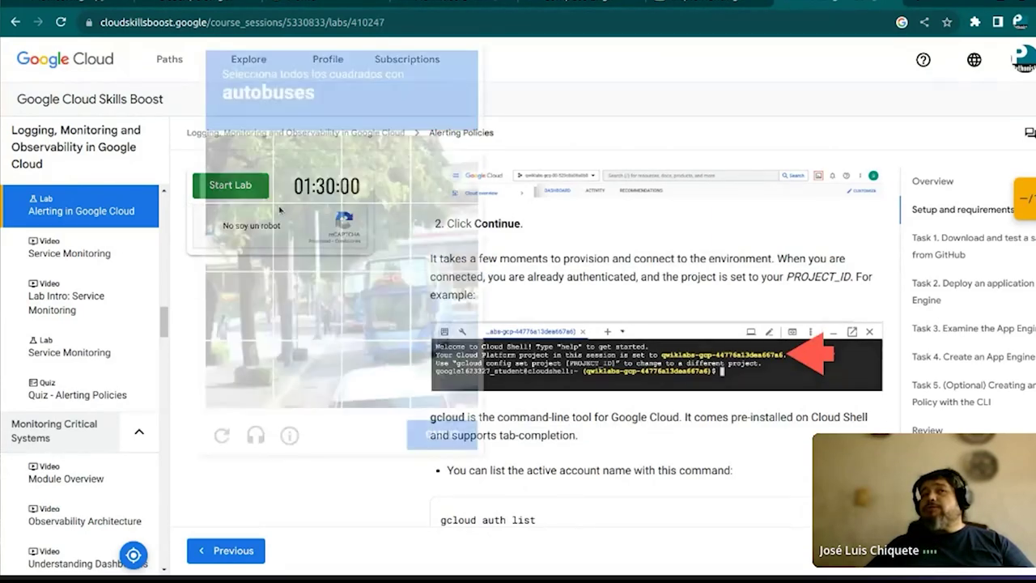
click(377, 236)
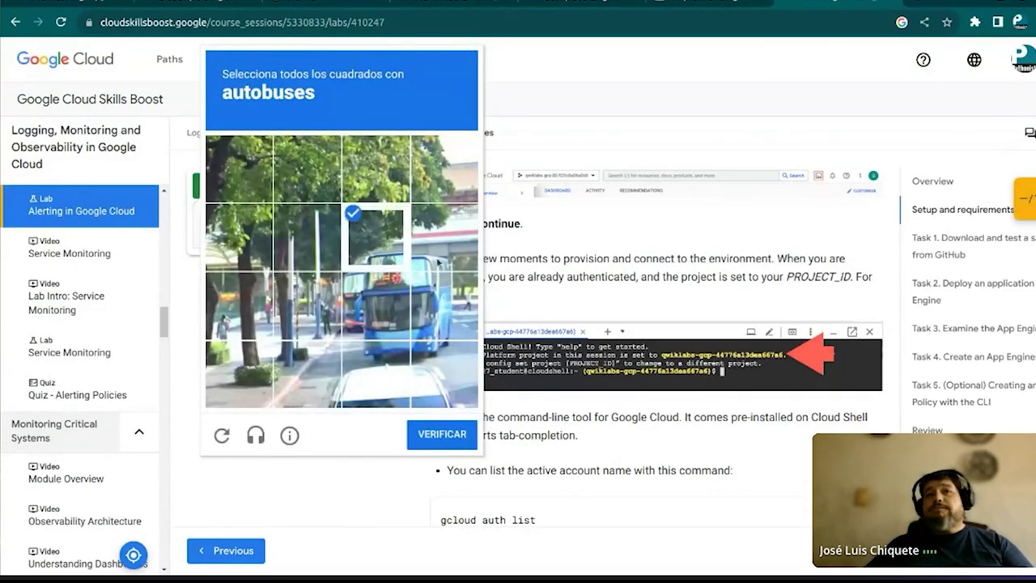
click(441, 259)
click(435, 295)
click(377, 313)
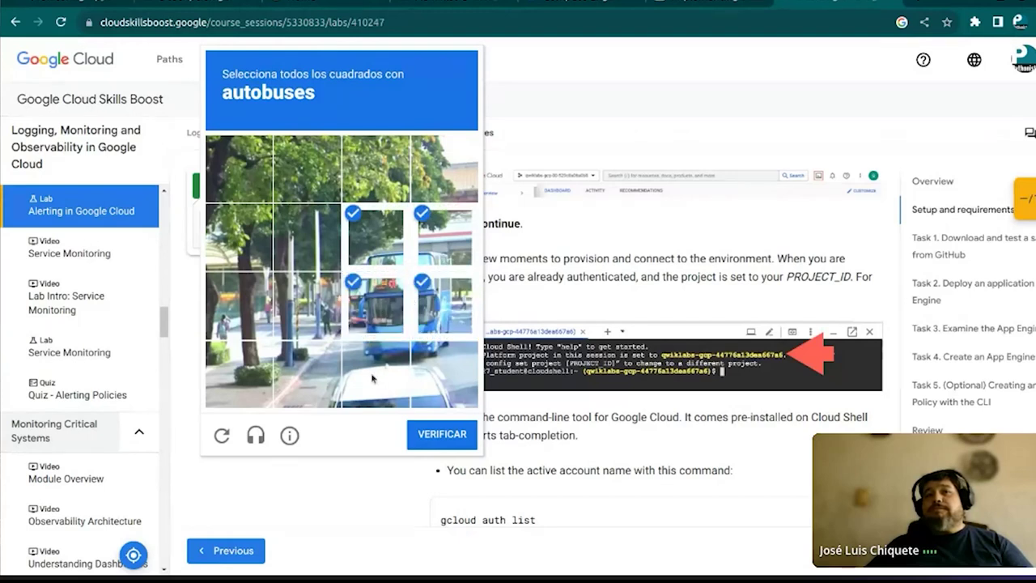
click(377, 372)
click(435, 375)
click(431, 435)
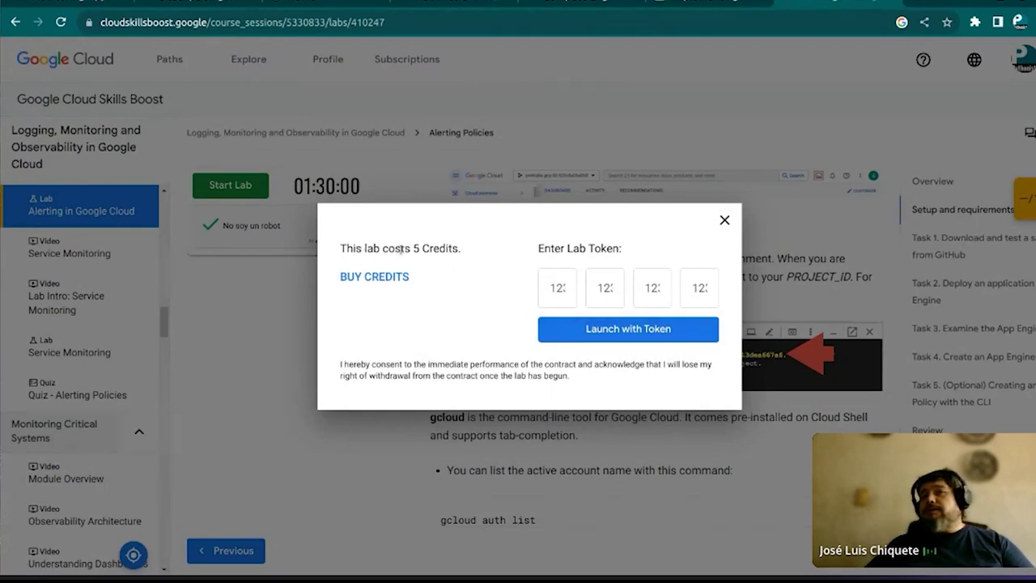
Check the lab's 5-credit cost, then close the credits prompt without starting the lab
drag(340, 249, 420, 242)
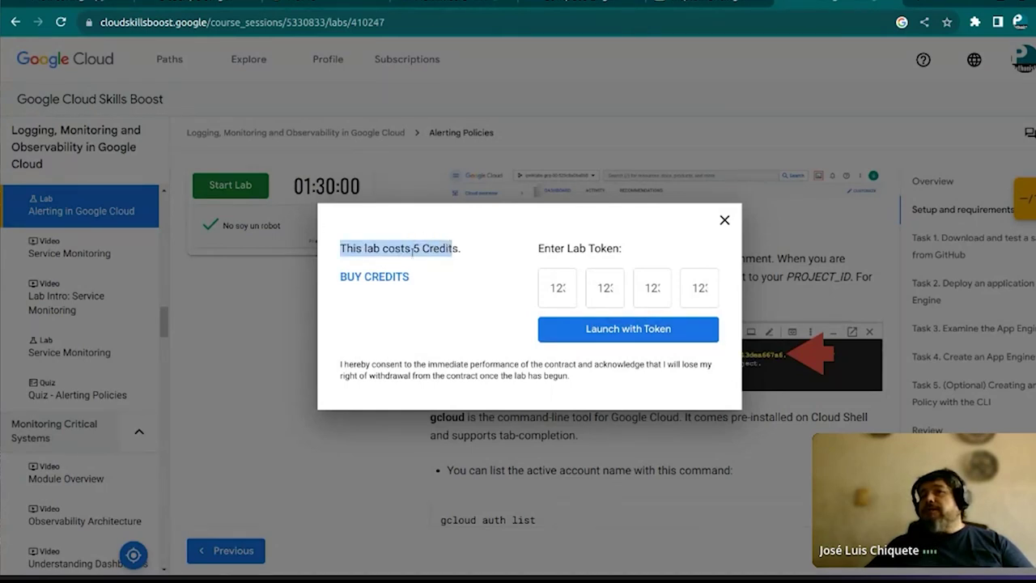
click(406, 242)
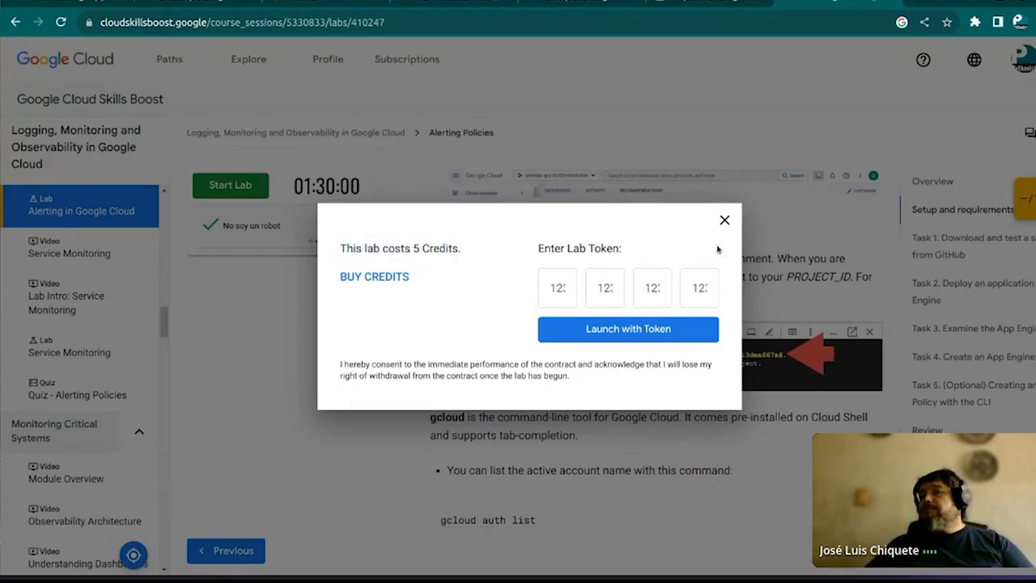
click(724, 219)
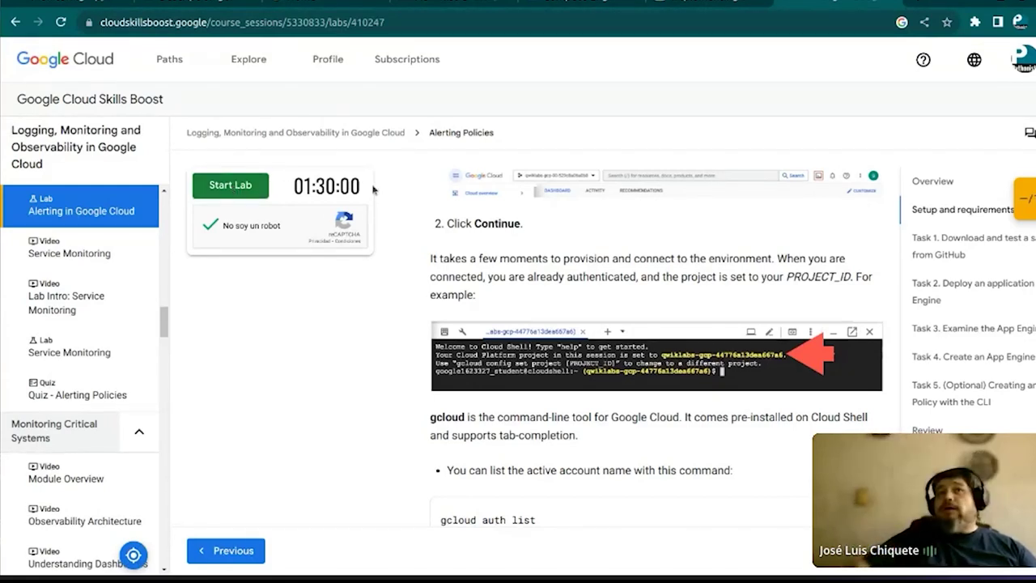
Read the lab instructions through Task 5, then return to the Cloud Console 'Crear una instancia' tab
scroll(419, 274, down, 5)
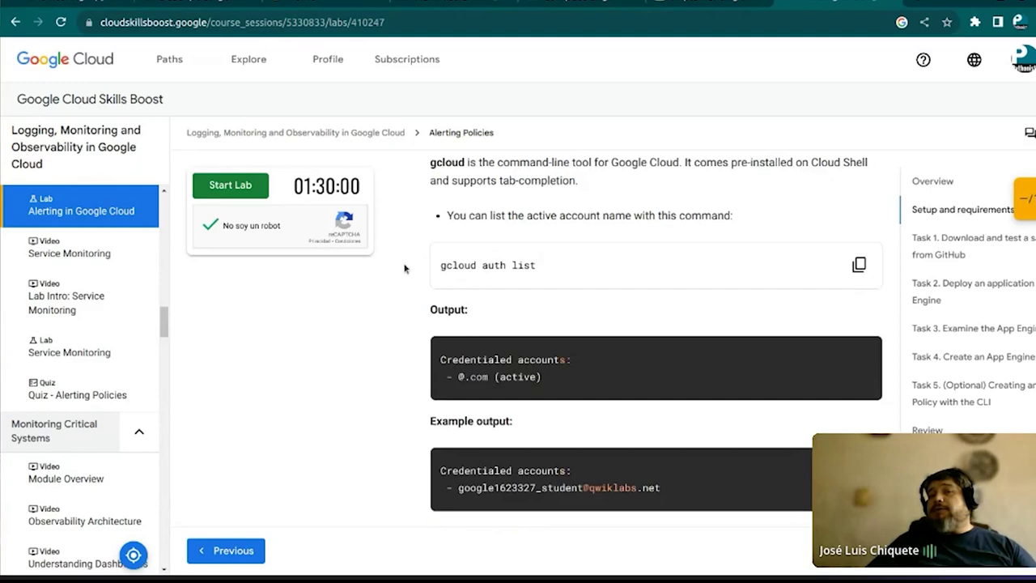
scroll(432, 264, down, 5)
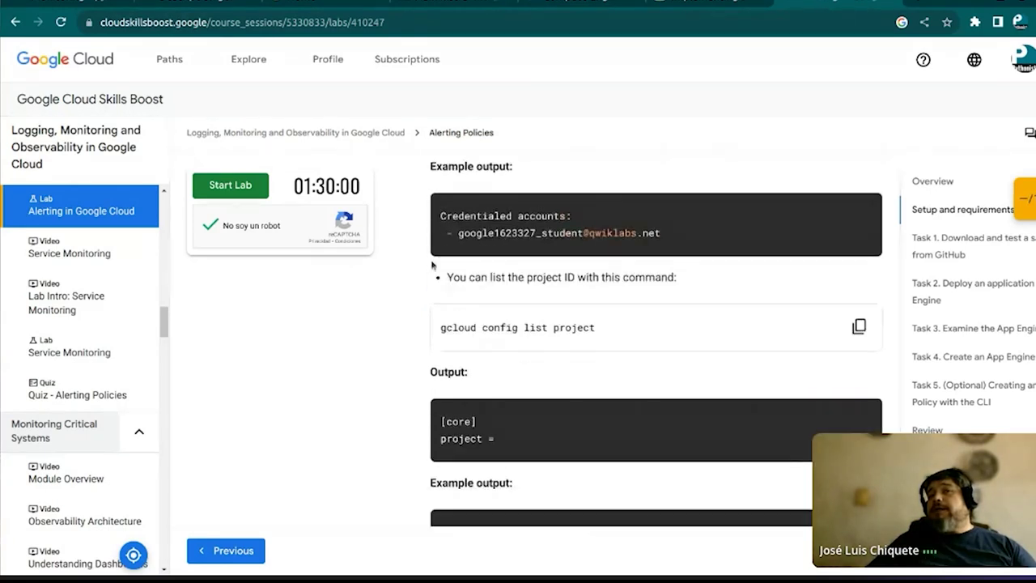
scroll(432, 264, down, 5)
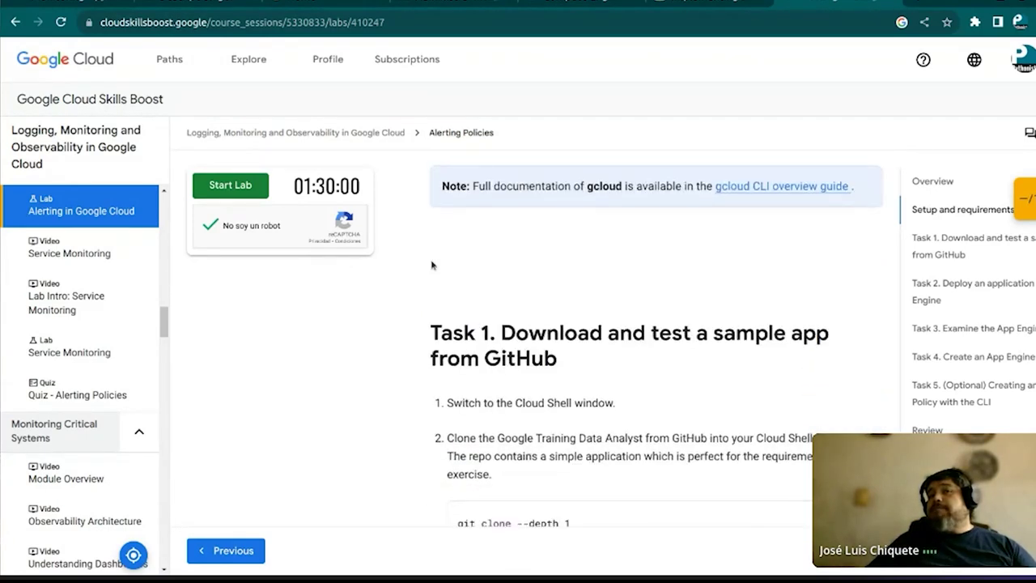
scroll(433, 263, down, 5)
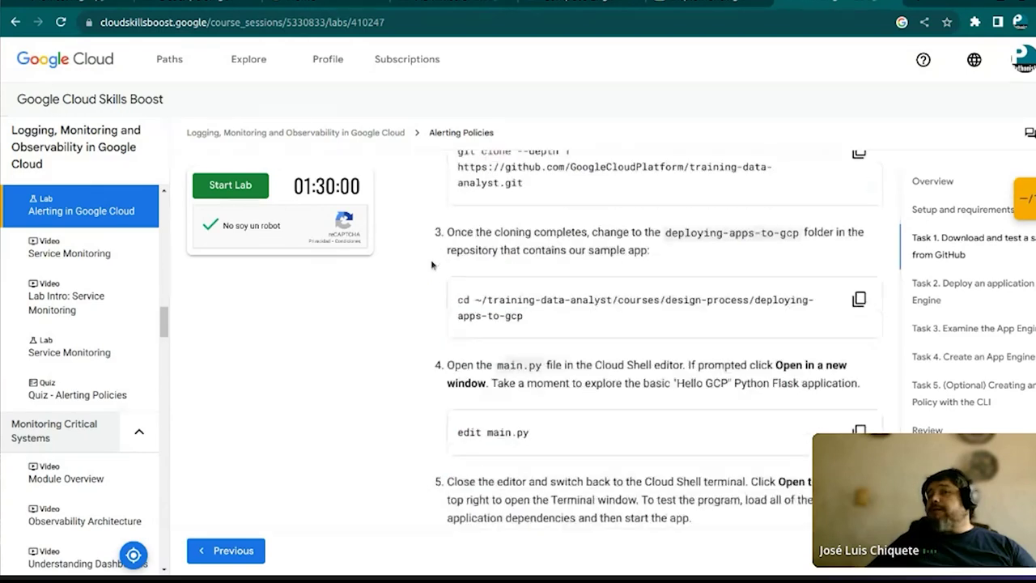
scroll(432, 264, down, 5)
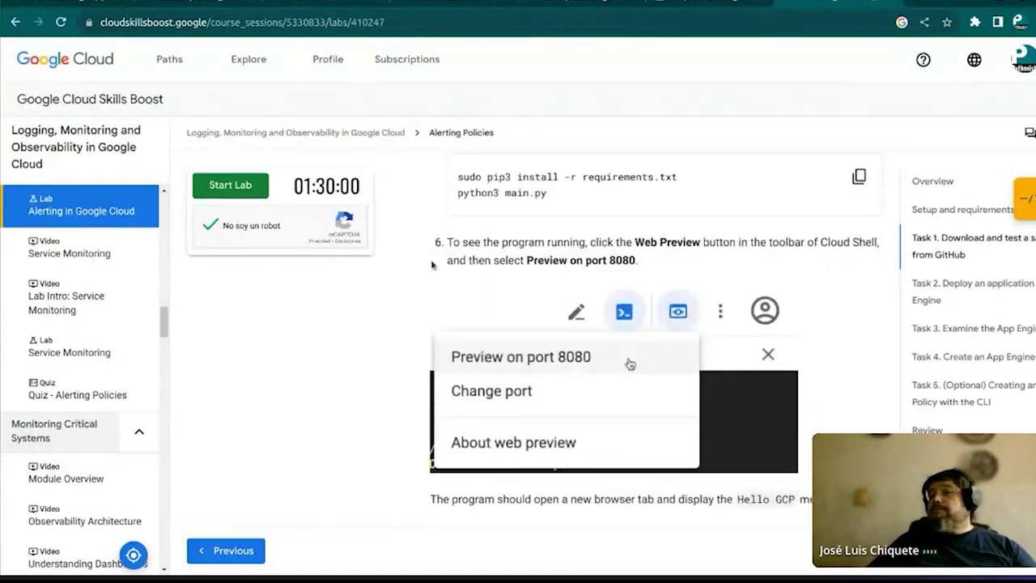
scroll(432, 263, down, 7)
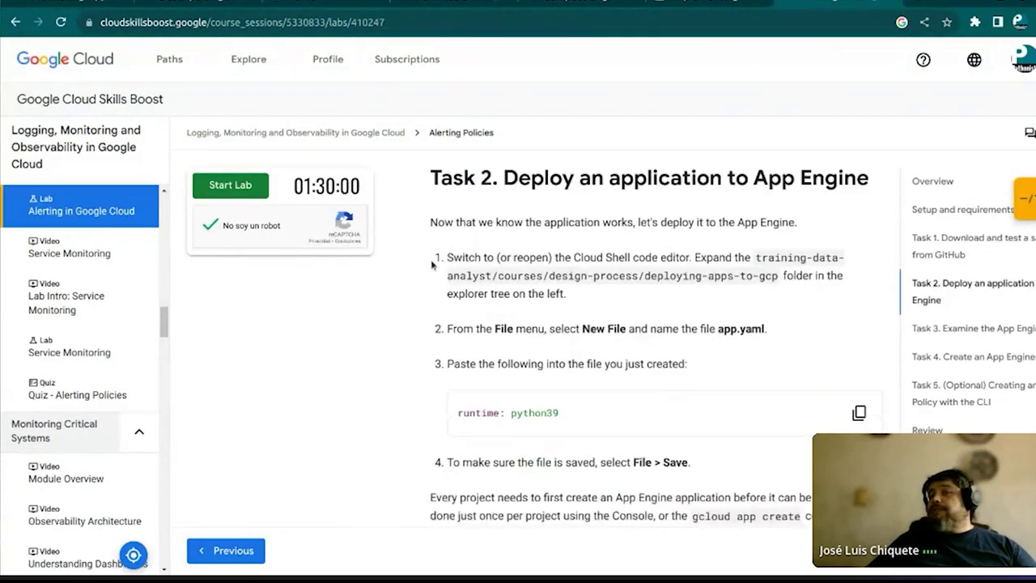
scroll(433, 264, down, 4)
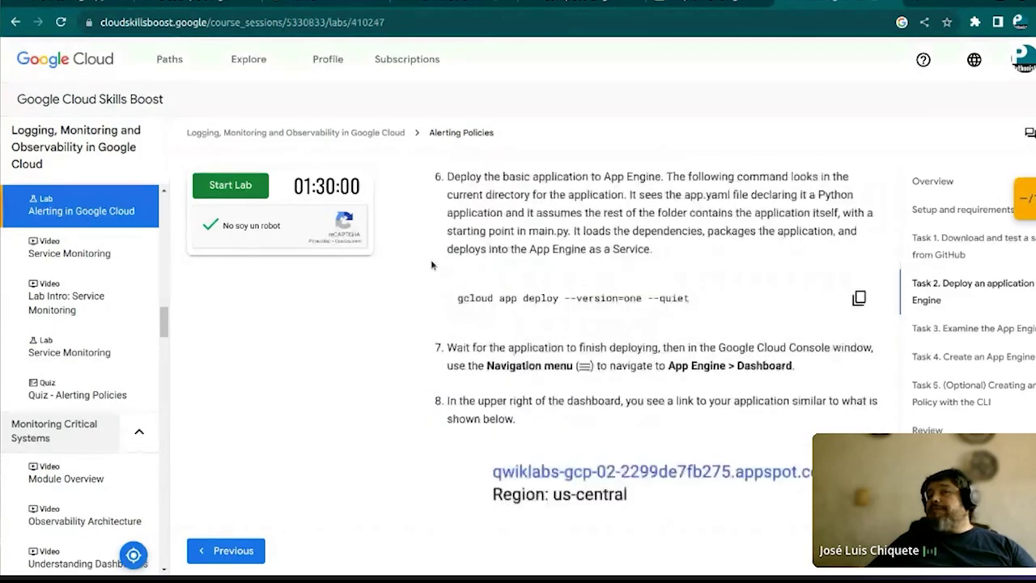
scroll(432, 264, down, 1)
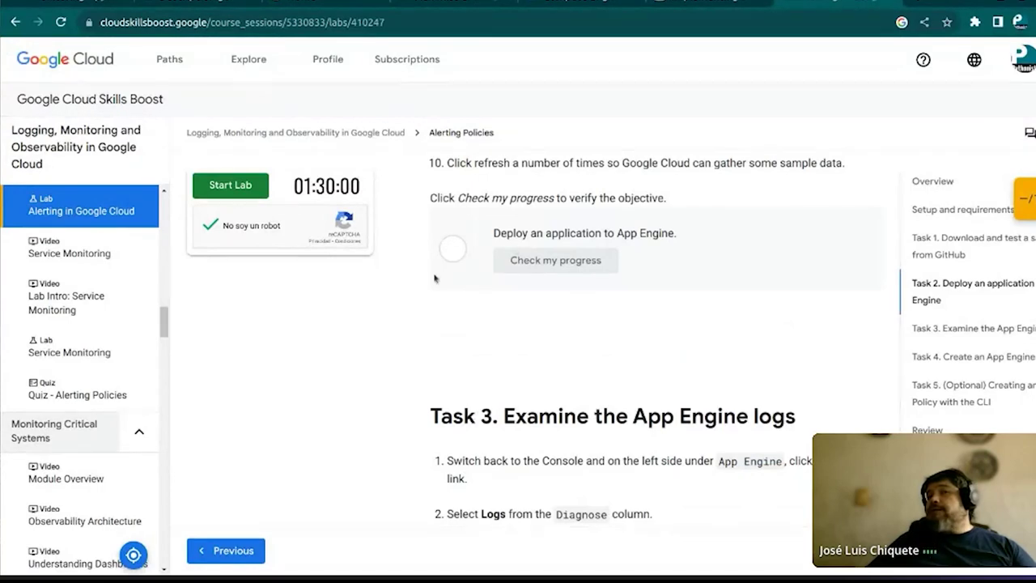
scroll(427, 296, down, 3)
scroll(427, 297, down, 10)
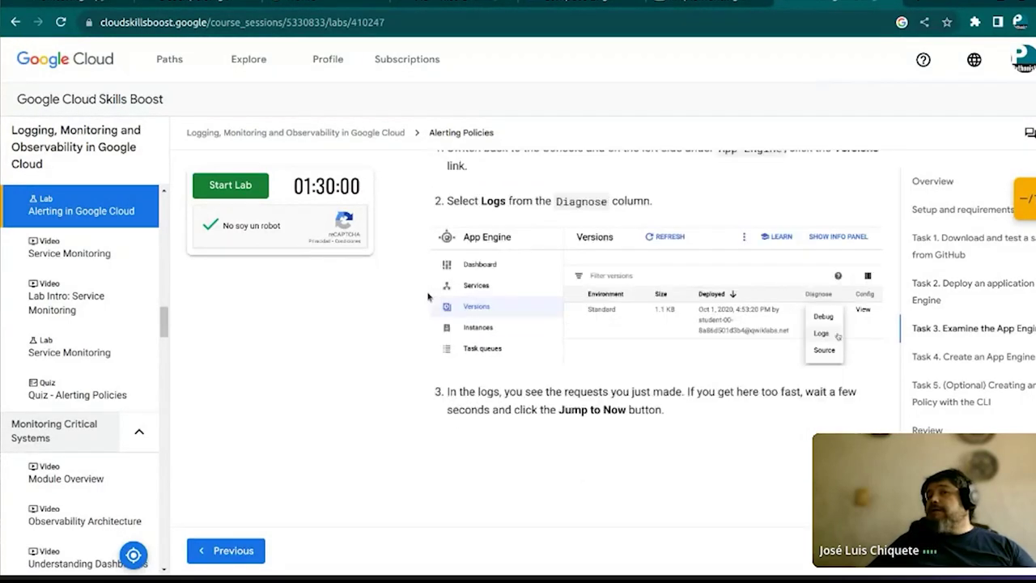
scroll(427, 296, down, 9)
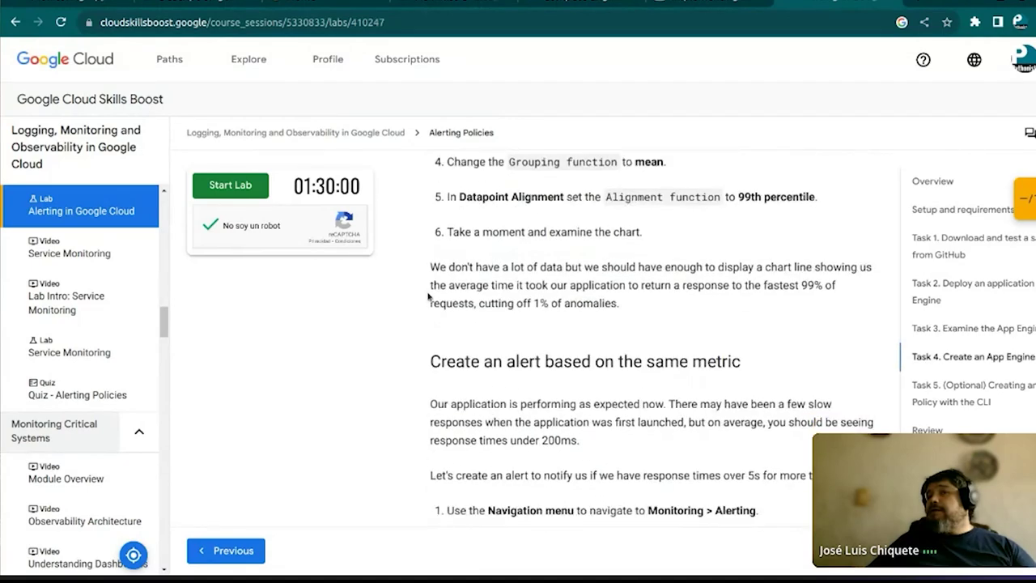
scroll(428, 297, down, 8)
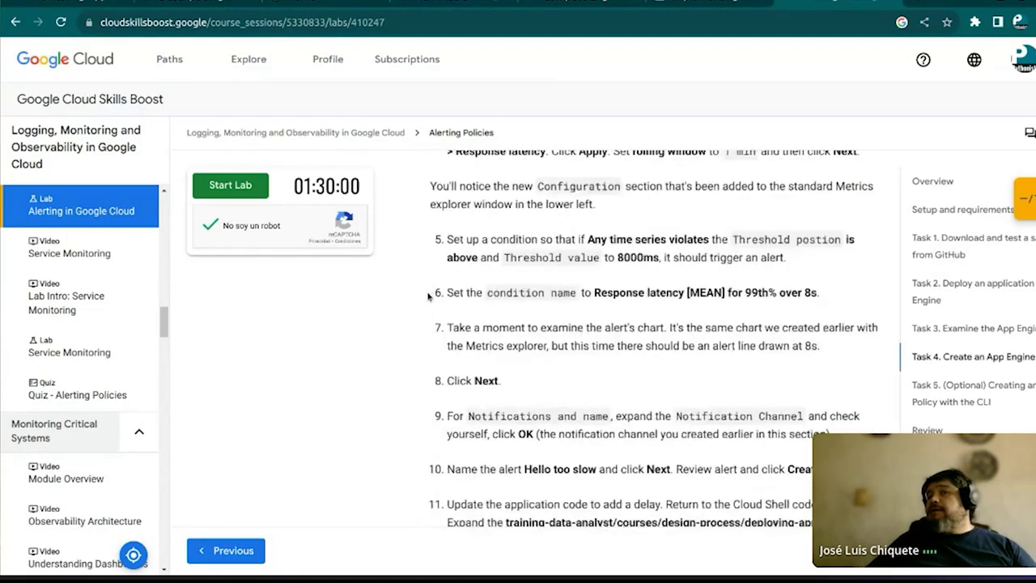
scroll(428, 297, down, 10)
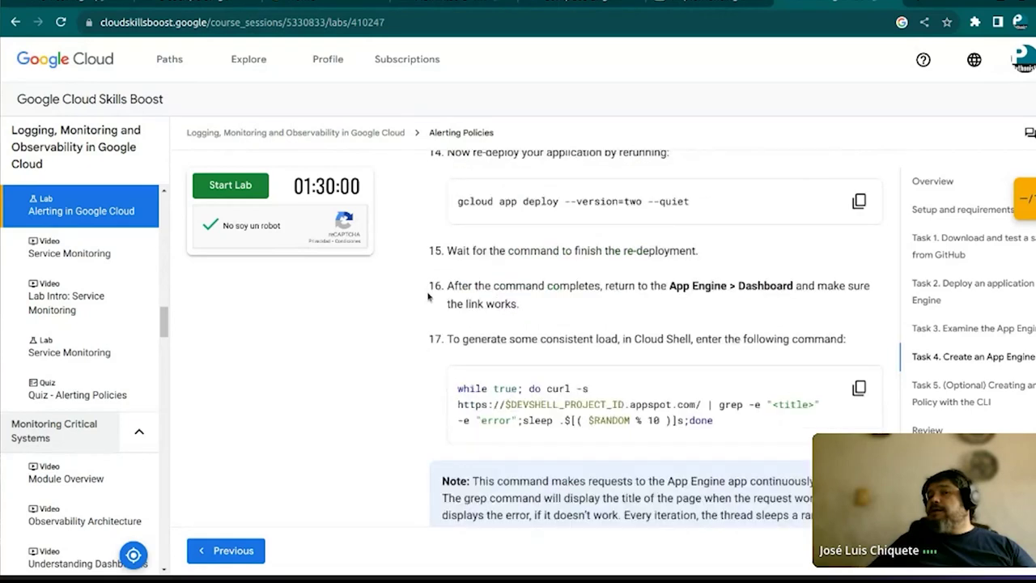
scroll(427, 296, down, 14)
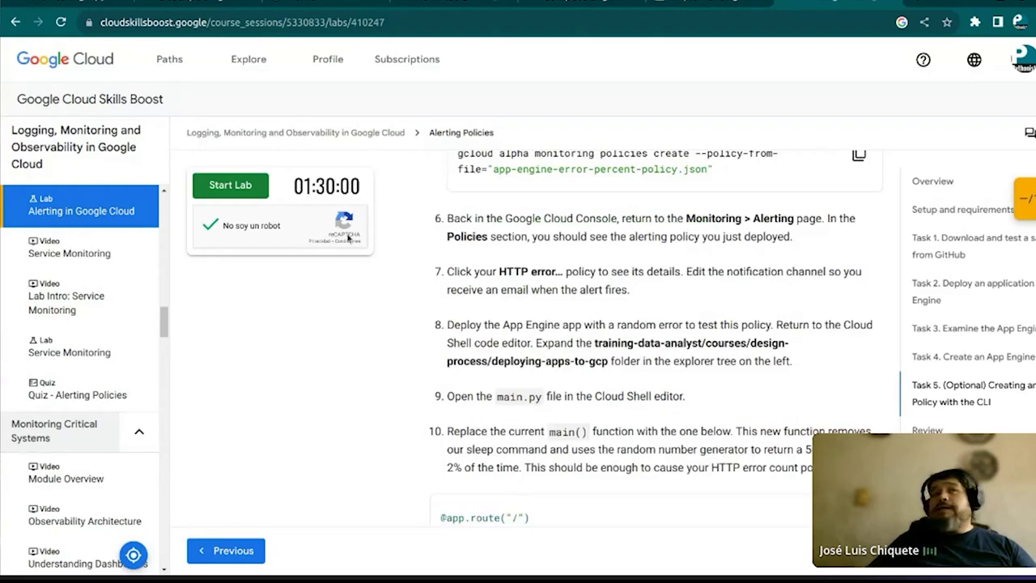
scroll(221, 410, up, 2)
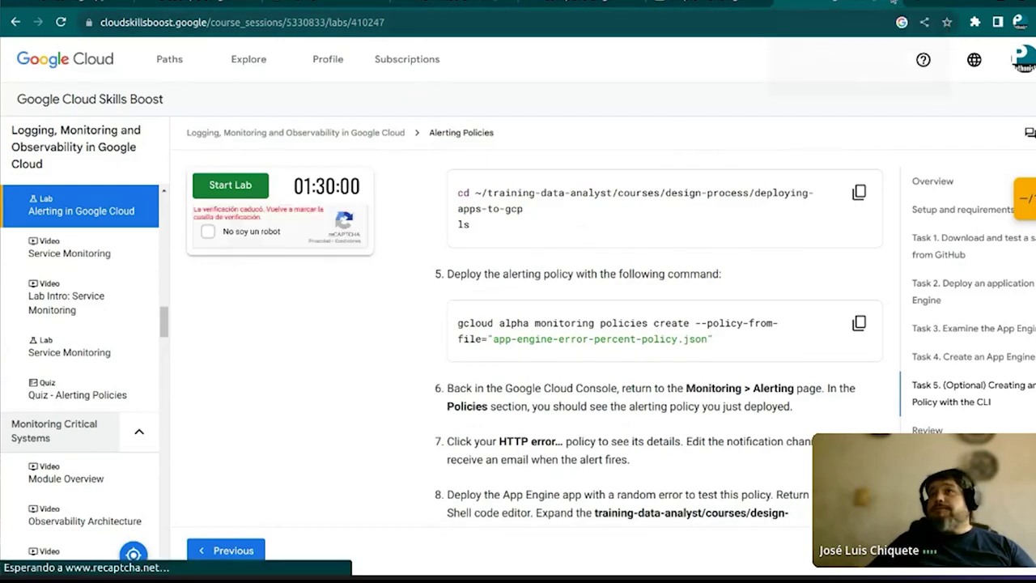
click(676, 8)
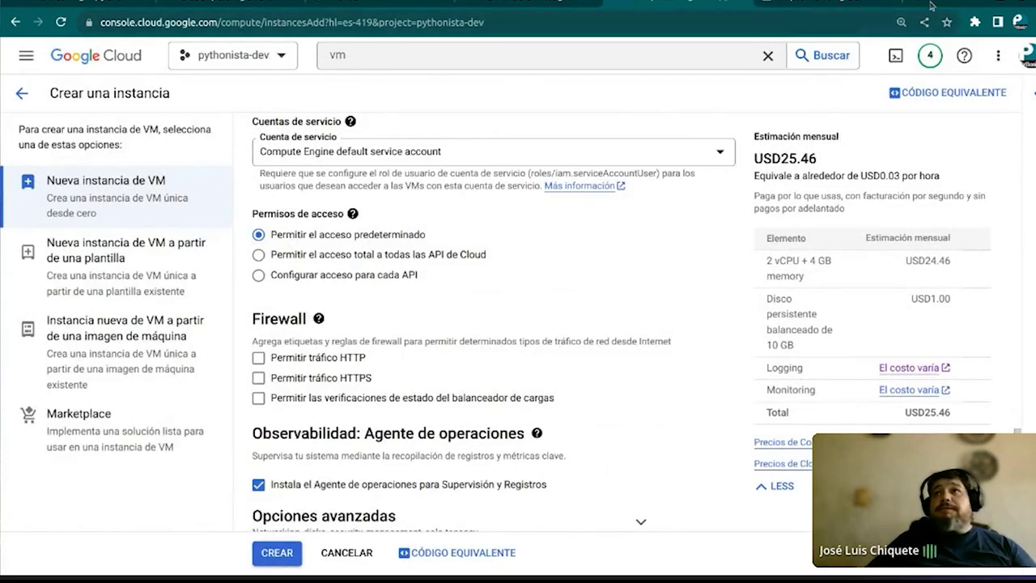
right_click(947, 4)
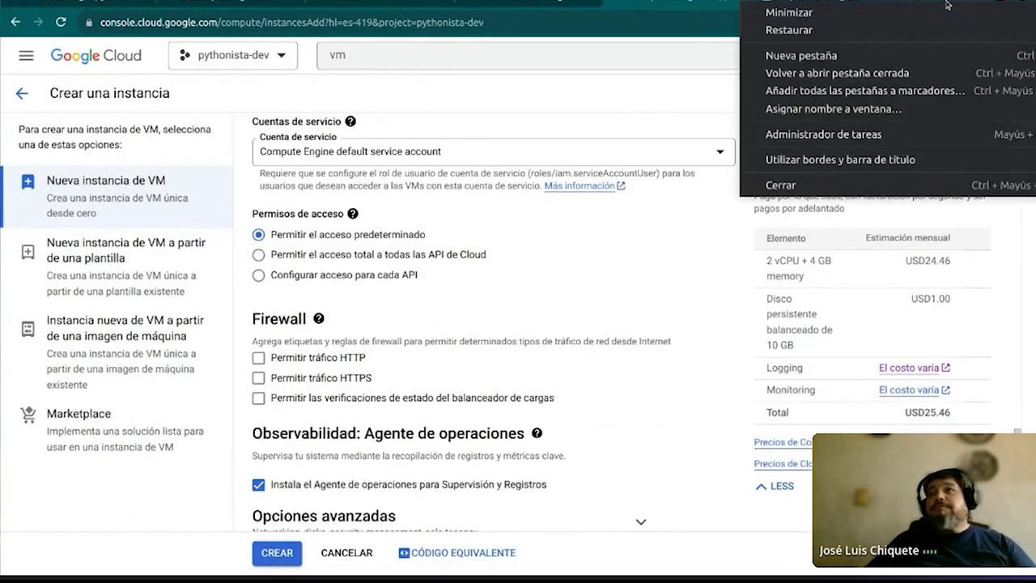